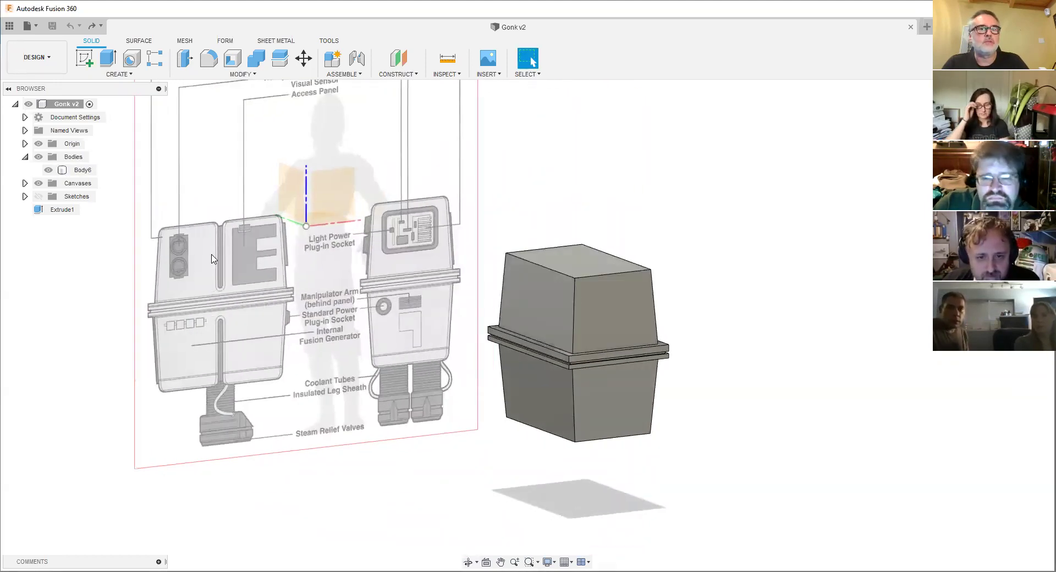
# - Examine the droid reference canvas and the existing body beside it from several angles
pyautogui.scroll(2, 213, 259)
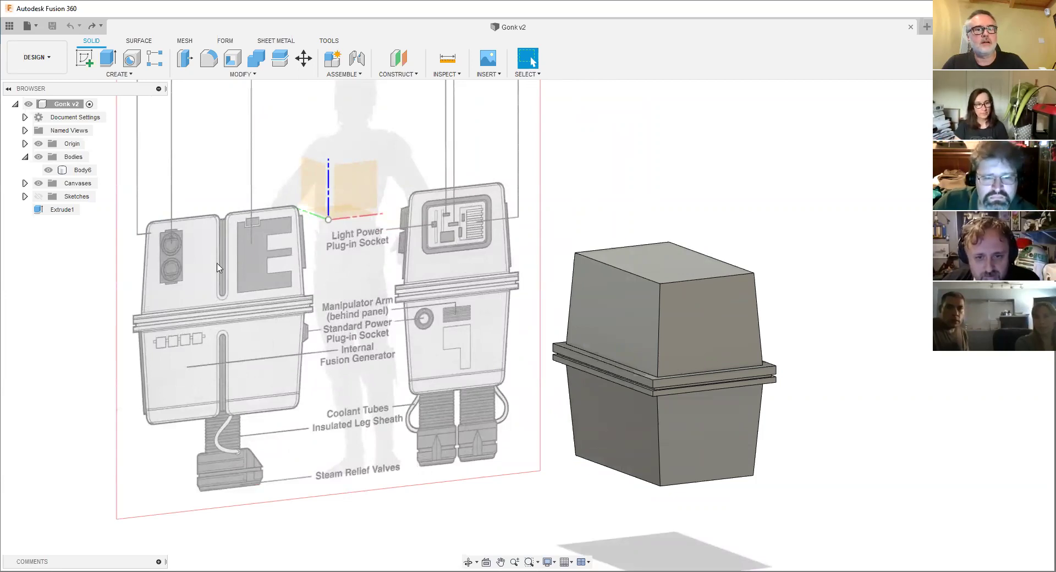
pyautogui.scroll(-1, 279, 322)
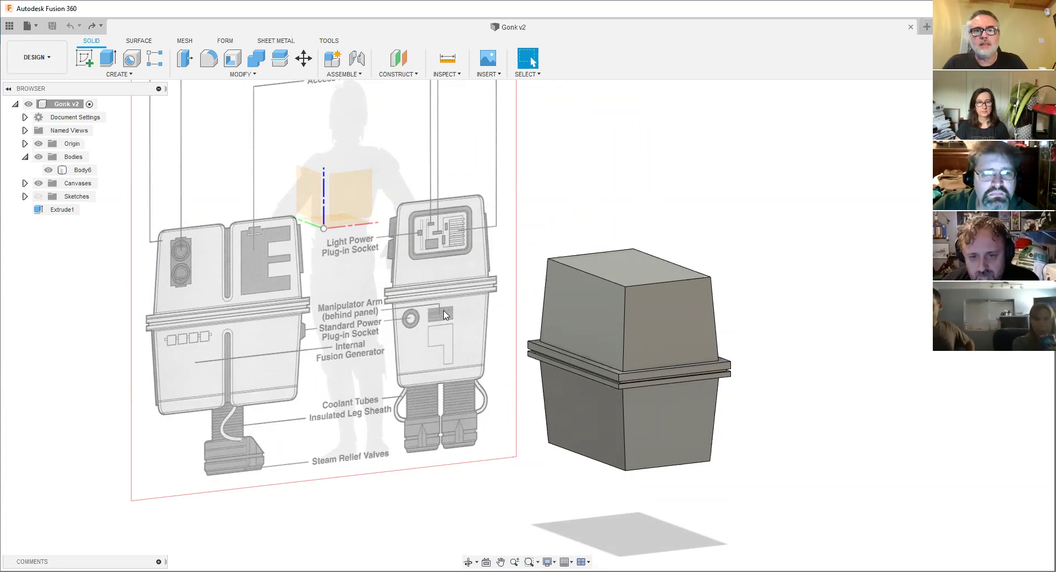
pyautogui.scroll(2, 585, 296)
pyautogui.keyDown('shift'); pyautogui.moveTo(468, 280); pyautogui.dragTo(404, 308, button='middle'); pyautogui.keyUp('shift')
pyautogui.scroll(-2, 365, 312)
pyautogui.keyDown('shift'); pyautogui.moveTo(416, 200); pyautogui.dragTo(426, 201, button='middle'); pyautogui.keyUp('shift')
pyautogui.scroll(2, 429, 201)
pyautogui.scroll(2, 372, 233)
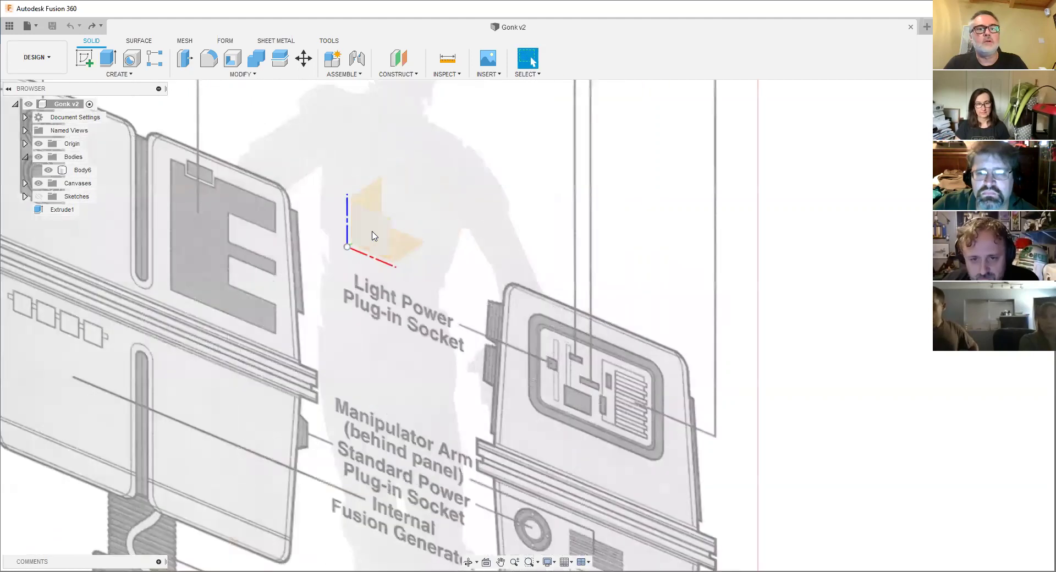
pyautogui.scroll(2, 358, 212)
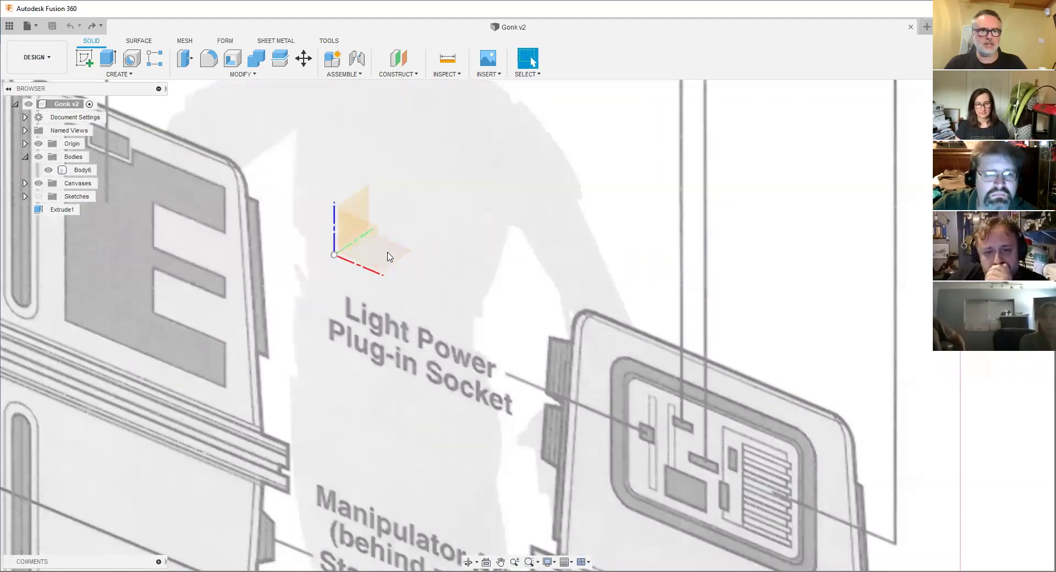
pyautogui.scroll(-5, 385, 256)
pyautogui.keyDown('shift'); pyautogui.moveTo(381, 258); pyautogui.dragTo(312, 313, button='middle'); pyautogui.keyUp('shift')
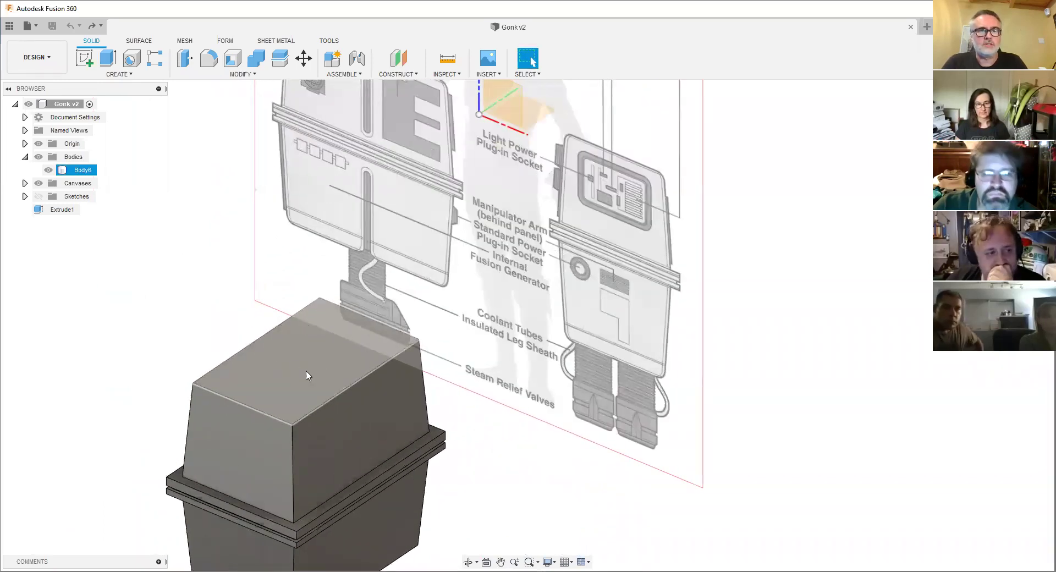
pyautogui.moveTo(269, 385); pyautogui.dragTo(353, 320, button='middle')
pyautogui.moveTo(198, 365); pyautogui.dragTo(546, 400, button='middle')
pyautogui.scroll(-3, 407, 414)
pyautogui.scroll(3, 358, 368)
pyautogui.scroll(-3, 373, 372)
pyautogui.press('Escape')
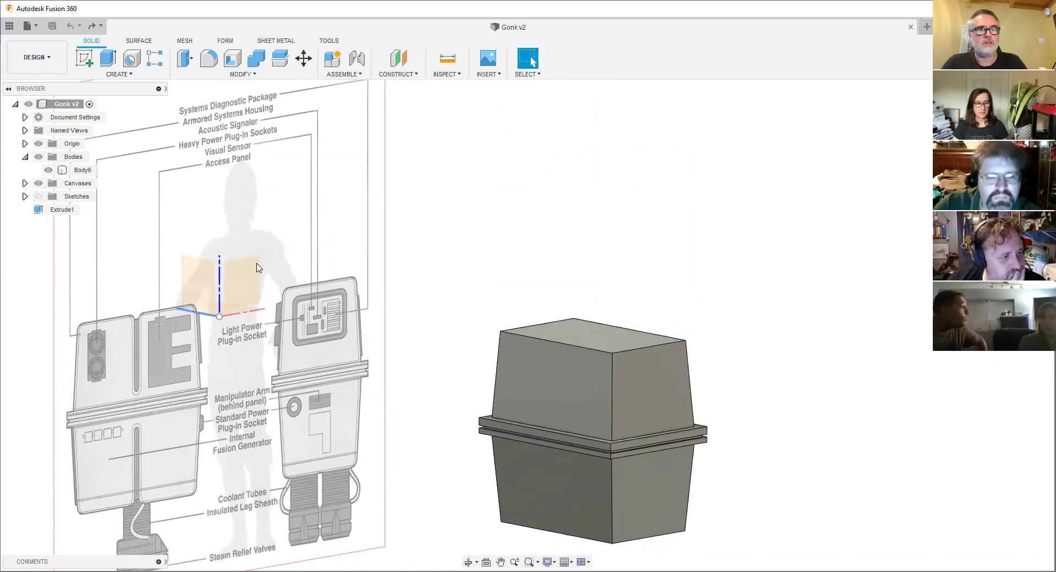
# - Sketch a small two-point rectangle near the middle of the sloped long side face on the body's upper half
pyautogui.moveTo(533, 403); pyautogui.dragTo(442, 375, button='middle')
pyautogui.scroll(3, 505, 365)
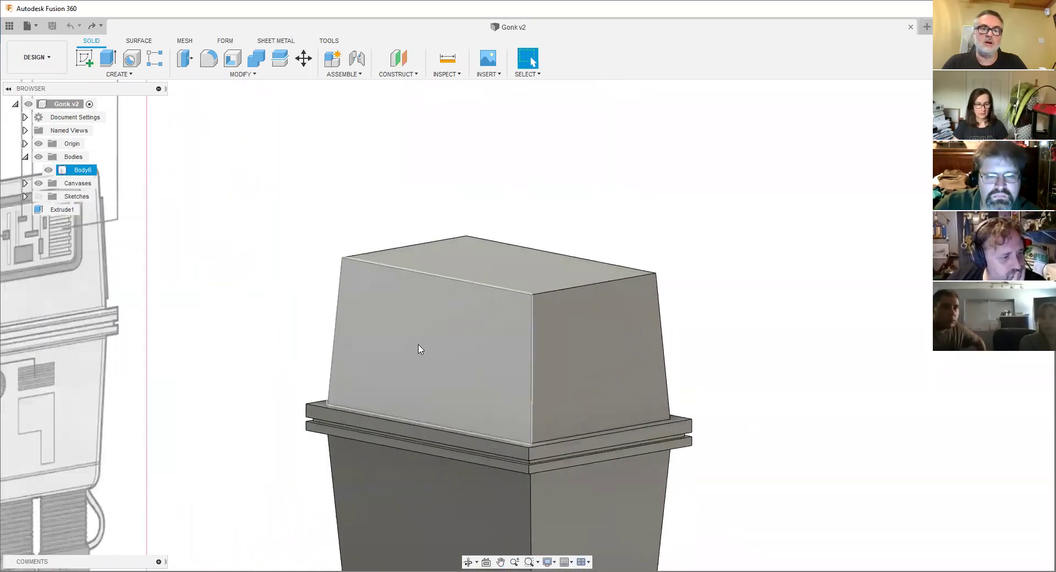
pyautogui.moveTo(391, 349); pyautogui.dragTo(416, 348, button='middle')
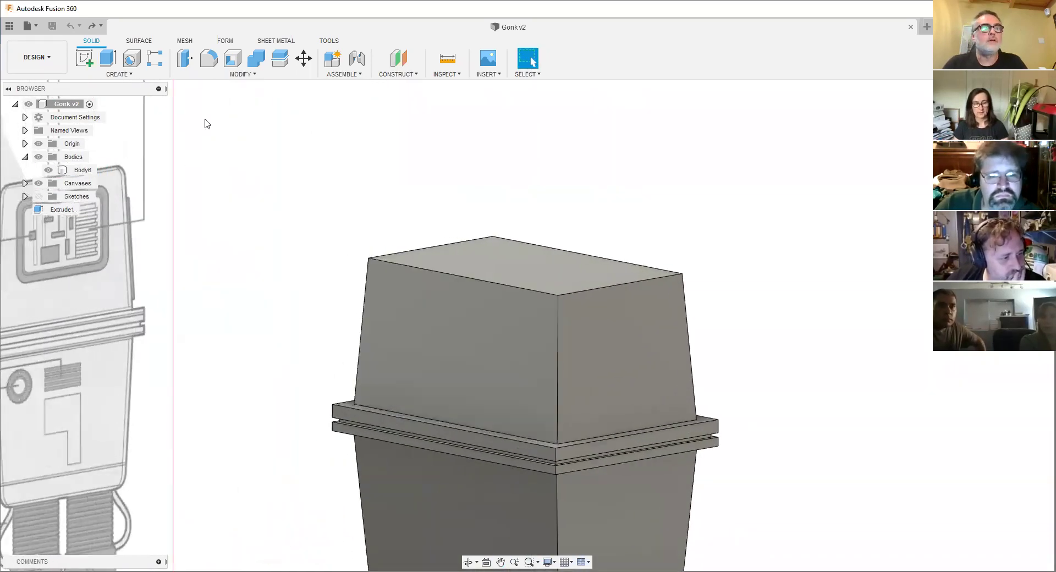
pyautogui.click(84, 57)
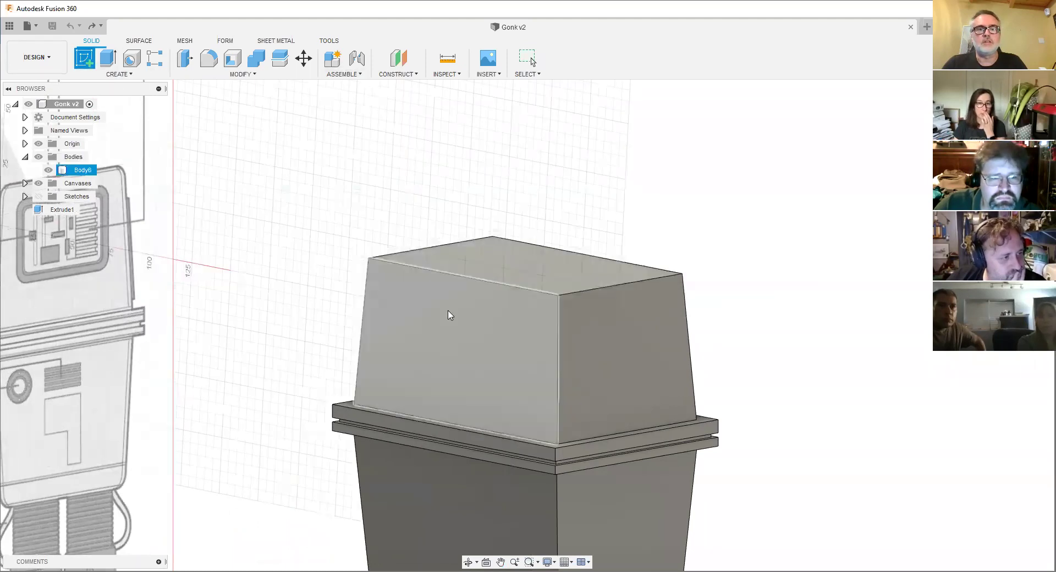
pyautogui.click(610, 366)
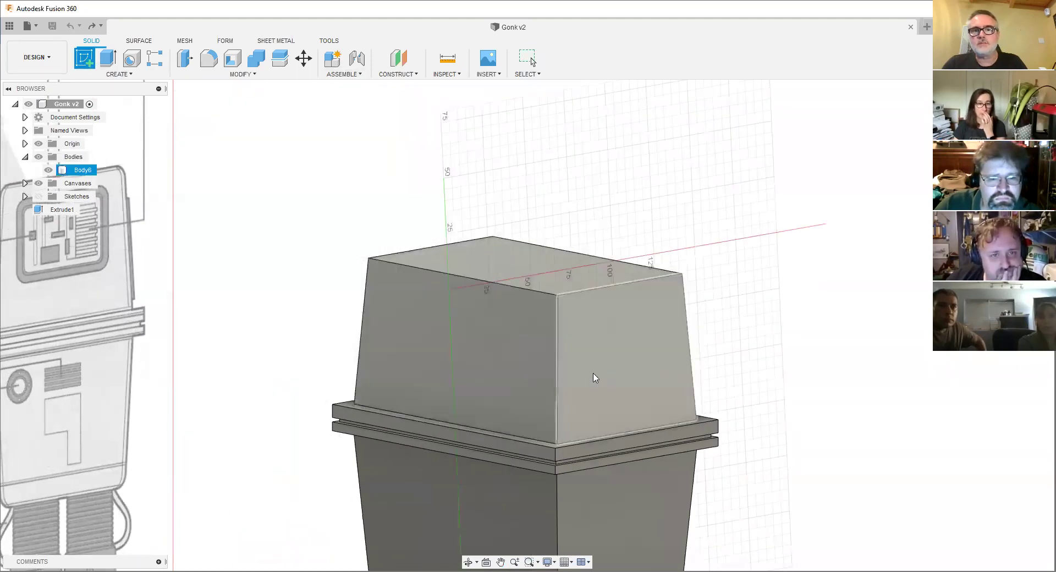
pyautogui.scroll(3, 440, 344)
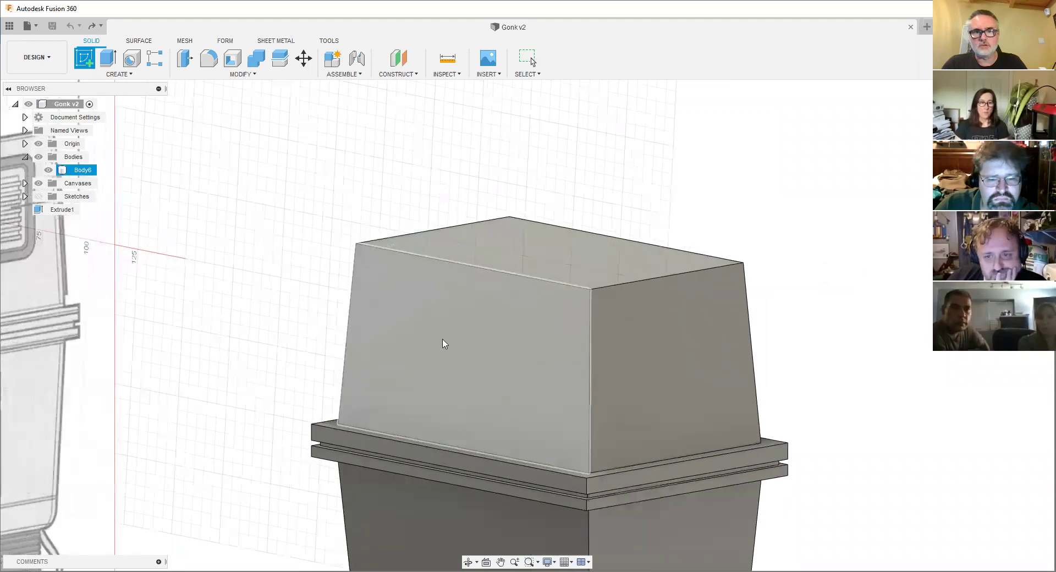
pyautogui.click(466, 354)
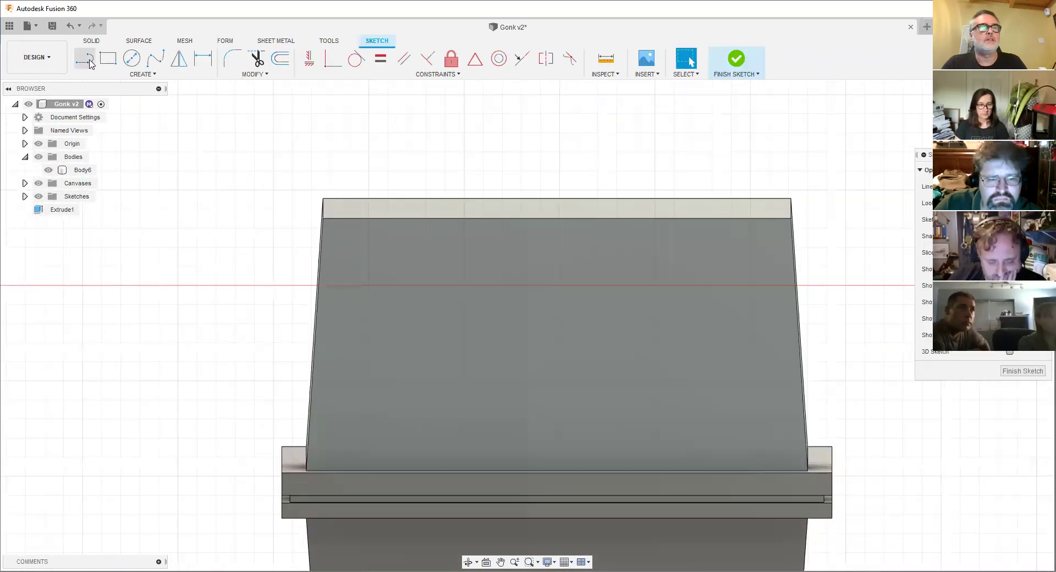
pyautogui.click(108, 58)
pyautogui.click(489, 273)
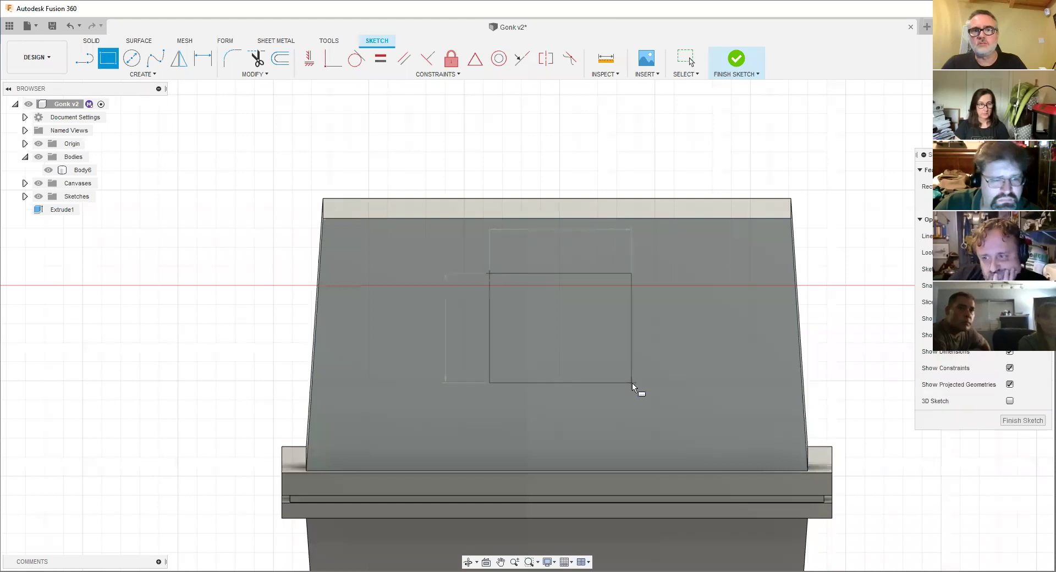
pyautogui.click(646, 381)
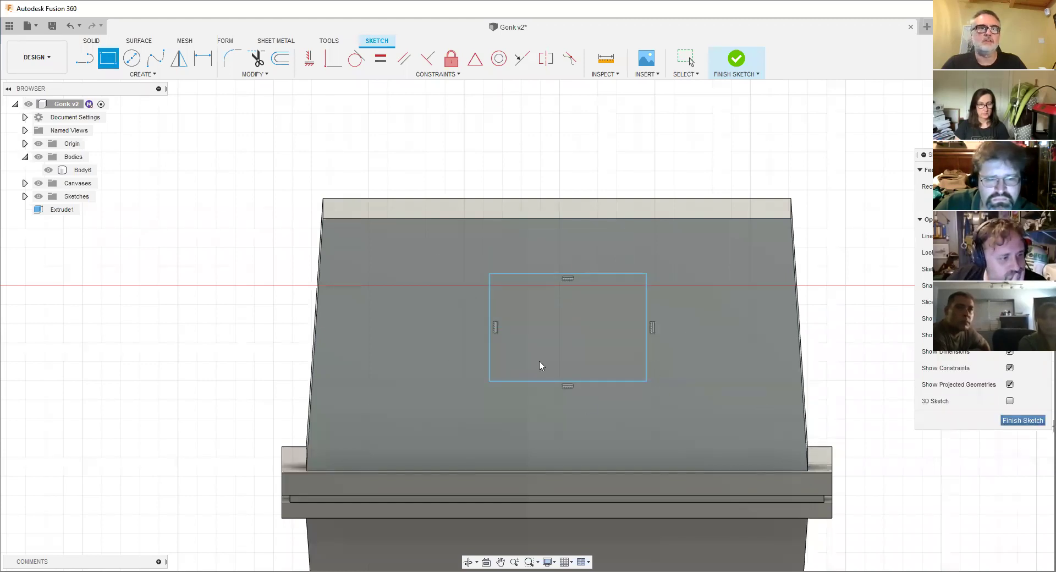
# - Finish the sketch, show the sketches and inspect the rectangle on the sloped face from the side
pyautogui.click(38, 196)
pyautogui.moveTo(503, 339)
pyautogui.keyDown('shift'); pyautogui.mouseDown(button='middle')
pyautogui.moveTo(421, 306)
pyautogui.moveTo(356, 306)
pyautogui.mouseUp(button='middle'); pyautogui.keyUp('shift')
pyautogui.click(38, 196)
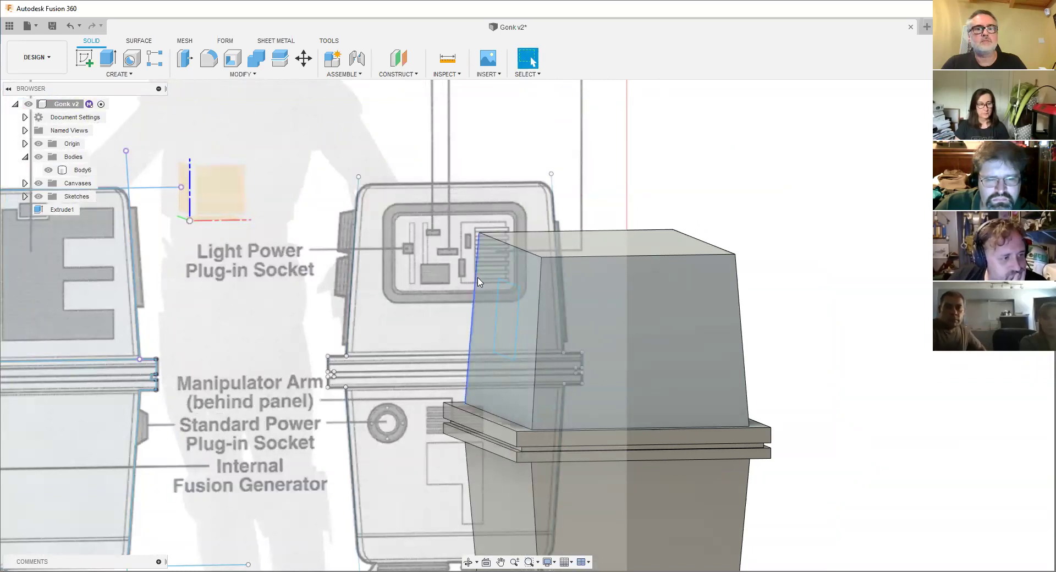
pyautogui.scroll(8, 478, 282)
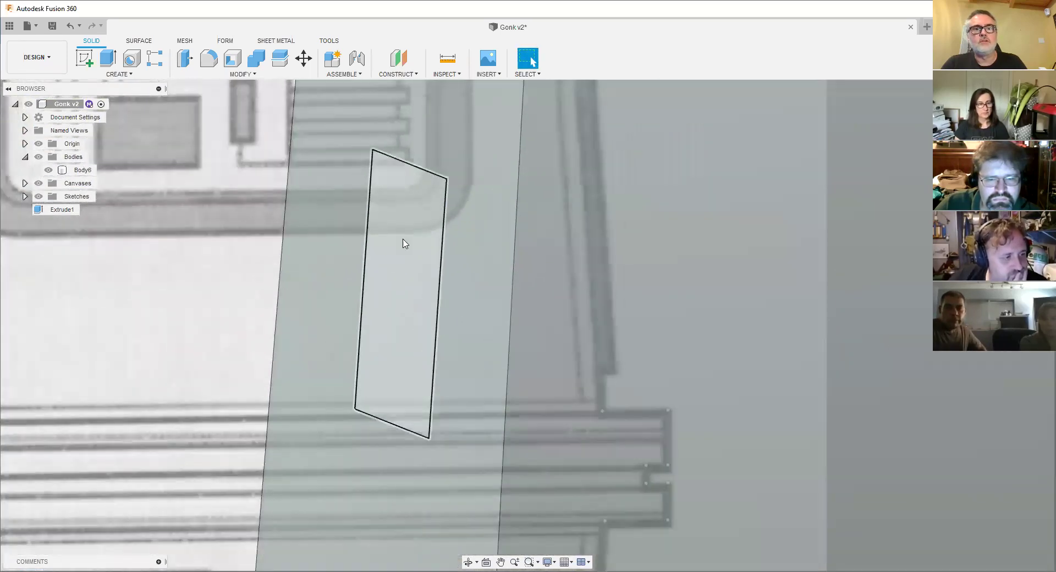
pyautogui.scroll(-4, 485, 353)
pyautogui.moveTo(486, 353)
pyautogui.keyDown('shift'); pyautogui.mouseDown(button='middle')
pyautogui.moveTo(476, 354)
pyautogui.moveTo(495, 354)
pyautogui.mouseUp(button='middle'); pyautogui.keyUp('shift')
pyautogui.scroll(5, 495, 347)
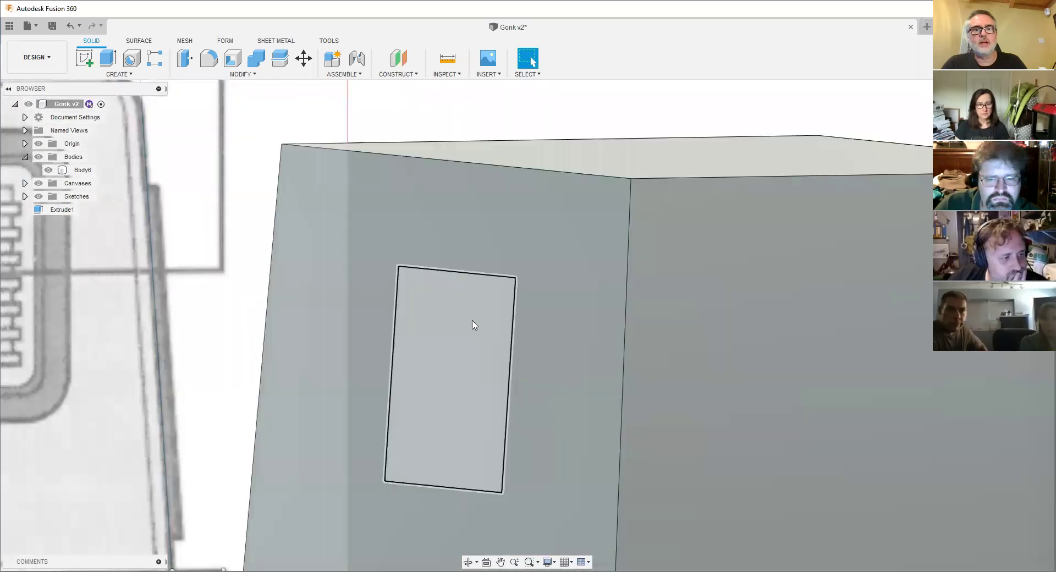
pyautogui.scroll(-5, 459, 365)
# - Try to extrude the rectangle 80.184 mm outward from the sloped face with the Join operation
pyautogui.rightClick(463, 276)
pyautogui.click(508, 276)
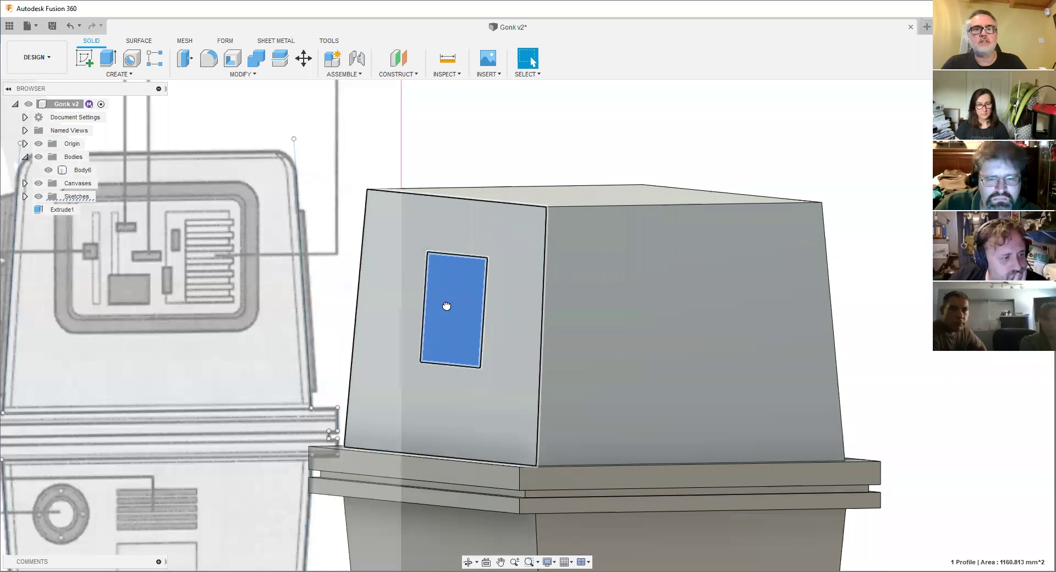
pyautogui.press('e')
pyautogui.scroll(-3, 426, 311)
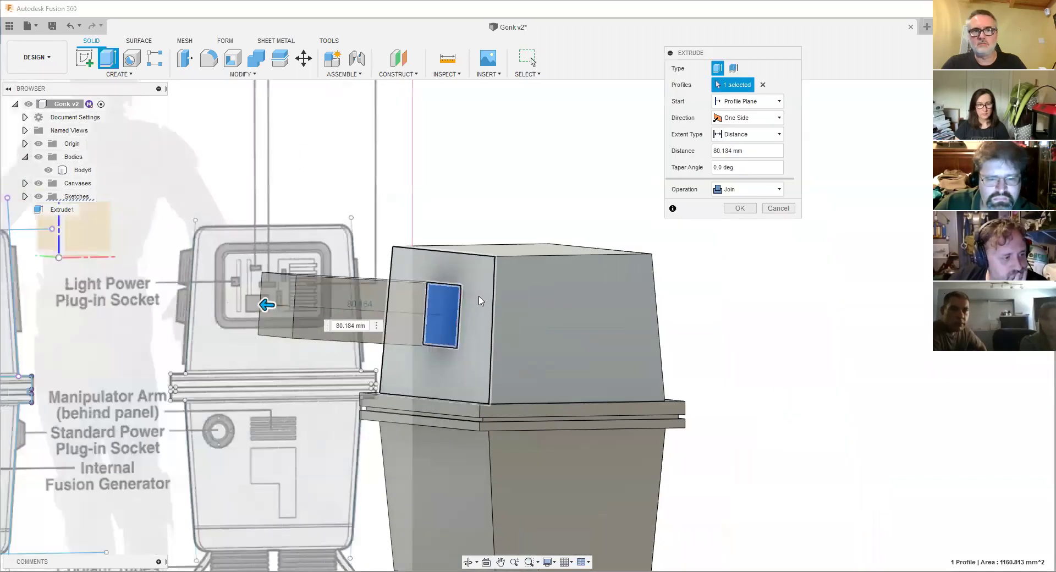
pyautogui.keyDown('shift'); pyautogui.moveTo(422, 329); pyautogui.dragTo(305, 343, button='middle'); pyautogui.keyUp('shift')
pyautogui.keyDown('shift'); pyautogui.moveTo(344, 300); pyautogui.dragTo(495, 249, button='middle'); pyautogui.keyUp('shift')
pyautogui.scroll(3, 496, 249)
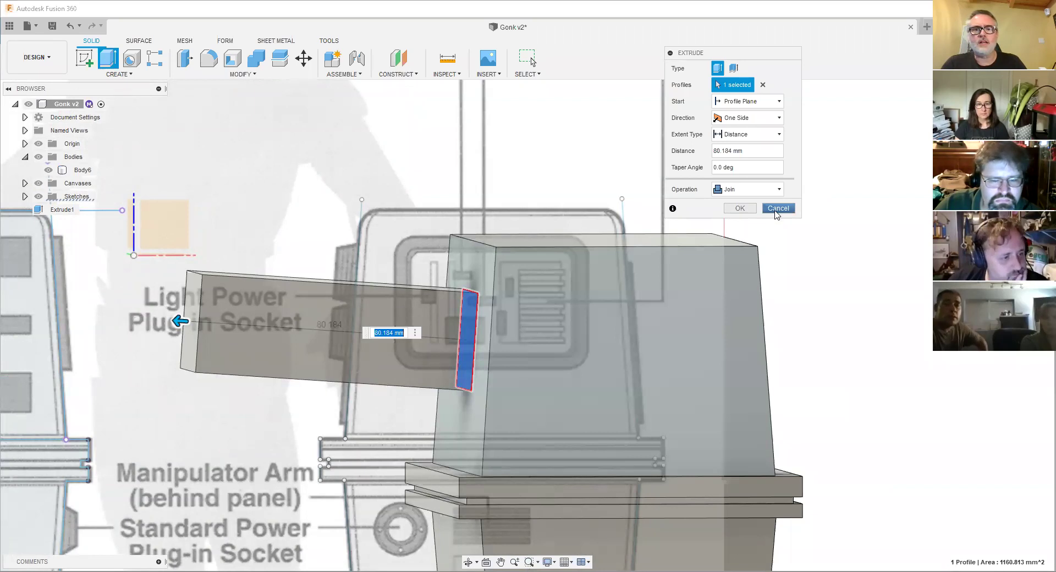
pyautogui.keyDown('shift'); pyautogui.moveTo(428, 334); pyautogui.dragTo(447, 356, button='middle'); pyautogui.keyUp('shift')
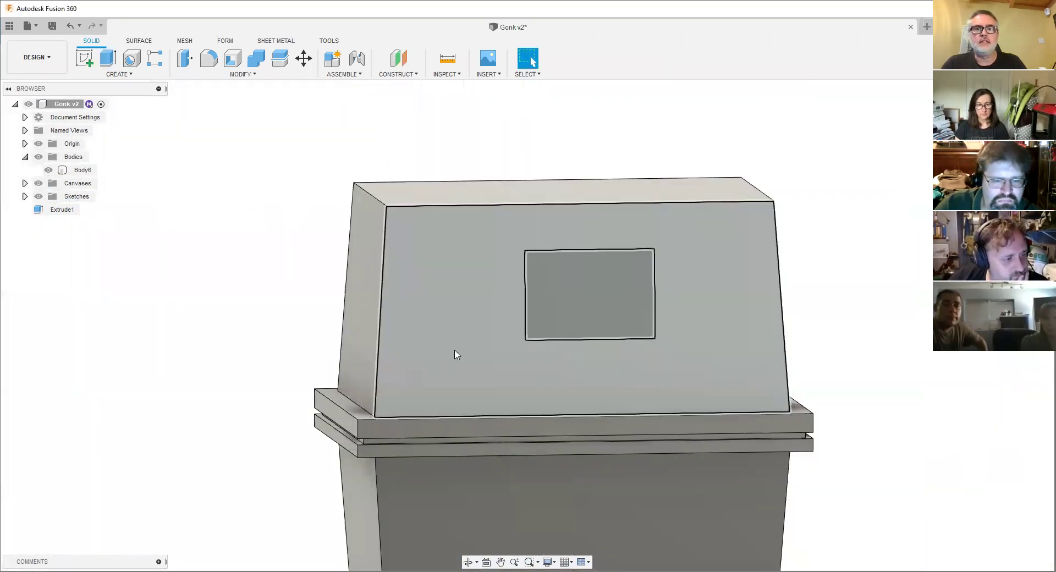
# - Replace the small rectangle with two nested rectangles that form a narrow border on the sloped upper side face
pyautogui.scroll(3, 448, 355)
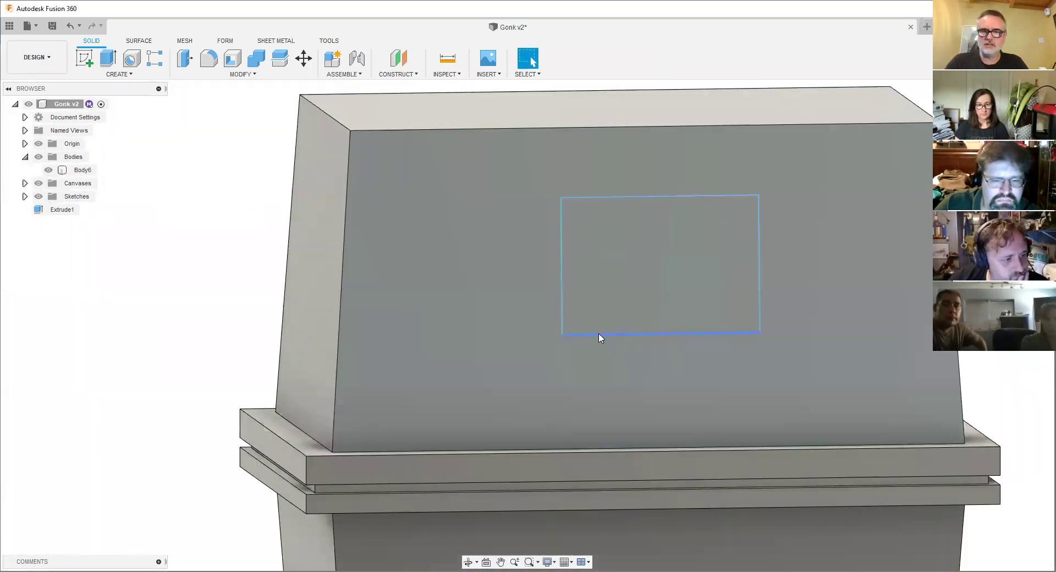
pyautogui.scroll(-2, 597, 374)
pyautogui.moveTo(589, 372); pyautogui.dragTo(431, 320, button='middle')
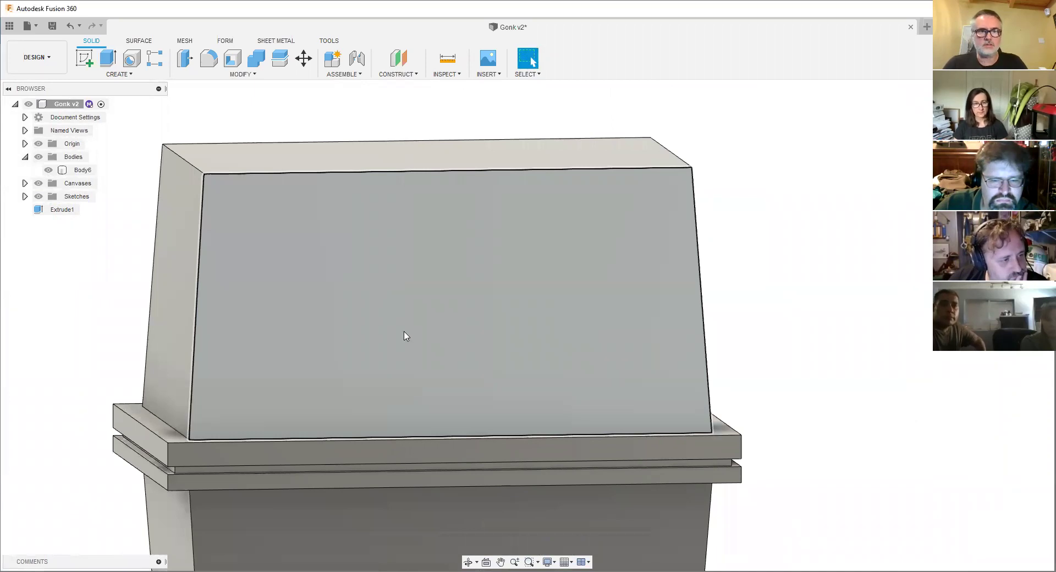
pyautogui.click(450, 421)
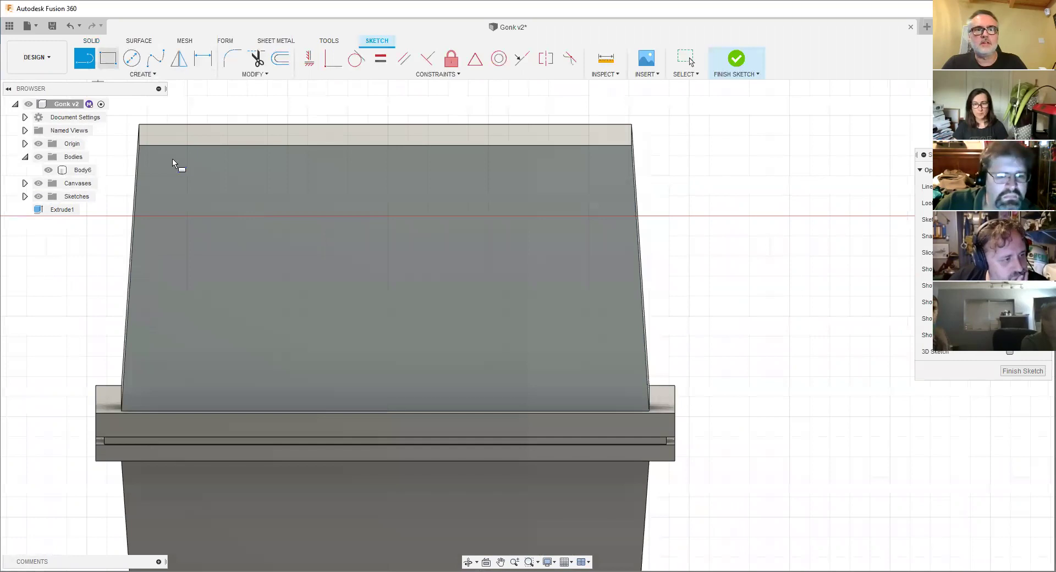
pyautogui.press('r')
pyautogui.click(215, 194)
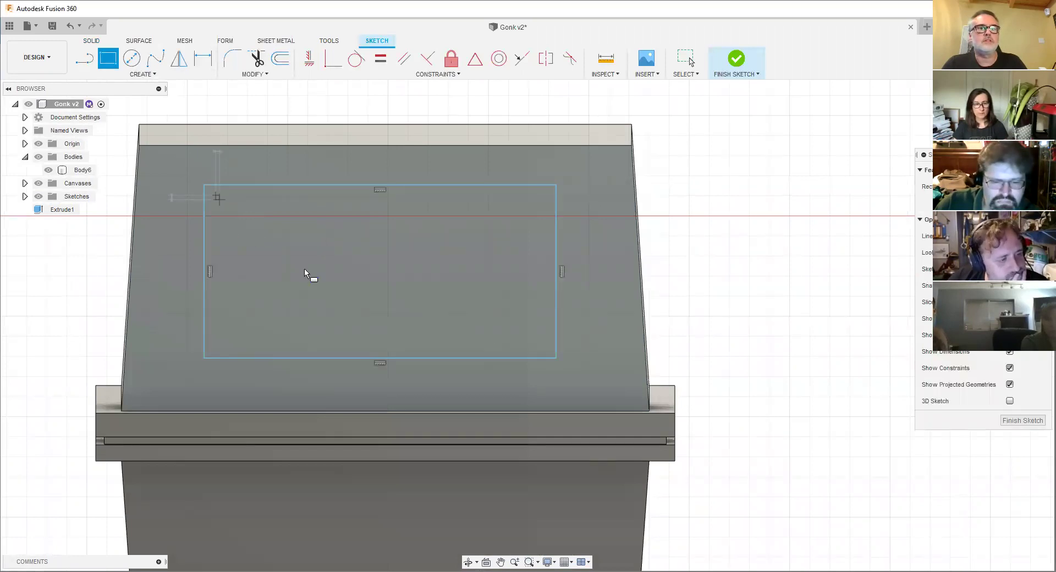
pyautogui.click(543, 344)
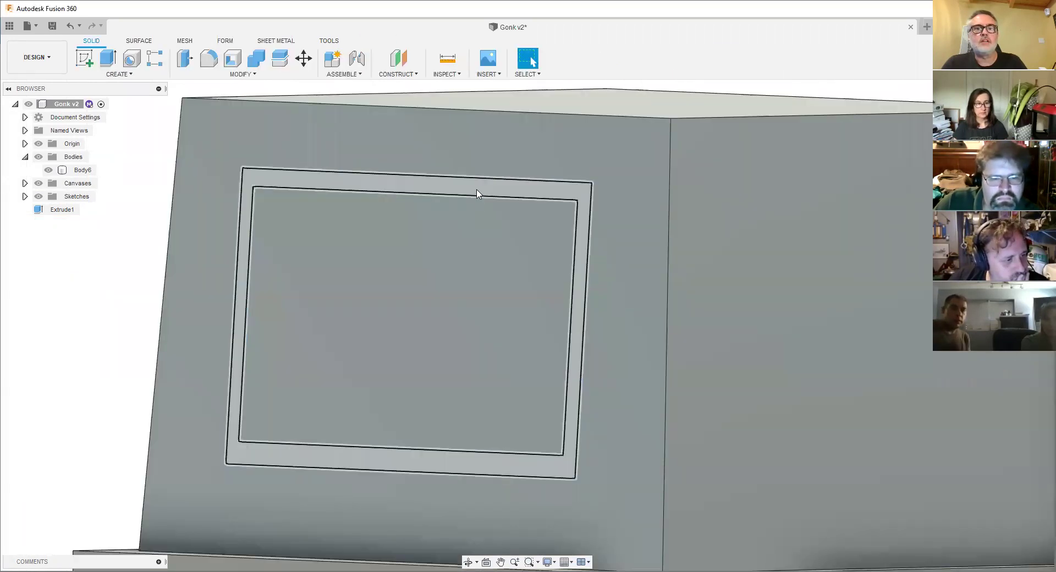
# - Extrude the border between the nested rectangles inward to cut a recessed panel outline into the sloped face
pyautogui.click(476, 190)
pyautogui.rightClick(477, 189)
pyautogui.click(505, 178)
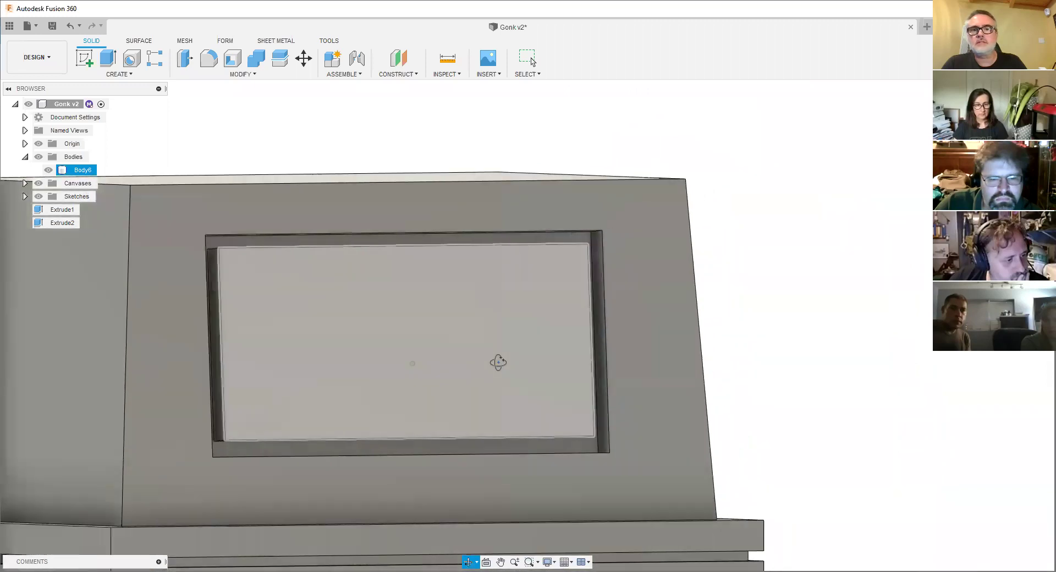
pyautogui.keyDown('shift'); pyautogui.moveTo(510, 361); pyautogui.dragTo(431, 203, button='middle'); pyautogui.keyUp('shift')
pyautogui.scroll(-2, 482, 342)
pyautogui.scroll(-1, 477, 362)
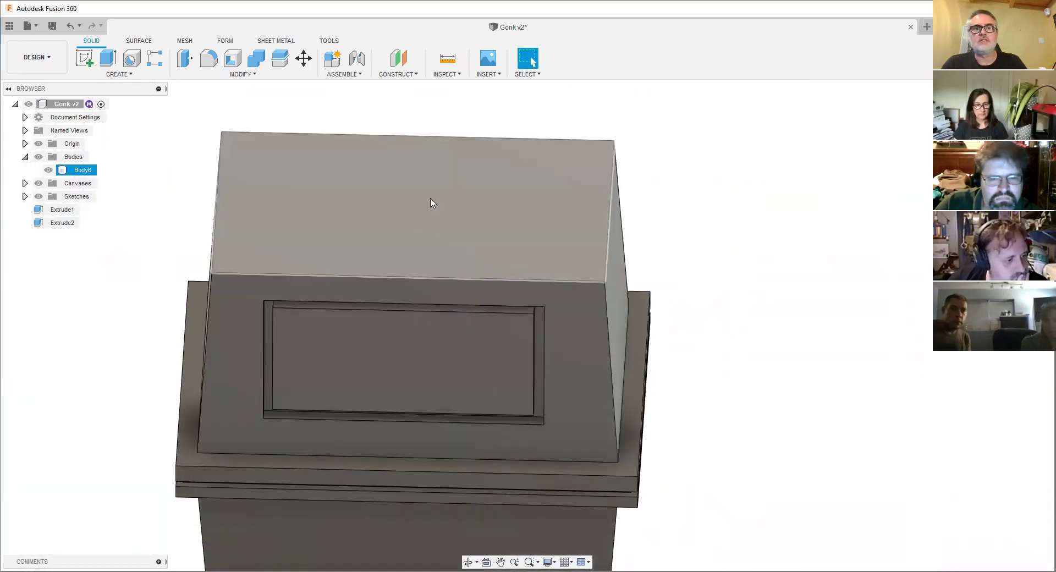
pyautogui.keyDown('shift'); pyautogui.moveTo(490, 238); pyautogui.dragTo(619, 389, button='middle'); pyautogui.keyUp('shift')
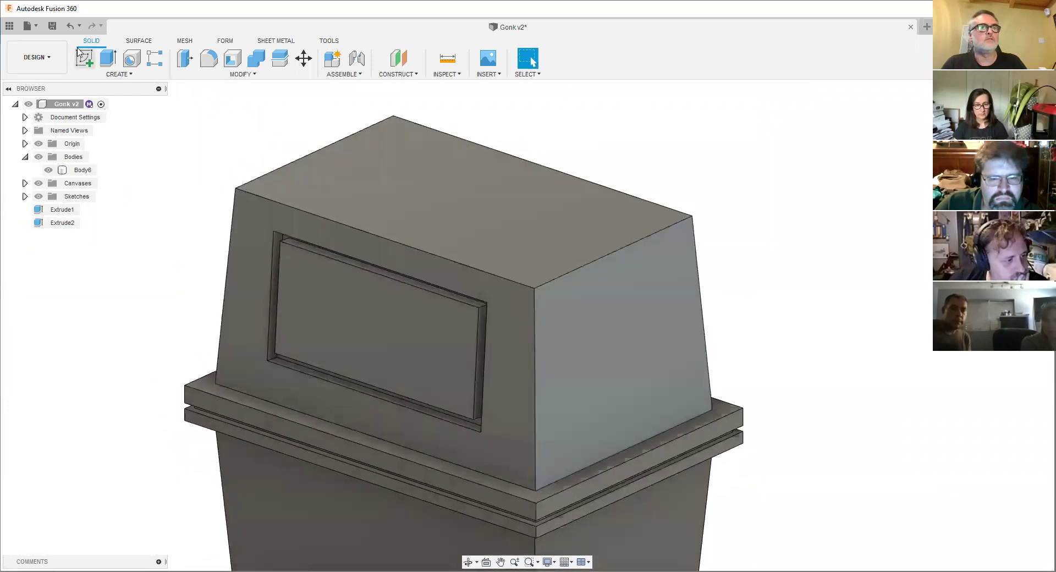
# - Undo the recessed border cut and delete all the sketches from the design
pyautogui.click(67, 29)
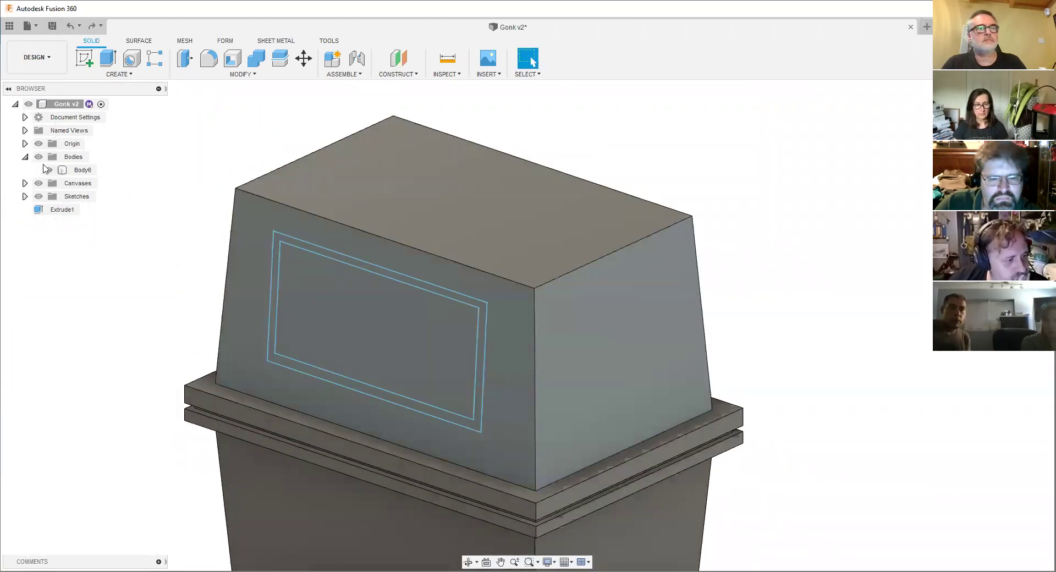
pyautogui.click(25, 197)
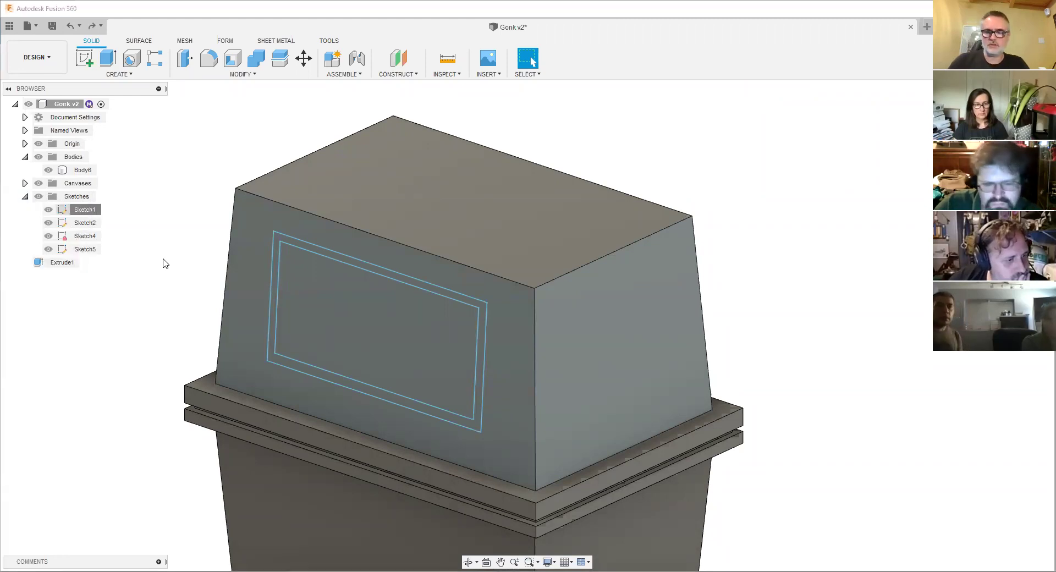
pyautogui.press('Delete')
# - Create a solid cylinder on the vertical canvas plane, drawing its circle over the droid's side view and extruding it outward
pyautogui.moveTo(419, 309)
pyautogui.mouseDown(button='middle')
pyautogui.moveTo(435, 309)
pyautogui.moveTo(330, 274)
pyautogui.moveTo(360, 268)
pyautogui.moveTo(304, 256)
pyautogui.mouseUp(button='middle')
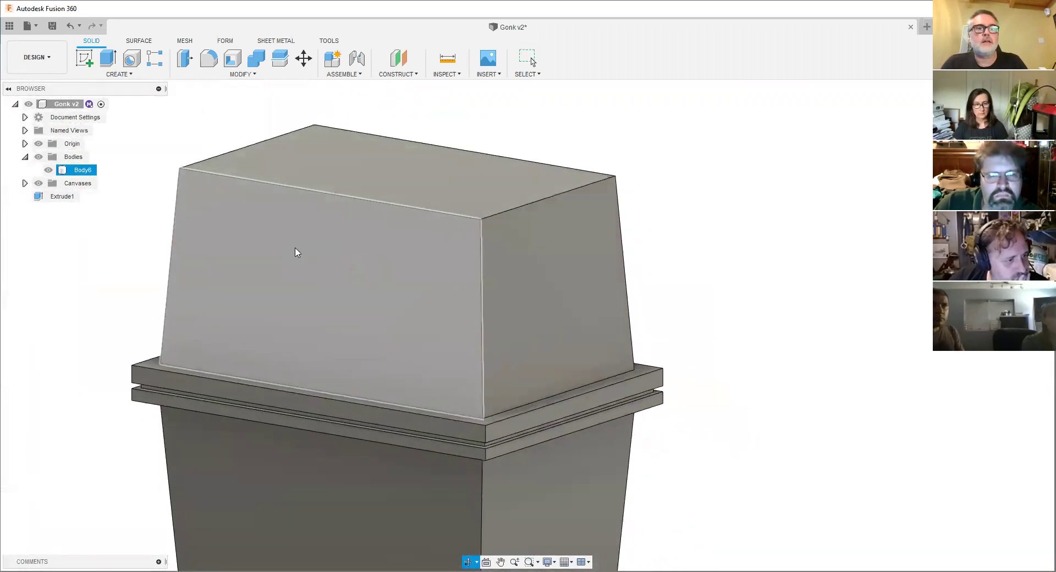
pyautogui.scroll(-3, 269, 316)
pyautogui.keyDown('shift'); pyautogui.moveTo(399, 302); pyautogui.dragTo(499, 268, button='middle'); pyautogui.keyUp('shift')
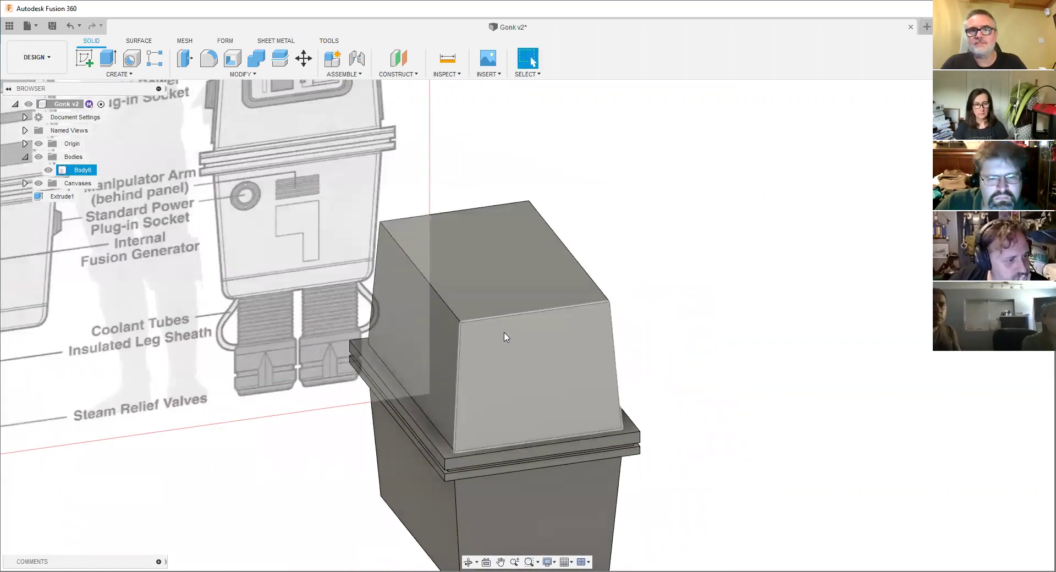
pyautogui.scroll(-2, 553, 341)
pyautogui.scroll(-3, 565, 334)
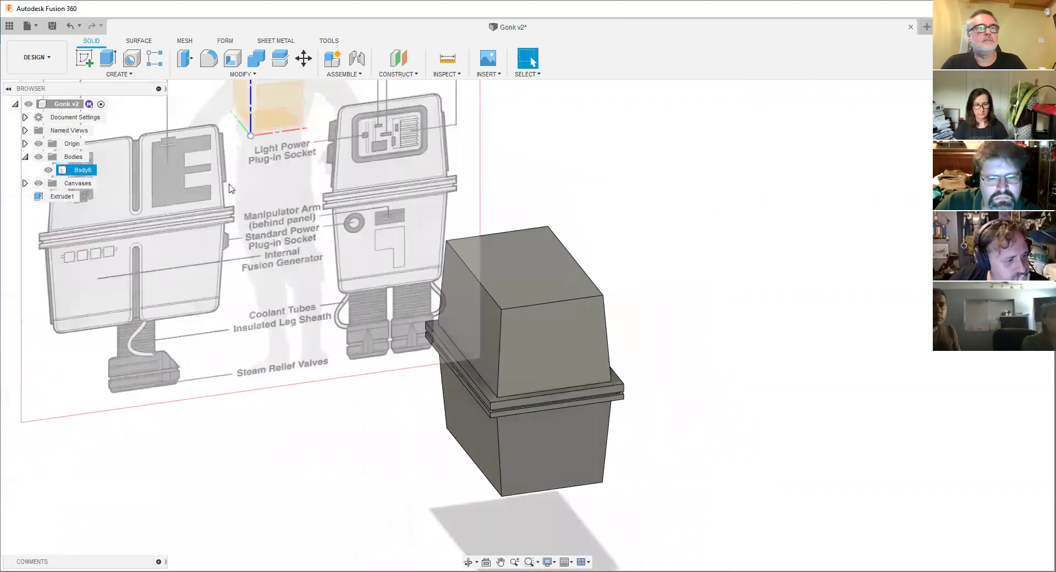
pyautogui.click(133, 76)
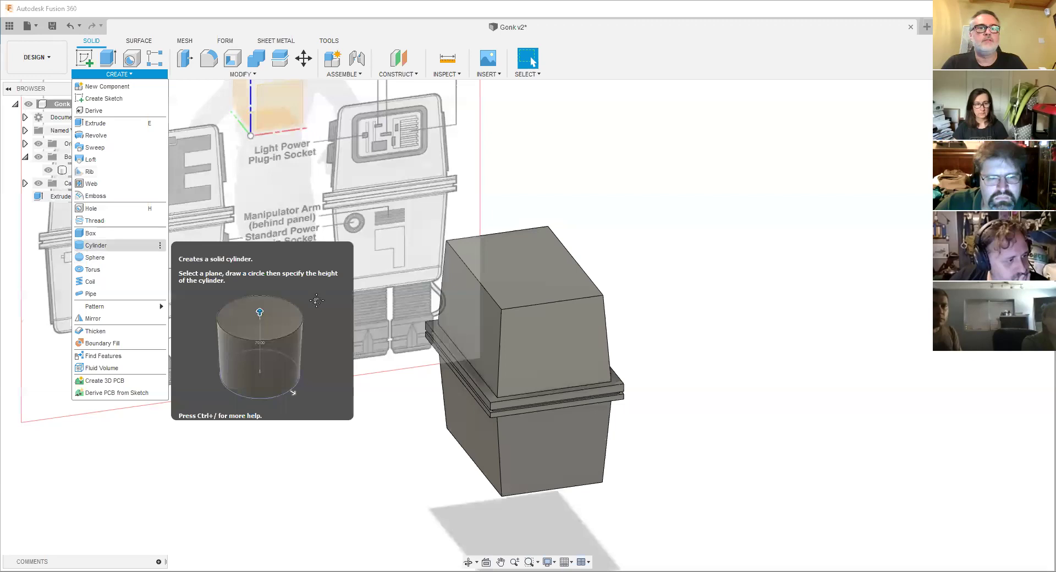
pyautogui.click(96, 245)
pyautogui.scroll(-2, 269, 253)
pyautogui.moveTo(269, 253); pyautogui.dragTo(316, 301, button='middle')
pyautogui.click(334, 176)
pyautogui.click(189, 209)
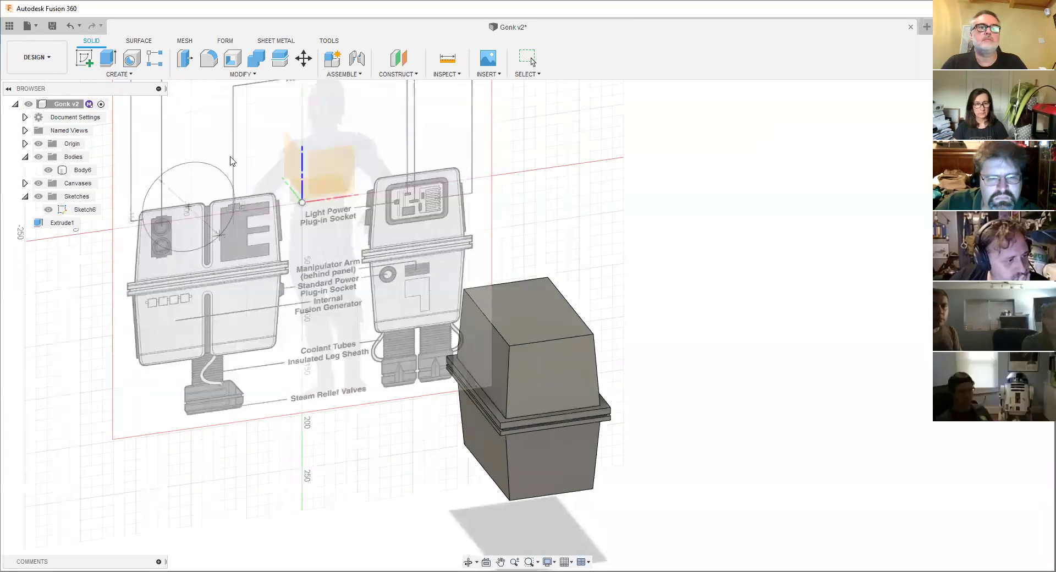
pyautogui.click(135, 180)
pyautogui.moveTo(181, 198); pyautogui.dragTo(275, 313)
pyautogui.press('Return')
pyautogui.scroll(-3, 330, 275)
pyautogui.keyDown('shift'); pyautogui.moveTo(330, 275); pyautogui.dragTo(462, 264, button='middle'); pyautogui.keyUp('shift')
pyautogui.scroll(4, 365, 245)
pyautogui.moveTo(365, 245); pyautogui.dragTo(464, 212, button='middle')
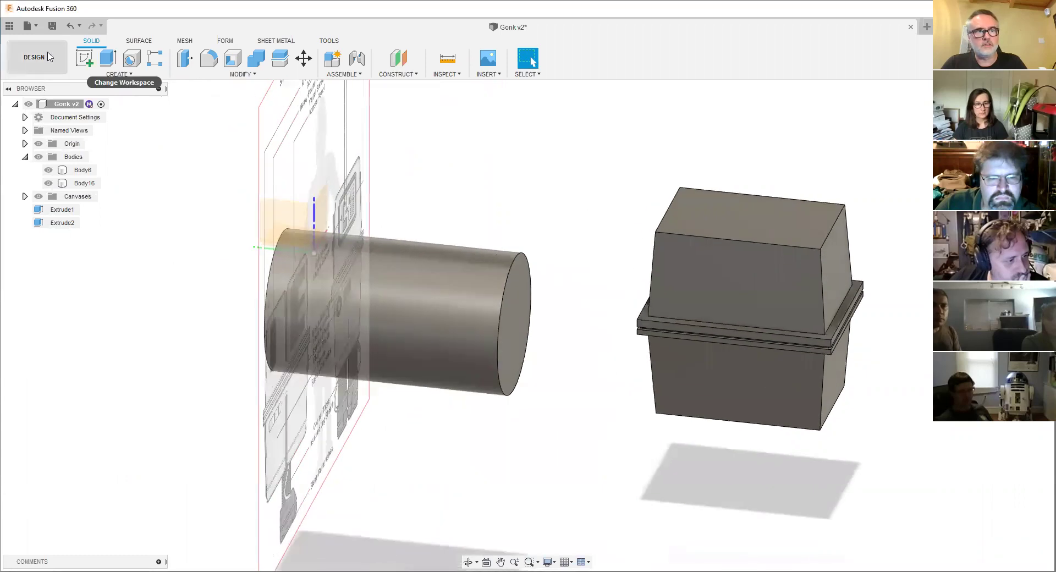
# - Start a new sketch and examine the cylinder's curved surface, flat ends and the origin planes for a usable sketch plane
pyautogui.click(84, 58)
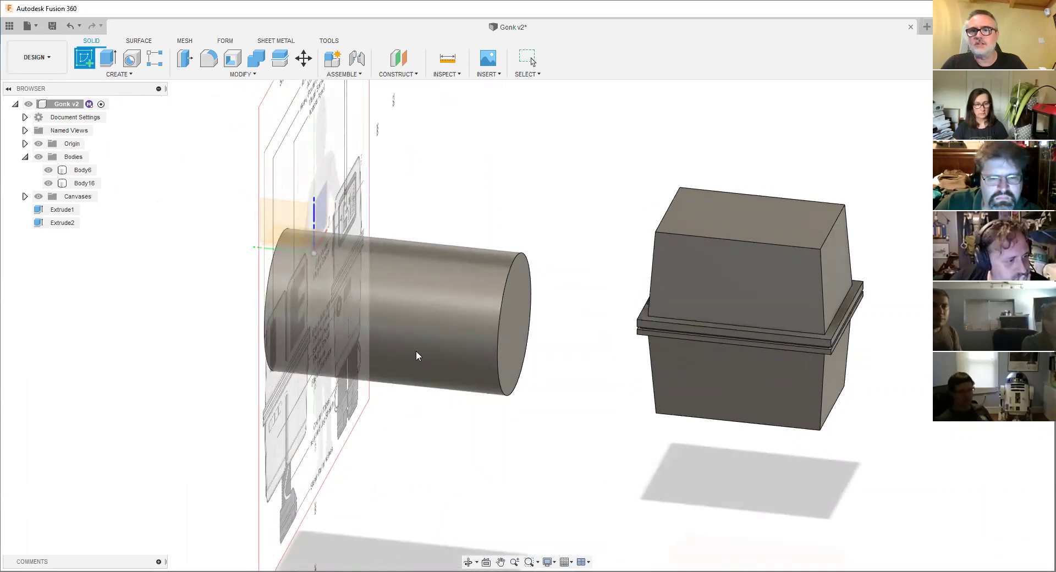
pyautogui.keyDown('shift'); pyautogui.moveTo(417, 332); pyautogui.dragTo(515, 362, button='middle'); pyautogui.keyUp('shift')
pyautogui.keyDown('shift'); pyautogui.moveTo(482, 326); pyautogui.dragTo(627, 342, button='middle'); pyautogui.keyUp('shift')
pyautogui.keyDown('shift'); pyautogui.moveTo(481, 367); pyautogui.dragTo(338, 378, button='middle'); pyautogui.keyUp('shift')
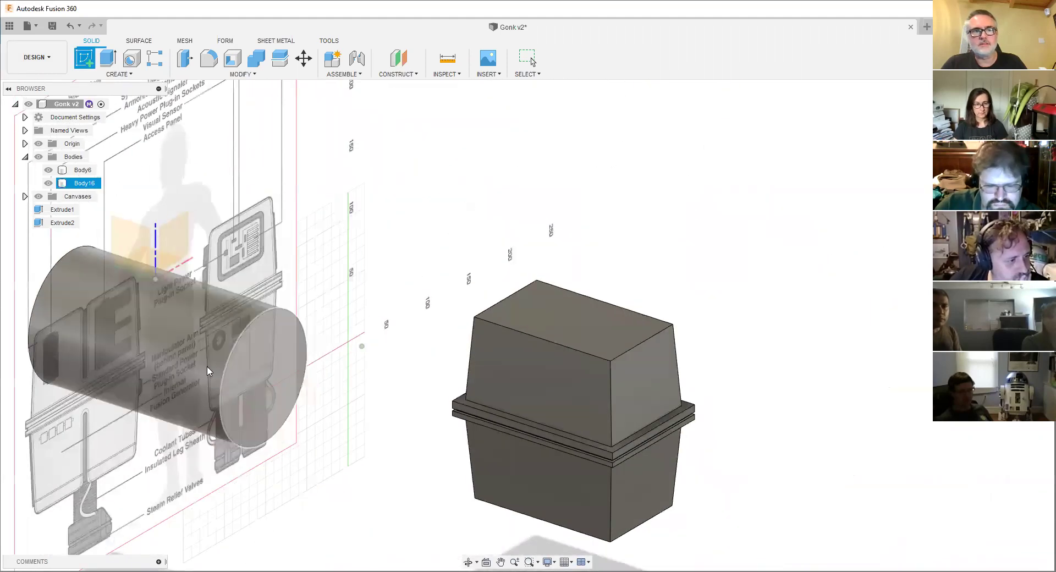
pyautogui.keyDown('shift'); pyautogui.moveTo(207, 367); pyautogui.dragTo(187, 379, button='middle'); pyautogui.keyUp('shift')
pyautogui.keyDown('shift'); pyautogui.moveTo(156, 302); pyautogui.dragTo(315, 308, button='middle'); pyautogui.keyUp('shift')
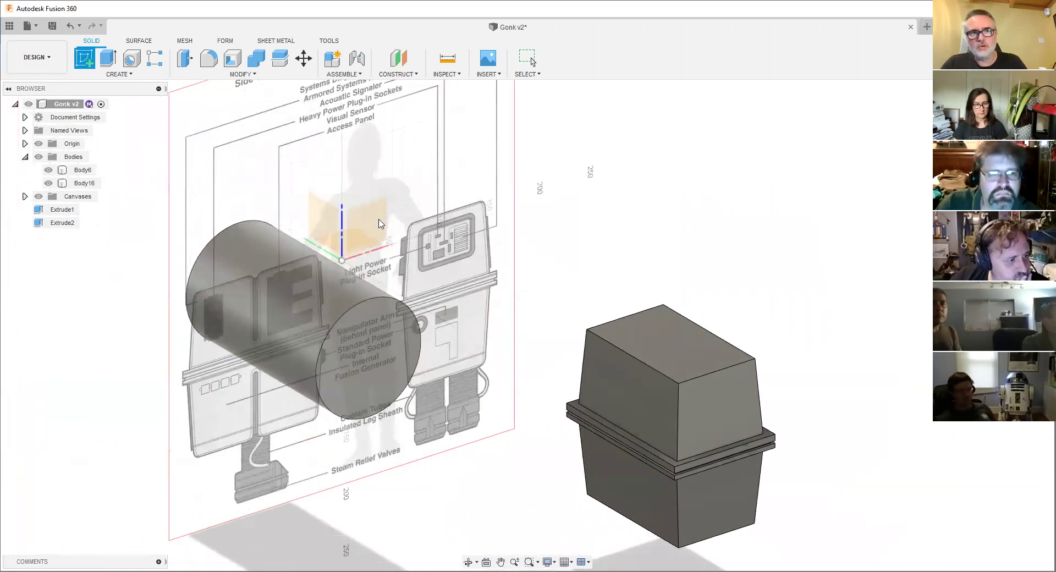
pyautogui.keyDown('shift'); pyautogui.moveTo(285, 292); pyautogui.dragTo(349, 292, button='middle'); pyautogui.keyUp('shift')
pyautogui.scroll(4, 275, 288)
pyautogui.keyDown('shift'); pyautogui.moveTo(349, 292); pyautogui.dragTo(406, 326, button='middle'); pyautogui.keyUp('shift')
pyautogui.scroll(-3, 411, 342)
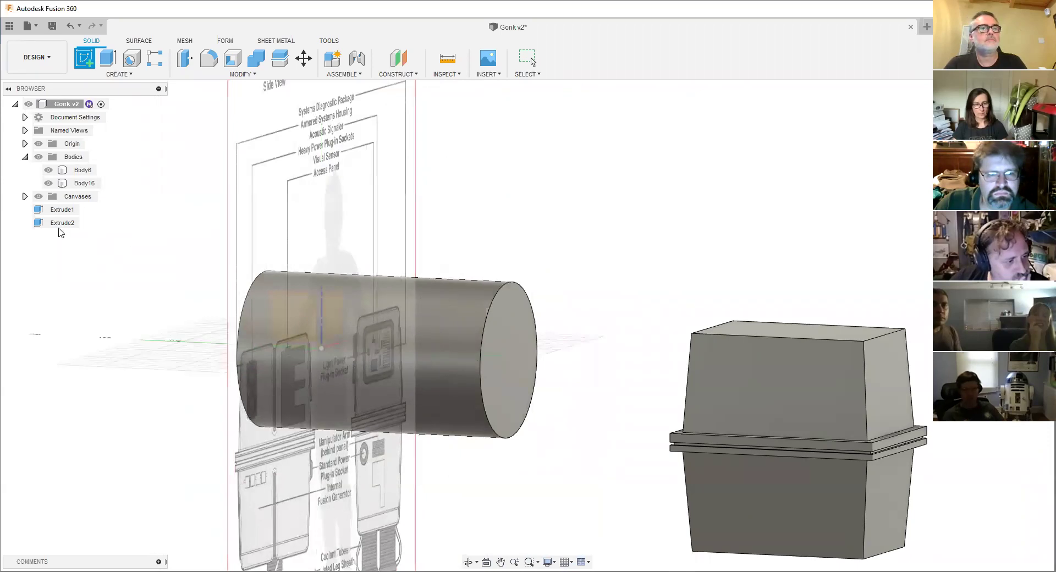
# - Leave the sketch command and undo the cylinder so that only the droid body is kept
pyautogui.click(69, 25)
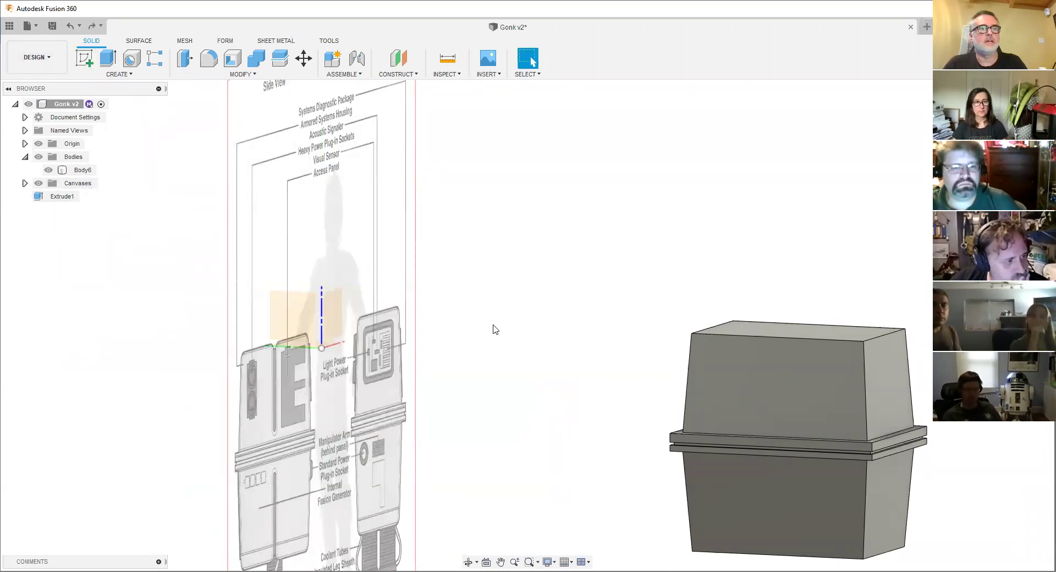
pyautogui.scroll(-3, 496, 330)
pyautogui.keyDown('shift'); pyautogui.moveTo(502, 318); pyautogui.dragTo(448, 312, button='middle'); pyautogui.keyUp('shift')
pyautogui.scroll(3, 517, 304)
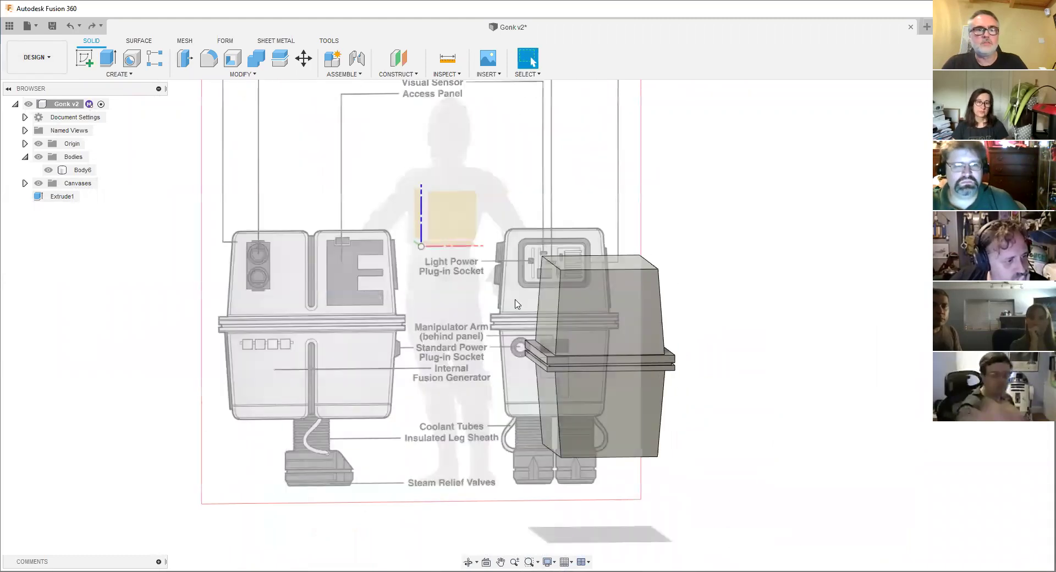
# - Review the available construction plane, axis and point types in relation to the droid body
pyautogui.moveTo(521, 213); pyautogui.dragTo(470, 248, button='middle')
pyautogui.scroll(1, 419, 225)
pyautogui.keyDown('shift'); pyautogui.moveTo(521, 289); pyautogui.dragTo(489, 262, button='middle'); pyautogui.keyUp('shift')
pyautogui.scroll(-1, 516, 278)
pyautogui.scroll(2, 511, 278)
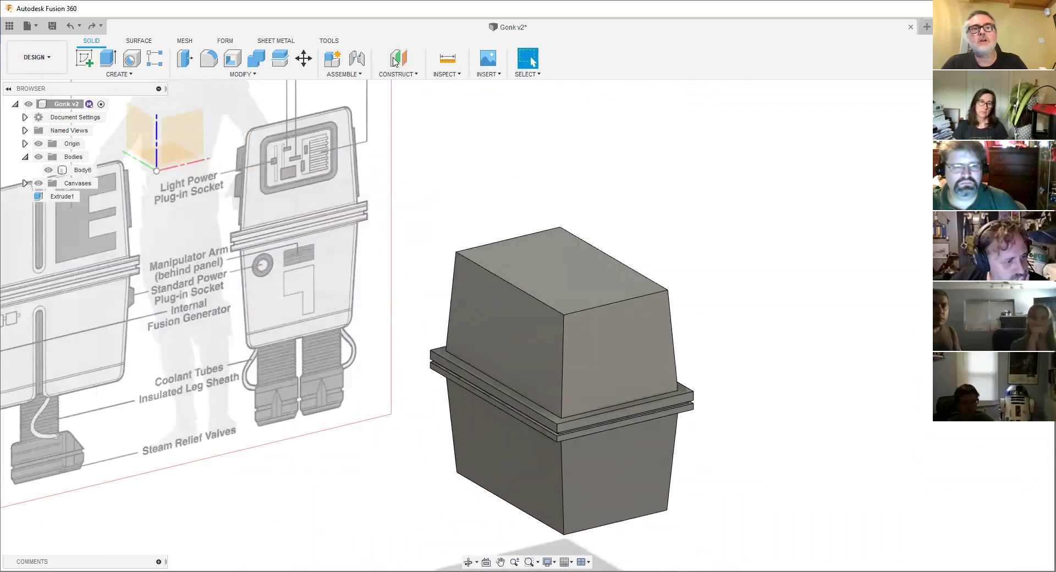
pyautogui.click(410, 76)
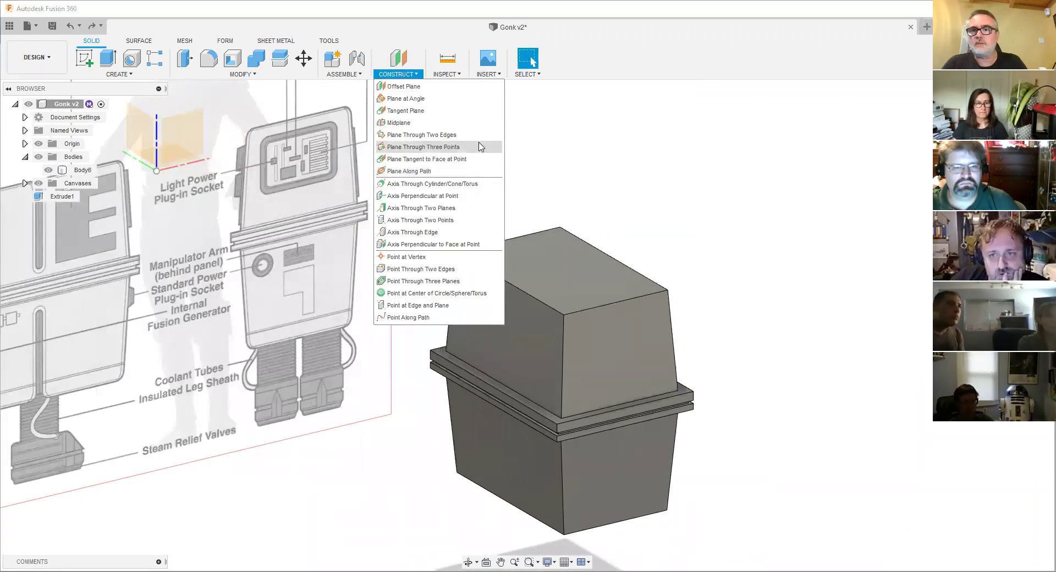
pyautogui.scroll(-1, 577, 173)
pyautogui.moveTo(577, 173); pyautogui.dragTo(643, 223, button='middle')
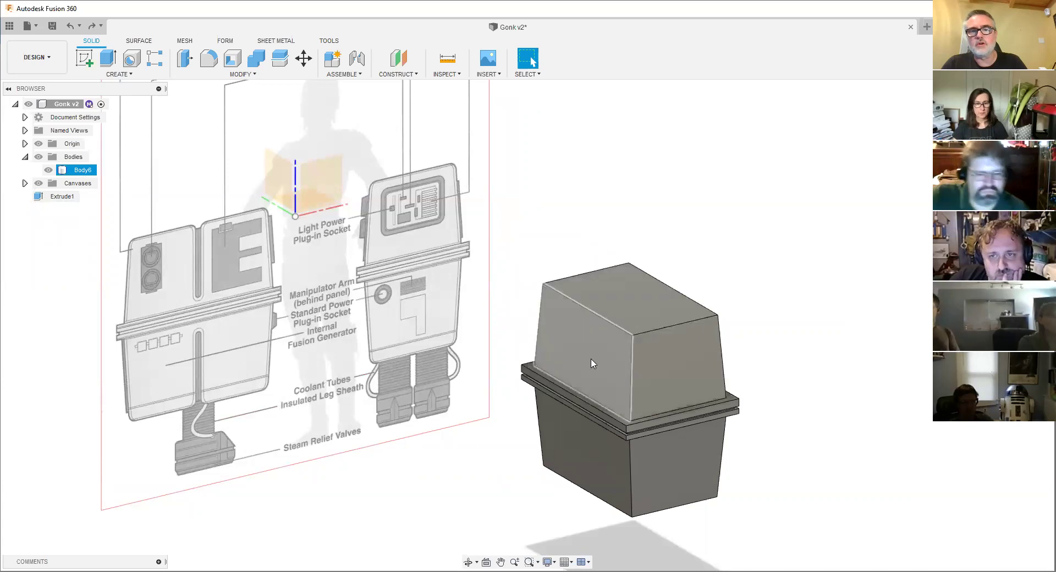
pyautogui.click(399, 74)
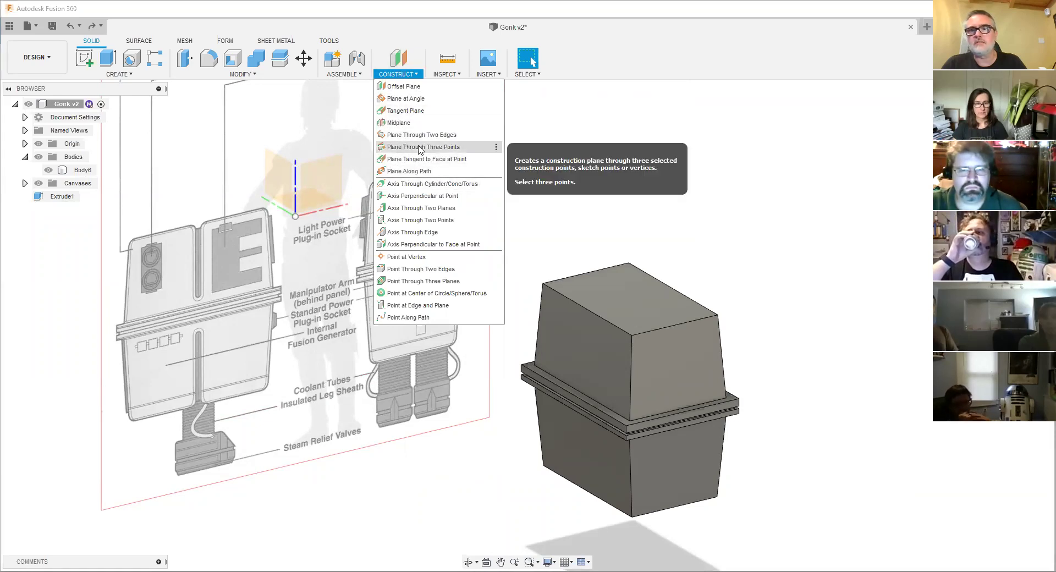
pyautogui.scroll(4, 626, 303)
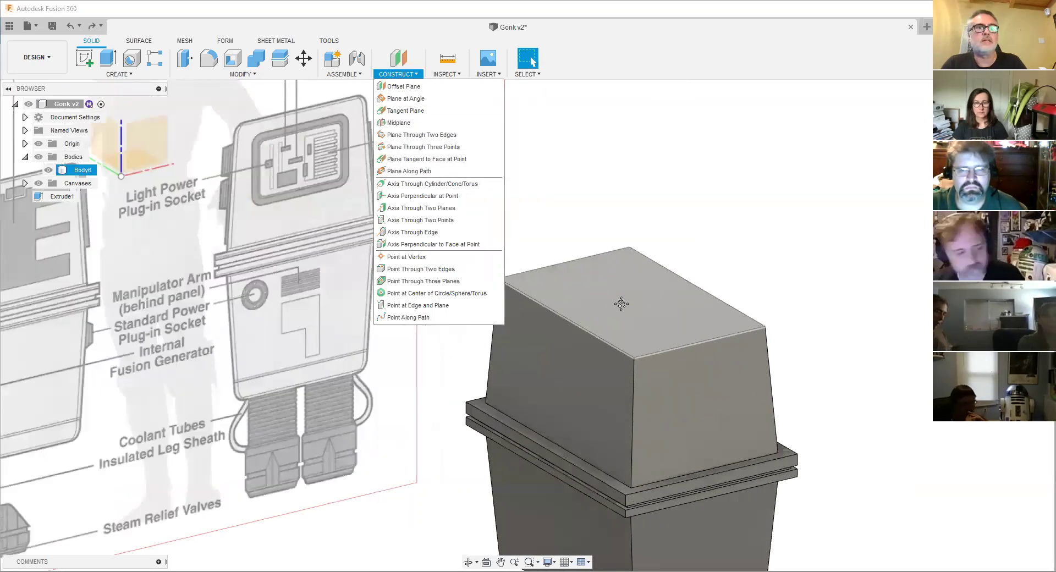
pyautogui.scroll(-2, 622, 303)
# - Try a Plane Through Three Points using two opposite top corners and the near lower corner of the upper body, and cancel it
pyautogui.click(398, 75)
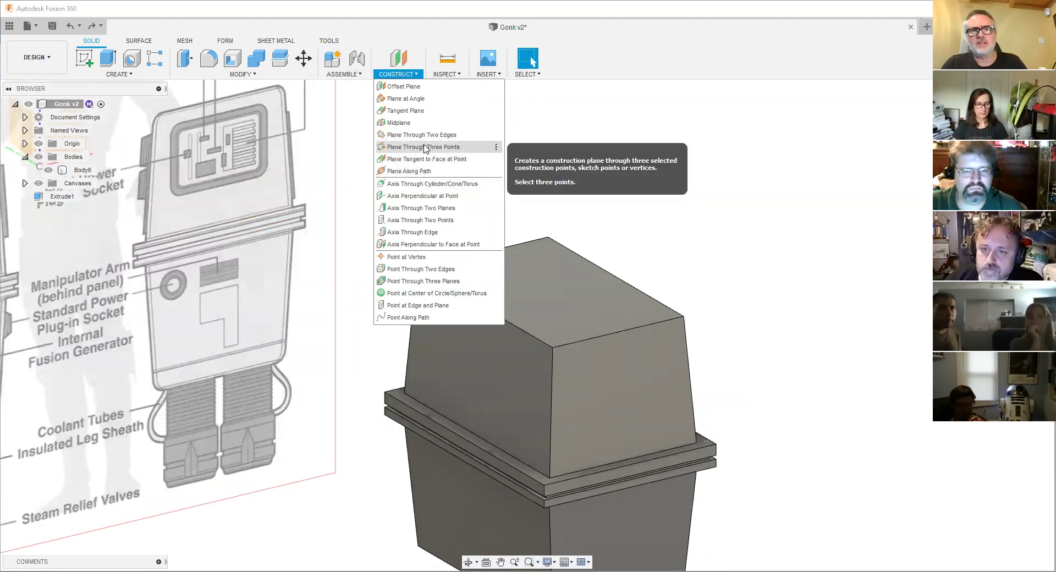
pyautogui.click(406, 147)
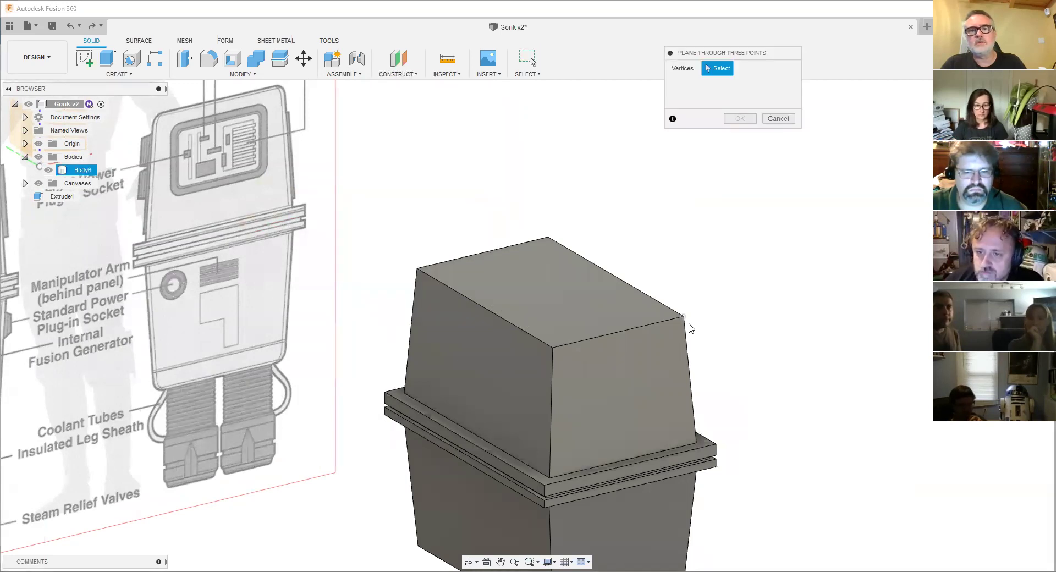
pyautogui.click(688, 323)
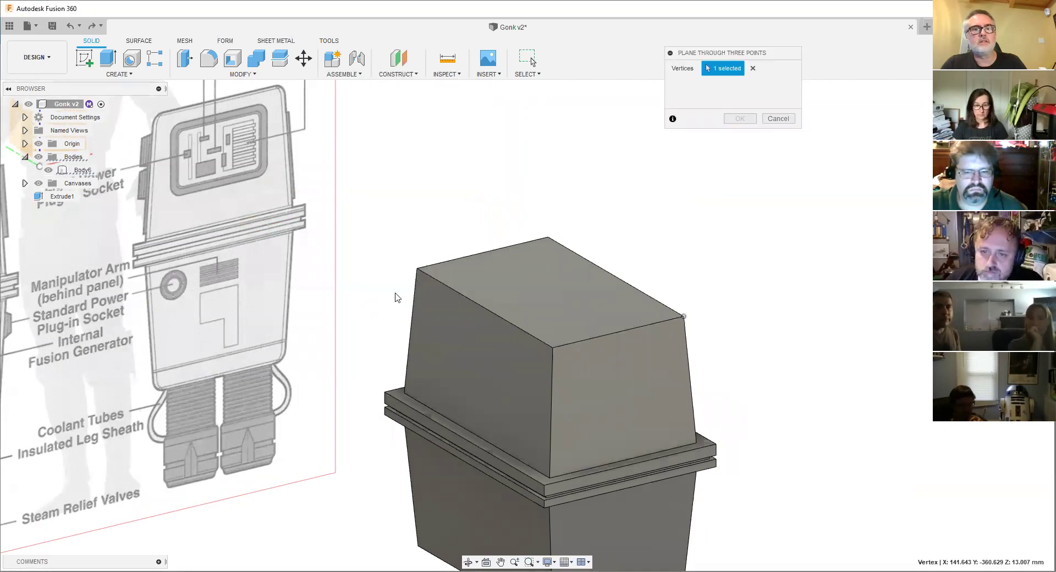
pyautogui.click(417, 269)
pyautogui.keyDown('shift'); pyautogui.moveTo(554, 438); pyautogui.dragTo(546, 293, button='middle'); pyautogui.keyUp('shift')
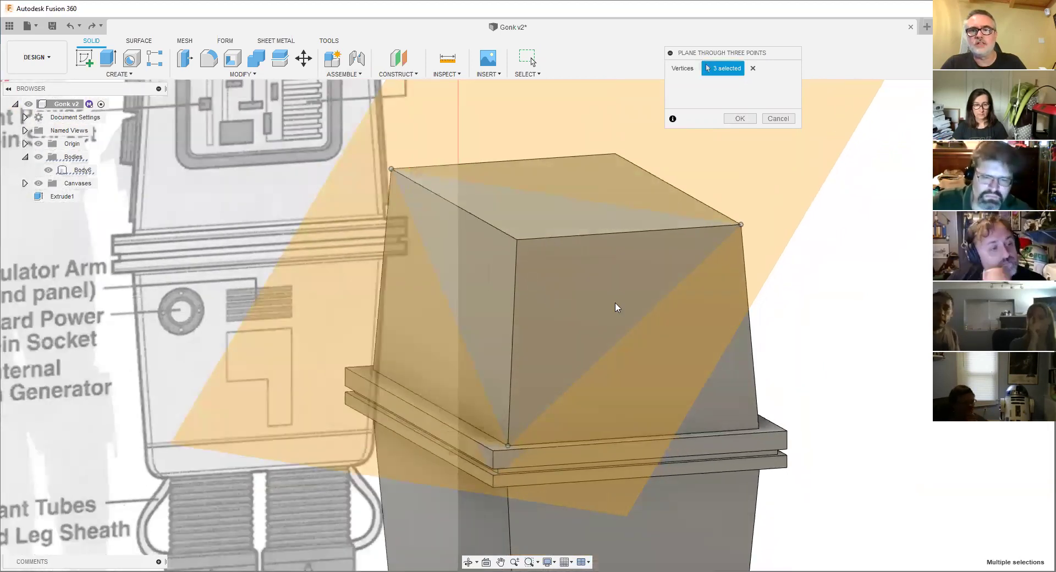
pyautogui.scroll(-2, 514, 292)
pyautogui.moveTo(514, 292); pyautogui.dragTo(553, 335, button='middle')
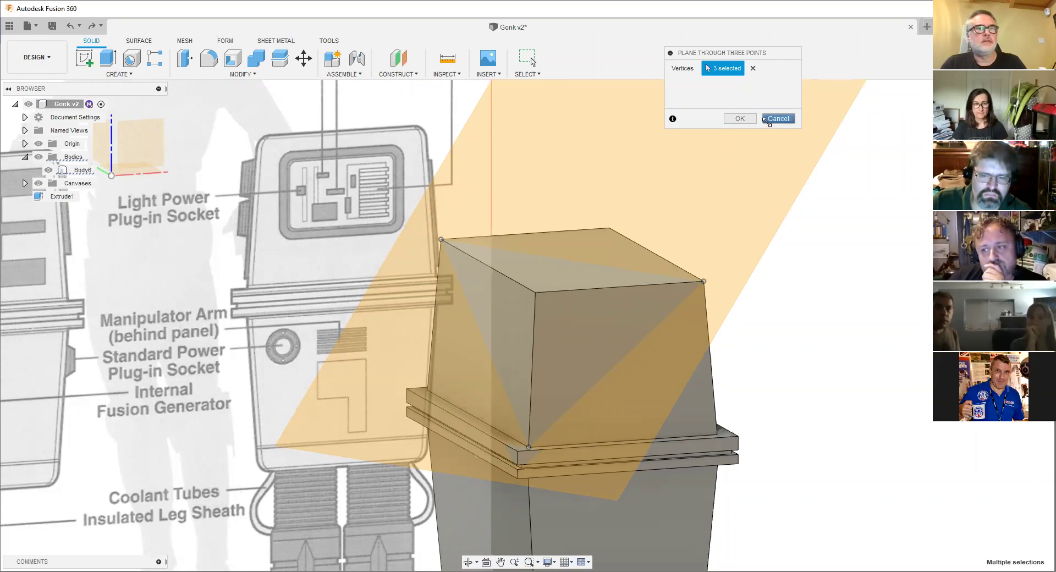
pyautogui.scroll(2, 558, 289)
pyautogui.scroll(-2, 539, 293)
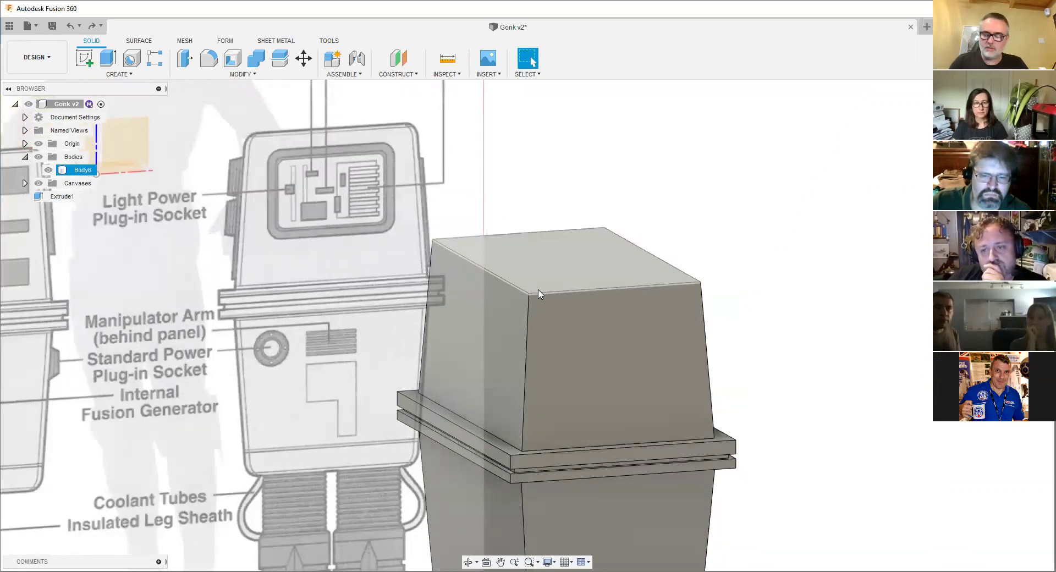
pyautogui.scroll(-1, 552, 307)
pyautogui.scroll(2, 553, 306)
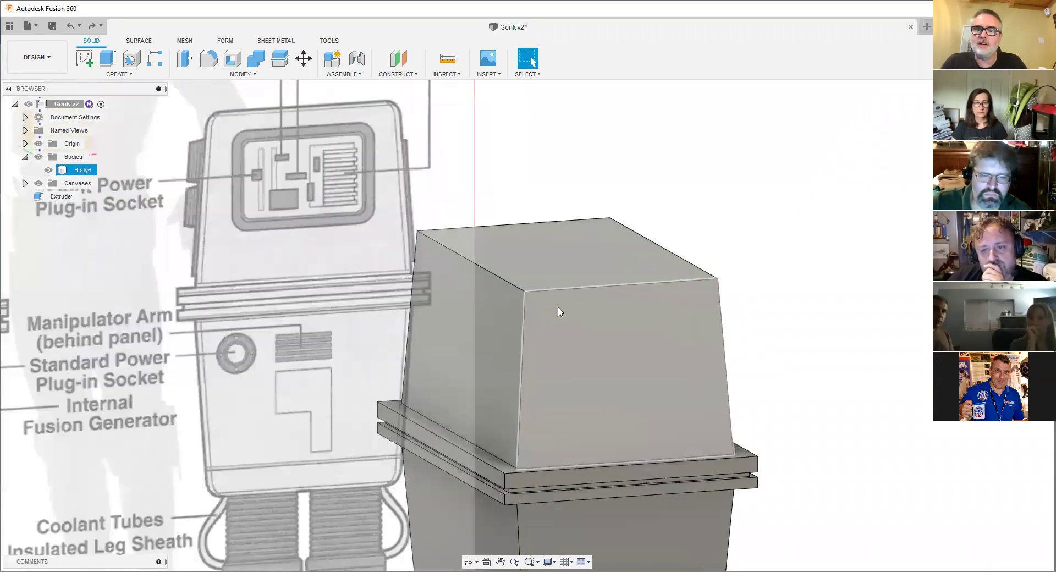
pyautogui.click(680, 215)
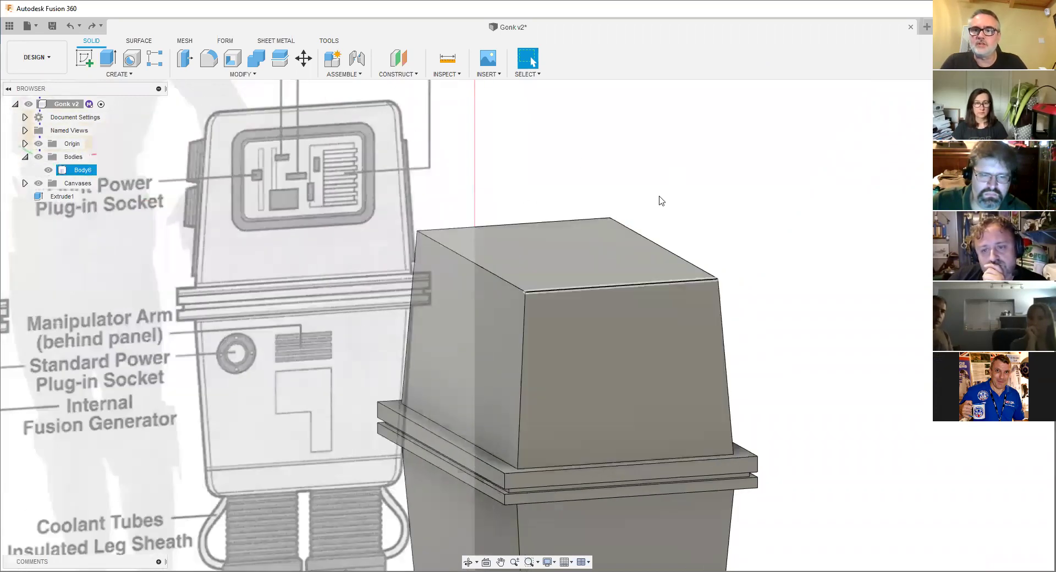
pyautogui.click(448, 292)
pyautogui.keyDown('shift'); pyautogui.moveTo(447, 291); pyautogui.dragTo(564, 308, button='middle'); pyautogui.keyUp('shift')
pyautogui.scroll(-1, 553, 299)
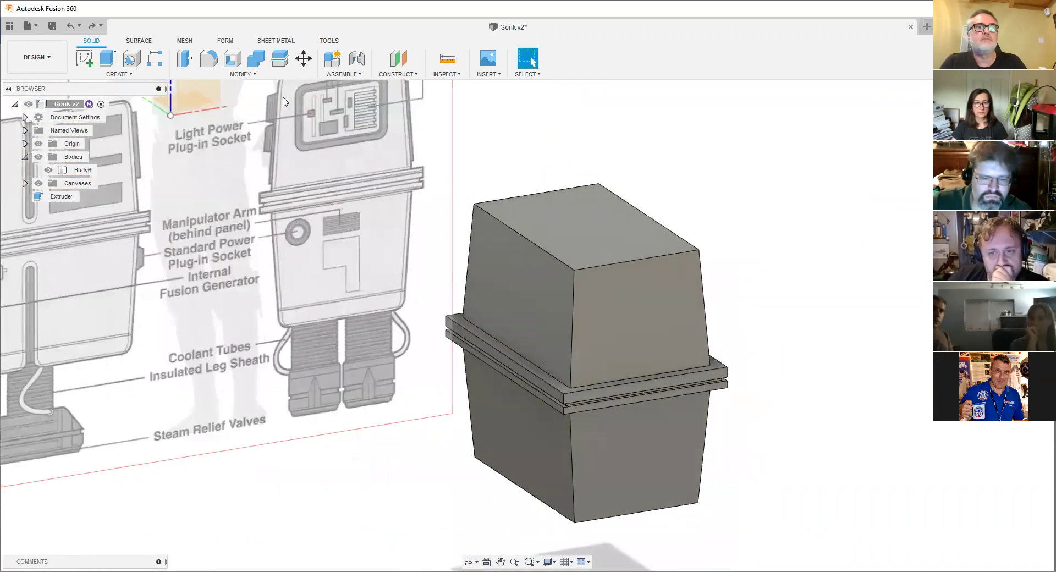
# - Try a Midplane between the droid body's top and bottom faces, and cancel it
pyautogui.click(408, 74)
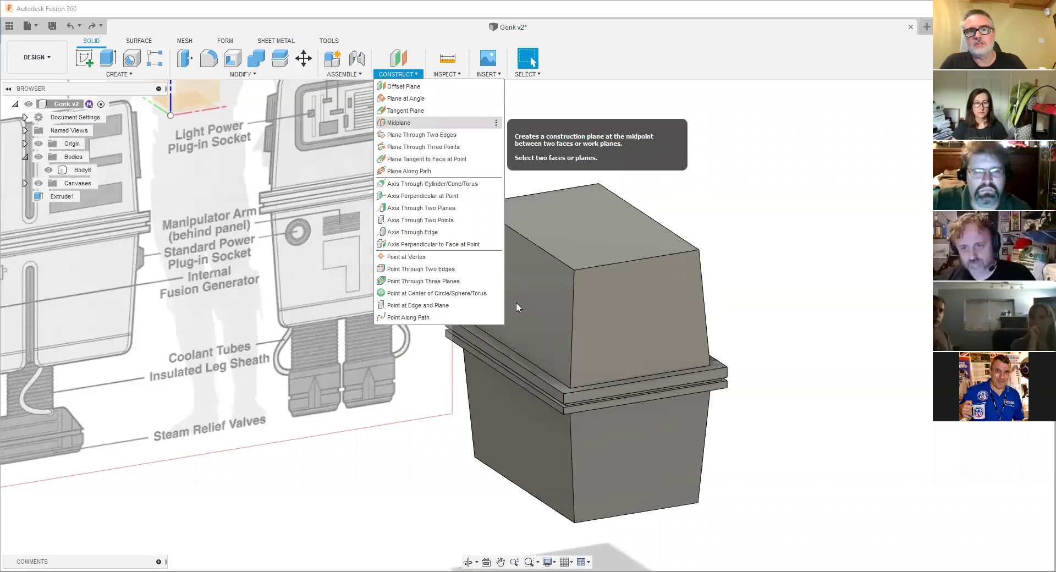
pyautogui.click(398, 122)
pyautogui.keyDown('shift'); pyautogui.moveTo(516, 303); pyautogui.dragTo(530, 292, button='middle'); pyautogui.keyUp('shift')
pyautogui.moveTo(522, 368); pyautogui.dragTo(507, 170, button='middle')
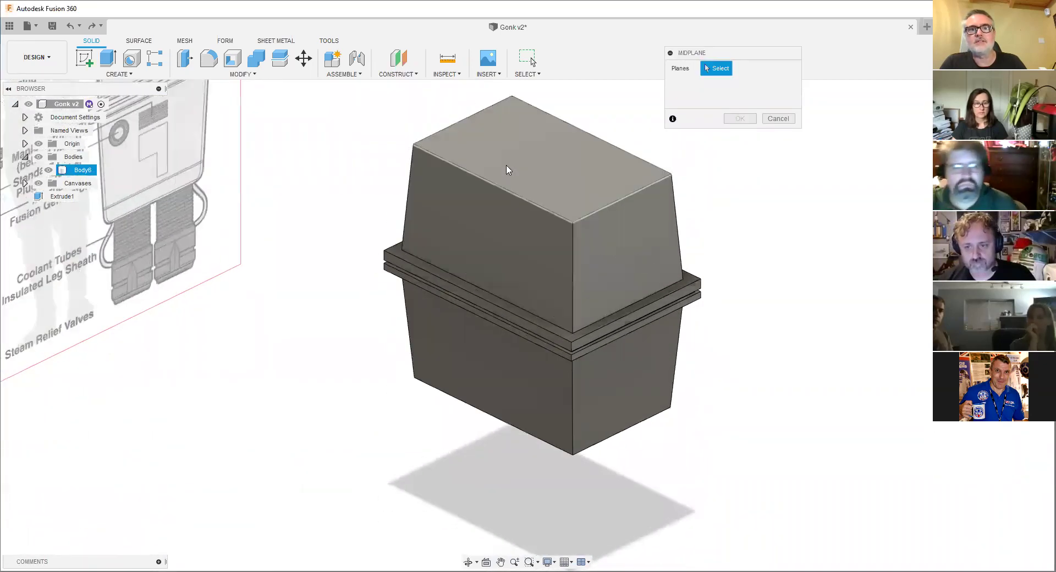
pyautogui.keyDown('shift'); pyautogui.moveTo(346, 391); pyautogui.dragTo(337, 329, button='middle'); pyautogui.keyUp('shift')
pyautogui.click(498, 381)
pyautogui.click(498, 381)
pyautogui.keyDown('shift'); pyautogui.moveTo(497, 381); pyautogui.dragTo(502, 219, button='middle'); pyautogui.keyUp('shift')
pyautogui.scroll(6, 502, 227)
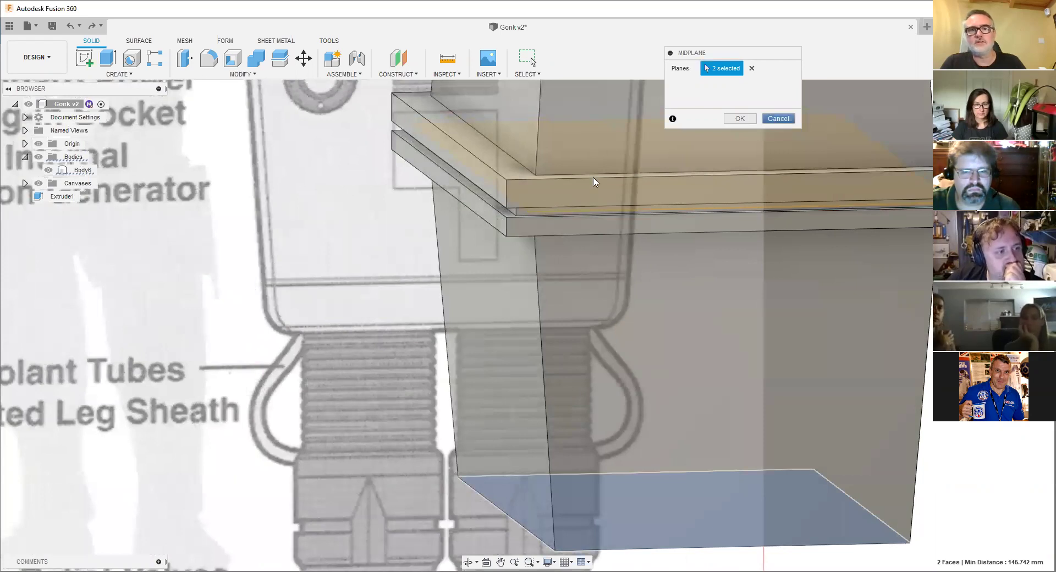
pyautogui.press('Escape')
# - Examine how the droid body lines up with the front and side views on the reference canvas
pyautogui.scroll(-4, 436, 219)
pyautogui.keyDown('shift'); pyautogui.moveTo(436, 218); pyautogui.dragTo(331, 320, button='middle'); pyautogui.keyUp('shift')
pyautogui.scroll(3, 439, 227)
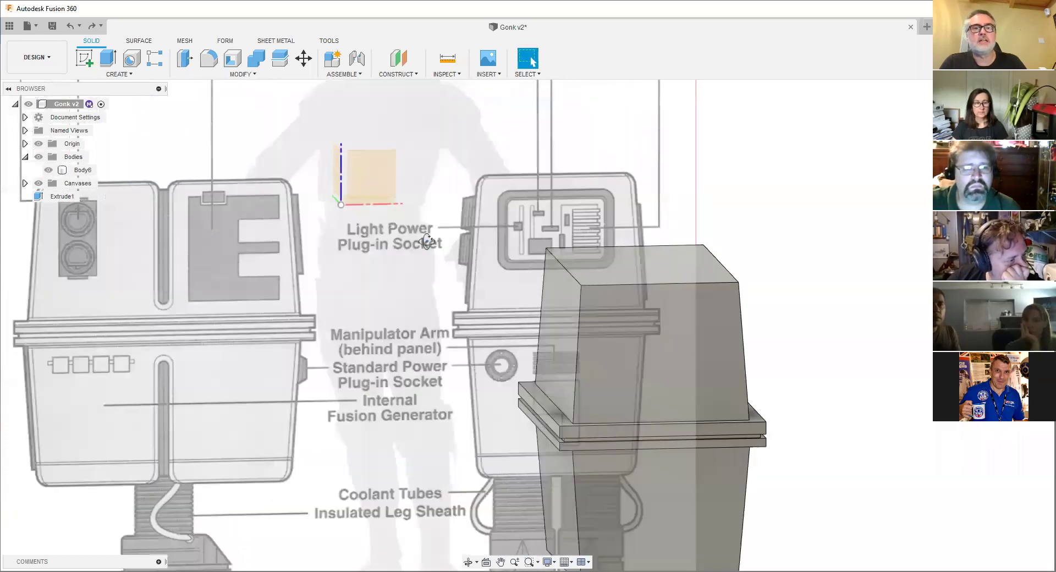
pyautogui.keyDown('shift'); pyautogui.moveTo(427, 239); pyautogui.dragTo(435, 279, button='middle'); pyautogui.keyUp('shift')
pyautogui.scroll(-1, 358, 201)
pyautogui.moveTo(383, 258); pyautogui.dragTo(439, 138, button='middle')
pyautogui.scroll(-2, 361, 236)
pyautogui.click(496, 342)
pyautogui.moveTo(554, 361); pyautogui.dragTo(533, 308, button='middle')
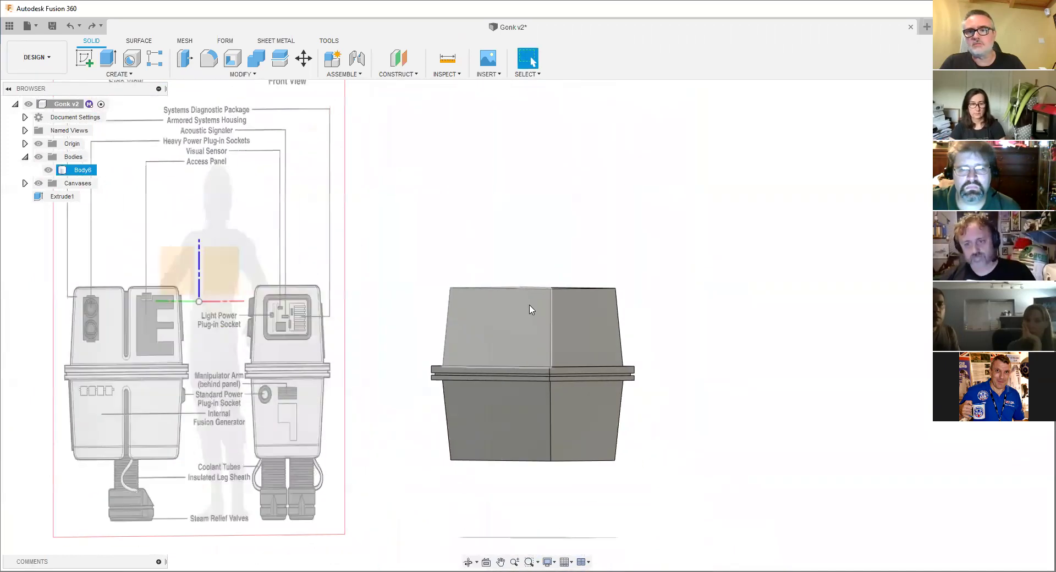
pyautogui.scroll(2, 500, 328)
pyautogui.scroll(-1, 477, 311)
pyautogui.keyDown('shift'); pyautogui.moveTo(466, 297); pyautogui.dragTo(371, 265, button='middle'); pyautogui.keyUp('shift')
pyautogui.press('Escape')
pyautogui.scroll(5, 310, 241)
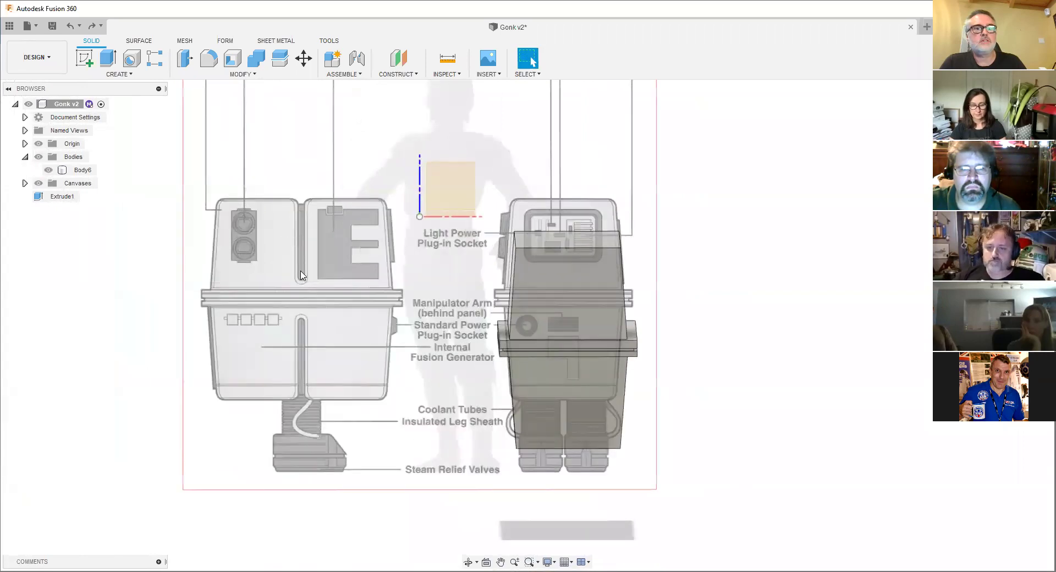
pyautogui.scroll(1, 299, 177)
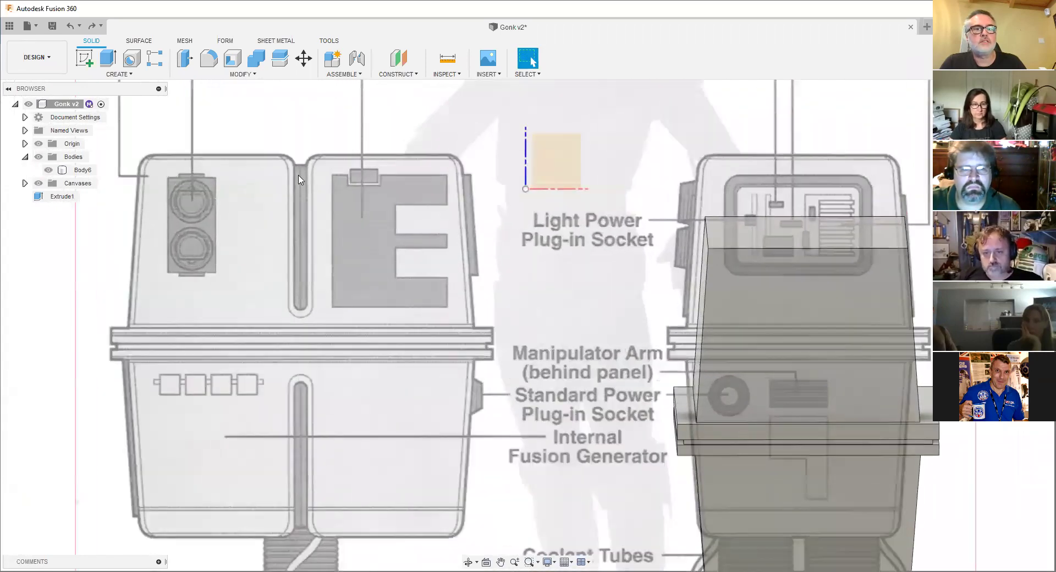
# - Rotate the droid body about the Z axis by -90 degrees with Move/Copy
pyautogui.scroll(-3, 306, 242)
pyautogui.keyDown('shift'); pyautogui.moveTo(353, 335); pyautogui.dragTo(377, 354, button='middle'); pyautogui.keyUp('shift')
pyautogui.scroll(-3, 301, 309)
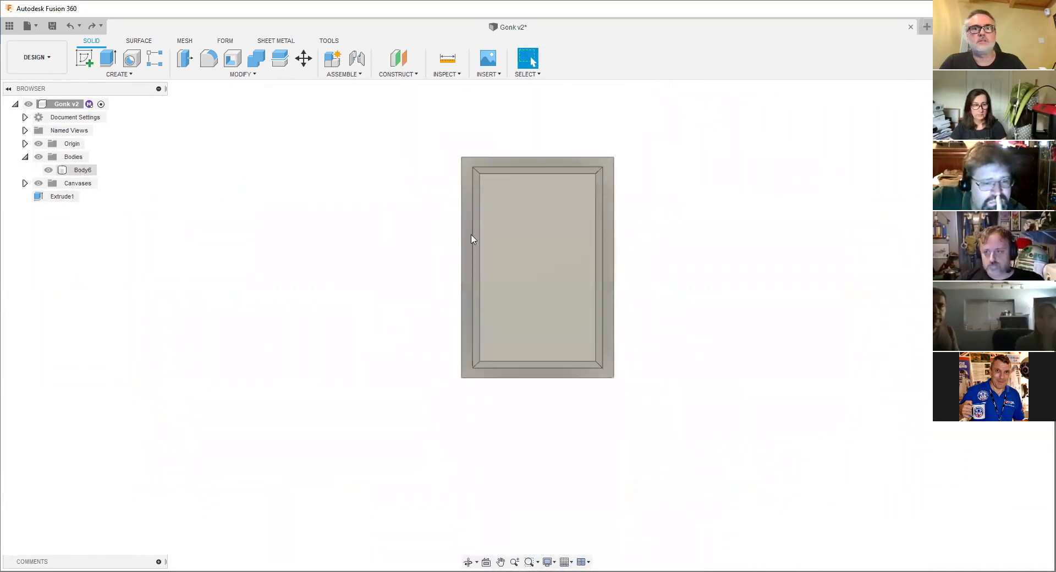
pyautogui.rightClick(81, 171)
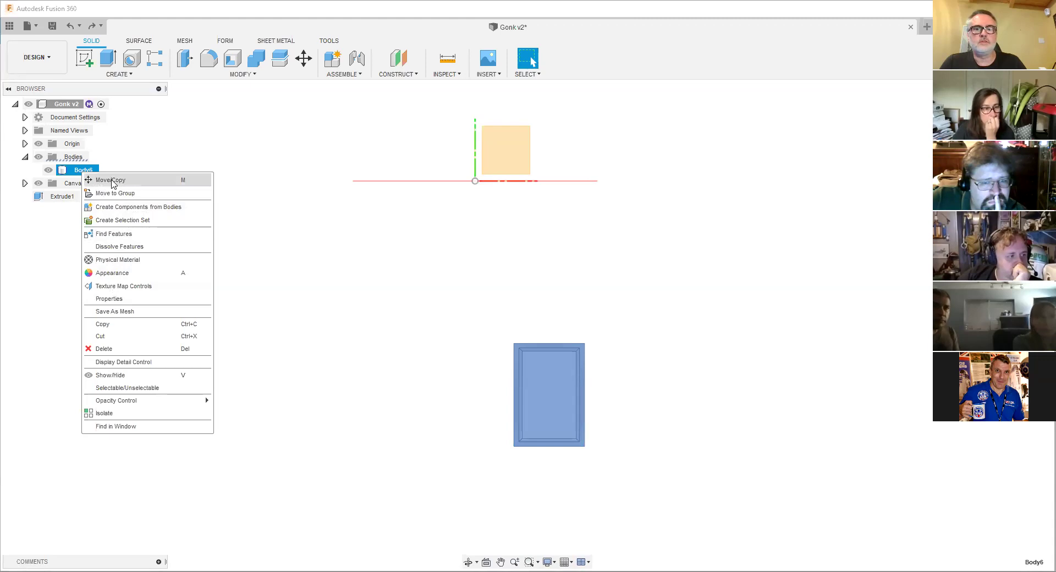
pyautogui.press('m')
pyautogui.moveTo(512, 390); pyautogui.dragTo(571, 445)
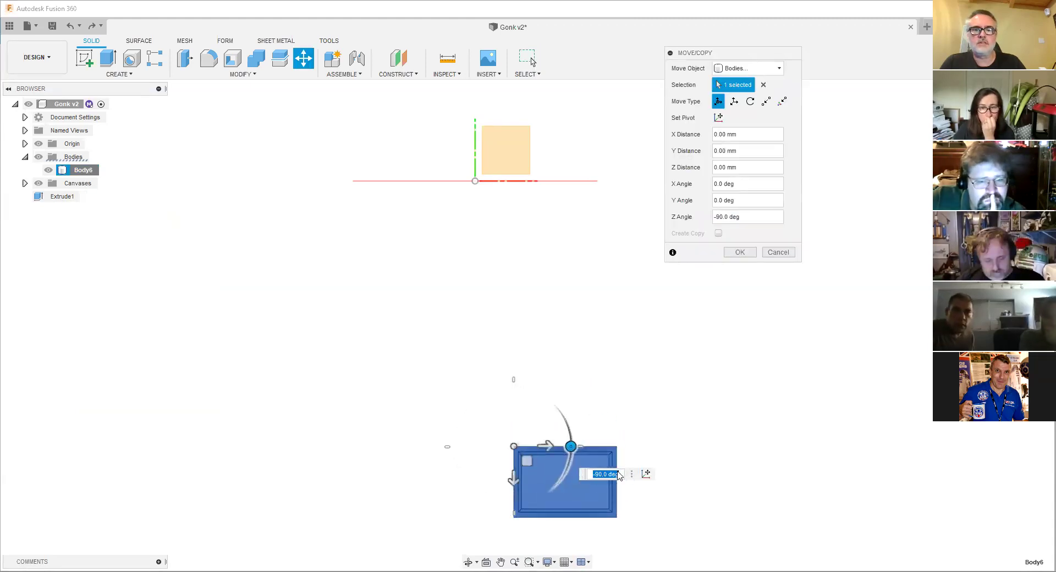
# - Move the rotated body -211.344 mm in Y over the canvas's side view, and apply the move
pyautogui.keyDown('shift'); pyautogui.moveTo(451, 374); pyautogui.dragTo(448, 282, button='middle'); pyautogui.keyUp('shift')
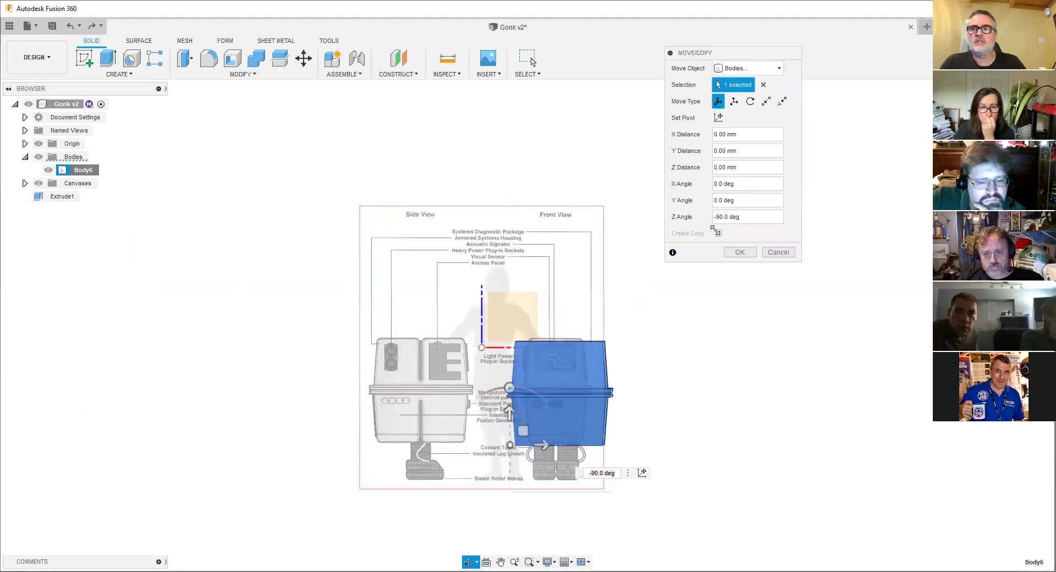
pyautogui.scroll(3, 528, 467)
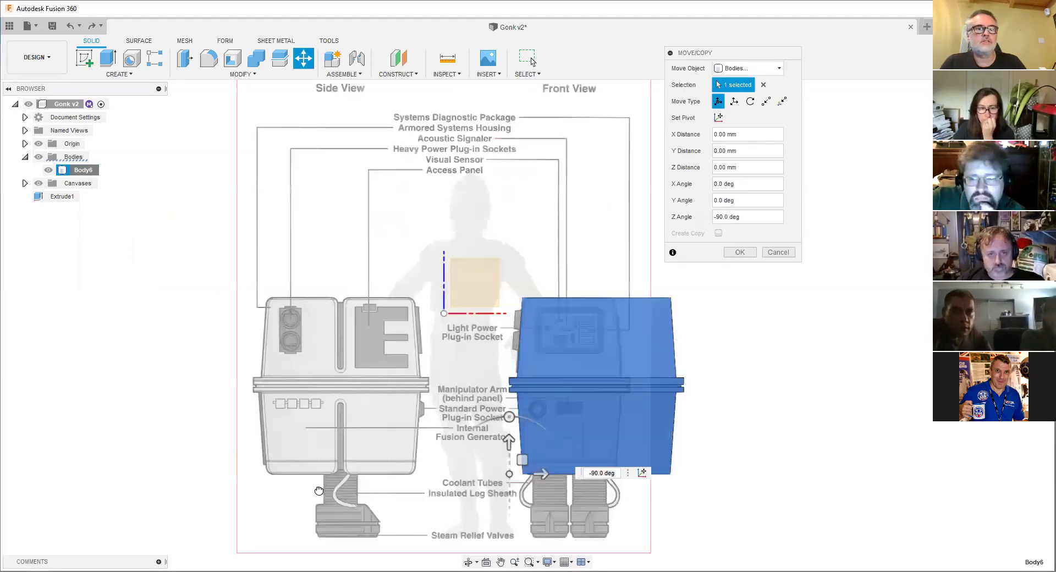
pyautogui.moveTo(541, 473); pyautogui.dragTo(288, 484)
pyautogui.scroll(3, 288, 483)
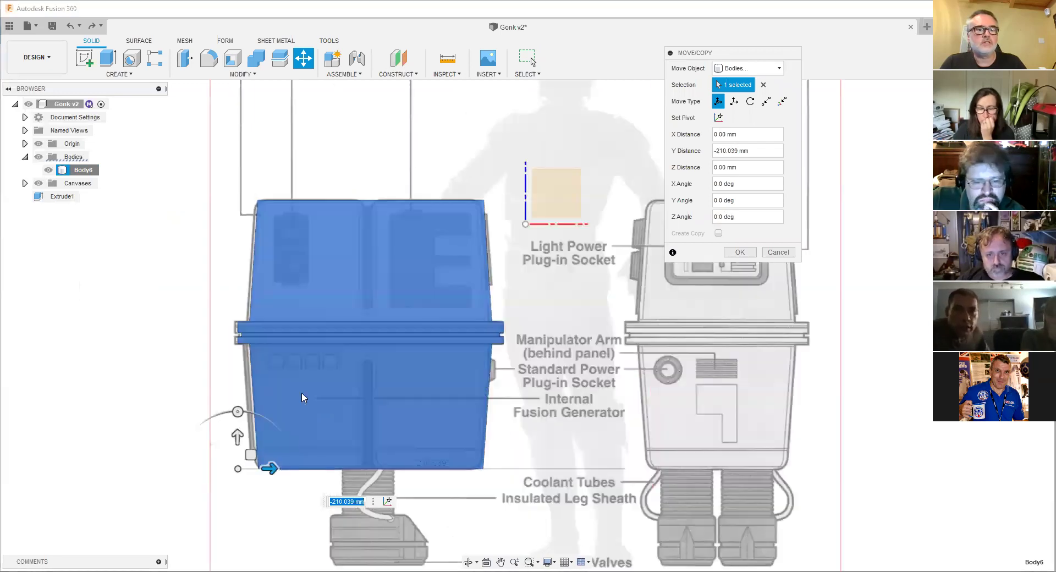
pyautogui.scroll(2, 274, 447)
pyautogui.moveTo(267, 447); pyautogui.dragTo(270, 447)
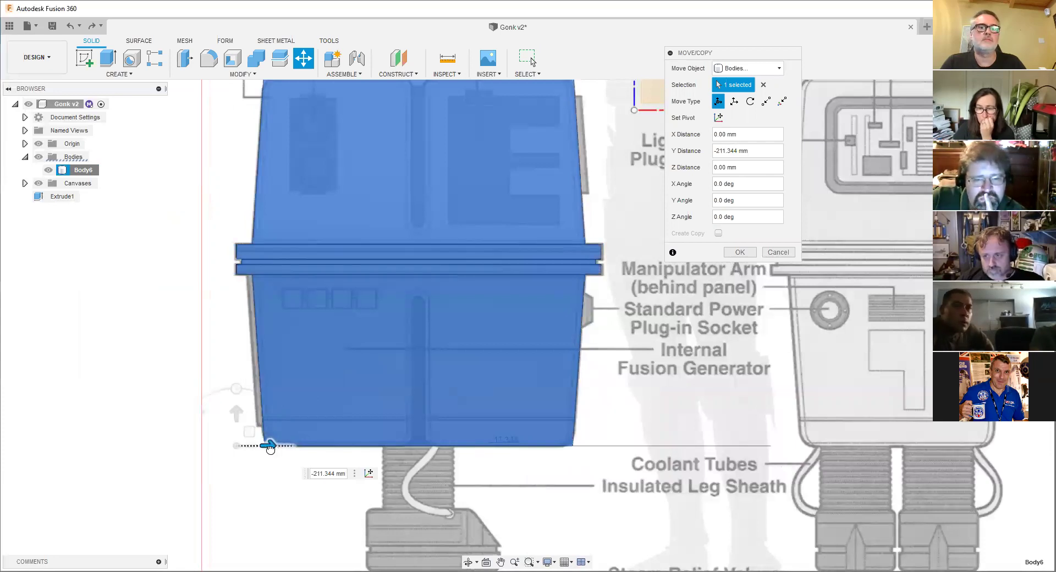
pyautogui.press('Return')
pyautogui.scroll(-3, 459, 434)
pyautogui.scroll(-1, 398, 261)
pyautogui.moveTo(398, 261)
pyautogui.keyDown('shift'); pyautogui.mouseDown(button='middle')
pyautogui.moveTo(384, 295)
pyautogui.moveTo(400, 273)
pyautogui.mouseUp(button='middle'); pyautogui.keyUp('shift')
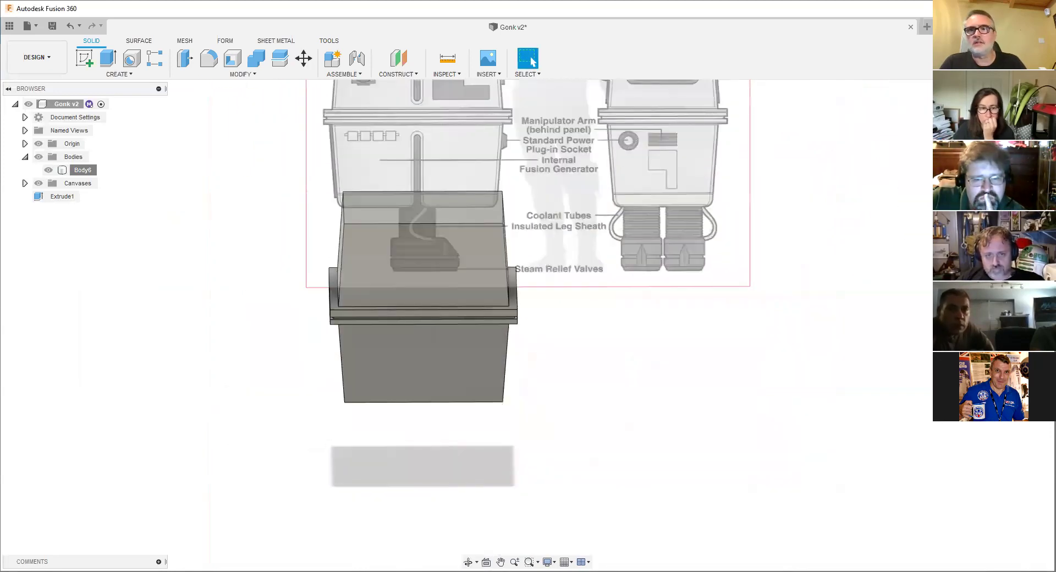
# - Start a sketch on the vertical origin plane that lies parallel to the reference canvas
pyautogui.scroll(3, 390, 199)
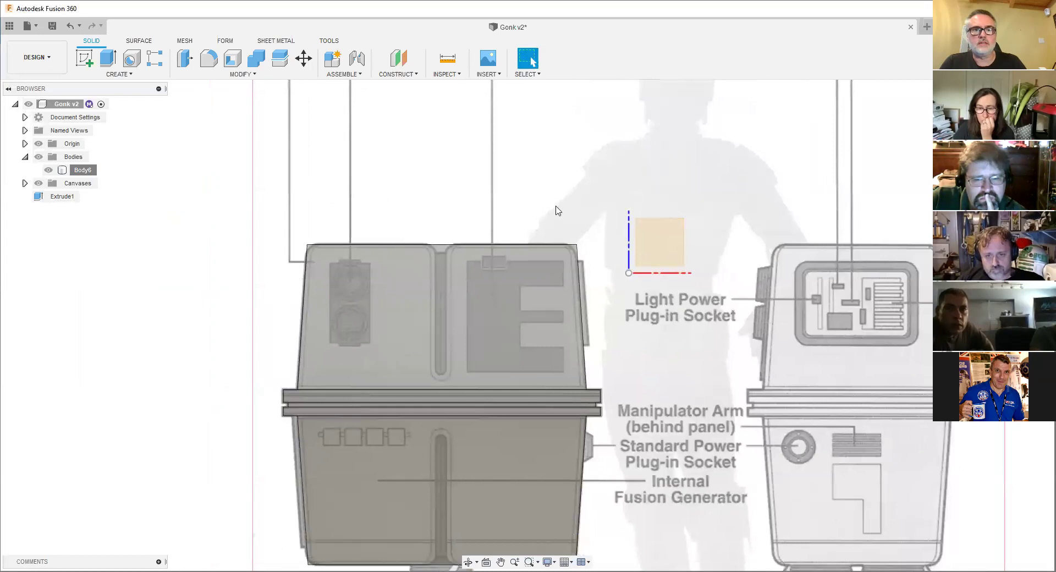
pyautogui.scroll(-1, 522, 198)
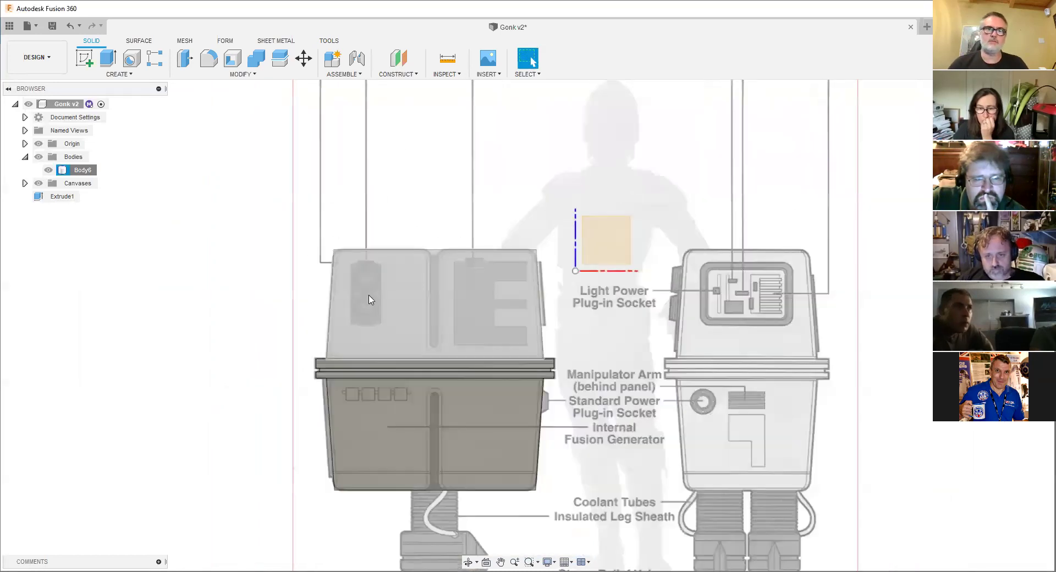
pyautogui.scroll(-2, 366, 291)
pyautogui.scroll(-1, 454, 266)
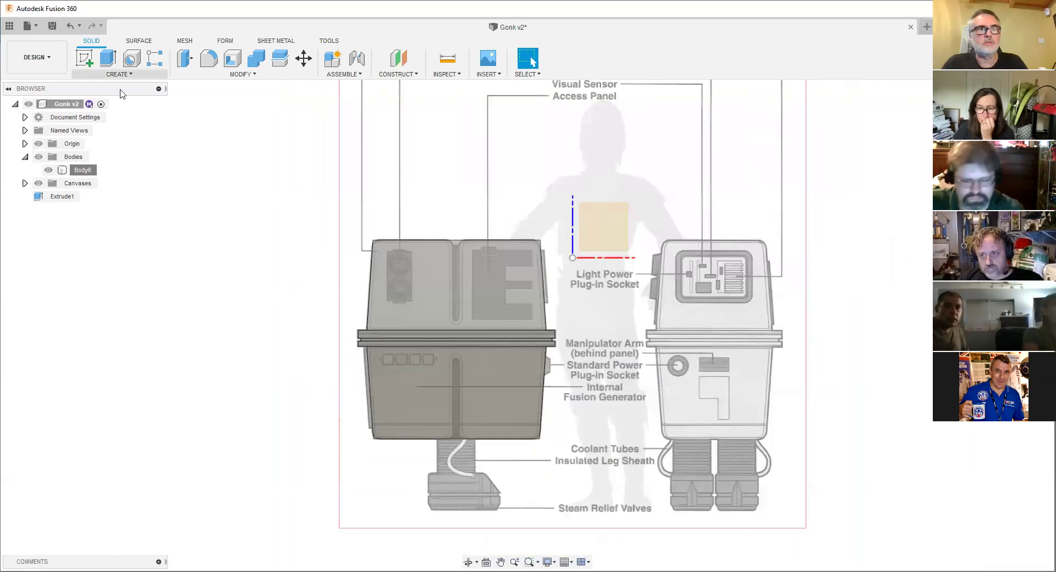
pyautogui.click(83, 57)
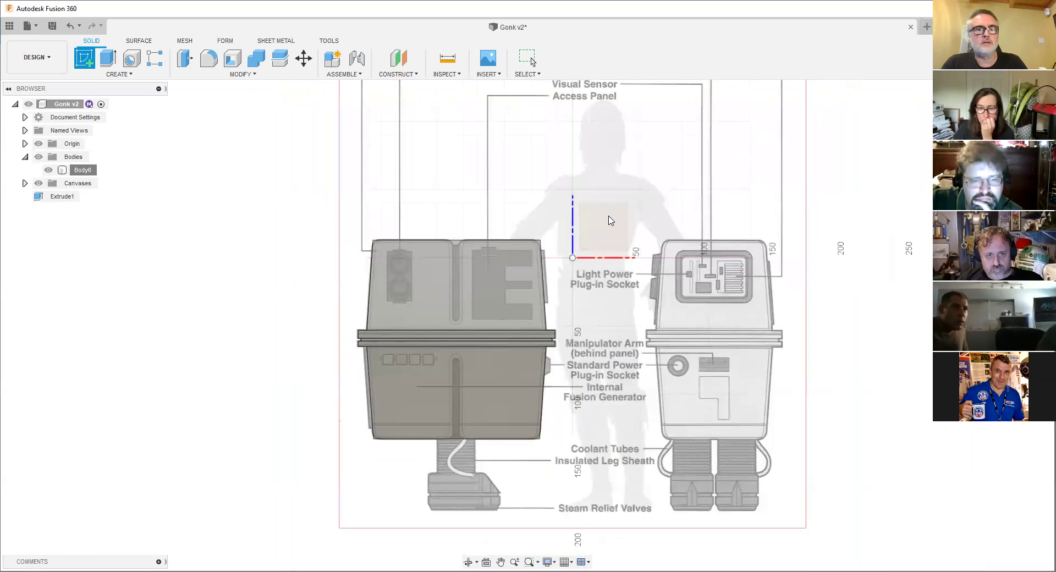
pyautogui.click(366, 290)
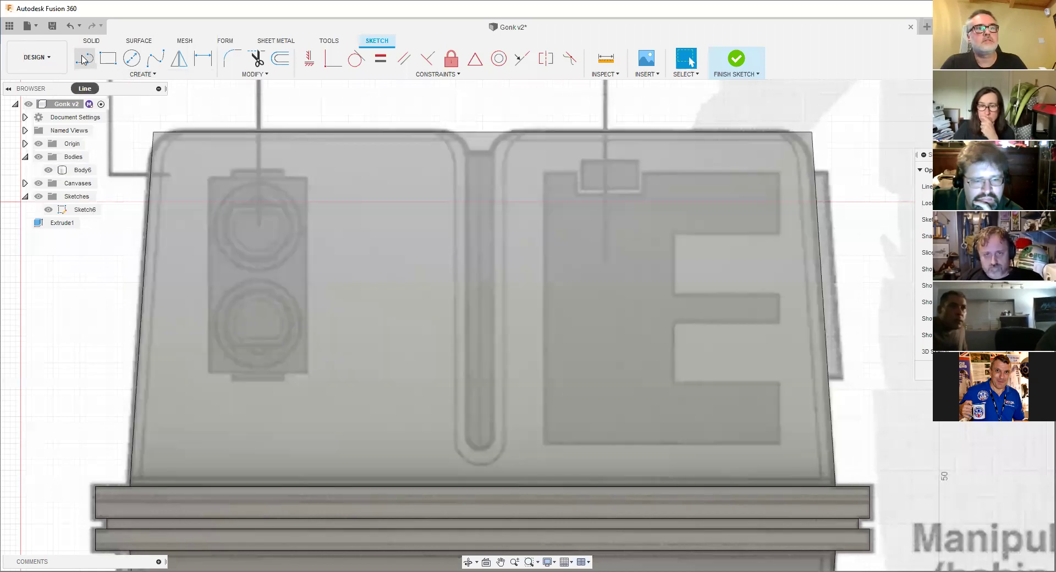
# - Project the top edge of the droid's upper body into the sketch
pyautogui.click(83, 59)
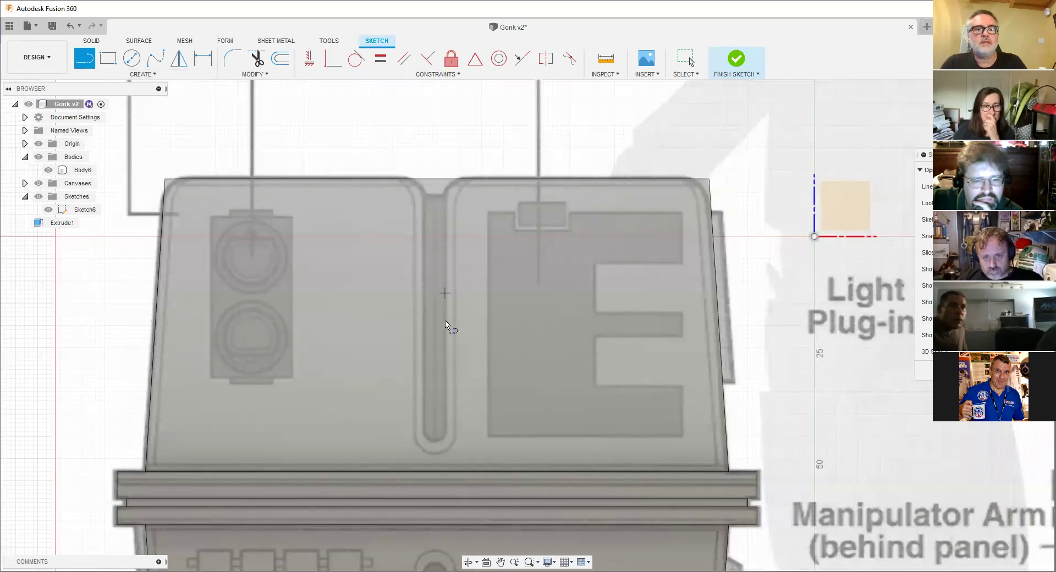
pyautogui.click(157, 76)
pyautogui.moveTo(137, 278)
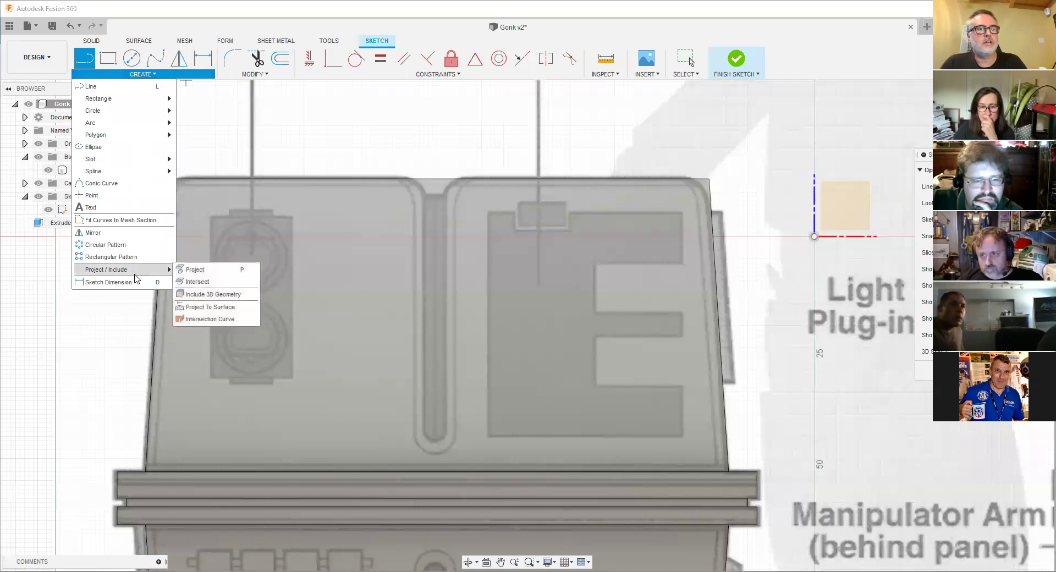
pyautogui.click(202, 272)
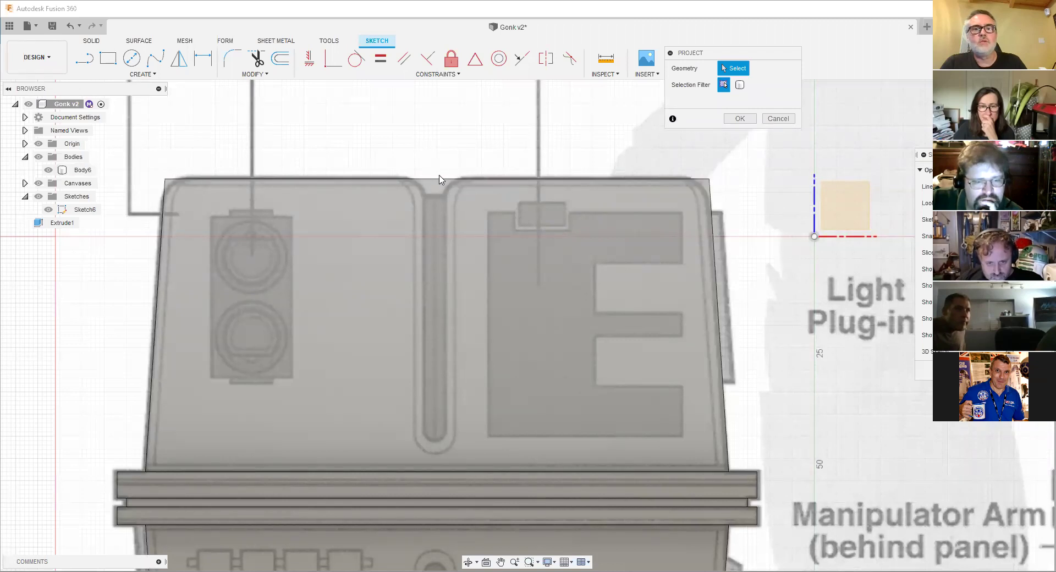
pyautogui.click(526, 187)
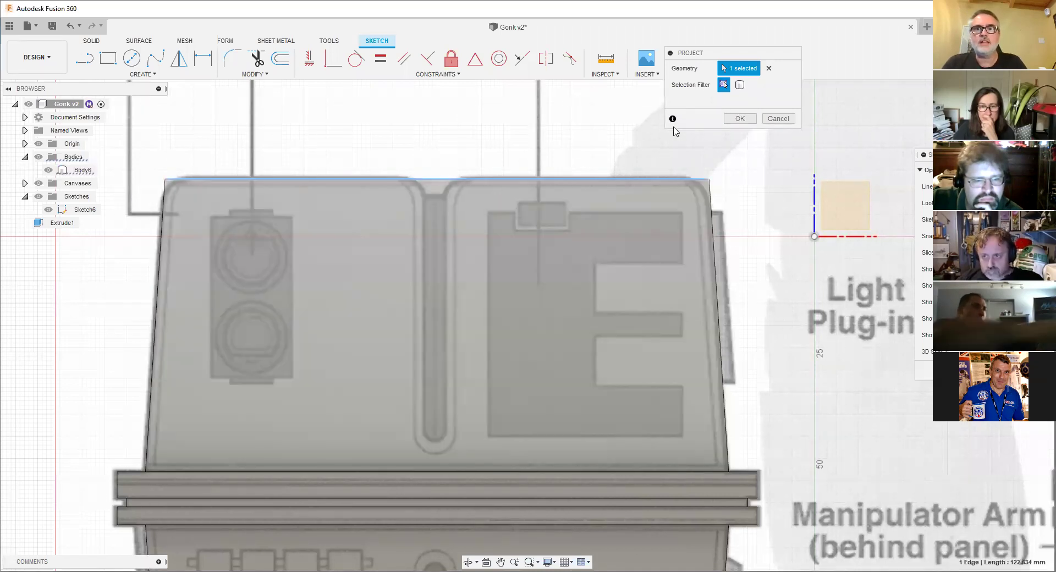
pyautogui.press('Return')
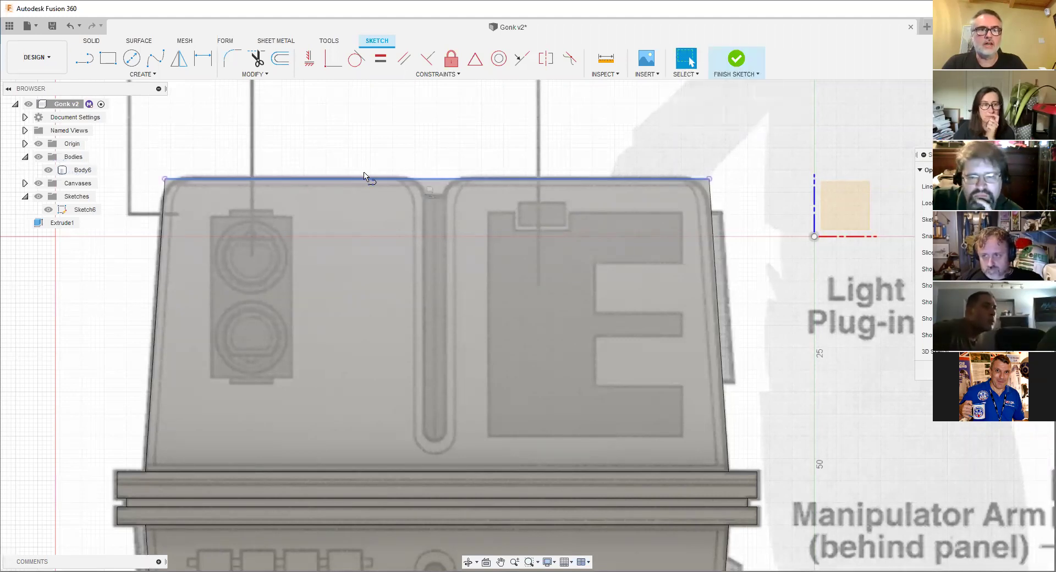
# - Try a vertical centre line from the midpoint of the projected top edge down to the body's rim, and remove it
pyautogui.press('l')
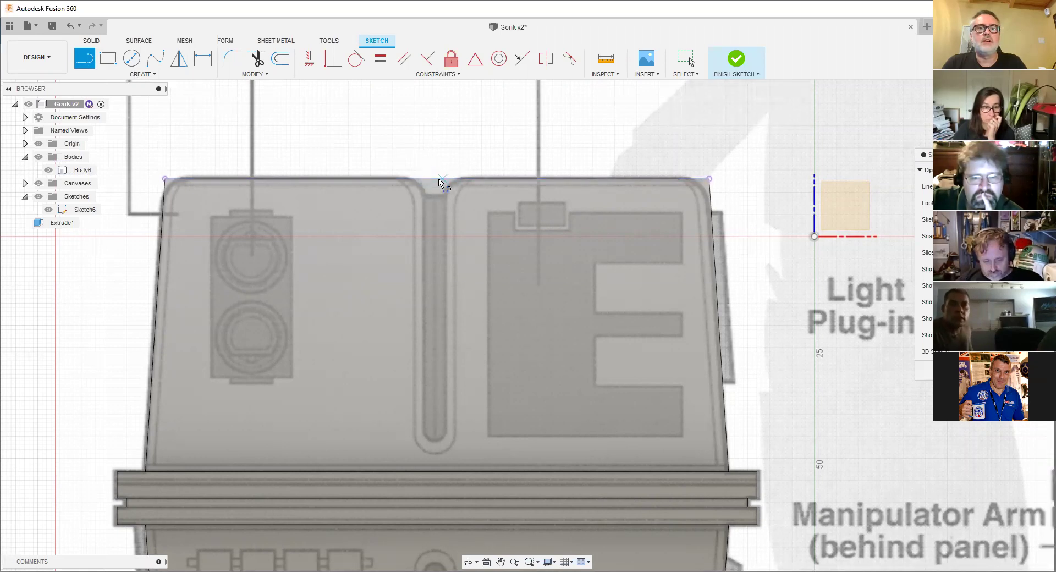
pyautogui.scroll(2, 435, 181)
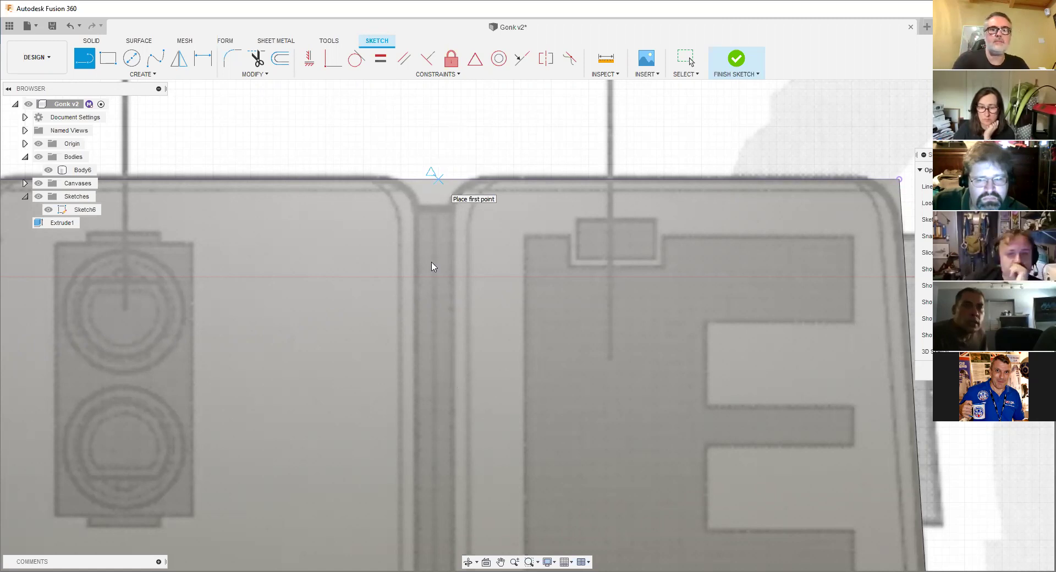
pyautogui.press('Escape')
pyautogui.scroll(-5, 407, 237)
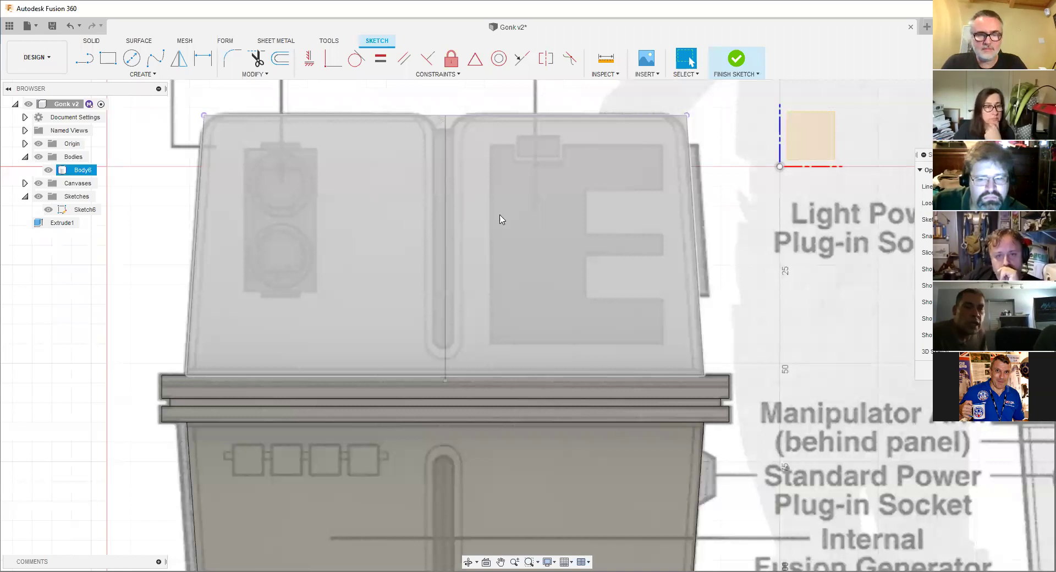
pyautogui.click(445, 198)
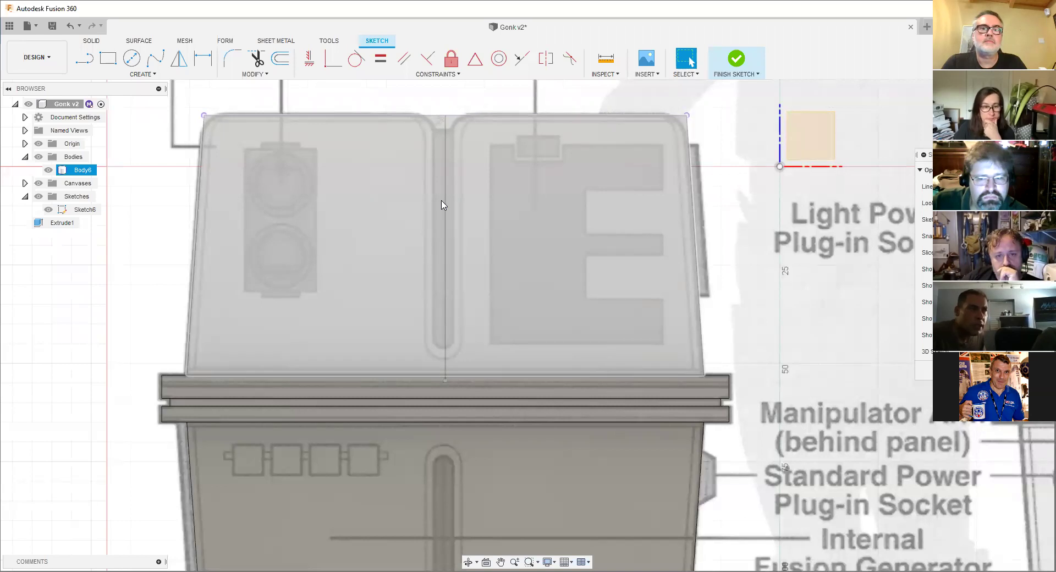
# - Rotate the droid body about the Z axis by -90 degrees to face the canvas's front view
pyautogui.scroll(-4, 445, 207)
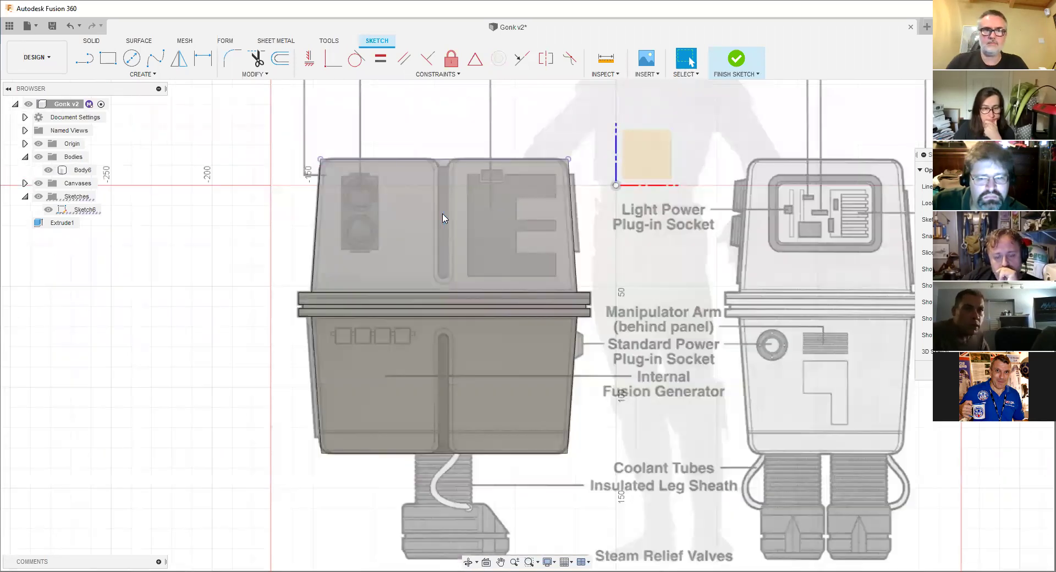
pyautogui.scroll(-2, 440, 225)
pyautogui.scroll(-2, 415, 229)
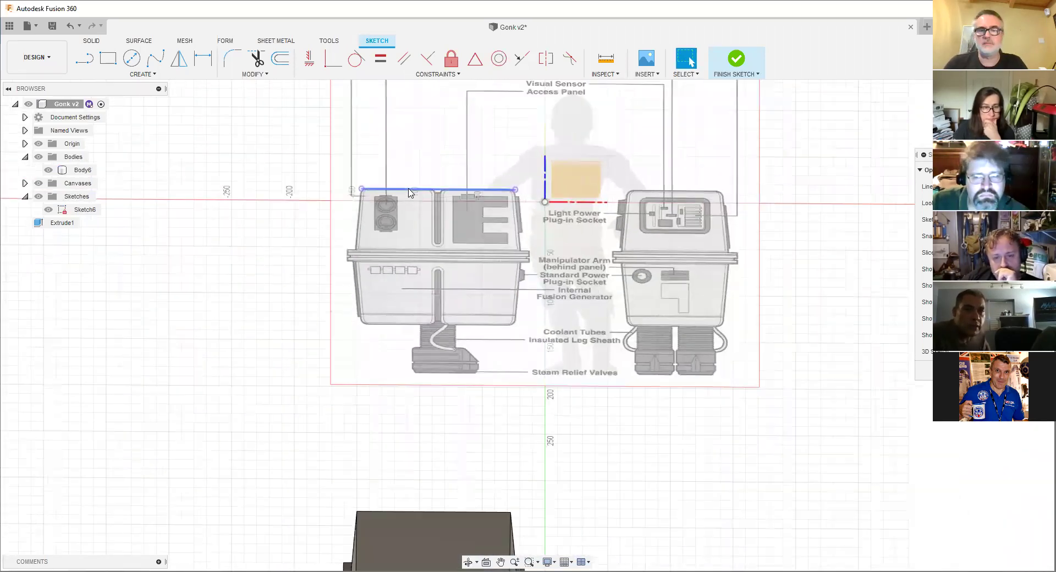
pyautogui.scroll(-2, 422, 231)
pyautogui.keyDown('shift'); pyautogui.moveTo(424, 262); pyautogui.dragTo(716, 205, button='middle'); pyautogui.keyUp('shift')
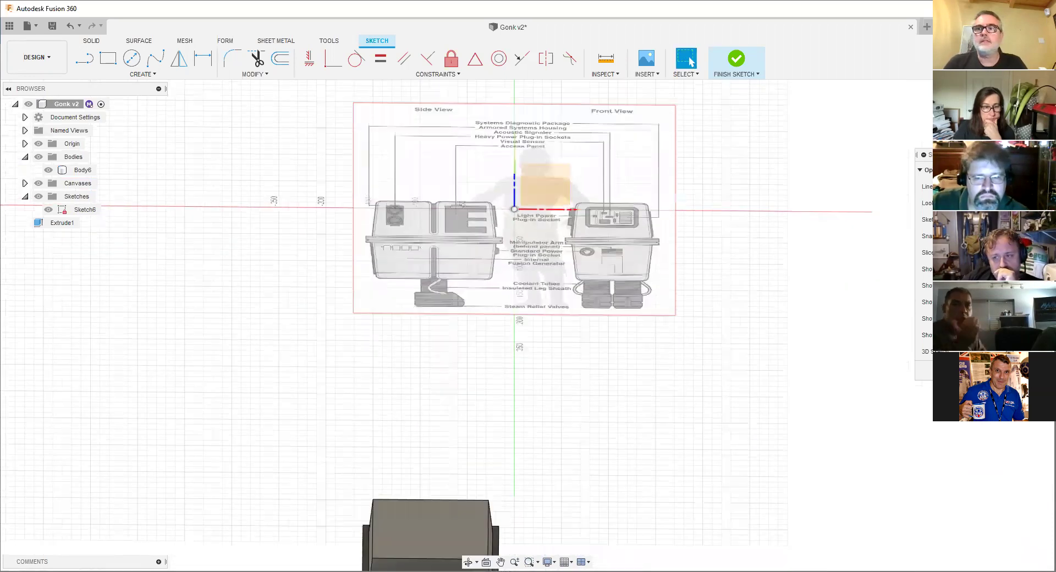
pyautogui.scroll(-1, 391, 369)
pyautogui.moveTo(394, 357); pyautogui.dragTo(384, 195, button='middle')
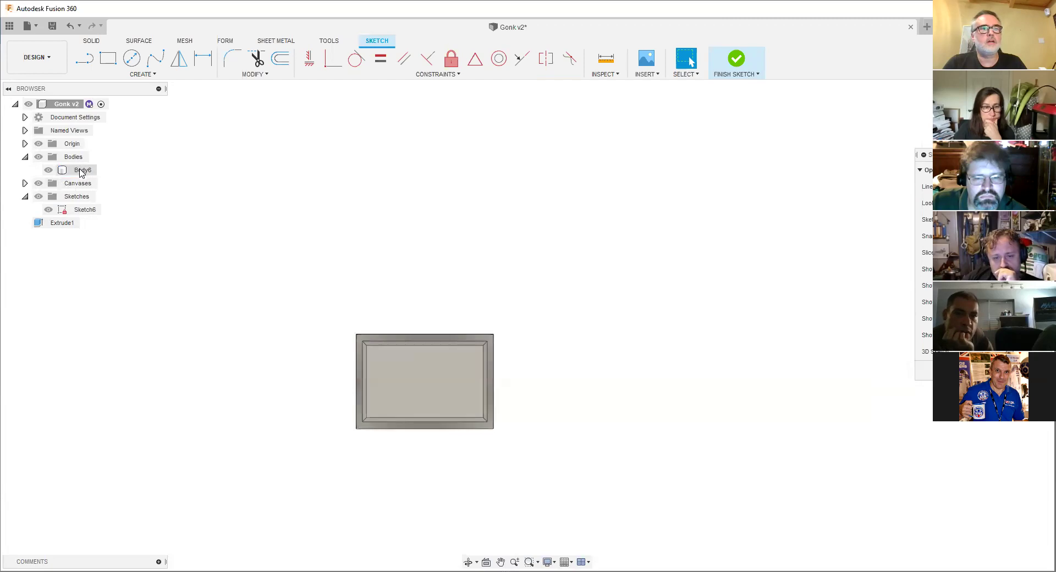
pyautogui.click(81, 170)
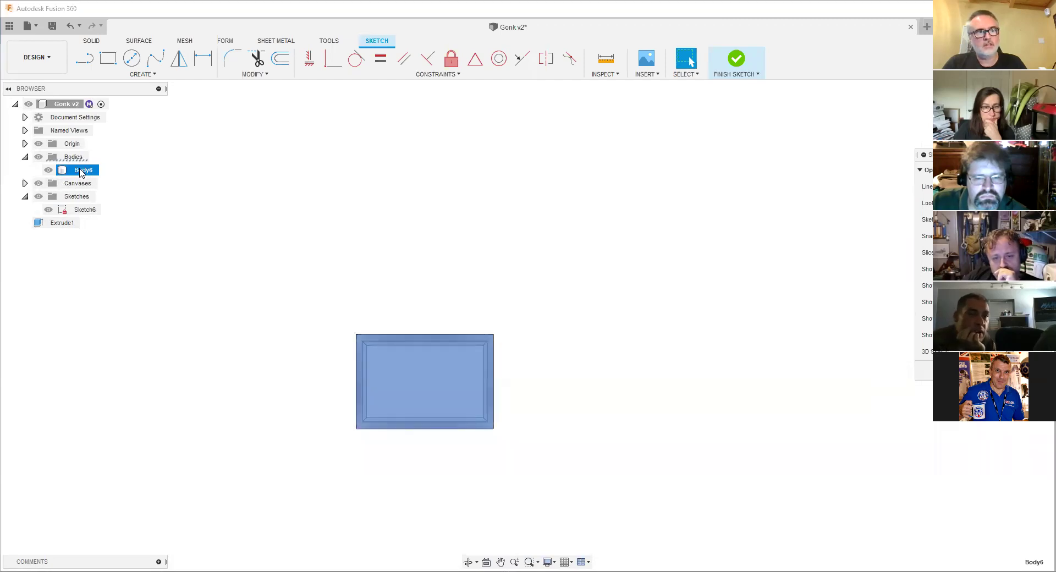
pyautogui.rightClick(82, 172)
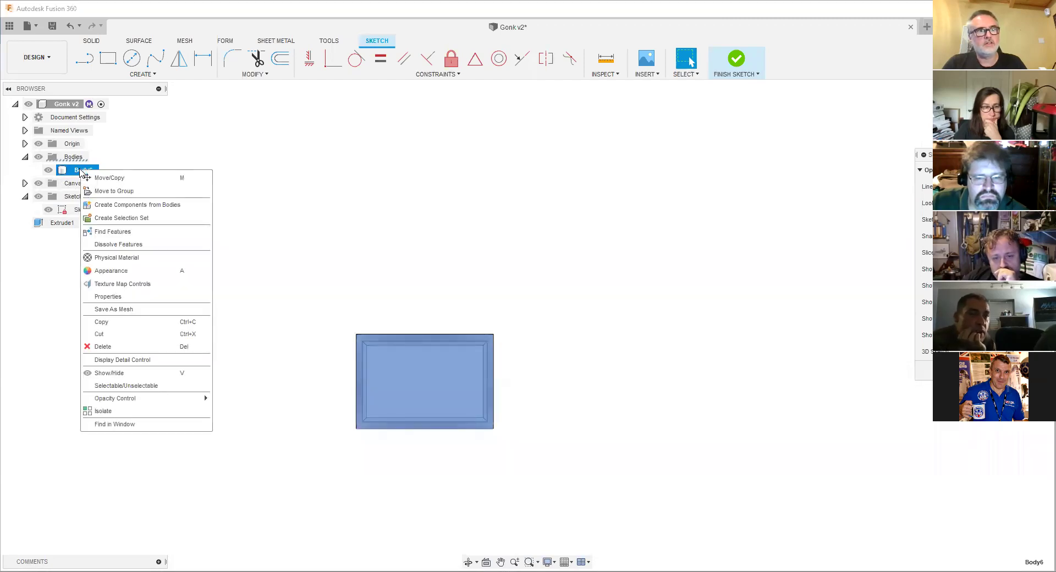
pyautogui.click(117, 179)
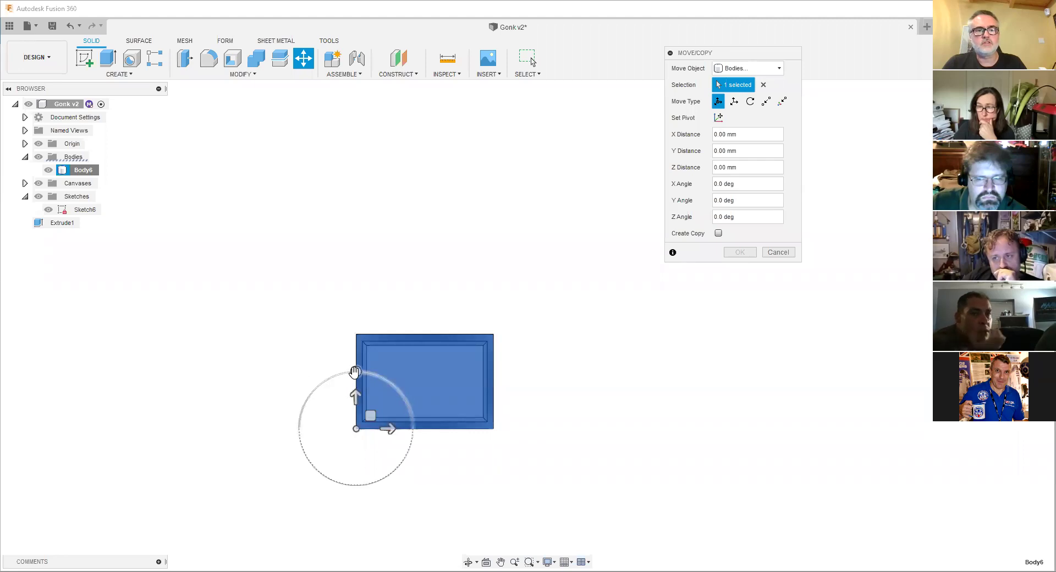
pyautogui.moveTo(372, 376); pyautogui.dragTo(407, 428)
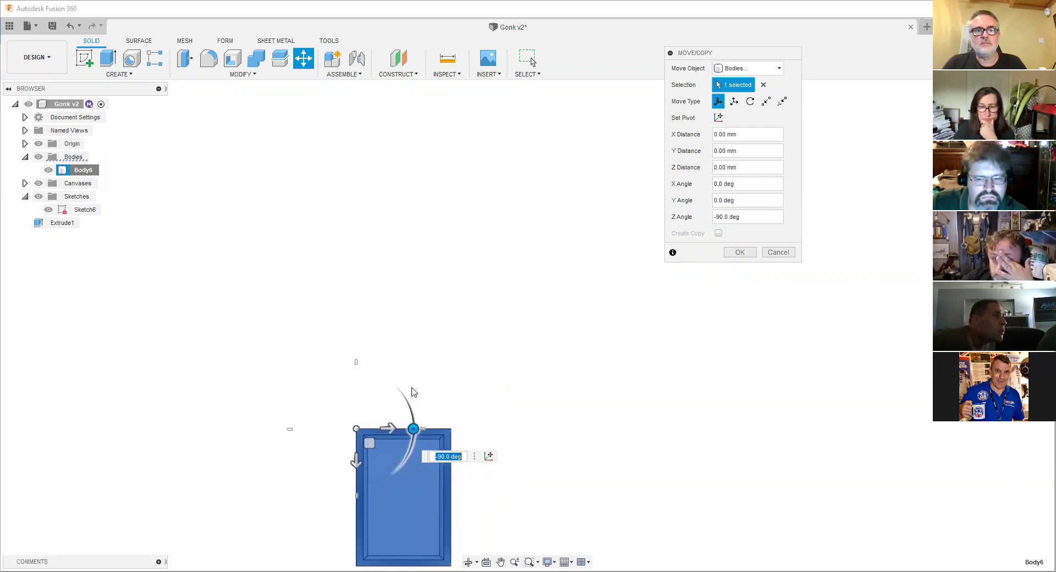
# - Move the rotated droid body 212.12 mm along Y so it sits over the canvas's front view
pyautogui.keyDown('shift'); pyautogui.moveTo(414, 392); pyautogui.dragTo(413, 300, button='middle'); pyautogui.keyUp('shift')
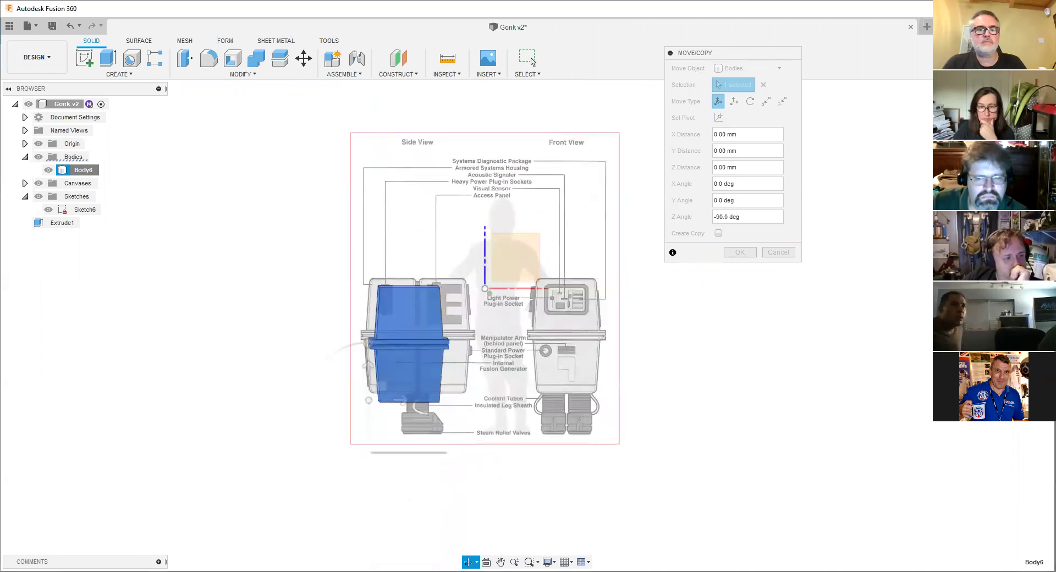
pyautogui.scroll(3, 371, 375)
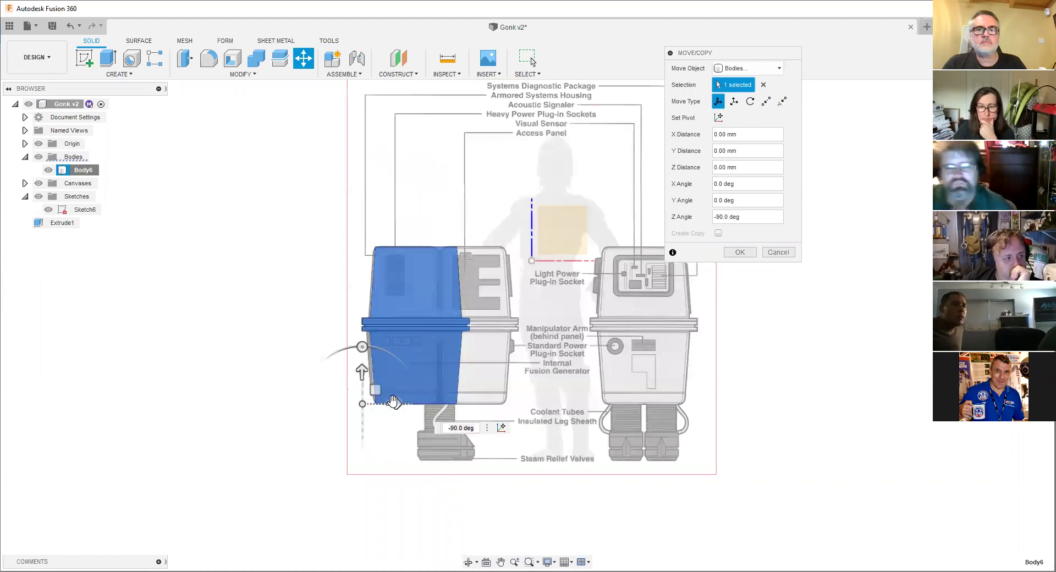
pyautogui.moveTo(627, 403); pyautogui.dragTo(613, 404)
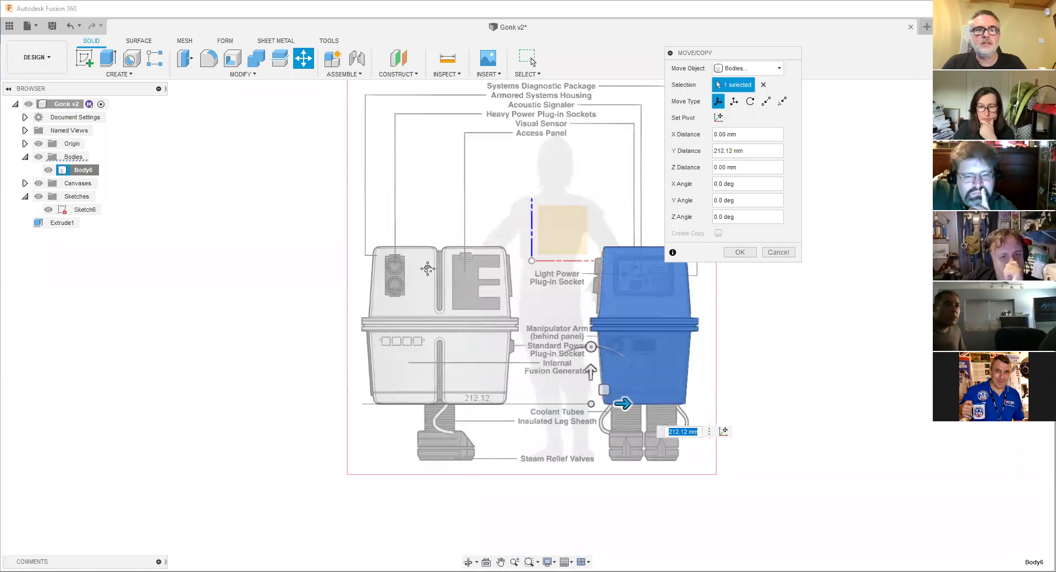
pyautogui.scroll(3, 468, 297)
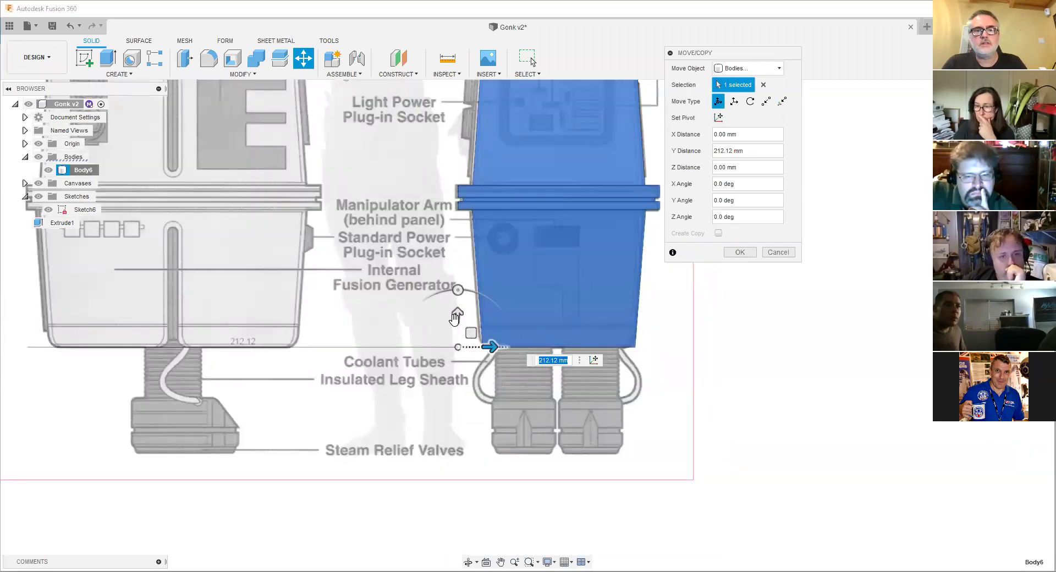
pyautogui.scroll(2, 478, 294)
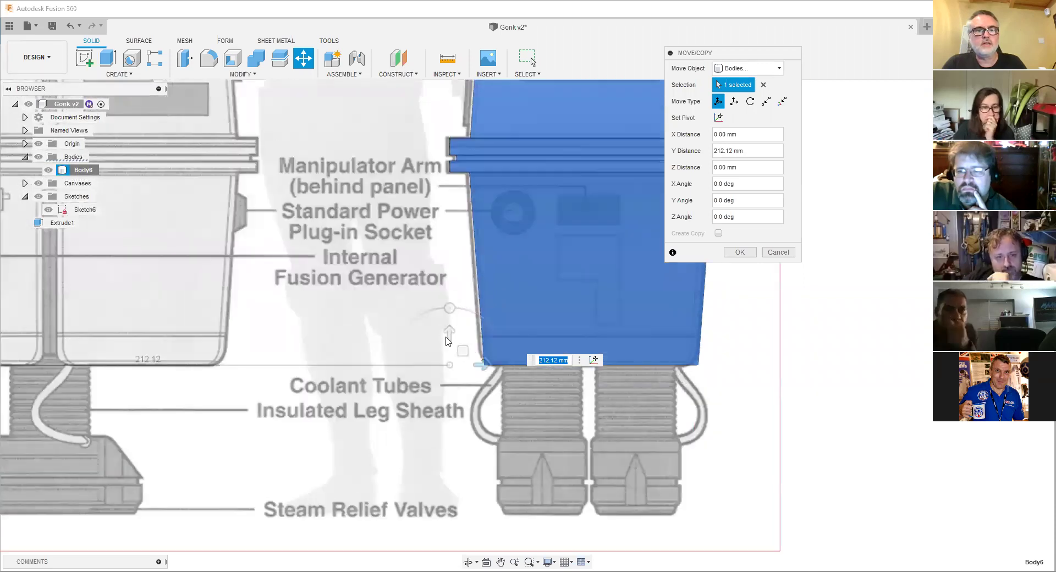
pyautogui.keyDown('shift'); pyautogui.moveTo(627, 160); pyautogui.dragTo(524, 334, button='middle'); pyautogui.keyUp('shift')
pyautogui.scroll(-2, 522, 369)
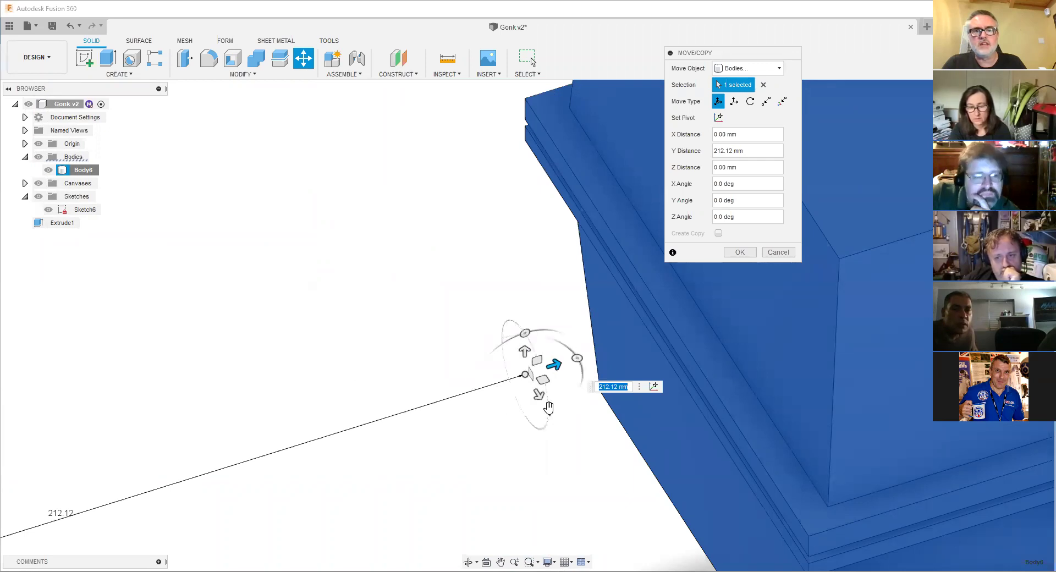
pyautogui.scroll(-2, 524, 349)
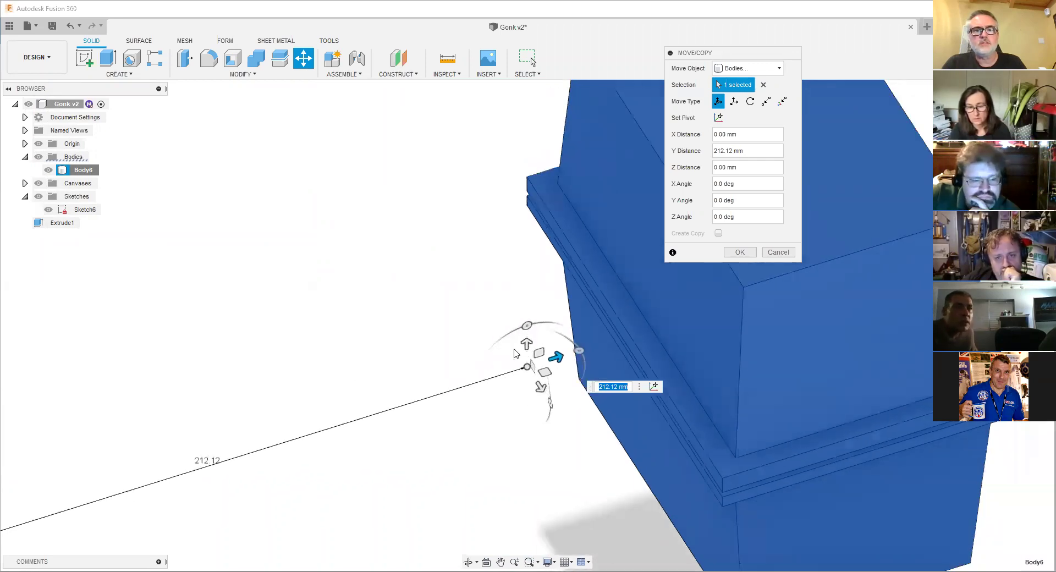
pyautogui.scroll(3, 524, 349)
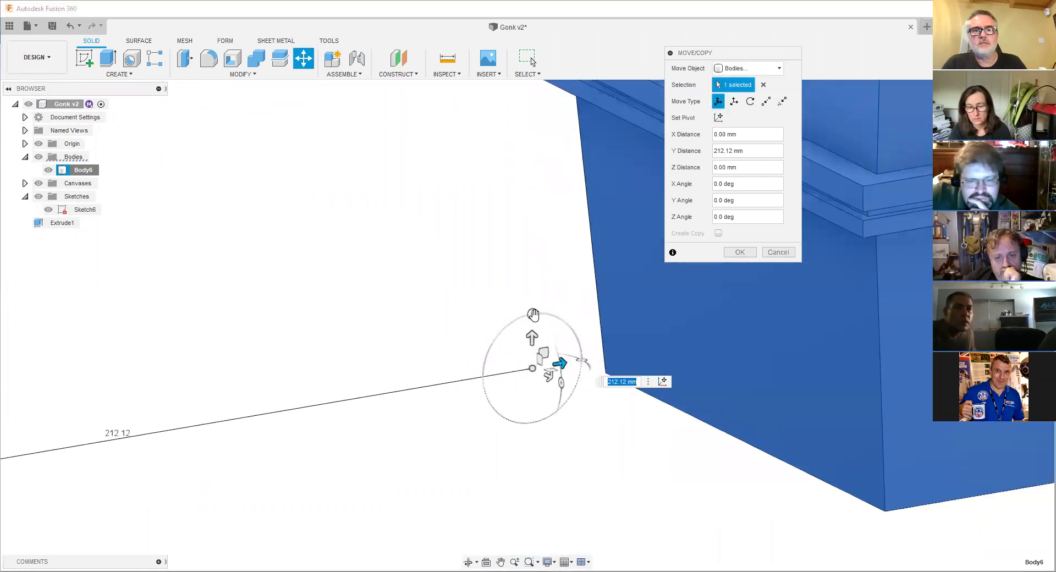
pyautogui.moveTo(532, 314)
pyautogui.mouseDown()
pyautogui.moveTo(554, 301)
pyautogui.moveTo(532, 298)
pyautogui.moveTo(531, 311)
pyautogui.mouseUp()
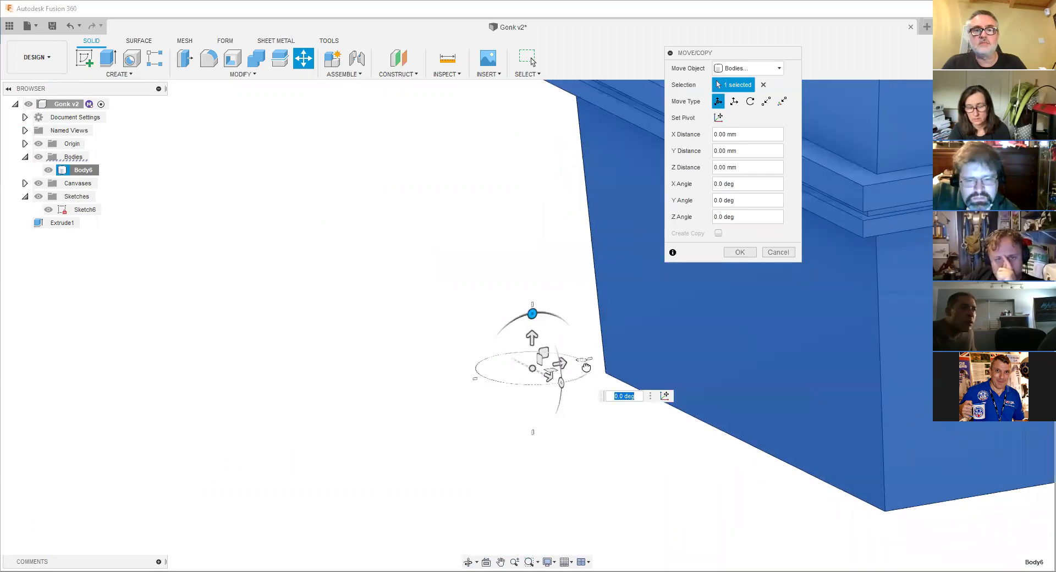
pyautogui.moveTo(584, 381)
pyautogui.mouseDown()
pyautogui.moveTo(593, 352)
pyautogui.moveTo(568, 339)
pyautogui.moveTo(600, 353)
pyautogui.moveTo(586, 363)
pyautogui.mouseUp()
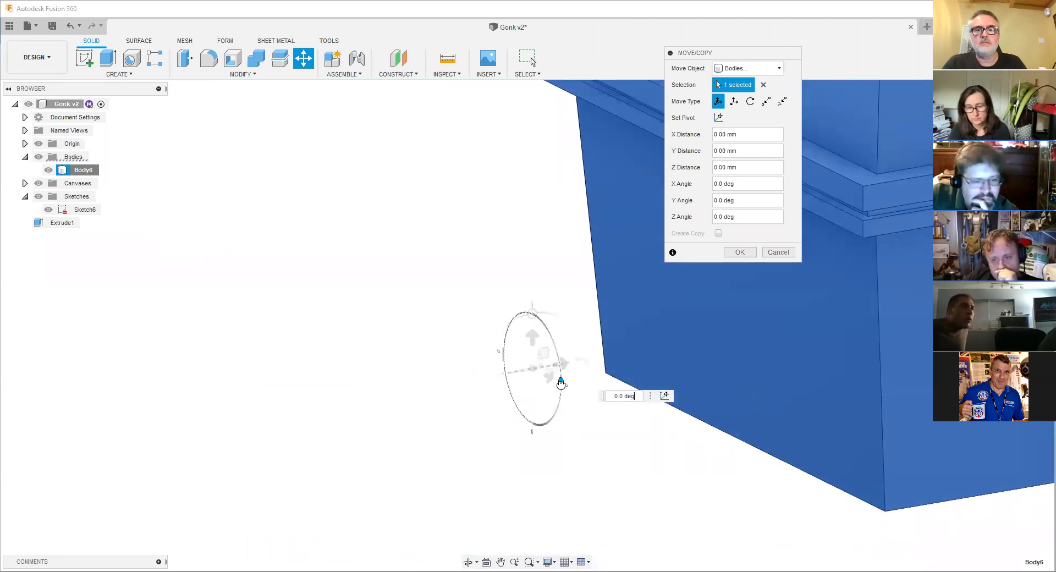
pyautogui.scroll(-4, 565, 386)
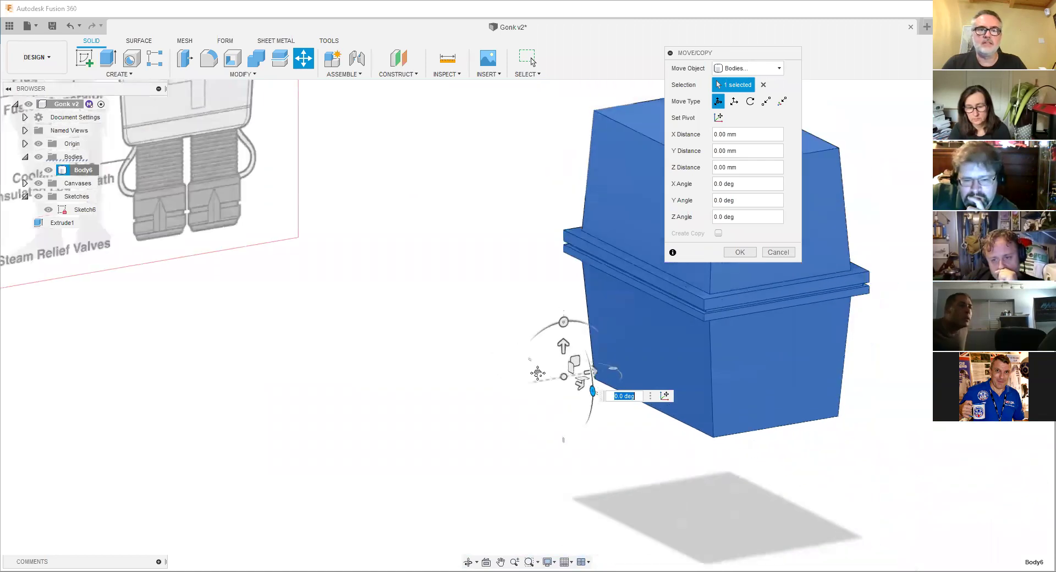
# - Rotate the droid body about the Z axis by -90 degrees and move it 67.724 mm along X onto the canvas's side view
pyautogui.moveTo(447, 362)
pyautogui.keyDown('shift'); pyautogui.mouseDown(button='middle')
pyautogui.moveTo(445, 384)
pyautogui.moveTo(453, 299)
pyautogui.moveTo(450, 367)
pyautogui.mouseUp(button='middle'); pyautogui.keyUp('shift')
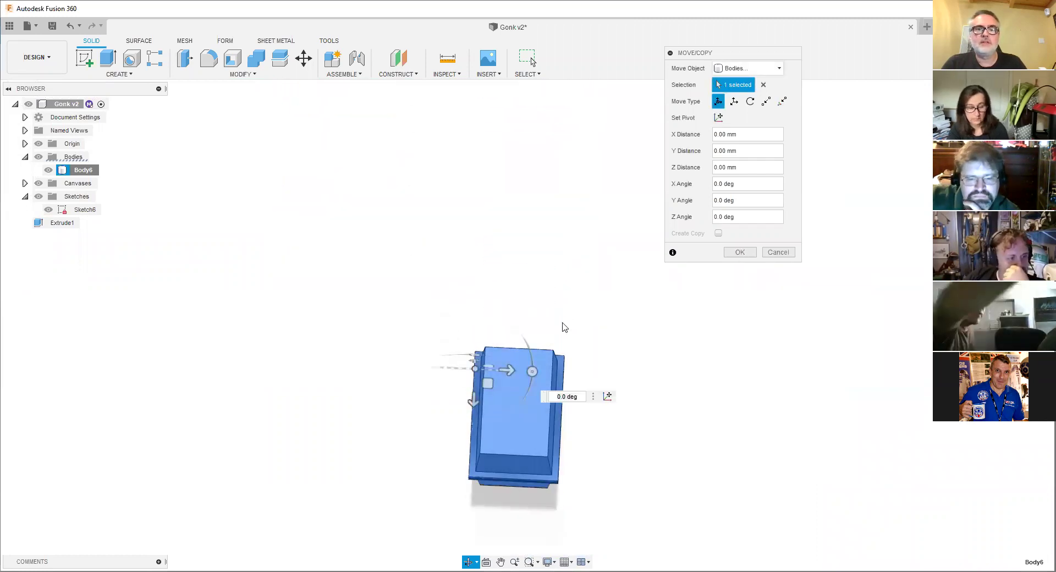
pyautogui.moveTo(546, 325); pyautogui.dragTo(487, 382)
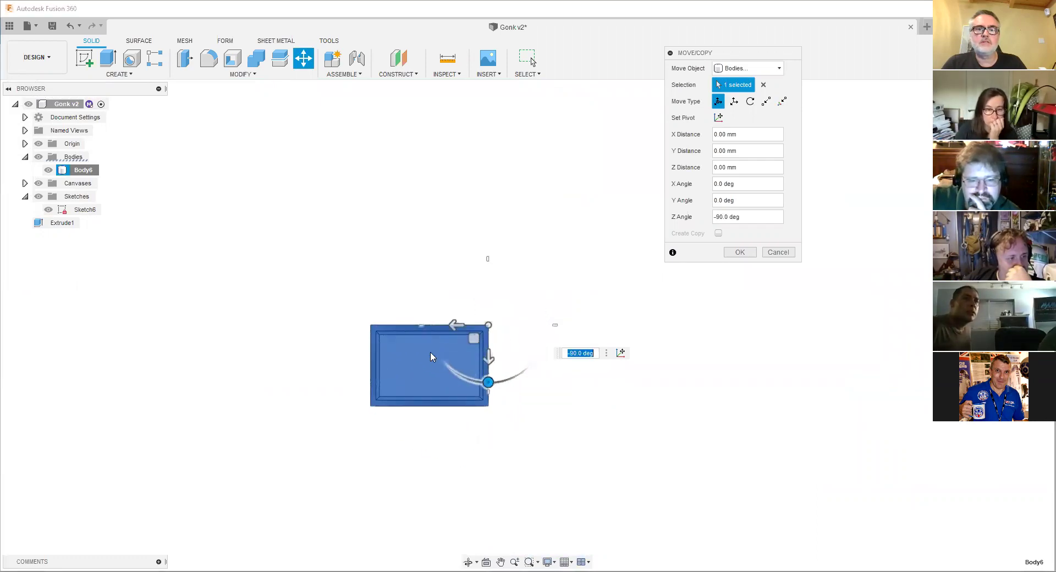
pyautogui.keyDown('shift'); pyautogui.moveTo(435, 335); pyautogui.dragTo(439, 254, button='middle'); pyautogui.keyUp('shift')
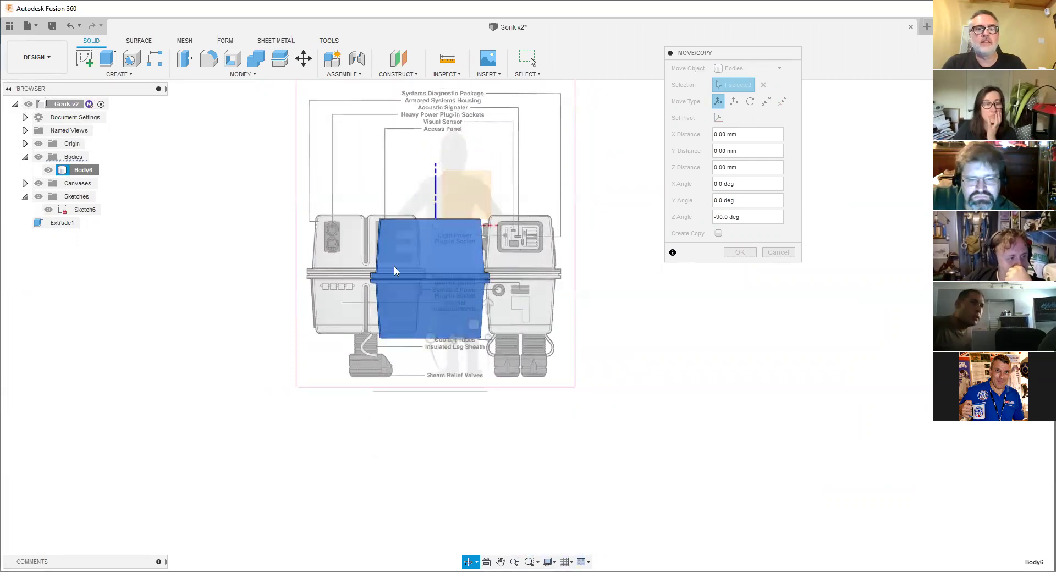
pyautogui.scroll(3, 462, 270)
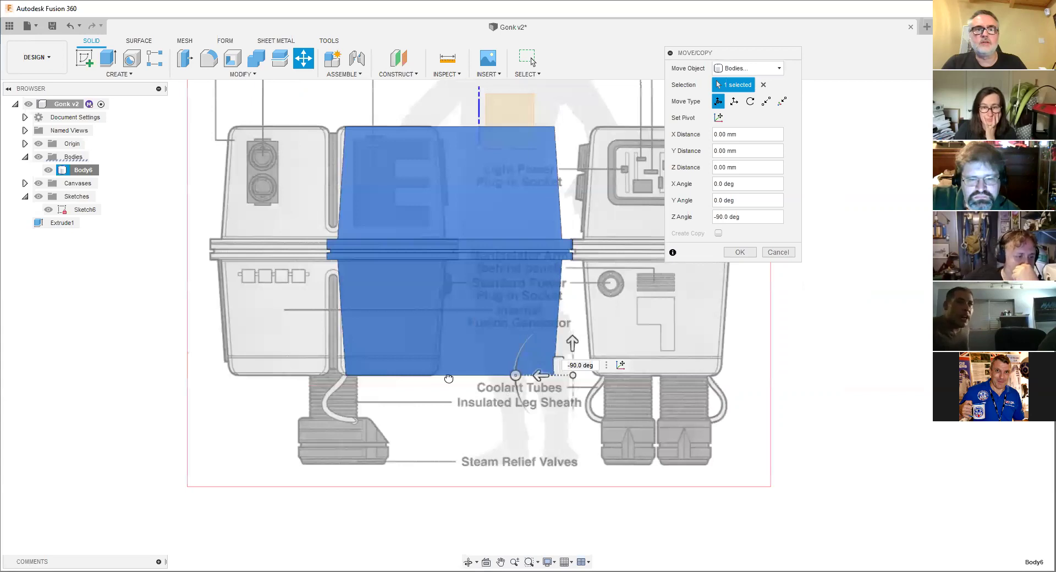
pyautogui.moveTo(537, 376); pyautogui.dragTo(422, 389)
pyautogui.click(739, 255)
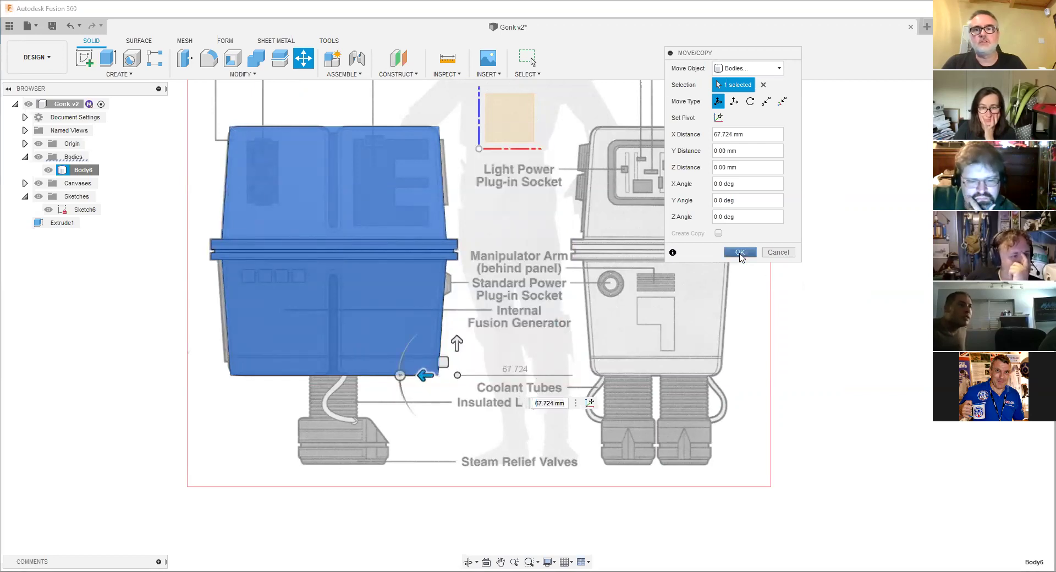
# - Start a new sketch on the vertical origin plane parallel to the reference canvas
pyautogui.scroll(-3, 715, 286)
pyautogui.scroll(3, 496, 211)
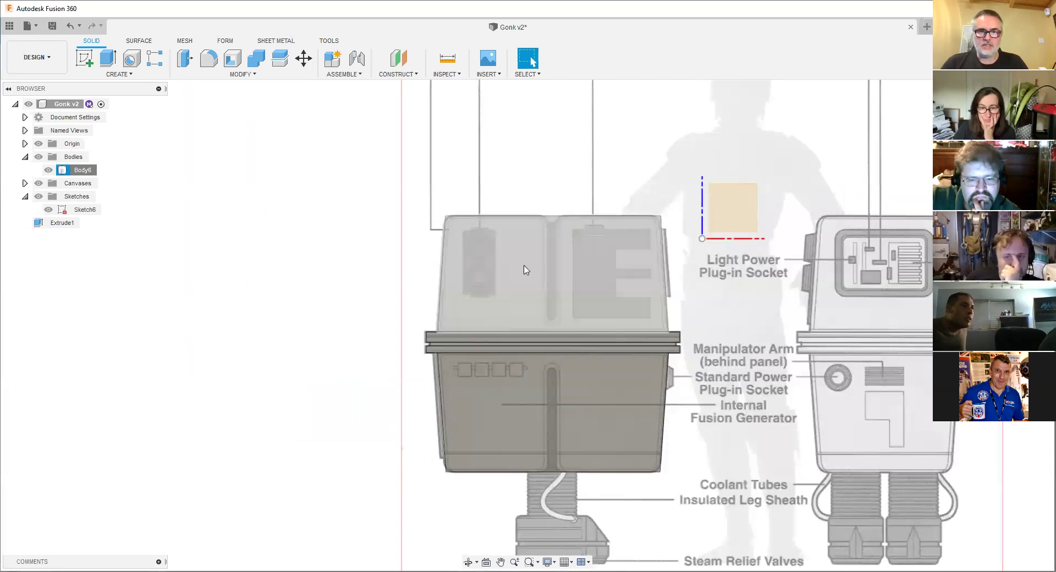
pyautogui.scroll(-3, 525, 269)
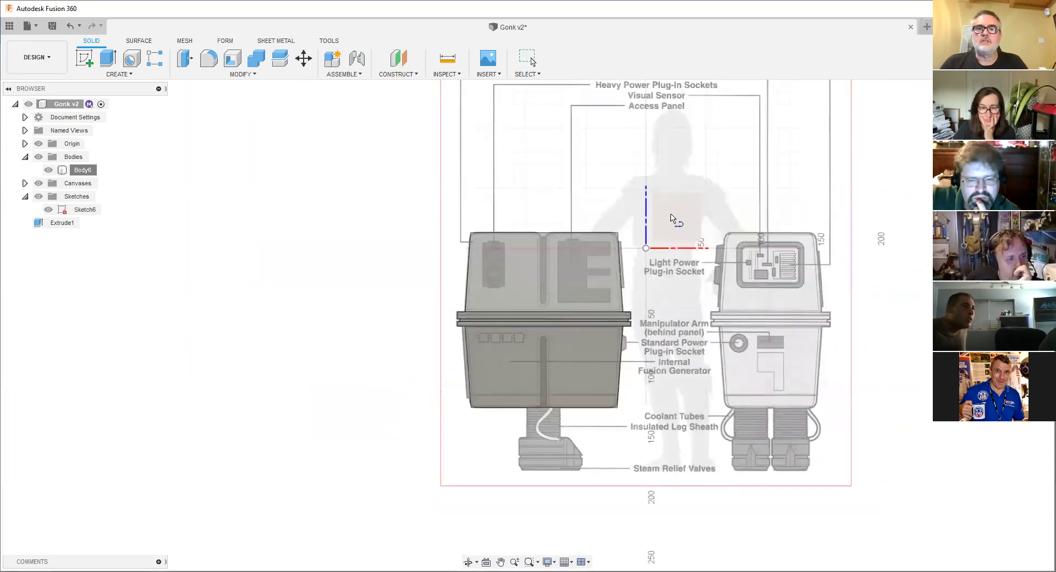
pyautogui.moveTo(504, 247); pyautogui.dragTo(410, 264, button='middle')
pyautogui.scroll(1, 571, 221)
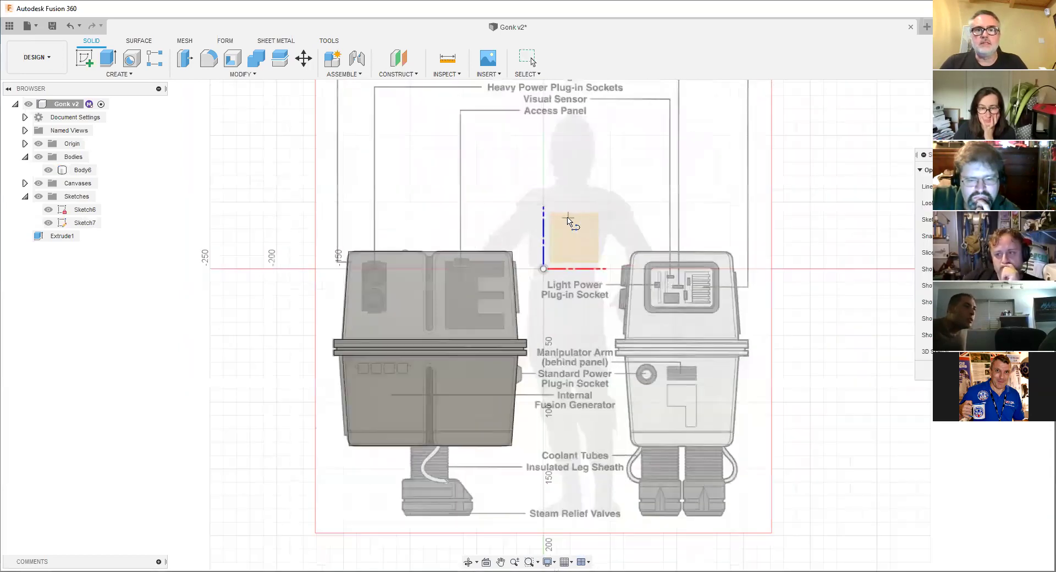
pyautogui.moveTo(565, 217); pyautogui.dragTo(603, 214, button='middle')
pyautogui.press('l')
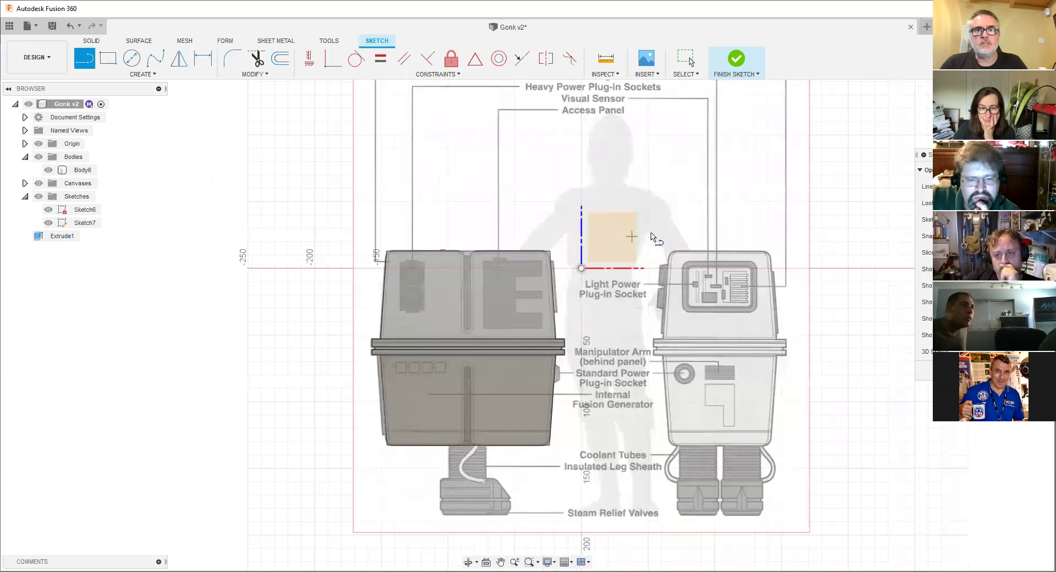
# - Project the top edge of the side-view-aligned upper body into the new sketch
pyautogui.click(150, 75)
pyautogui.moveTo(151, 269)
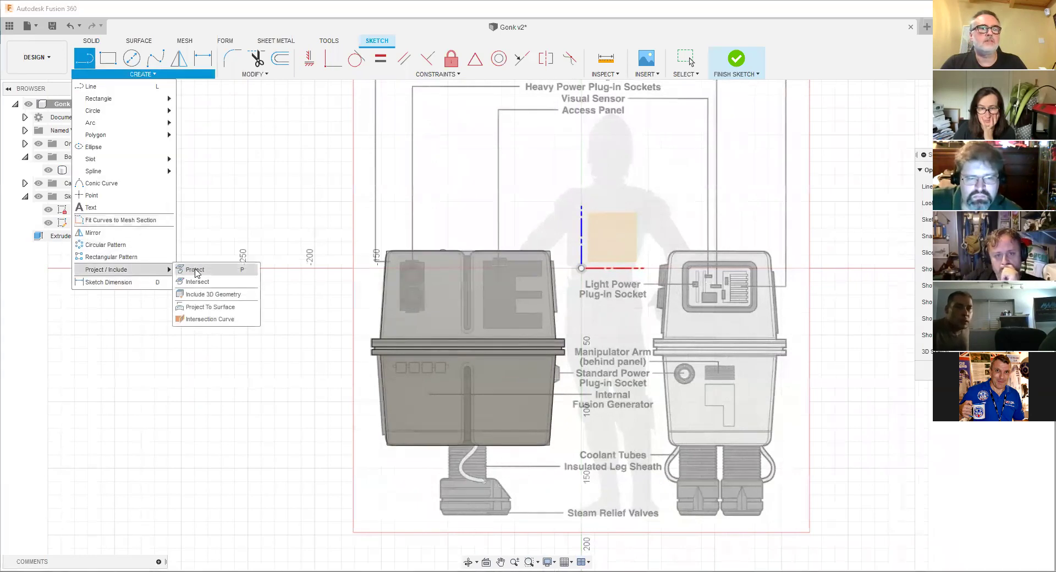
pyautogui.click(195, 271)
pyautogui.scroll(3, 423, 221)
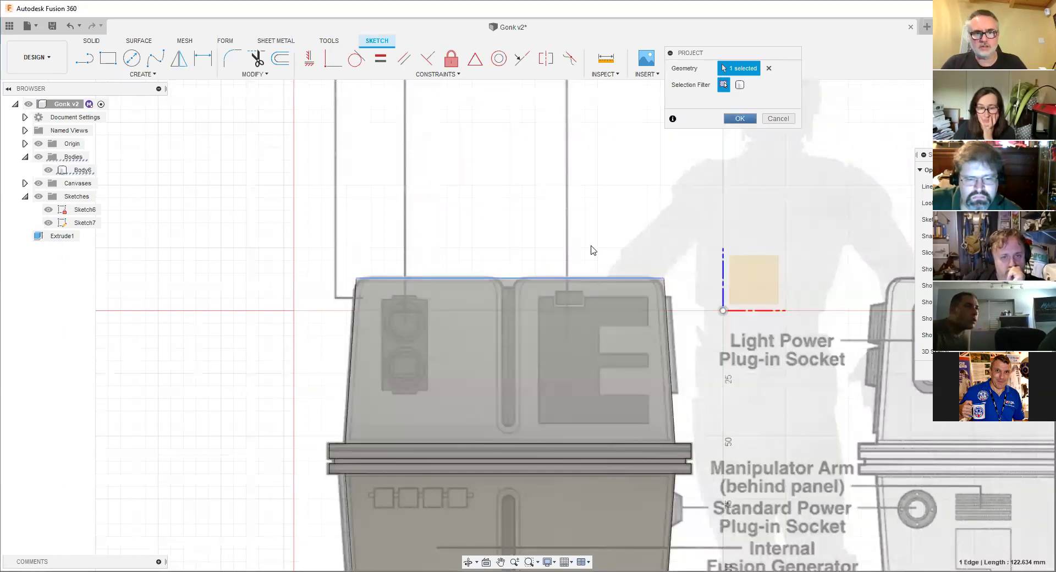
pyautogui.press('Return')
pyautogui.scroll(3, 448, 319)
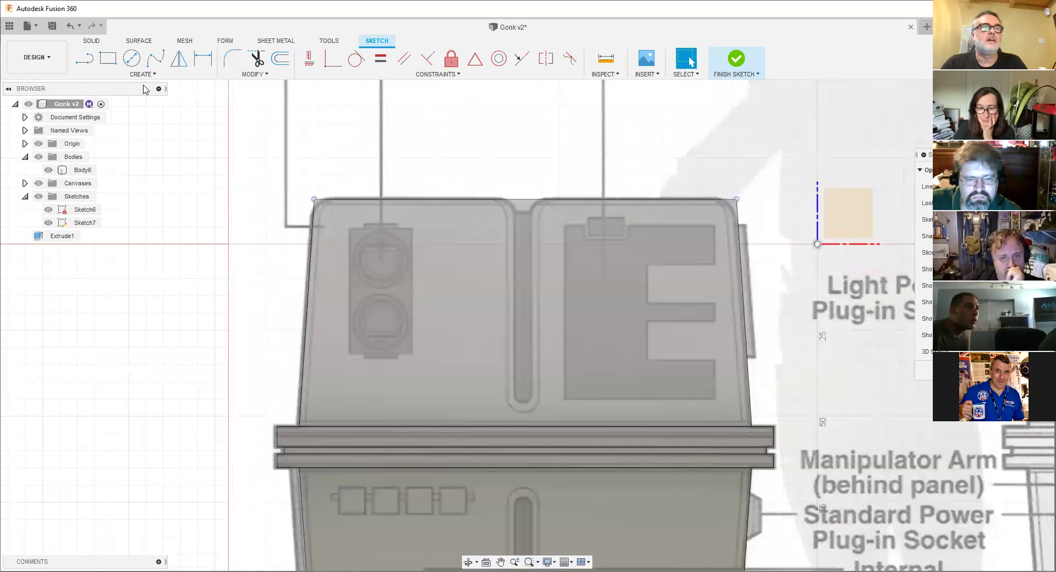
# - Draw a vertical centre line from the midpoint of the projected top edge down past the body's rim
pyautogui.click(84, 58)
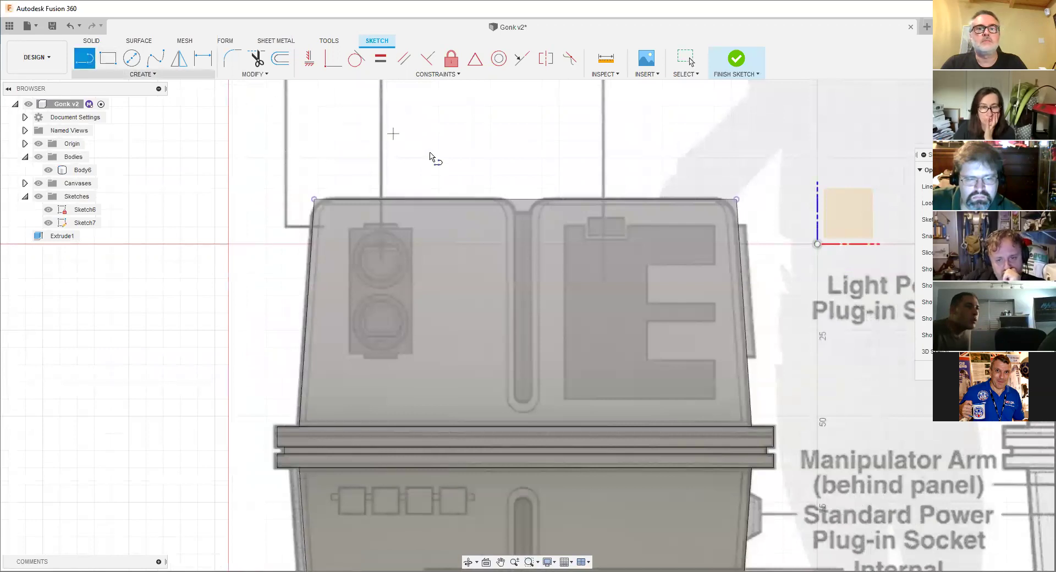
pyautogui.click(525, 198)
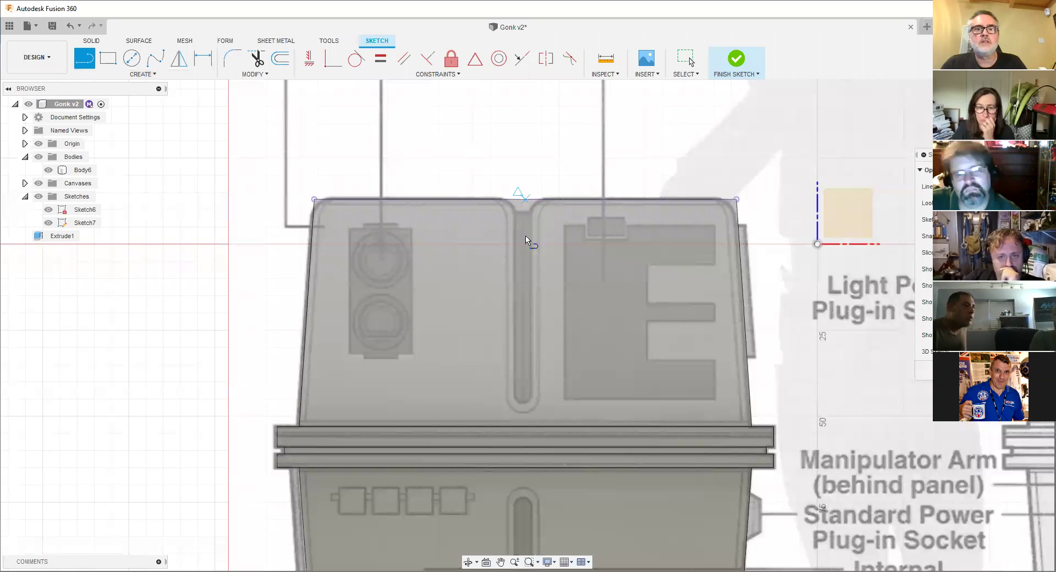
pyautogui.click(514, 423)
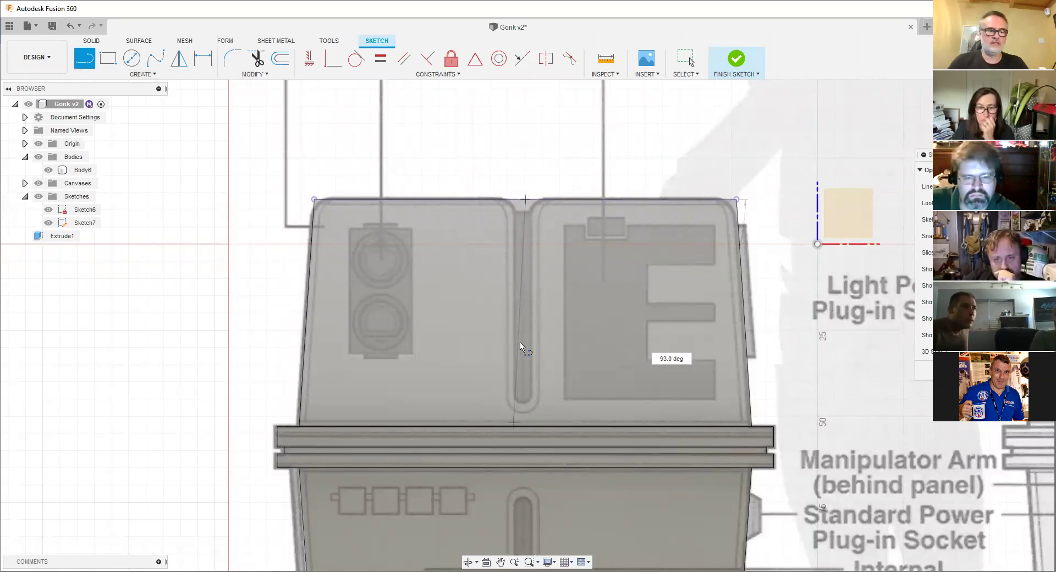
pyautogui.scroll(-3, 524, 348)
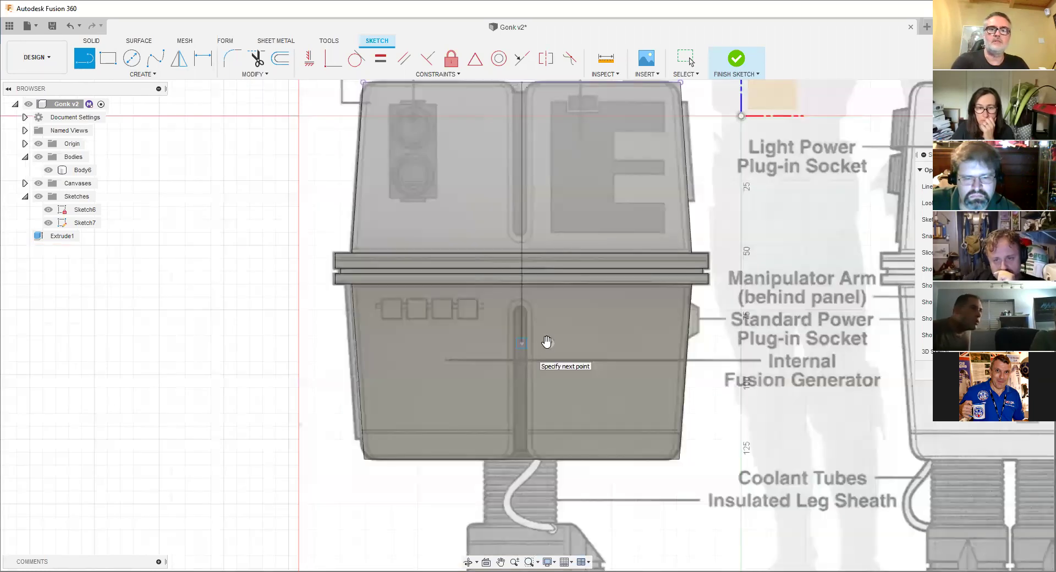
# - Sketch half of the upper body's central groove, about 59 mm deep, from the projected top edge down and across to the centre line
pyautogui.scroll(5, 493, 214)
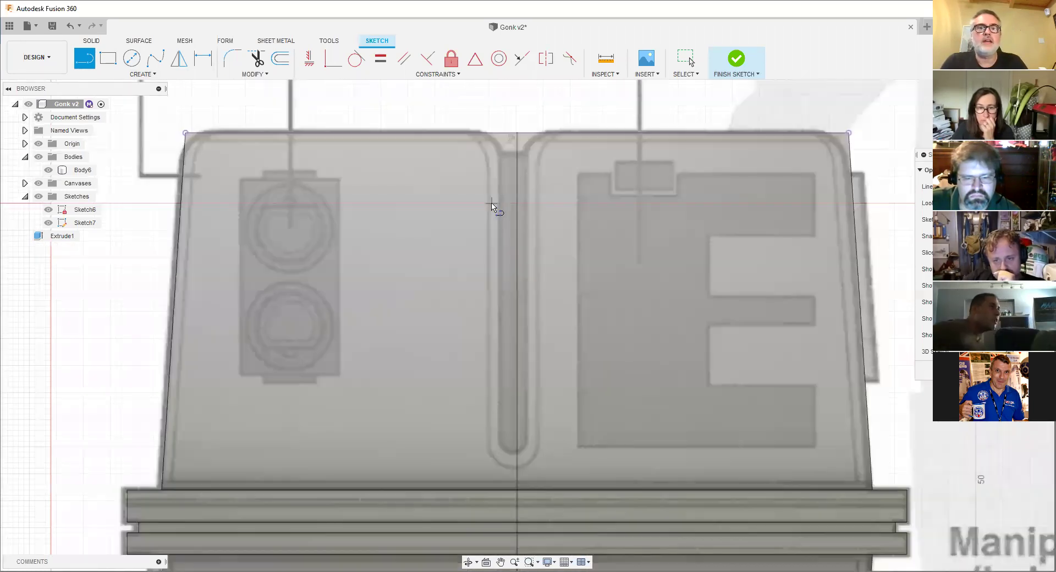
pyautogui.moveTo(481, 186); pyautogui.dragTo(460, 187, button='middle')
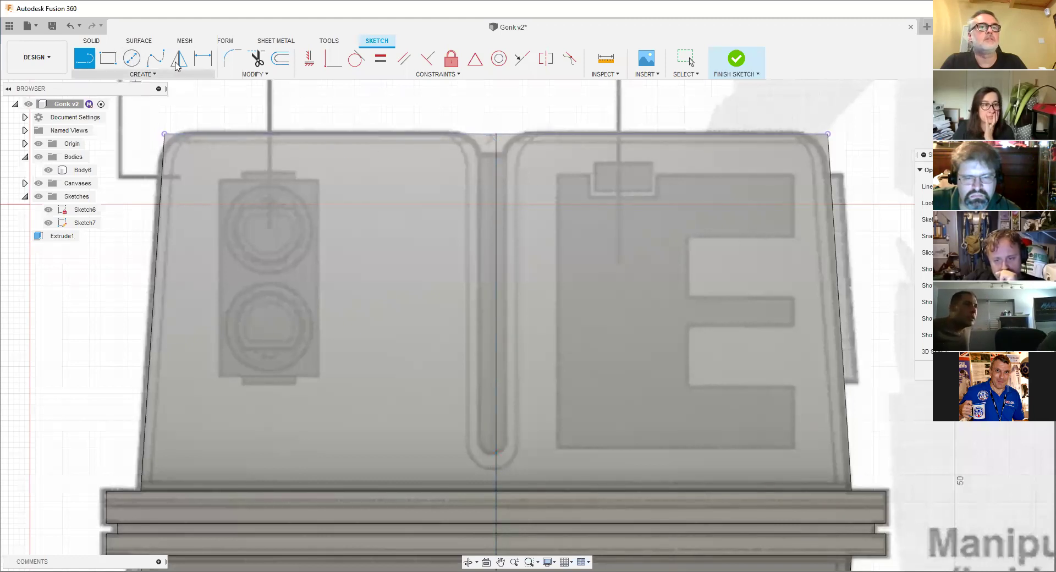
pyautogui.scroll(2, 467, 137)
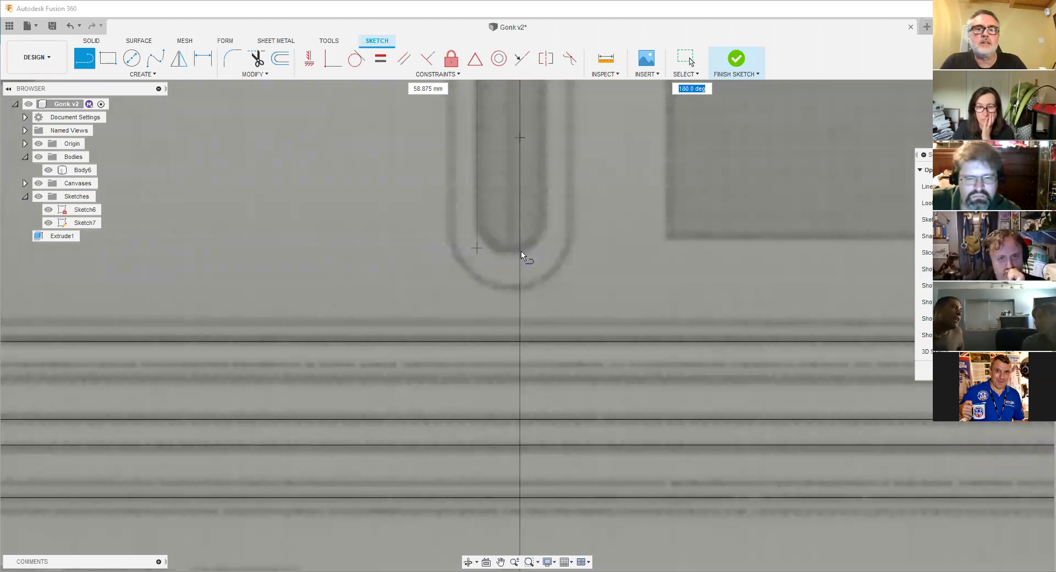
pyautogui.scroll(-5, 483, 125)
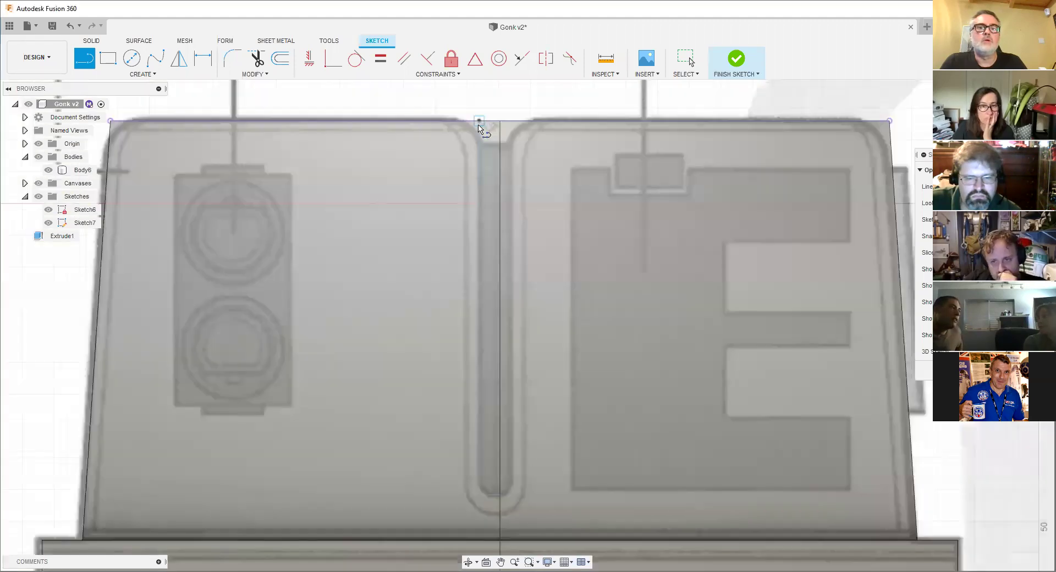
pyautogui.scroll(5, 477, 127)
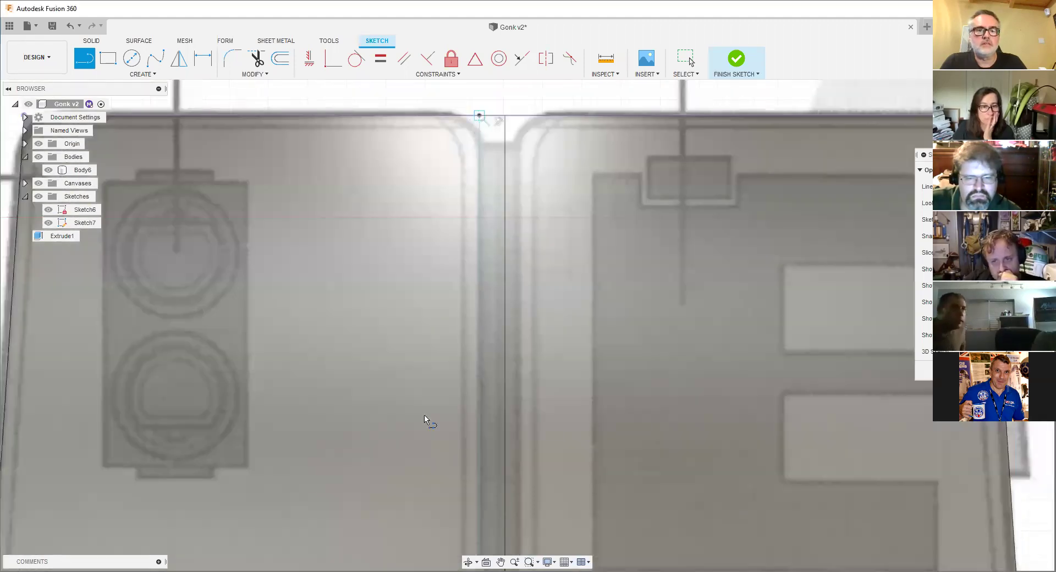
pyautogui.scroll(3, 497, 438)
pyautogui.scroll(-5, 509, 428)
pyautogui.moveTo(484, 338); pyautogui.dragTo(485, 350, button='middle')
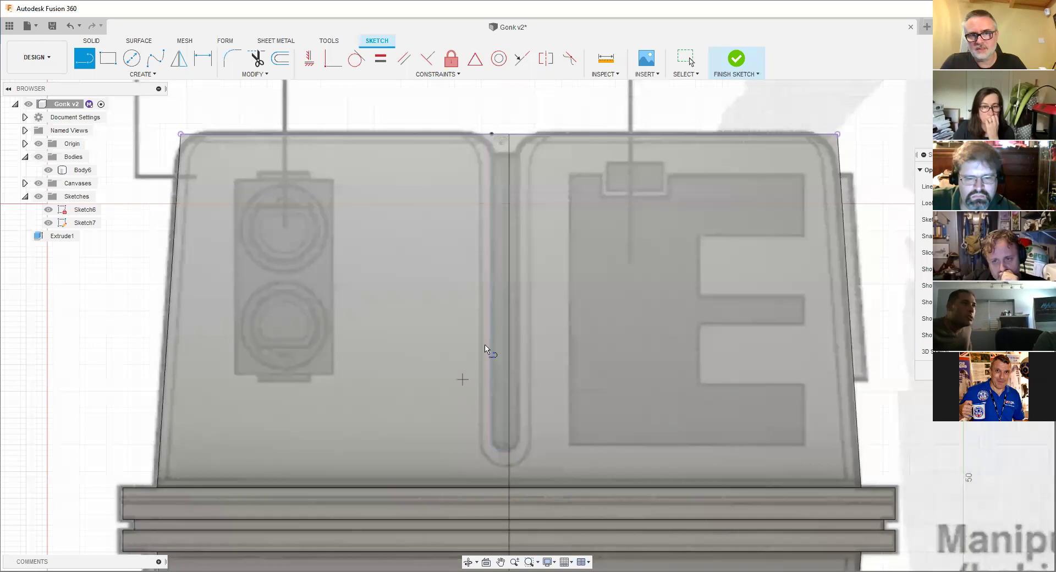
# - Mirror the groove's vertical side line and short bottom line across the vertical centre line to complete the groove outline
pyautogui.click(144, 77)
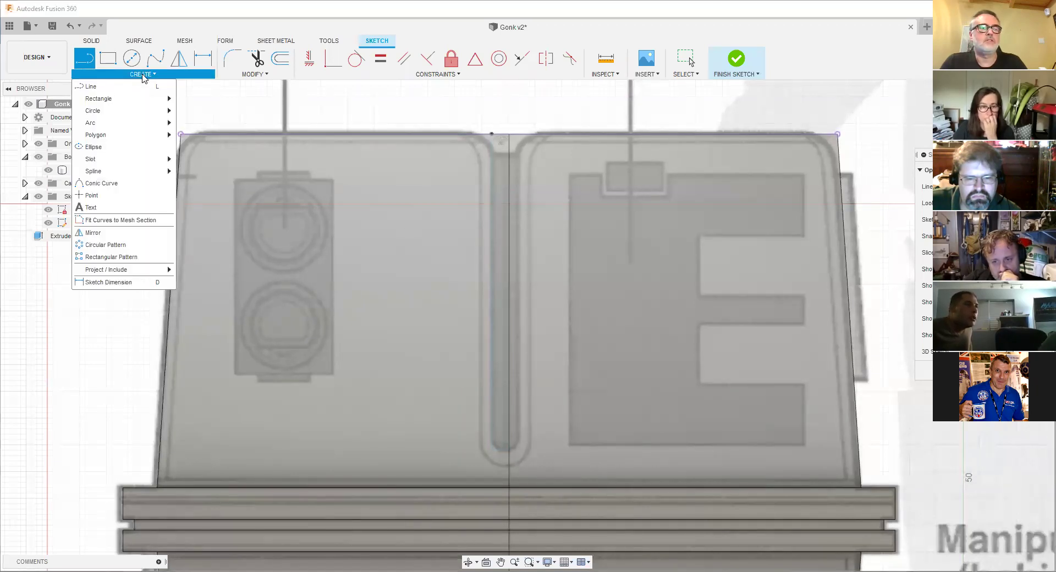
pyautogui.click(93, 233)
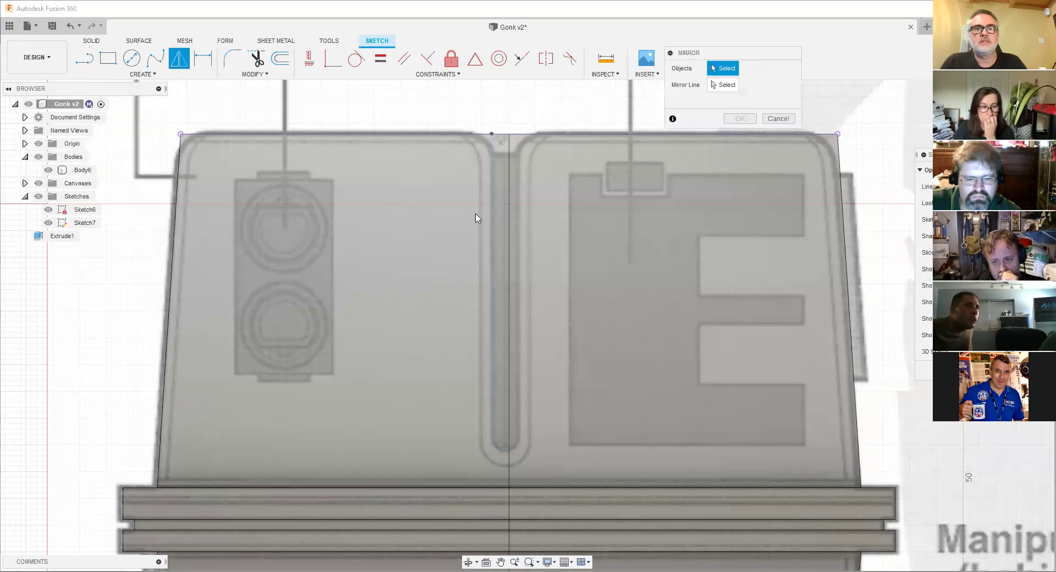
pyautogui.click(493, 221)
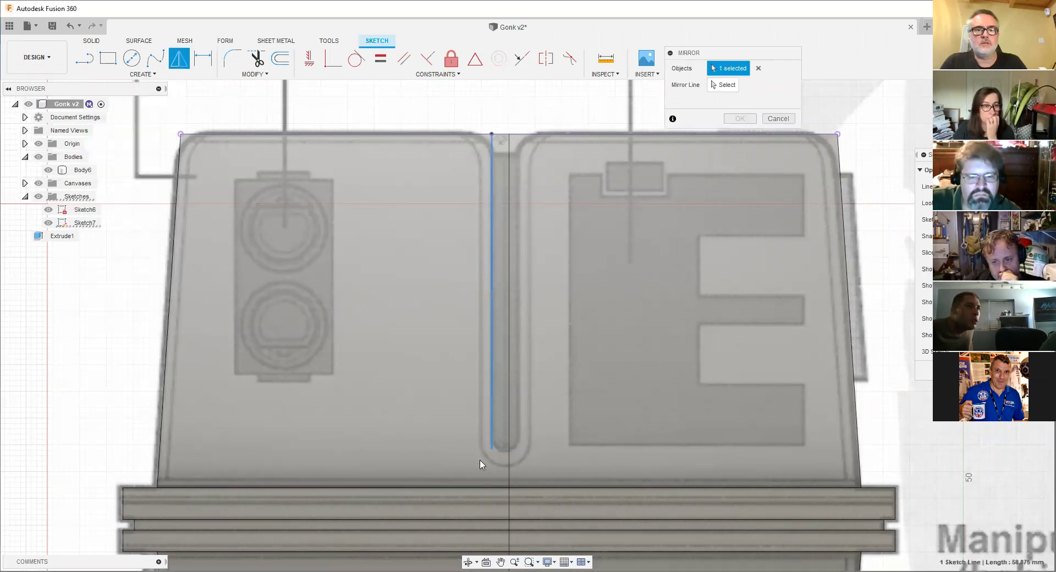
pyautogui.click(501, 451)
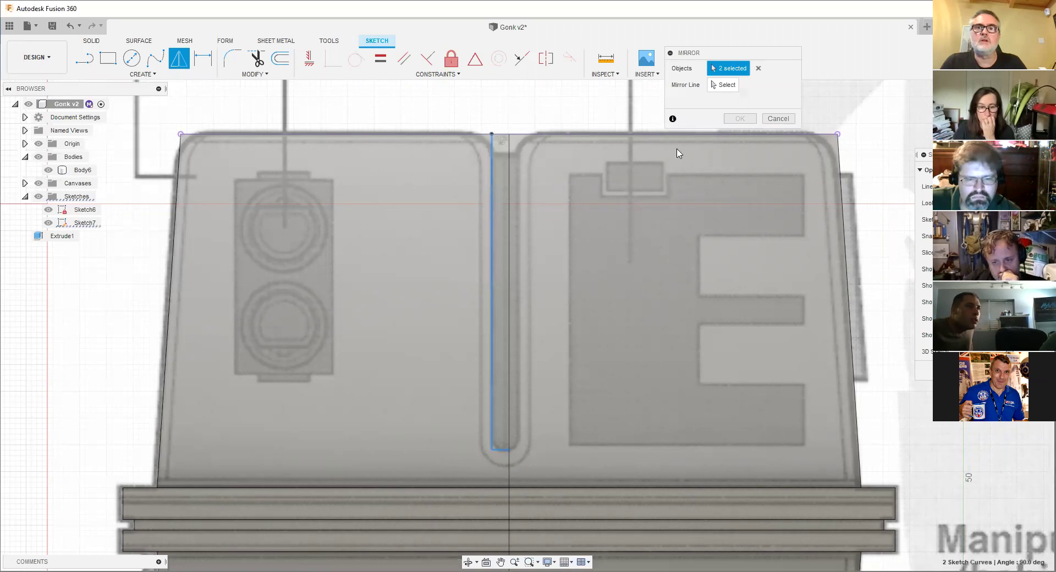
pyautogui.click(722, 87)
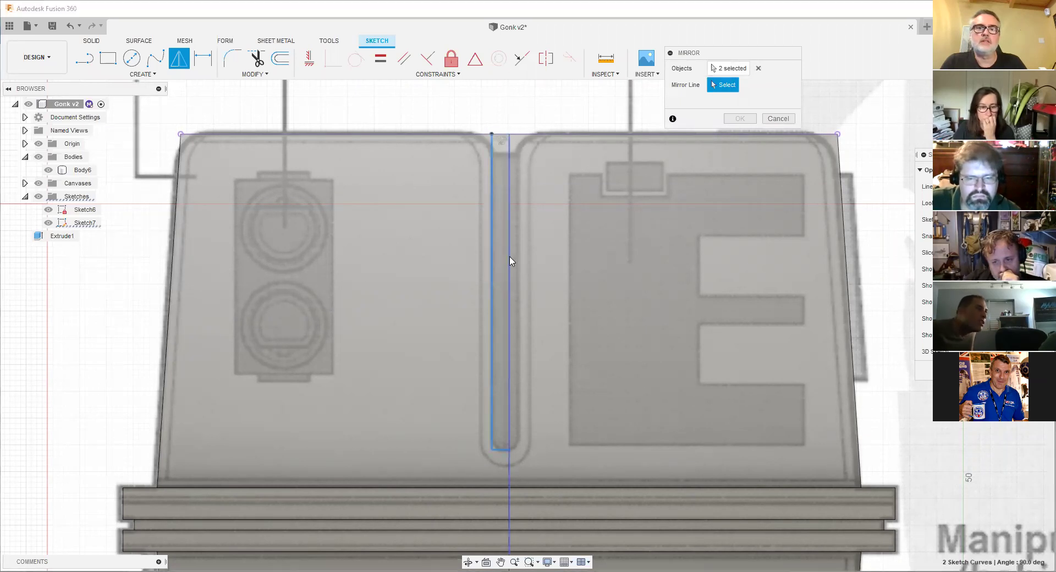
pyautogui.click(509, 261)
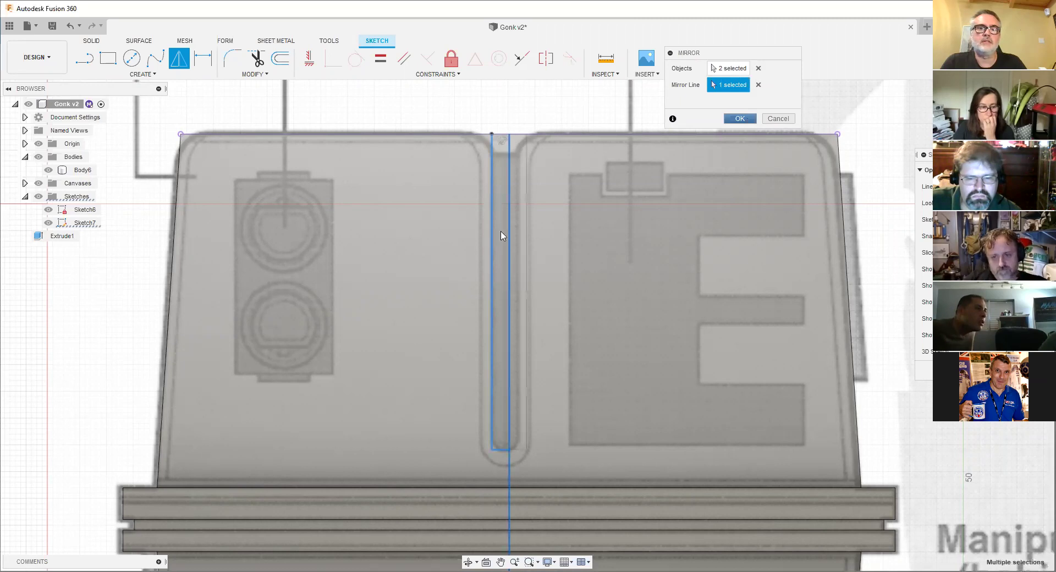
pyautogui.press('Return')
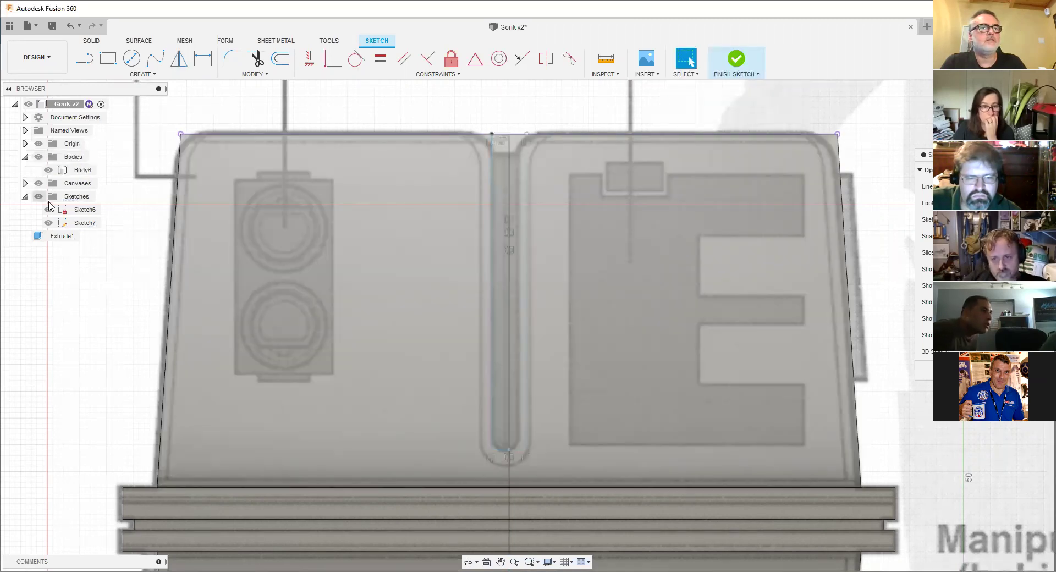
# - Hide the canvases and bodies to check the mirrored groove sketch on its own, and show both again
pyautogui.click(38, 183)
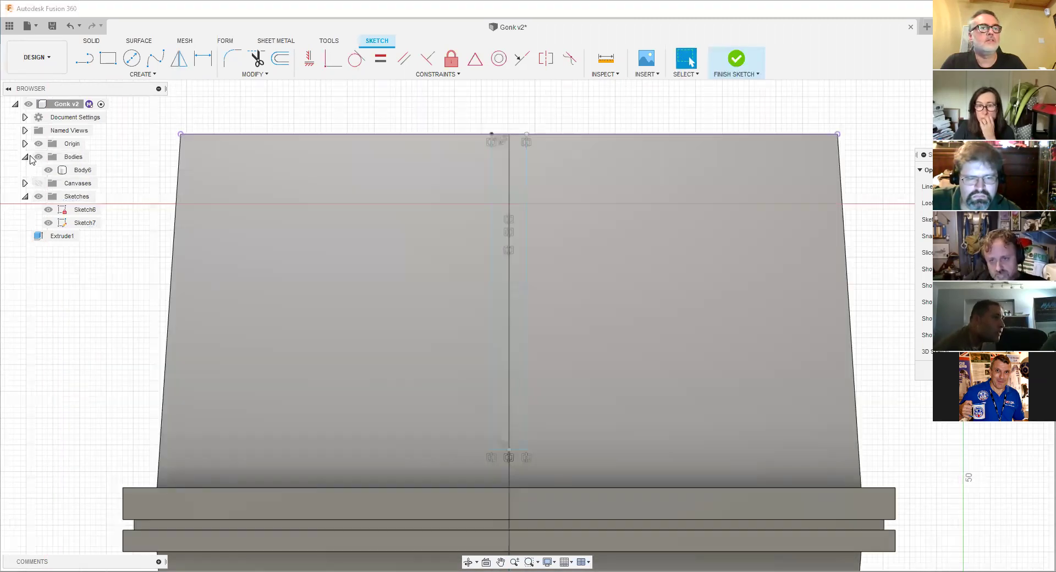
pyautogui.click(39, 156)
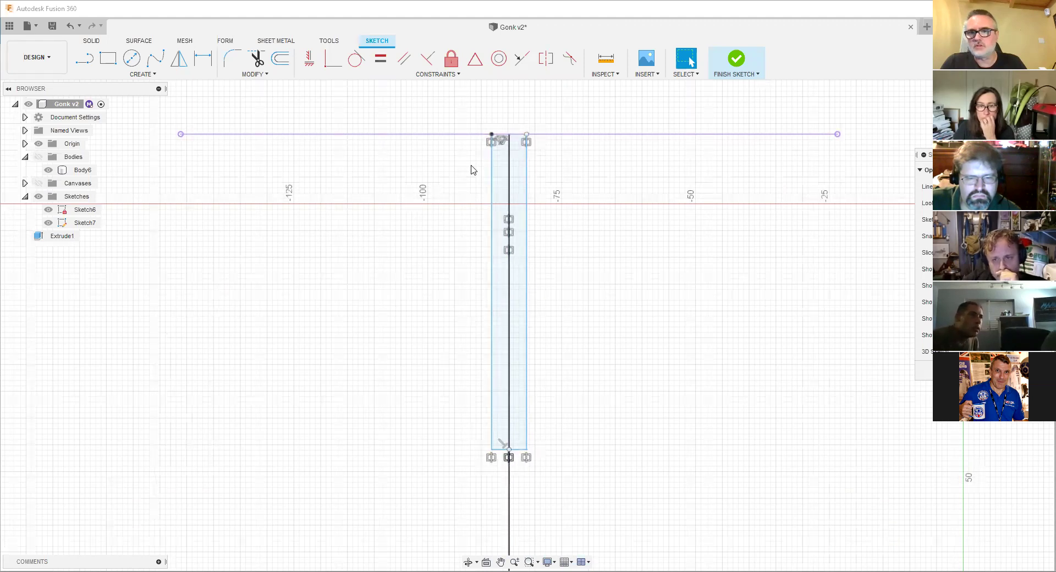
pyautogui.click(42, 160)
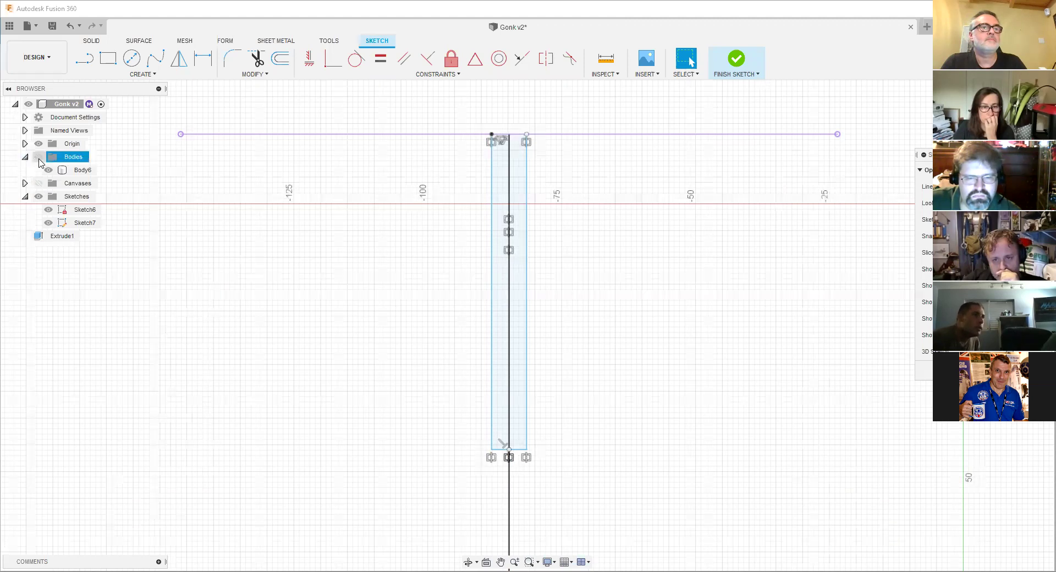
pyautogui.click(39, 159)
pyautogui.click(38, 183)
# - Compare the mirrored groove outline with the canvas's groove, down to its rounded lower end
pyautogui.scroll(-3, 342, 207)
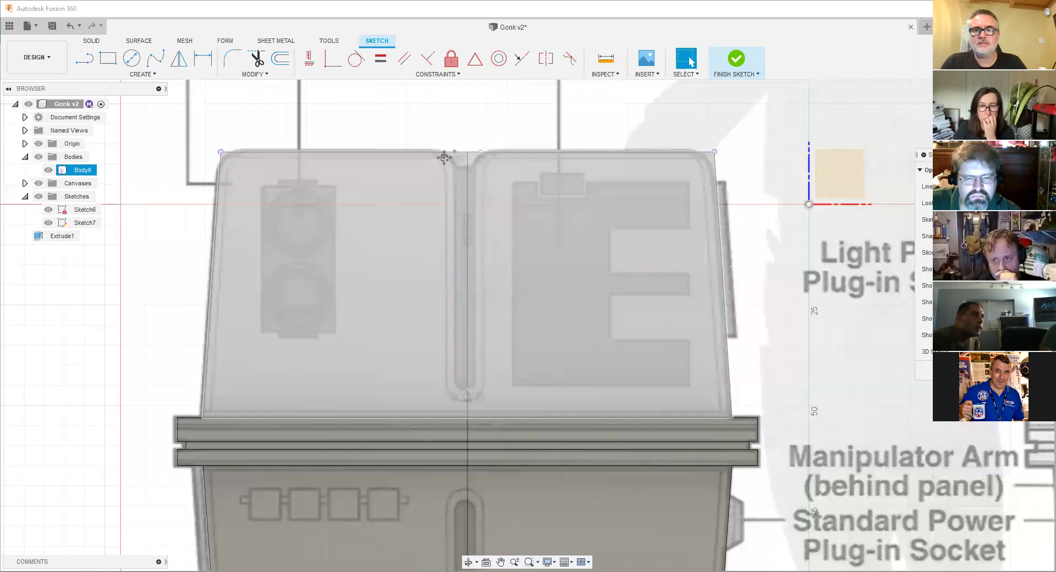
pyautogui.scroll(-2, 444, 157)
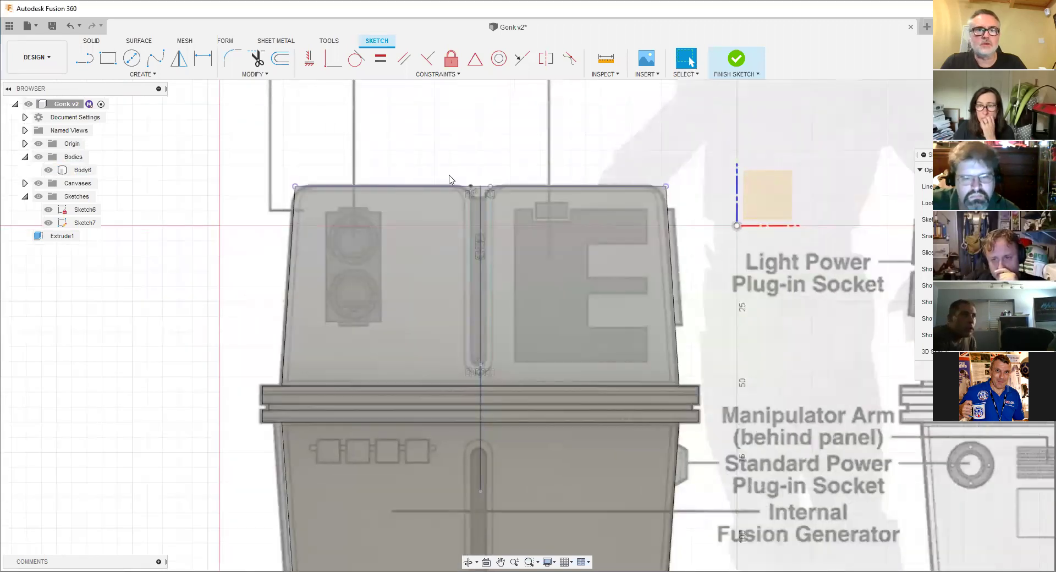
pyautogui.scroll(2, 463, 197)
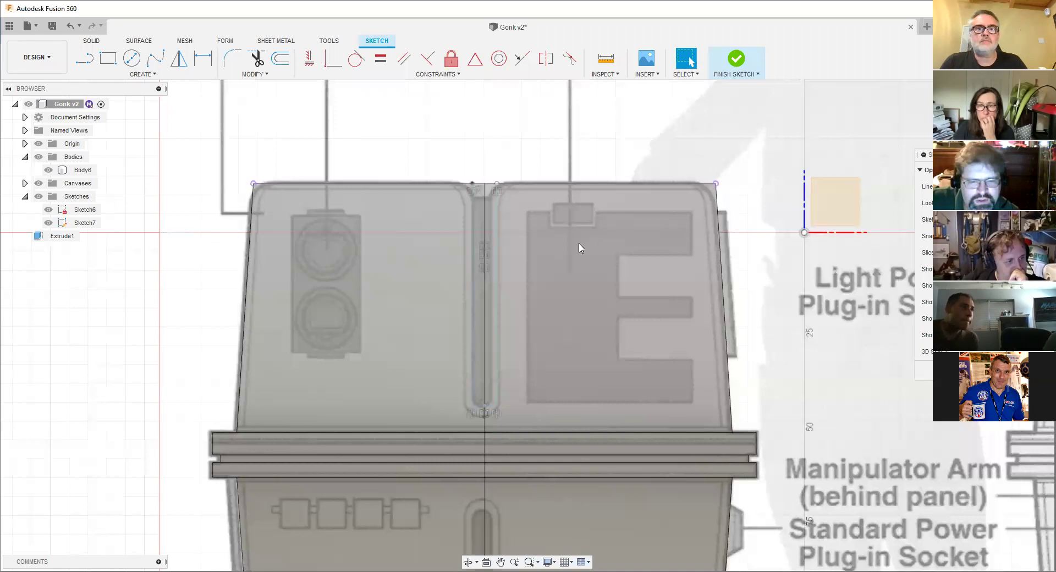
pyautogui.click(528, 246)
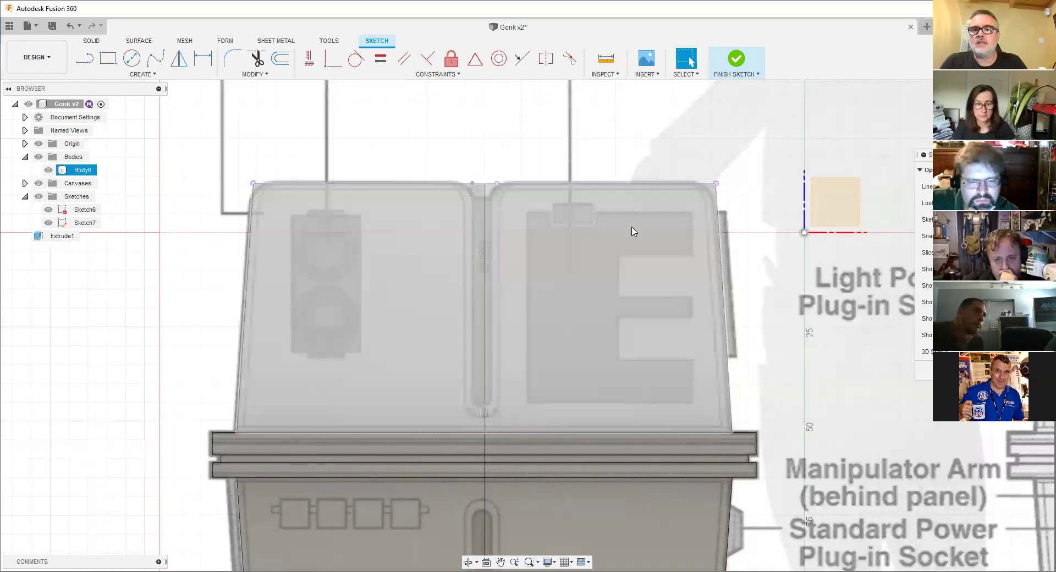
pyautogui.click(480, 413)
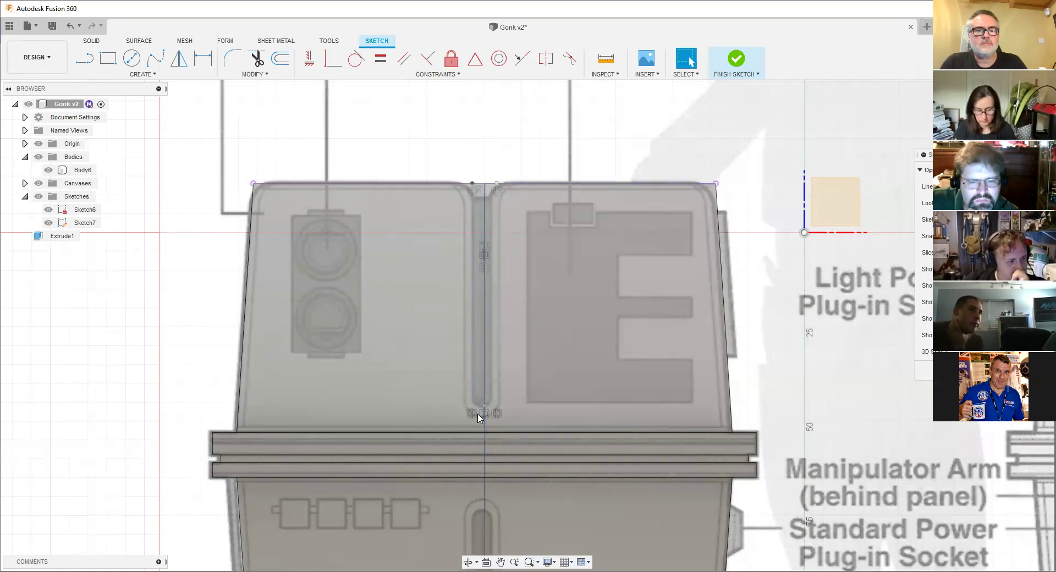
pyautogui.scroll(7, 482, 411)
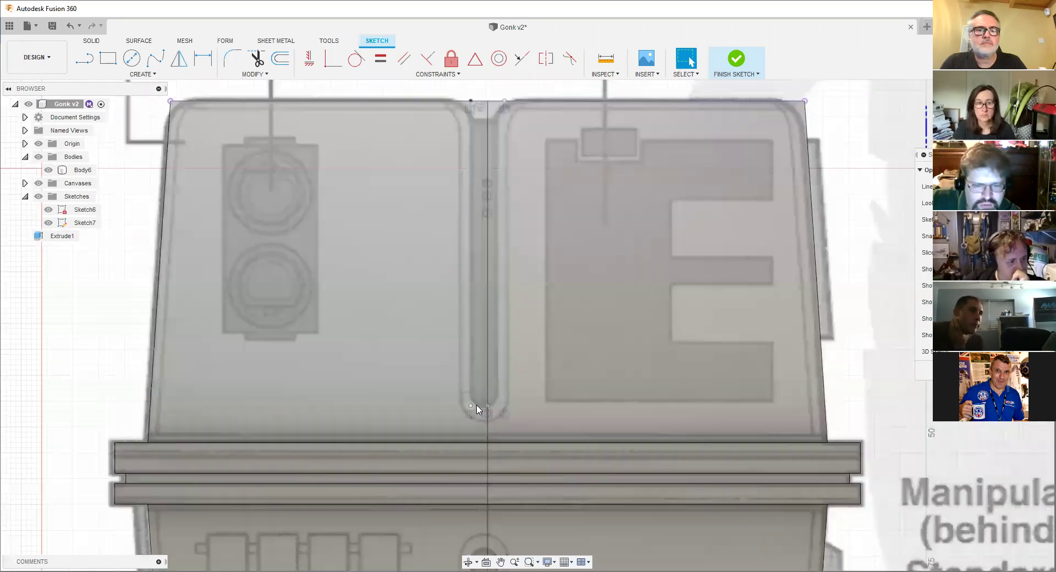
pyautogui.scroll(2, 483, 416)
pyautogui.scroll(2, 438, 397)
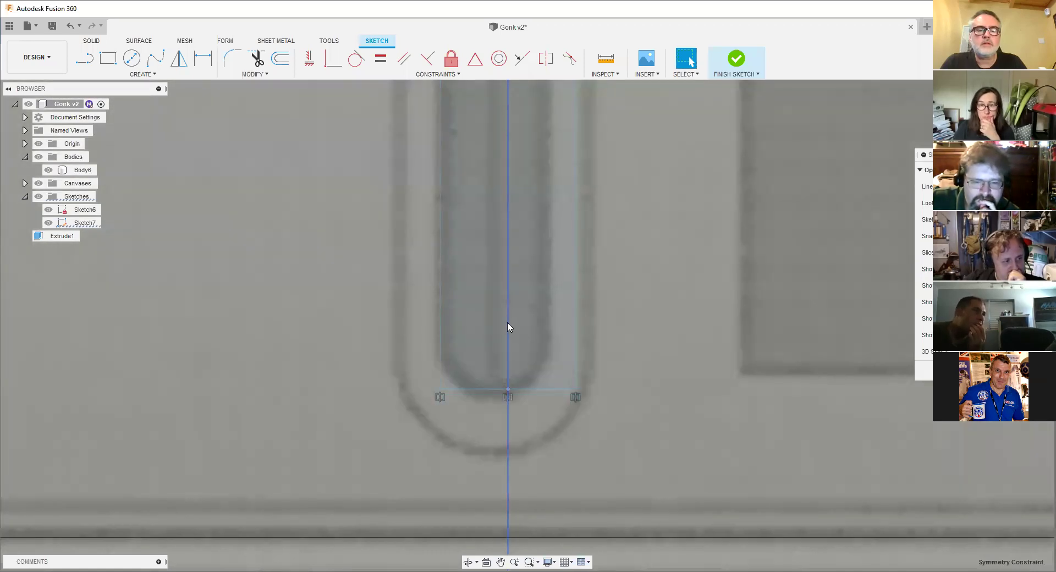
# - Inspect the symmetry constraint markers along the groove's centre line
pyautogui.click(501, 263)
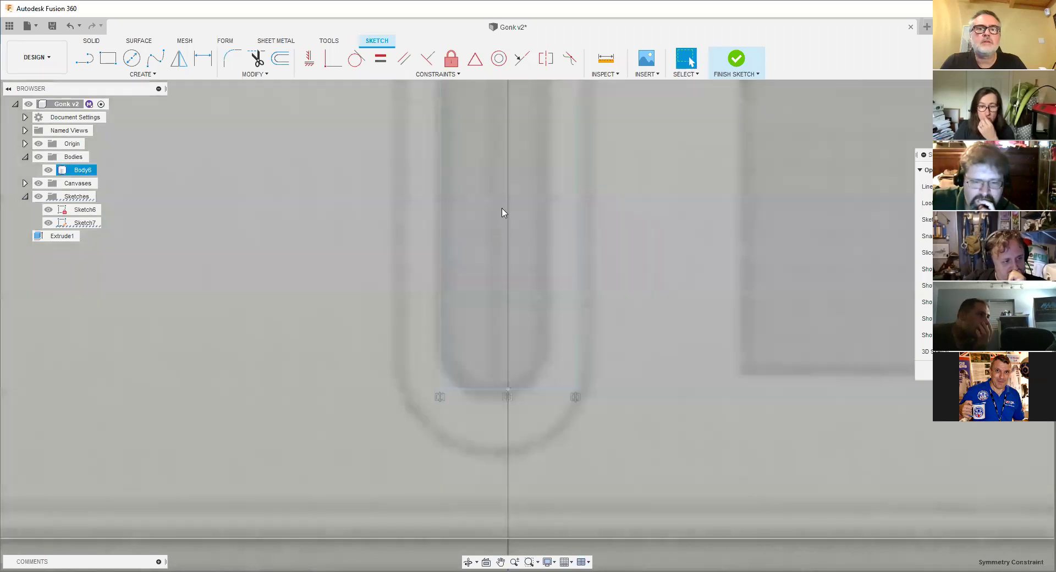
pyautogui.scroll(-5, 502, 213)
pyautogui.click(507, 264)
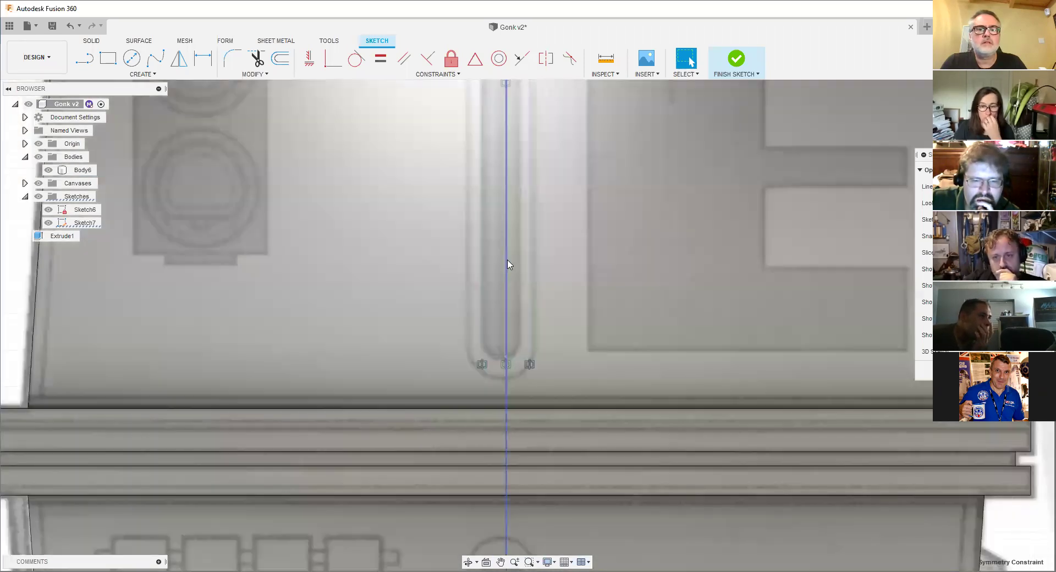
pyautogui.scroll(-5, 507, 264)
pyautogui.scroll(8, 502, 182)
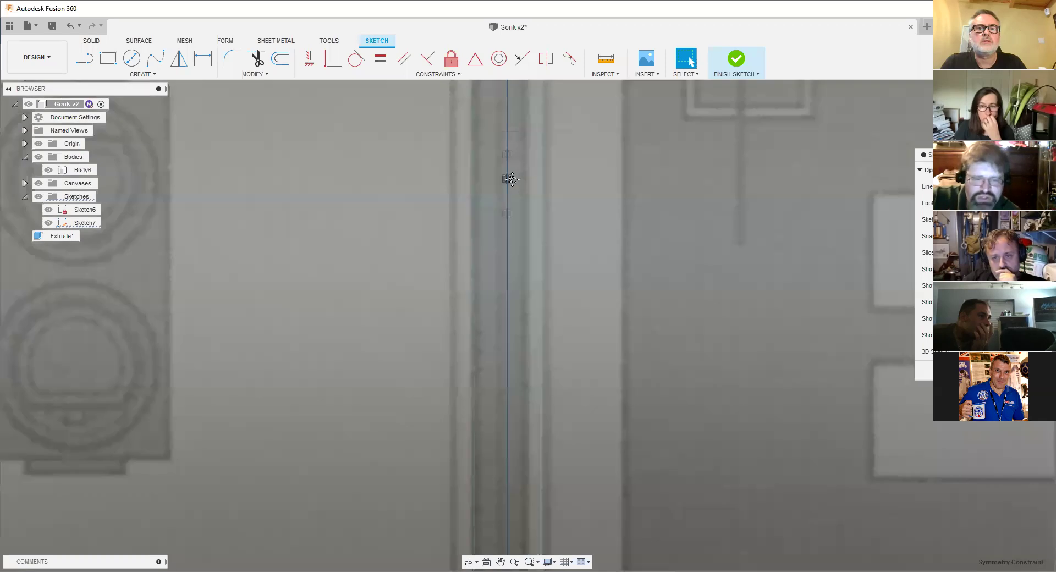
pyautogui.scroll(-3, 515, 250)
pyautogui.scroll(6, 511, 251)
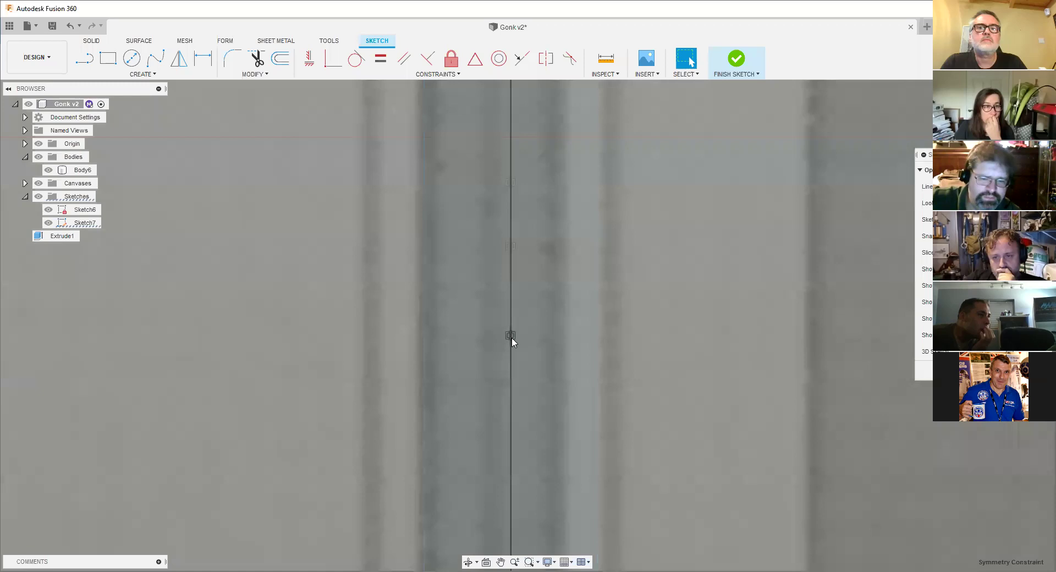
pyautogui.click(489, 338)
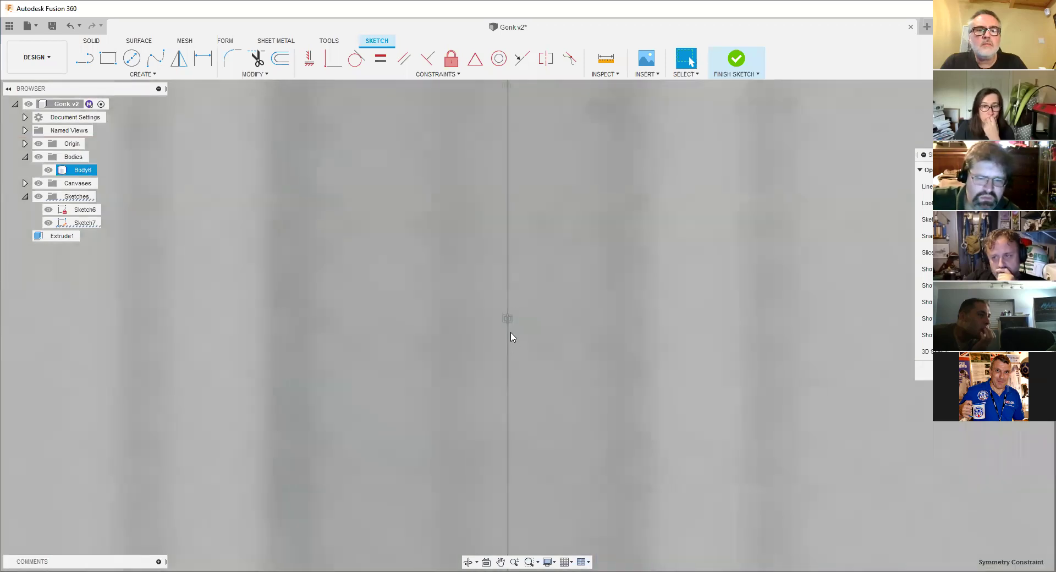
pyautogui.press('Escape')
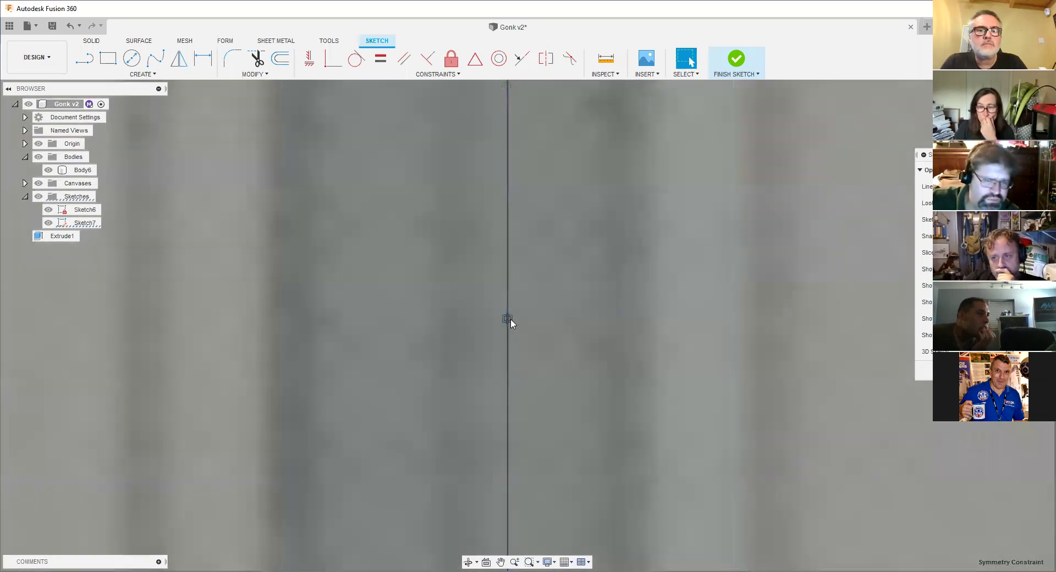
pyautogui.scroll(-5, 515, 324)
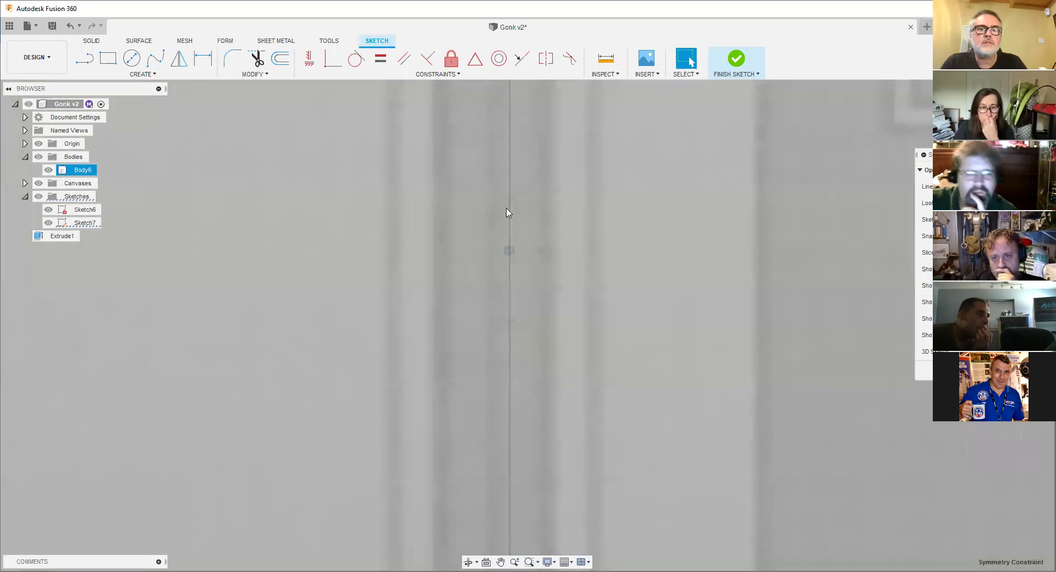
pyautogui.scroll(-3, 505, 212)
# - Examine how the groove's width and position match the canvas at its lower end and at its top opening
pyautogui.scroll(6, 487, 341)
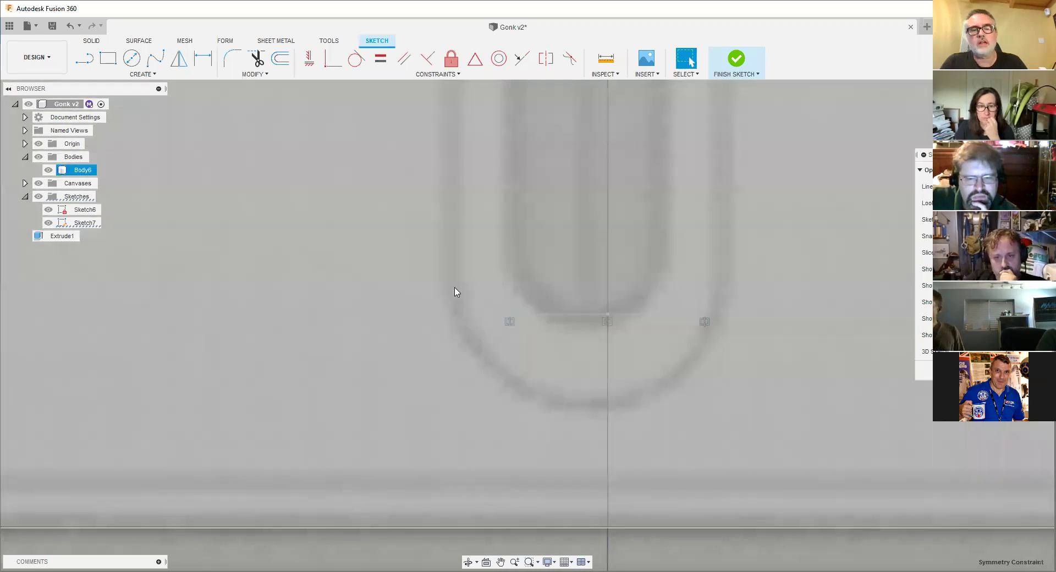
pyautogui.scroll(-5, 580, 328)
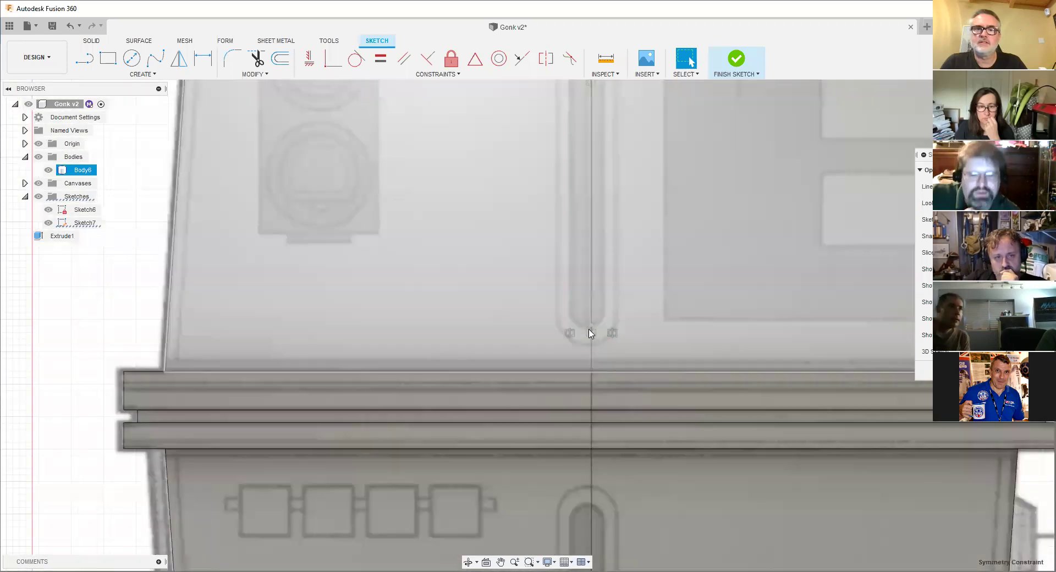
pyautogui.moveTo(589, 333); pyautogui.dragTo(444, 476, button='middle')
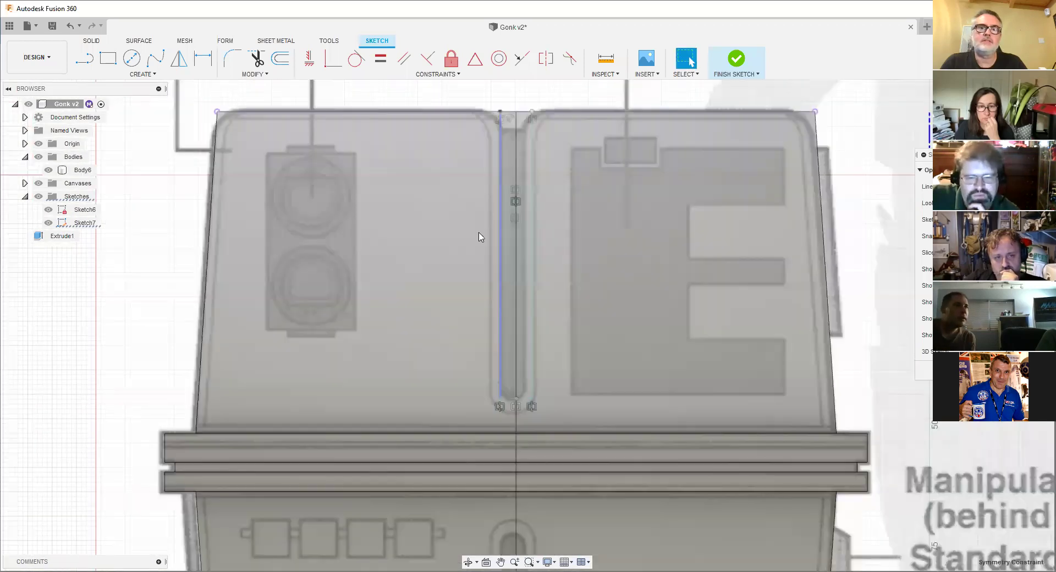
pyautogui.scroll(2, 506, 126)
pyautogui.scroll(-1, 497, 215)
pyautogui.scroll(2, 509, 223)
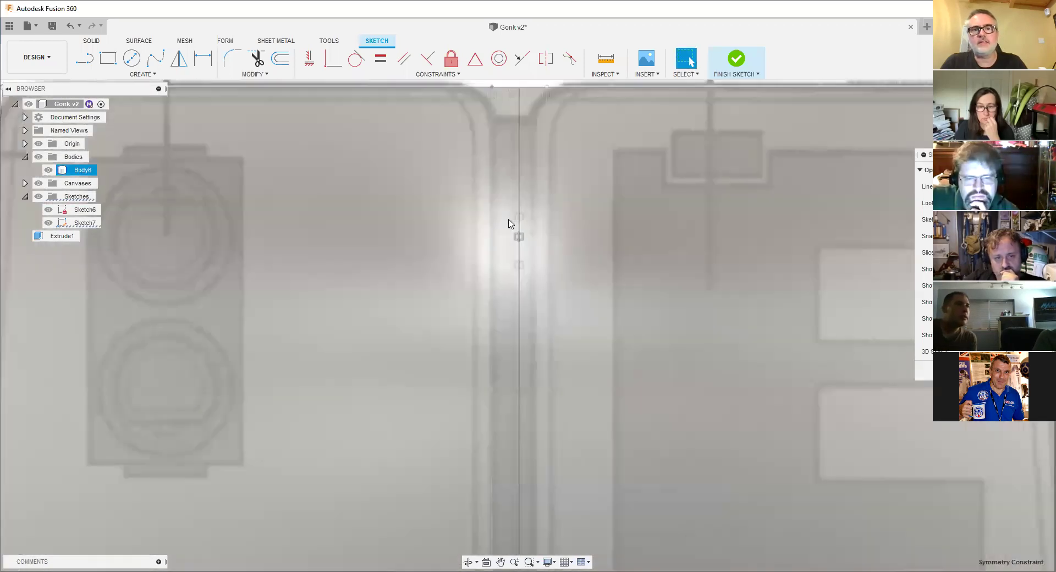
pyautogui.scroll(-4, 516, 234)
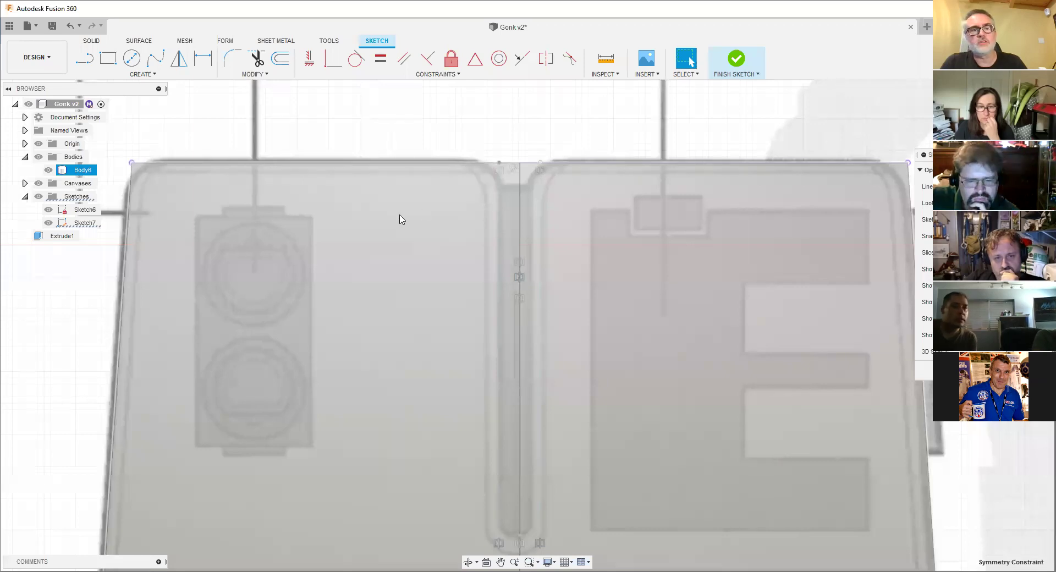
pyautogui.scroll(-2, 502, 249)
pyautogui.scroll(-2, 507, 237)
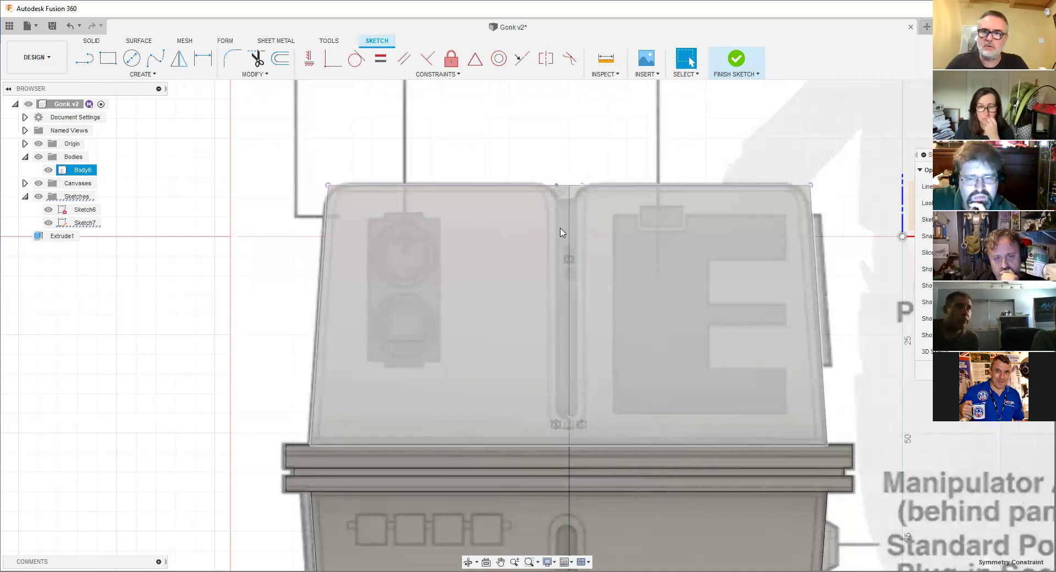
pyautogui.scroll(6, 561, 232)
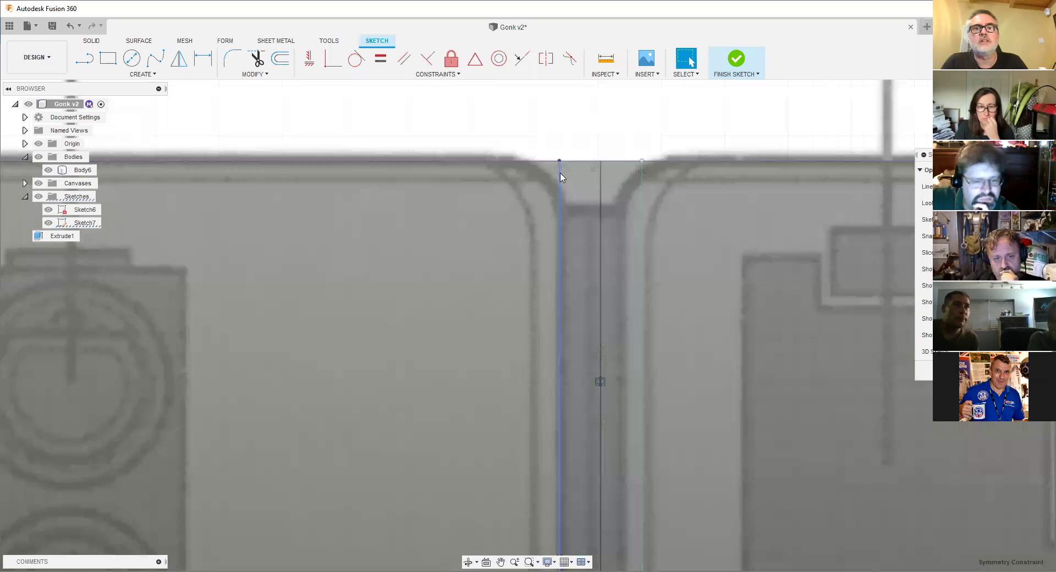
pyautogui.scroll(-3, 561, 177)
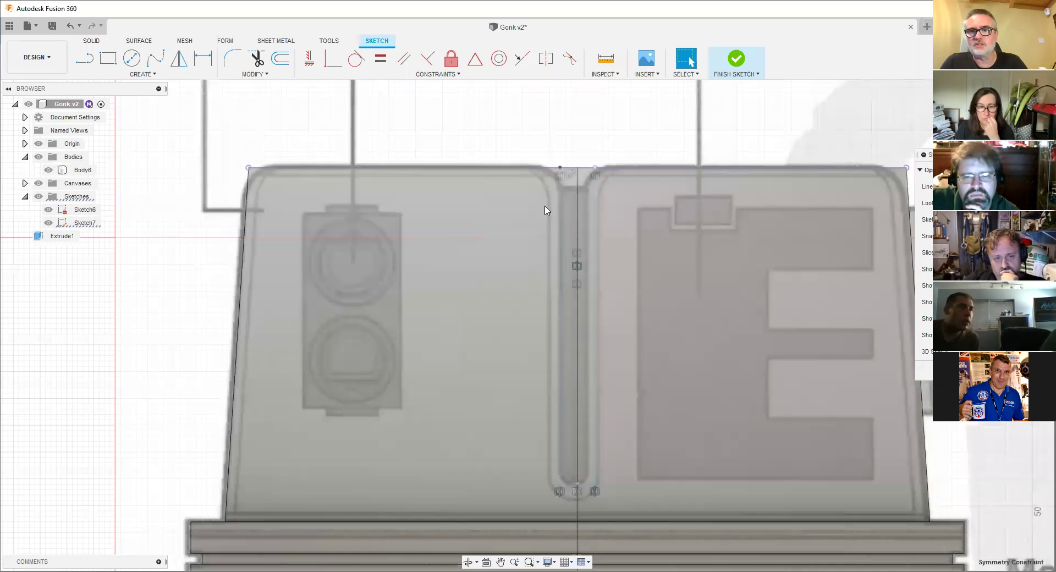
pyautogui.click(612, 222)
pyautogui.scroll(3, 560, 200)
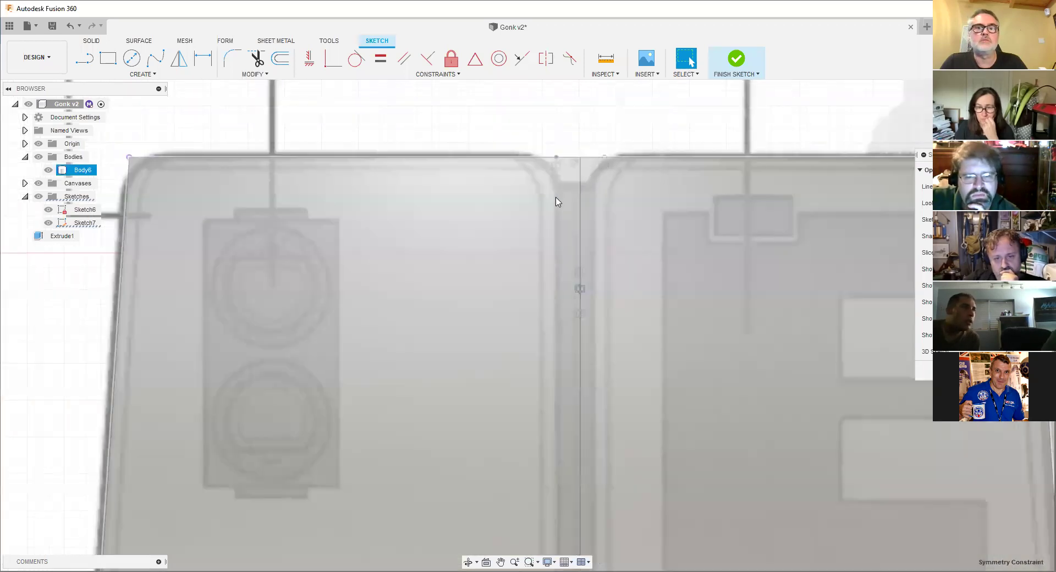
pyautogui.scroll(-3, 560, 203)
pyautogui.scroll(-3, 537, 226)
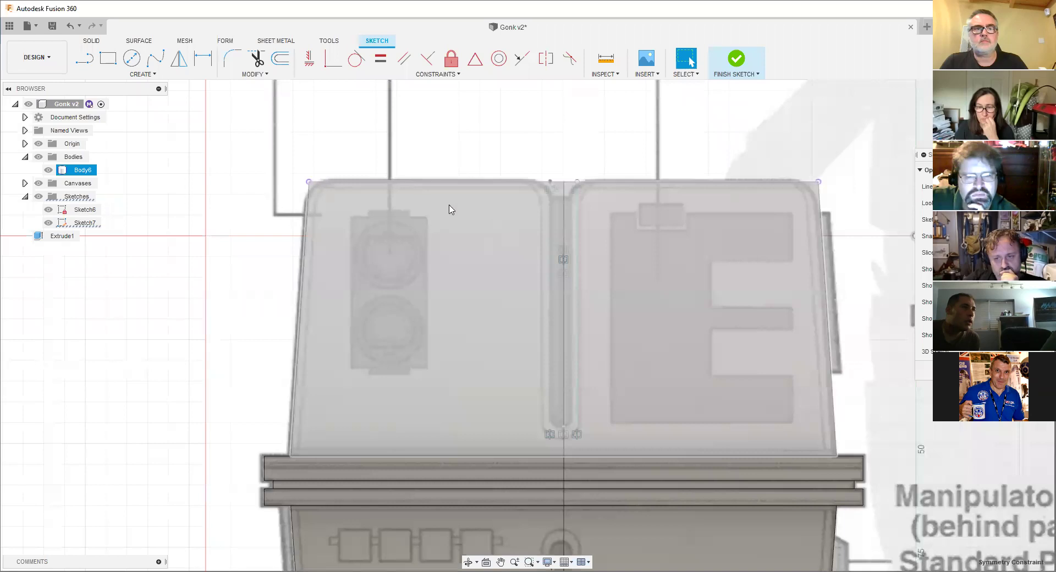
pyautogui.click(176, 104)
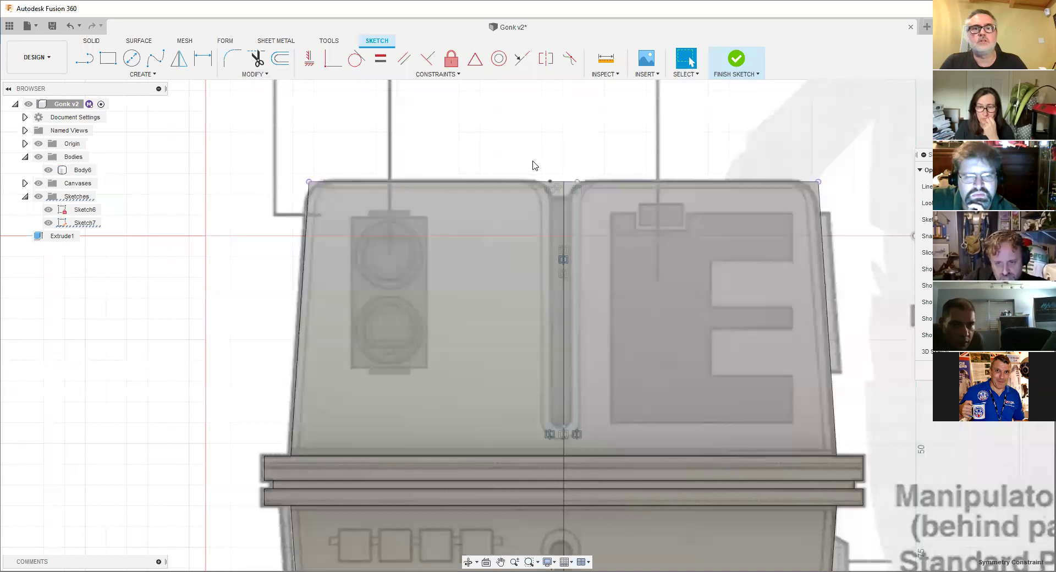
# - Finish the mirrored groove sketch
pyautogui.click(259, 77)
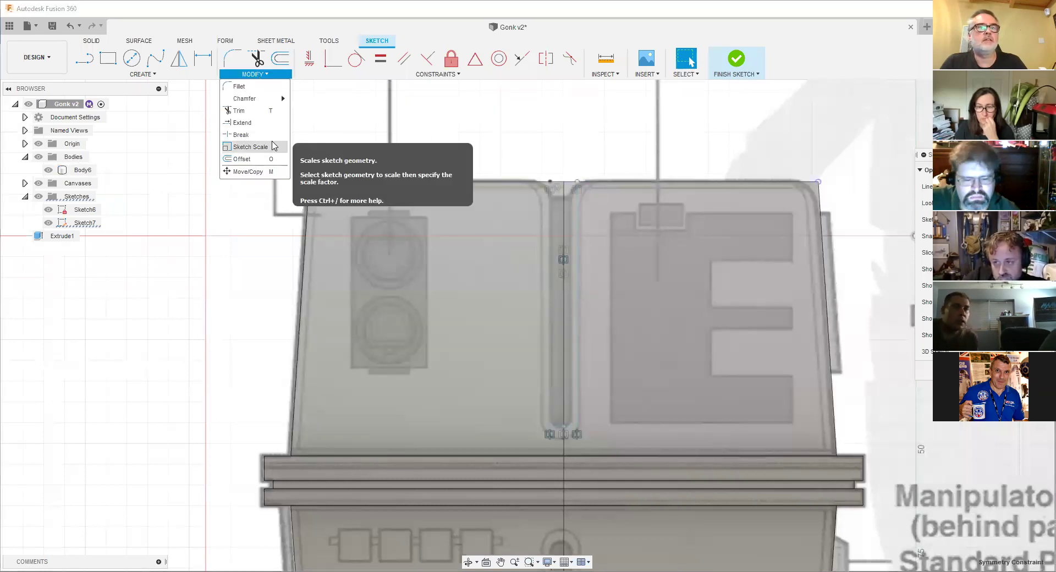
pyautogui.click(735, 64)
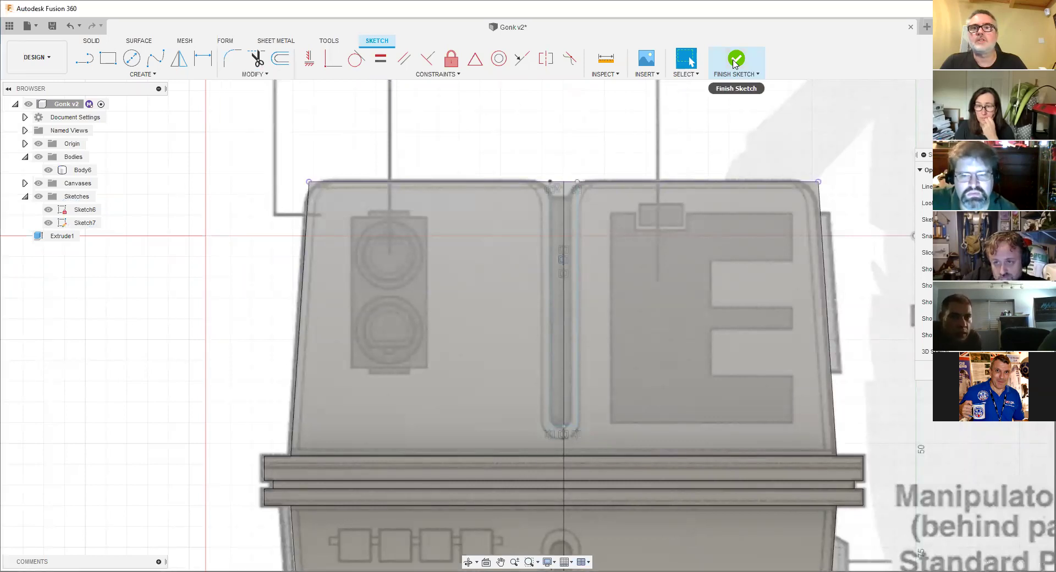
pyautogui.click(734, 62)
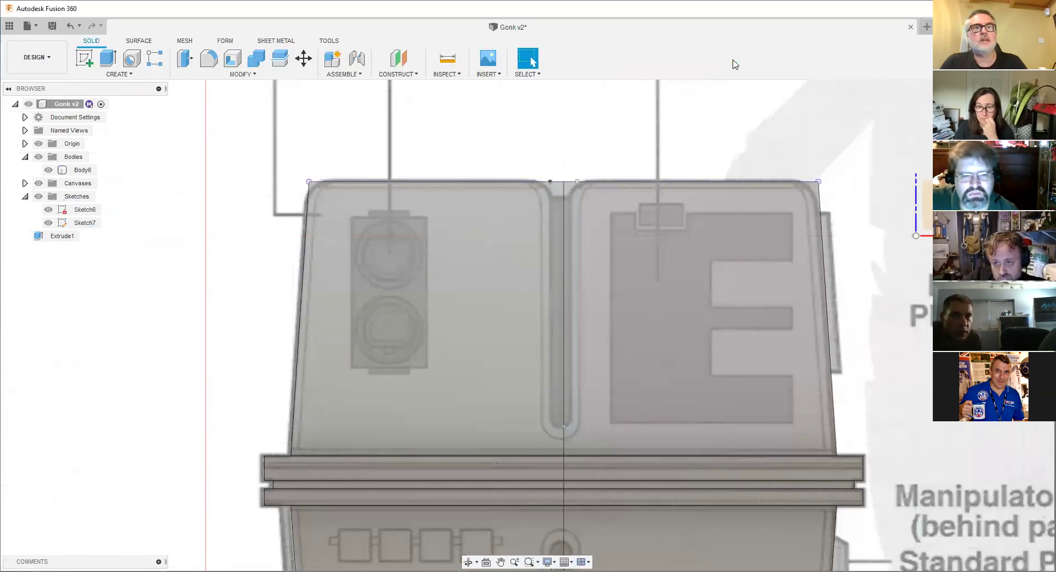
# - Set up a Split Body on the droid's body, using the mirrored groove profile as the splitting tool
pyautogui.click(249, 74)
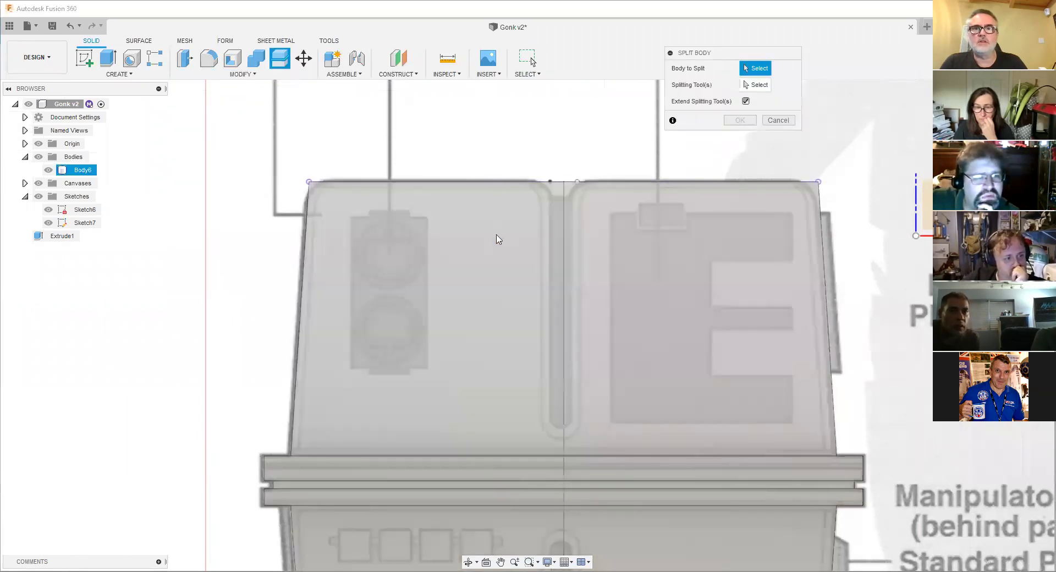
pyautogui.click(497, 239)
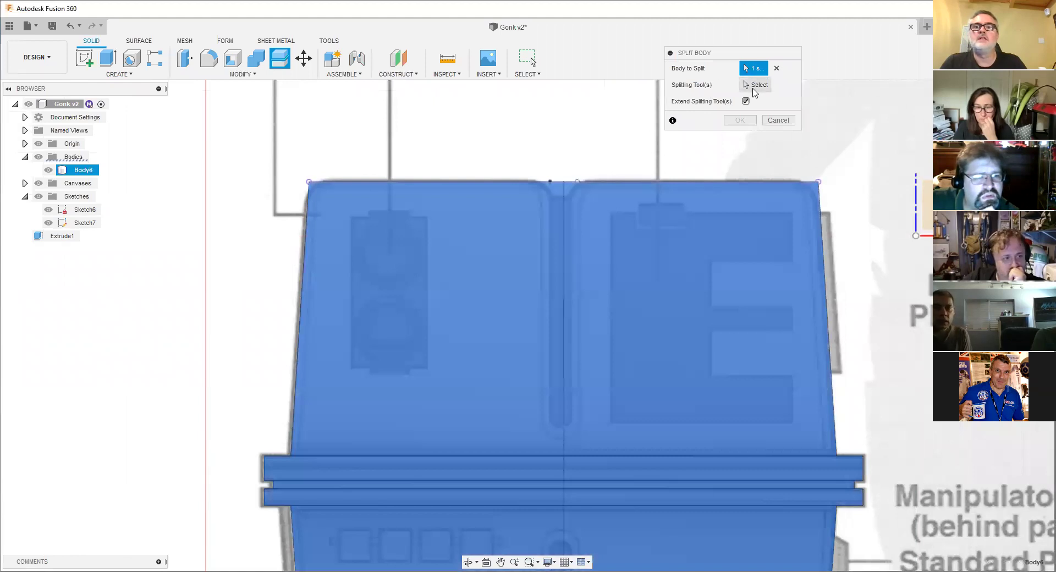
pyautogui.click(754, 85)
pyautogui.scroll(3, 536, 209)
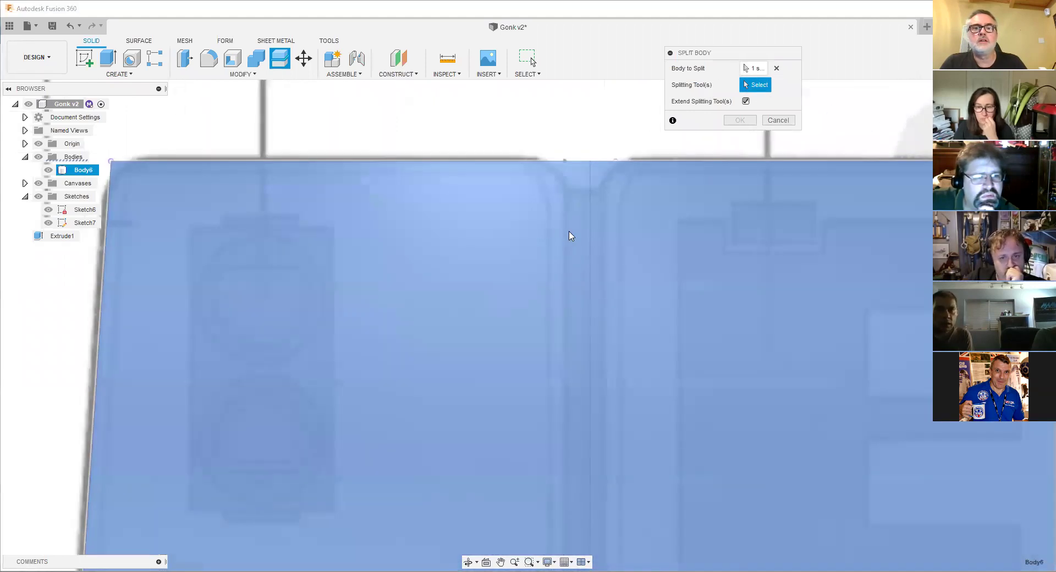
pyautogui.scroll(2, 572, 193)
pyautogui.click(567, 188)
pyautogui.scroll(-5, 544, 226)
pyautogui.moveTo(511, 264)
pyautogui.mouseDown(button='middle')
pyautogui.moveTo(481, 149)
pyautogui.moveTo(501, 224)
pyautogui.mouseUp(button='middle')
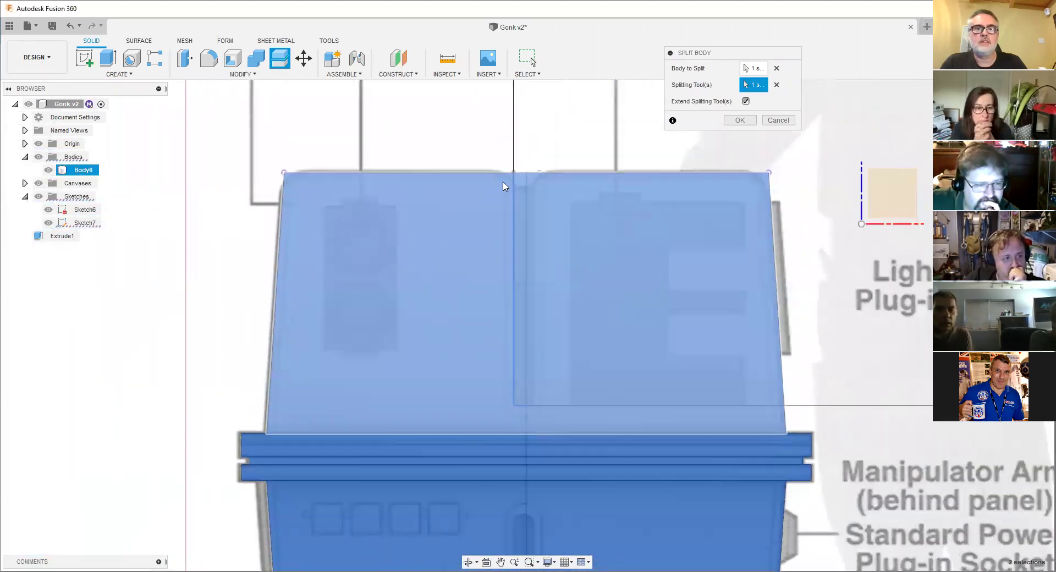
# - Check that the groove's splitting surfaces pass through the whole upper body and apply the split
pyautogui.scroll(-2, 510, 318)
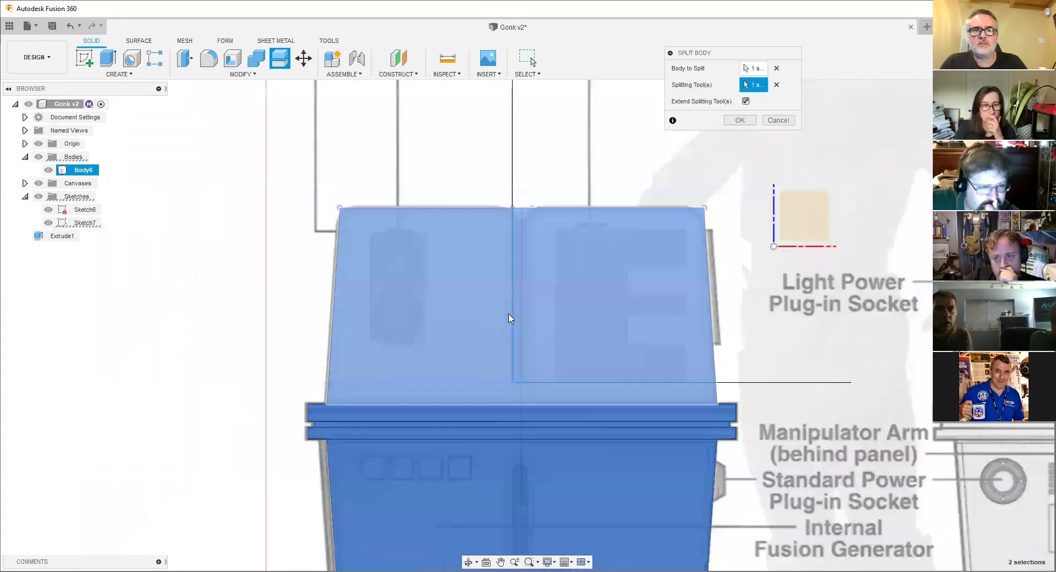
pyautogui.moveTo(486, 334)
pyautogui.keyDown('shift'); pyautogui.mouseDown(button='middle')
pyautogui.moveTo(360, 382)
pyautogui.moveTo(455, 358)
pyautogui.moveTo(572, 165)
pyautogui.moveTo(595, 151)
pyautogui.mouseUp(button='middle'); pyautogui.keyUp('shift')
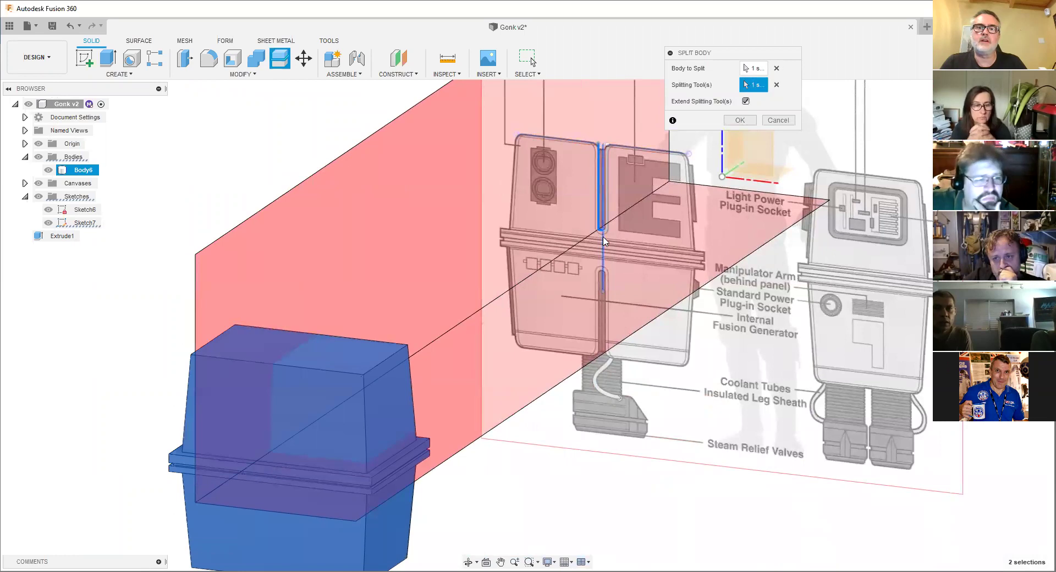
pyautogui.scroll(5, 612, 204)
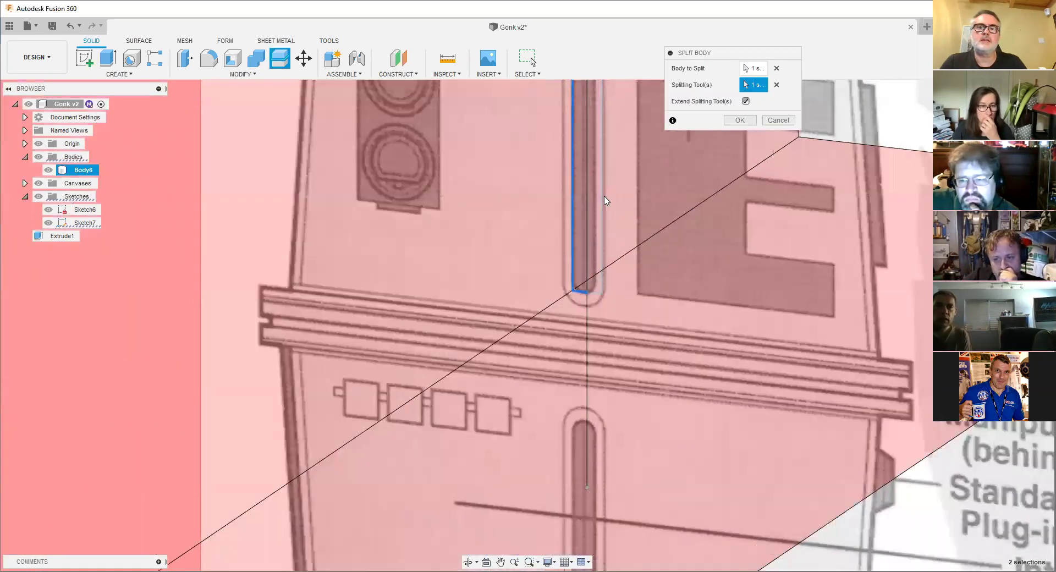
pyautogui.scroll(-10, 602, 200)
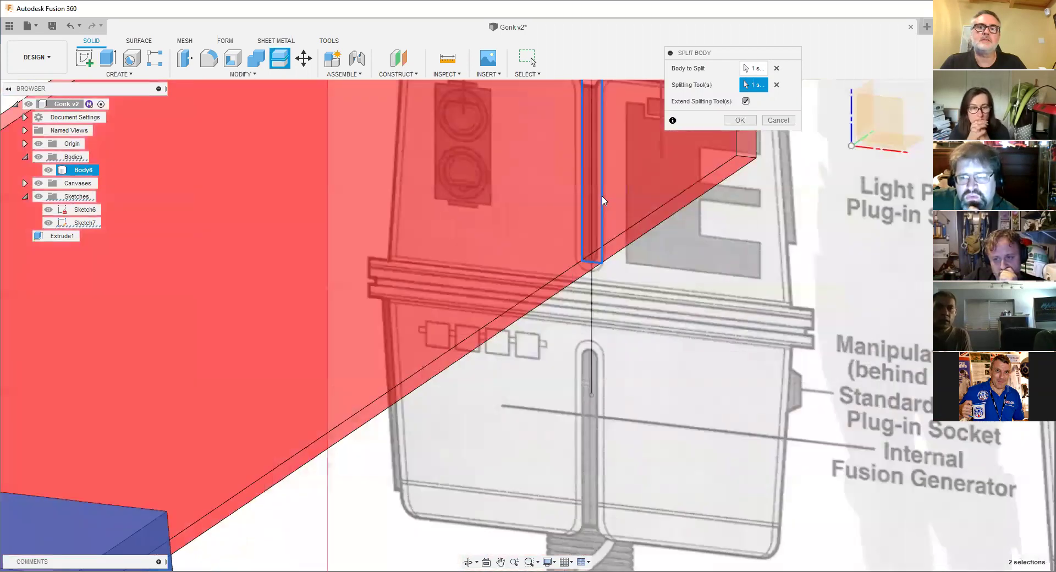
pyautogui.keyDown('shift'); pyautogui.moveTo(478, 253); pyautogui.dragTo(306, 275, button='middle'); pyautogui.keyUp('shift')
pyautogui.scroll(3, 316, 276)
pyautogui.moveTo(374, 300); pyautogui.dragTo(475, 323, button='middle')
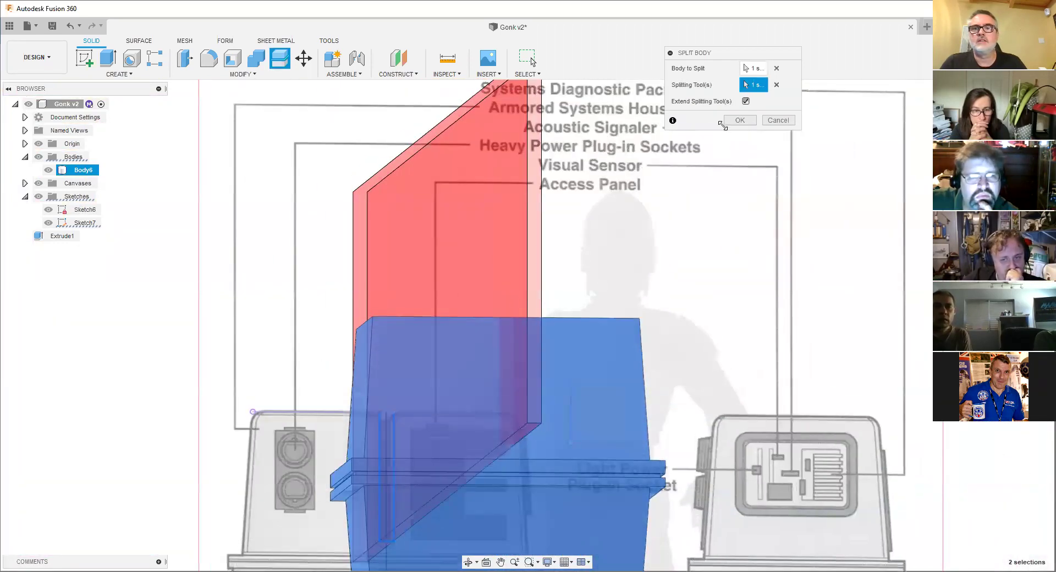
pyautogui.press('Return')
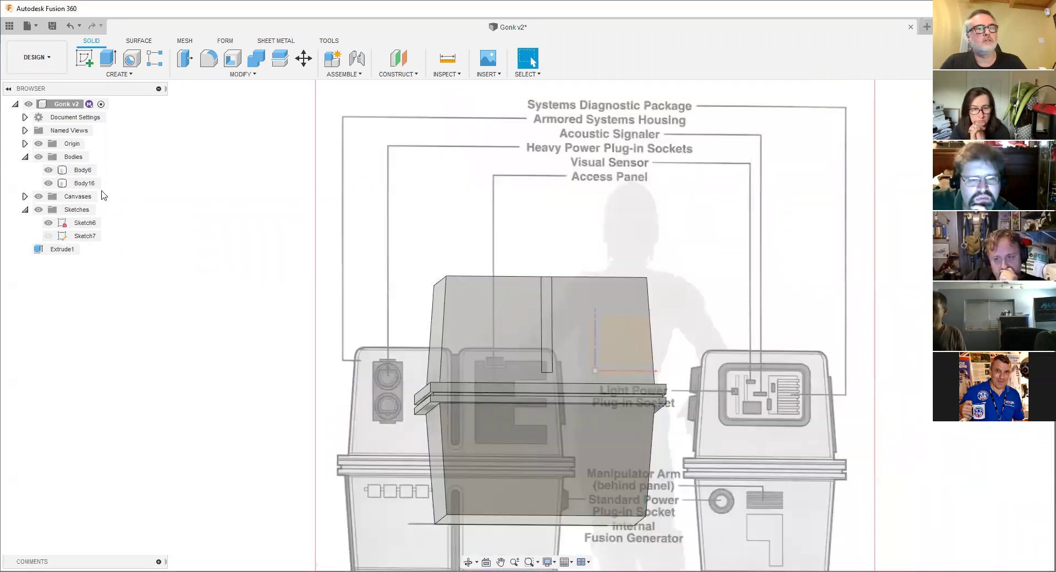
# - Hide the main body to check the split-off groove strip on its own, and show the main body again
pyautogui.click(49, 183)
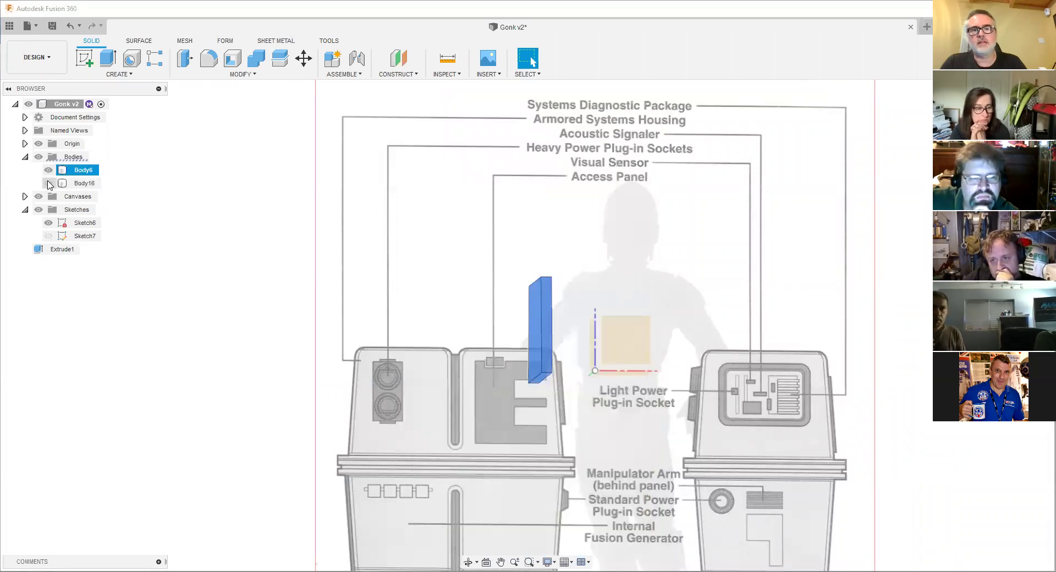
pyautogui.click(48, 183)
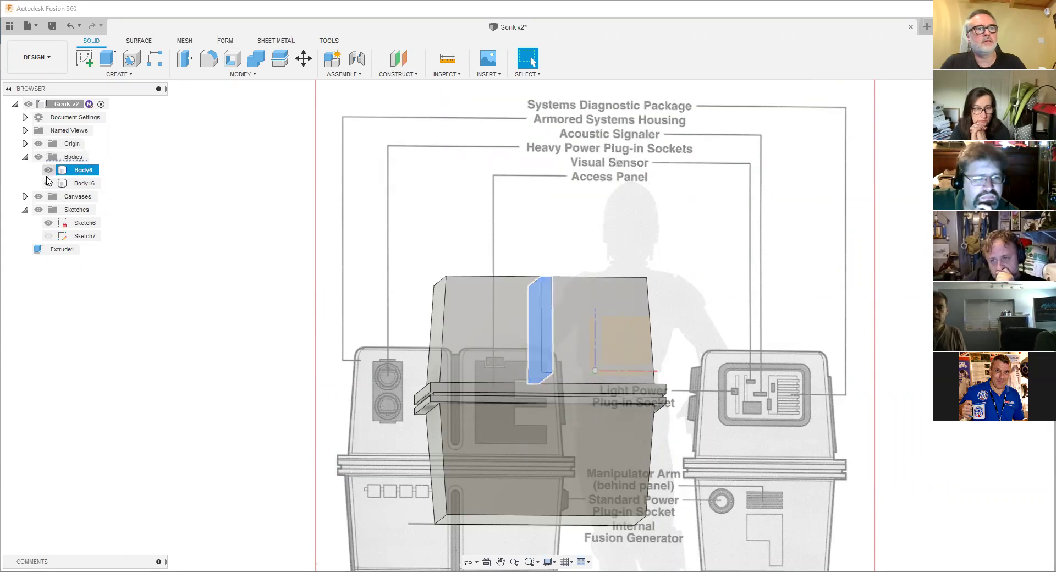
pyautogui.click(48, 183)
pyautogui.scroll(3, 552, 289)
pyautogui.click(460, 244)
pyautogui.scroll(2, 531, 312)
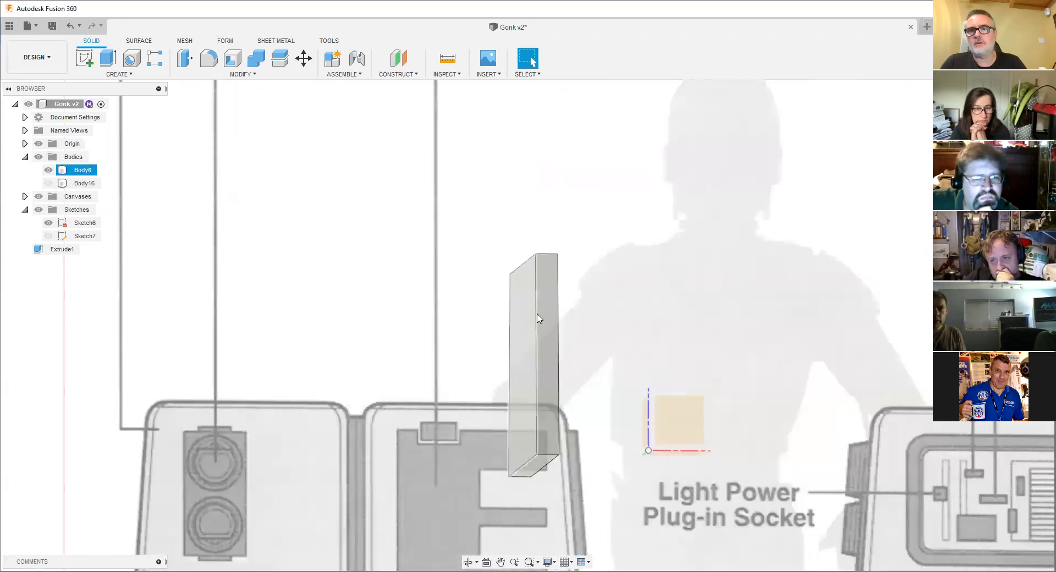
pyautogui.click(48, 183)
# - Examine from several angles how the split-off strip runs over the upper body's top and down its sides
pyautogui.scroll(-3, 456, 234)
pyautogui.keyDown('shift'); pyautogui.moveTo(462, 238); pyautogui.dragTo(471, 300, button='middle'); pyautogui.keyUp('shift')
pyautogui.moveTo(471, 299); pyautogui.dragTo(489, 358, button='middle')
pyautogui.scroll(3, 489, 358)
pyautogui.moveTo(487, 296)
pyautogui.keyDown('shift'); pyautogui.mouseDown(button='middle')
pyautogui.moveTo(533, 301)
pyautogui.moveTo(480, 290)
pyautogui.mouseUp(button='middle'); pyautogui.keyUp('shift')
pyautogui.scroll(-2, 481, 290)
pyautogui.moveTo(516, 185); pyautogui.dragTo(523, 224, button='middle')
pyautogui.scroll(-1, 487, 165)
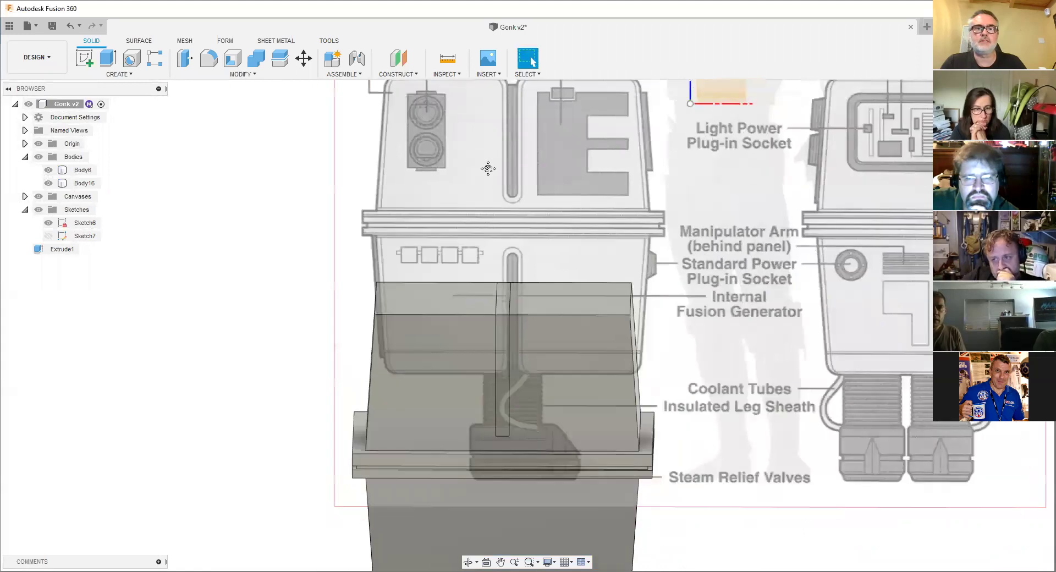
pyautogui.scroll(4, 541, 338)
pyautogui.keyDown('shift'); pyautogui.moveTo(410, 336); pyautogui.dragTo(545, 315, button='middle'); pyautogui.keyUp('shift')
pyautogui.scroll(2, 461, 335)
pyautogui.scroll(-1, 471, 321)
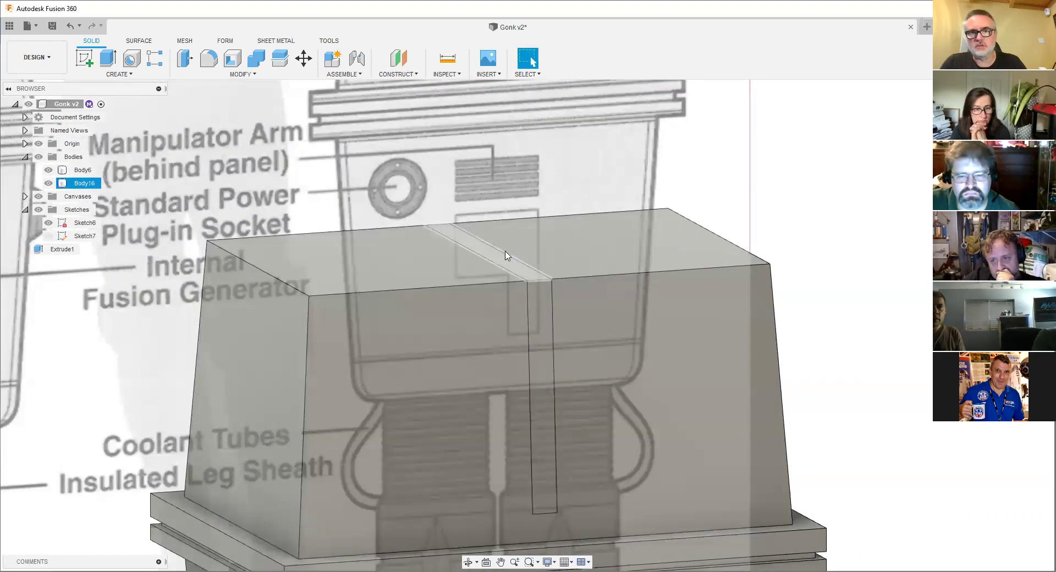
# - Start a Press Pull offset on the groove strip's top face and its two opposite side faces
pyautogui.scroll(3, 540, 344)
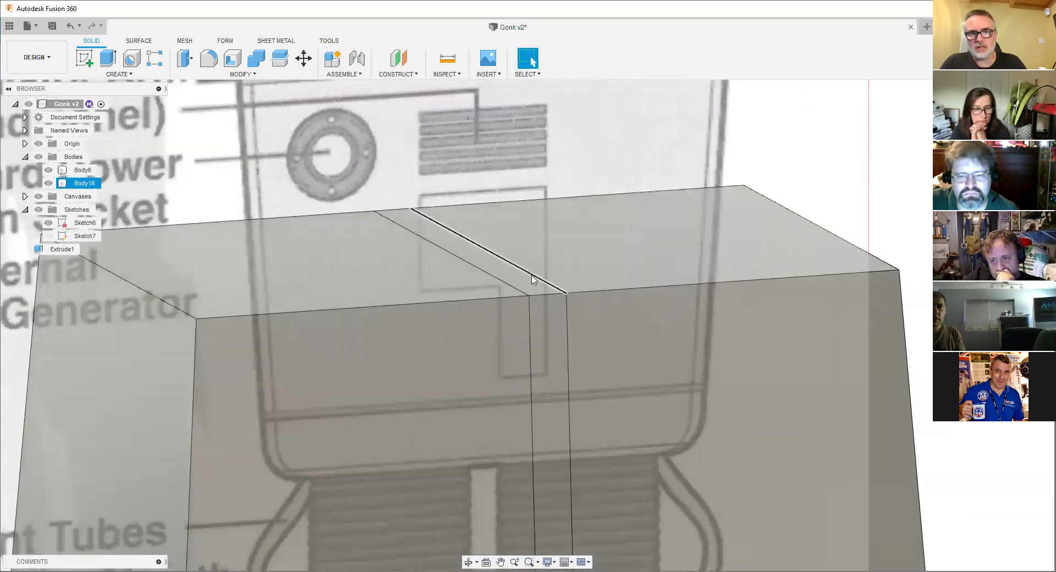
pyautogui.click(540, 333)
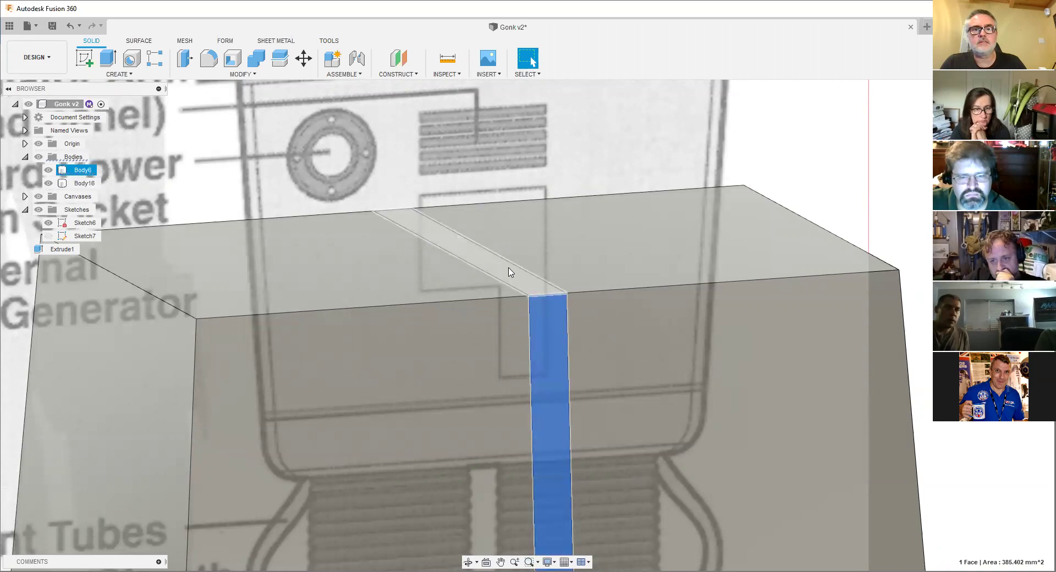
pyautogui.keyDown('ctrl'); pyautogui.click(509, 268); pyautogui.keyUp('ctrl')
pyautogui.scroll(-3, 444, 286)
pyautogui.keyDown('shift'); pyautogui.moveTo(440, 285); pyautogui.dragTo(561, 293, button='middle'); pyautogui.keyUp('shift')
pyautogui.scroll(3, 242, 346)
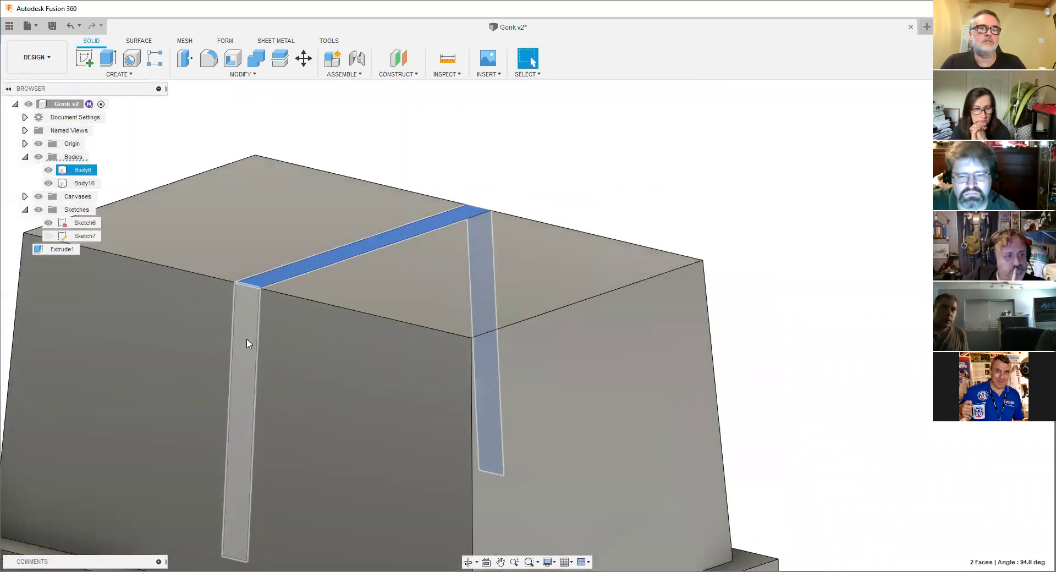
pyautogui.keyDown('ctrl'); pyautogui.click(247, 341); pyautogui.keyUp('ctrl')
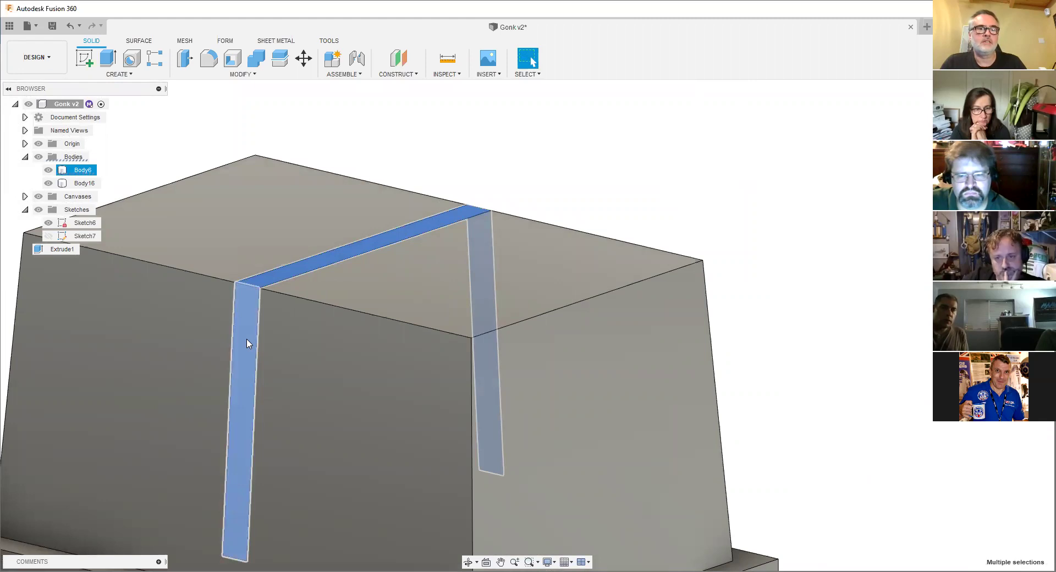
pyautogui.click(252, 75)
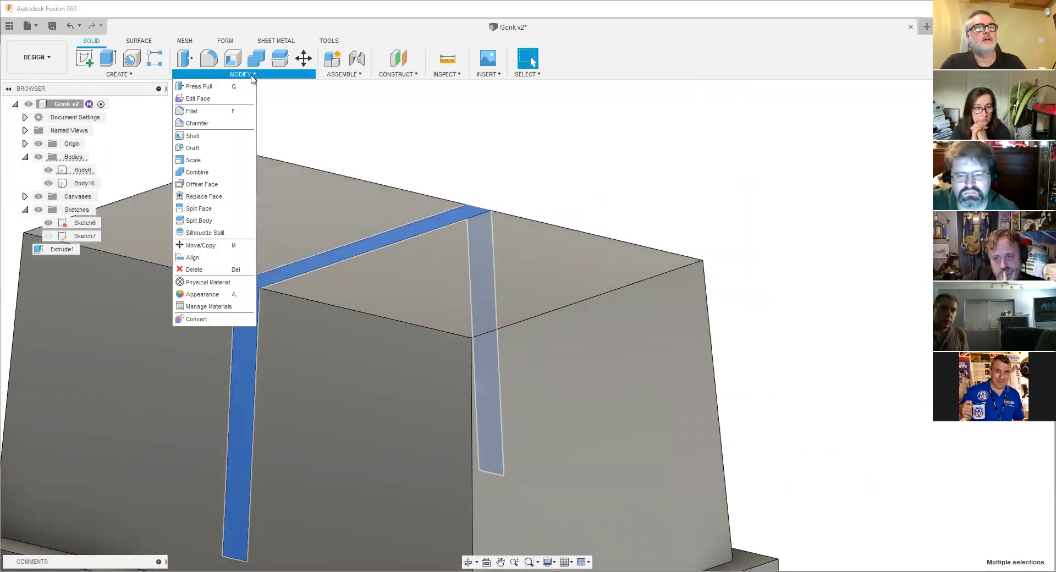
pyautogui.click(209, 87)
# - Offset the strip's three outer faces by -3.5 mm to match the groove depth on the canvas
pyautogui.scroll(3, 258, 358)
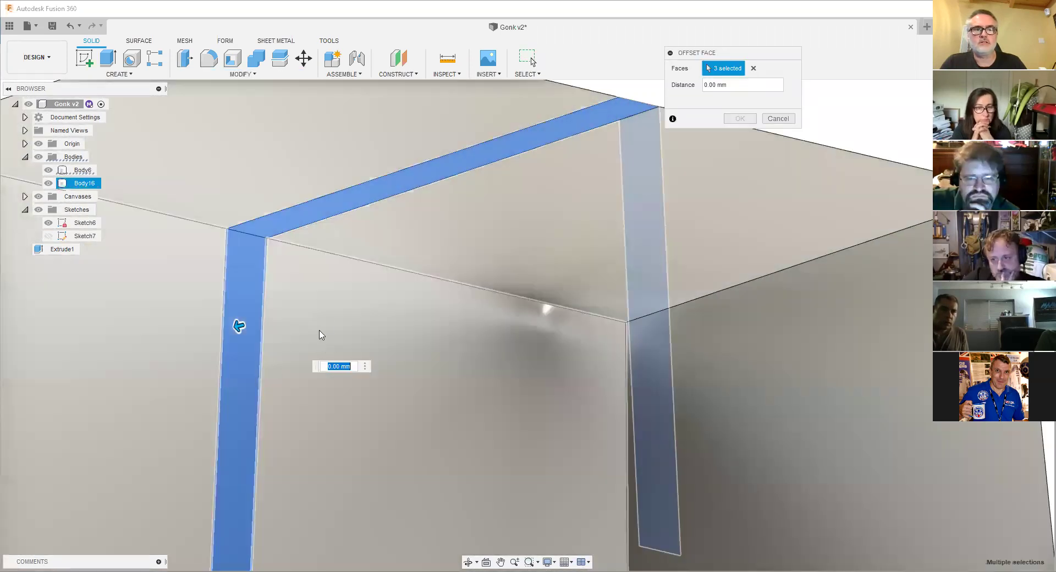
pyautogui.scroll(-3, 322, 332)
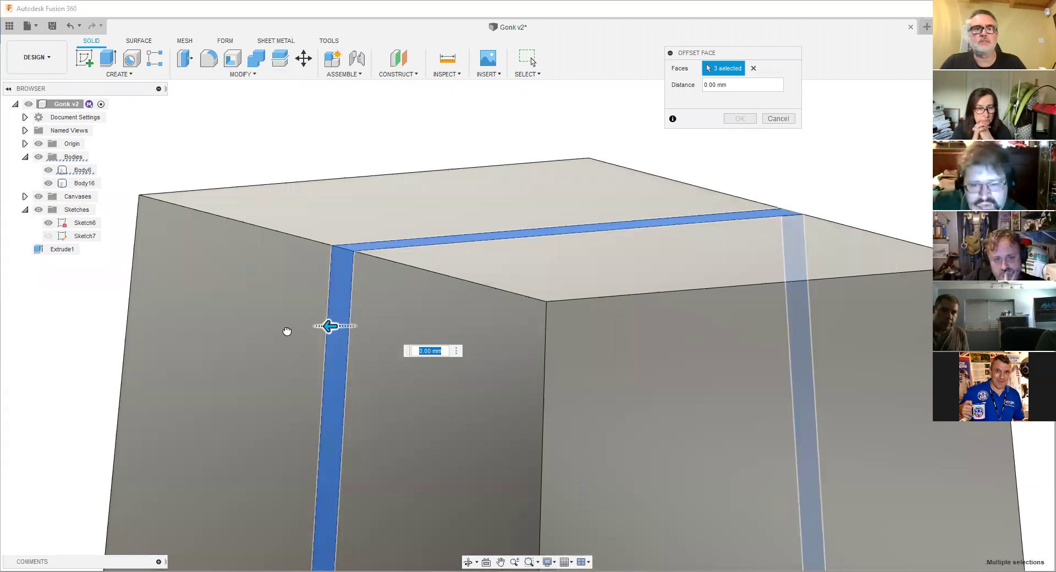
pyautogui.moveTo(330, 326); pyautogui.dragTo(327, 326)
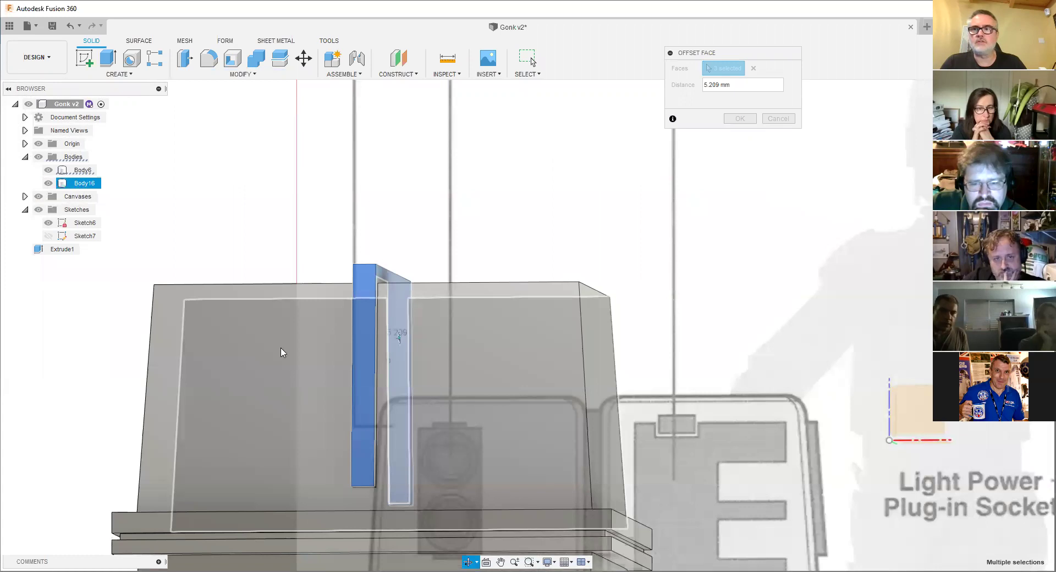
pyautogui.keyDown('shift'); pyautogui.moveTo(370, 299); pyautogui.dragTo(325, 269, button='middle'); pyautogui.keyUp('shift')
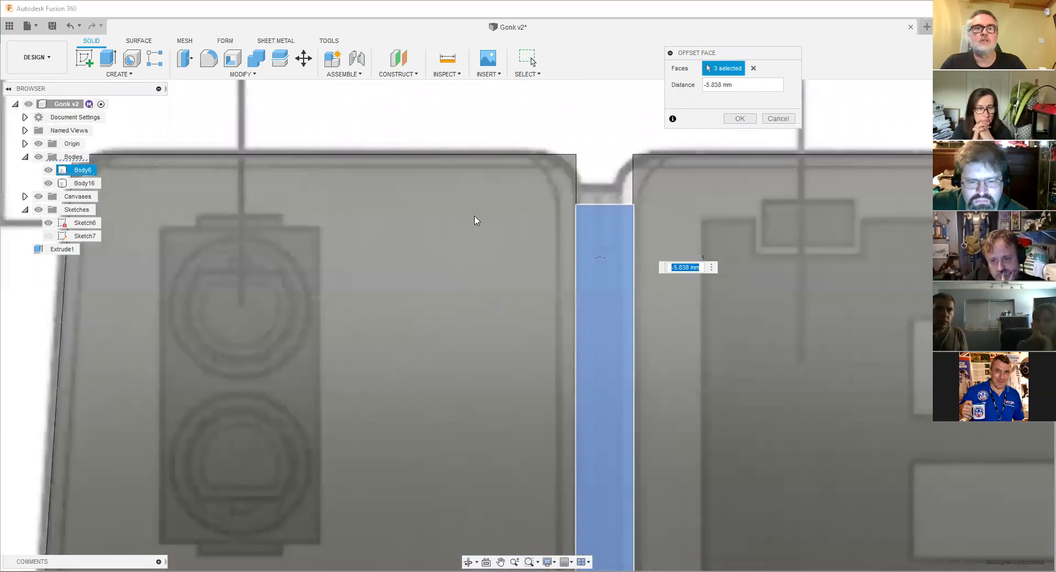
pyautogui.scroll(1, 468, 226)
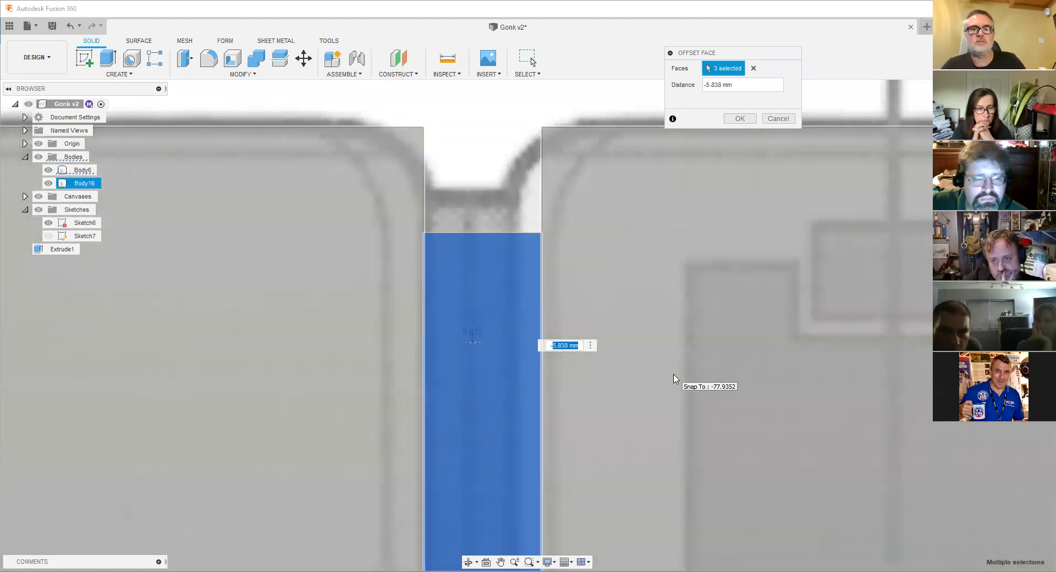
pyautogui.write('-4')
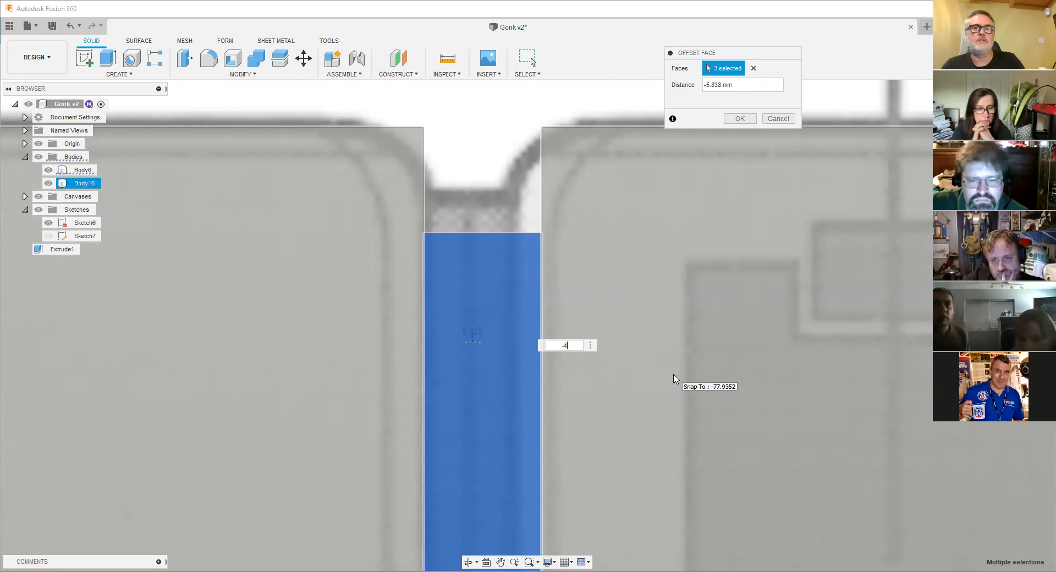
pyautogui.press('BackSpace')
pyautogui.write('3')
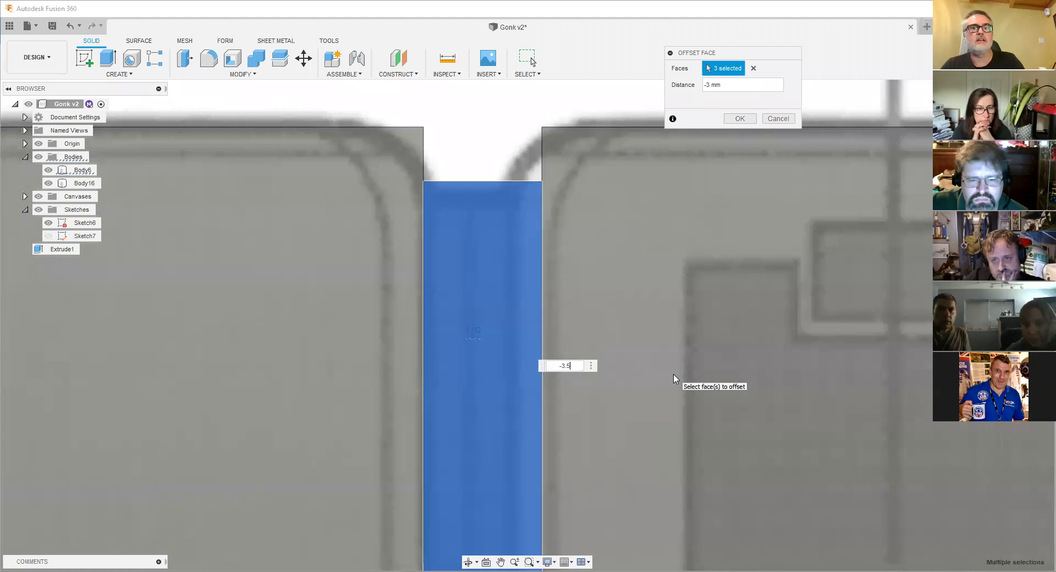
pyautogui.write('.5')
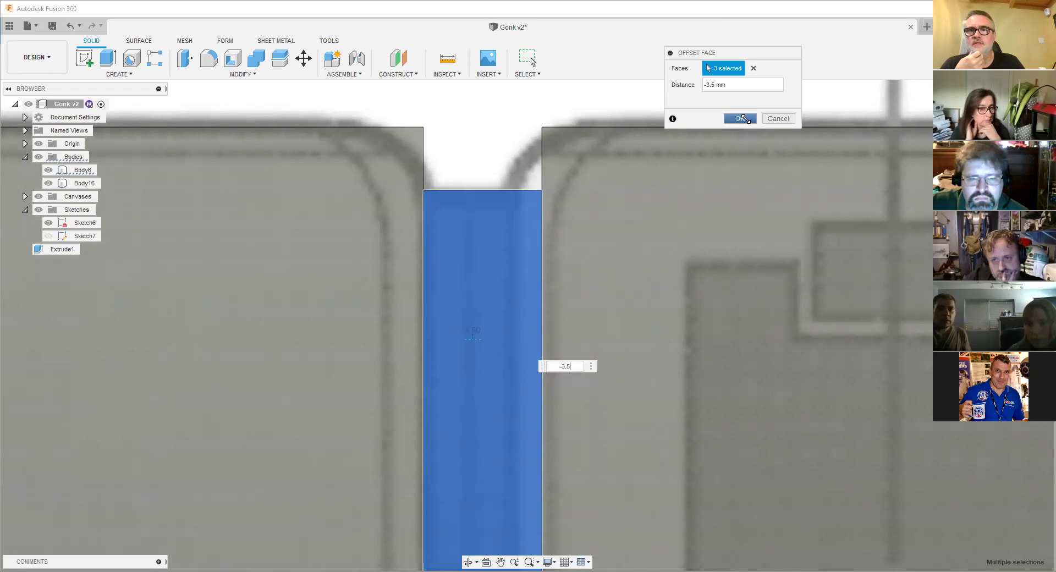
pyautogui.click(744, 119)
# - Inspect the recessed groove across the upper body's top and down its sides
pyautogui.scroll(-6, 483, 196)
pyautogui.keyDown('shift'); pyautogui.moveTo(506, 224); pyautogui.dragTo(508, 247, button='middle'); pyautogui.keyUp('shift')
pyautogui.scroll(4, 509, 251)
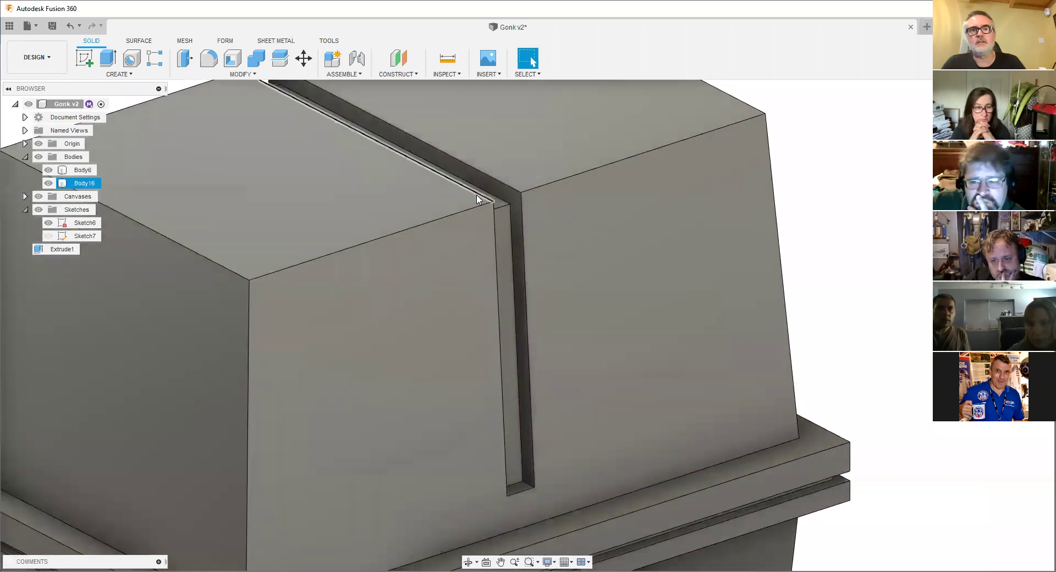
pyautogui.click(514, 263)
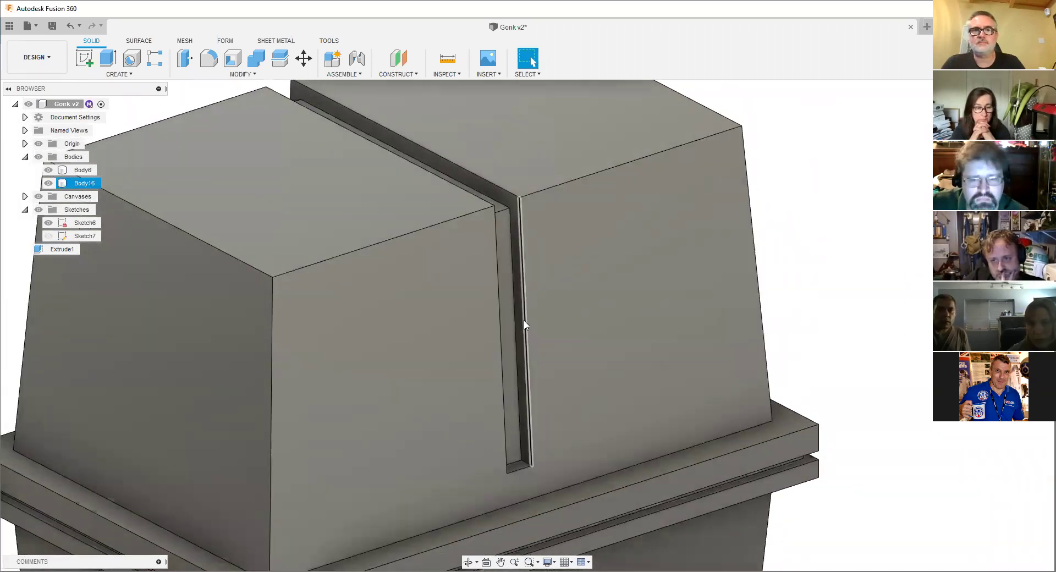
pyautogui.scroll(-5, 523, 325)
pyautogui.keyDown('shift'); pyautogui.moveTo(524, 324); pyautogui.dragTo(469, 308, button='middle'); pyautogui.keyUp('shift')
pyautogui.scroll(2, 469, 313)
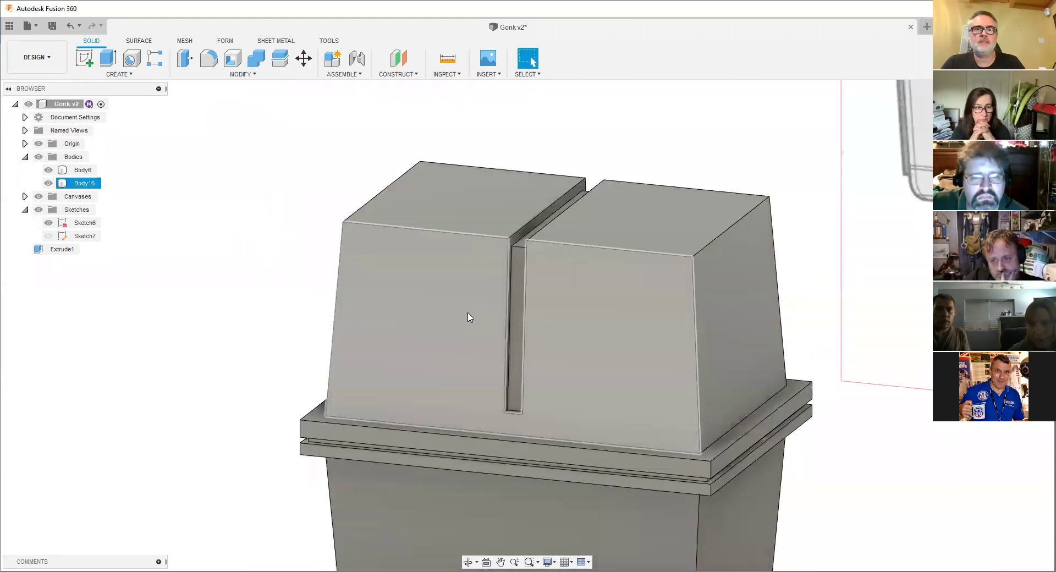
pyautogui.scroll(-3, 469, 317)
pyautogui.scroll(2, 434, 317)
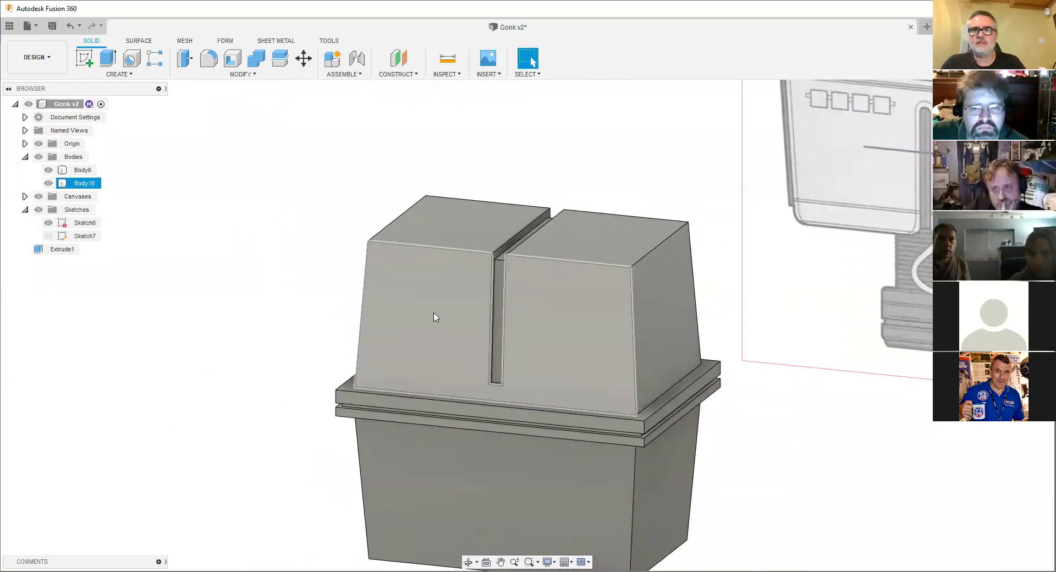
# - Undo the last offset of the groove strip's outer faces
pyautogui.click(374, 222)
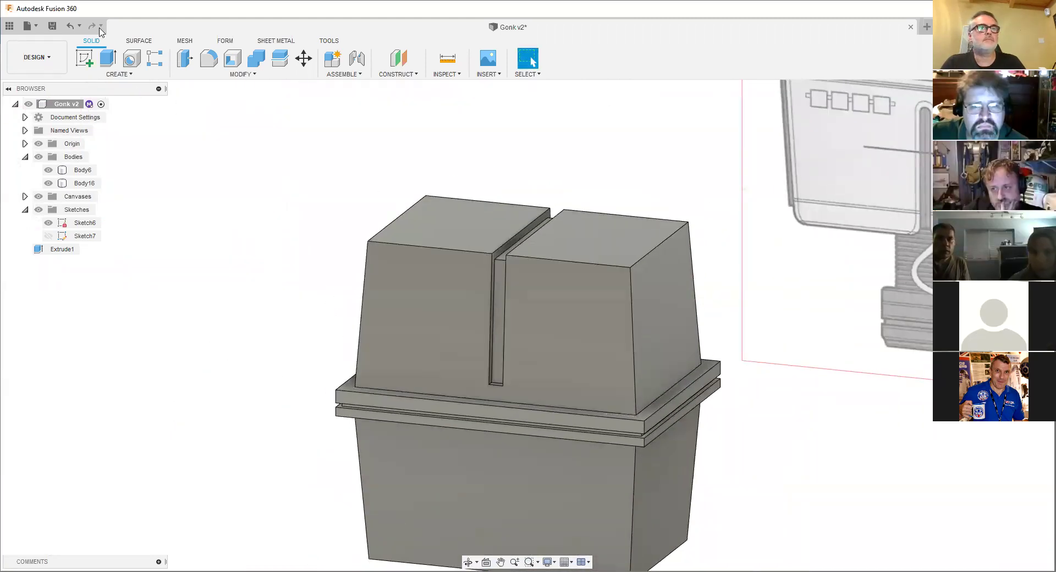
pyautogui.click(70, 27)
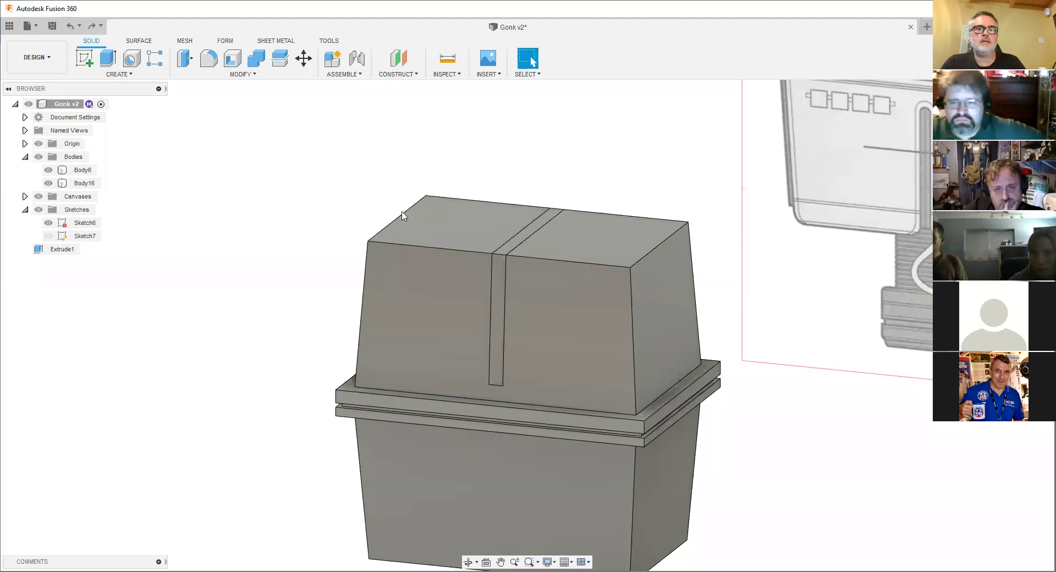
pyautogui.scroll(3, 467, 261)
pyautogui.keyDown('shift'); pyautogui.moveTo(459, 261); pyautogui.dragTo(497, 245, button='middle'); pyautogui.keyUp('shift')
pyautogui.scroll(2, 483, 234)
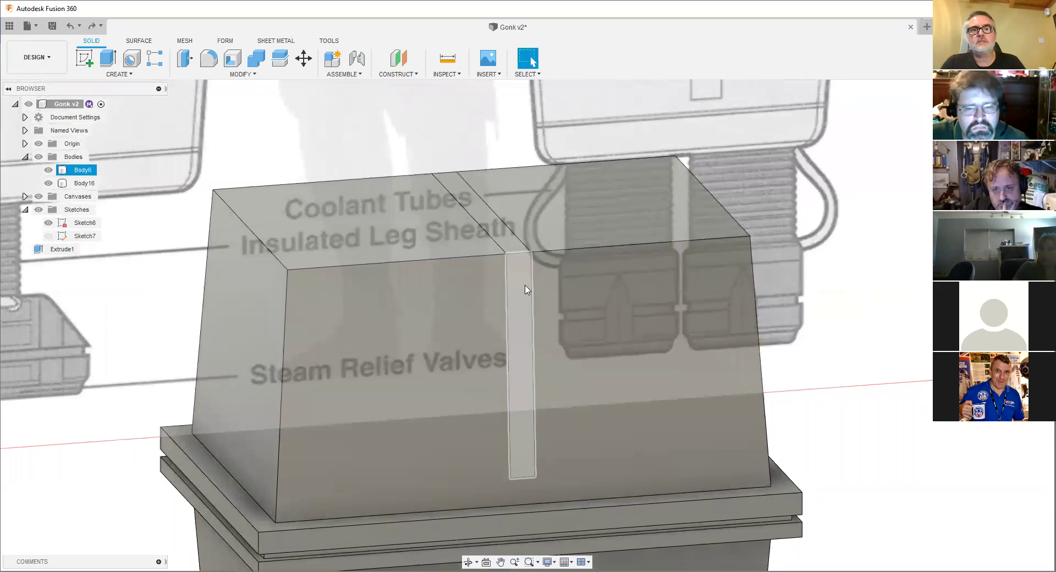
# - Select the strip's top face and both opposite side faces and start a Press Pull offset on them
pyautogui.click(522, 275)
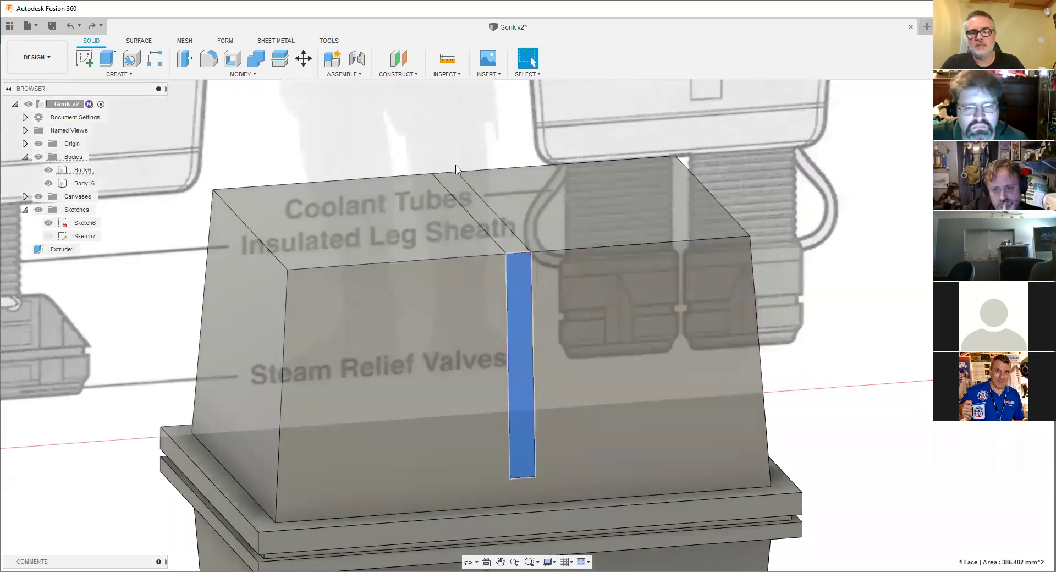
pyautogui.keyDown('ctrl'); pyautogui.click(467, 203); pyautogui.keyUp('ctrl')
pyautogui.keyDown('shift'); pyautogui.moveTo(466, 202); pyautogui.dragTo(309, 304, button='middle'); pyautogui.keyUp('shift')
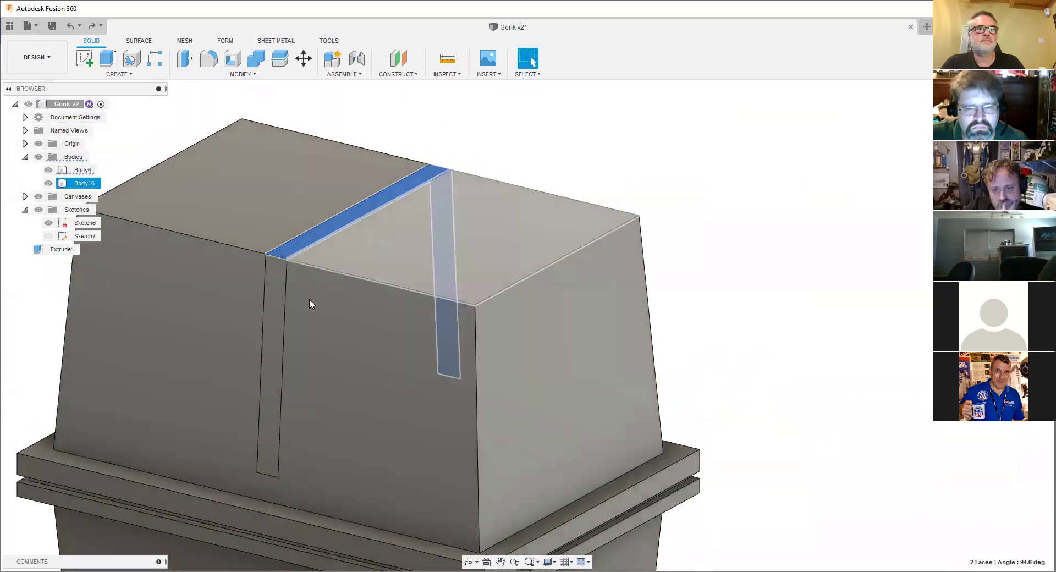
pyautogui.keyDown('ctrl'); pyautogui.click(282, 306); pyautogui.keyUp('ctrl')
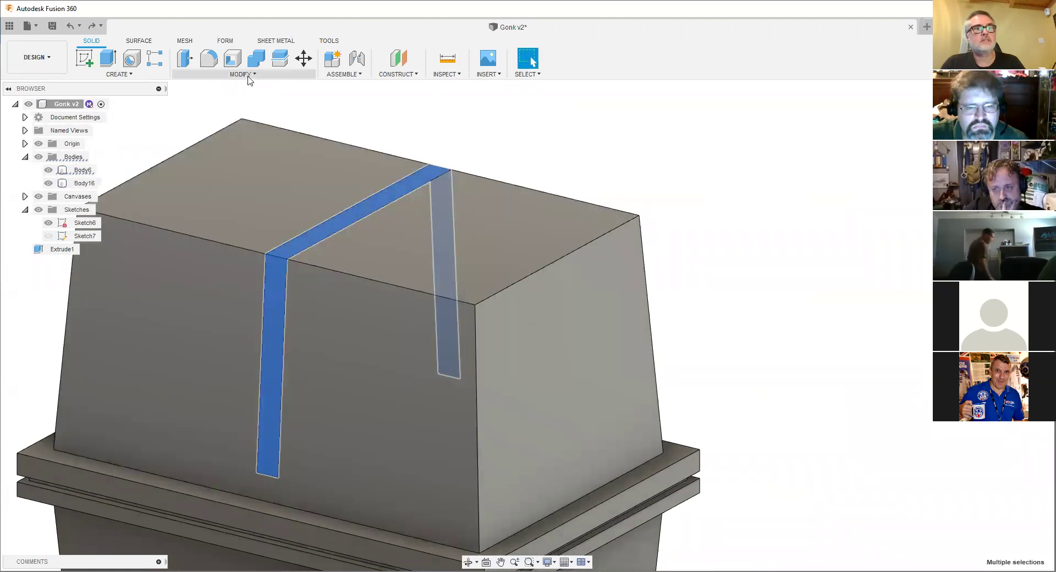
pyautogui.click(248, 80)
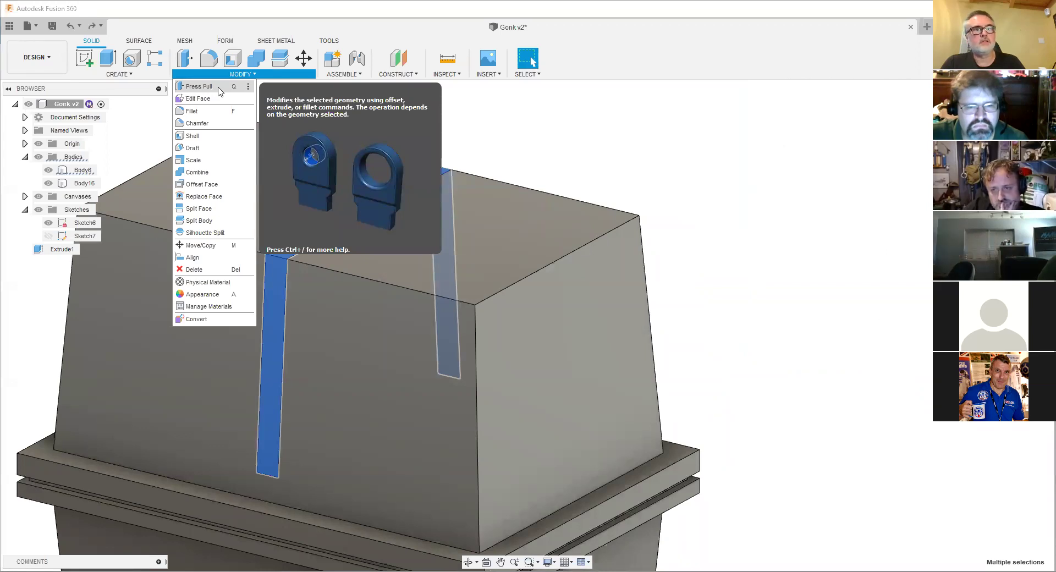
pyautogui.press('q')
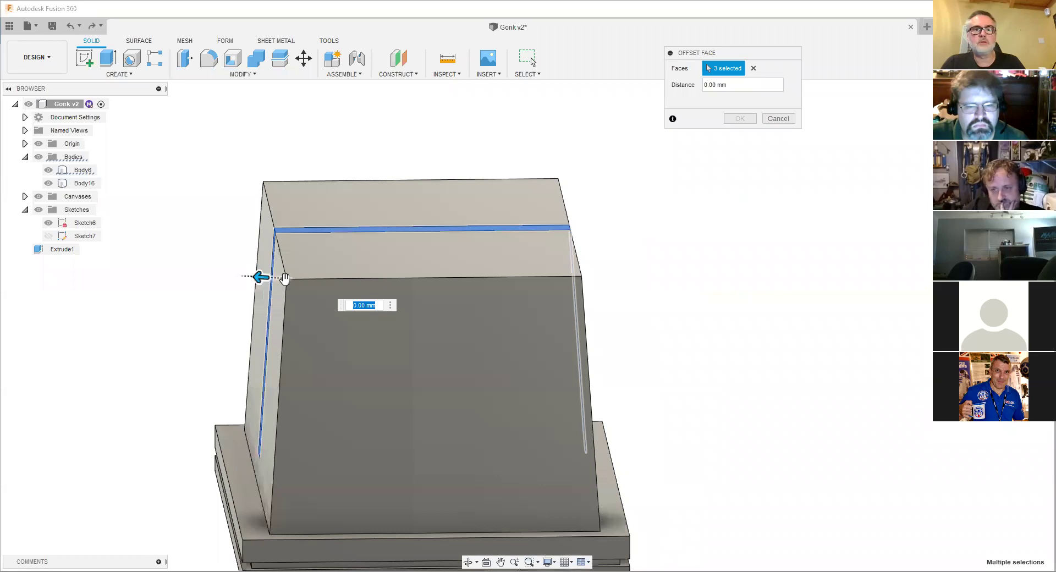
# - Set the three strip faces' offset to -3.5 mm against the canvas and apply it
pyautogui.moveTo(236, 276)
pyautogui.keyDown('shift'); pyautogui.mouseDown(button='middle')
pyautogui.moveTo(207, 269)
pyautogui.moveTo(216, 280)
pyautogui.mouseUp(button='middle'); pyautogui.keyUp('shift')
pyautogui.moveTo(305, 290); pyautogui.dragTo(296, 278)
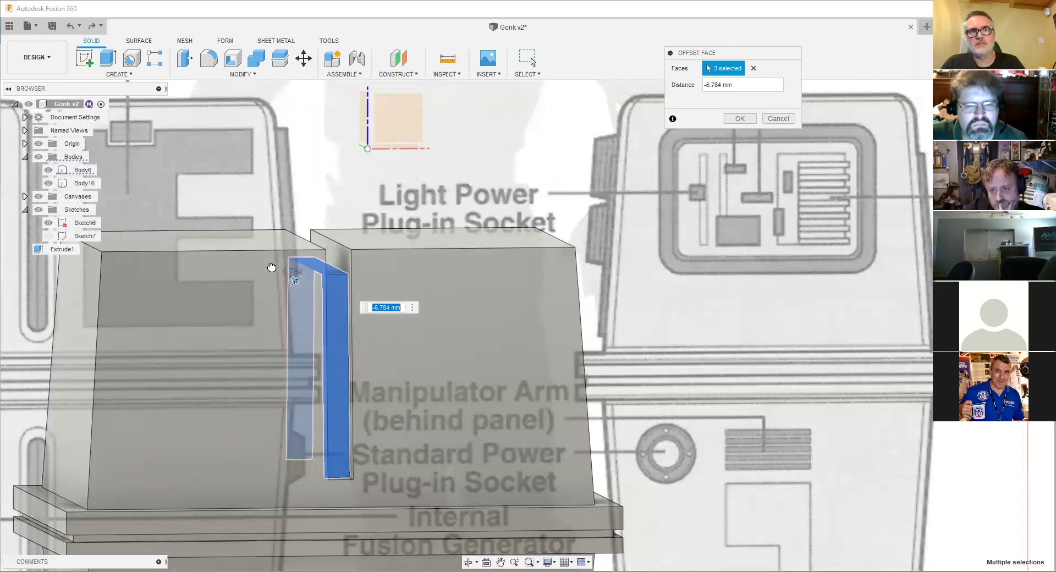
pyautogui.moveTo(291, 278); pyautogui.dragTo(291, 278)
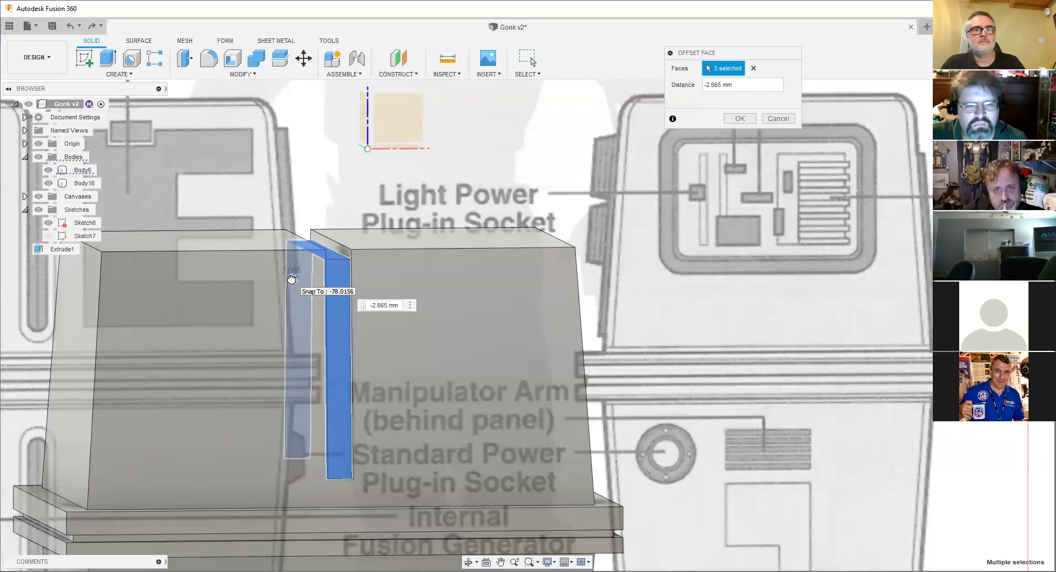
pyautogui.moveTo(291, 279); pyautogui.dragTo(295, 282)
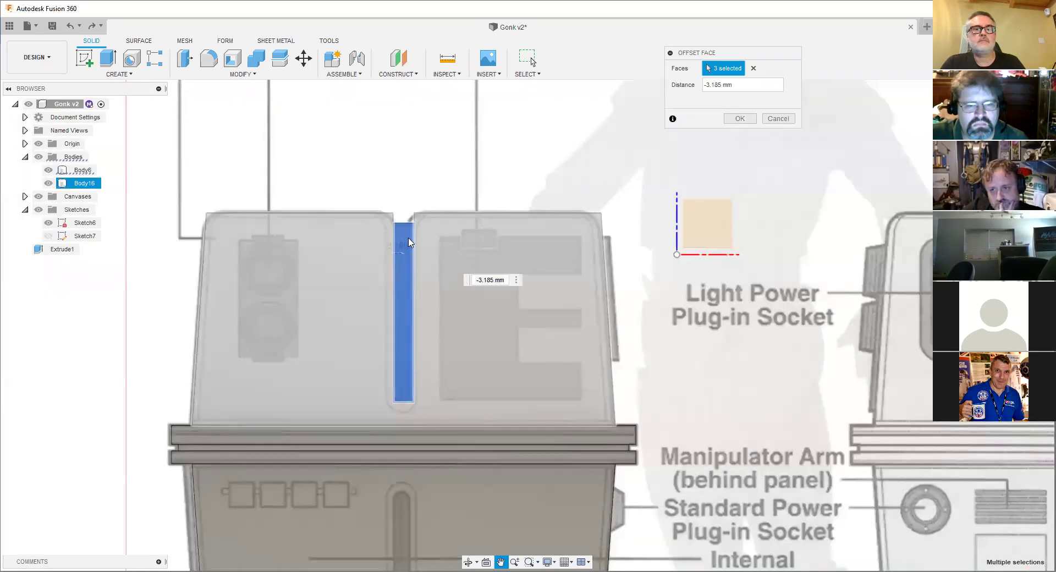
pyautogui.scroll(5, 408, 242)
pyautogui.scroll(2, 417, 179)
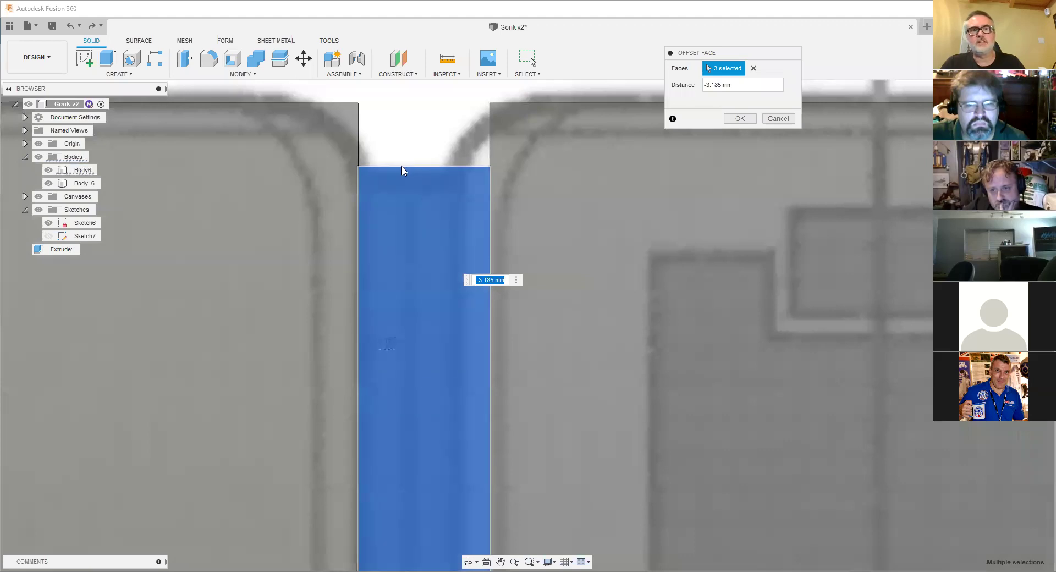
pyautogui.click(479, 280)
pyautogui.write('-3.5')
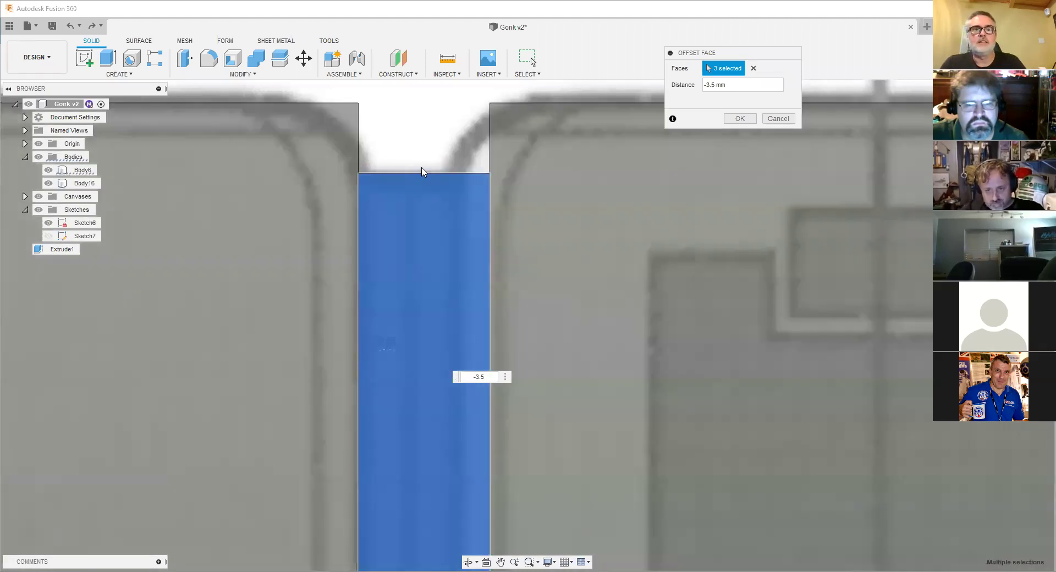
pyautogui.click(739, 119)
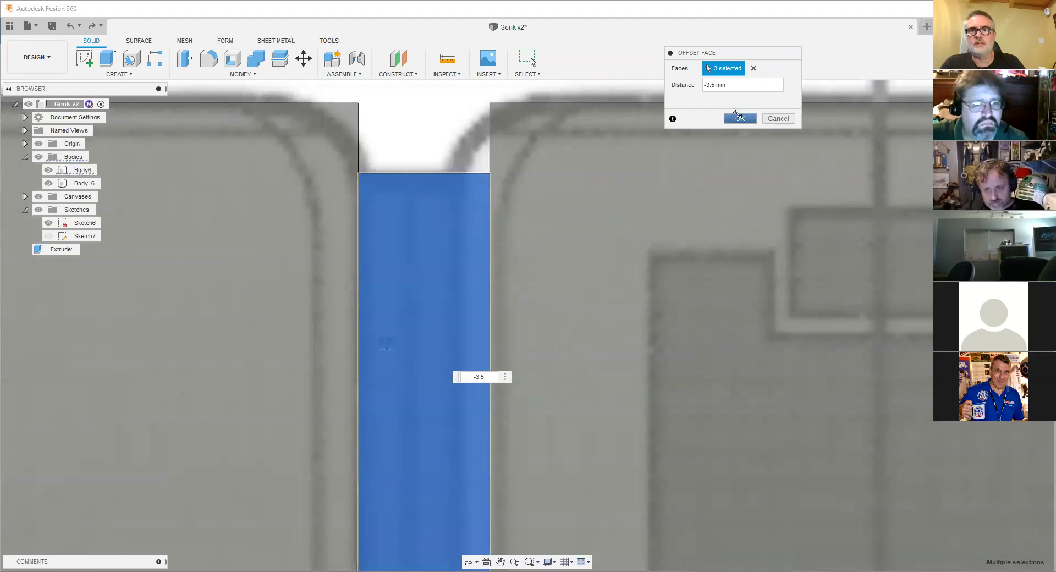
pyautogui.scroll(-8, 474, 186)
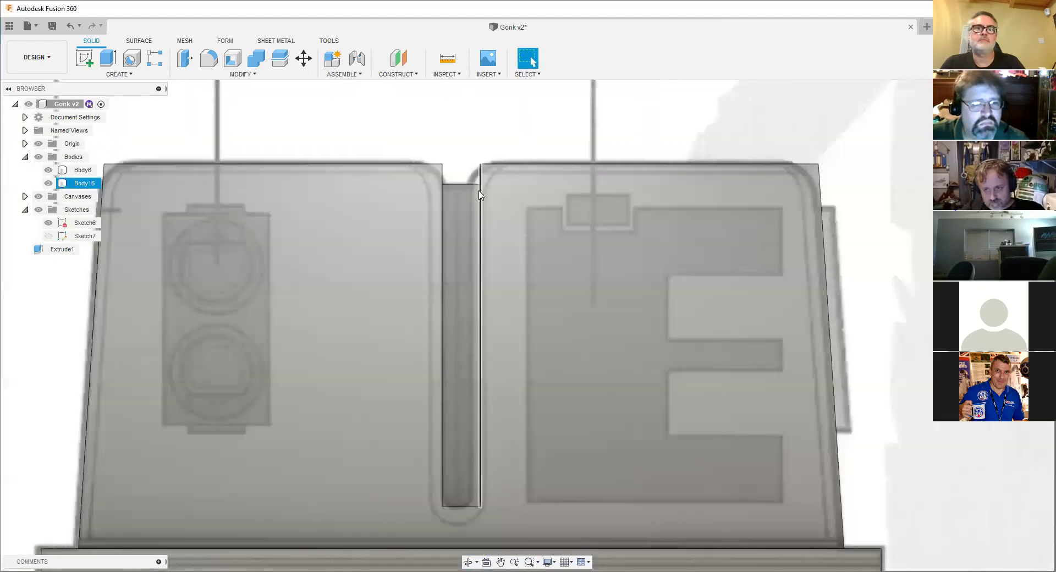
pyautogui.keyDown('shift'); pyautogui.moveTo(502, 205); pyautogui.dragTo(447, 301, button='middle'); pyautogui.keyUp('shift')
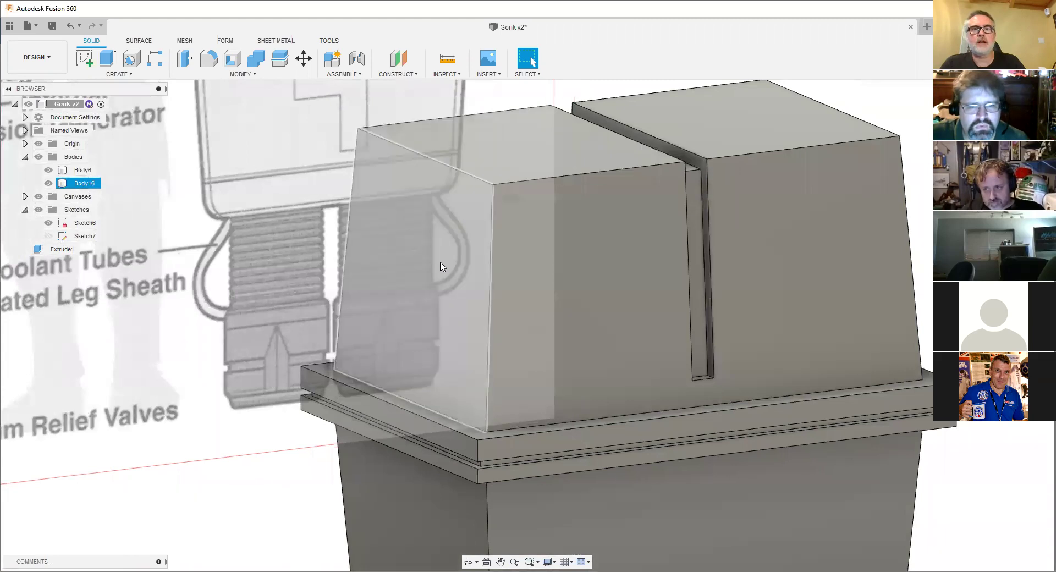
pyautogui.click(383, 255)
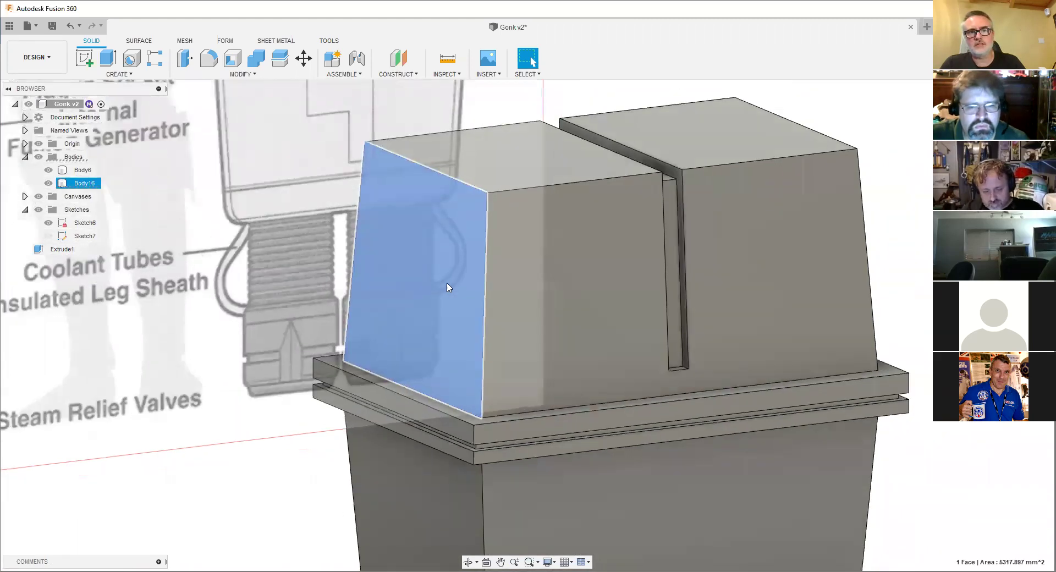
pyautogui.scroll(2, 448, 287)
pyautogui.rightClick(423, 285)
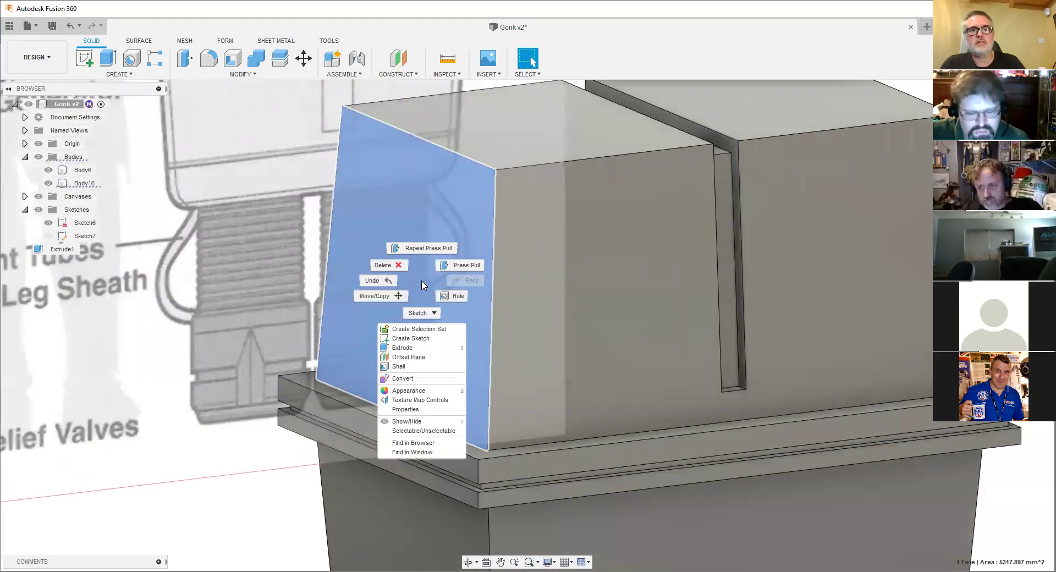
pyautogui.click(461, 269)
pyautogui.press('q')
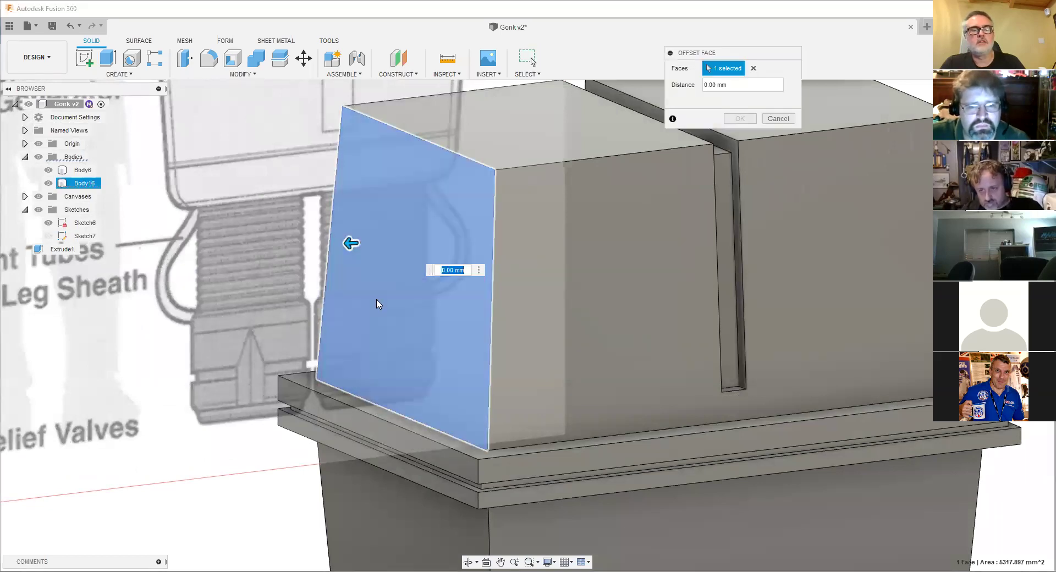
pyautogui.scroll(-2, 385, 305)
pyautogui.keyDown('shift'); pyautogui.moveTo(464, 299); pyautogui.dragTo(472, 309, button='middle'); pyautogui.keyUp('shift')
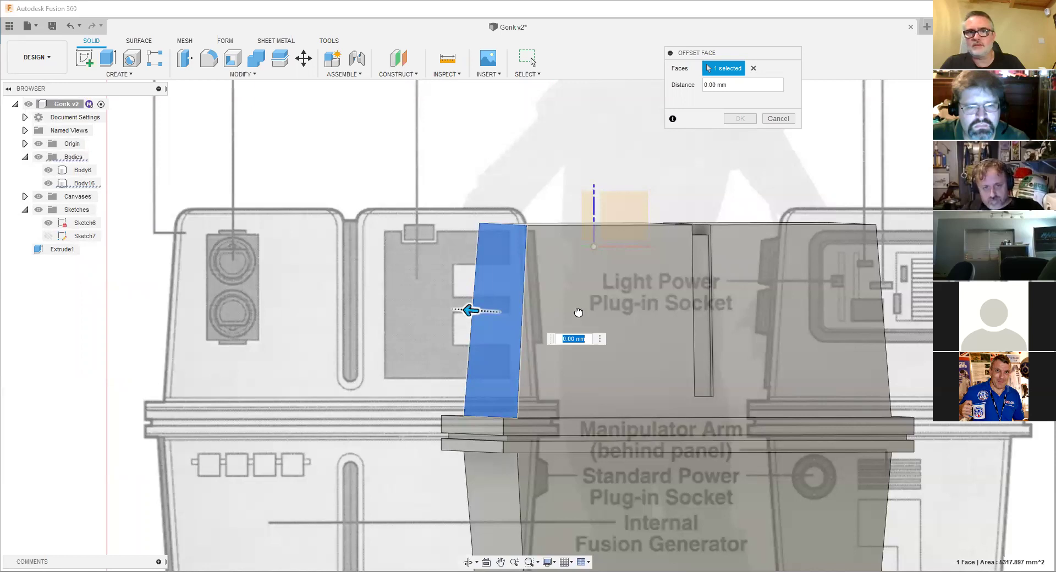
pyautogui.click(778, 120)
# - Create a solid cylinder as a separate body beside the canvas drawing
pyautogui.scroll(-4, 473, 311)
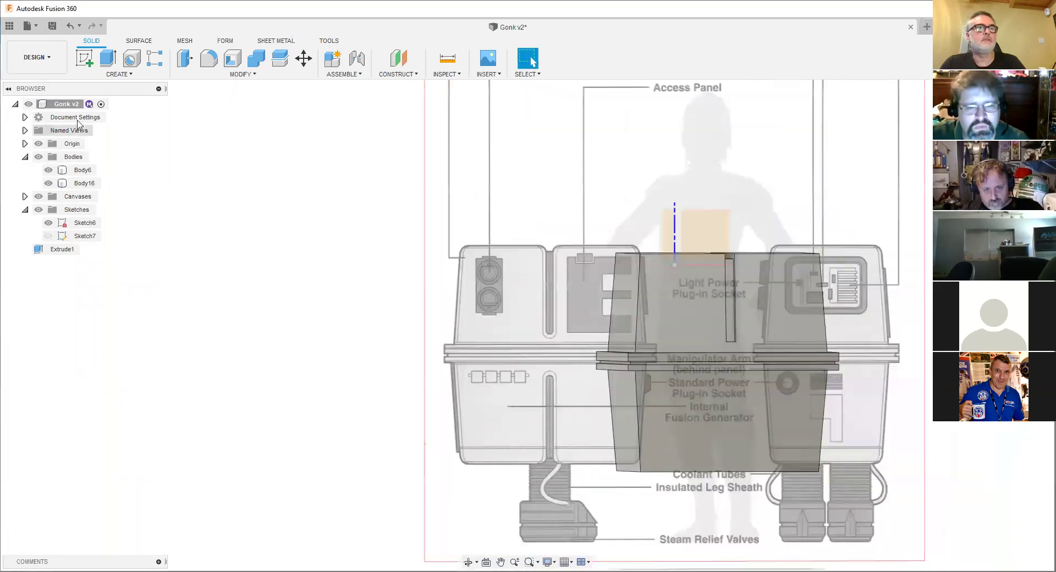
pyautogui.click(119, 74)
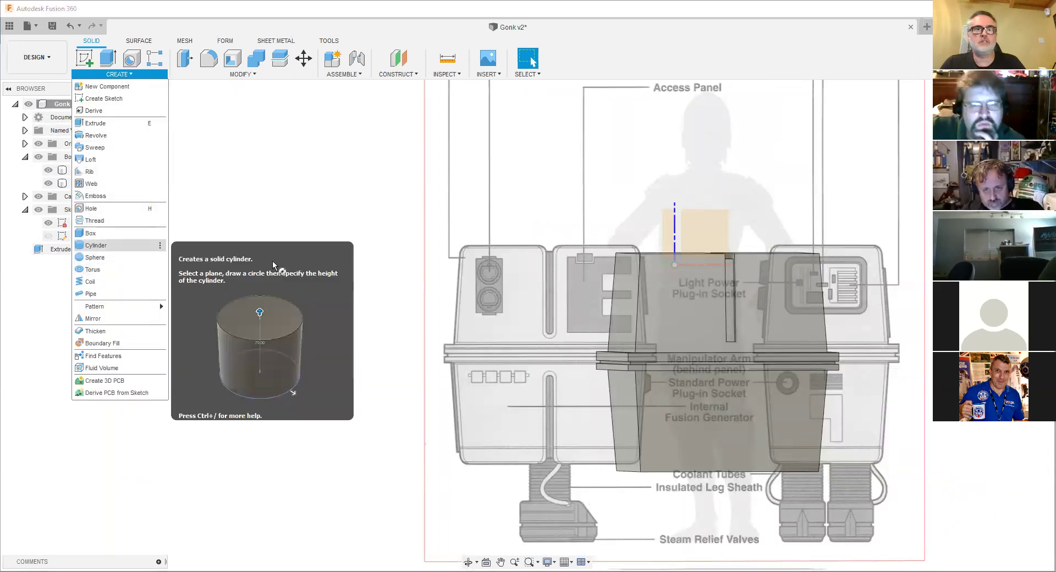
pyautogui.scroll(-3, 462, 207)
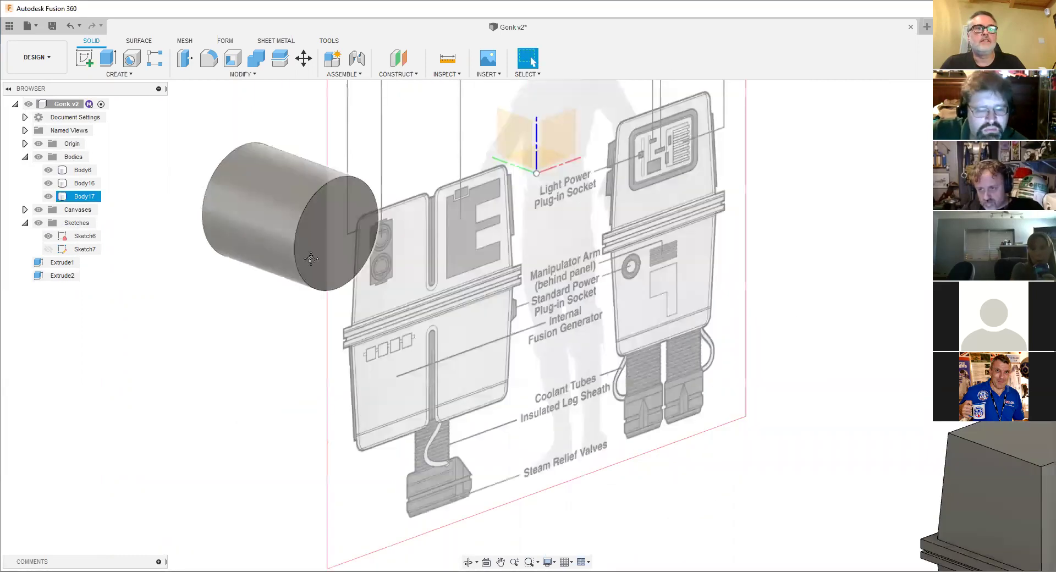
pyautogui.scroll(3, 362, 274)
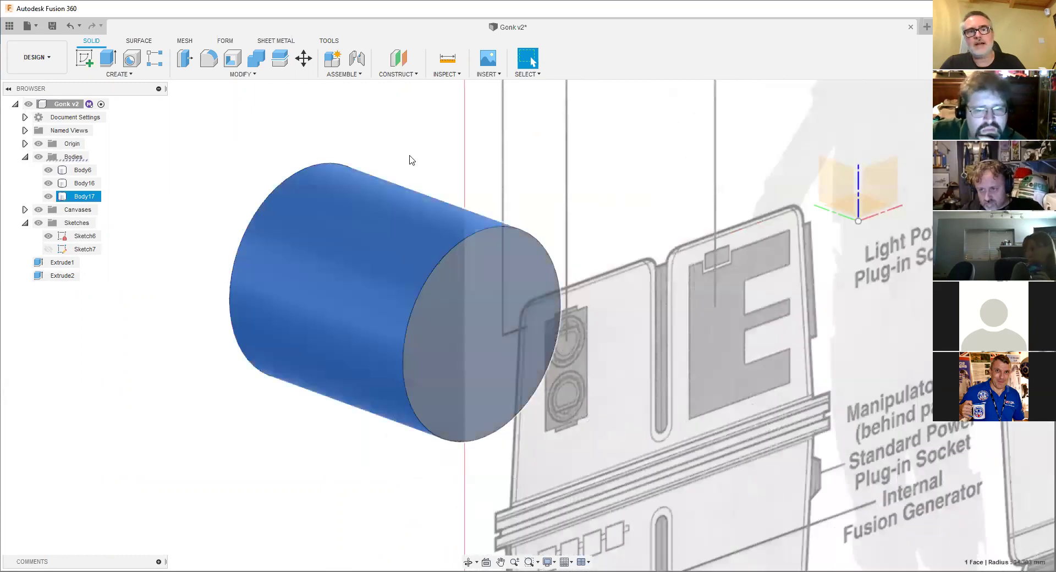
# - Enlarge the cylinder's radius by applying Press Pull to its curved face
pyautogui.click(370, 226)
pyautogui.rightClick(370, 226)
pyautogui.click(394, 209)
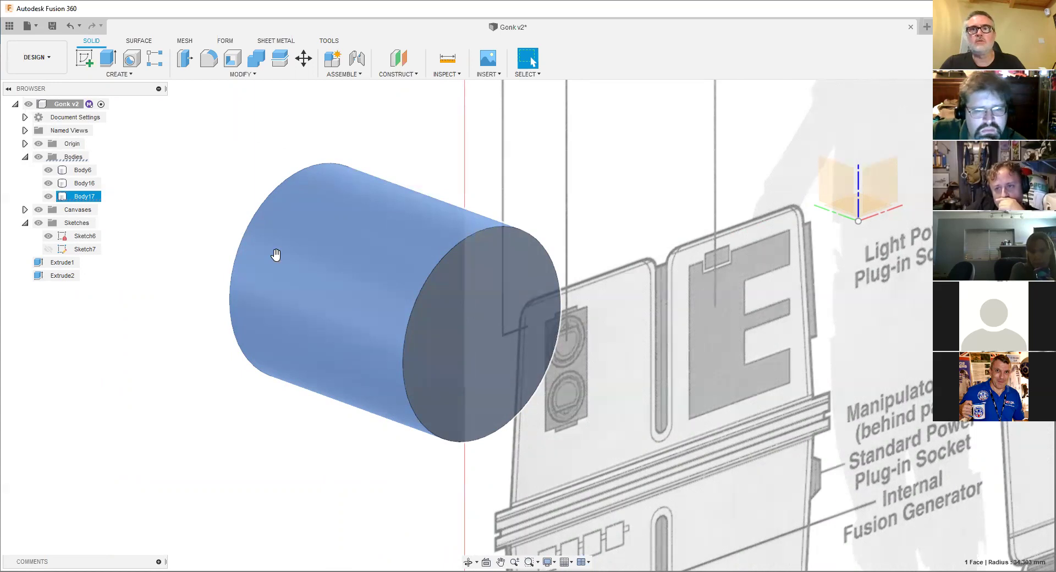
pyautogui.moveTo(276, 255); pyautogui.dragTo(244, 227)
pyautogui.press('Return')
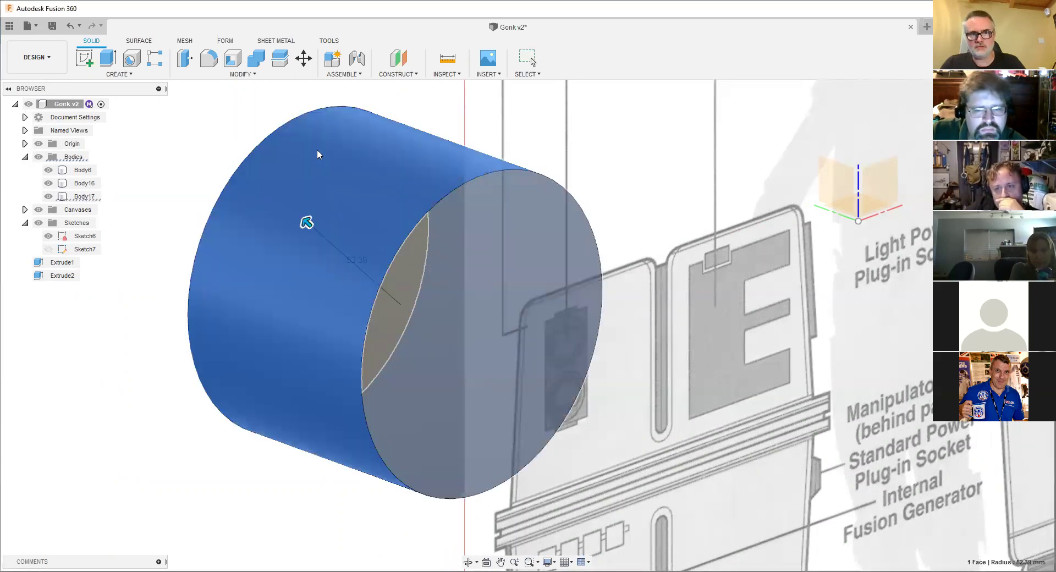
# - Delete the test cylinder body
pyautogui.scroll(-5, 388, 265)
pyautogui.moveTo(389, 265)
pyautogui.keyDown('shift'); pyautogui.mouseDown(button='middle')
pyautogui.moveTo(355, 258)
pyautogui.moveTo(378, 262)
pyautogui.mouseUp(button='middle'); pyautogui.keyUp('shift')
pyautogui.scroll(3, 365, 245)
pyautogui.scroll(-2, 369, 252)
pyautogui.click(271, 235)
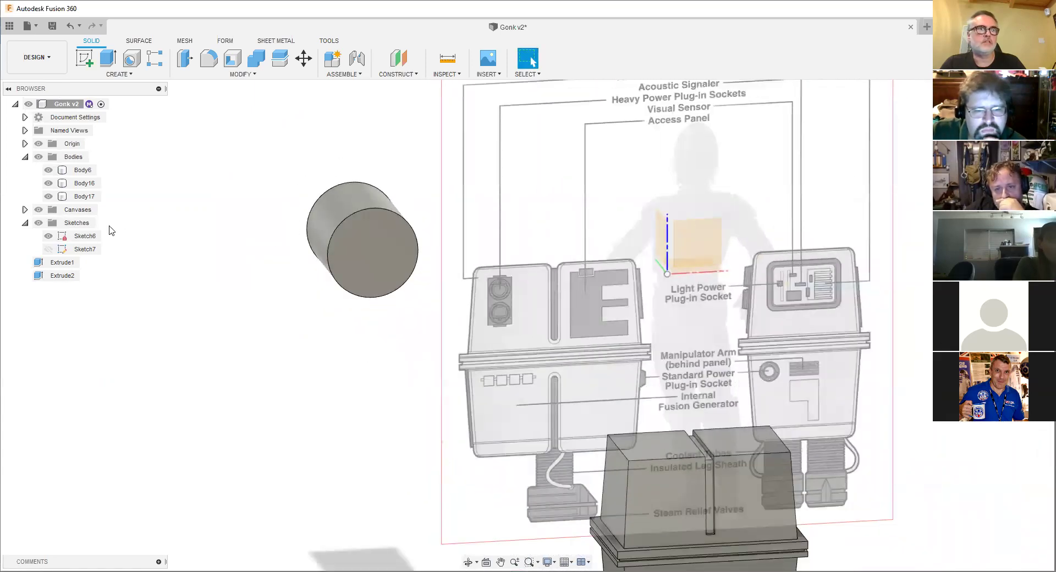
pyautogui.rightClick(84, 196)
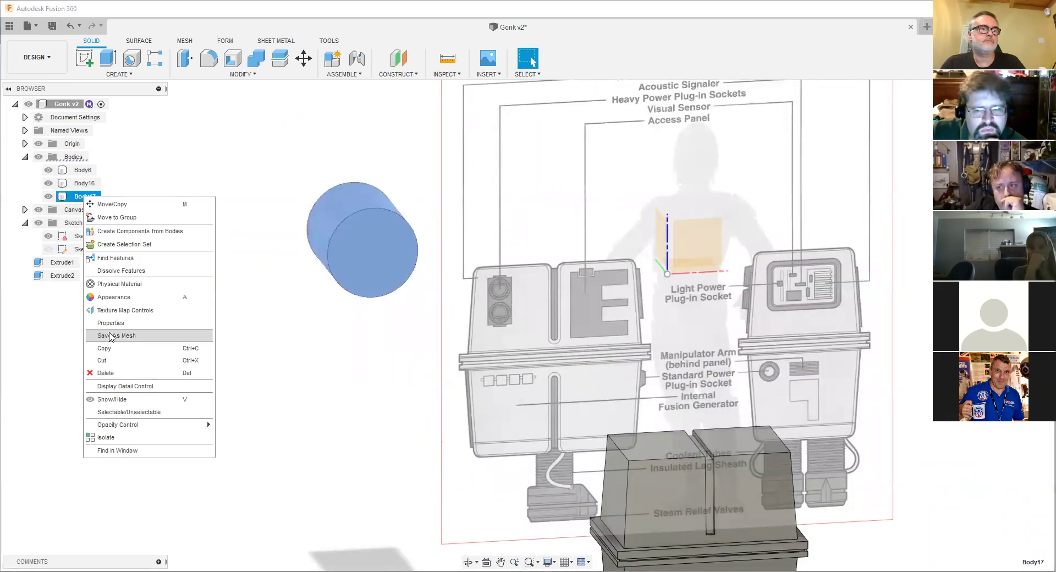
pyautogui.click(114, 377)
# - Start an Extrude on the sloped end face of the upper body
pyautogui.moveTo(598, 477); pyautogui.dragTo(421, 255, button='middle')
pyautogui.scroll(3, 471, 327)
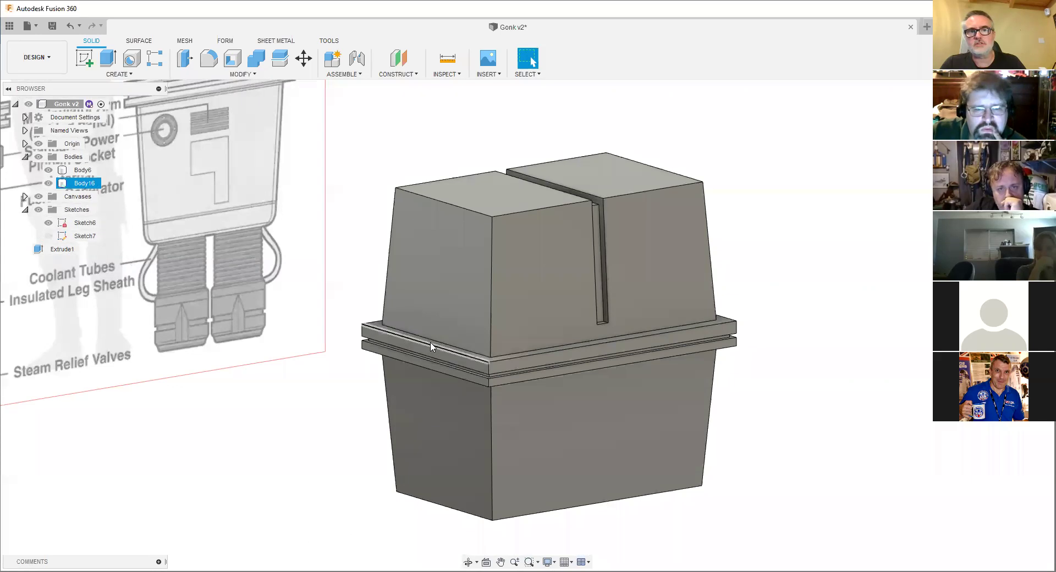
pyautogui.scroll(4, 478, 349)
pyautogui.click(405, 226)
pyautogui.click(242, 76)
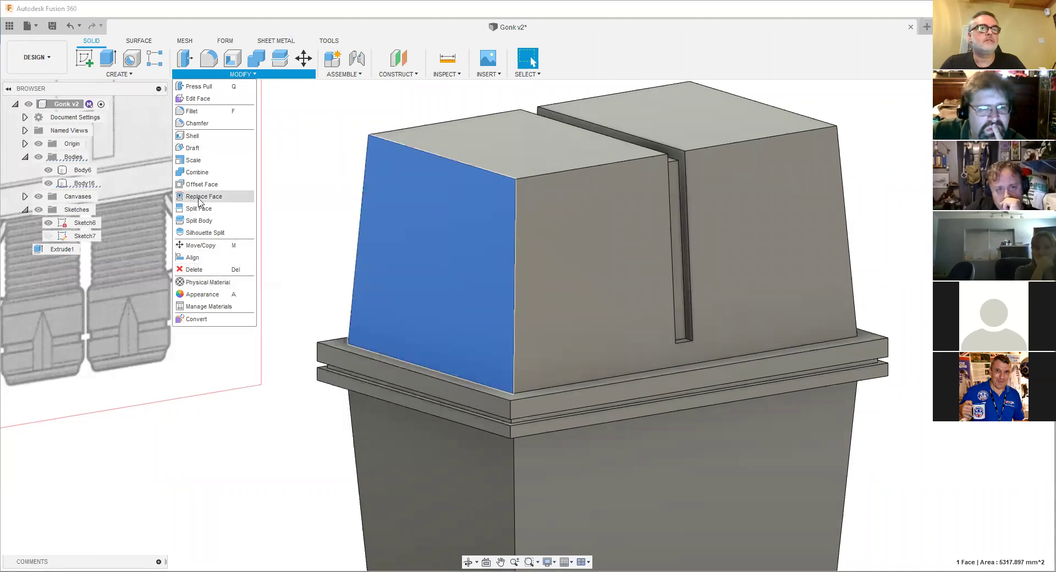
pyautogui.click(127, 75)
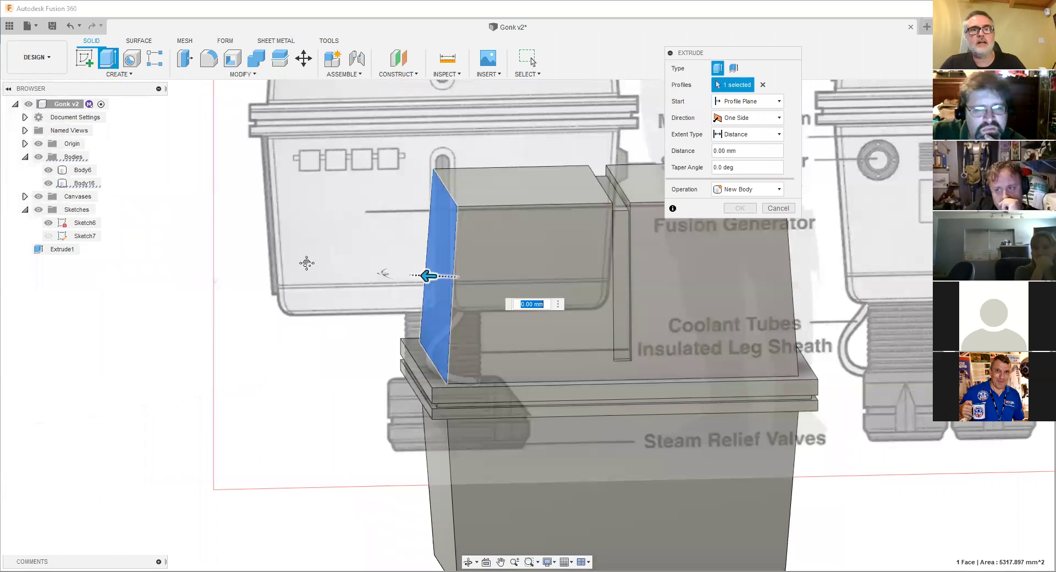
# - Try extruding the upper body's sloped end face outward by about 105 mm with the Join operation
pyautogui.moveTo(423, 275)
pyautogui.mouseDown()
pyautogui.moveTo(426, 289)
pyautogui.moveTo(432, 278)
pyautogui.mouseUp()
pyautogui.moveTo(330, 219)
pyautogui.keyDown('shift'); pyautogui.mouseDown(button='middle')
pyautogui.moveTo(349, 229)
pyautogui.moveTo(340, 233)
pyautogui.mouseUp(button='middle'); pyautogui.keyUp('shift')
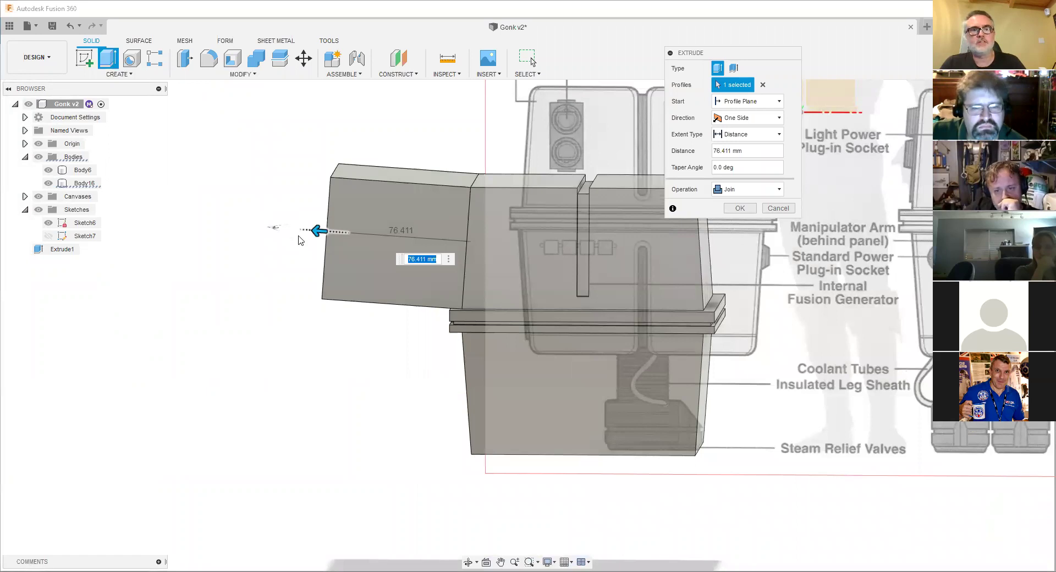
pyautogui.moveTo(319, 230); pyautogui.dragTo(266, 227)
pyautogui.scroll(3, 311, 252)
pyautogui.keyDown('shift'); pyautogui.moveTo(312, 252); pyautogui.dragTo(319, 226, button='middle'); pyautogui.keyUp('shift')
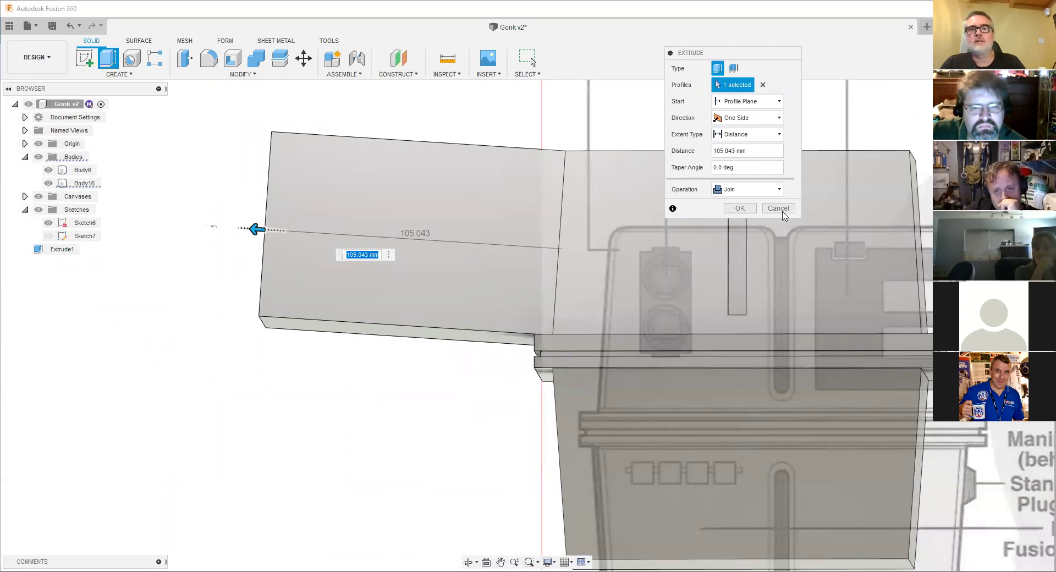
pyautogui.press('Escape')
pyautogui.rightClick(520, 229)
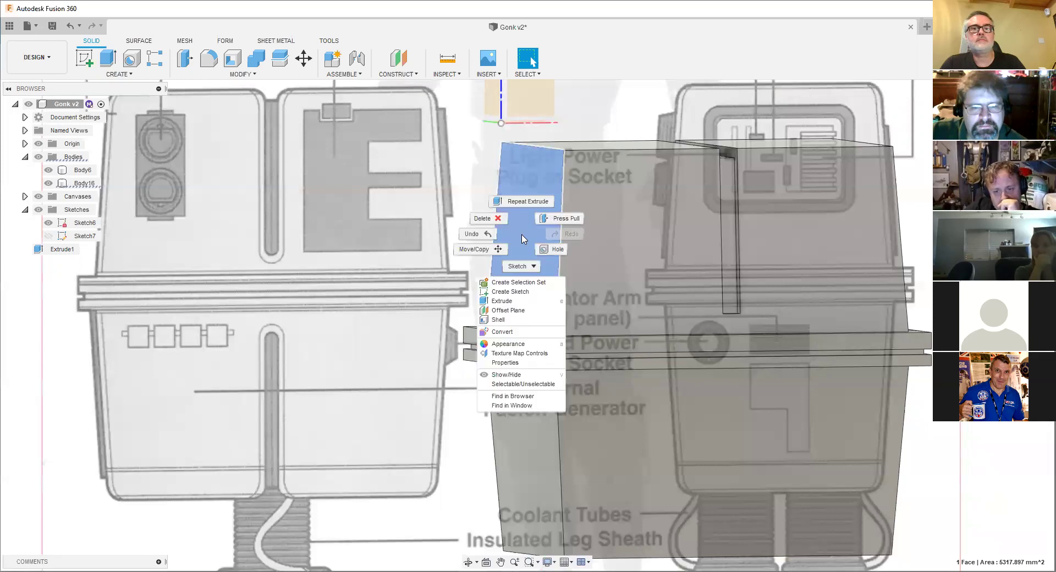
pyautogui.press('Escape')
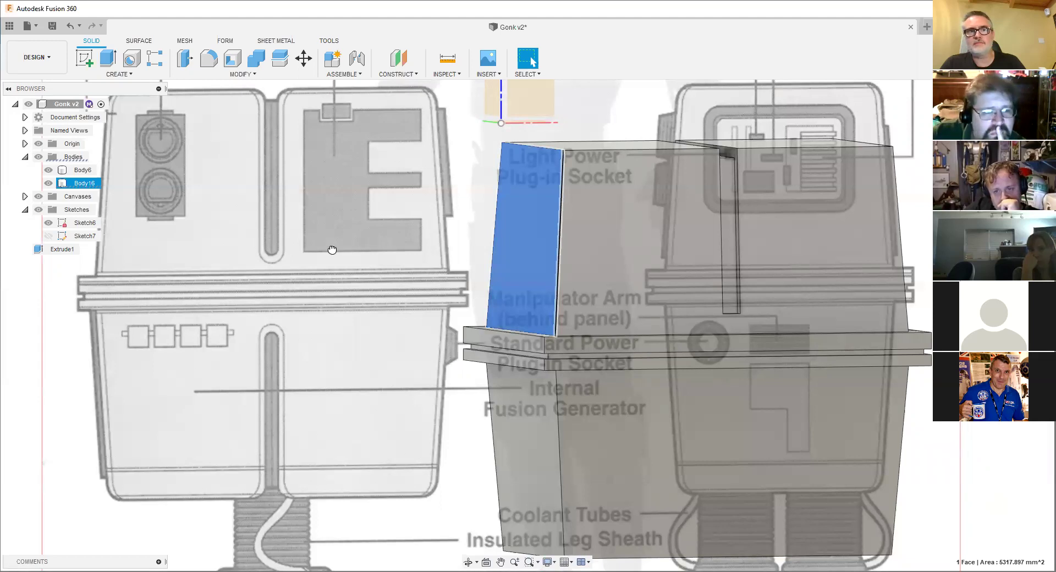
# - Try offsetting the upper body's sloped end face outward by about 58 mm with Press Pull
pyautogui.press('q')
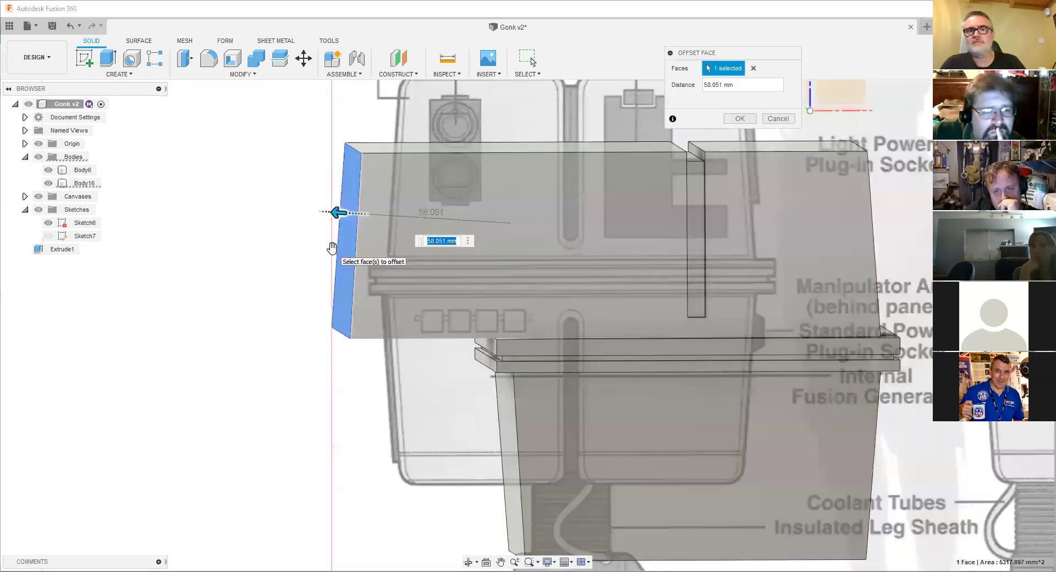
pyautogui.scroll(2, 332, 245)
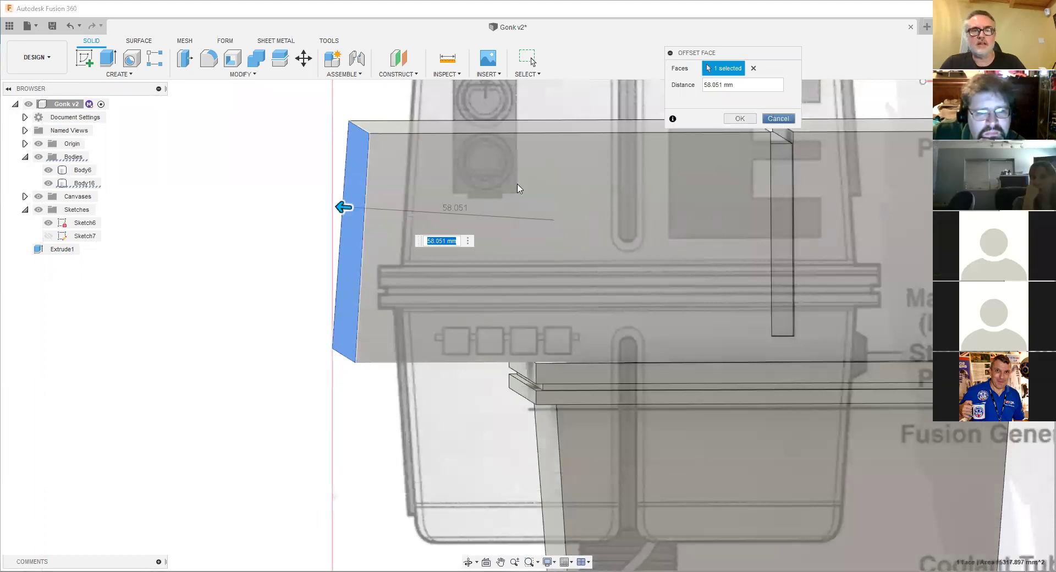
pyautogui.press('Escape')
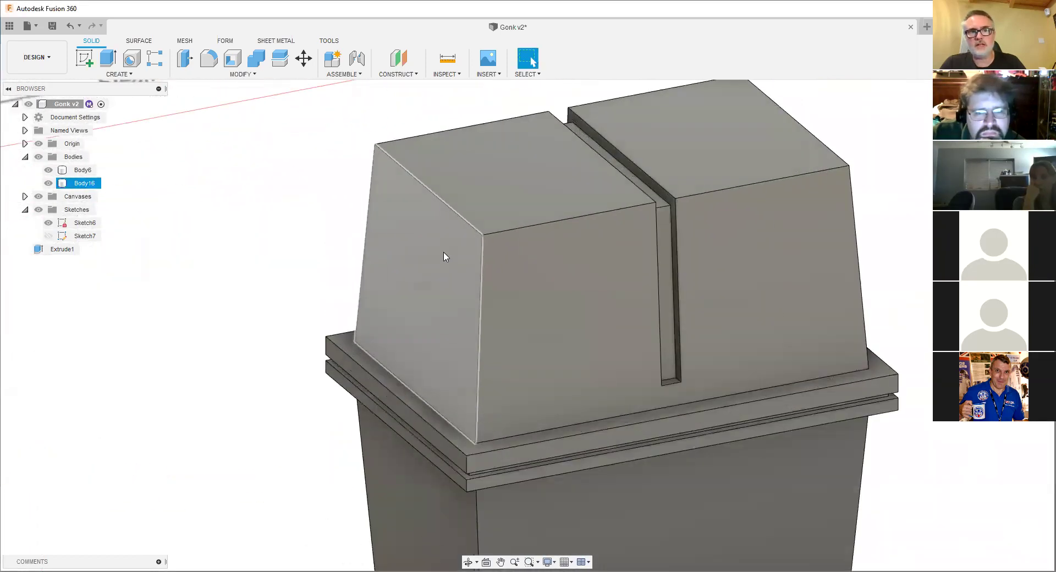
# - Examine the recessed central groove and its inner faces from several angles and against the reference canvas
pyautogui.moveTo(446, 257)
pyautogui.keyDown('shift'); pyautogui.mouseDown(button='middle')
pyautogui.moveTo(424, 235)
pyautogui.moveTo(408, 245)
pyautogui.moveTo(434, 252)
pyautogui.moveTo(429, 245)
pyautogui.mouseUp(button='middle'); pyautogui.keyUp('shift')
pyautogui.scroll(-3, 587, 285)
pyautogui.keyDown('shift'); pyautogui.moveTo(538, 270); pyautogui.dragTo(491, 259, button='middle'); pyautogui.keyUp('shift')
pyautogui.scroll(3, 652, 208)
pyautogui.moveTo(653, 208); pyautogui.dragTo(614, 201, button='middle')
pyautogui.scroll(-1, 584, 231)
pyautogui.scroll(3, 586, 232)
pyautogui.keyDown('shift'); pyautogui.moveTo(586, 233); pyautogui.dragTo(770, 168, button='middle'); pyautogui.keyUp('shift')
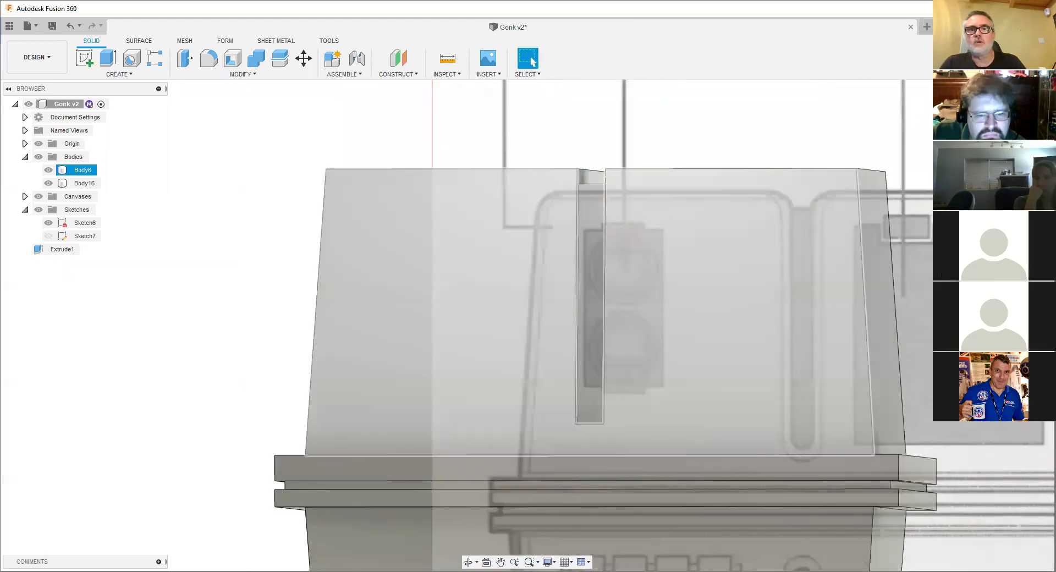
pyautogui.scroll(-5, 348, 266)
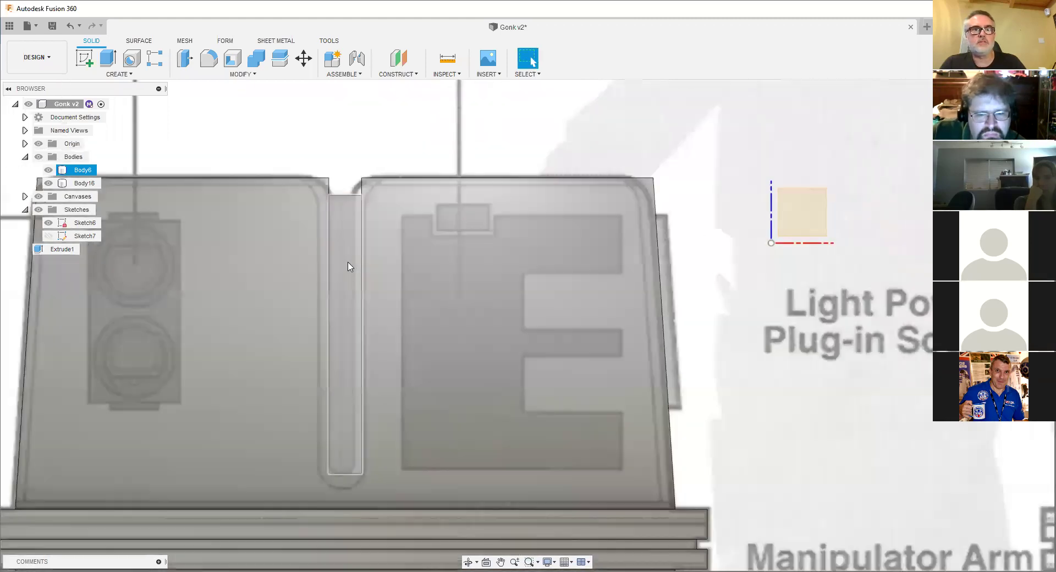
pyautogui.keyDown('shift'); pyautogui.moveTo(349, 266); pyautogui.dragTo(440, 380, button='middle'); pyautogui.keyUp('shift')
pyautogui.click(496, 314)
pyautogui.scroll(5, 660, 346)
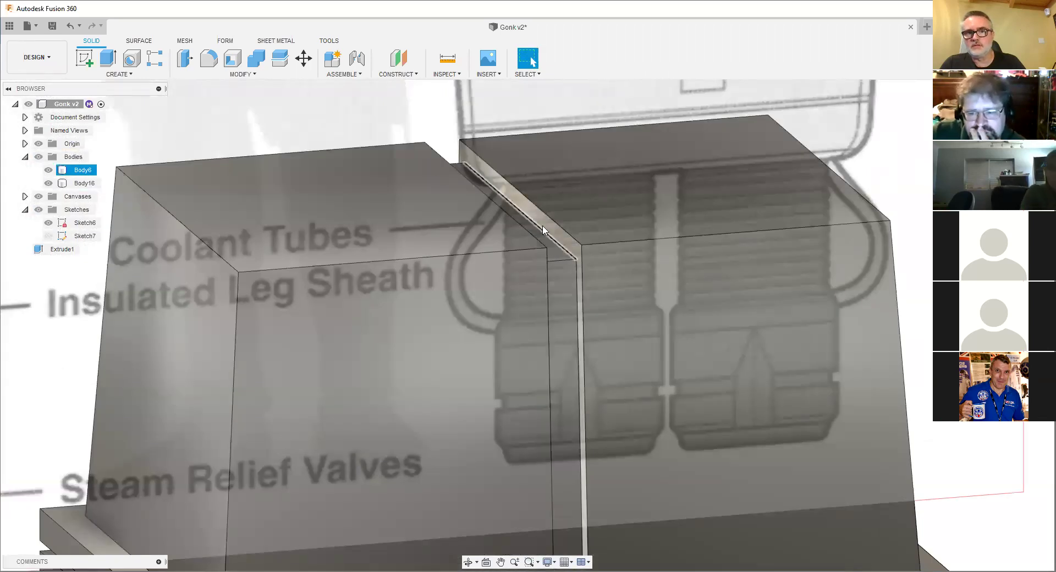
pyautogui.scroll(-3, 555, 305)
pyautogui.moveTo(548, 297)
pyautogui.keyDown('shift'); pyautogui.mouseDown(button='middle')
pyautogui.moveTo(570, 283)
pyautogui.moveTo(557, 293)
pyautogui.mouseUp(button='middle'); pyautogui.keyUp('shift')
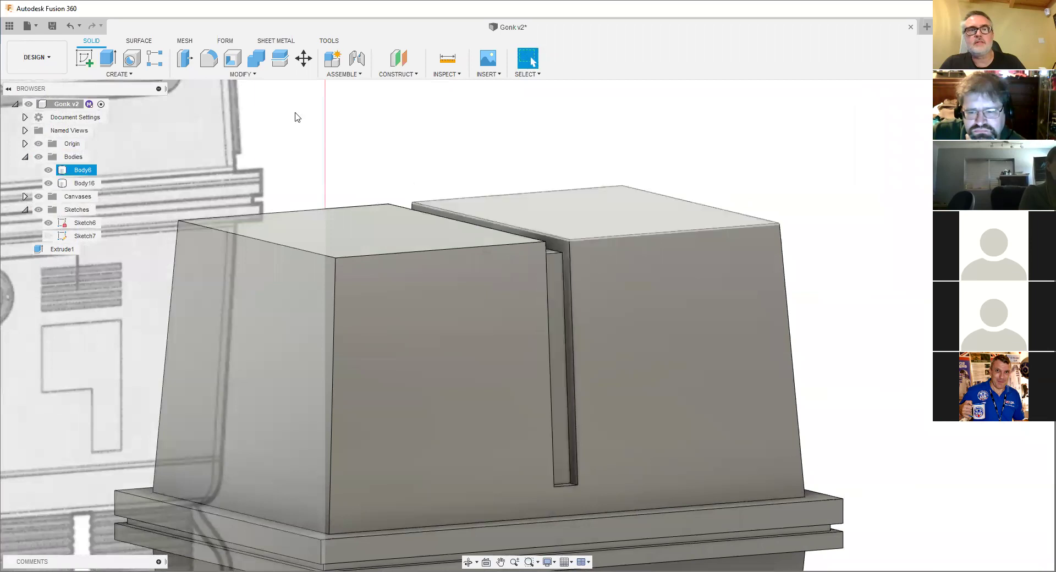
pyautogui.scroll(2, 556, 285)
# - Try an Extrude cut of -94.94 mm from the groove's recessed vertical face through the upper body
pyautogui.click(555, 285)
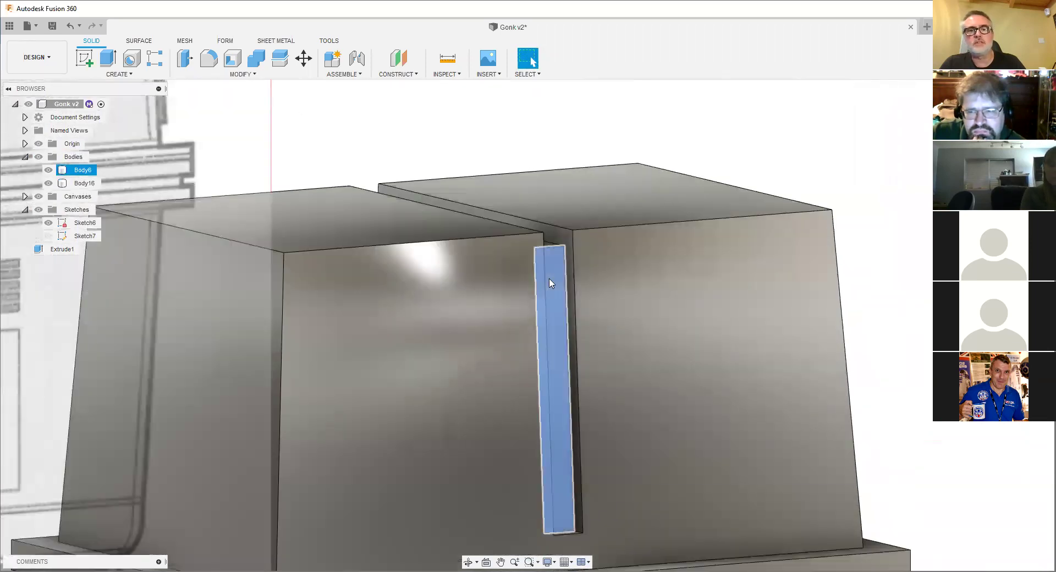
pyautogui.rightClick(555, 285)
pyautogui.click(536, 346)
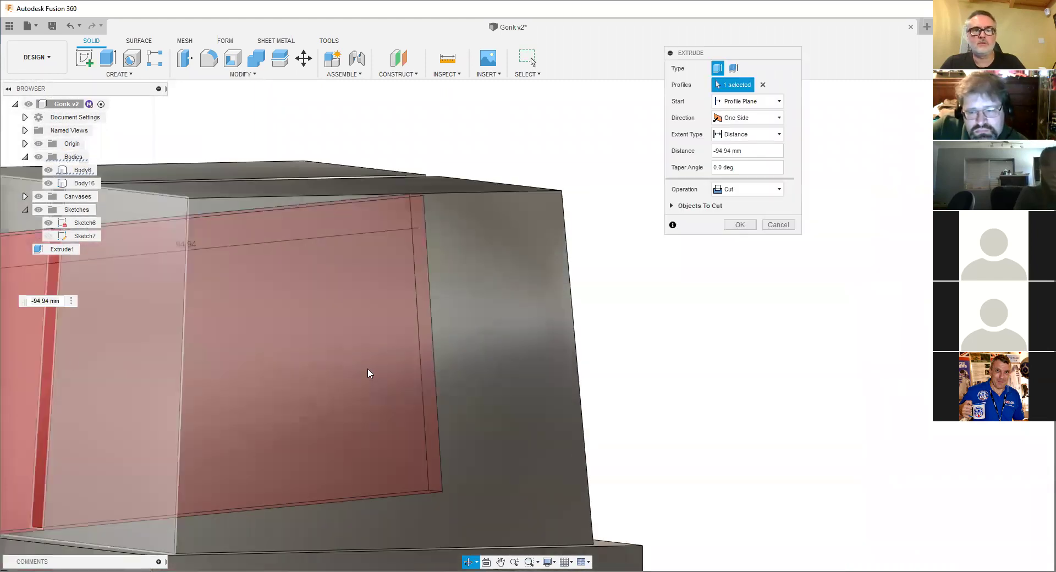
pyautogui.moveTo(367, 368); pyautogui.dragTo(431, 424, button='middle')
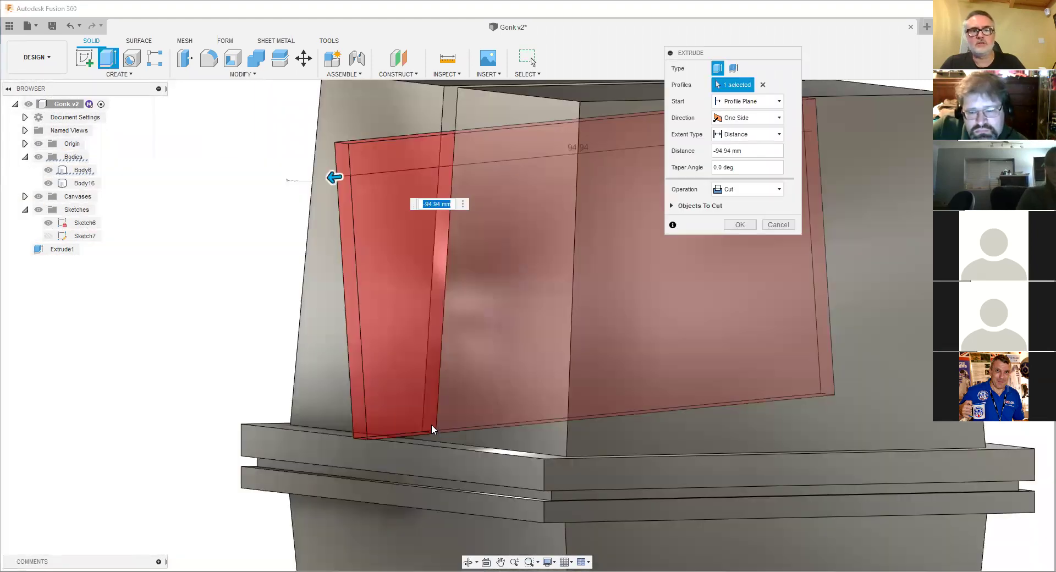
pyautogui.scroll(-3, 461, 431)
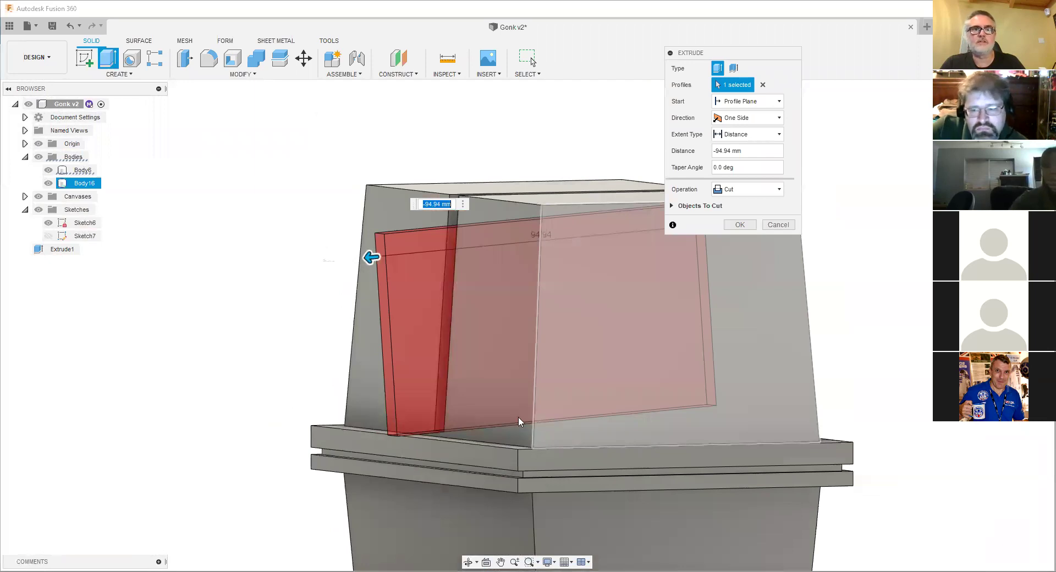
pyautogui.keyDown('shift'); pyautogui.moveTo(518, 416); pyautogui.dragTo(257, 396, button='middle'); pyautogui.keyUp('shift')
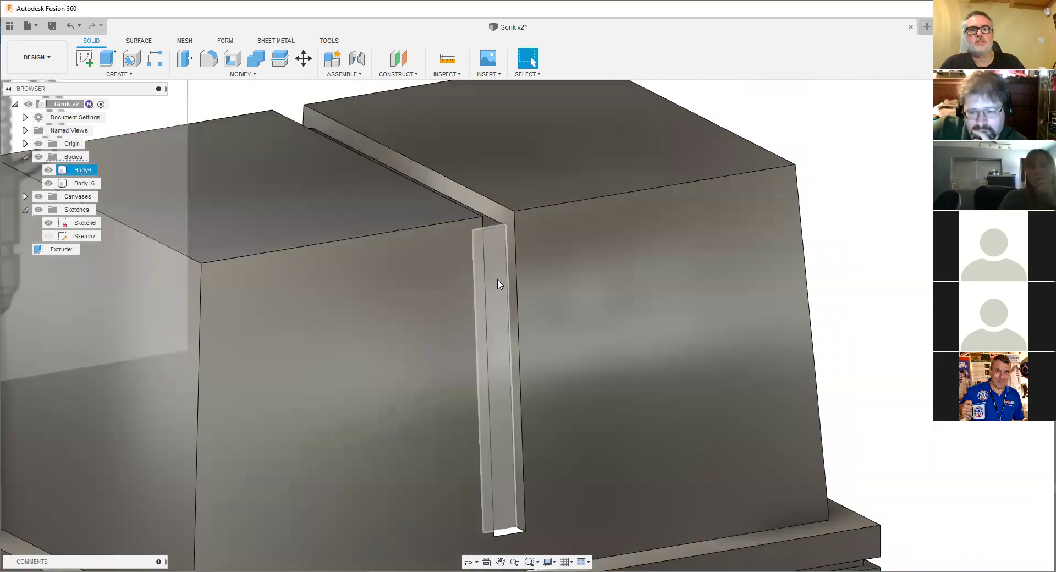
# - Inspect the upper body's groove face and top surfaces from several sides beside the canvas
pyautogui.rightClick(490, 270)
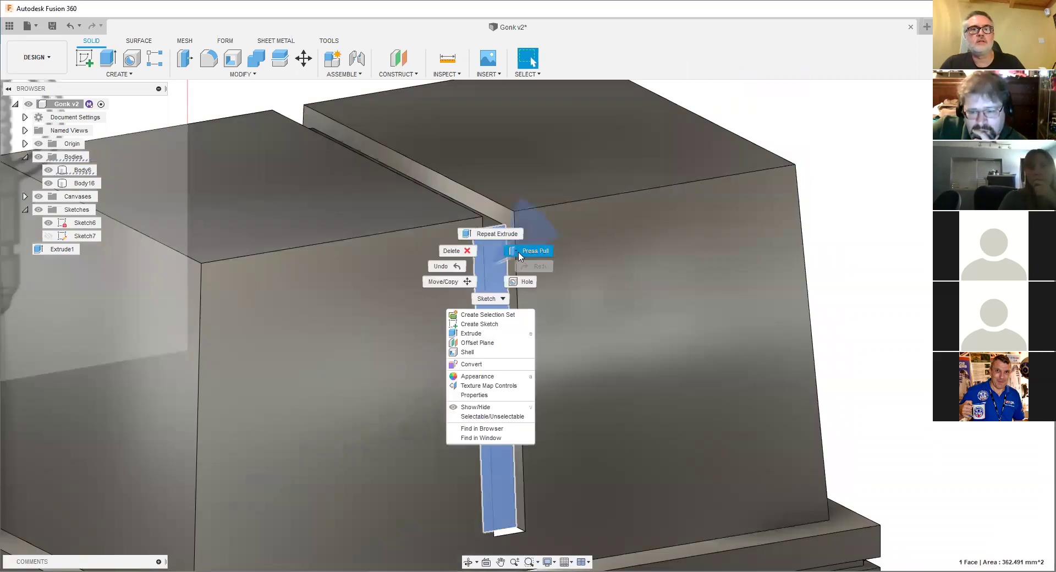
pyautogui.click(490, 269)
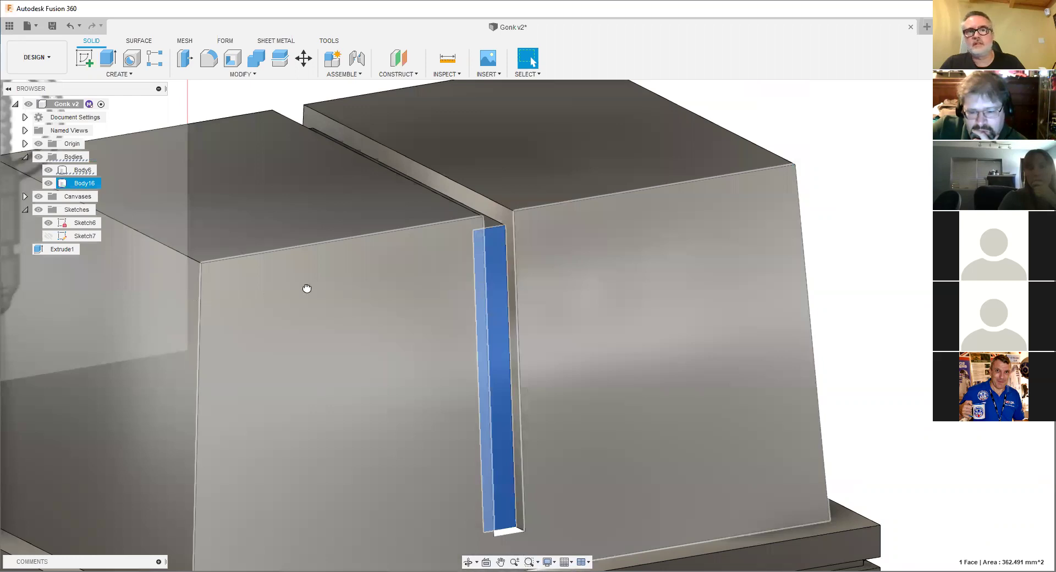
pyautogui.scroll(-5, 779, 120)
pyautogui.keyDown('shift'); pyautogui.moveTo(538, 276); pyautogui.dragTo(450, 286, button='middle'); pyautogui.keyUp('shift')
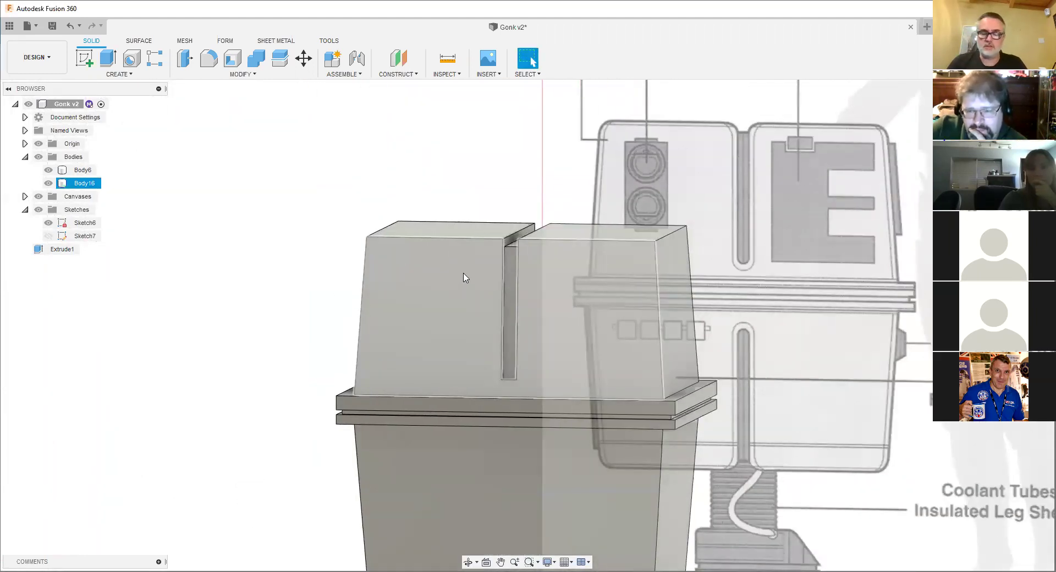
pyautogui.moveTo(463, 277)
pyautogui.keyDown('shift'); pyautogui.mouseDown(button='middle')
pyautogui.moveTo(455, 278)
pyautogui.moveTo(486, 308)
pyautogui.moveTo(473, 316)
pyautogui.moveTo(413, 290)
pyautogui.mouseUp(button='middle'); pyautogui.keyUp('shift')
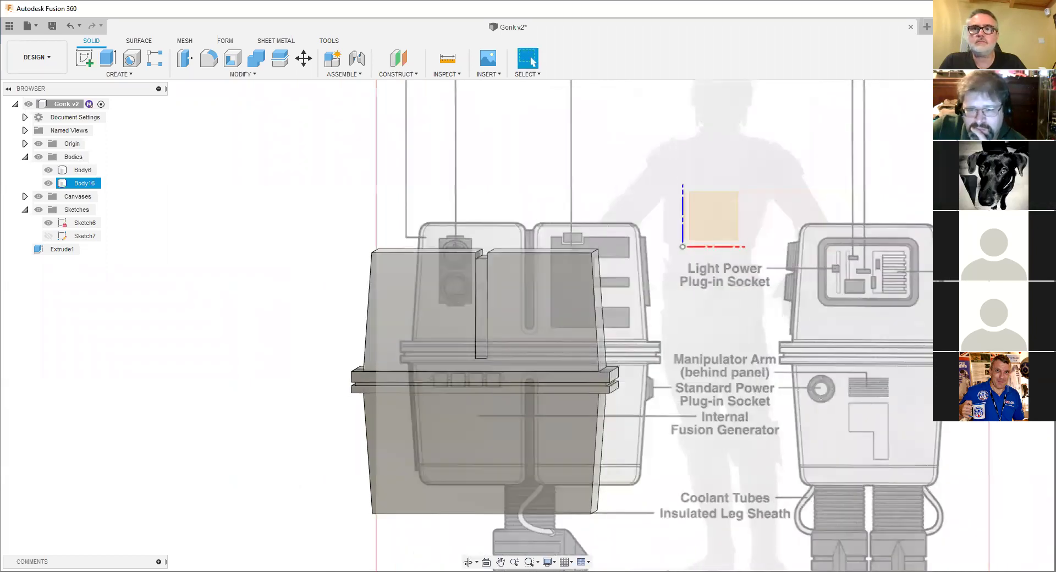
pyautogui.press('Escape')
pyautogui.scroll(5, 539, 229)
pyautogui.scroll(-4, 547, 228)
pyautogui.keyDown('shift'); pyautogui.moveTo(548, 227); pyautogui.dragTo(385, 191, button='middle'); pyautogui.keyUp('shift')
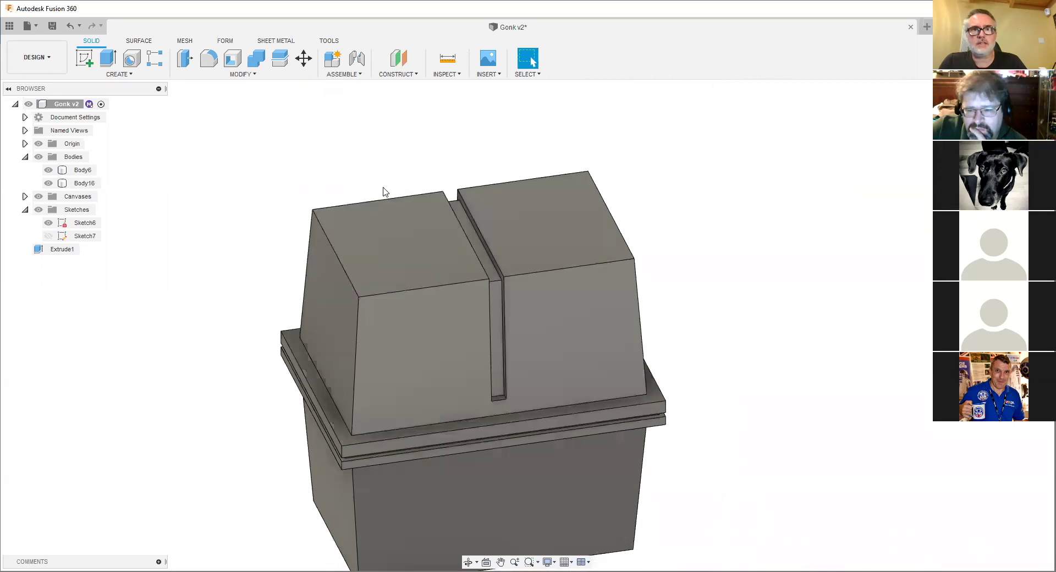
pyautogui.click(392, 252)
pyautogui.scroll(3, 396, 213)
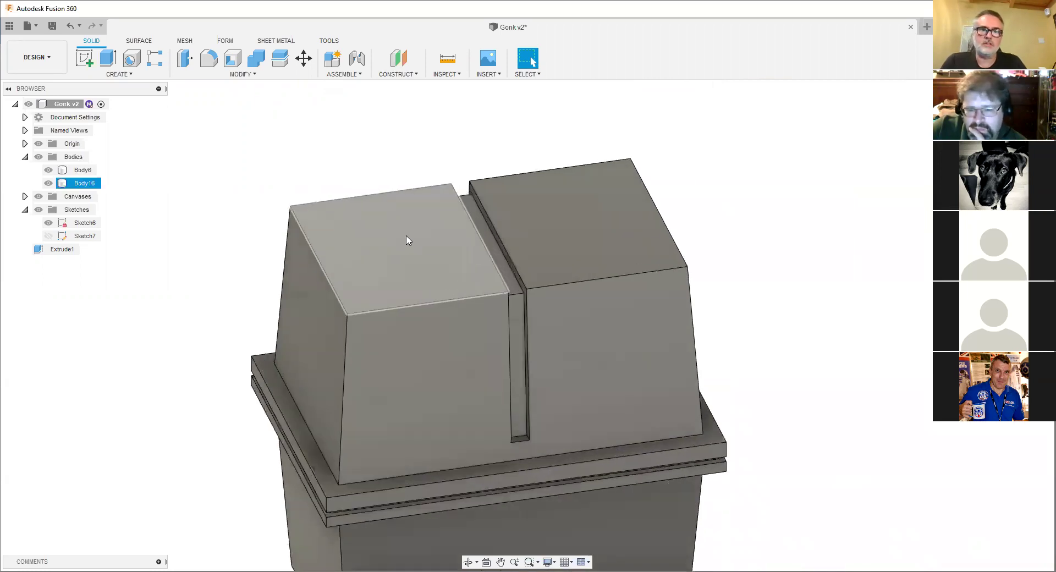
pyautogui.keyDown('shift'); pyautogui.moveTo(446, 287); pyautogui.dragTo(507, 309, button='middle'); pyautogui.keyUp('shift')
pyautogui.scroll(-3, 514, 327)
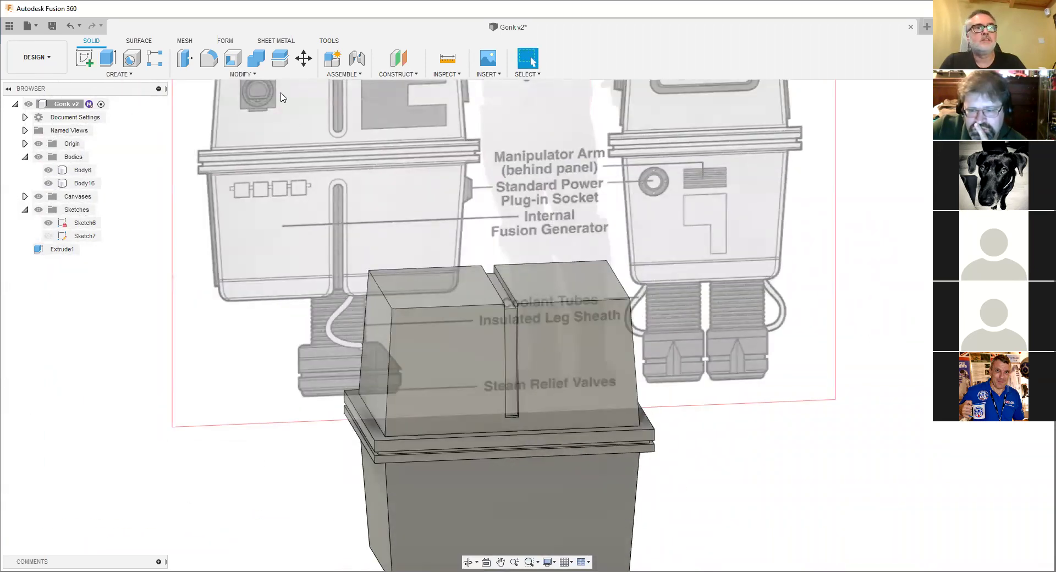
# - Combine the droid body Body16 with the groove's inner core Body6 using the Join operation
pyautogui.click(247, 76)
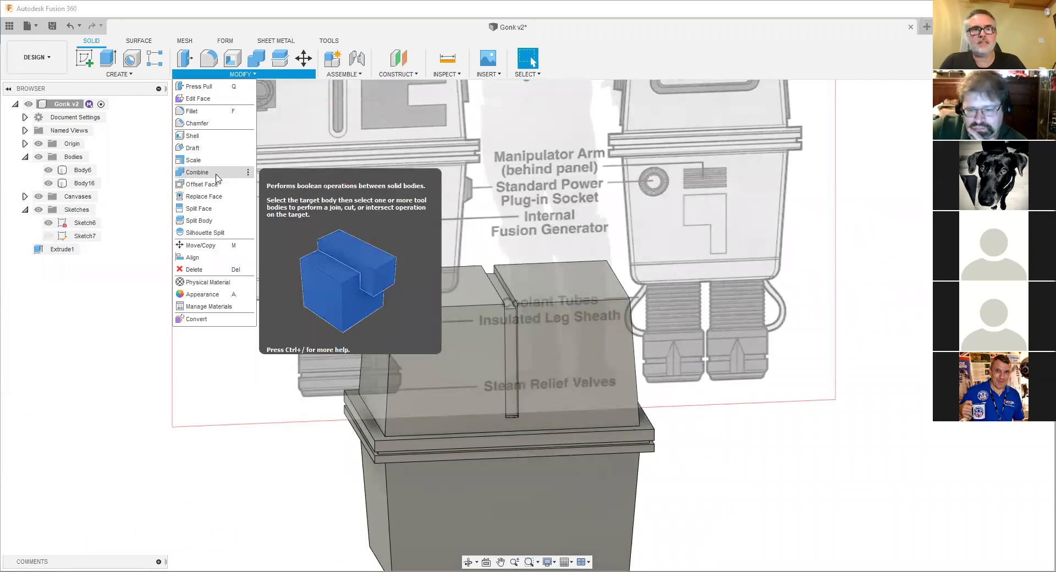
pyautogui.click(198, 172)
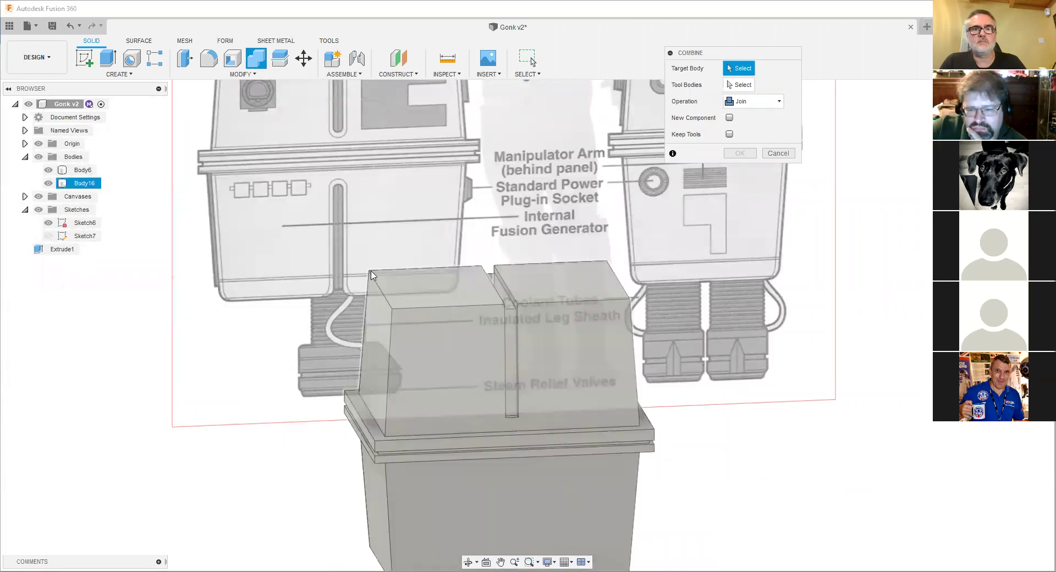
pyautogui.click(467, 275)
pyautogui.scroll(4, 472, 253)
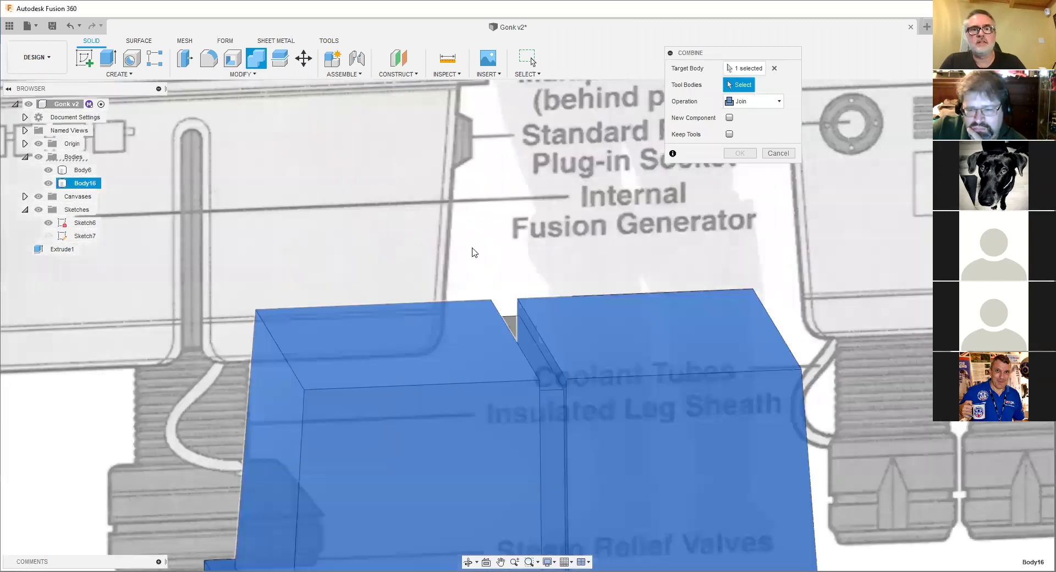
pyautogui.click(525, 333)
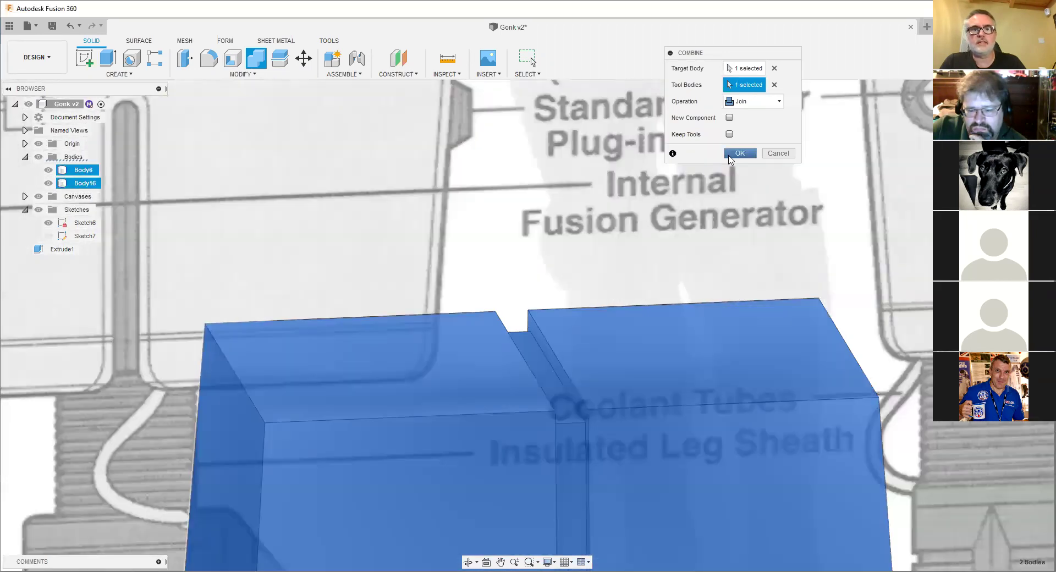
# - Check the joined body against the side-view canvas, comparing the groove's lower end with the drawn rounded slot
pyautogui.scroll(-5, 507, 254)
pyautogui.keyDown('shift'); pyautogui.moveTo(508, 248); pyautogui.dragTo(503, 372, button='middle'); pyautogui.keyUp('shift')
pyautogui.scroll(-2, 545, 387)
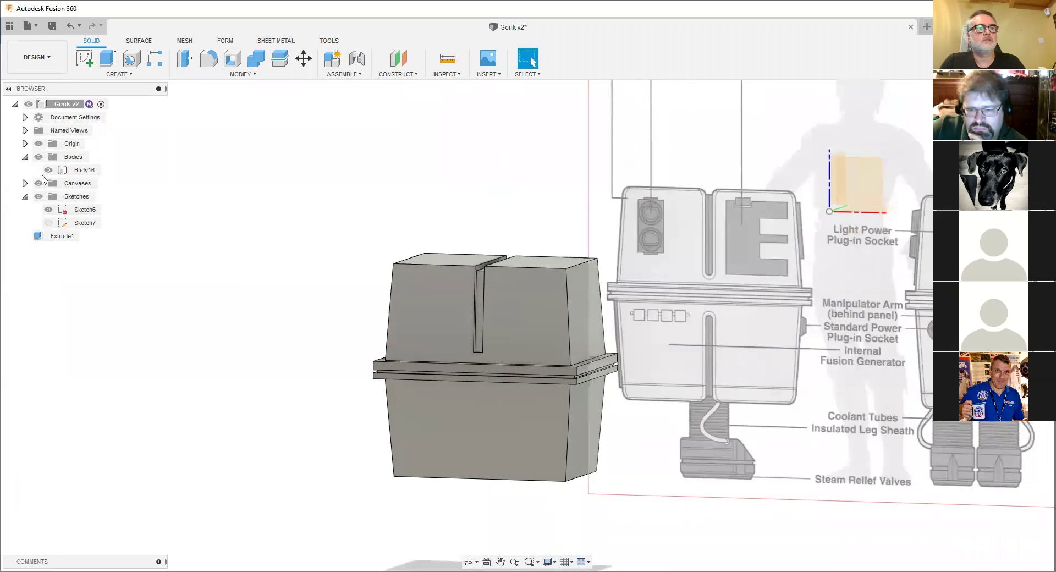
pyautogui.click(77, 169)
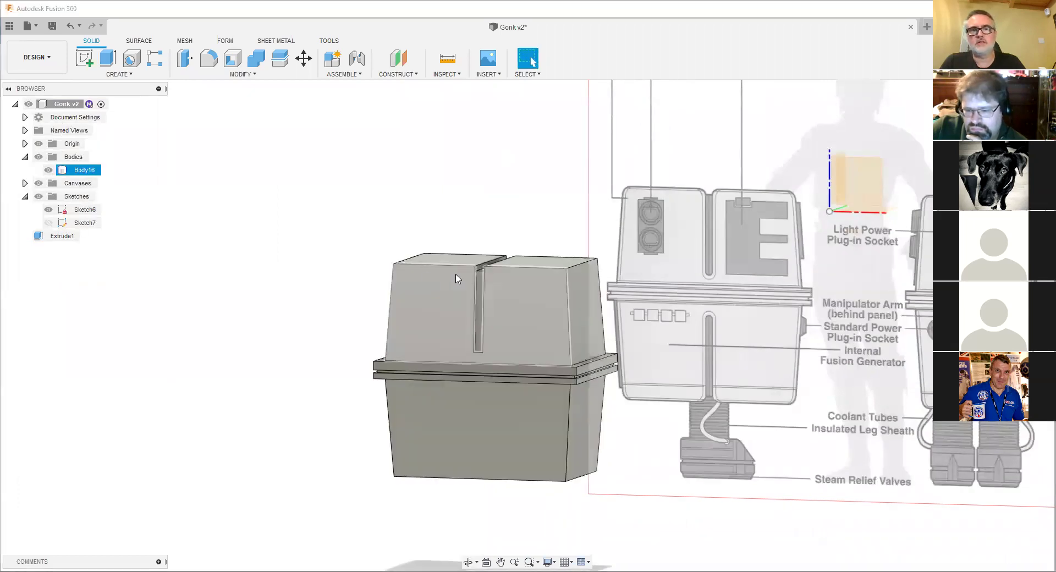
pyautogui.scroll(3, 435, 304)
pyautogui.moveTo(436, 303)
pyautogui.keyDown('shift'); pyautogui.mouseDown(button='middle')
pyautogui.moveTo(454, 305)
pyautogui.moveTo(445, 303)
pyautogui.mouseUp(button='middle'); pyautogui.keyUp('shift')
pyautogui.moveTo(445, 303); pyautogui.dragTo(483, 303, button='middle')
pyautogui.click(1013, 119)
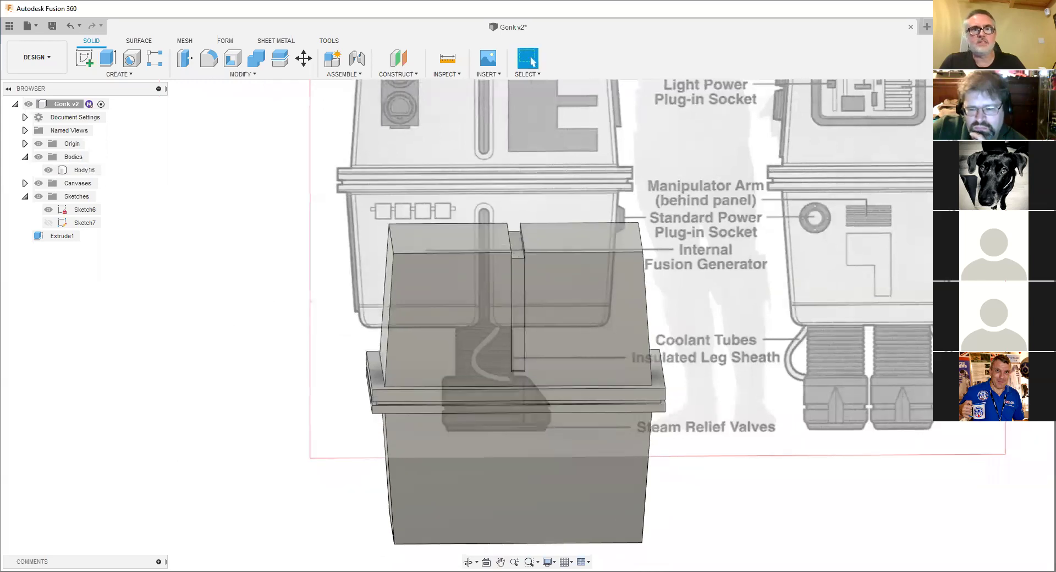
pyautogui.scroll(5, 445, 352)
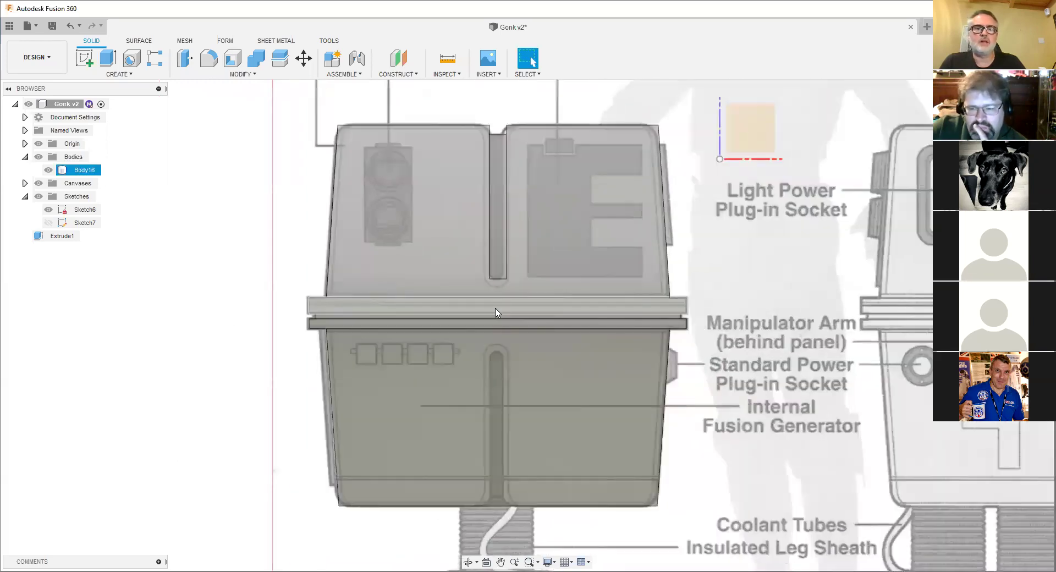
pyautogui.scroll(-3, 494, 291)
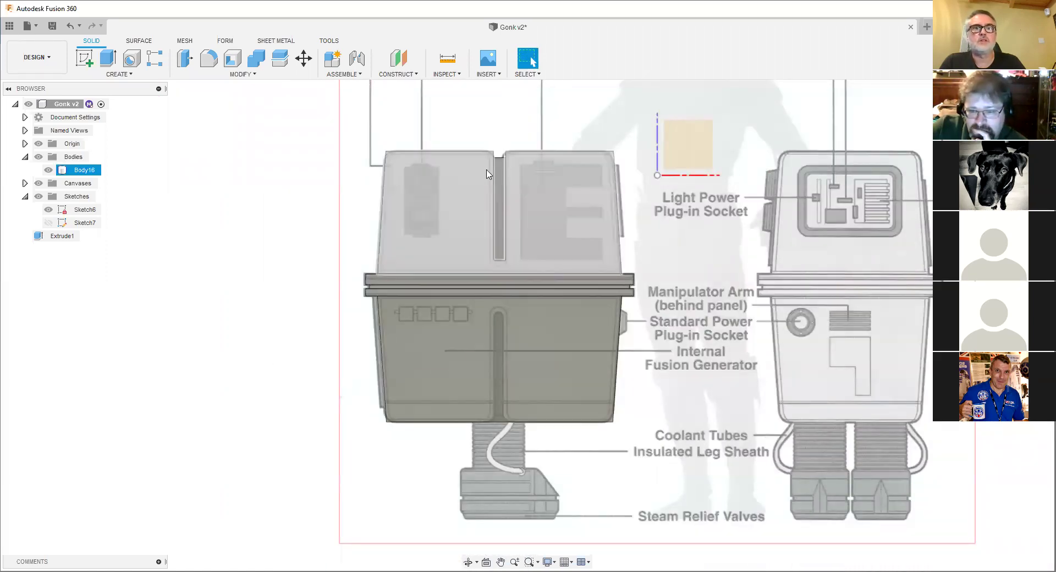
pyautogui.scroll(5, 506, 254)
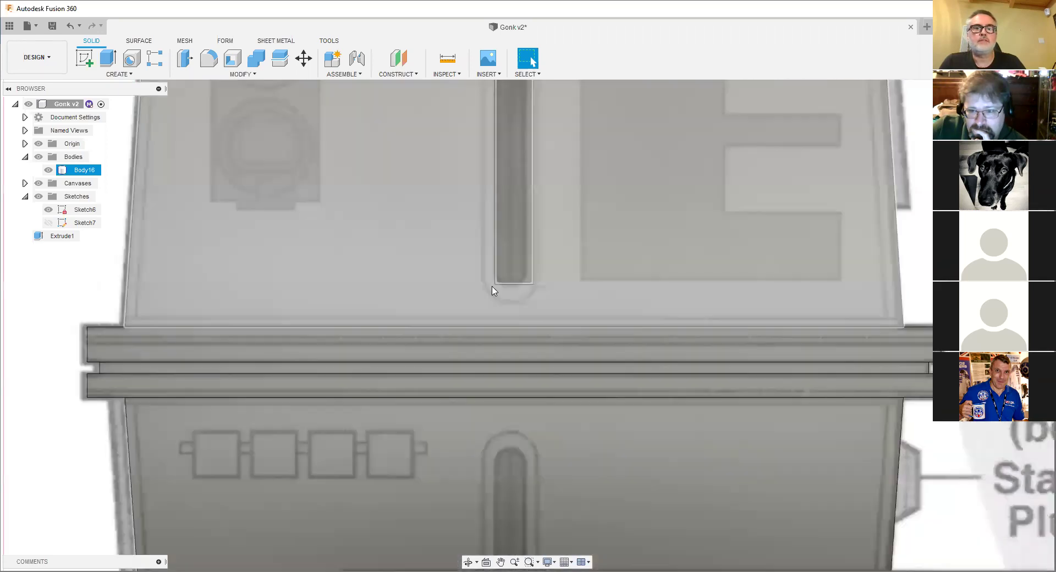
pyautogui.scroll(-5, 514, 365)
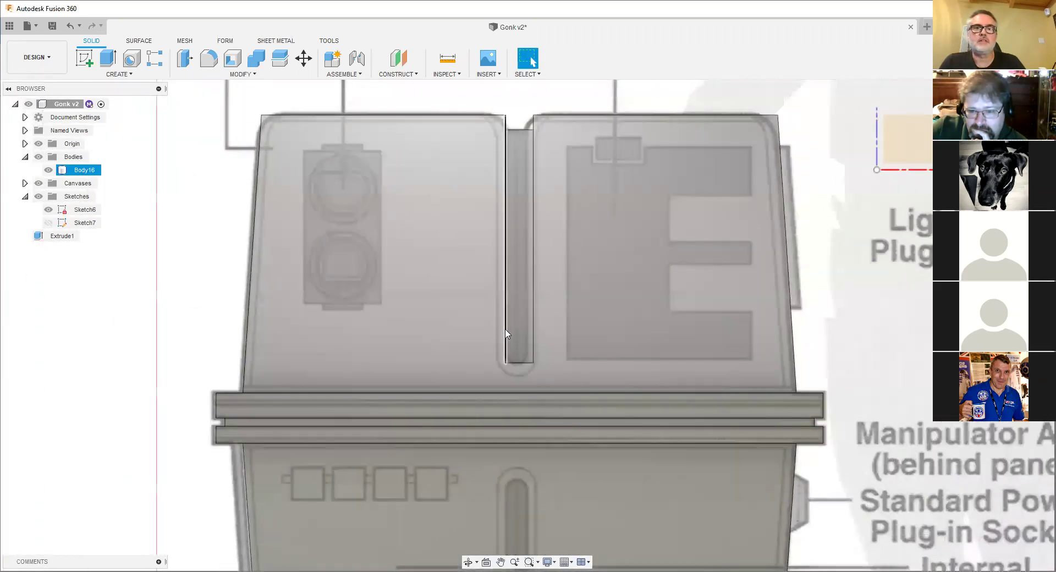
pyautogui.scroll(8, 507, 353)
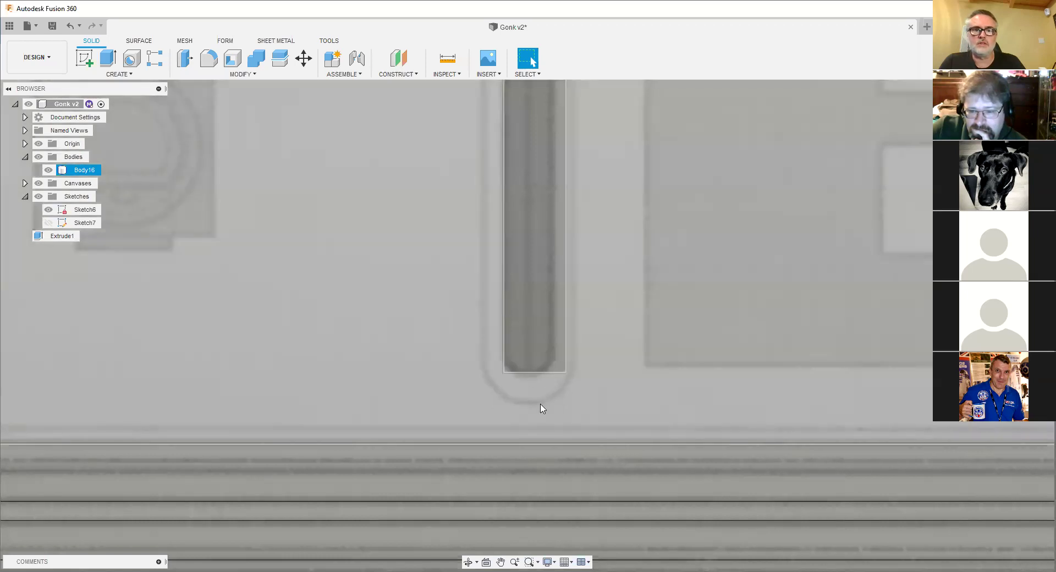
pyautogui.scroll(-10, 532, 405)
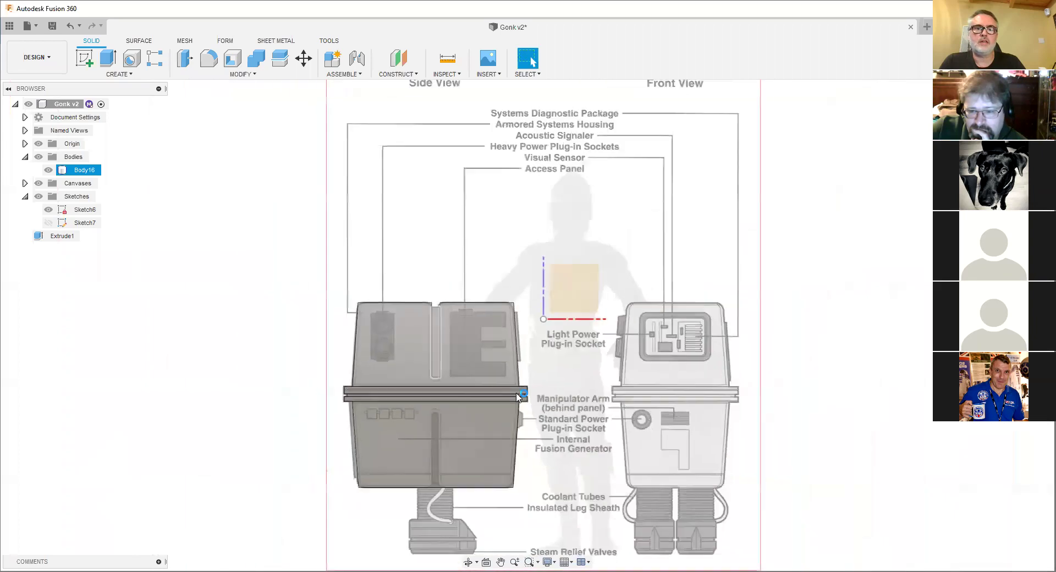
# - Offset the lower end faces of the central groove on both sides of the upper body by 0.08 mm
pyautogui.moveTo(512, 369)
pyautogui.mouseDown(button='middle')
pyautogui.moveTo(494, 362)
pyautogui.moveTo(525, 287)
pyautogui.mouseUp(button='middle')
pyautogui.keyDown('shift'); pyautogui.moveTo(525, 286); pyautogui.dragTo(512, 341, button='middle'); pyautogui.keyUp('shift')
pyautogui.scroll(7, 382, 452)
pyautogui.scroll(2, 420, 476)
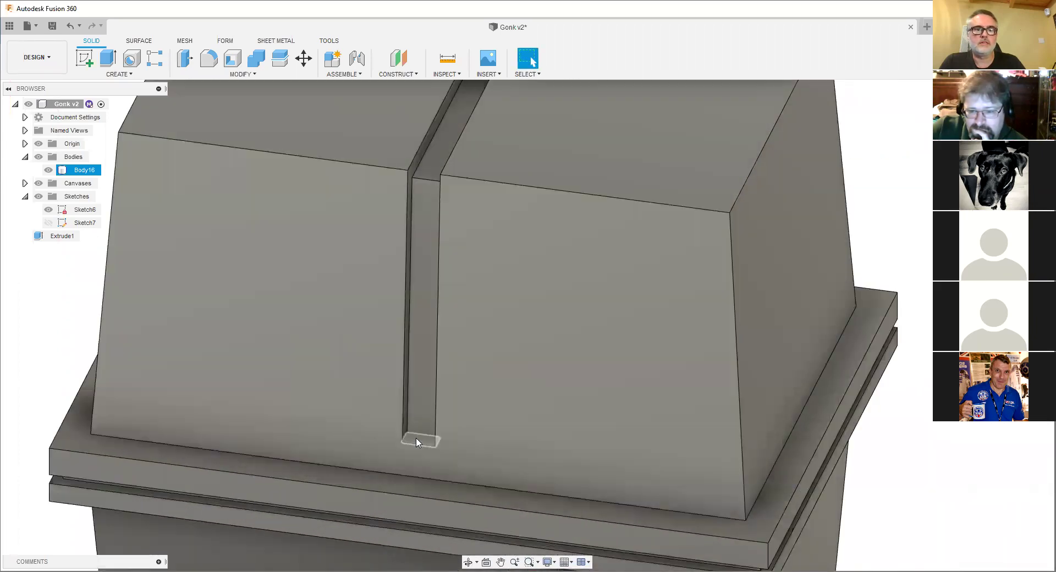
pyautogui.click(416, 442)
pyautogui.scroll(-5, 435, 434)
pyautogui.keyDown('shift'); pyautogui.moveTo(454, 424); pyautogui.dragTo(608, 516, button='middle'); pyautogui.keyUp('shift')
pyautogui.scroll(5, 608, 516)
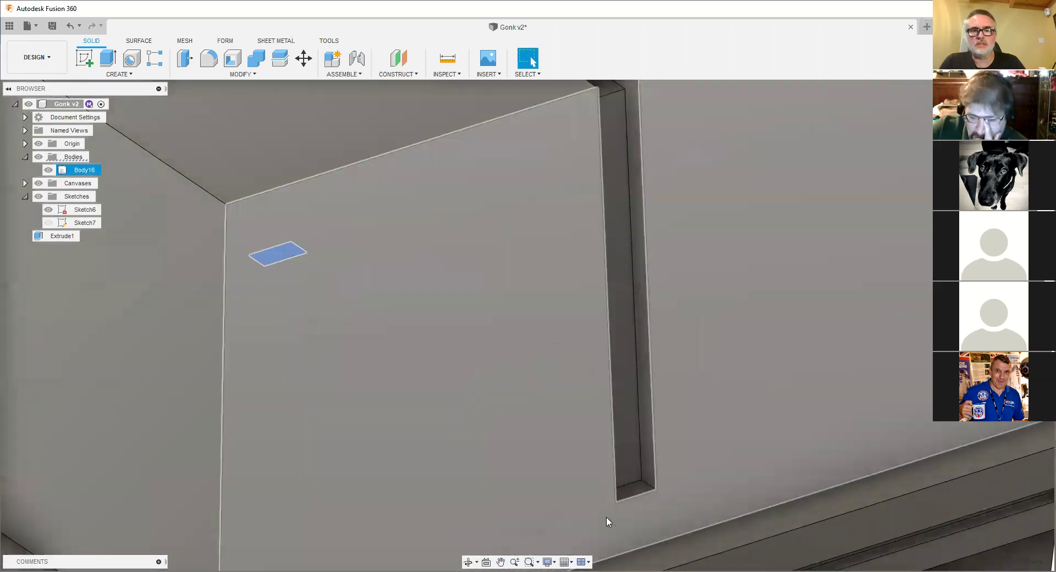
pyautogui.rightClick(624, 496)
pyautogui.click(661, 486)
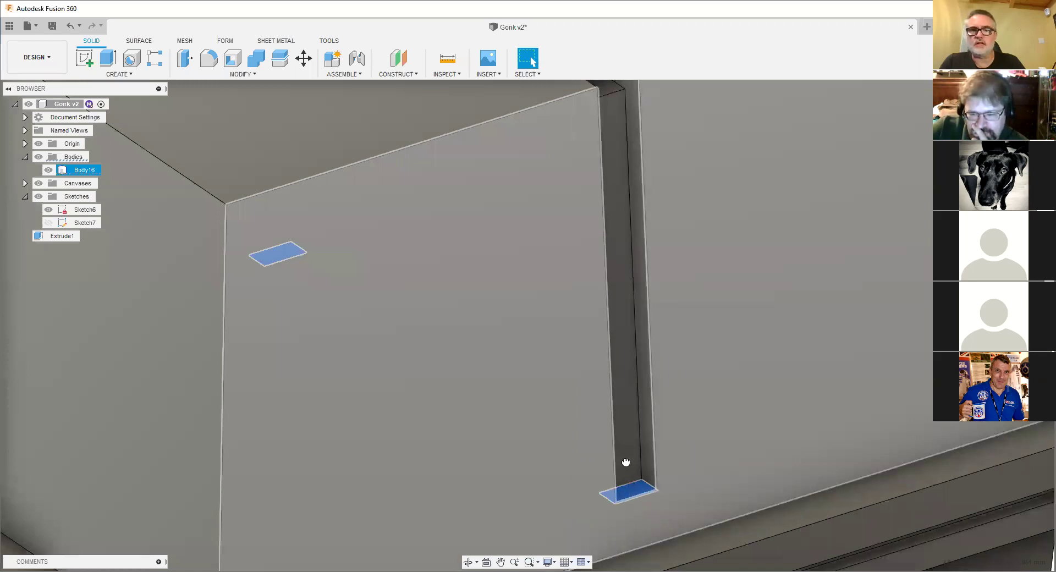
pyautogui.press('q')
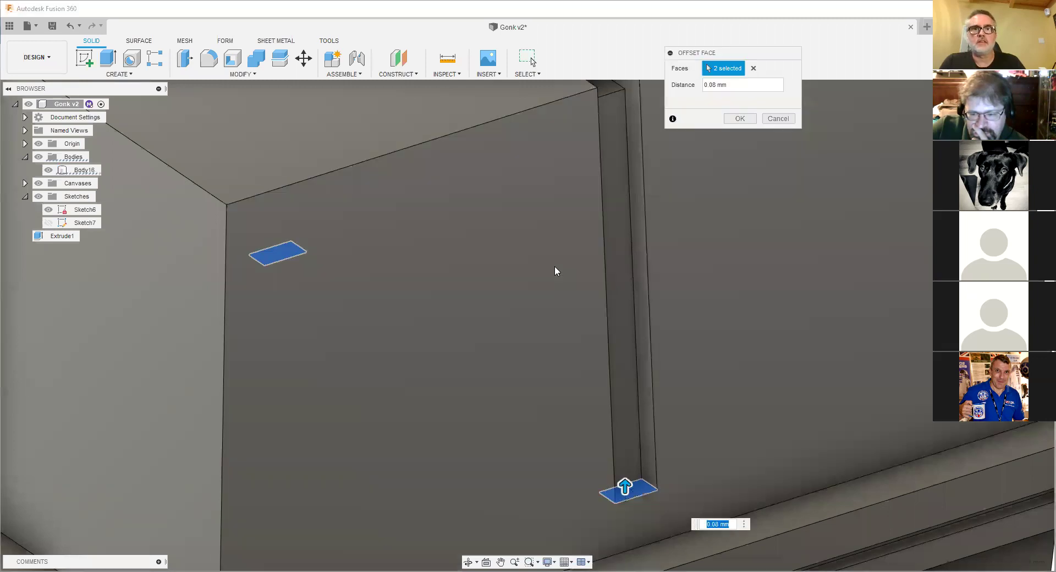
pyautogui.scroll(-8, 551, 353)
pyautogui.keyDown('shift'); pyautogui.moveTo(552, 354); pyautogui.dragTo(788, 252, button='middle'); pyautogui.keyUp('shift')
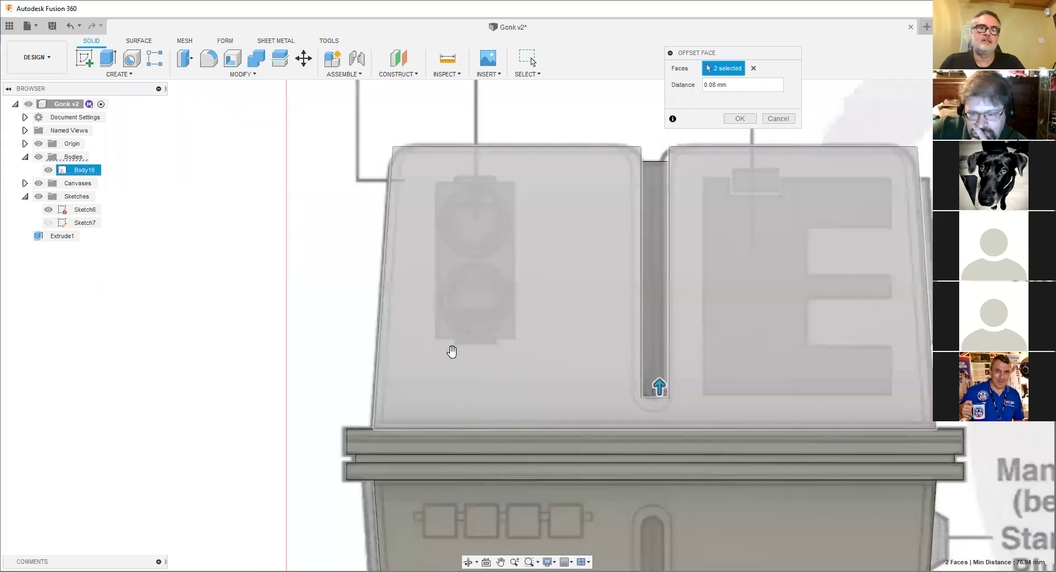
pyautogui.moveTo(452, 351); pyautogui.dragTo(456, 353, button='middle')
pyautogui.press('Return')
# - Offset the two long side walls of the upper body's groove by -0.166 mm to match the canvas slot width
pyautogui.scroll(-1, 457, 352)
pyautogui.moveTo(440, 174); pyautogui.dragTo(431, 292, button='middle')
pyautogui.scroll(4, 468, 229)
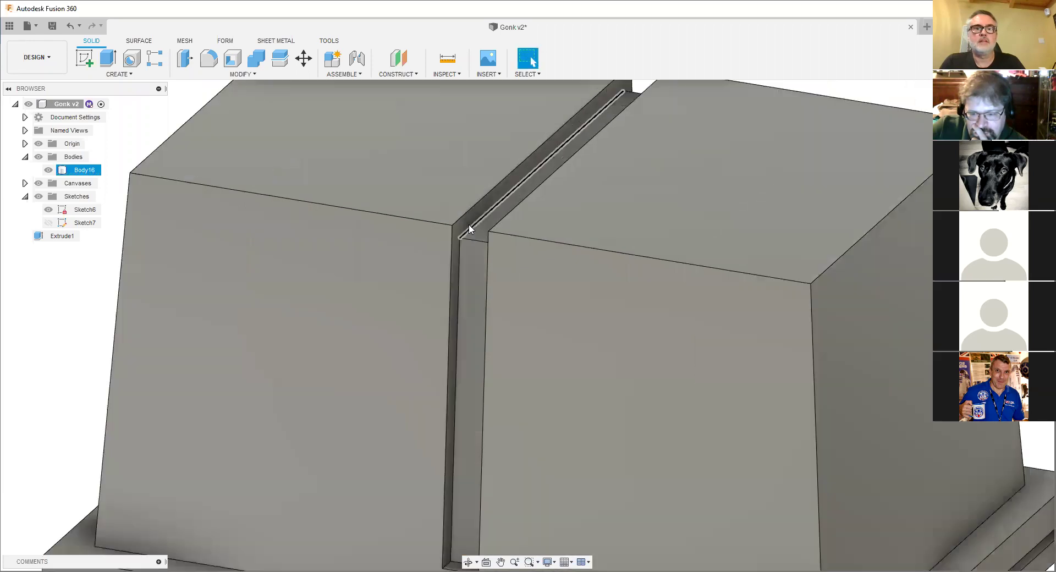
pyautogui.scroll(3, 468, 229)
pyautogui.moveTo(462, 227)
pyautogui.keyDown('shift'); pyautogui.mouseDown(button='middle')
pyautogui.moveTo(507, 220)
pyautogui.moveTo(463, 210)
pyautogui.mouseUp(button='middle'); pyautogui.keyUp('shift')
pyautogui.click(506, 220)
pyautogui.keyDown('ctrl'); pyautogui.click(505, 217); pyautogui.keyUp('ctrl')
pyautogui.scroll(-2, 506, 217)
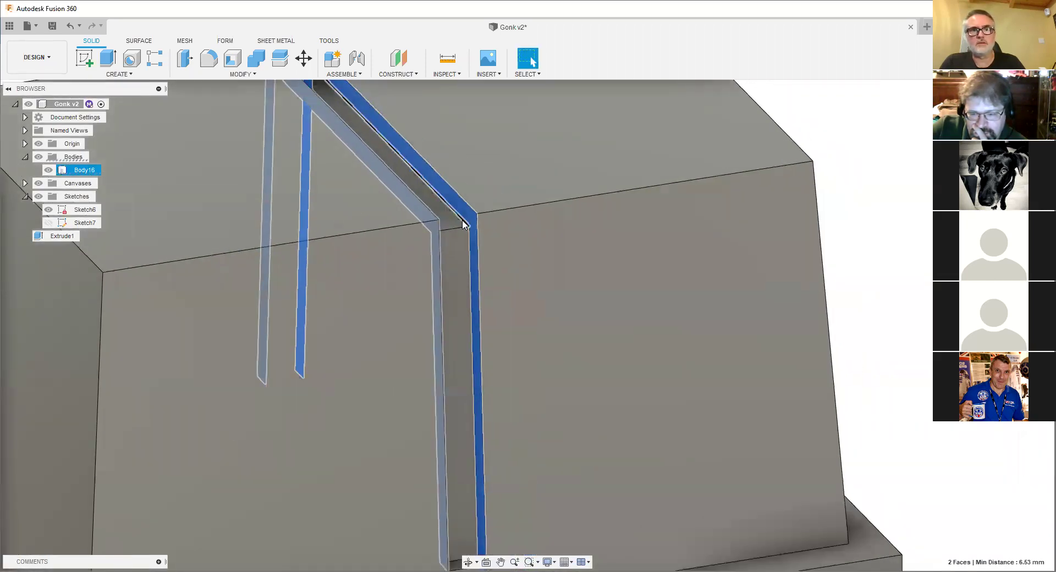
pyautogui.rightClick(463, 210)
pyautogui.click(491, 198)
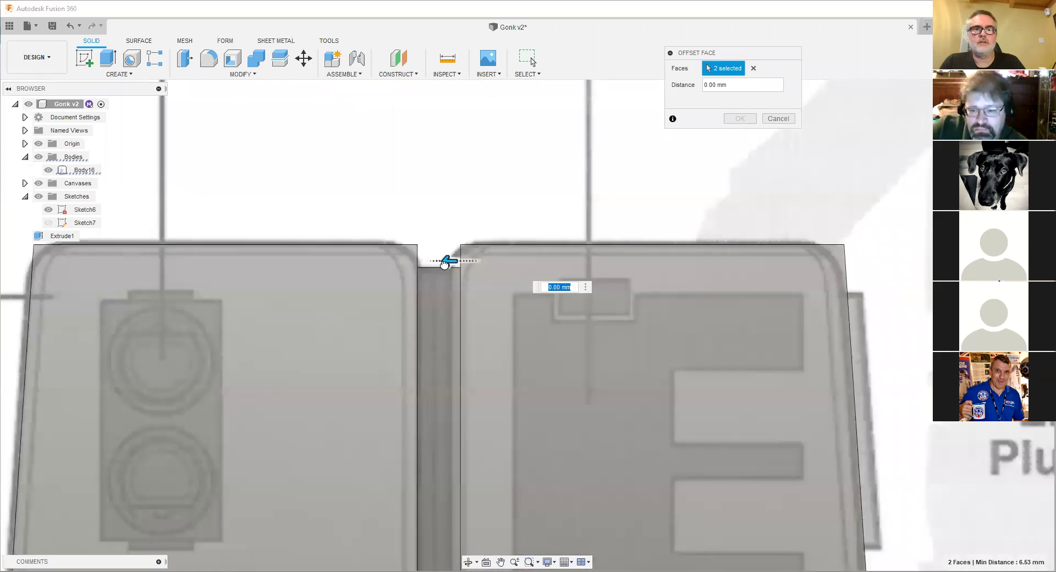
pyautogui.moveTo(450, 264); pyautogui.dragTo(452, 264)
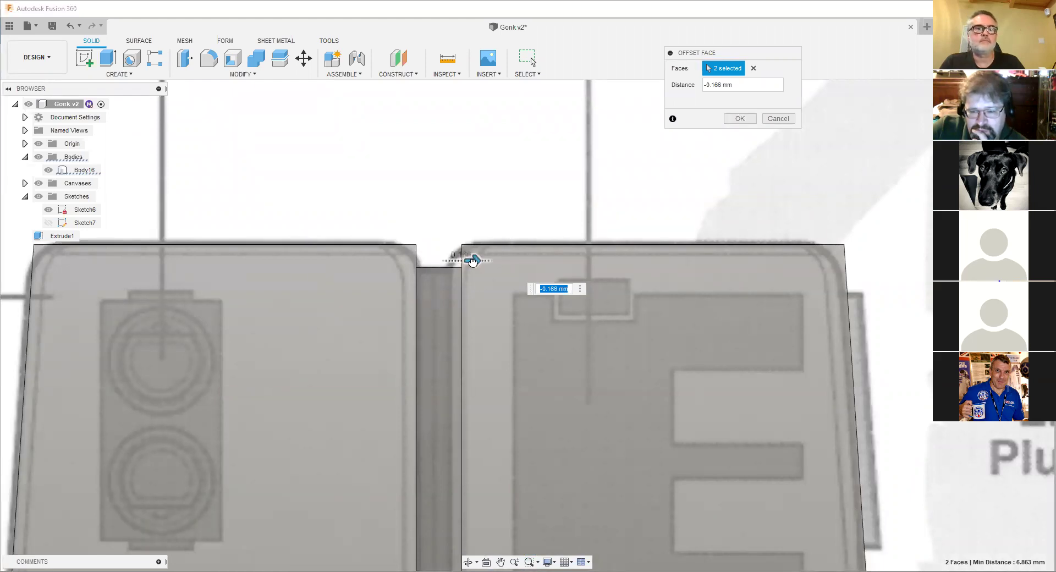
pyautogui.click(741, 121)
# - Inspect the widened groove at an angle, and compare the whole body with the side-view canvas drawing
pyautogui.scroll(-6, 484, 247)
pyautogui.keyDown('shift'); pyautogui.moveTo(472, 309); pyautogui.dragTo(459, 322, button='middle'); pyautogui.keyUp('shift')
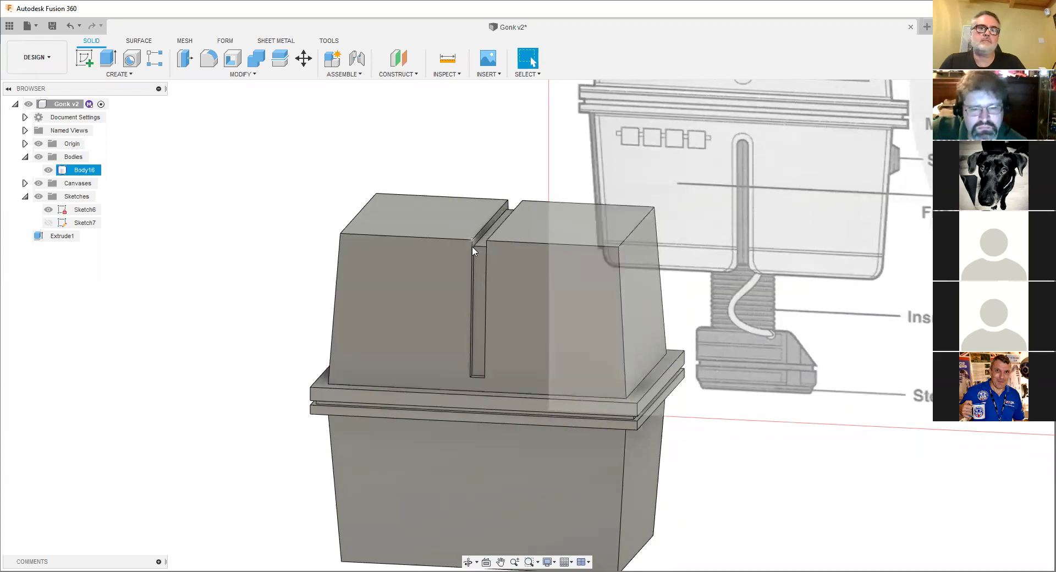
pyautogui.scroll(-5, 467, 269)
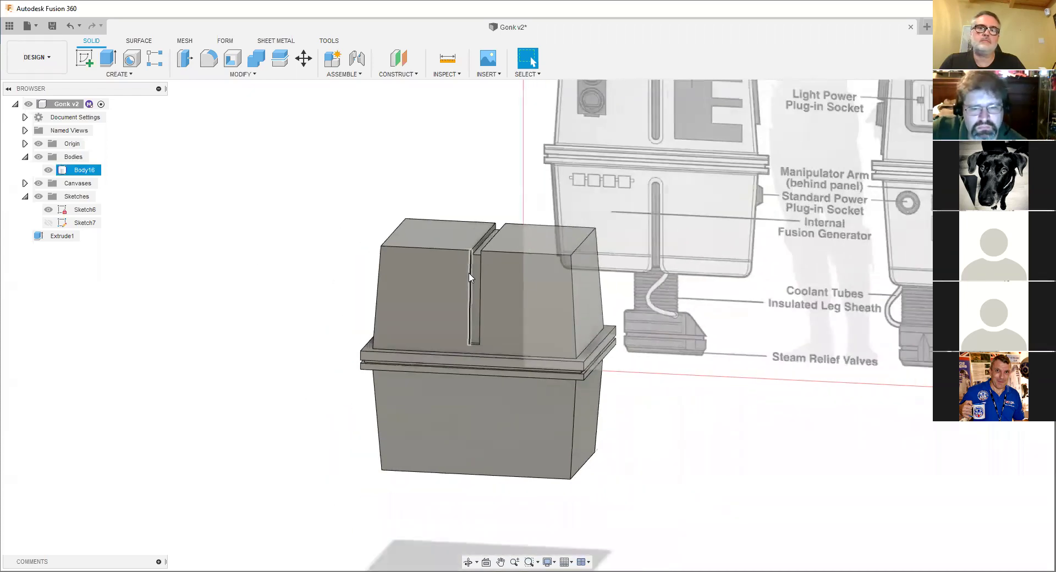
pyautogui.keyDown('shift'); pyautogui.moveTo(467, 270); pyautogui.dragTo(495, 220, button='middle'); pyautogui.keyUp('shift')
pyautogui.press('Escape')
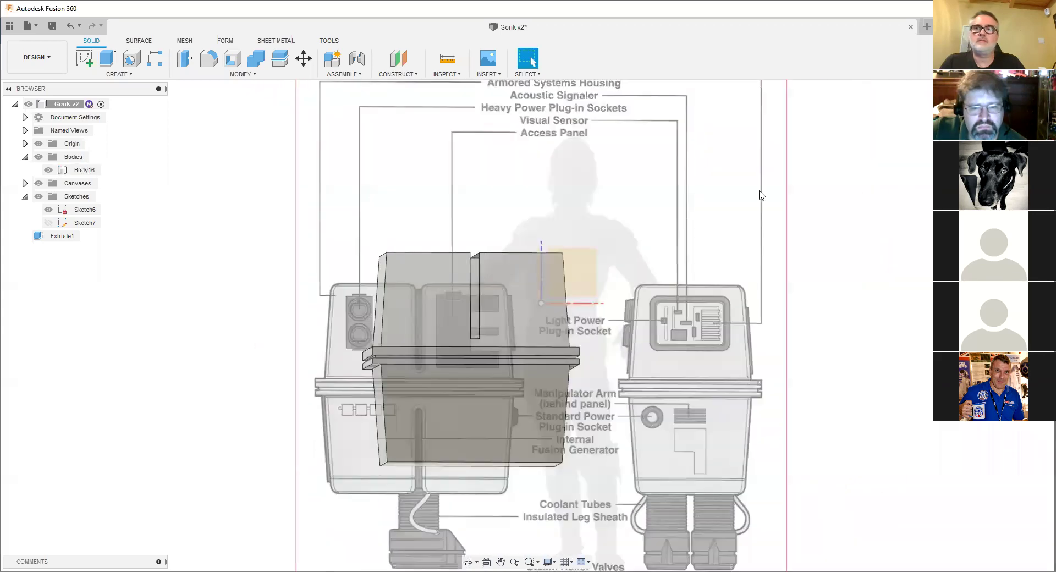
pyautogui.click(493, 372)
pyautogui.scroll(5, 493, 372)
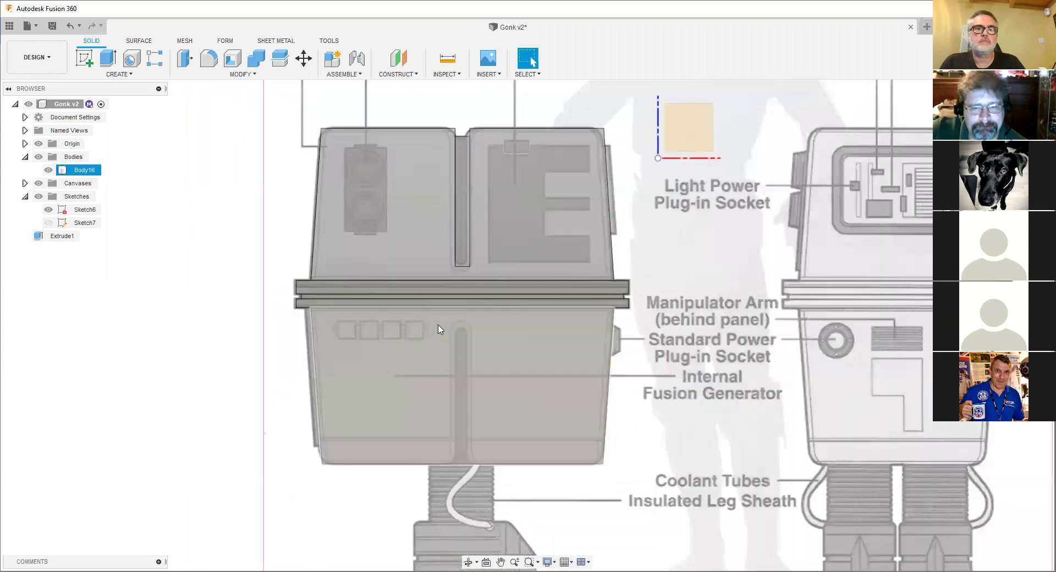
pyautogui.moveTo(440, 329); pyautogui.dragTo(441, 349, button='middle')
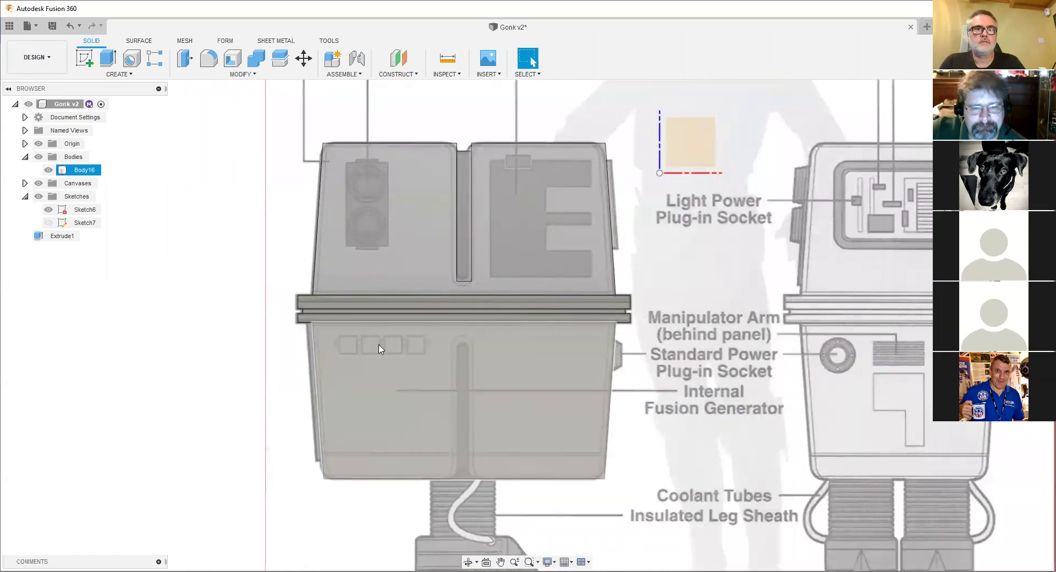
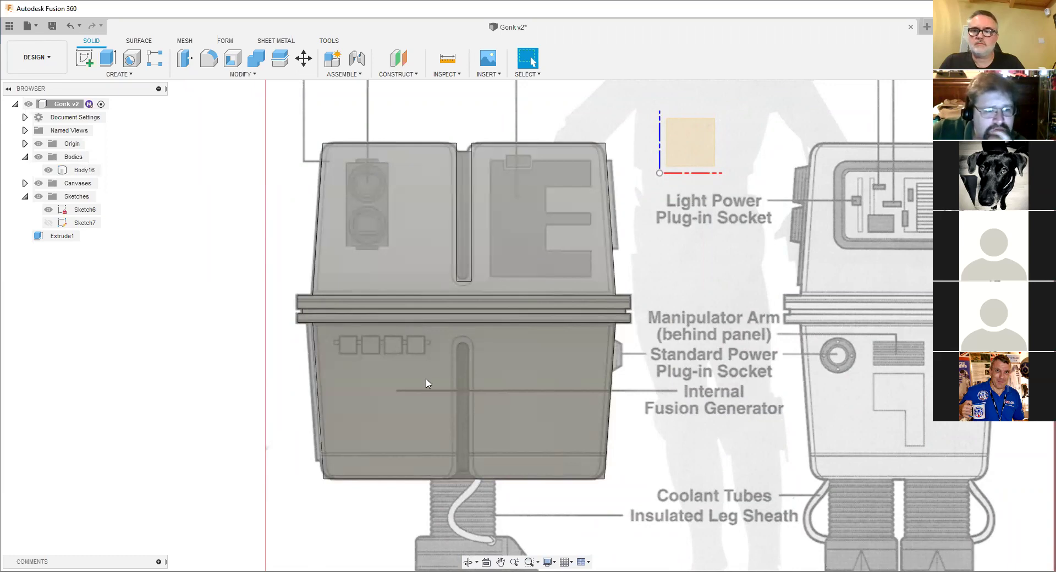
# - Show Sketch7 over the side view and hide all bodies to uncover the canvas's upper and lower central slots
pyautogui.click(43, 223)
pyautogui.click(48, 223)
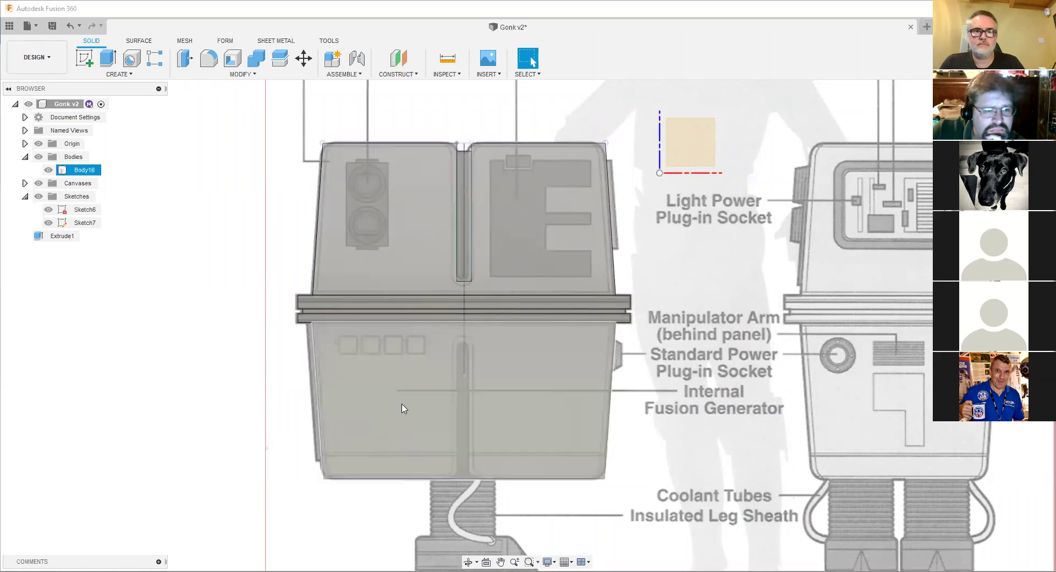
pyautogui.scroll(-3, 206, 326)
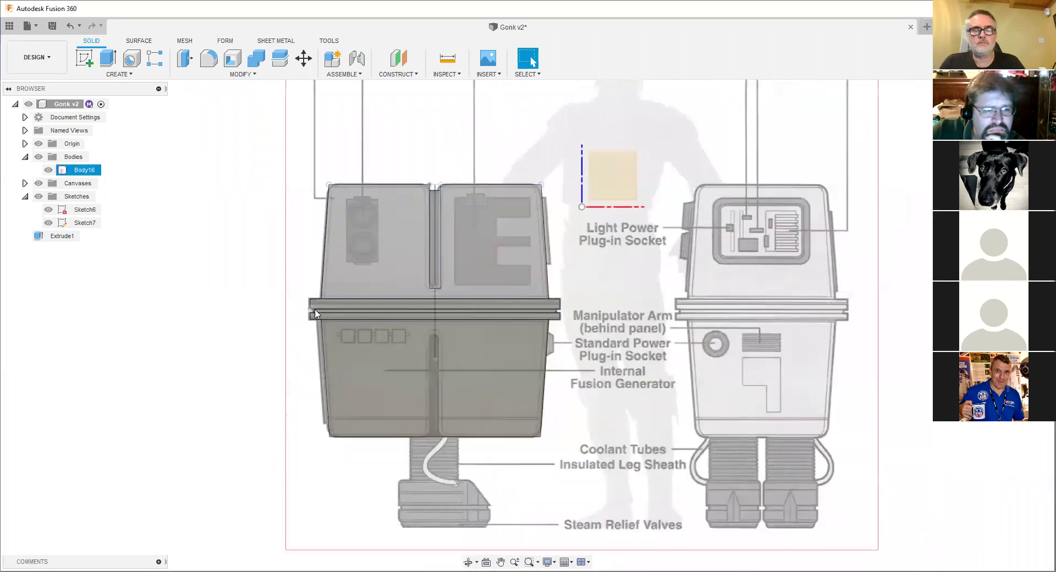
pyautogui.scroll(5, 314, 324)
pyautogui.scroll(-2, 314, 324)
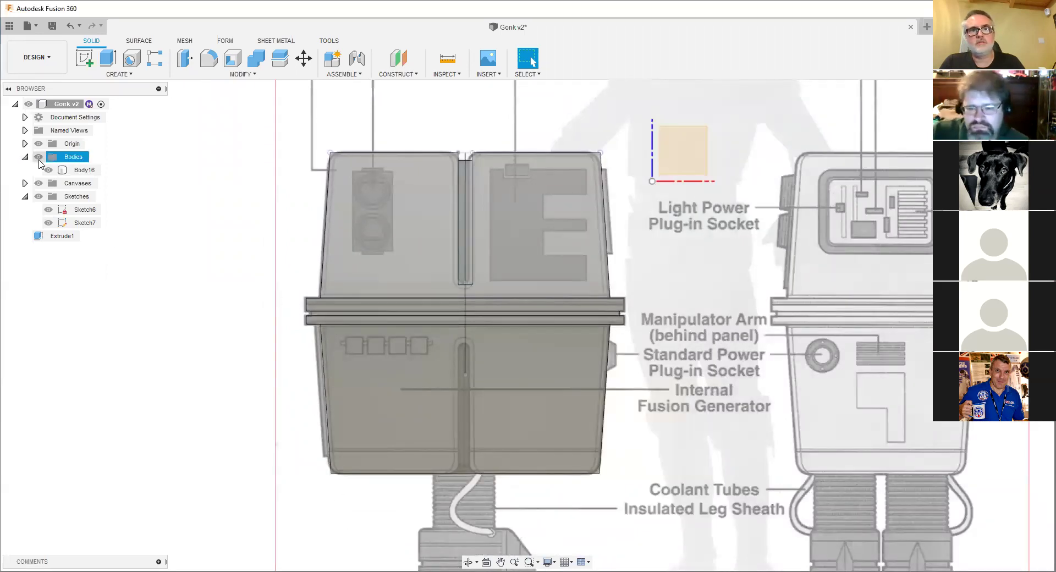
pyautogui.scroll(3, 461, 308)
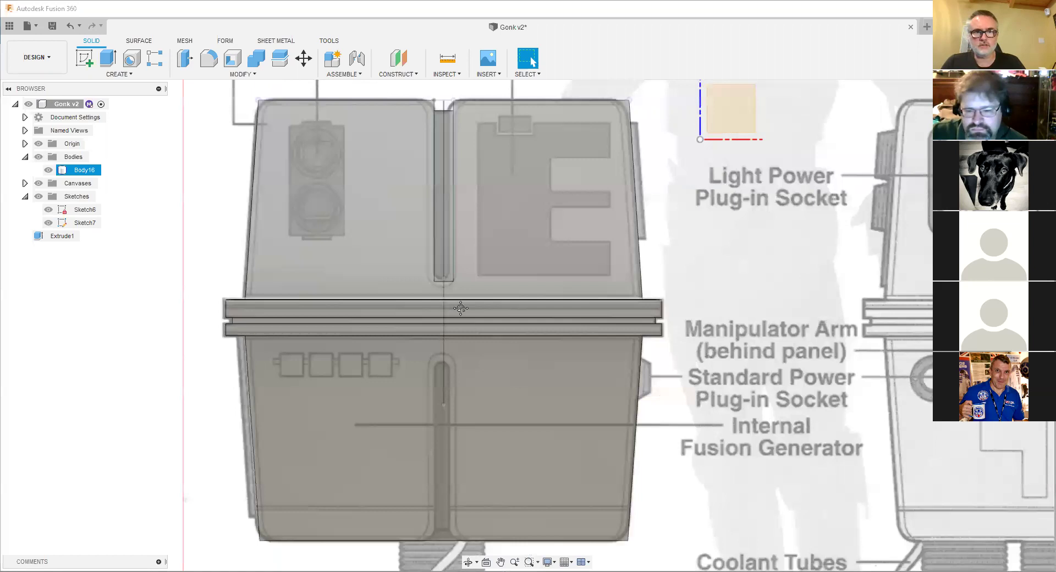
pyautogui.scroll(5, 461, 308)
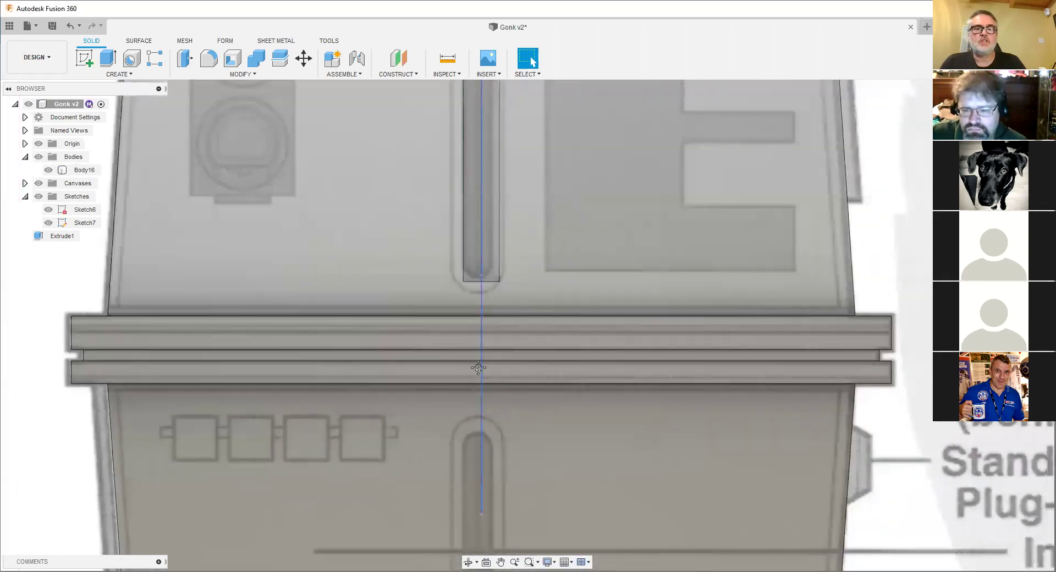
pyautogui.moveTo(477, 368); pyautogui.dragTo(440, 278, button='middle')
pyautogui.scroll(-4, 432, 331)
pyautogui.moveTo(433, 331); pyautogui.dragTo(448, 310, button='middle')
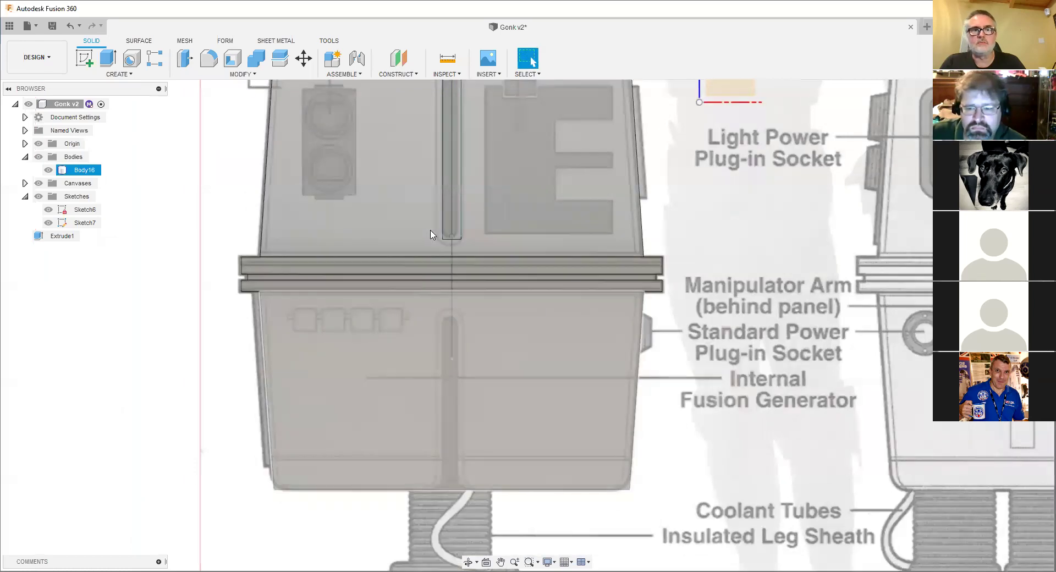
pyautogui.moveTo(432, 233); pyautogui.dragTo(423, 290, button='middle')
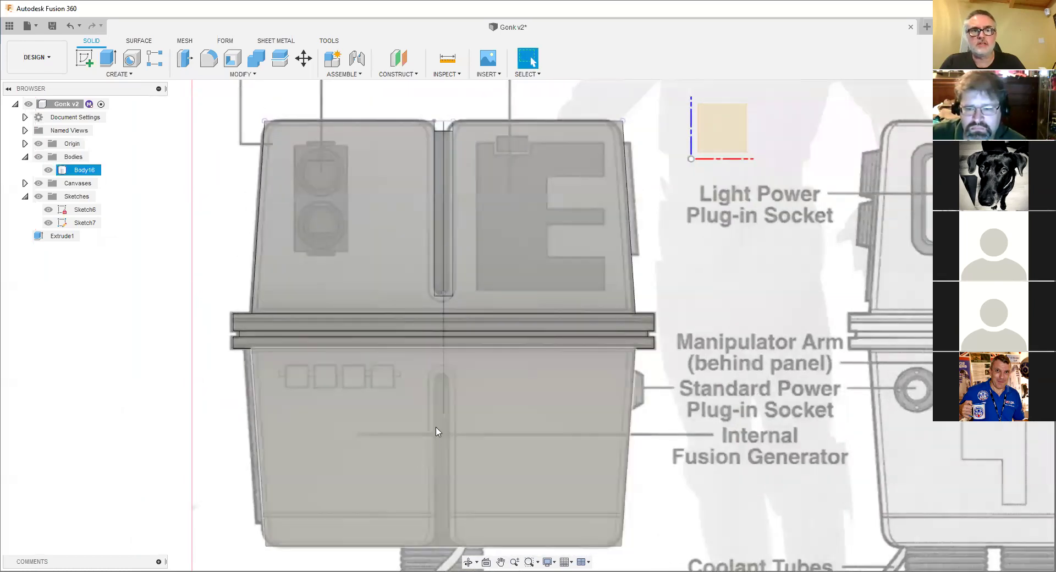
pyautogui.moveTo(431, 454); pyautogui.dragTo(464, 428, button='middle')
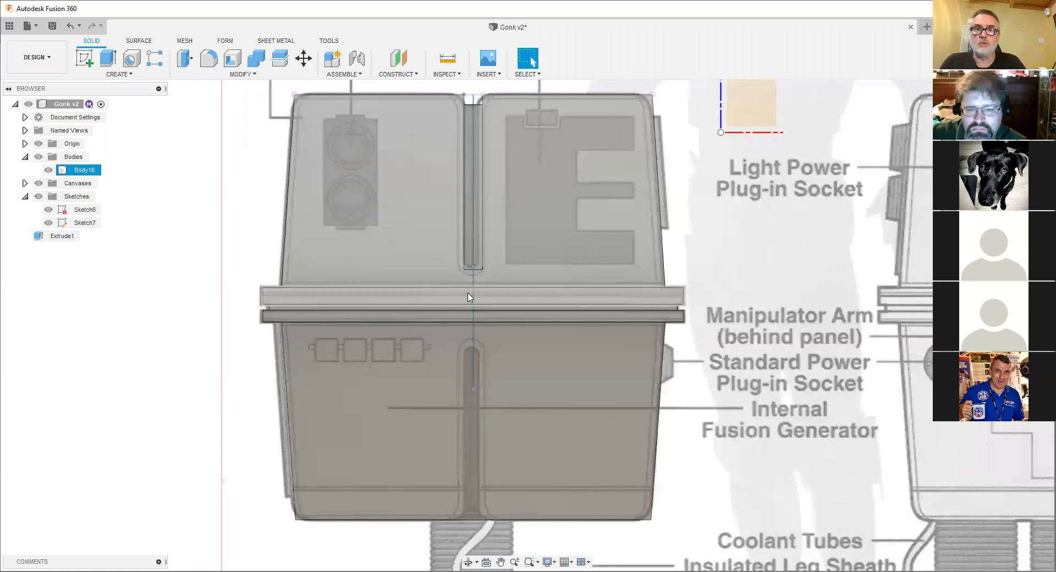
pyautogui.scroll(2, 470, 269)
pyautogui.scroll(-3, 465, 291)
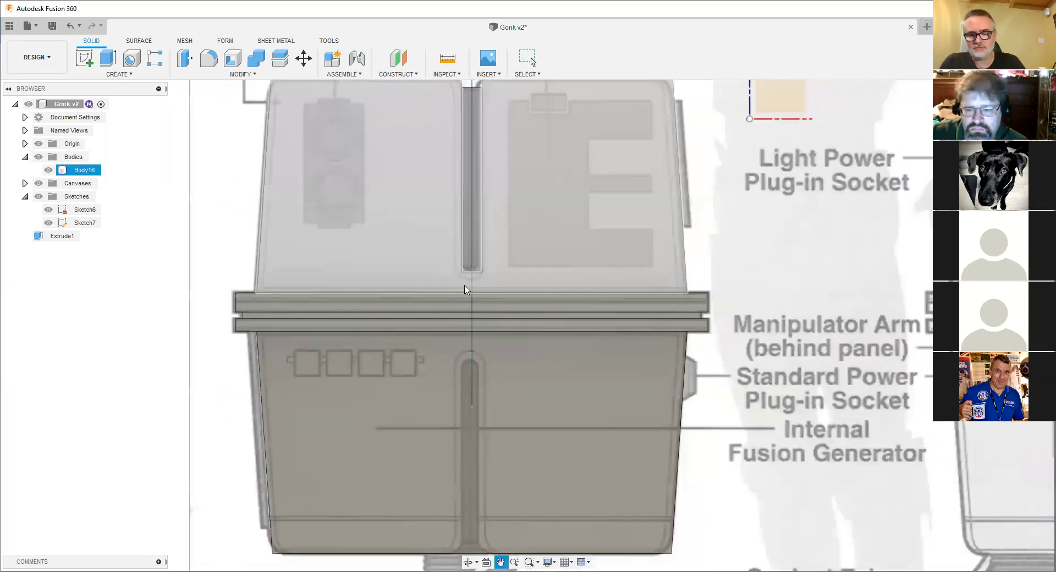
pyautogui.click(38, 157)
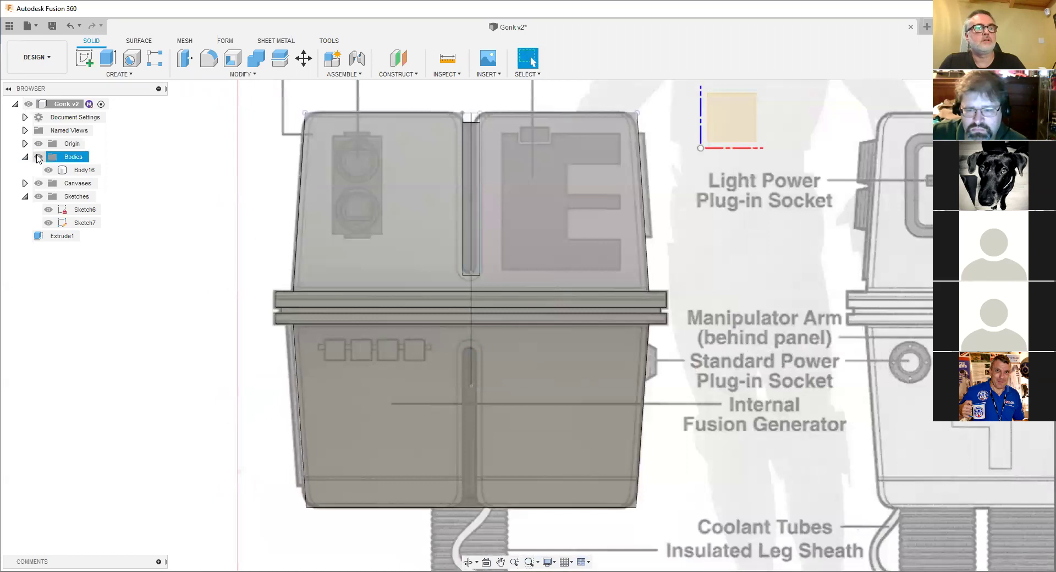
pyautogui.click(38, 157)
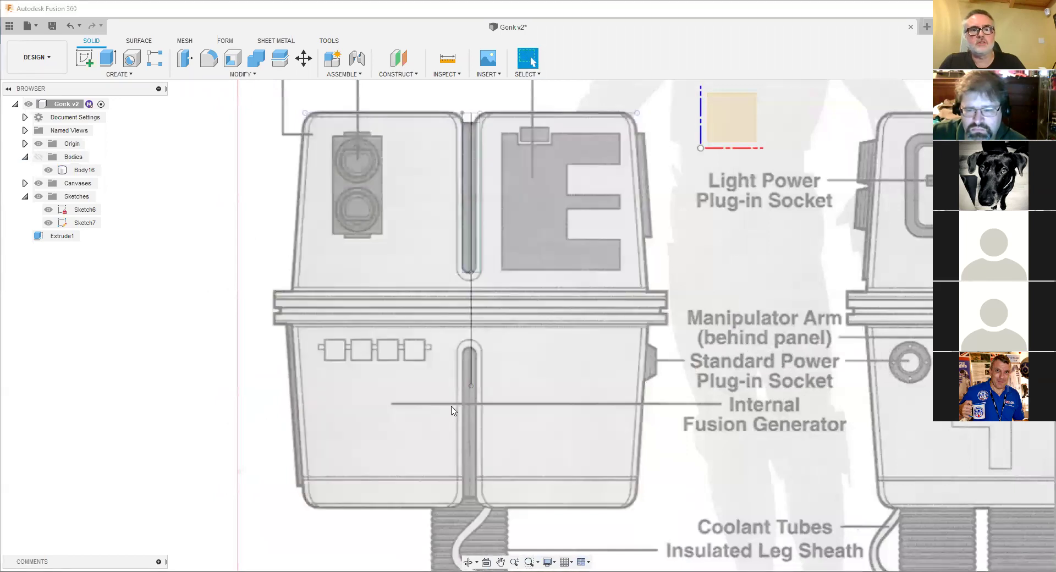
# - Open the groove sketch Sketch7 for editing with the Line tool and hide Sketch6
pyautogui.scroll(2, 436, 320)
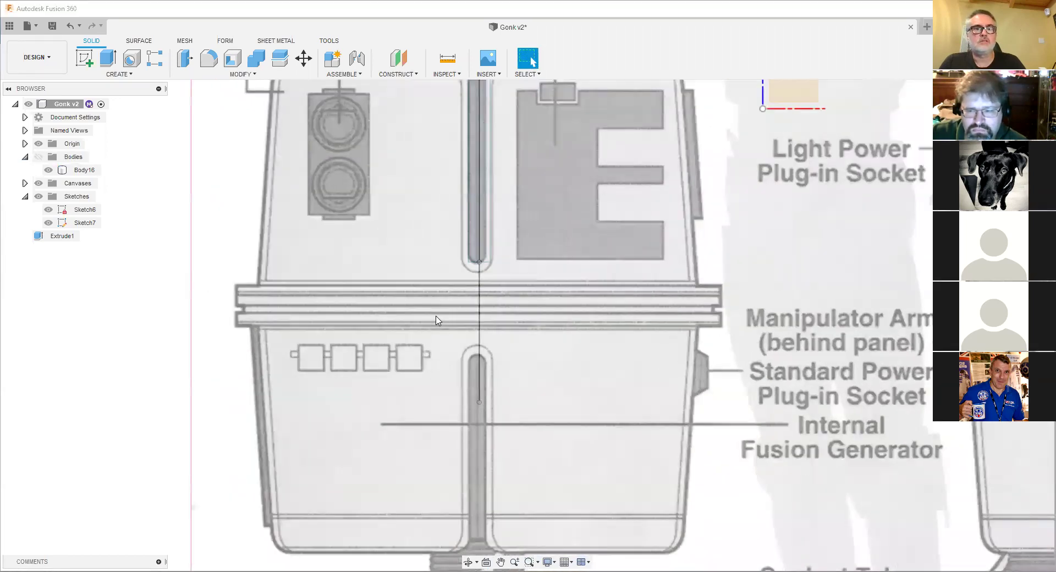
pyautogui.press('l')
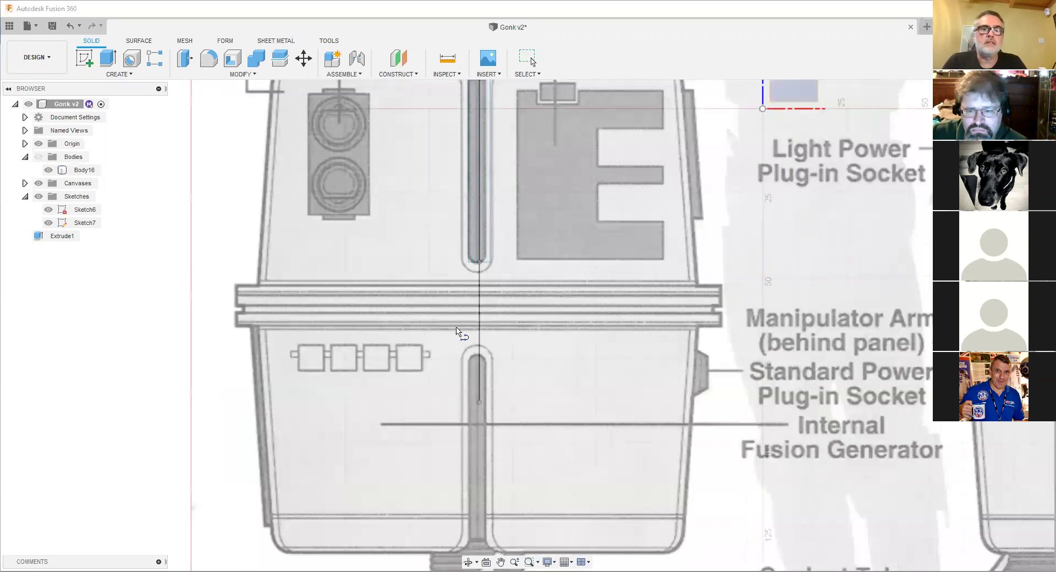
pyautogui.press('Escape')
pyautogui.click(478, 326)
pyautogui.scroll(-2, 408, 321)
pyautogui.moveTo(408, 321); pyautogui.dragTo(497, 280, button='middle')
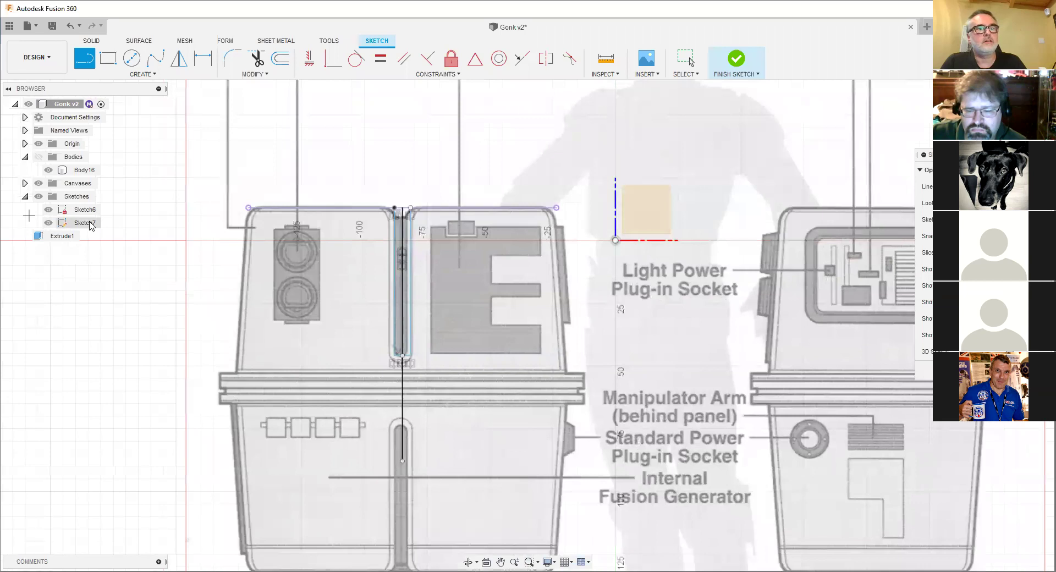
pyautogui.click(48, 209)
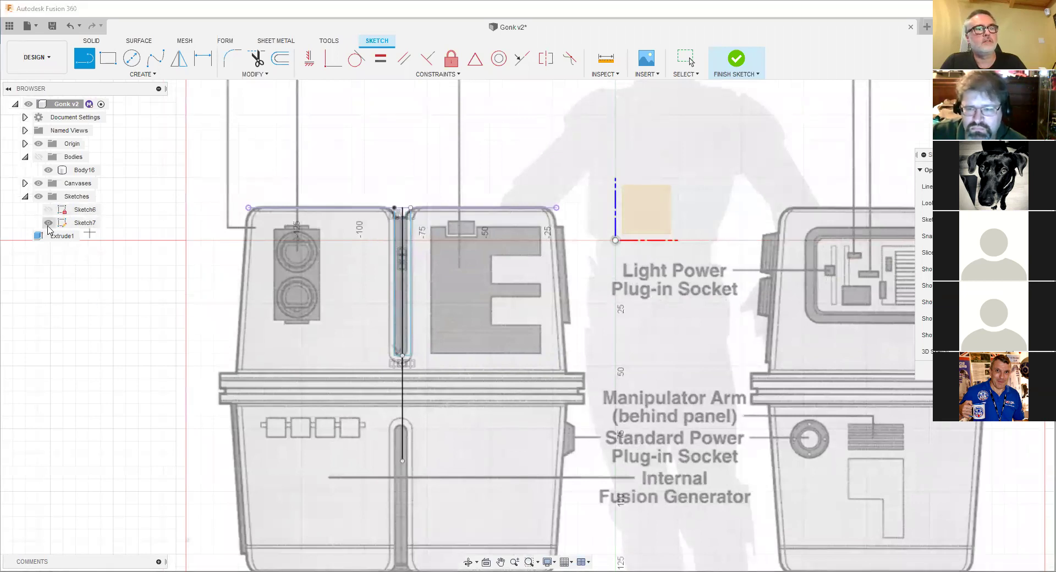
# - Sketch a horizontal line through the middle of the belt, from the vertical centre line to beyond the belt's outer edge
pyautogui.scroll(4, 336, 316)
pyautogui.moveTo(498, 363); pyautogui.dragTo(549, 314, button='middle')
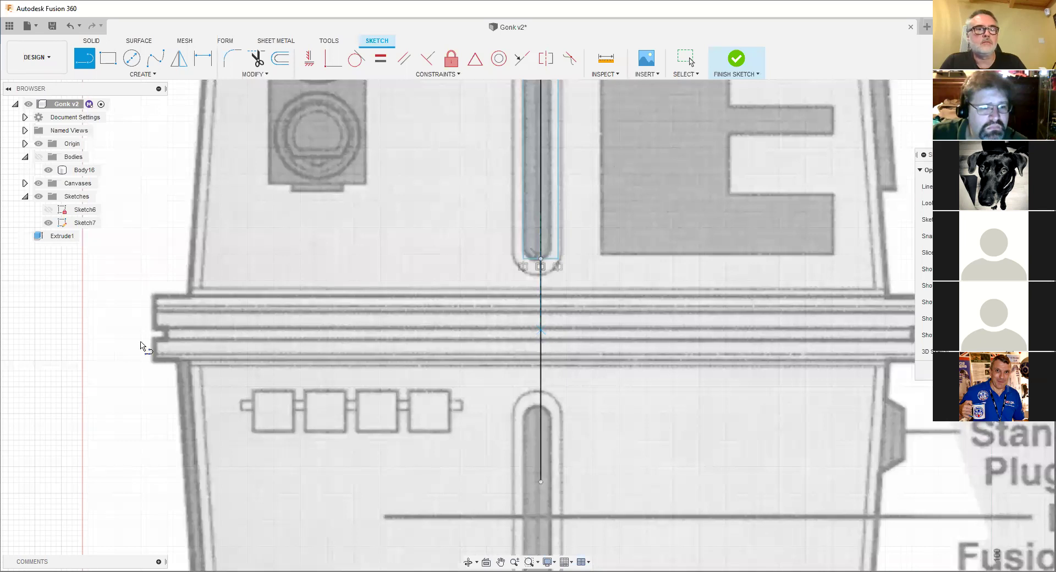
pyautogui.click(111, 330)
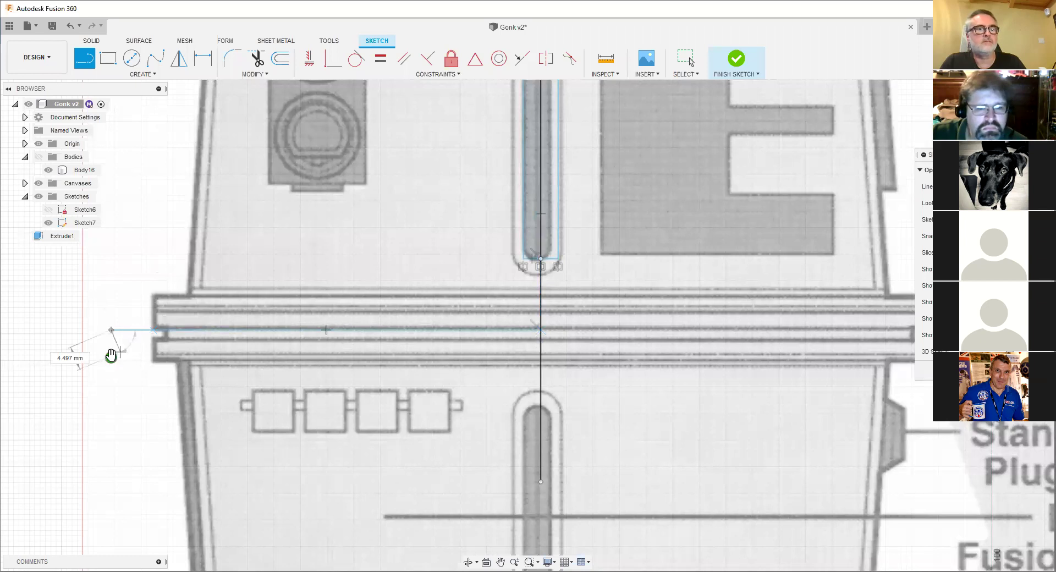
# - Mirror the upper groove's four outline lines across the horizontal belt line onto the lower body, hiding the canvases to check the preview
pyautogui.scroll(-3, 121, 275)
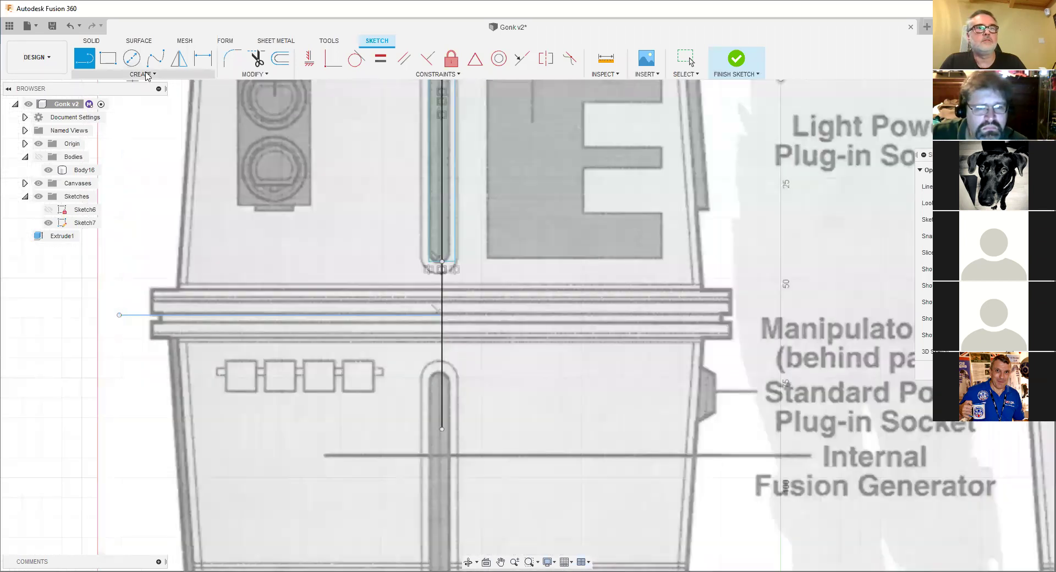
pyautogui.click(147, 75)
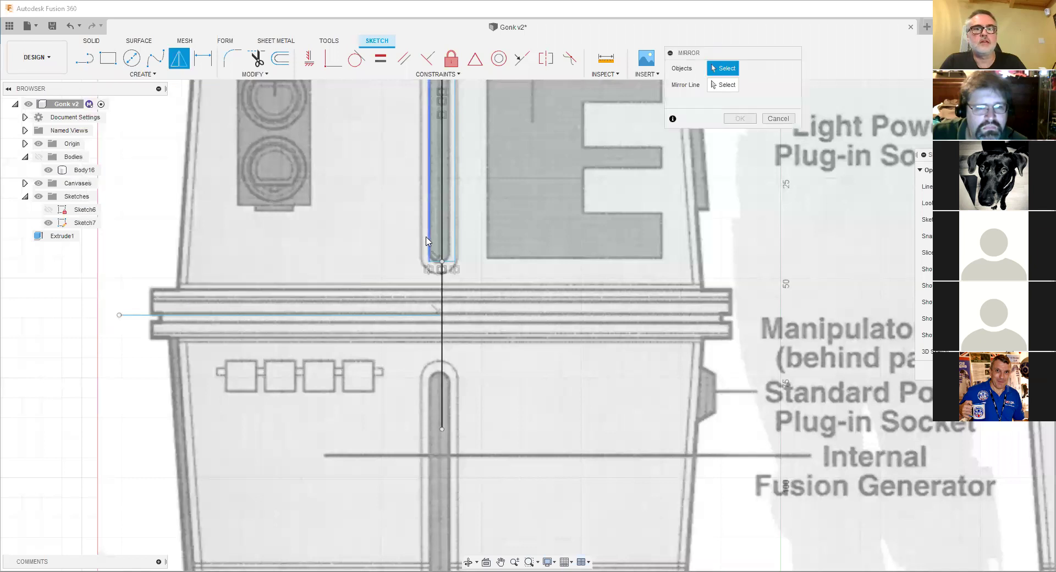
pyautogui.click(439, 257)
pyautogui.click(448, 261)
pyautogui.scroll(2, 463, 256)
pyautogui.click(475, 245)
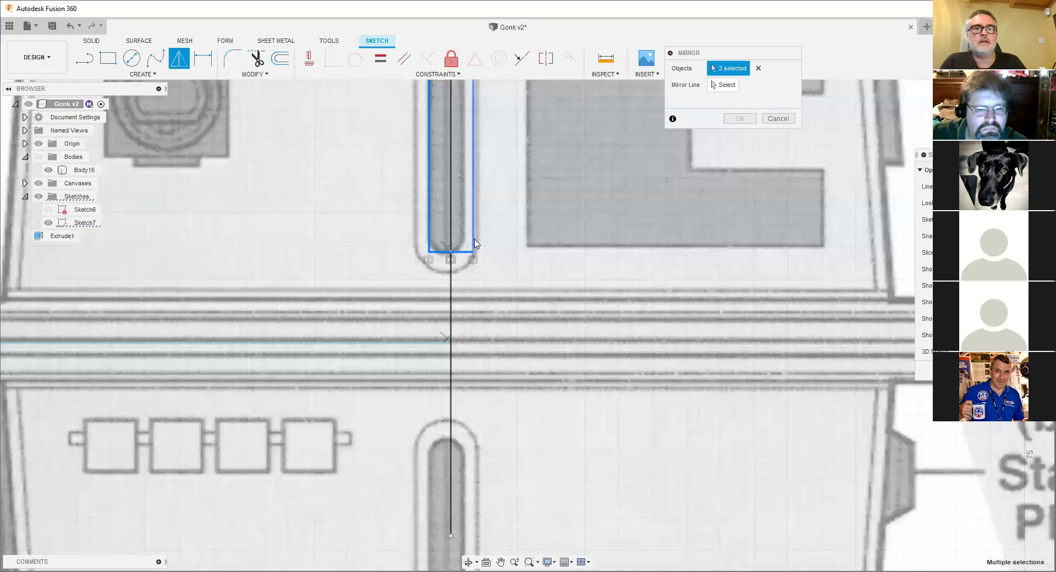
pyautogui.scroll(-4, 521, 264)
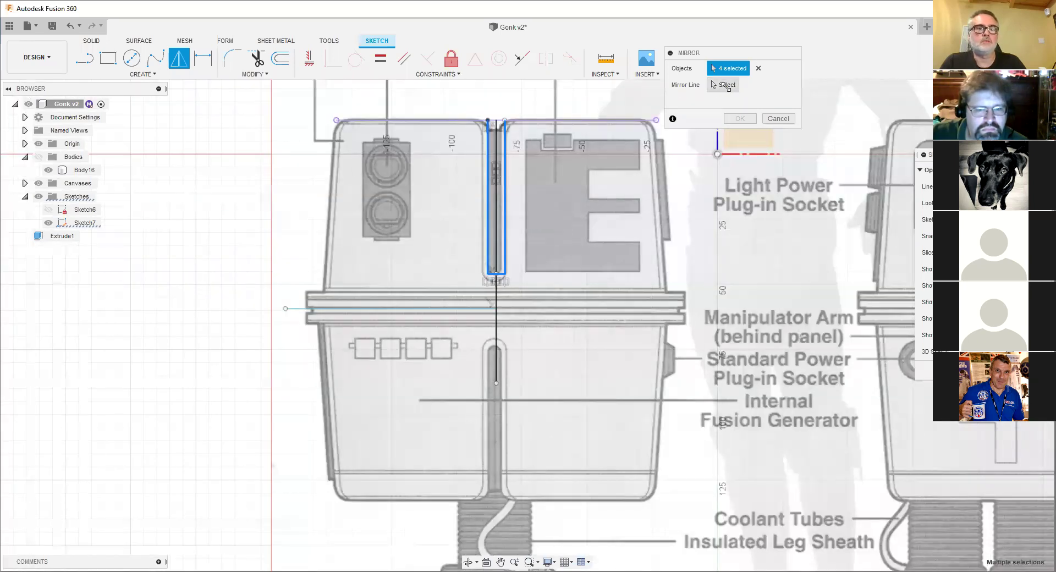
pyautogui.click(726, 85)
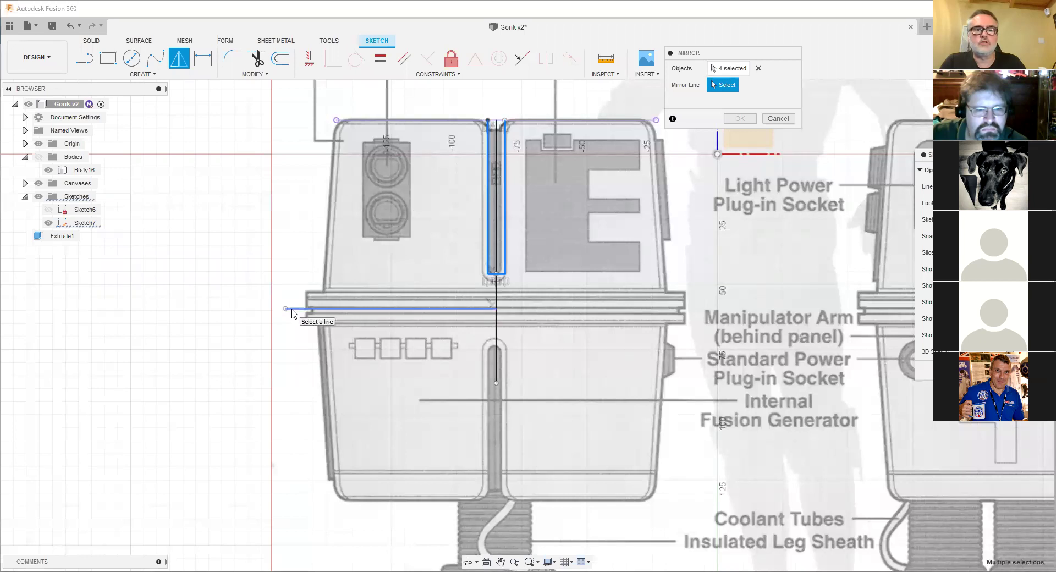
pyautogui.click(292, 309)
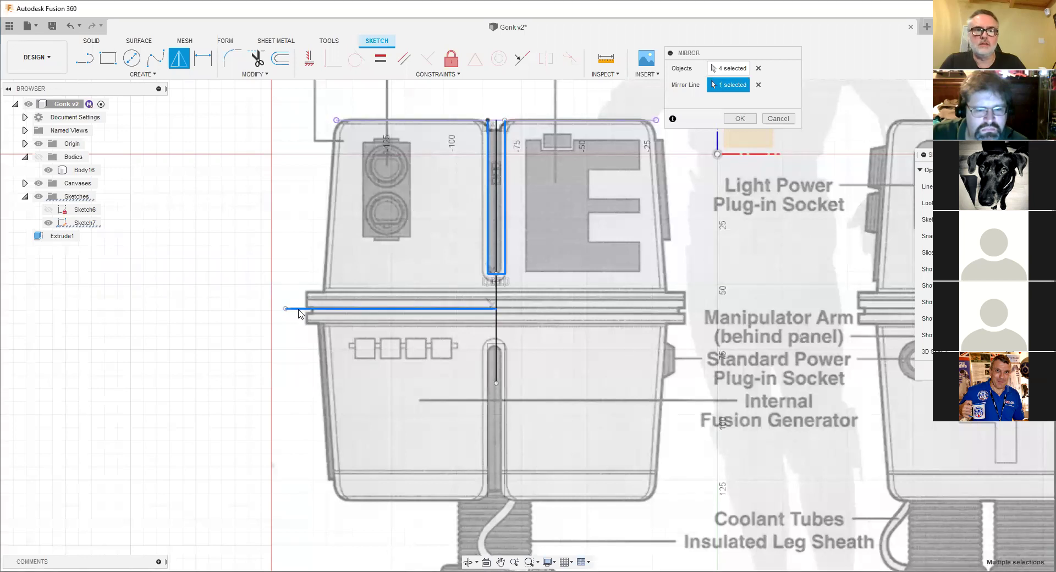
pyautogui.scroll(2, 473, 374)
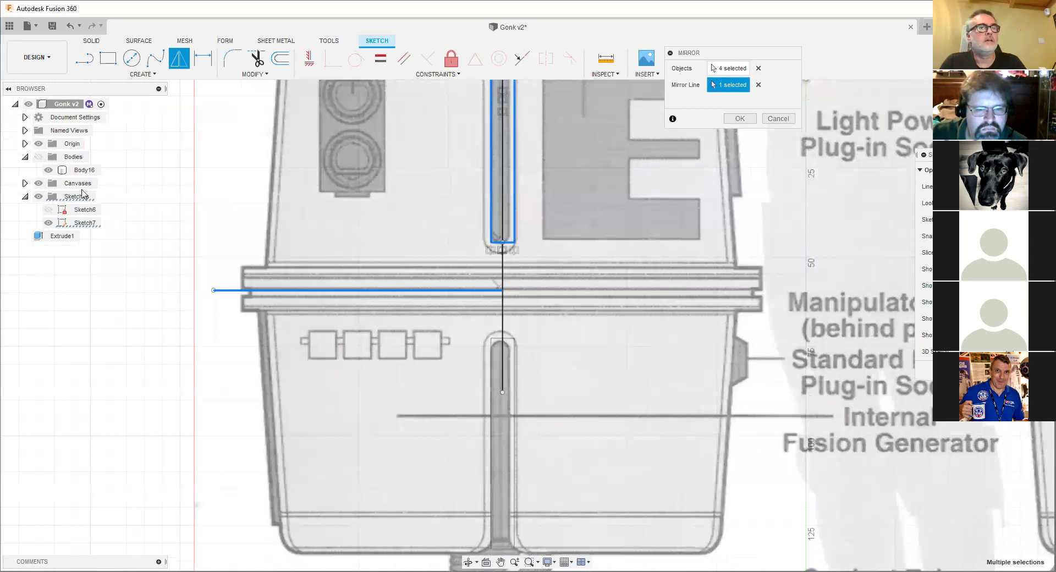
pyautogui.click(38, 185)
pyautogui.scroll(1, 428, 360)
pyautogui.scroll(-1, 423, 346)
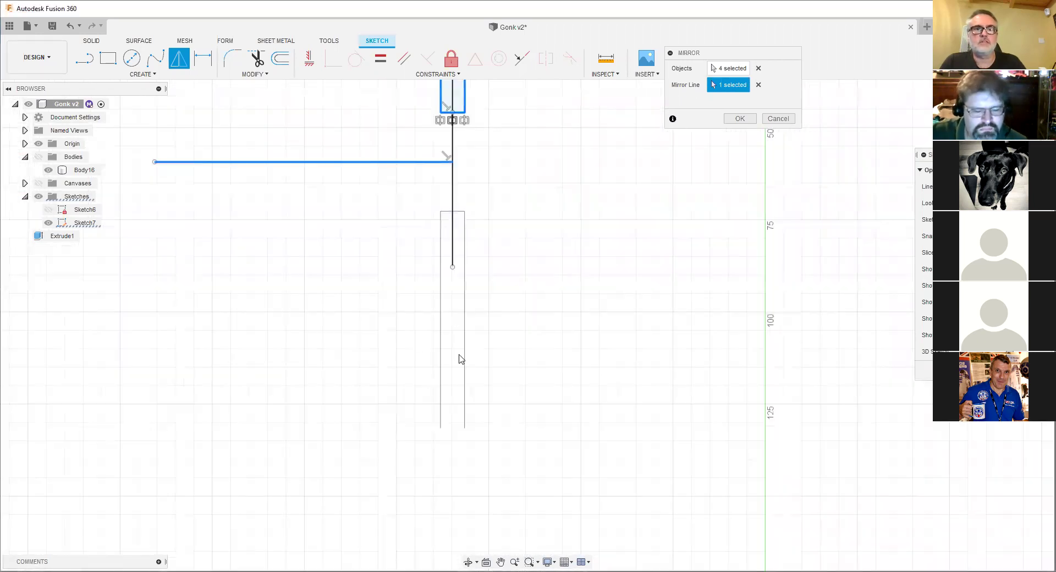
pyautogui.click(738, 118)
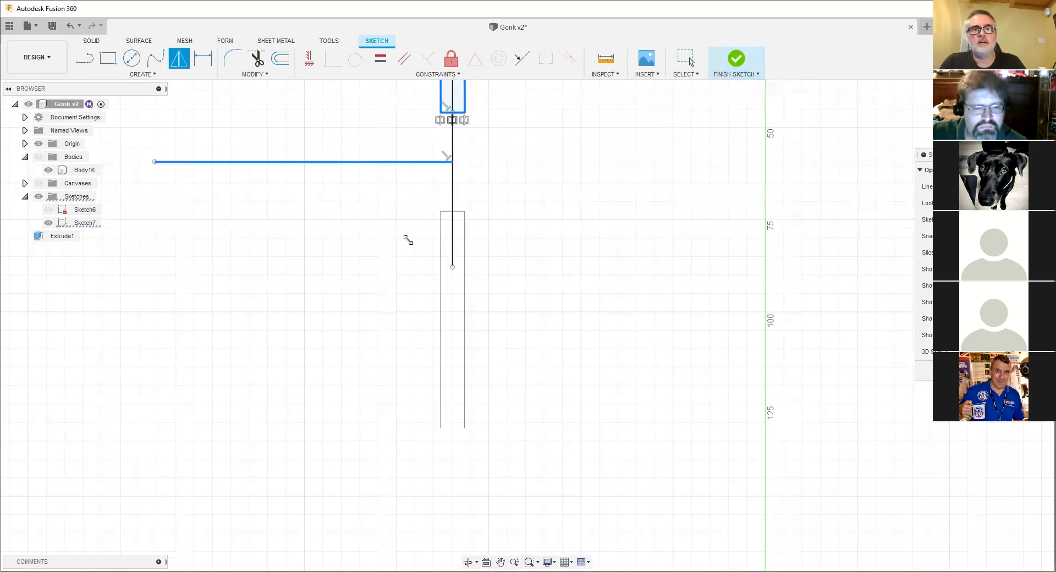
pyautogui.scroll(-1, 451, 223)
pyautogui.scroll(2, 452, 206)
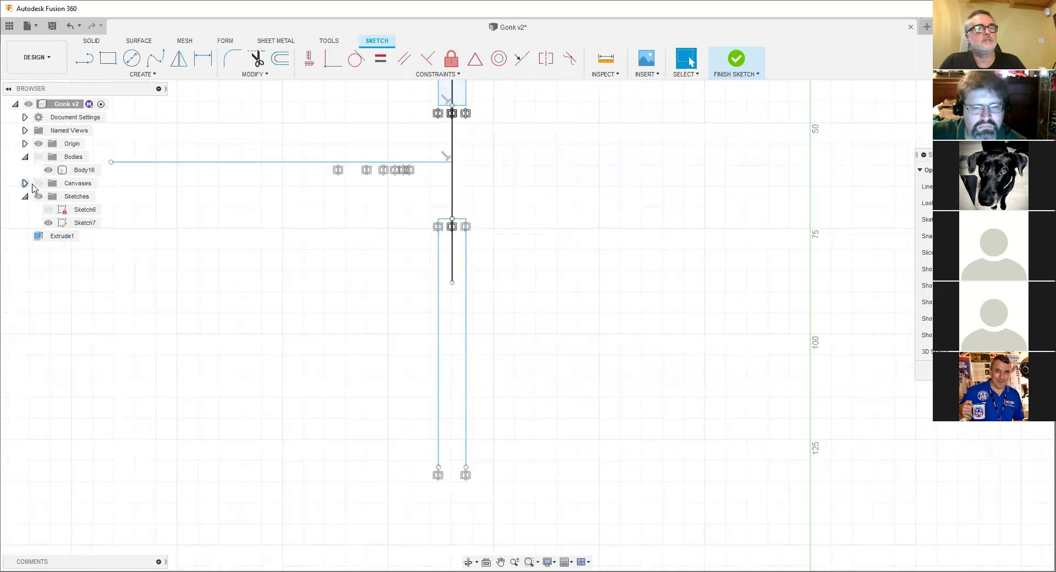
# - Show the bodies and canvases again, compare the mirrored groove outline with the canvas's lower slot, and finish the sketch
pyautogui.click(38, 157)
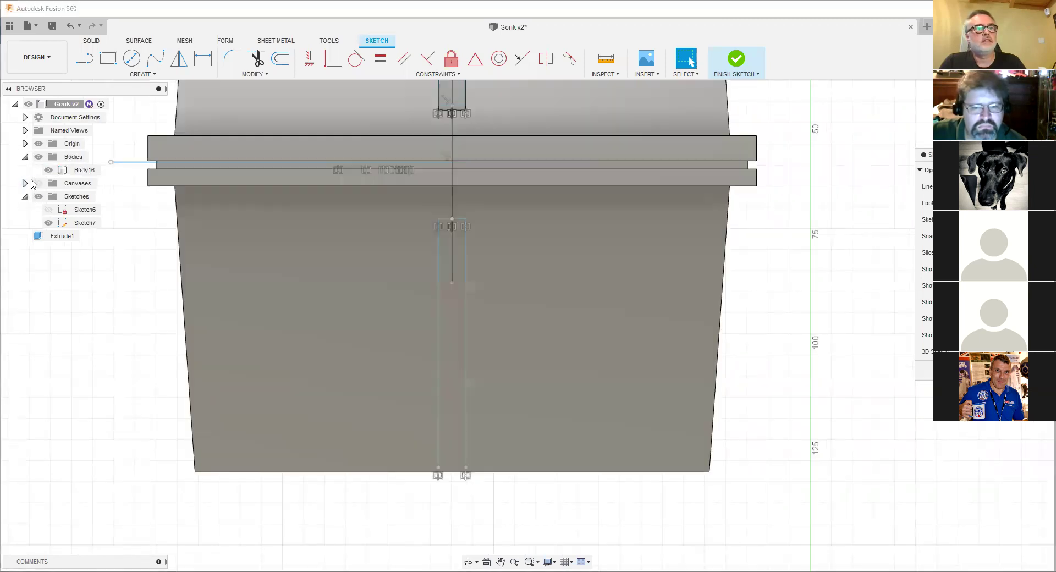
pyautogui.click(39, 183)
pyautogui.scroll(5, 418, 236)
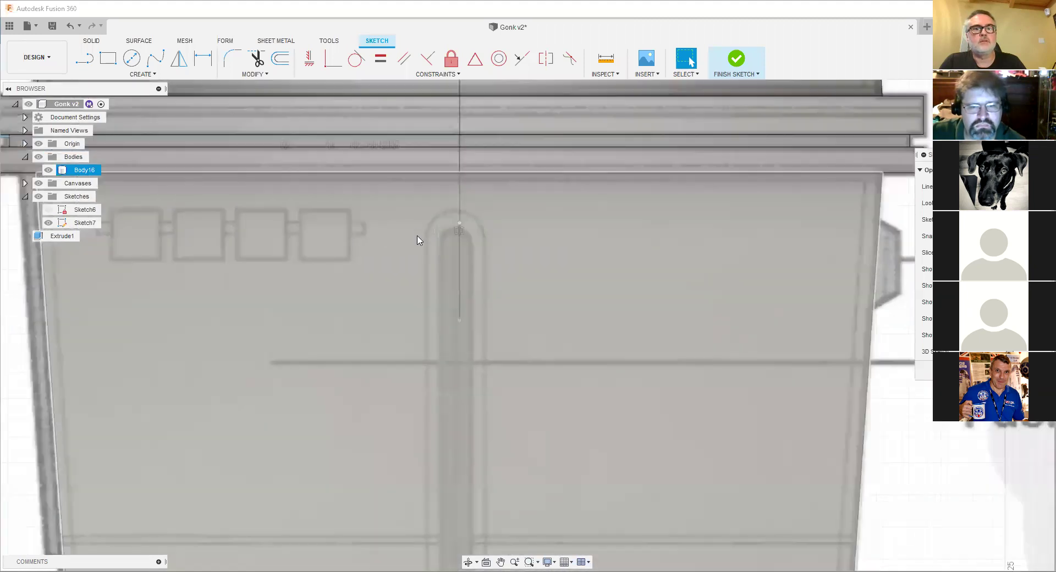
pyautogui.scroll(-5, 440, 259)
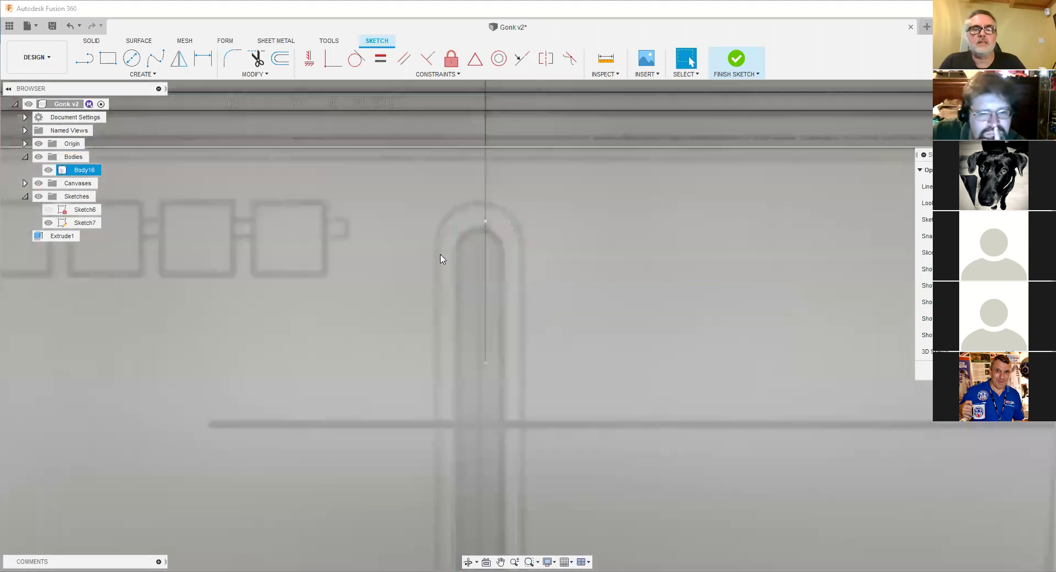
pyautogui.scroll(-4, 479, 248)
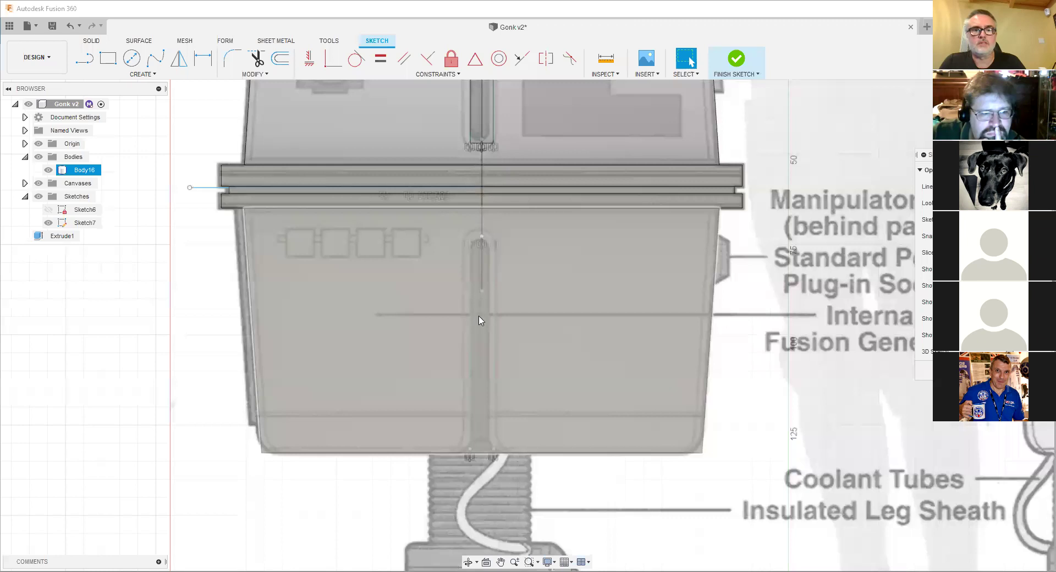
pyautogui.scroll(-1, 475, 319)
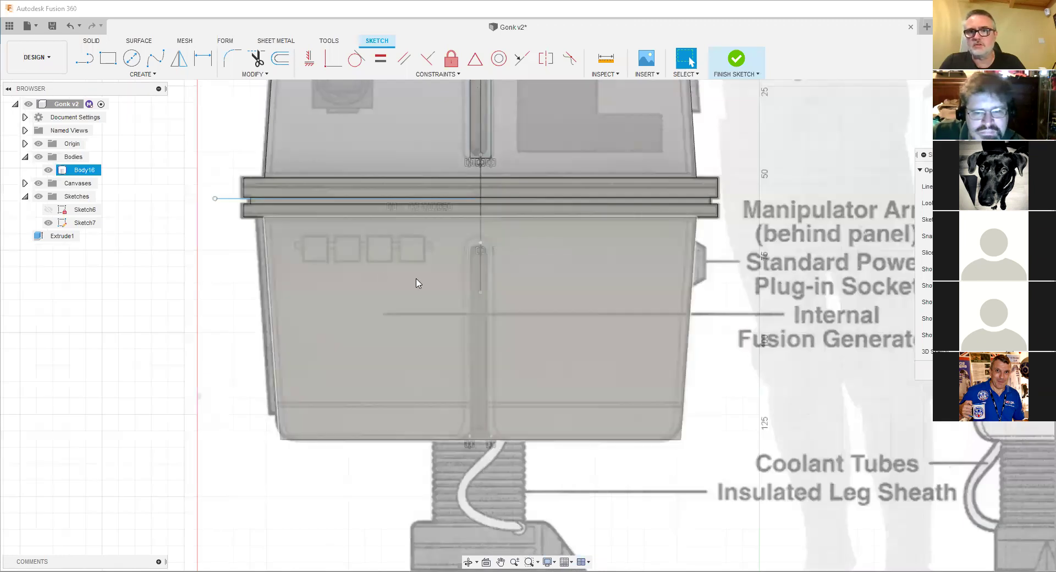
pyautogui.scroll(-3, 385, 315)
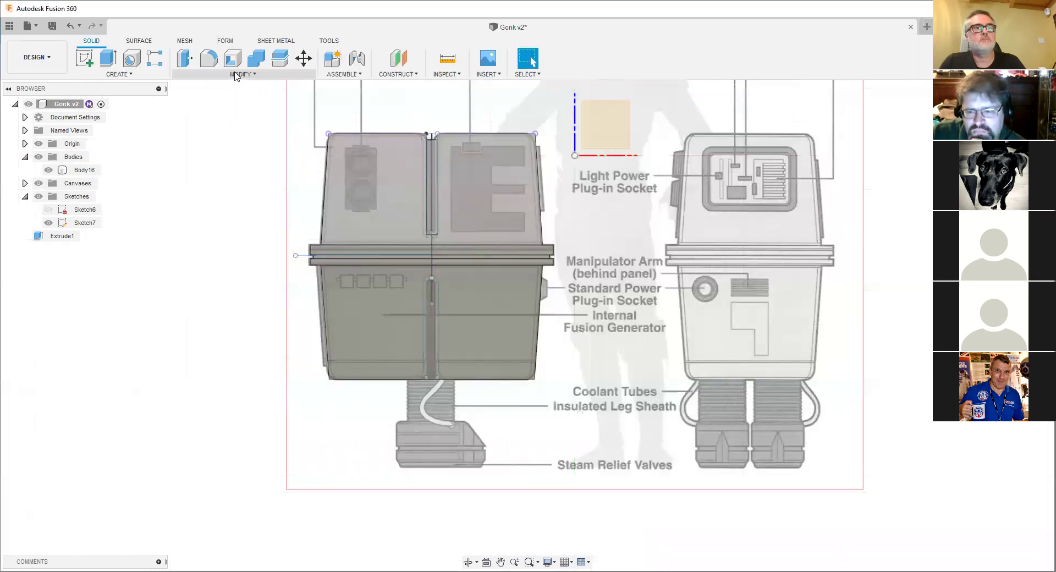
# - Split Body16 using the mirrored lower groove outline in Sketch7 as the splitting tool
pyautogui.click(238, 74)
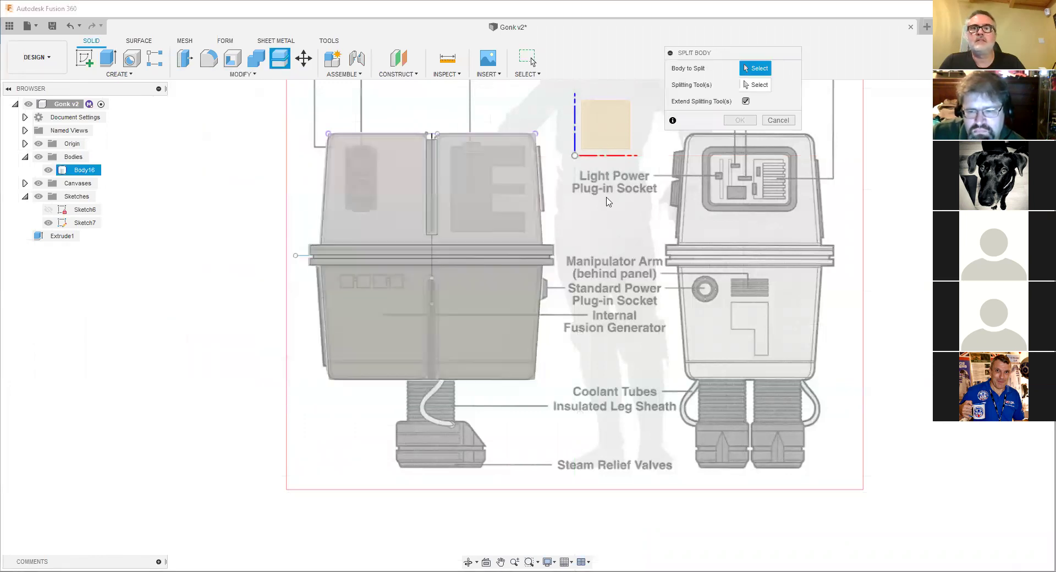
pyautogui.click(755, 85)
pyautogui.scroll(8, 408, 322)
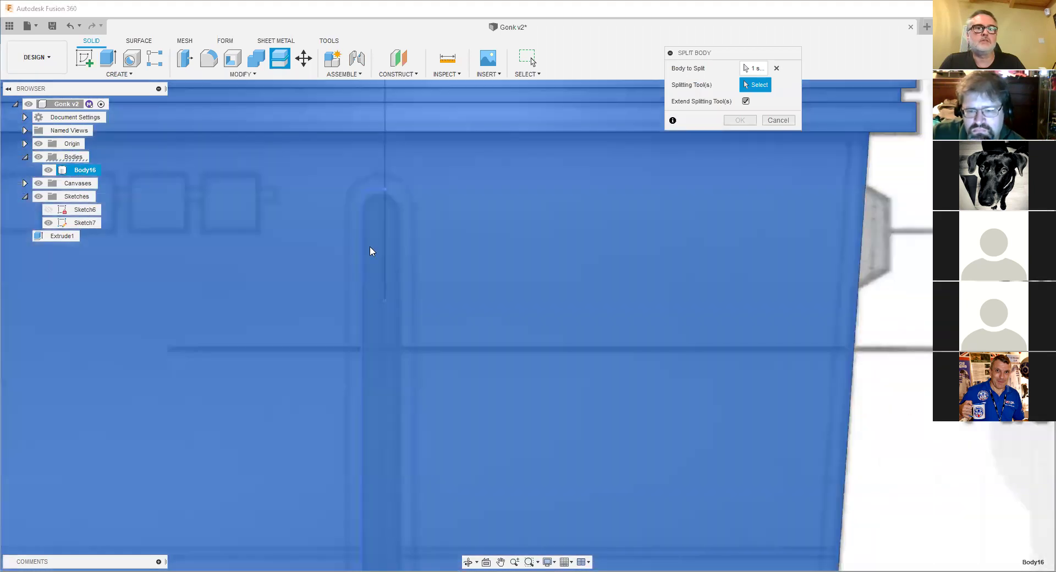
pyautogui.click(415, 228)
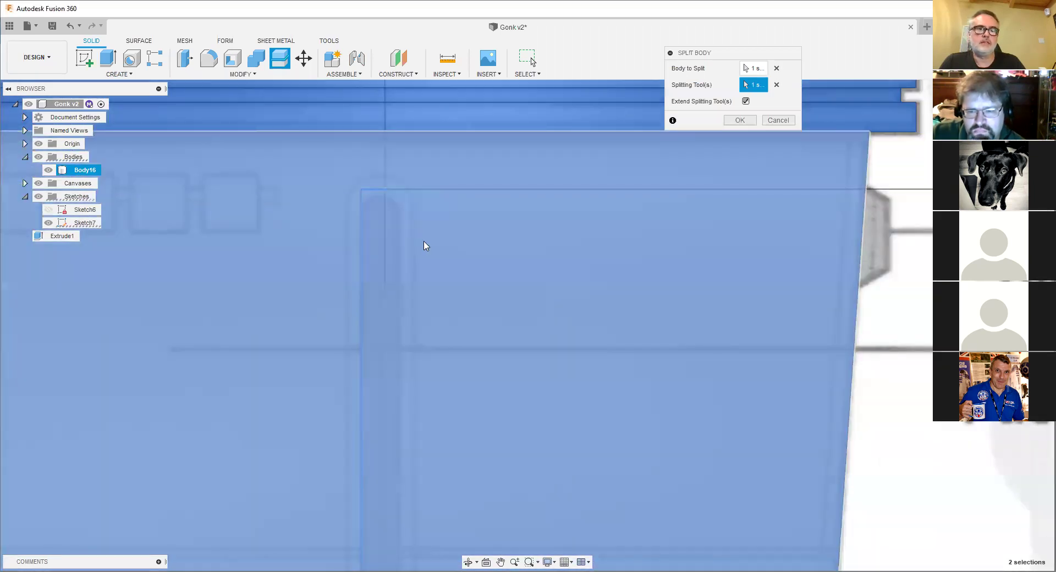
# - Split the body along the selected line of the lower slot's sketch with the splitting tool extended, and check the resulting slot faces
pyautogui.scroll(-5, 423, 246)
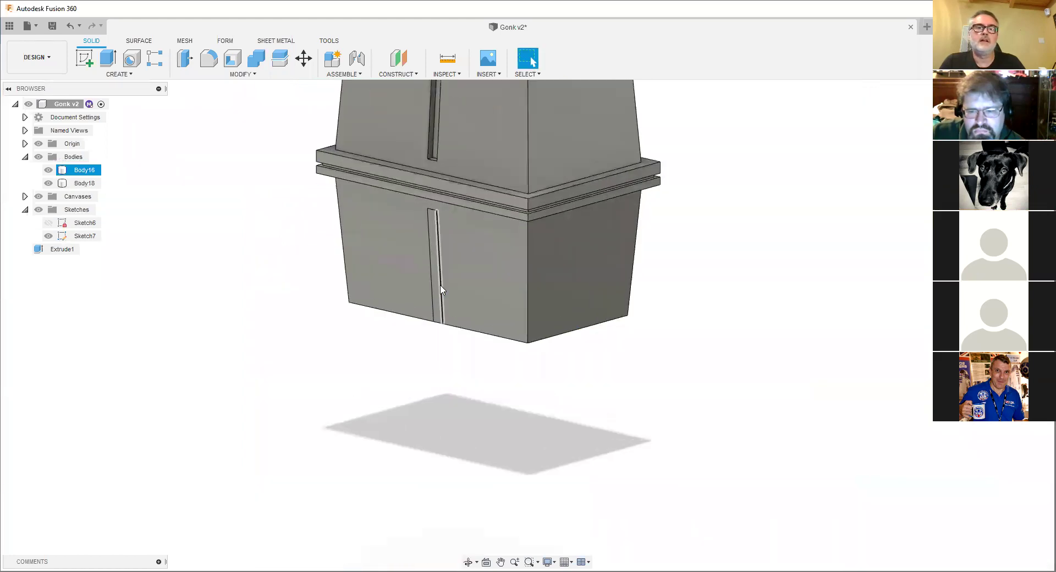
pyautogui.scroll(-3, 452, 291)
pyautogui.keyDown('shift'); pyautogui.moveTo(455, 292); pyautogui.dragTo(454, 322, button='middle'); pyautogui.keyUp('shift')
pyautogui.scroll(5, 394, 249)
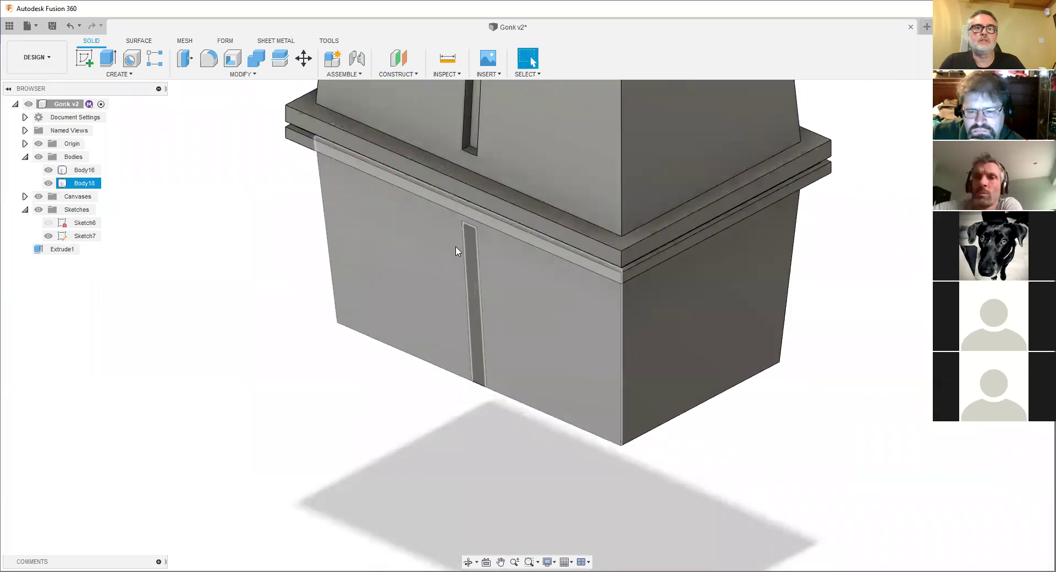
pyautogui.scroll(-2, 474, 254)
pyautogui.scroll(-2, 466, 270)
pyautogui.keyDown('shift'); pyautogui.moveTo(461, 263); pyautogui.dragTo(475, 234, button='middle'); pyautogui.keyUp('shift')
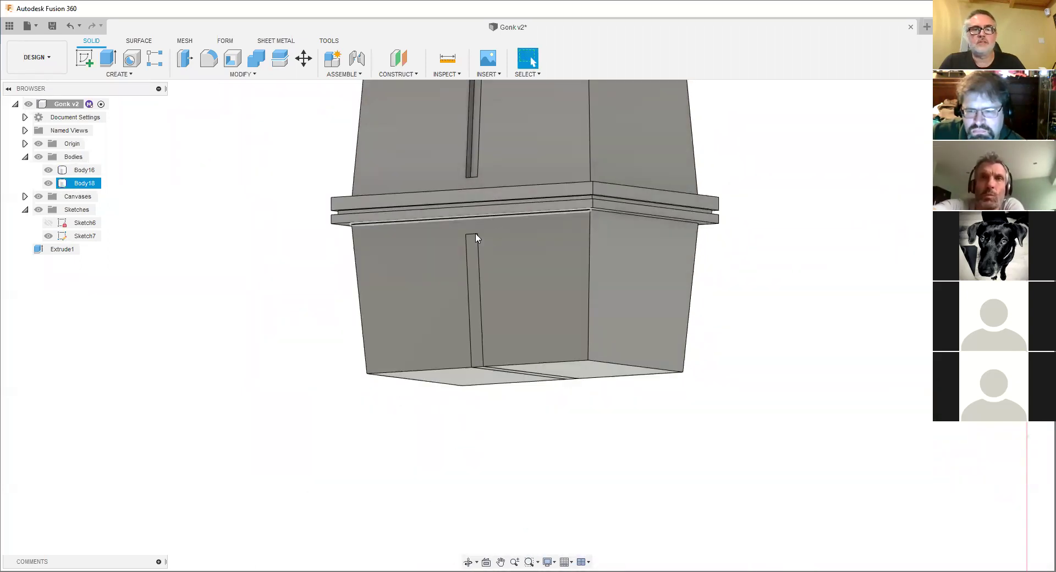
pyautogui.scroll(2, 474, 366)
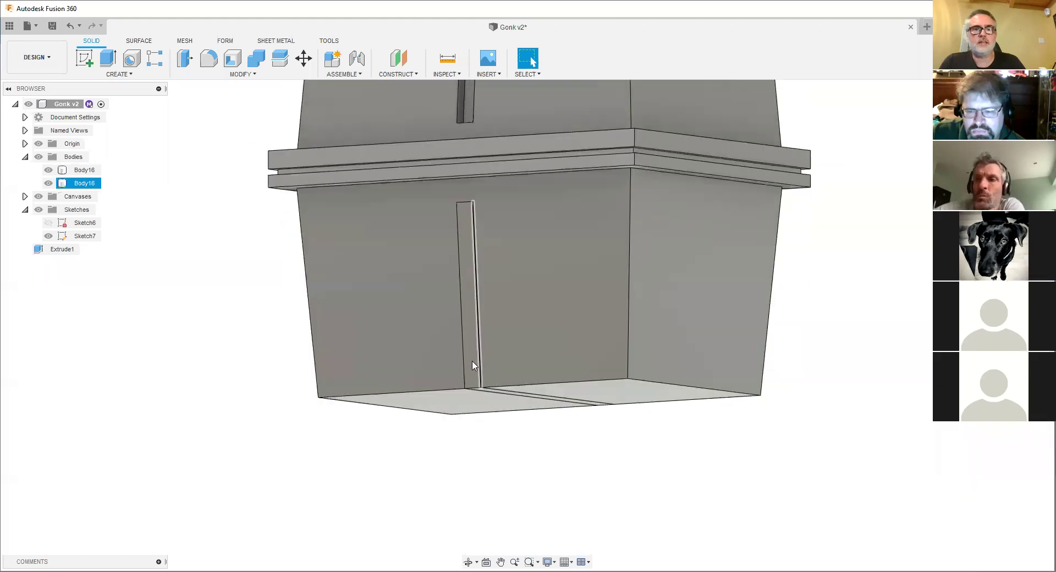
pyautogui.scroll(-2, 508, 278)
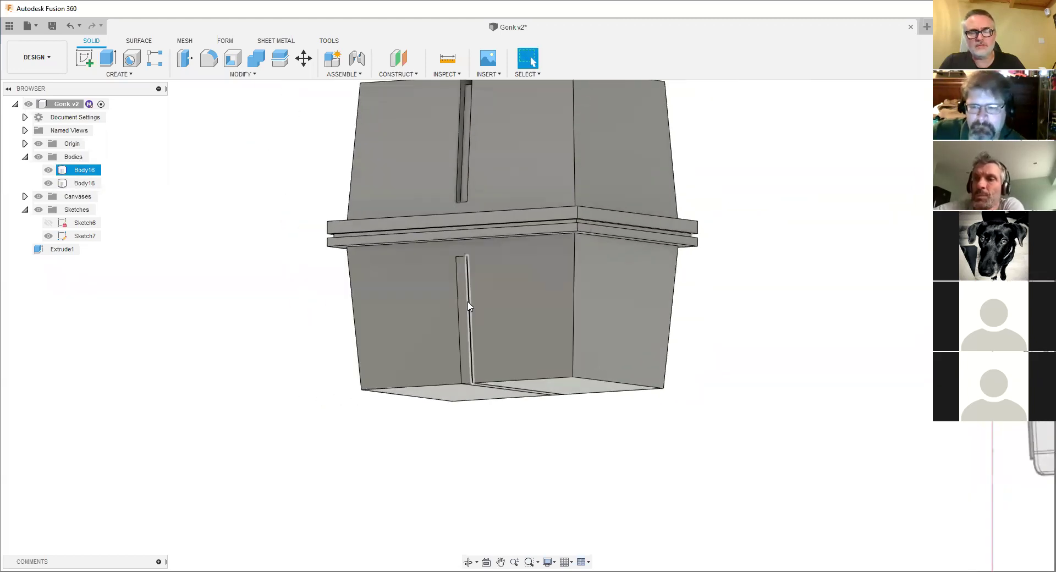
pyautogui.scroll(2, 440, 308)
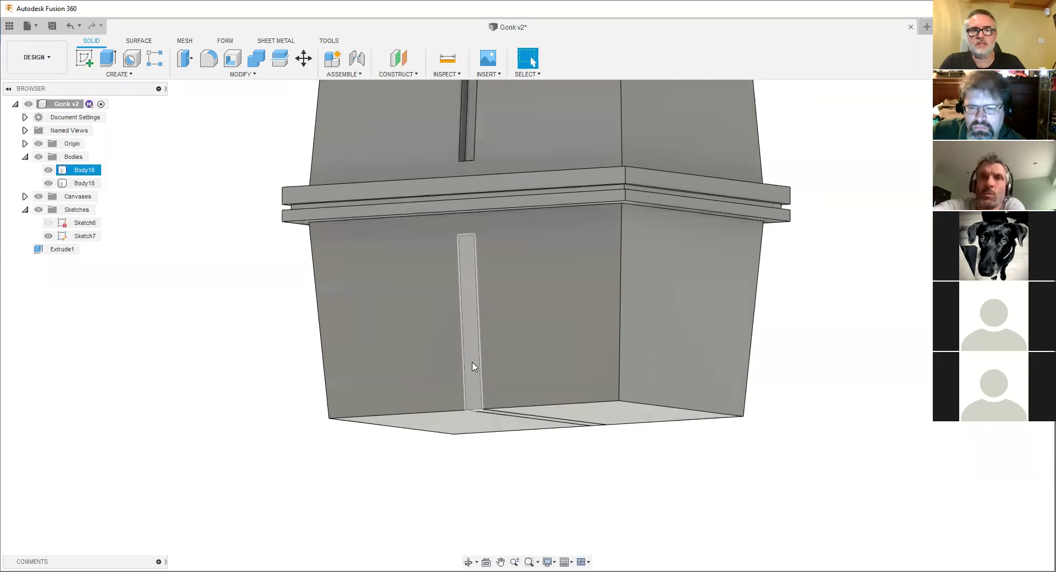
# - Offset the lower slot's three faces, on both sides and the underside of the body, by -3.5 mm to recess them
pyautogui.click(474, 368)
pyautogui.keyDown('shift'); pyautogui.moveTo(474, 367); pyautogui.dragTo(495, 357, button='middle'); pyautogui.keyUp('shift')
pyautogui.scroll(2, 513, 388)
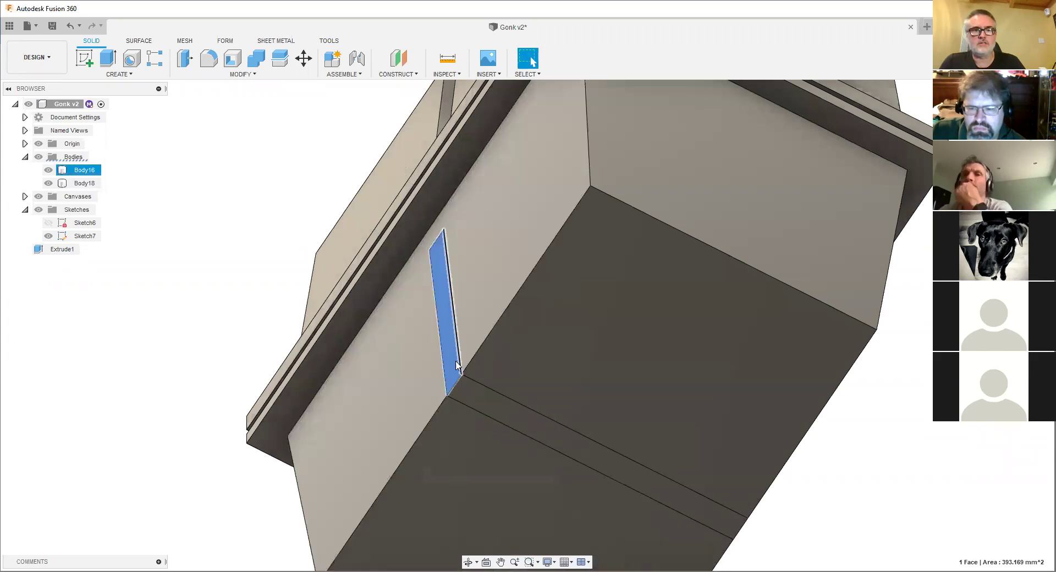
pyautogui.keyDown('shift'); pyautogui.click(506, 420); pyautogui.keyUp('shift')
pyautogui.keyDown('shift'); pyautogui.moveTo(505, 420); pyautogui.dragTo(566, 294, button='middle'); pyautogui.keyUp('shift')
pyautogui.keyDown('shift'); pyautogui.click(567, 294); pyautogui.keyUp('shift')
pyautogui.rightClick(566, 293)
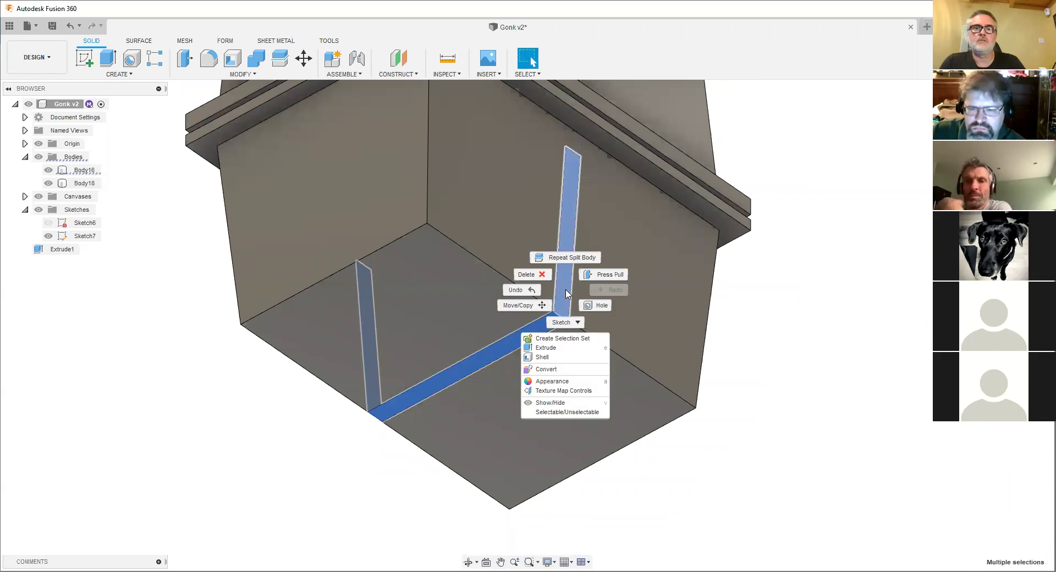
pyautogui.click(596, 276)
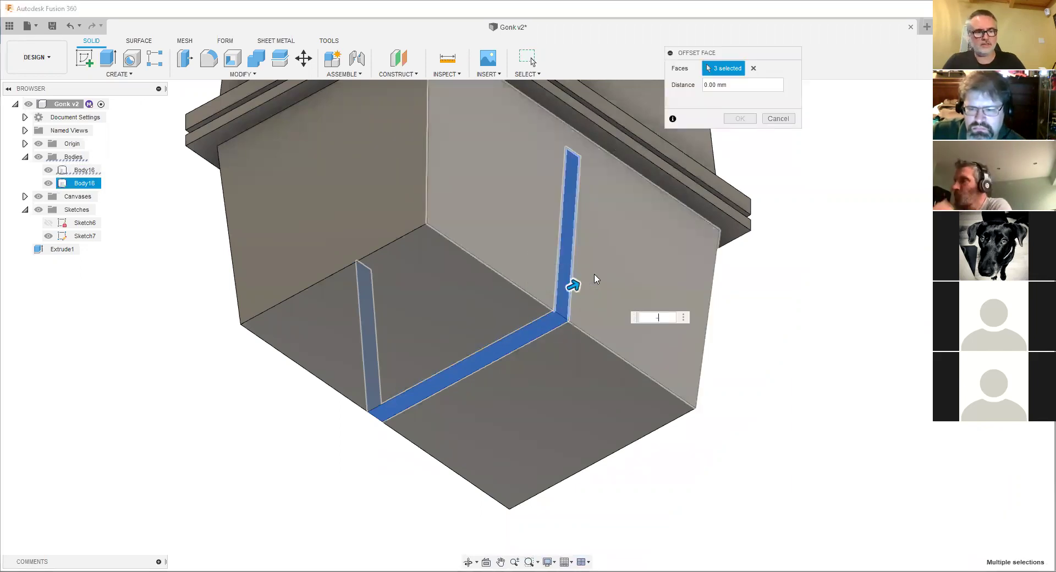
pyautogui.press('Return')
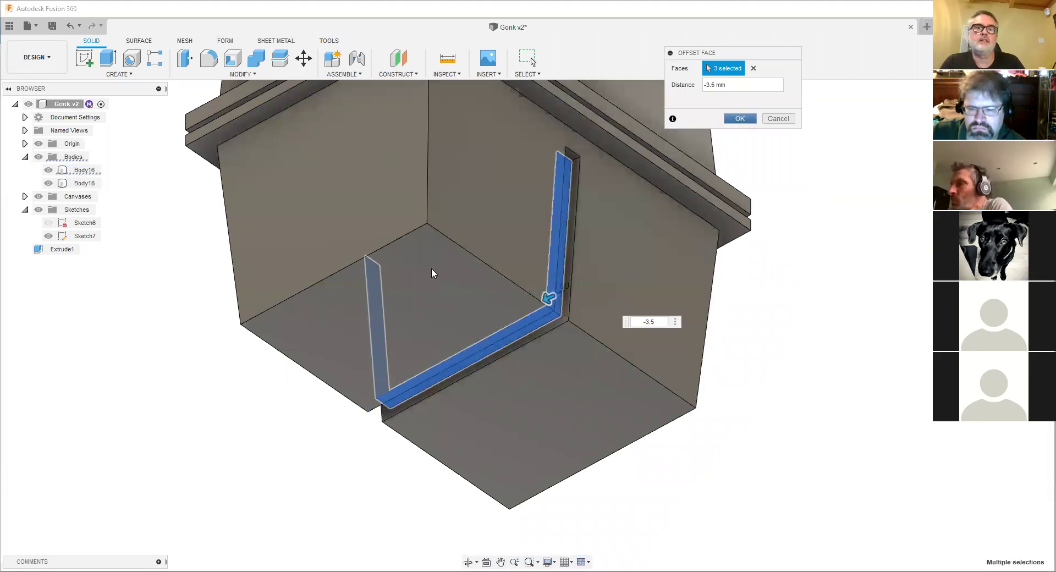
# - Examine the recessed slots from several angles and compare the body with the side and front views on the reference canvas
pyautogui.keyDown('shift'); pyautogui.moveTo(431, 274); pyautogui.dragTo(490, 278, button='middle'); pyautogui.keyUp('shift')
pyautogui.keyDown('shift'); pyautogui.moveTo(487, 334); pyautogui.dragTo(773, 204, button='middle'); pyautogui.keyUp('shift')
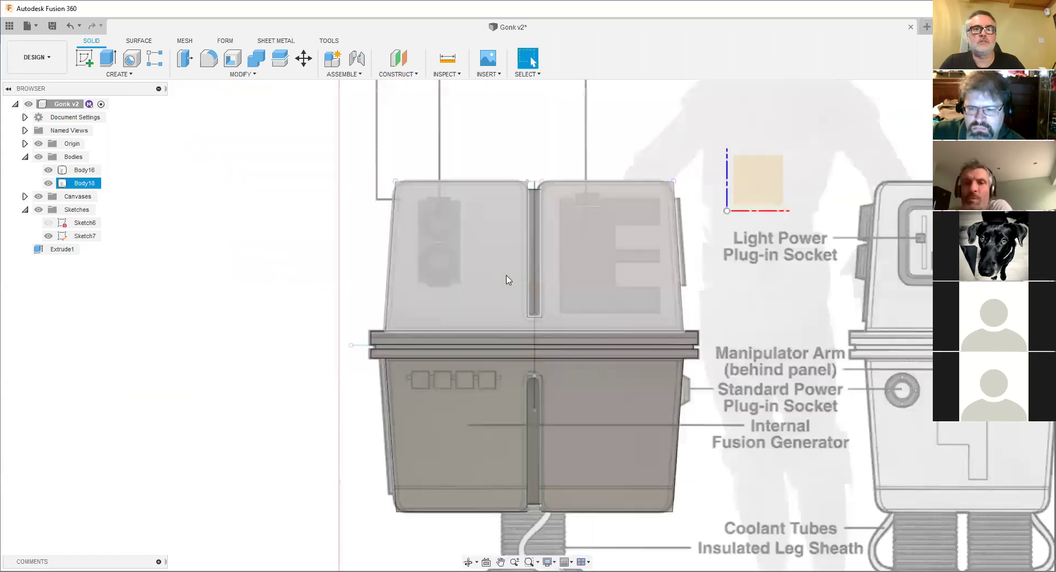
pyautogui.scroll(3, 507, 279)
pyautogui.moveTo(494, 222); pyautogui.dragTo(472, 165, button='middle')
pyautogui.scroll(-3, 471, 164)
pyautogui.keyDown('shift'); pyautogui.moveTo(467, 308); pyautogui.dragTo(451, 280, button='middle'); pyautogui.keyUp('shift')
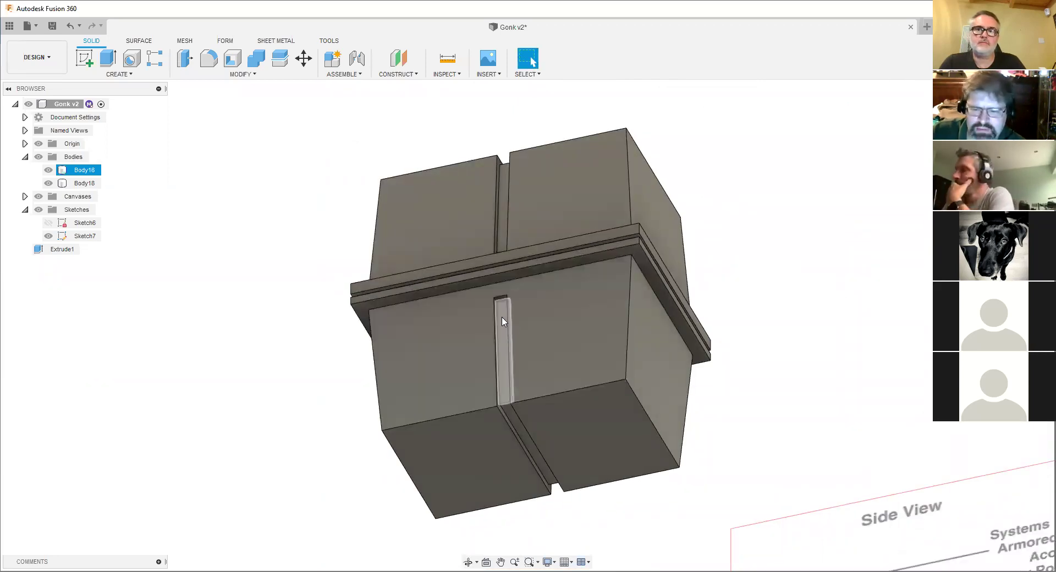
pyautogui.scroll(-3, 315, 297)
pyautogui.keyDown('shift'); pyautogui.moveTo(316, 297); pyautogui.dragTo(410, 370, button='middle'); pyautogui.keyUp('shift')
pyautogui.moveTo(462, 328); pyautogui.dragTo(480, 412, button='middle')
pyautogui.scroll(-1, 479, 402)
pyautogui.scroll(3, 489, 345)
pyautogui.scroll(-2, 509, 332)
pyautogui.scroll(2, 524, 312)
pyautogui.scroll(-1, 525, 307)
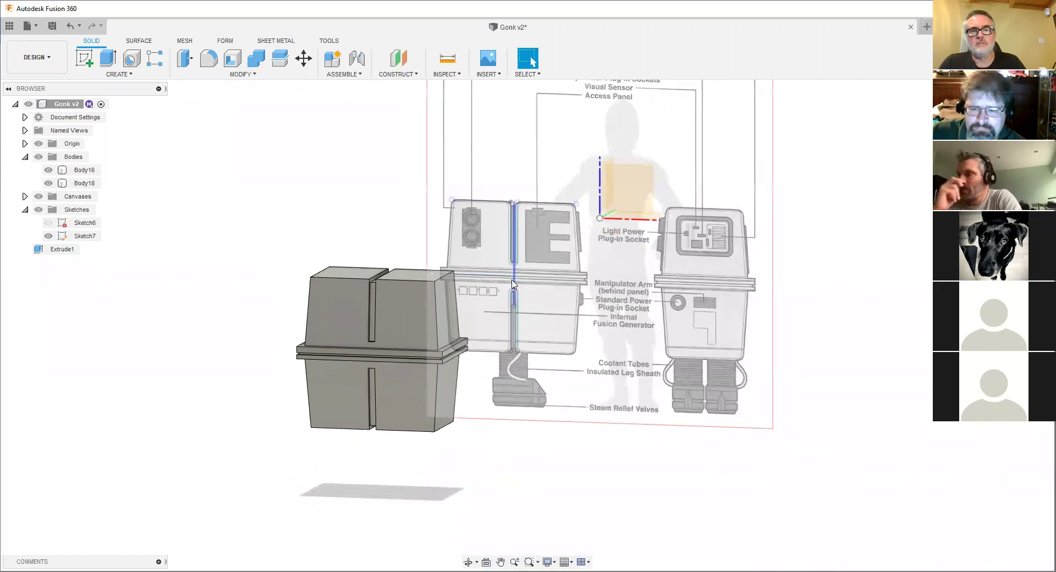
pyautogui.scroll(2, 514, 305)
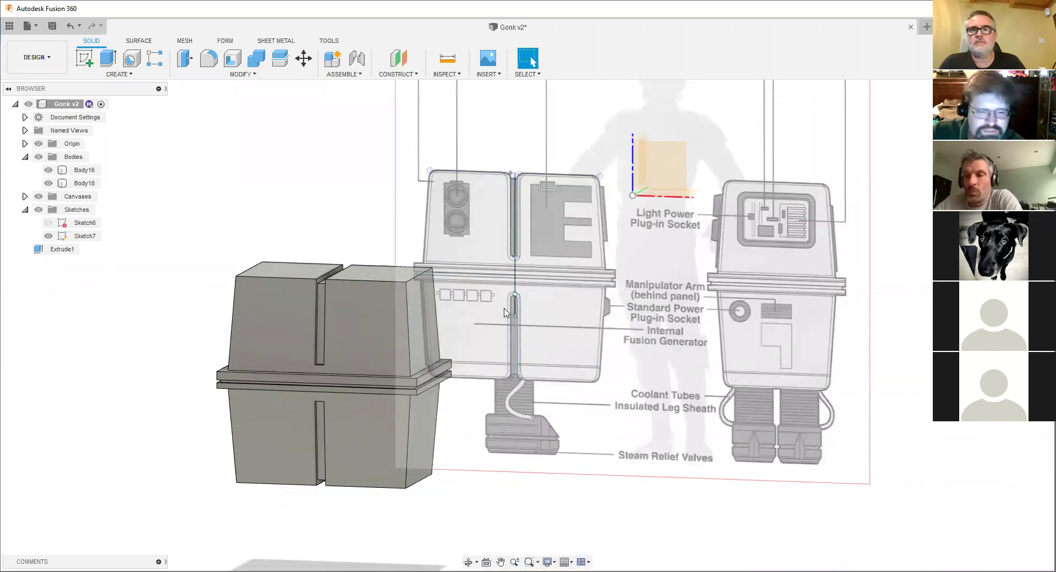
pyautogui.moveTo(522, 291); pyautogui.dragTo(481, 306, button='middle')
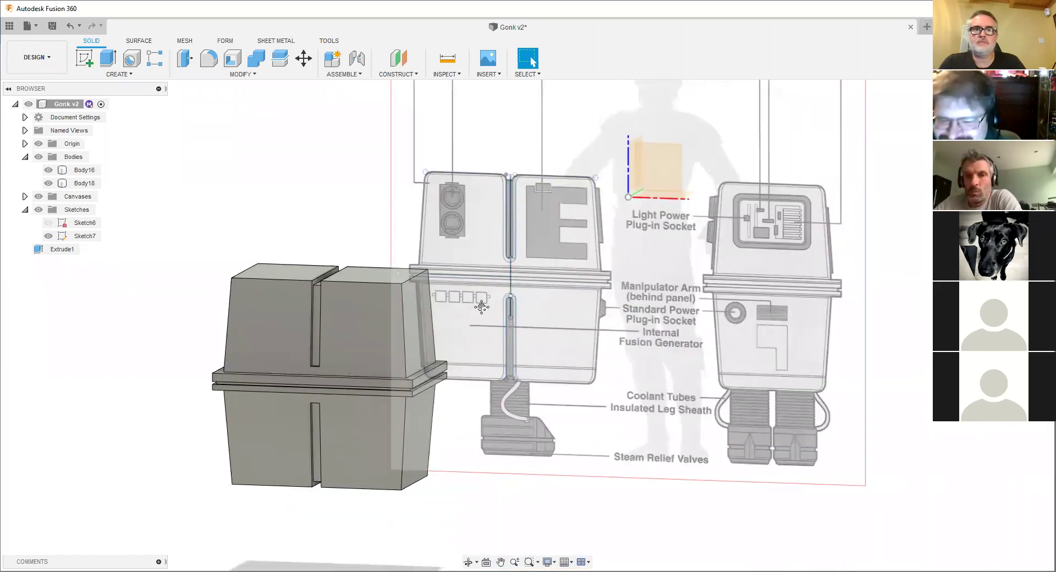
pyautogui.scroll(-3, 495, 329)
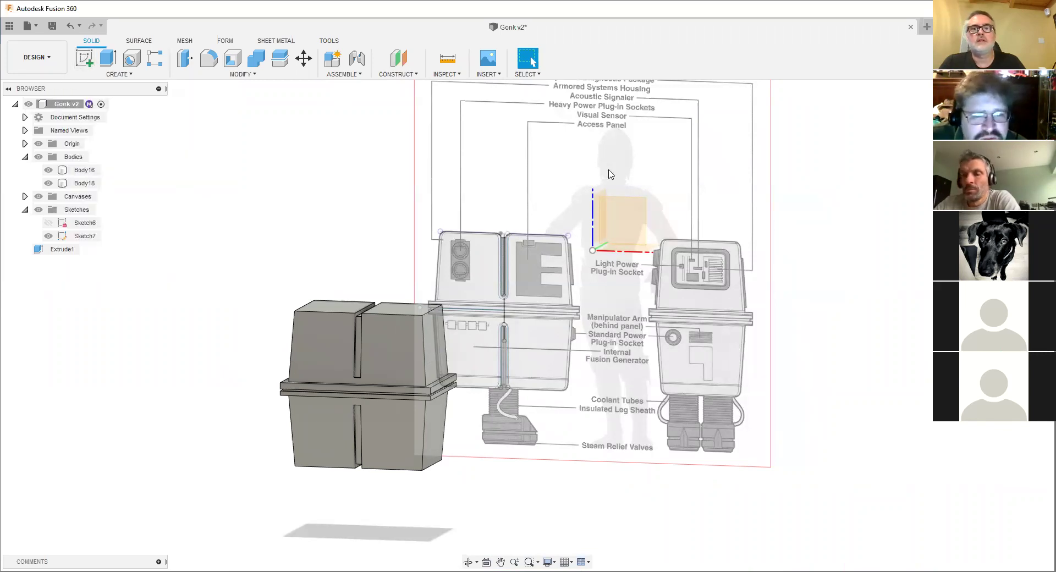
# - Start a new sketch on the front origin plane, compare the body with the reference canvas, and finish the sketch without drawing anything
pyautogui.click(84, 58)
pyautogui.click(616, 218)
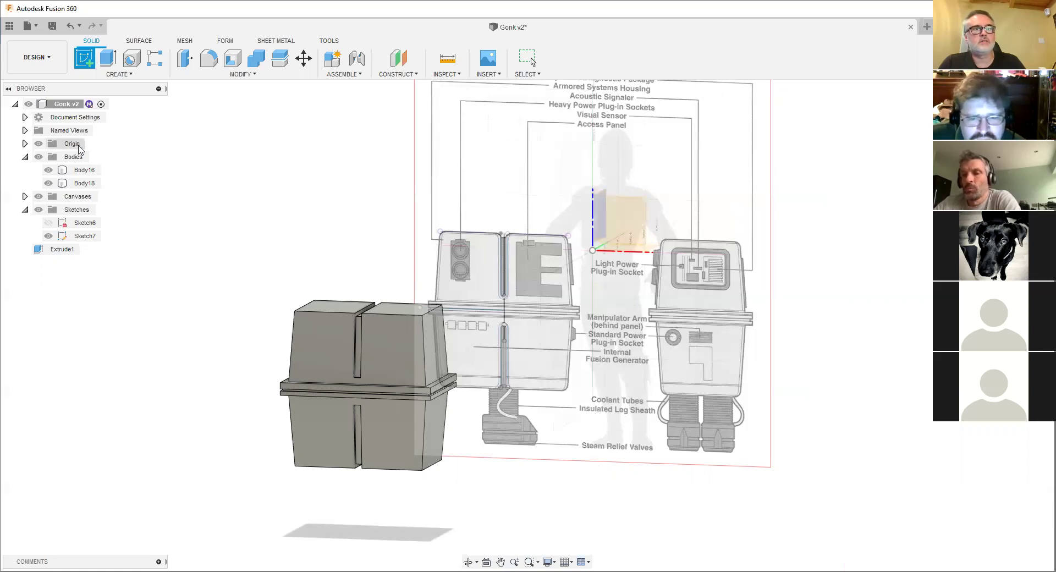
pyautogui.click(635, 215)
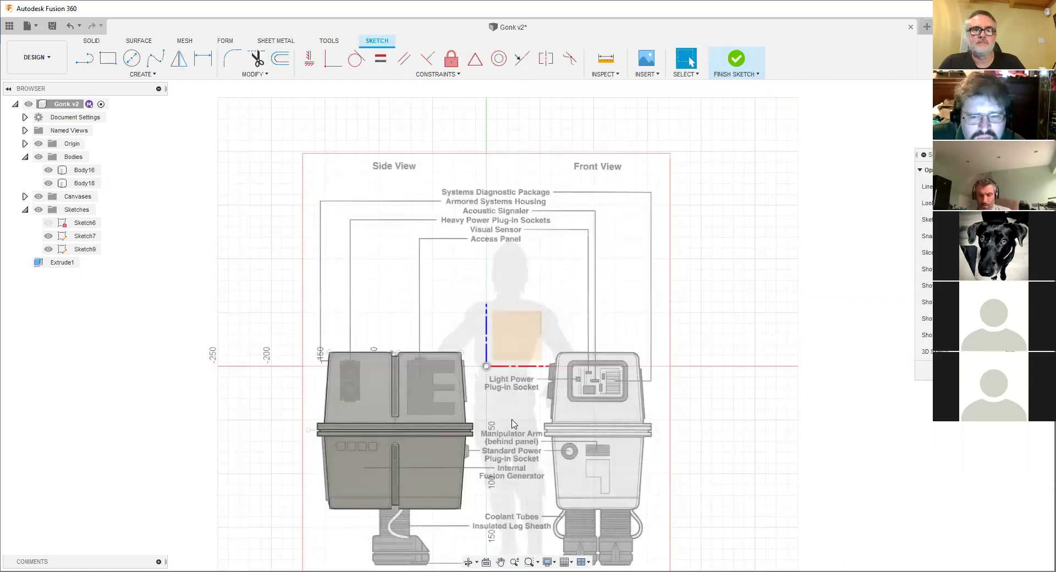
pyautogui.moveTo(507, 448); pyautogui.dragTo(540, 334, button='middle')
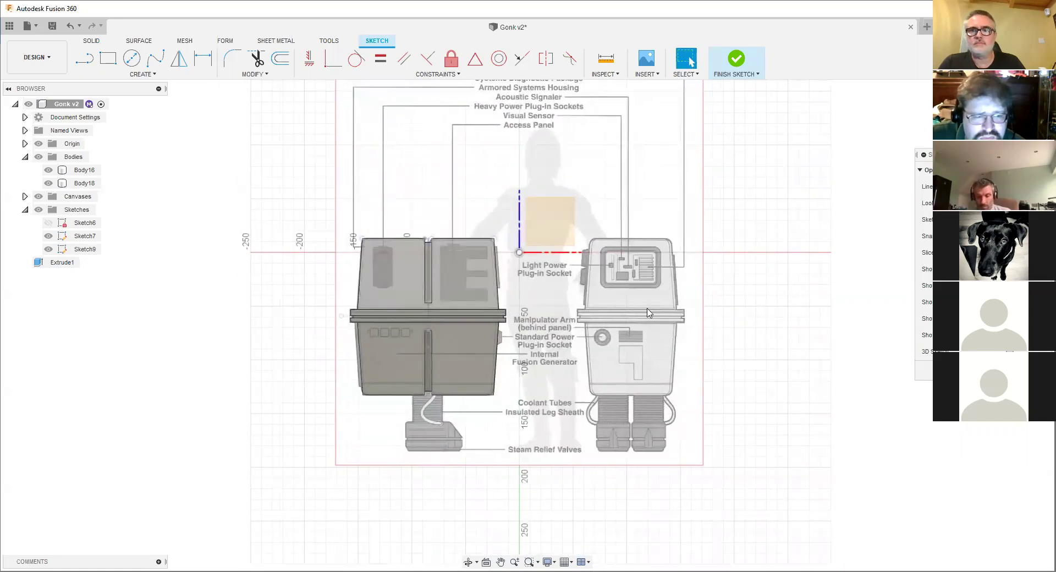
pyautogui.keyDown('shift'); pyautogui.moveTo(589, 293); pyautogui.dragTo(418, 361, button='middle'); pyautogui.keyUp('shift')
pyautogui.scroll(3, 418, 361)
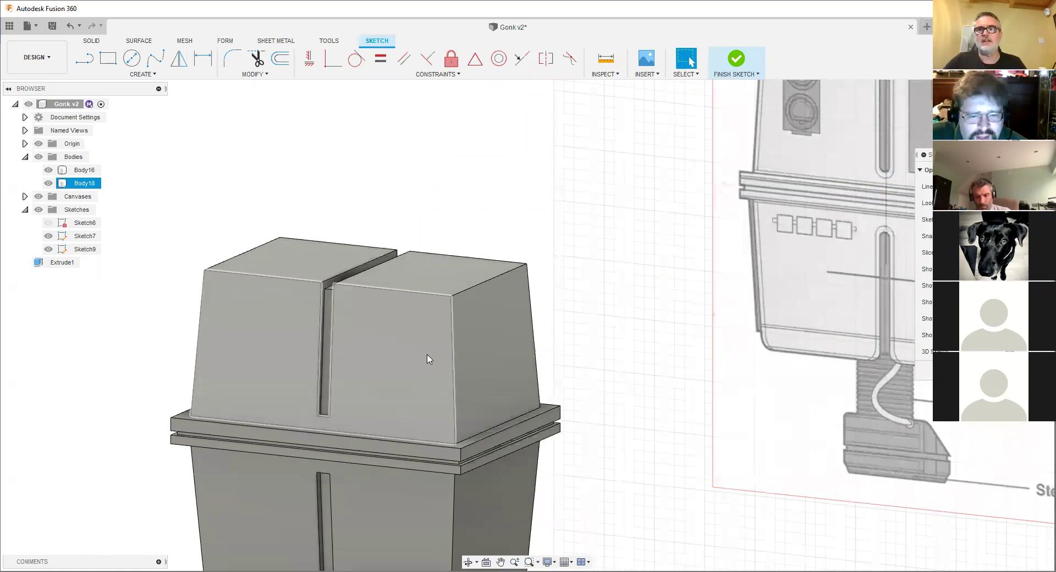
pyautogui.scroll(-5, 428, 359)
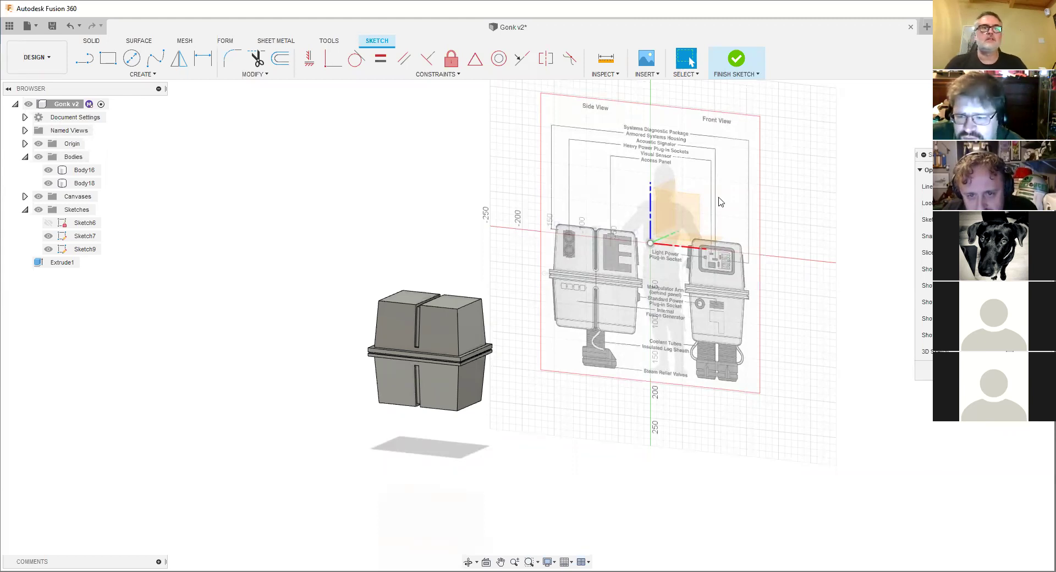
pyautogui.click(37, 145)
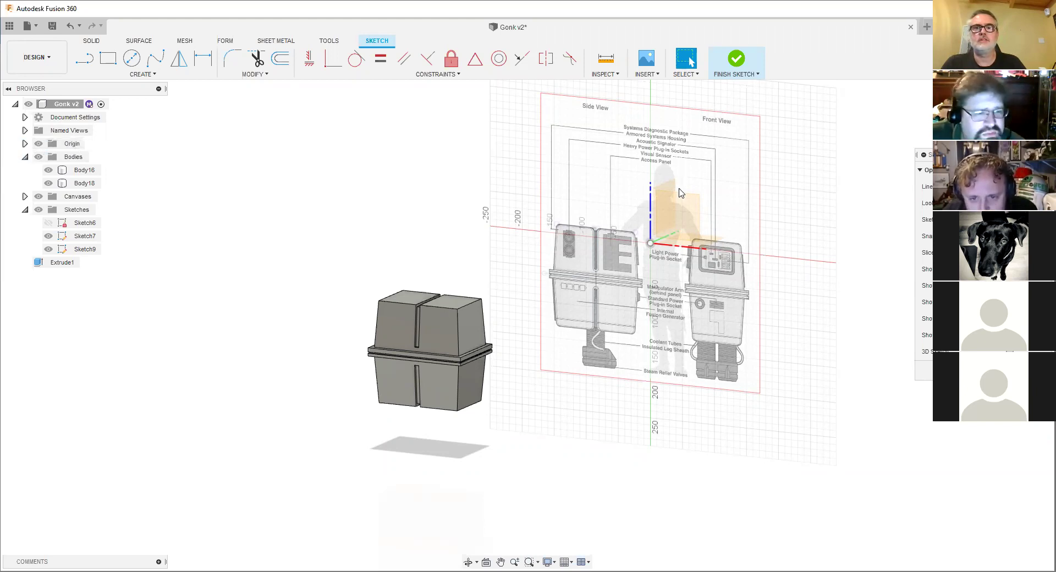
pyautogui.scroll(3, 677, 199)
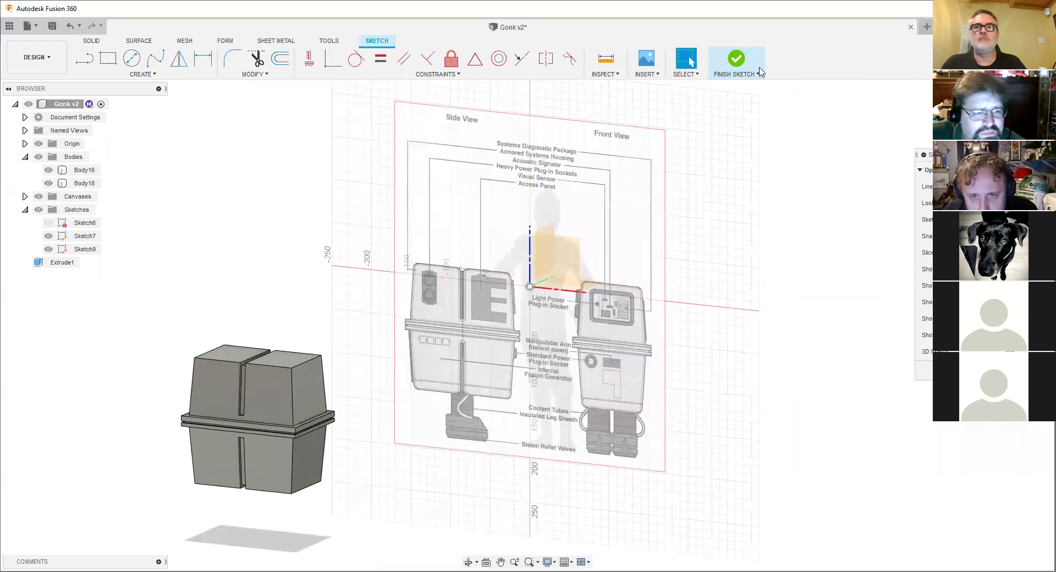
pyautogui.click(734, 65)
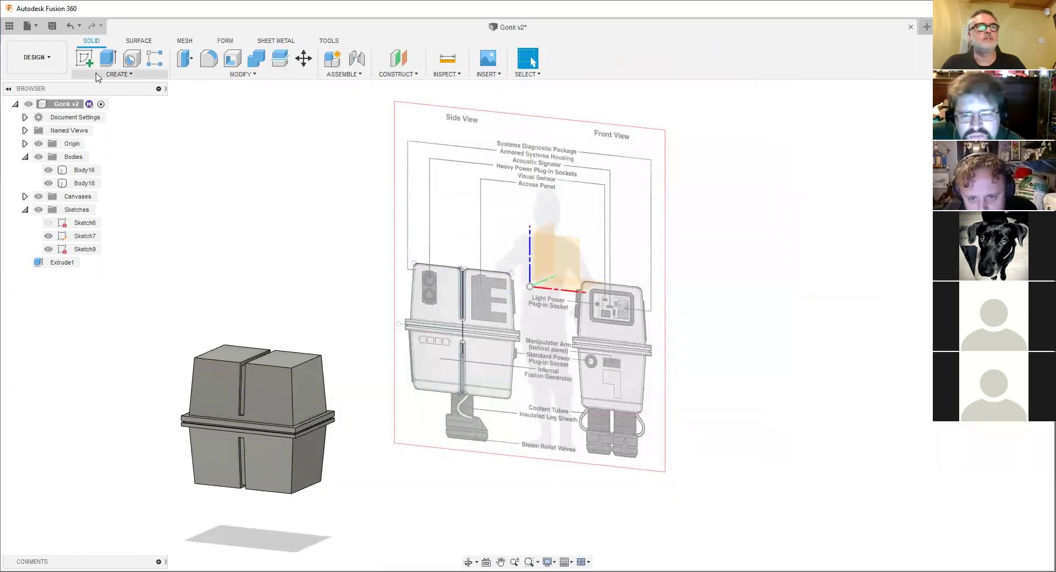
# - Open another sketch on the canvas-facing origin plane, try the Line tool near the body's top edge, and finish without placing a line
pyautogui.click(84, 57)
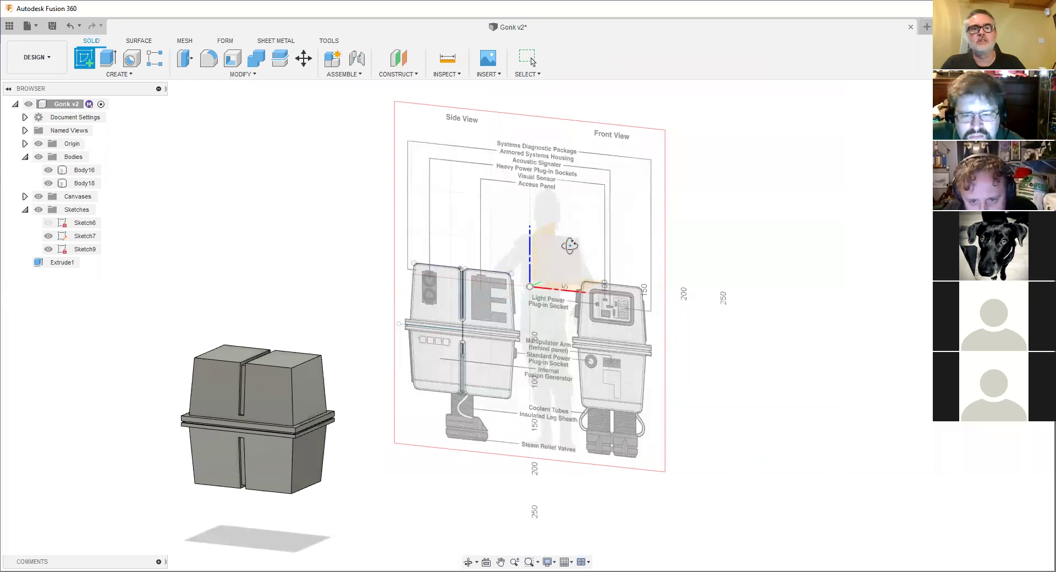
pyautogui.scroll(5, 518, 302)
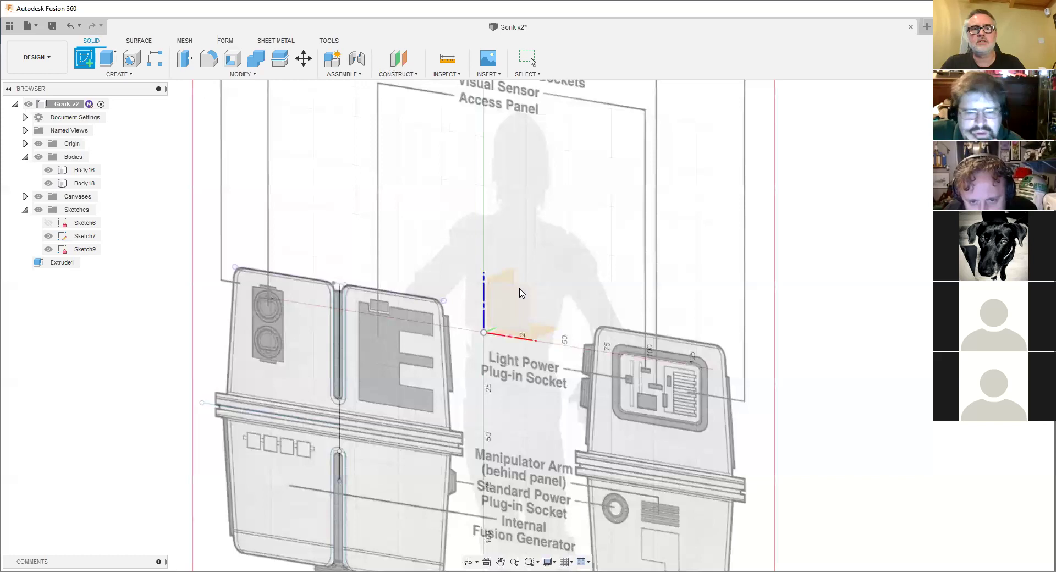
pyautogui.click(521, 293)
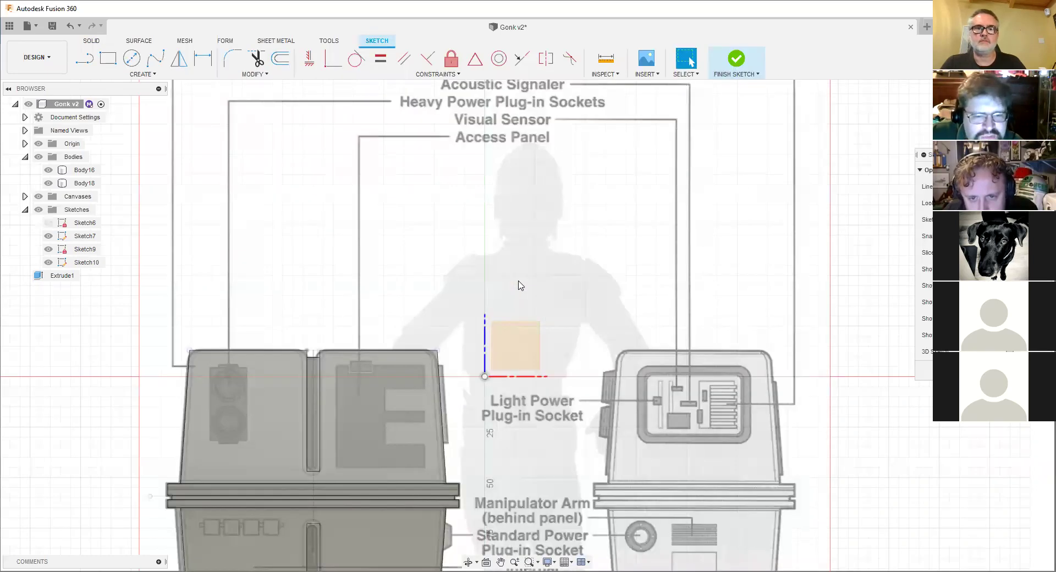
pyautogui.scroll(-3, 520, 284)
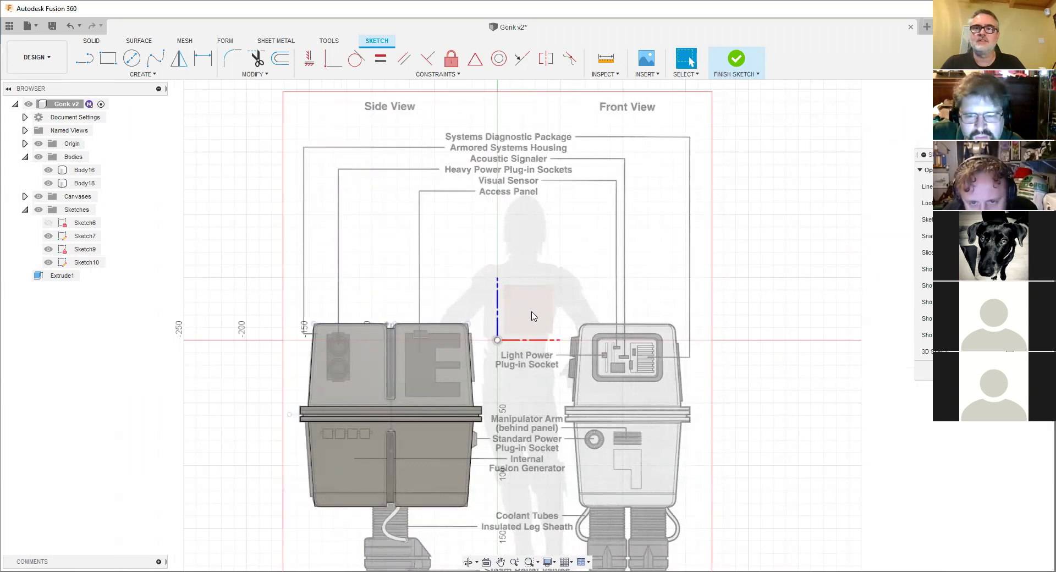
pyautogui.scroll(2, 374, 360)
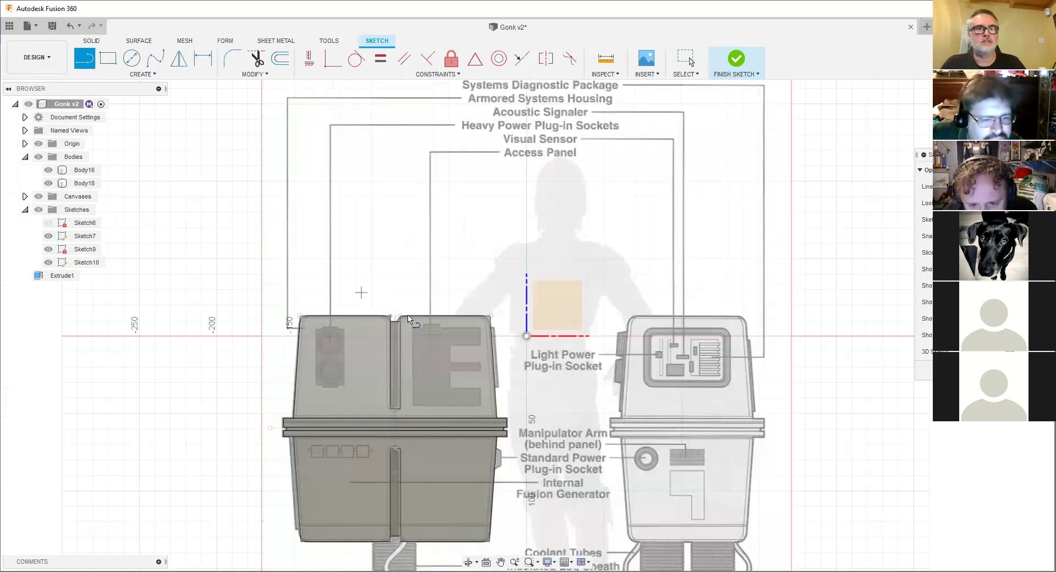
pyautogui.scroll(4, 377, 315)
pyautogui.scroll(-3, 278, 255)
pyautogui.moveTo(405, 240); pyautogui.dragTo(511, 228, button='middle')
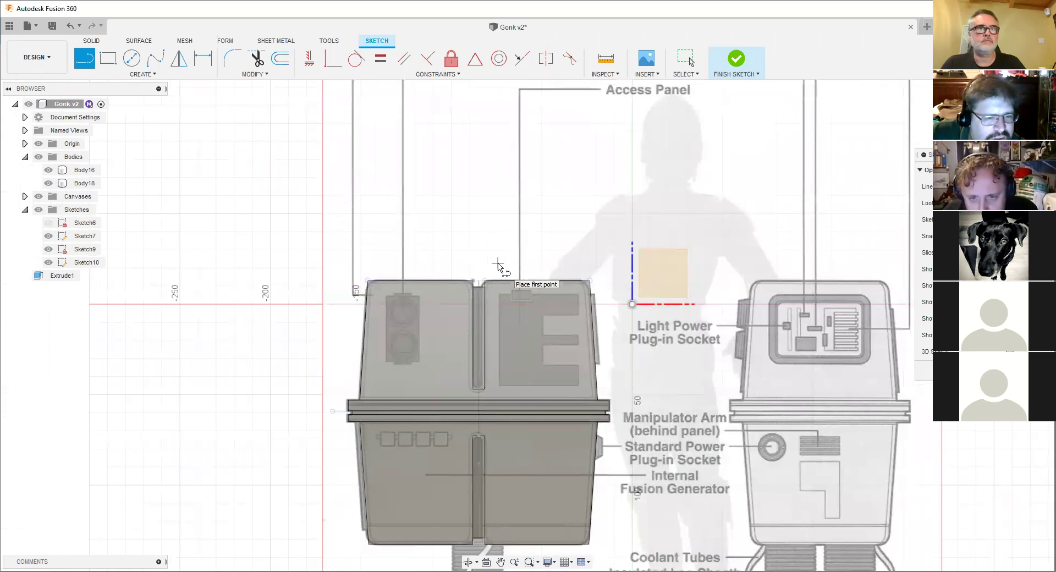
pyautogui.click(739, 61)
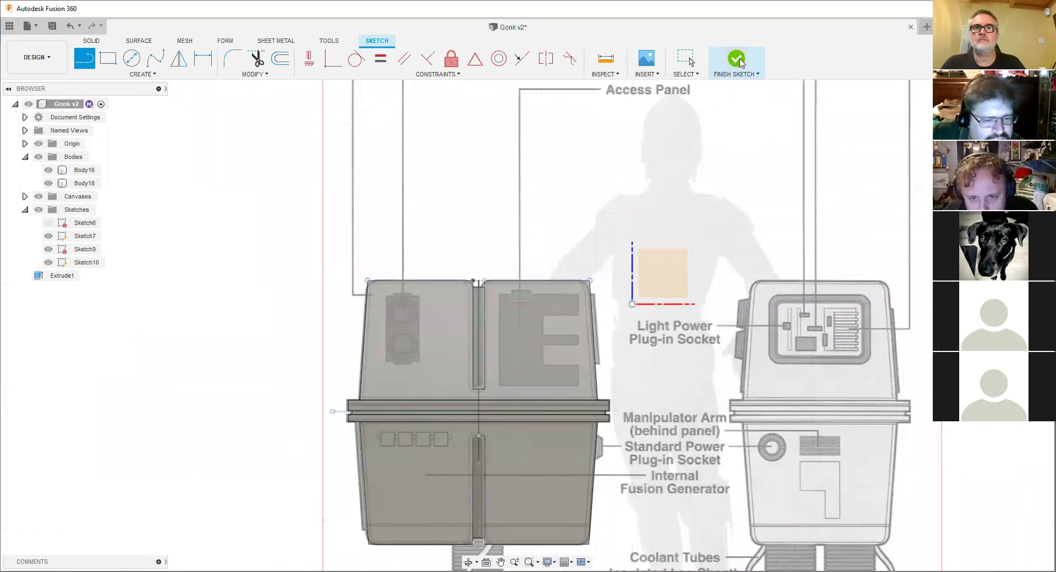
# - Examine the top of the body and its central slot against the side-view drawing on the reference canvas
pyautogui.scroll(-2, 605, 209)
pyautogui.click(498, 280)
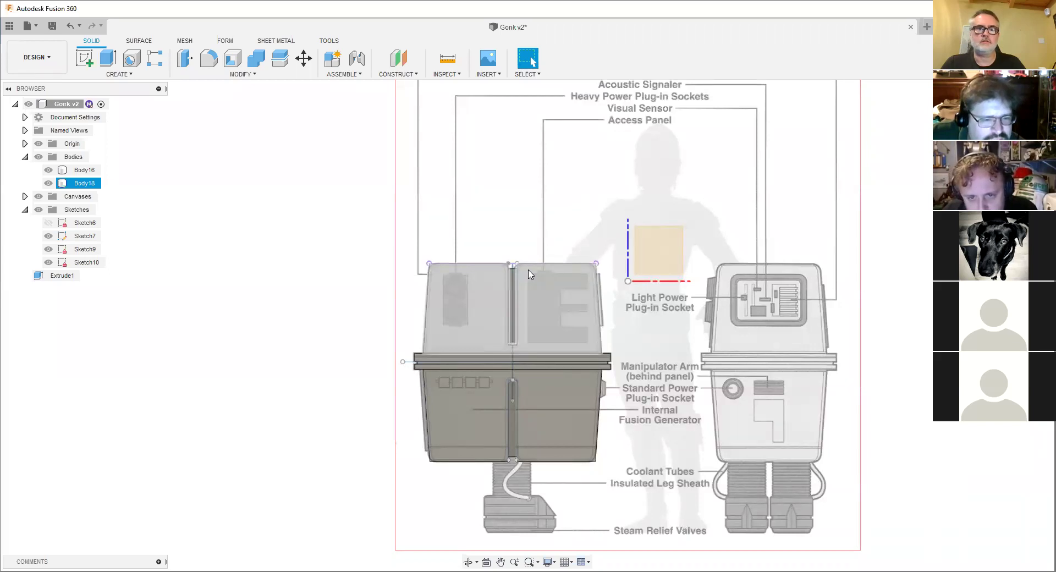
pyautogui.scroll(2, 529, 274)
pyautogui.scroll(-2, 529, 273)
pyautogui.keyDown('shift'); pyautogui.moveTo(529, 274); pyautogui.dragTo(510, 282, button='middle'); pyautogui.keyUp('shift')
pyautogui.click(512, 282)
pyautogui.scroll(-2, 512, 282)
pyautogui.scroll(2, 413, 280)
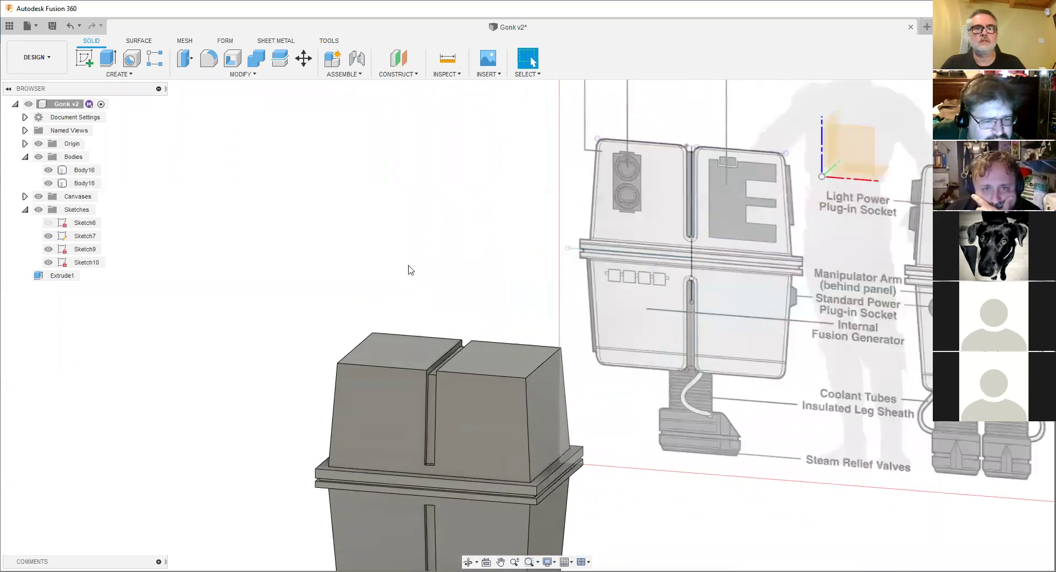
pyautogui.scroll(-1, 435, 330)
pyautogui.scroll(-1, 440, 299)
pyautogui.moveTo(426, 328); pyautogui.dragTo(460, 257, button='middle')
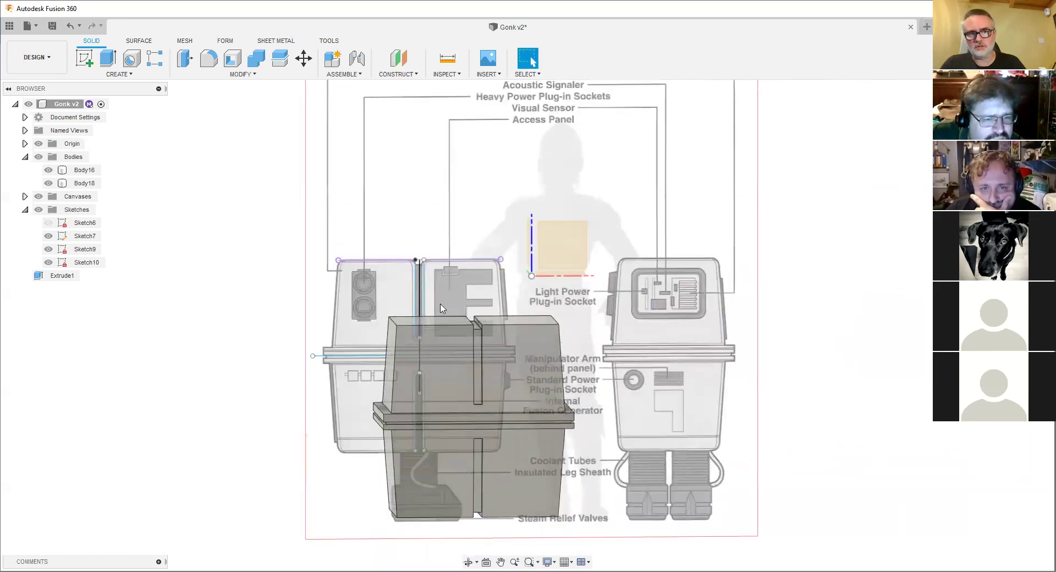
pyautogui.scroll(3, 421, 279)
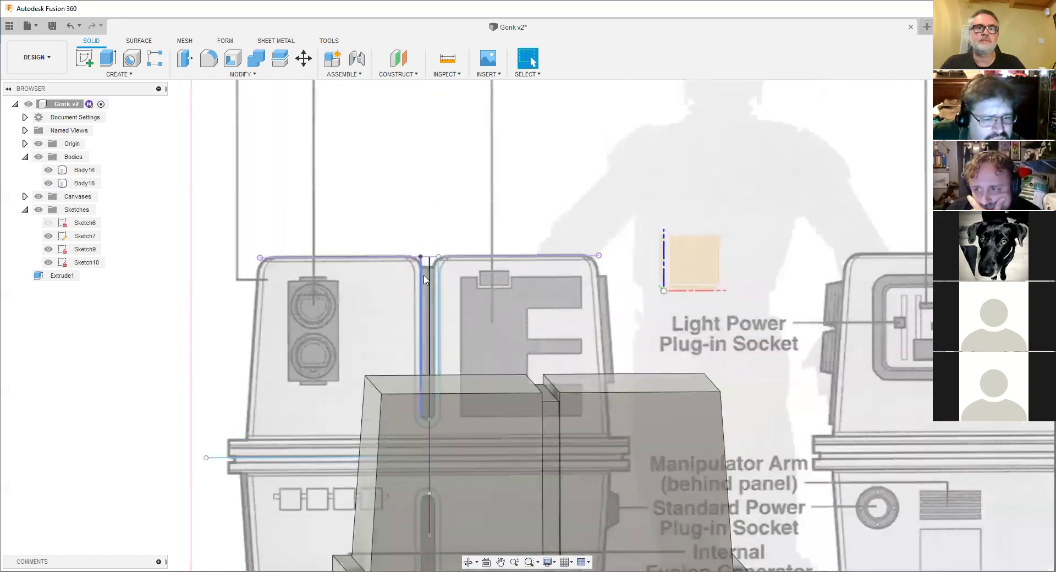
# - Select the sketched slot outline lines on the side-view canvas and compare them with the slots modelled in the body
pyautogui.click(420, 278)
pyautogui.keyDown('shift'); pyautogui.click(440, 280); pyautogui.keyUp('shift')
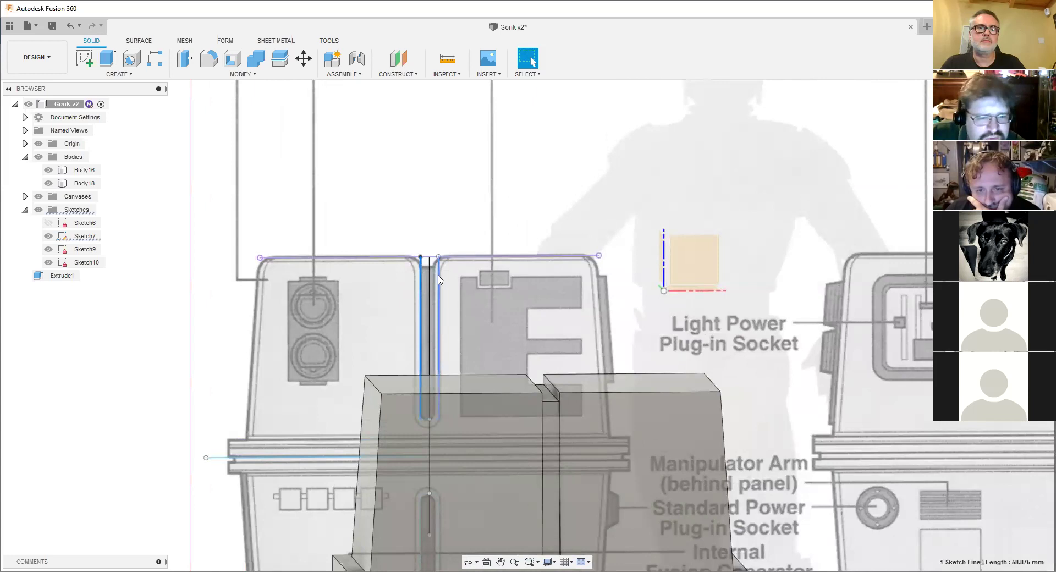
pyautogui.scroll(2, 402, 374)
pyautogui.scroll(1, 409, 415)
pyautogui.keyDown('shift'); pyautogui.click(438, 432); pyautogui.keyUp('shift')
pyautogui.scroll(-3, 483, 430)
pyautogui.scroll(-2, 484, 431)
pyautogui.moveTo(484, 430); pyautogui.dragTo(565, 304, button='middle')
pyautogui.scroll(-1, 552, 328)
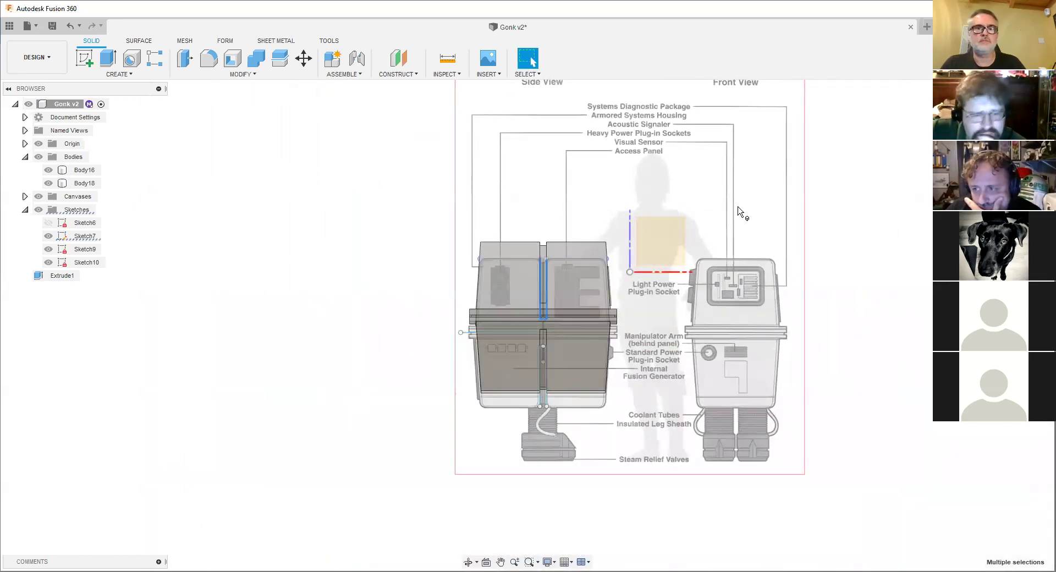
pyautogui.keyDown('shift'); pyautogui.moveTo(517, 277); pyautogui.dragTo(329, 234, button='middle'); pyautogui.keyUp('shift')
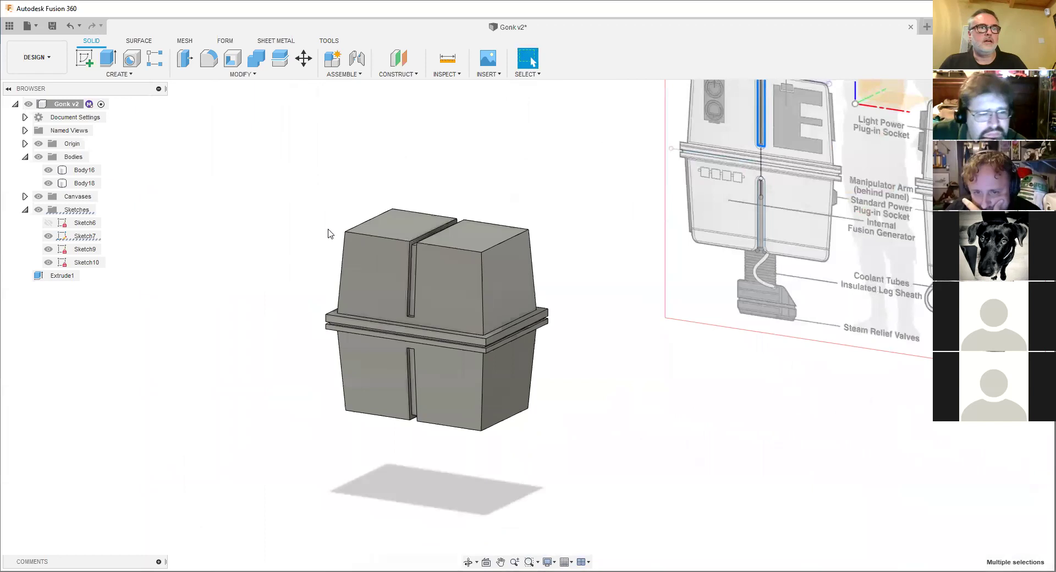
pyautogui.scroll(5, 330, 242)
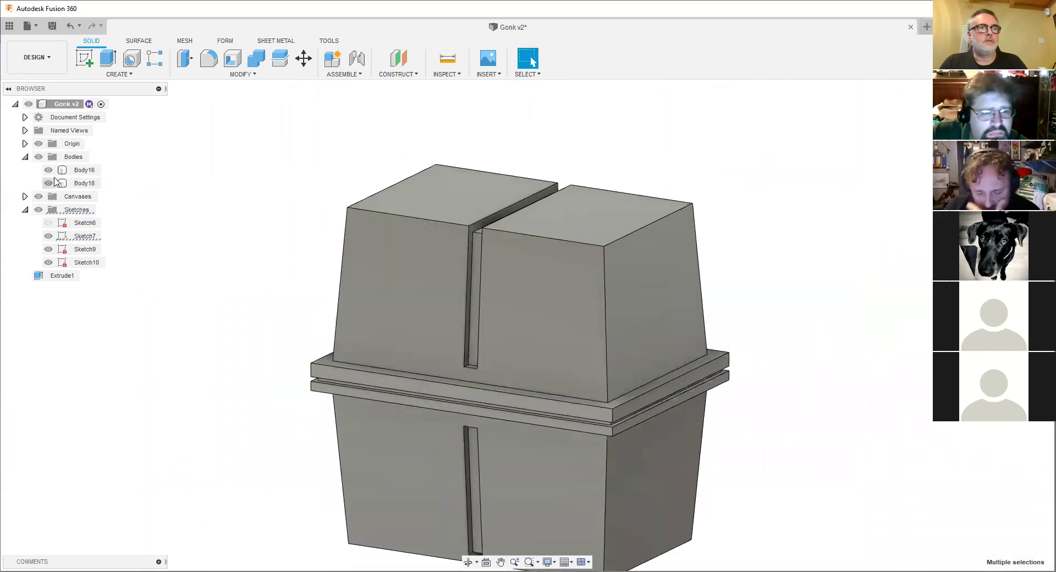
# - Join Body16 and Body18 into a single body with the Combine tool
pyautogui.click(55, 182)
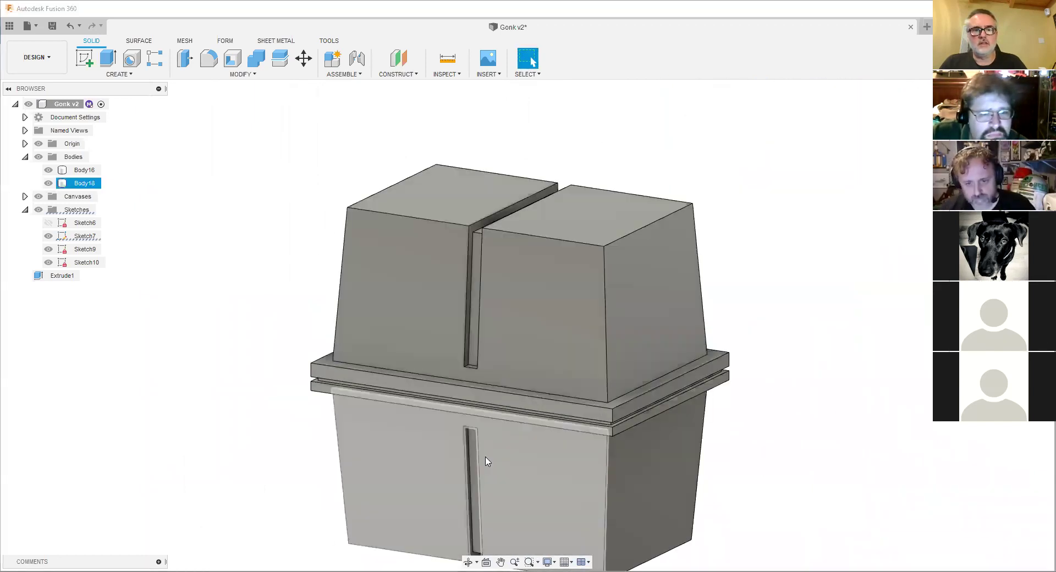
pyautogui.scroll(3, 473, 357)
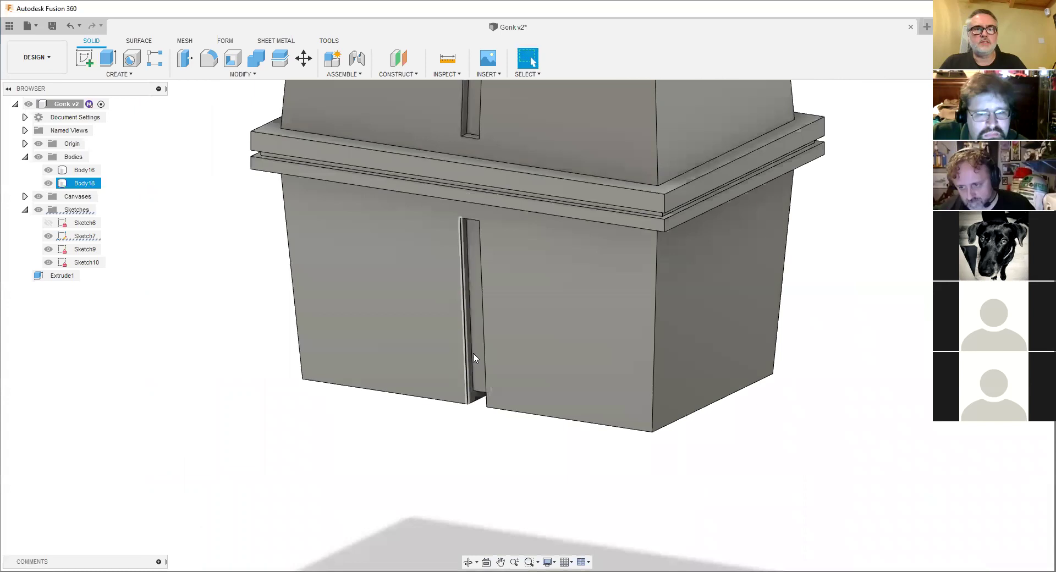
pyautogui.click(240, 74)
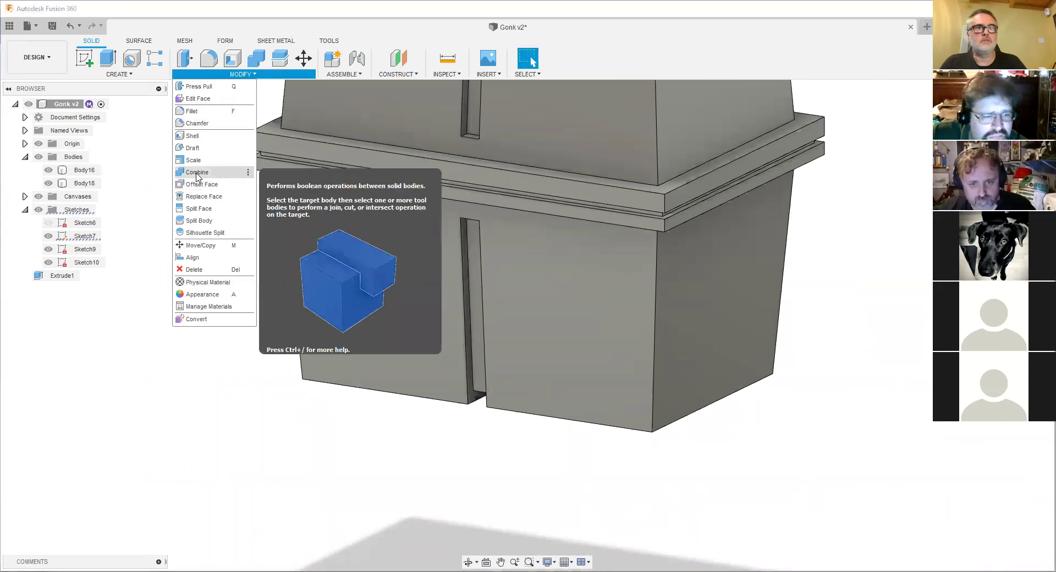
pyautogui.click(197, 174)
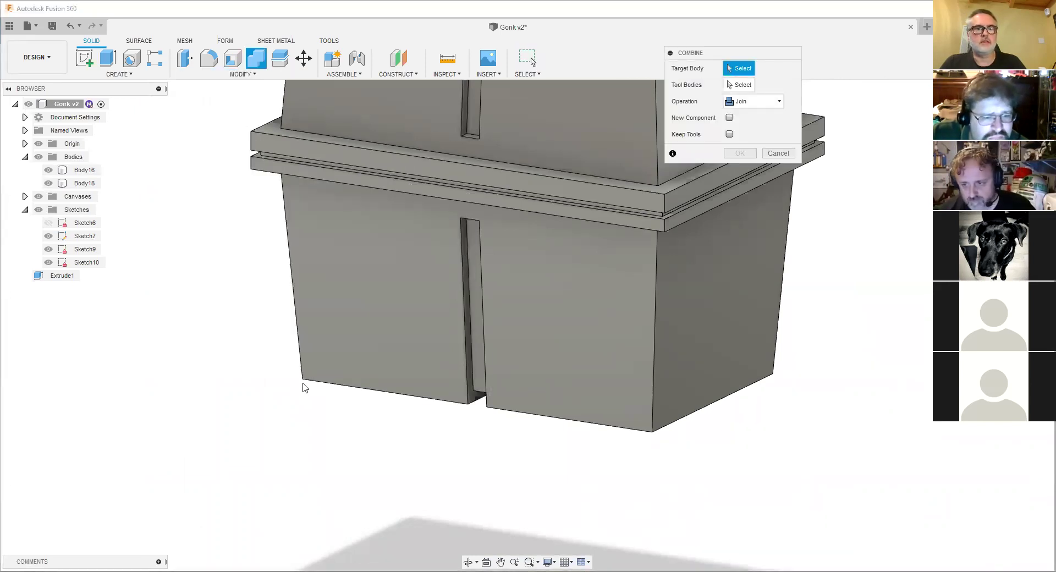
pyautogui.click(483, 388)
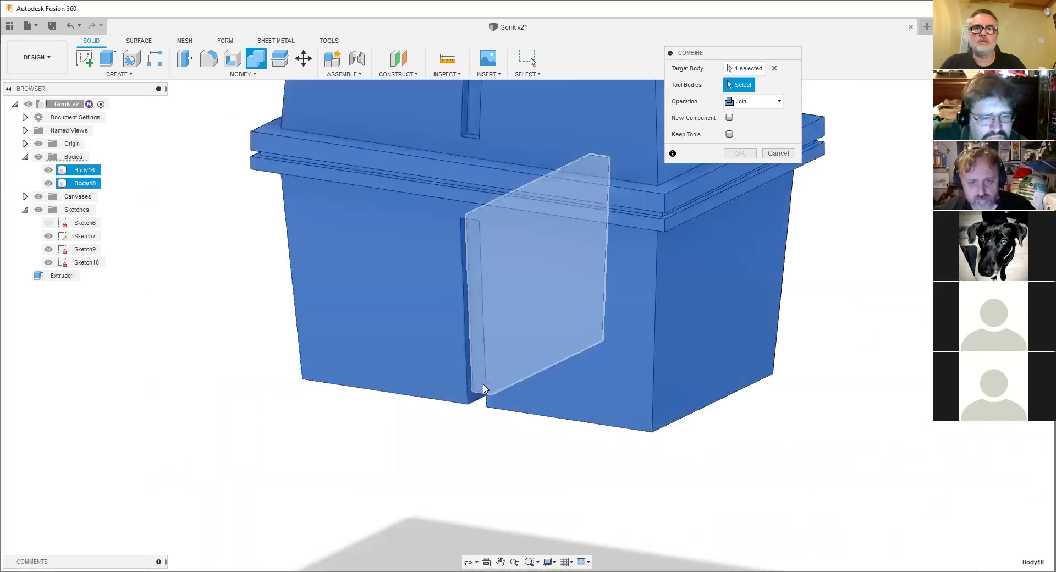
pyautogui.click(484, 388)
# - Hide and show the joined body to check that it now behaves as one solid
pyautogui.scroll(-3, 448, 299)
pyautogui.keyDown('shift'); pyautogui.moveTo(448, 299); pyautogui.dragTo(493, 358, button='middle'); pyautogui.keyUp('shift')
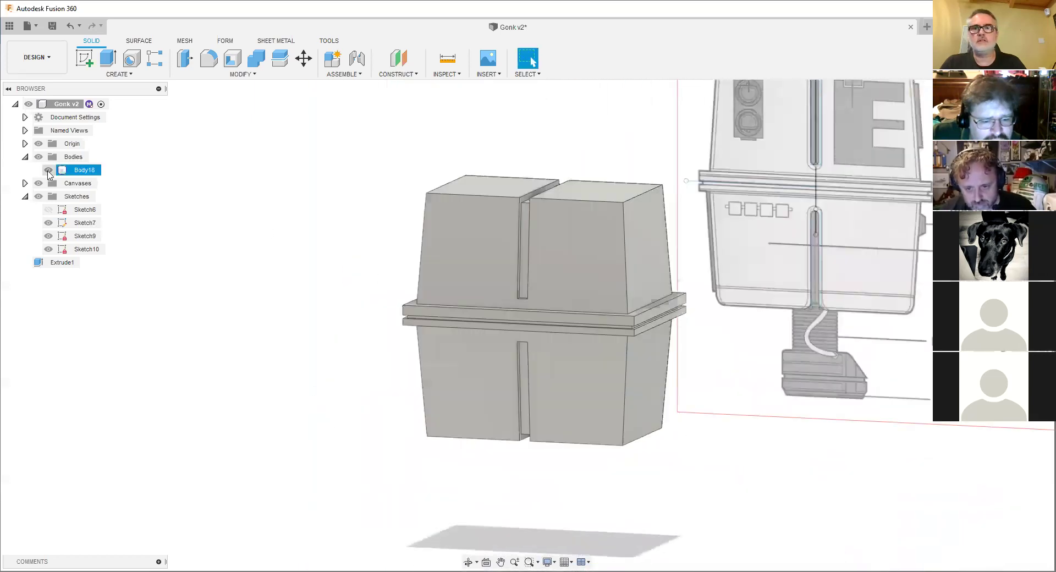
pyautogui.click(48, 171)
pyautogui.click(48, 170)
pyautogui.click(49, 170)
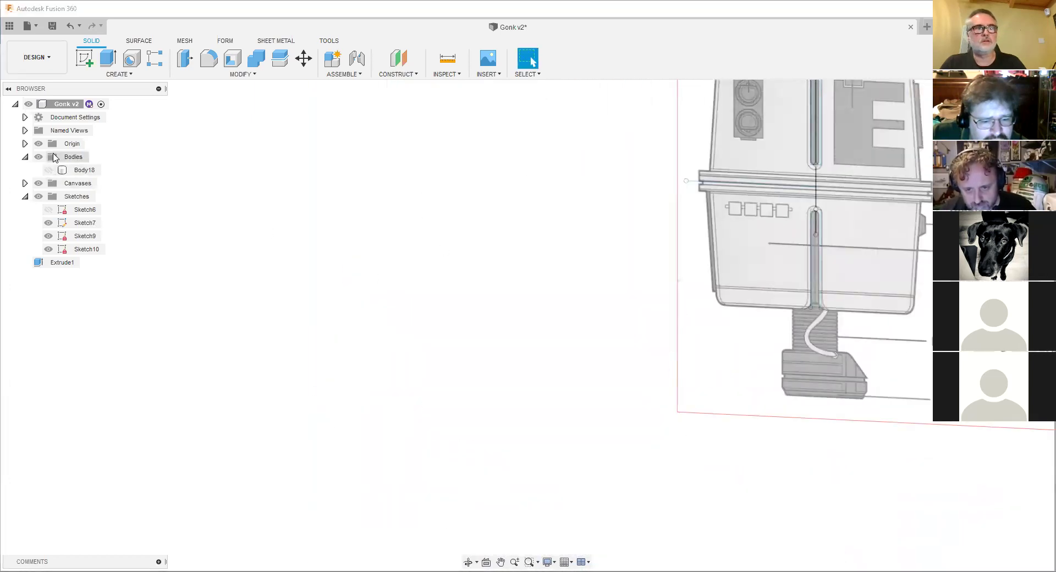
pyautogui.click(48, 170)
# - Examine the joined body's edges and slots against the side and front views on the reference canvas
pyautogui.scroll(-3, 523, 281)
pyautogui.moveTo(493, 271); pyautogui.dragTo(413, 275, button='middle')
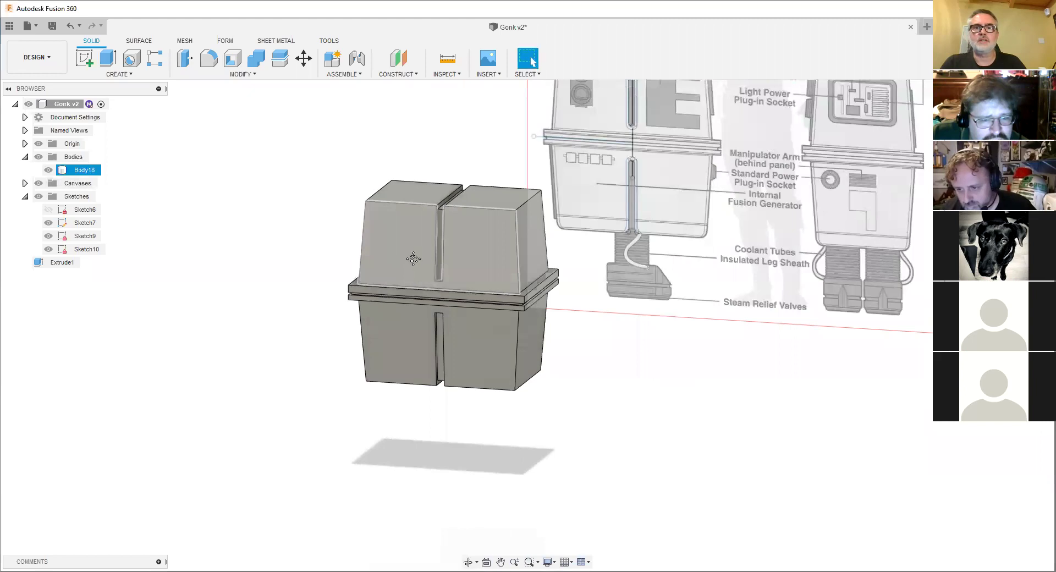
pyautogui.moveTo(426, 237); pyautogui.dragTo(441, 306, button='middle')
pyautogui.keyDown('shift'); pyautogui.moveTo(517, 312); pyautogui.dragTo(448, 265, button='middle'); pyautogui.keyUp('shift')
pyautogui.scroll(3, 449, 266)
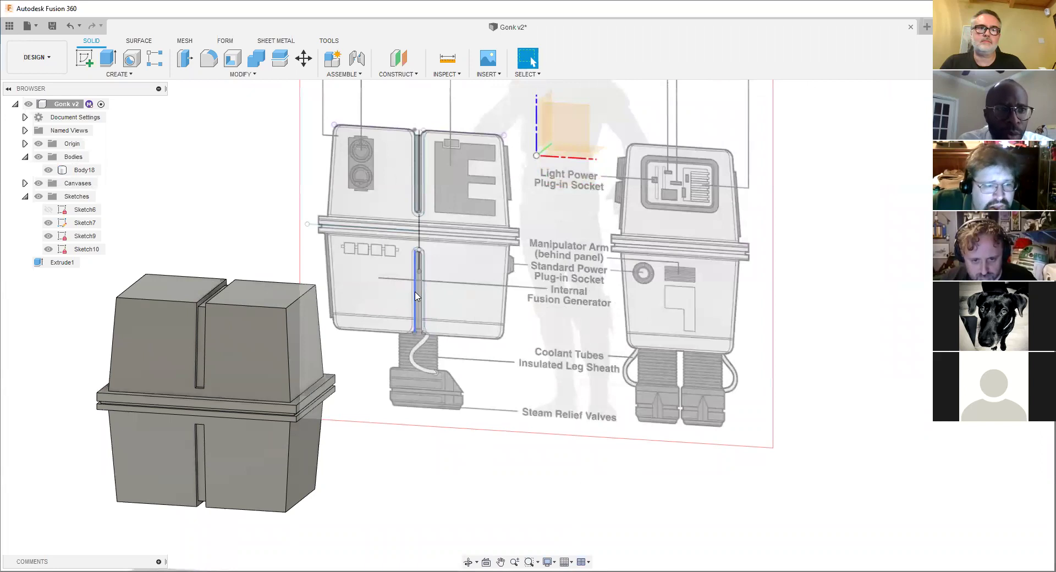
pyautogui.scroll(-4, 369, 292)
pyautogui.moveTo(288, 314); pyautogui.dragTo(325, 303, button='middle')
pyautogui.scroll(3, 315, 286)
pyautogui.scroll(4, 416, 315)
pyautogui.scroll(-1, 412, 316)
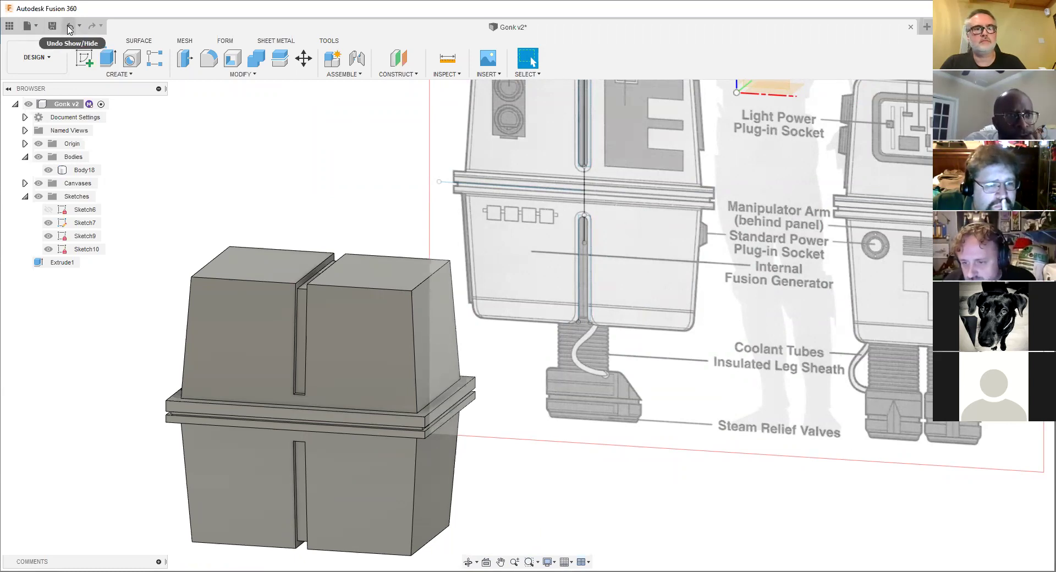
pyautogui.click(222, 298)
pyautogui.scroll(-3, 264, 299)
pyautogui.moveTo(262, 299); pyautogui.dragTo(414, 310, button='middle')
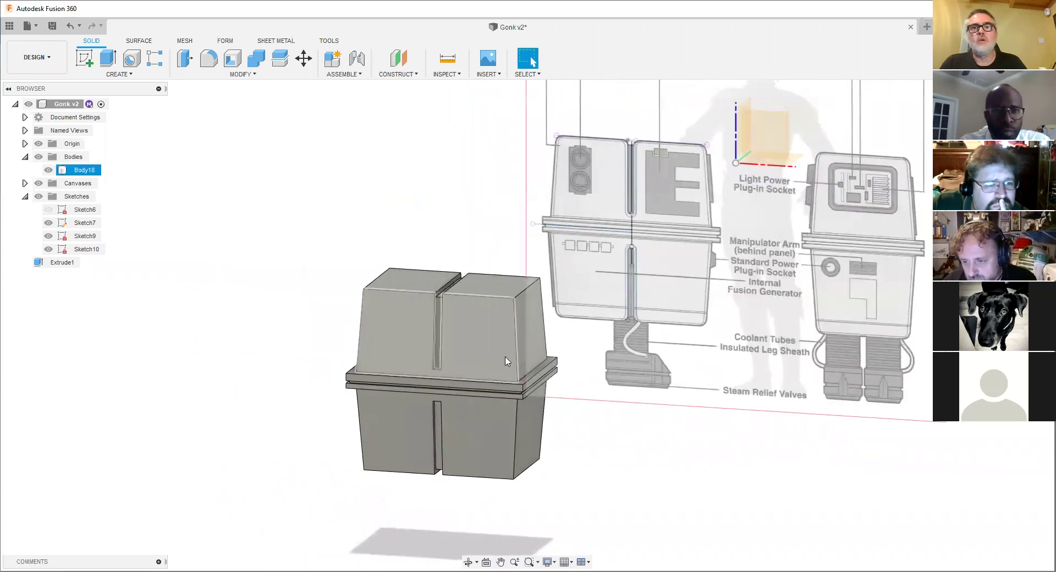
pyautogui.click(507, 265)
pyautogui.moveTo(473, 250)
pyautogui.keyDown('shift'); pyautogui.mouseDown(button='middle')
pyautogui.moveTo(489, 256)
pyautogui.moveTo(484, 241)
pyautogui.moveTo(467, 244)
pyautogui.mouseUp(button='middle'); pyautogui.keyUp('shift')
pyautogui.scroll(2, 486, 295)
pyautogui.moveTo(687, 144); pyautogui.dragTo(568, 178, button='middle')
pyautogui.scroll(-3, 660, 284)
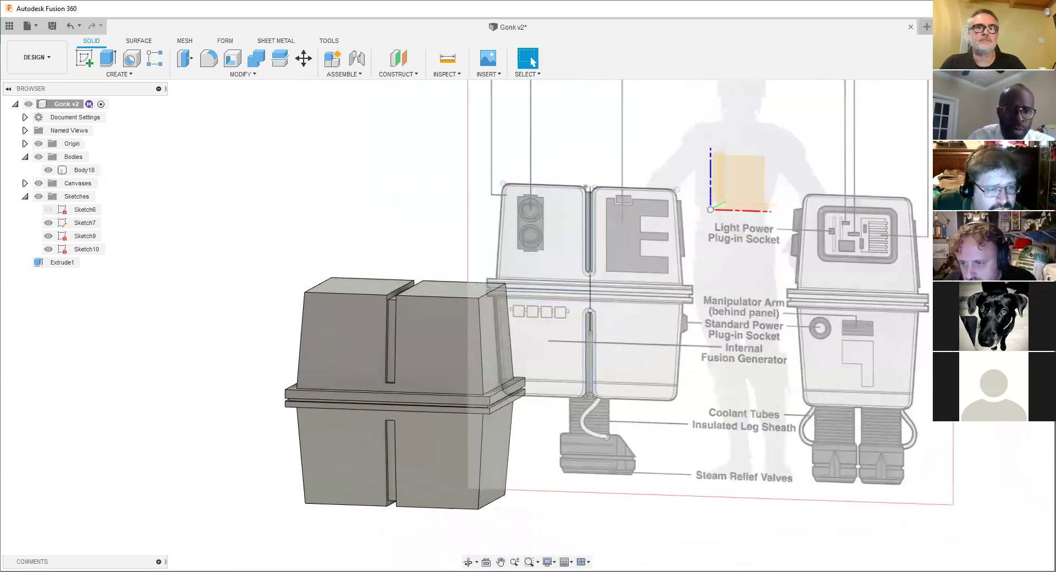
# - Delete the four existing sketches: Sketch6, Sketch7, Sketch9 and Sketch10
pyautogui.keyDown('shift'); pyautogui.moveTo(492, 250); pyautogui.dragTo(479, 228, button='middle'); pyautogui.keyUp('shift')
pyautogui.scroll(3, 479, 228)
pyautogui.scroll(-3, 412, 244)
pyautogui.moveTo(268, 233)
pyautogui.keyDown('shift'); pyautogui.mouseDown(button='middle')
pyautogui.moveTo(251, 243)
pyautogui.moveTo(285, 229)
pyautogui.mouseUp(button='middle'); pyautogui.keyUp('shift')
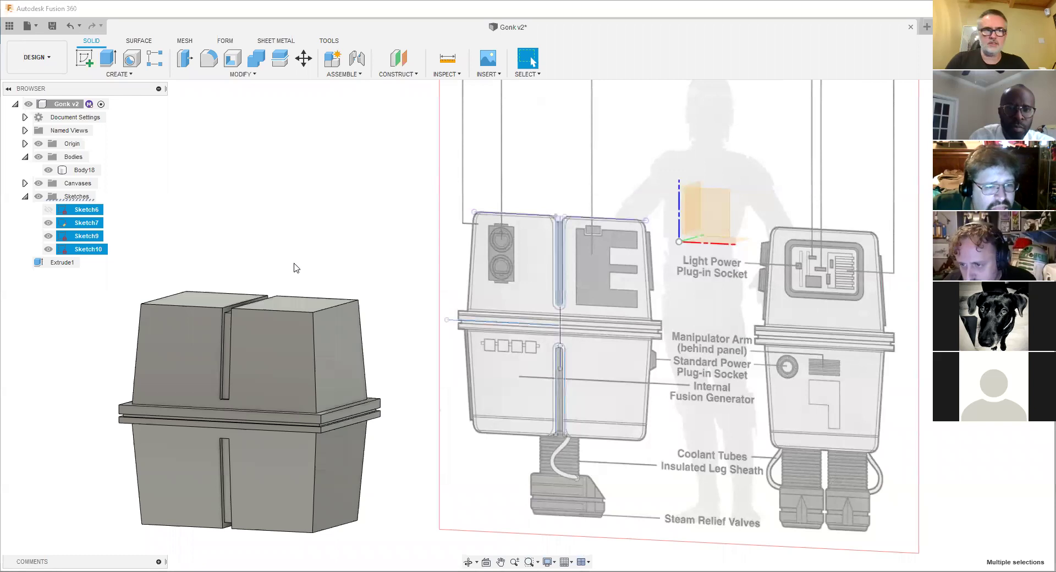
pyautogui.press('Delete')
pyautogui.scroll(-2, 287, 233)
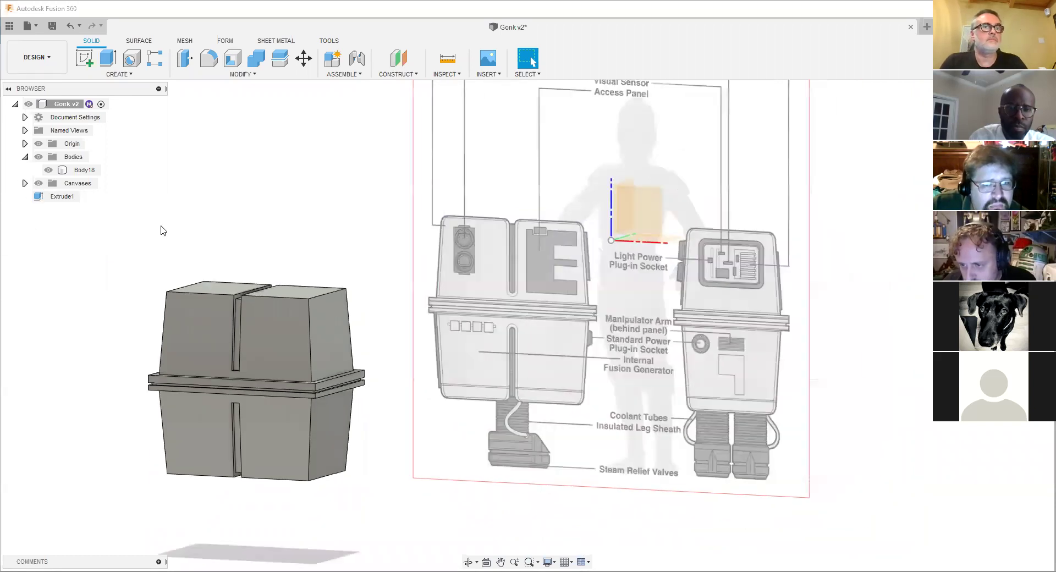
# - Try an equal-distance chamfer of about 4 mm on the front top edge of the upper body's left block
pyautogui.click(318, 304)
pyautogui.scroll(3, 322, 341)
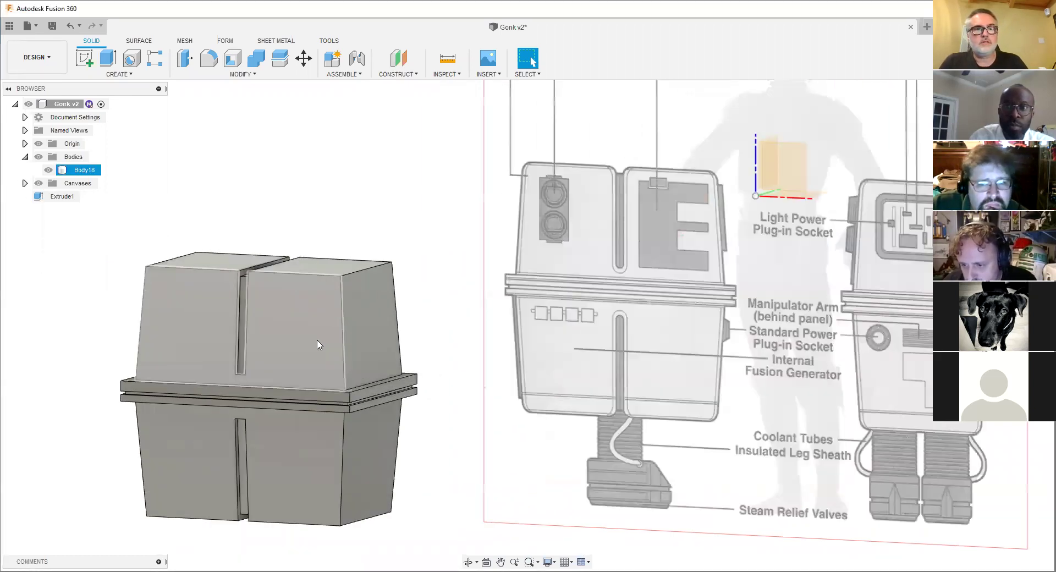
pyautogui.scroll(3, 332, 337)
pyautogui.keyDown('shift'); pyautogui.moveTo(346, 278); pyautogui.dragTo(339, 357, button='middle'); pyautogui.keyUp('shift')
pyautogui.scroll(4, 341, 249)
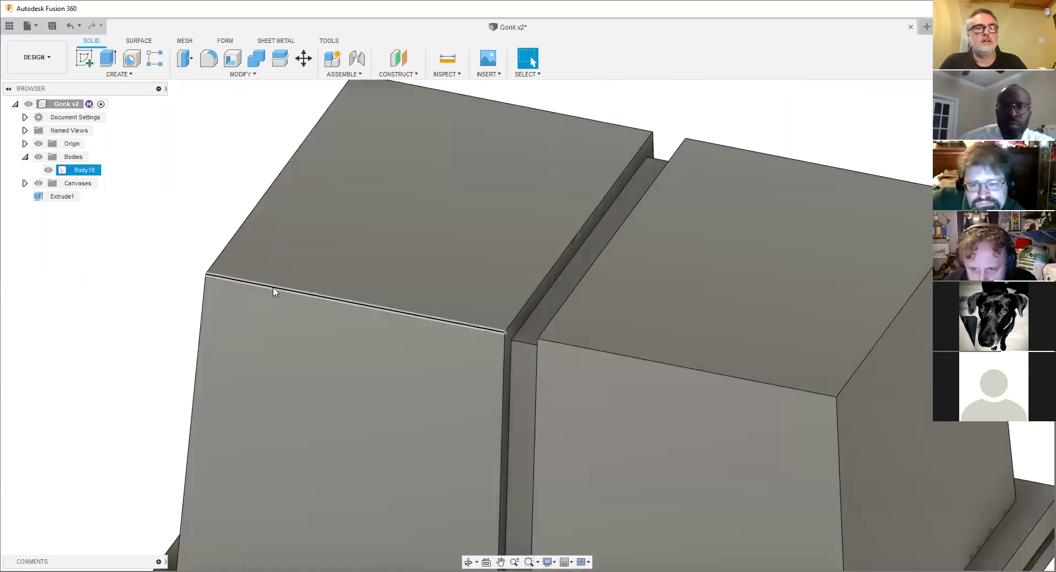
pyautogui.click(275, 292)
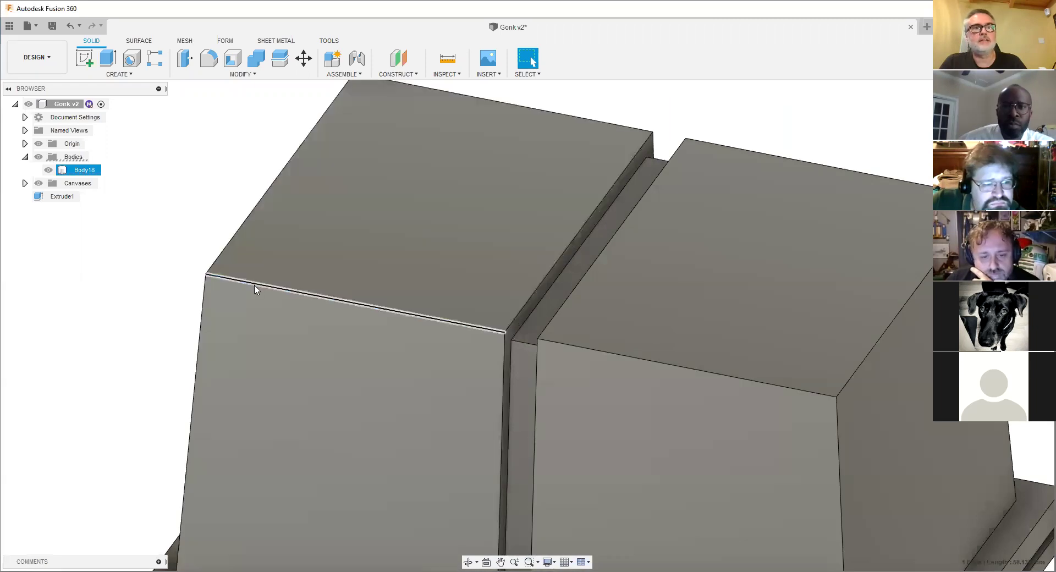
pyautogui.click(240, 75)
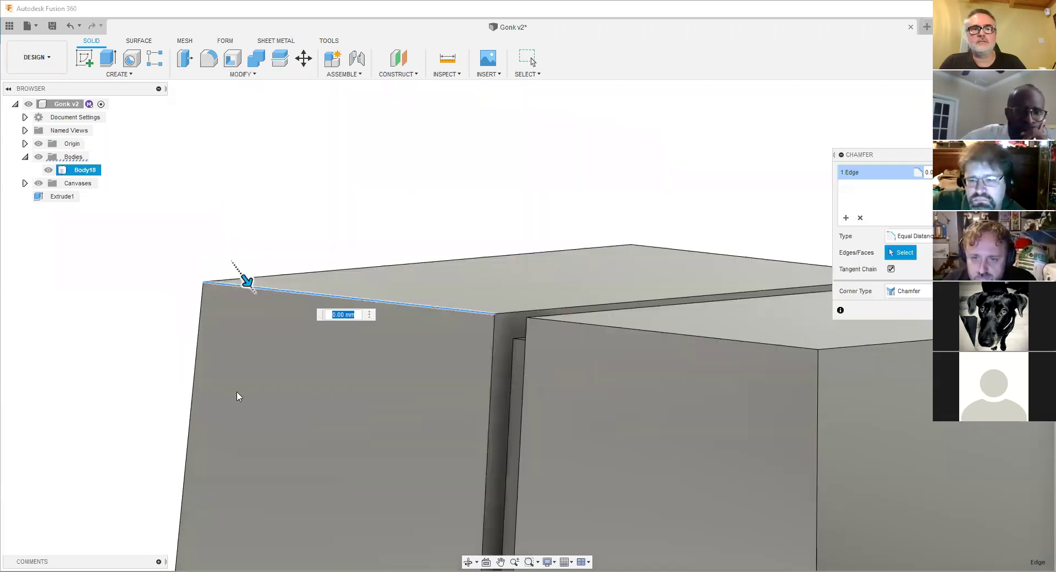
pyautogui.moveTo(239, 396); pyautogui.dragTo(267, 445)
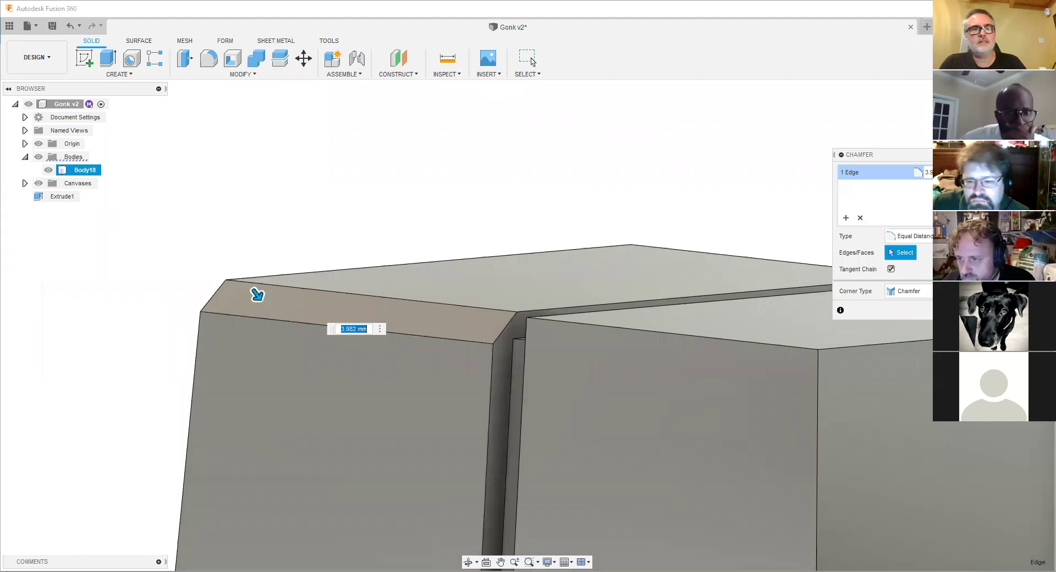
pyautogui.press('Escape')
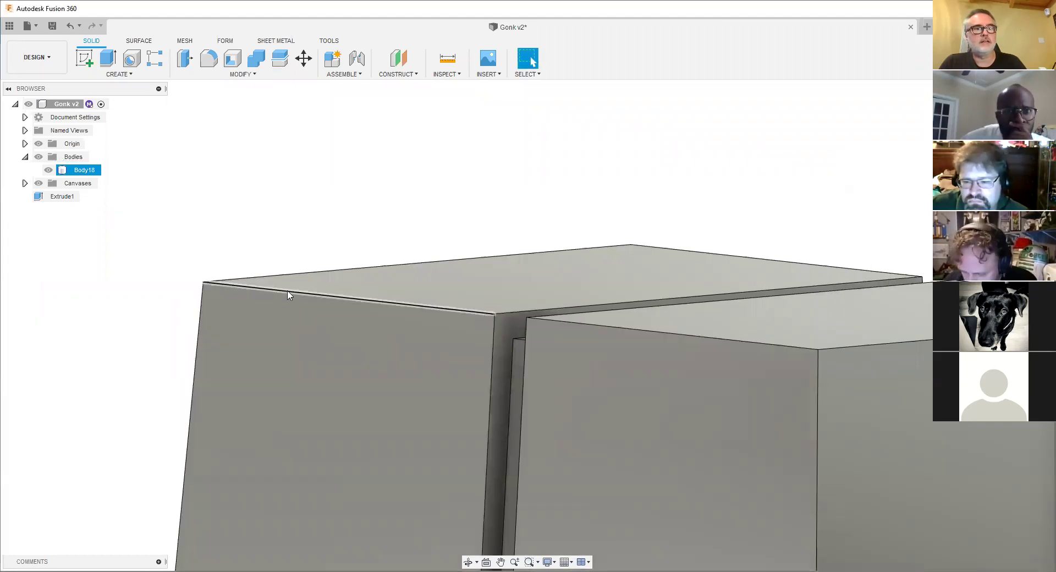
# - Try a constant-radius fillet on the front top edge of the upper body's left block
pyautogui.rightClick(288, 295)
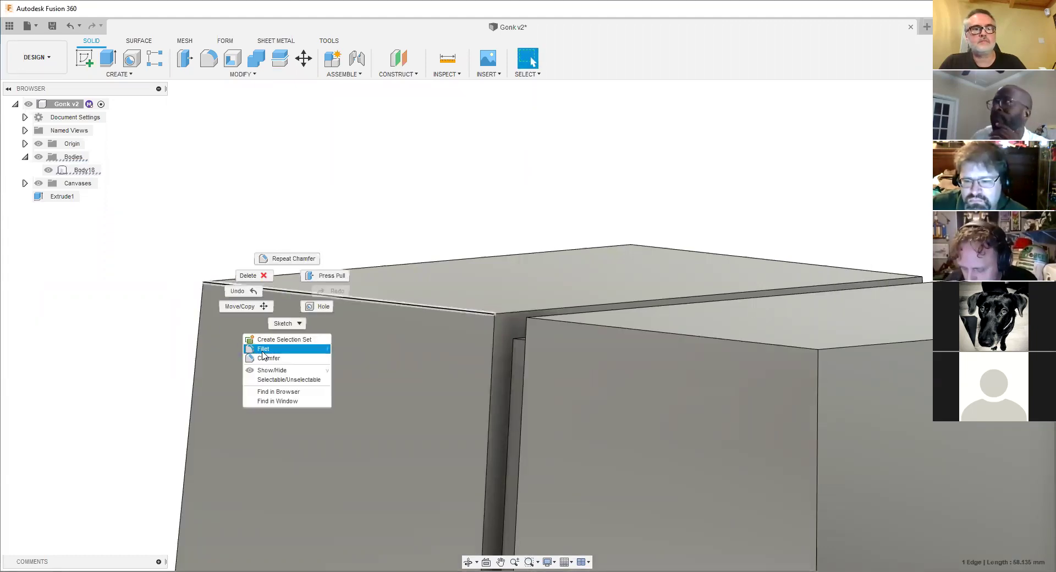
pyautogui.click(263, 350)
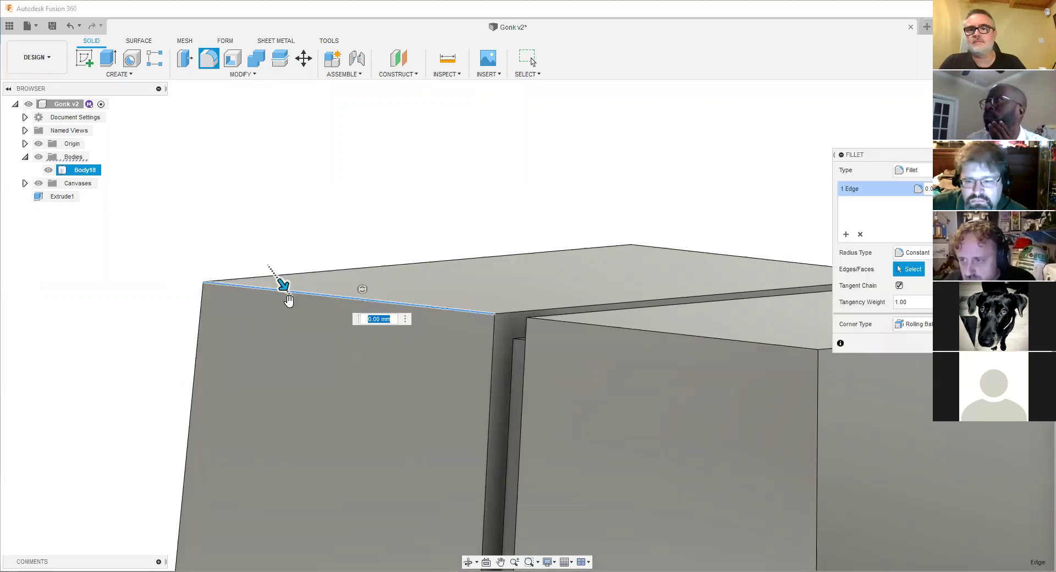
pyautogui.moveTo(288, 300); pyautogui.dragTo(290, 299)
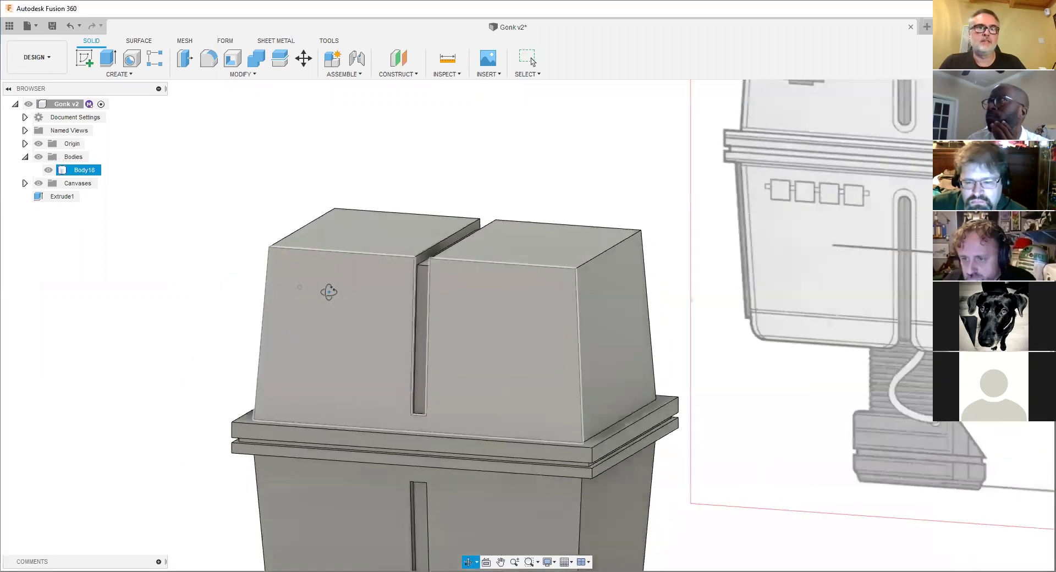
# - Examine the body's top edges and central slot from several angles alongside the reference canvas
pyautogui.keyDown('shift'); pyautogui.moveTo(330, 283); pyautogui.dragTo(229, 401, button='middle'); pyautogui.keyUp('shift')
pyautogui.scroll(-4, 346, 299)
pyautogui.moveTo(215, 487); pyautogui.dragTo(311, 299, button='middle')
pyautogui.scroll(3, 311, 300)
pyautogui.scroll(-3, 311, 322)
pyautogui.moveTo(444, 230); pyautogui.dragTo(420, 321, button='middle')
pyautogui.scroll(1, 500, 158)
pyautogui.moveTo(297, 298); pyautogui.dragTo(381, 175, button='middle')
pyautogui.scroll(3, 407, 406)
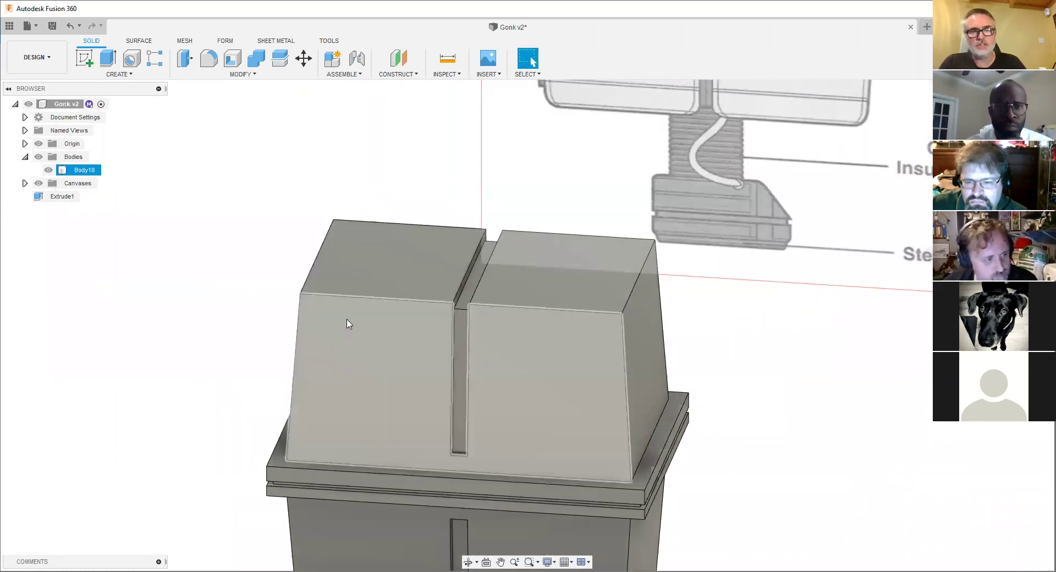
pyautogui.scroll(2, 394, 322)
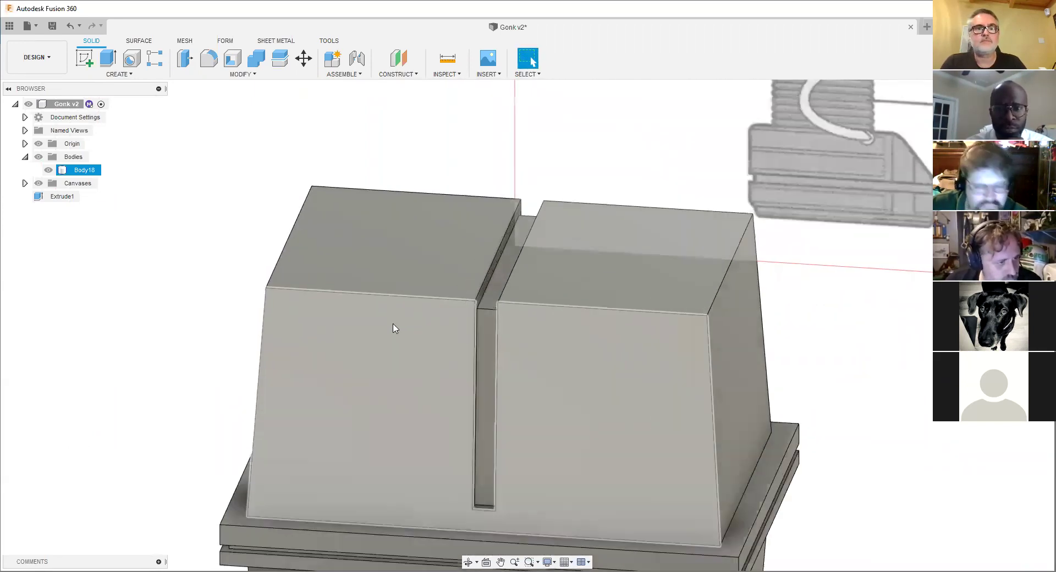
pyautogui.scroll(1, 401, 330)
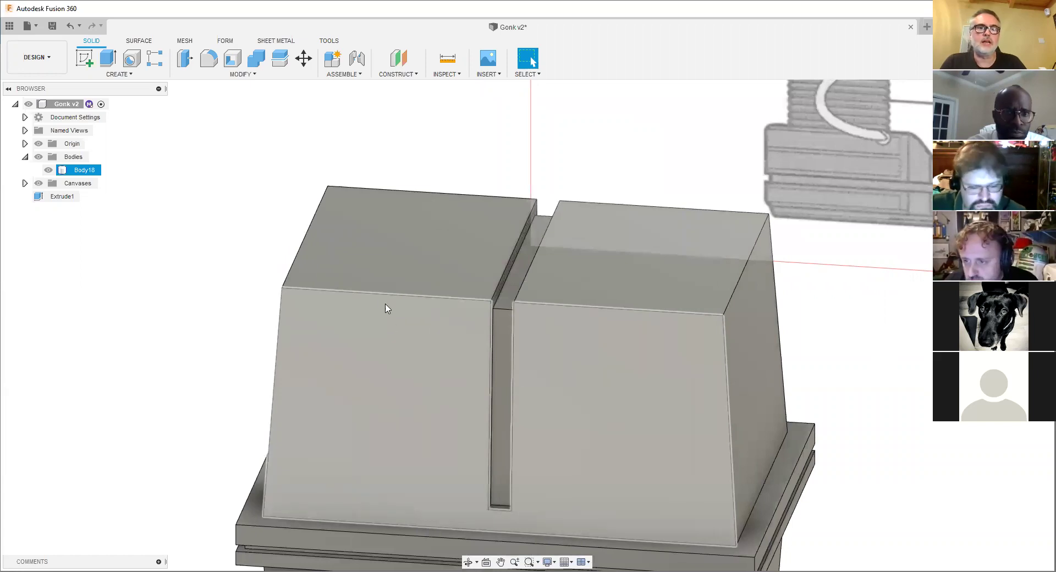
# - Try a constant-radius fillet of about 3.5 mm on all four top edges of the upper body's left block
pyautogui.click(379, 300)
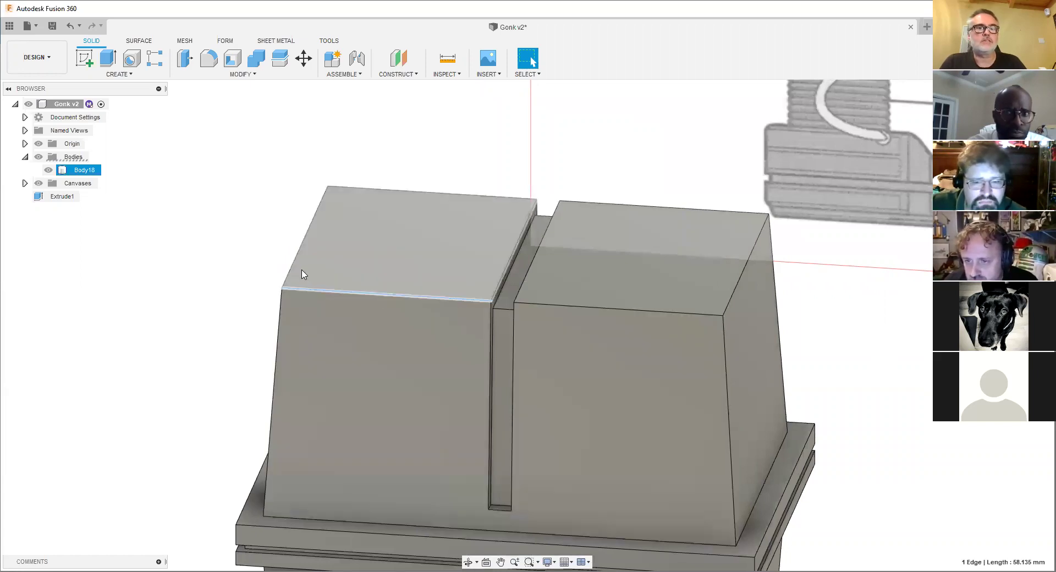
pyautogui.keyDown('ctrl'); pyautogui.click(303, 242); pyautogui.keyUp('ctrl')
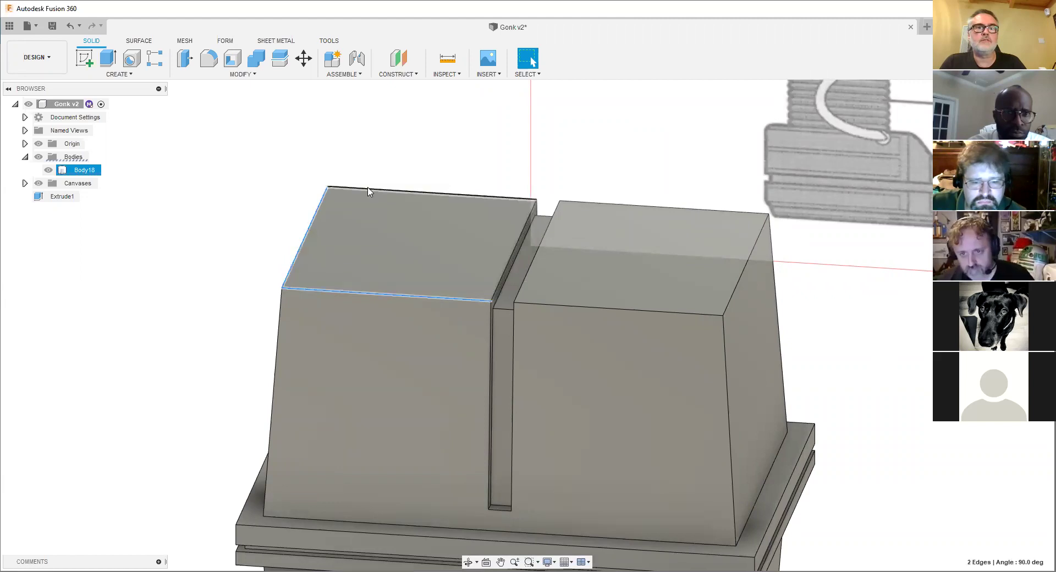
pyautogui.keyDown('ctrl'); pyautogui.click(368, 189); pyautogui.keyUp('ctrl')
pyautogui.keyDown('ctrl'); pyautogui.click(520, 236); pyautogui.keyUp('ctrl')
pyautogui.scroll(3, 294, 254)
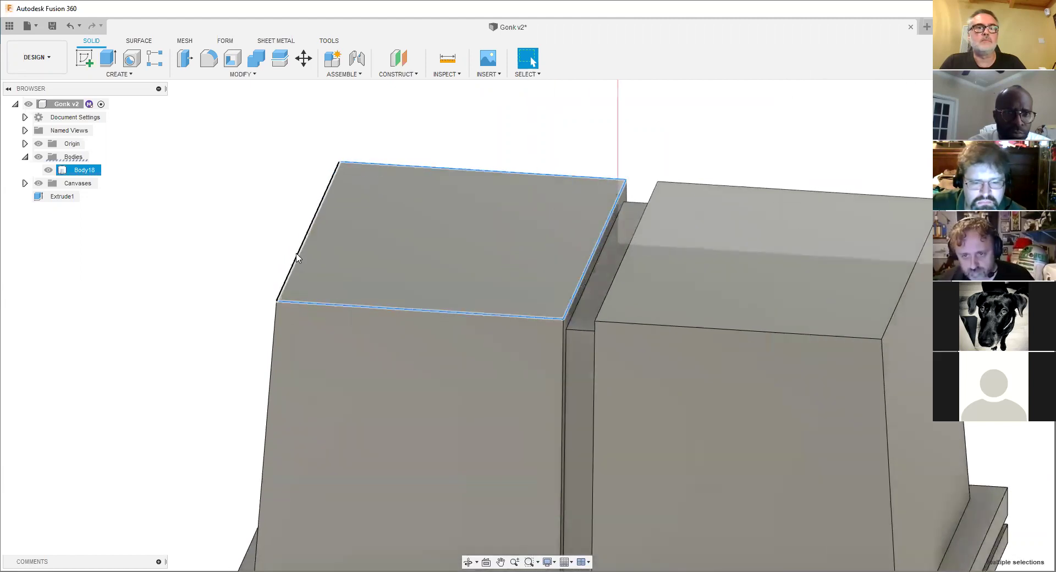
pyautogui.click(241, 77)
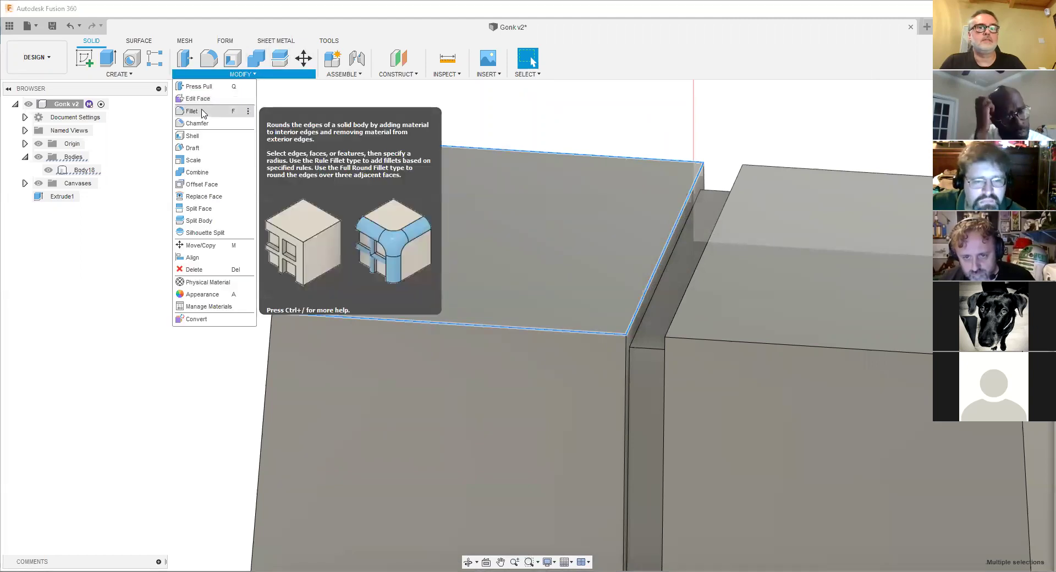
pyautogui.press('f')
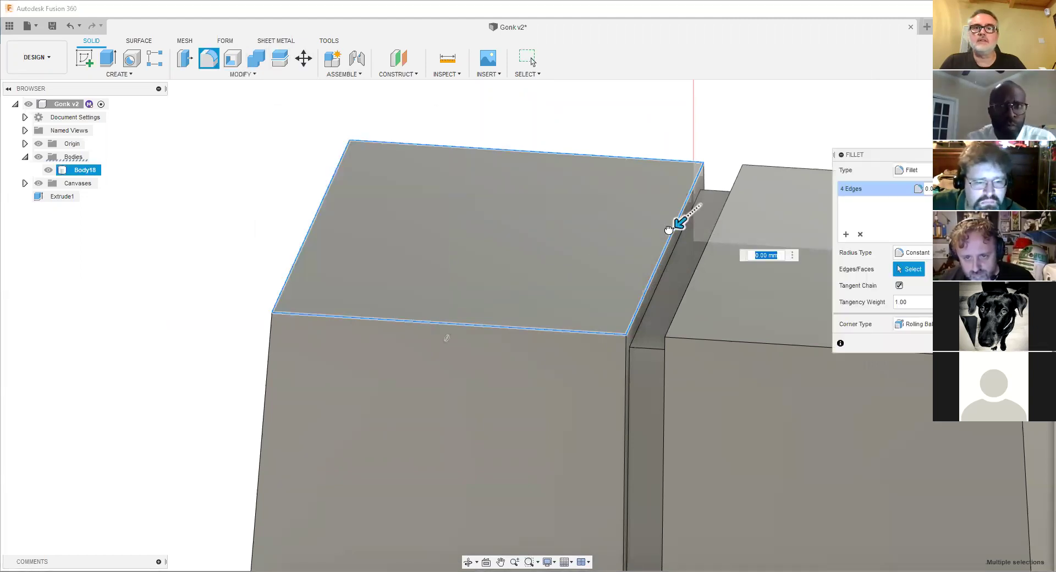
pyautogui.moveTo(669, 230); pyautogui.dragTo(665, 227)
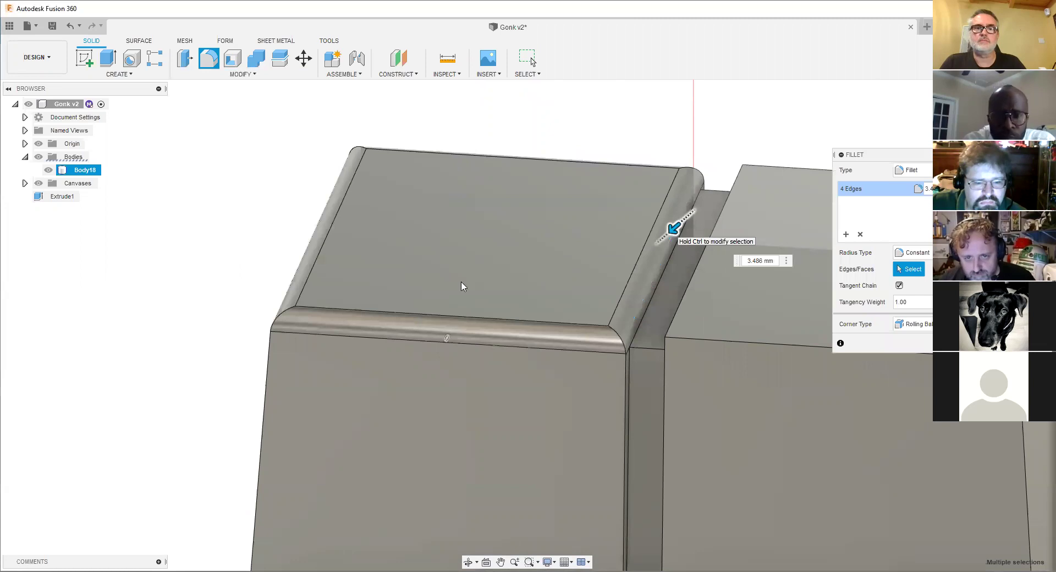
pyautogui.moveTo(469, 264)
pyautogui.keyDown('shift'); pyautogui.mouseDown(button='middle')
pyautogui.moveTo(472, 253)
pyautogui.moveTo(460, 253)
pyautogui.moveTo(468, 262)
pyautogui.mouseUp(button='middle'); pyautogui.keyUp('shift')
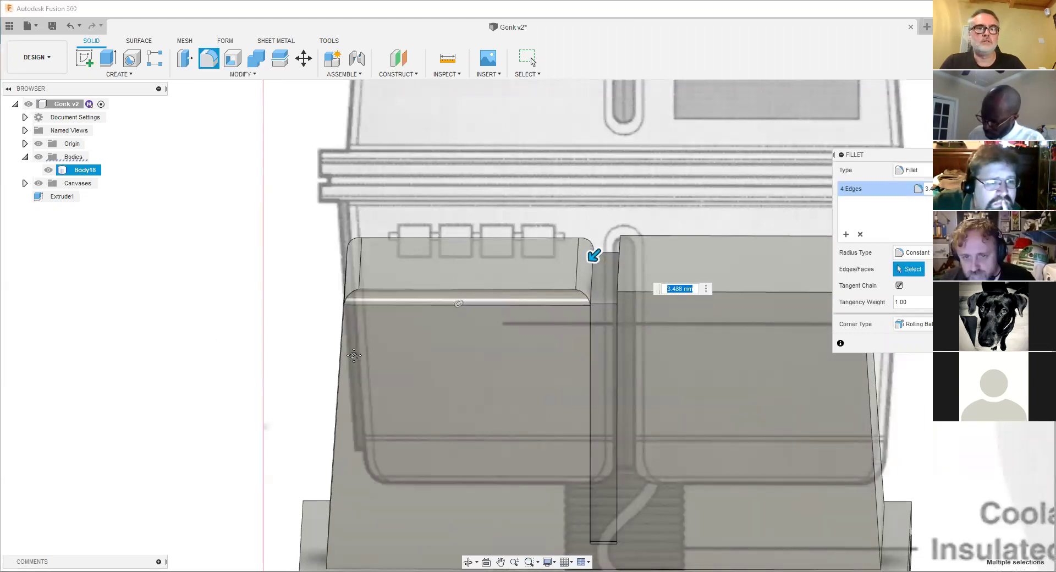
pyautogui.press('Escape')
# - Select the outer top edges and the slanted corner edges of both upper body blocks for filleting
pyautogui.keyDown('shift'); pyautogui.moveTo(354, 355); pyautogui.dragTo(358, 264, button='middle'); pyautogui.keyUp('shift')
pyautogui.scroll(-3, 205, 206)
pyautogui.middleClick(205, 205)
pyautogui.middleClick(205, 205)
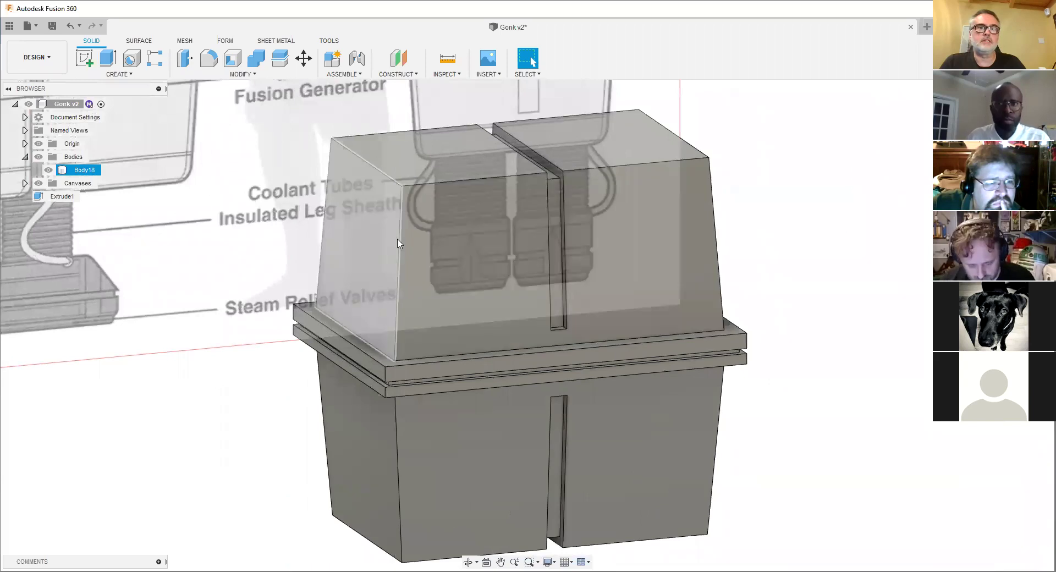
pyautogui.click(400, 246)
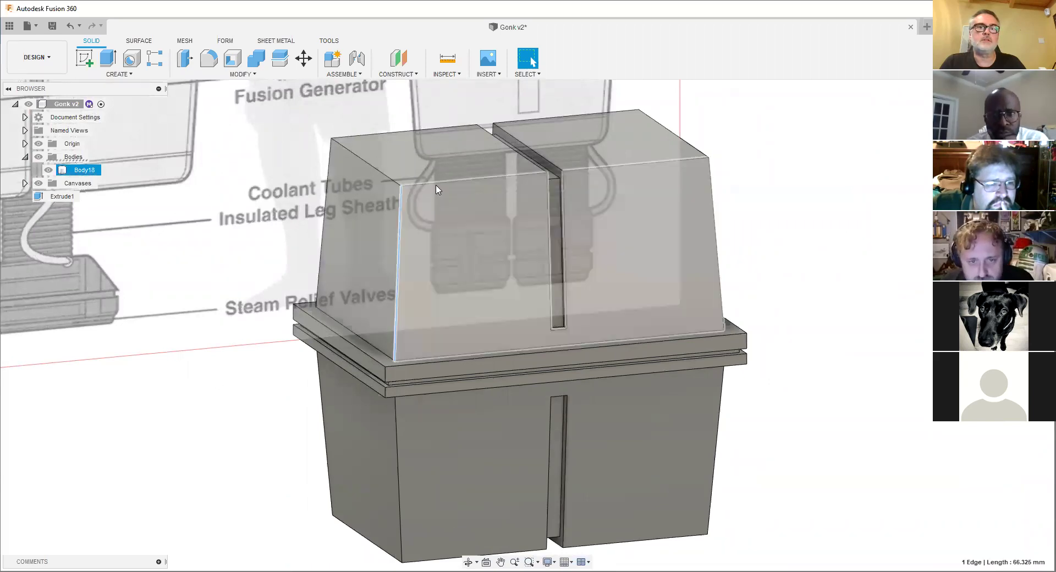
pyautogui.keyDown('ctrl'); pyautogui.click(434, 183); pyautogui.keyUp('ctrl')
pyautogui.keyDown('ctrl'); pyautogui.click(368, 134); pyautogui.keyUp('ctrl')
pyautogui.keyDown('ctrl'); pyautogui.click(351, 151); pyautogui.keyUp('ctrl')
pyautogui.keyDown('ctrl'); pyautogui.click(329, 183); pyautogui.keyUp('ctrl')
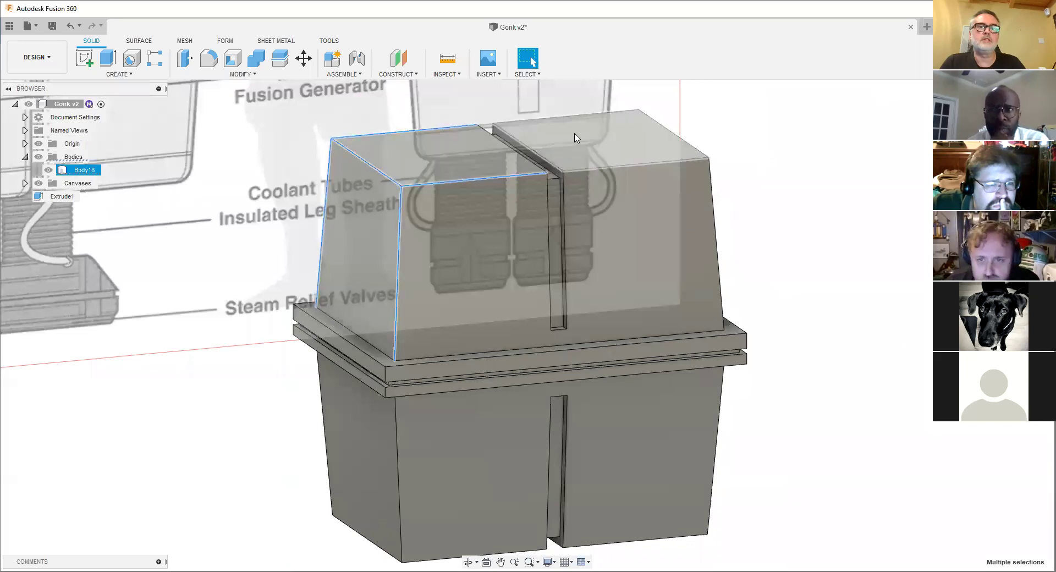
pyautogui.keyDown('ctrl'); pyautogui.click(561, 117); pyautogui.keyUp('ctrl')
pyautogui.keyDown('ctrl'); pyautogui.click(590, 167); pyautogui.keyUp('ctrl')
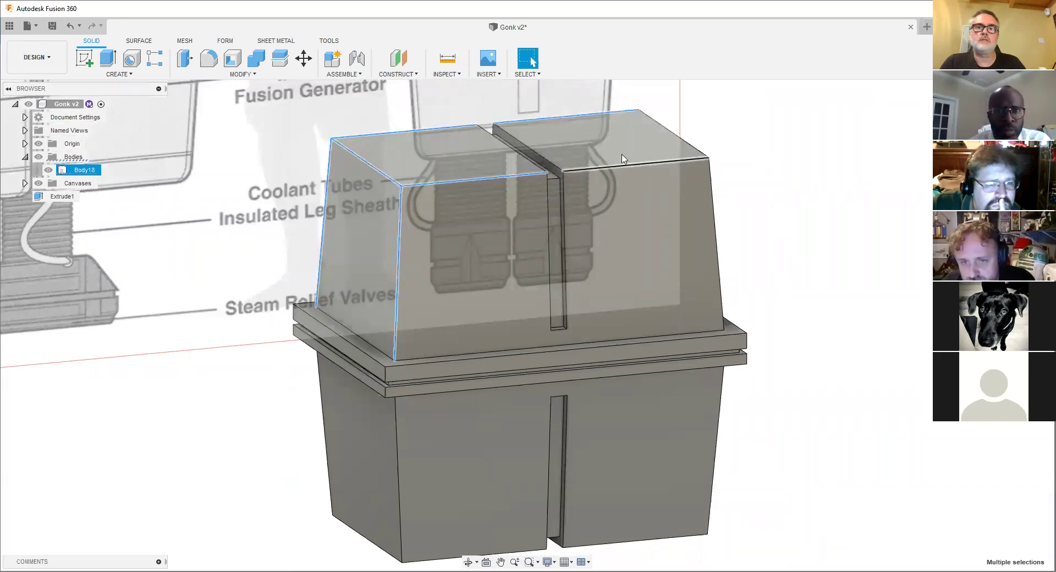
pyautogui.keyDown('ctrl'); pyautogui.click(667, 152); pyautogui.keyUp('ctrl')
# - Add the central slot's edges on the front, back and top of the upper body to the selection
pyautogui.keyDown('shift'); pyautogui.moveTo(667, 151); pyautogui.dragTo(497, 235, button='middle'); pyautogui.keyUp('shift')
pyautogui.scroll(5, 347, 198)
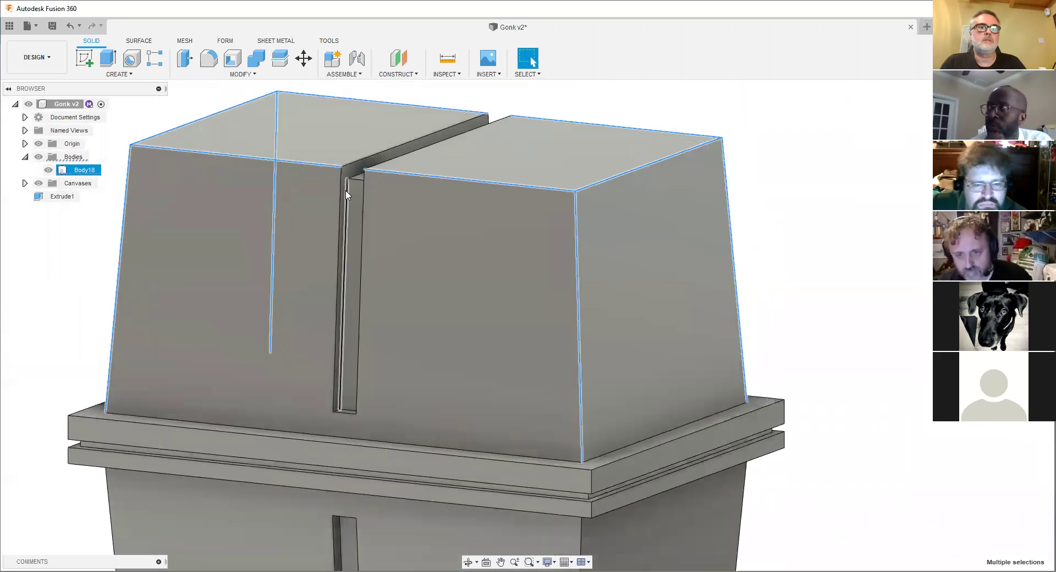
pyautogui.scroll(2, 346, 195)
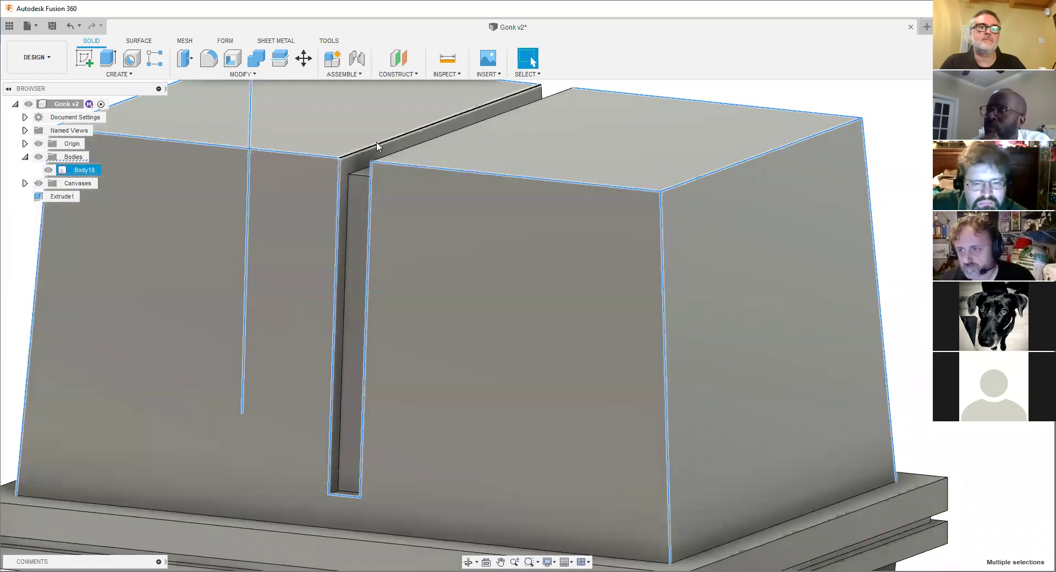
pyautogui.scroll(-2, 471, 203)
pyautogui.keyDown('shift'); pyautogui.moveTo(497, 235); pyautogui.dragTo(123, 187, button='middle'); pyautogui.keyUp('shift')
pyautogui.moveTo(697, 297); pyautogui.dragTo(384, 209, button='middle')
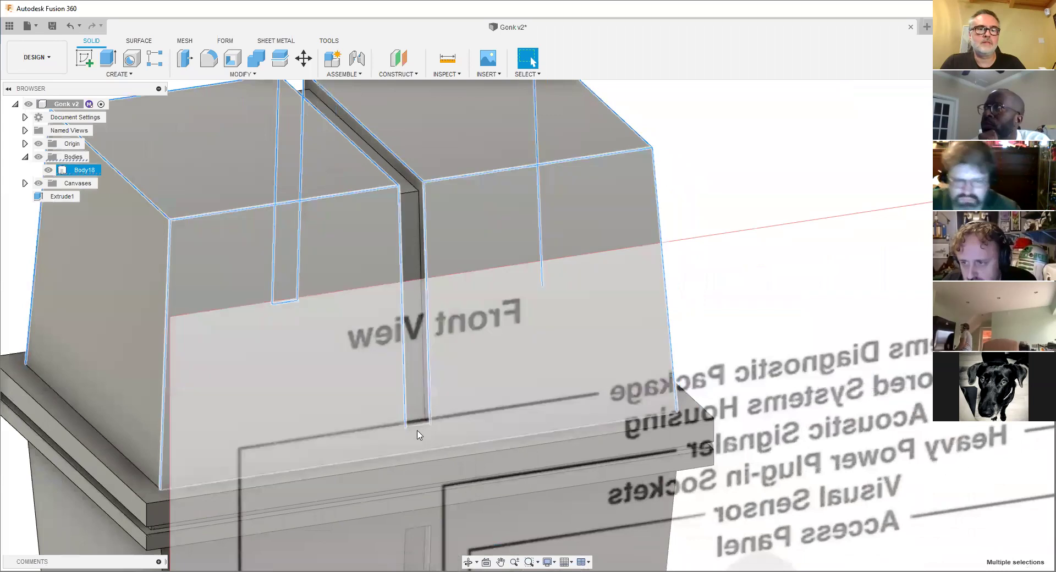
# - Examine the selected edges around the upper body and its slot from several angles
pyautogui.scroll(-1, 226, 377)
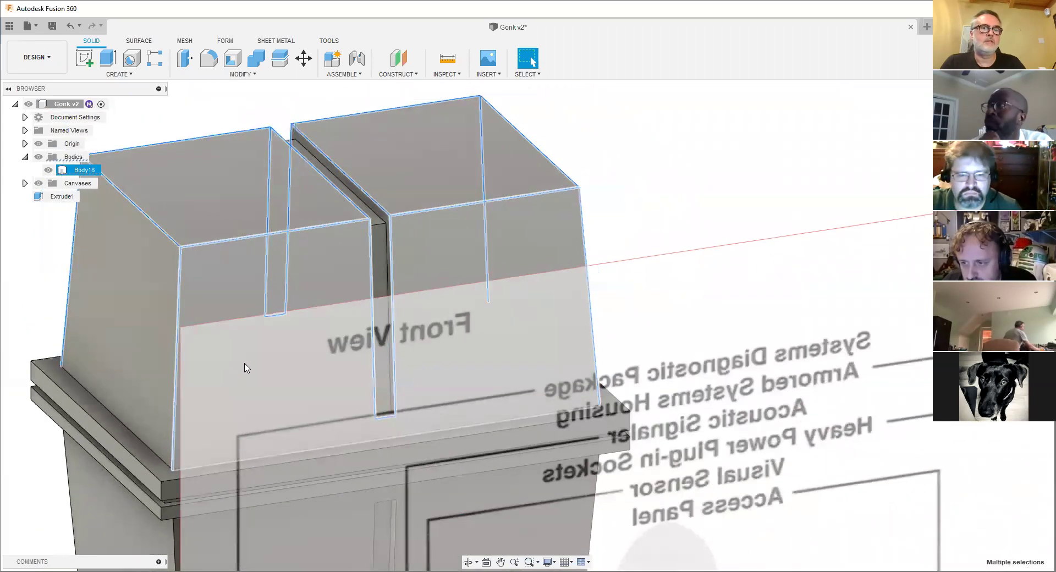
pyautogui.keyDown('shift'); pyautogui.moveTo(244, 364); pyautogui.dragTo(270, 358, button='middle'); pyautogui.keyUp('shift')
pyautogui.scroll(-3, 182, 373)
pyautogui.scroll(-2, 181, 369)
pyautogui.moveTo(181, 369); pyautogui.dragTo(340, 298, button='middle')
pyautogui.scroll(-1, 256, 293)
pyautogui.moveTo(256, 293); pyautogui.dragTo(456, 270, button='middle')
pyautogui.scroll(5, 342, 247)
pyautogui.moveTo(337, 236); pyautogui.dragTo(271, 328, button='middle')
pyautogui.scroll(-2, 271, 327)
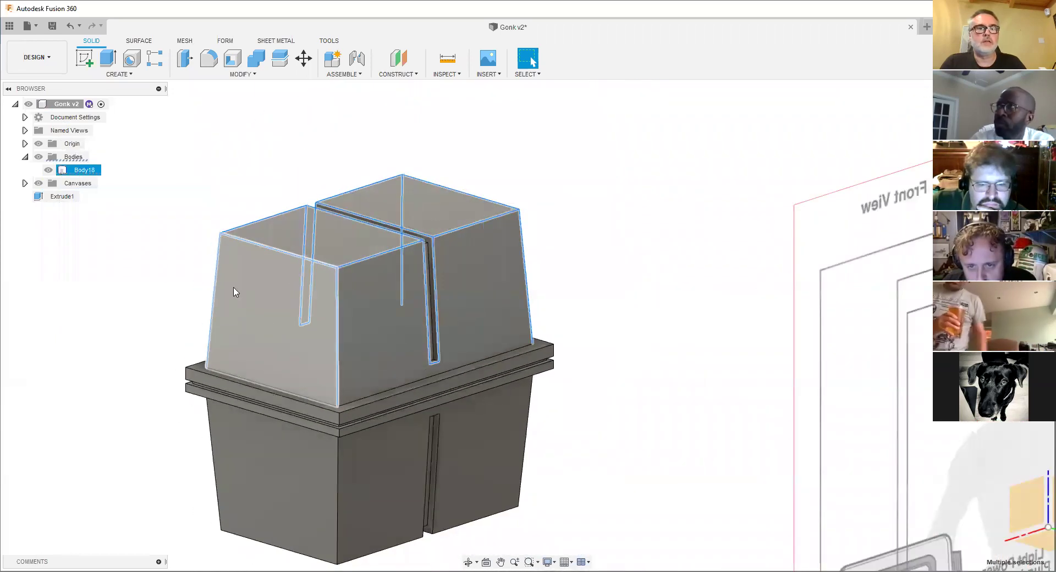
pyautogui.keyDown('shift'); pyautogui.moveTo(282, 236); pyautogui.dragTo(378, 224, button='middle'); pyautogui.keyUp('shift')
pyautogui.keyDown('shift'); pyautogui.moveTo(203, 248); pyautogui.dragTo(413, 268, button='middle'); pyautogui.keyUp('shift')
# - Start a constant-radius fillet on the selected upper body edges and try a radius of about 2.5 mm
pyautogui.click(233, 77)
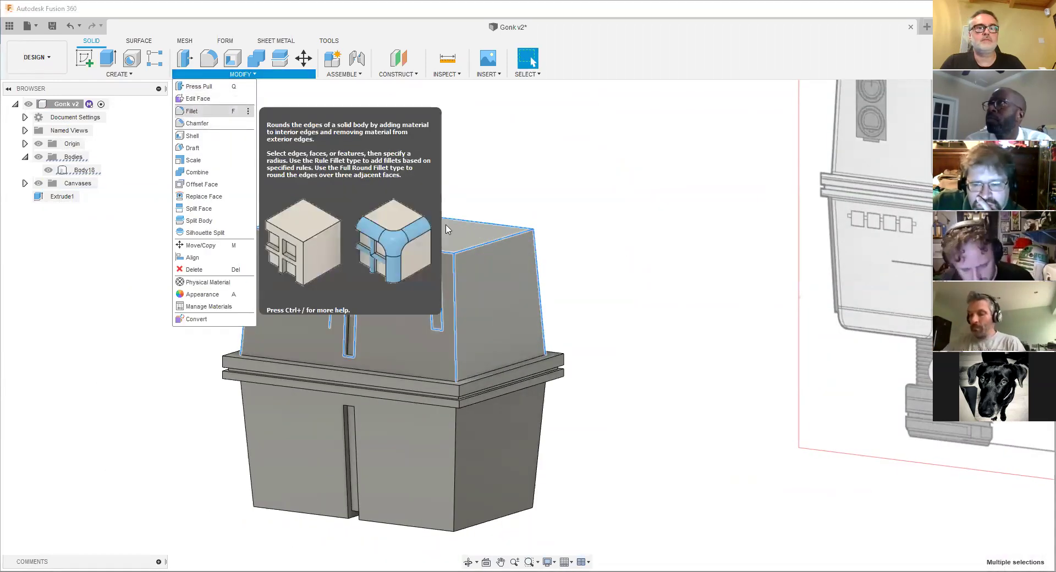
pyautogui.press('f')
pyautogui.keyDown('shift'); pyautogui.moveTo(444, 326); pyautogui.dragTo(367, 336, button='middle'); pyautogui.keyUp('shift')
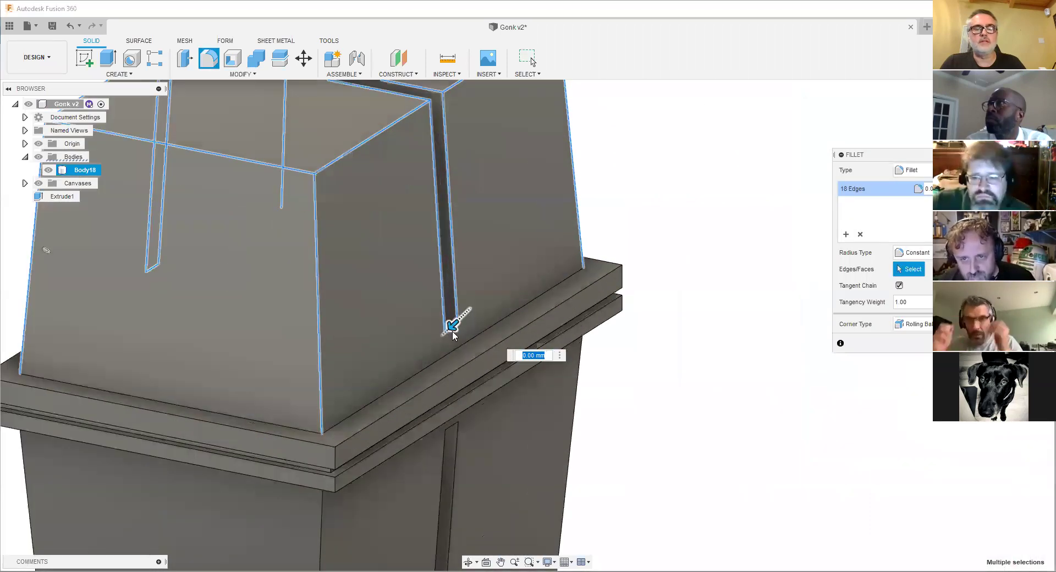
pyautogui.scroll(3, 449, 328)
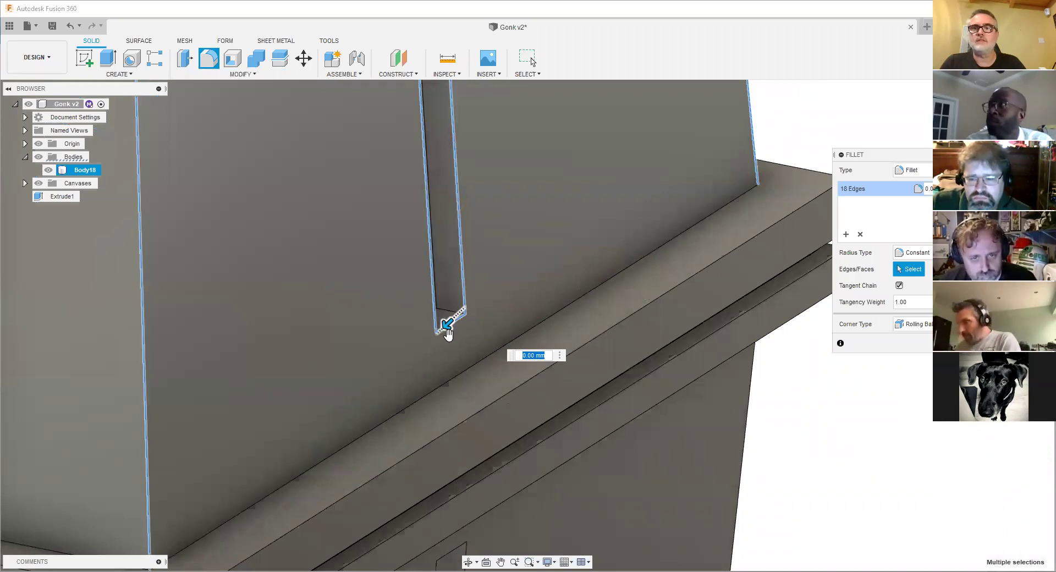
pyautogui.keyDown('shift'); pyautogui.moveTo(546, 306); pyautogui.dragTo(515, 316, button='middle'); pyautogui.keyUp('shift')
pyautogui.moveTo(454, 332); pyautogui.dragTo(450, 341)
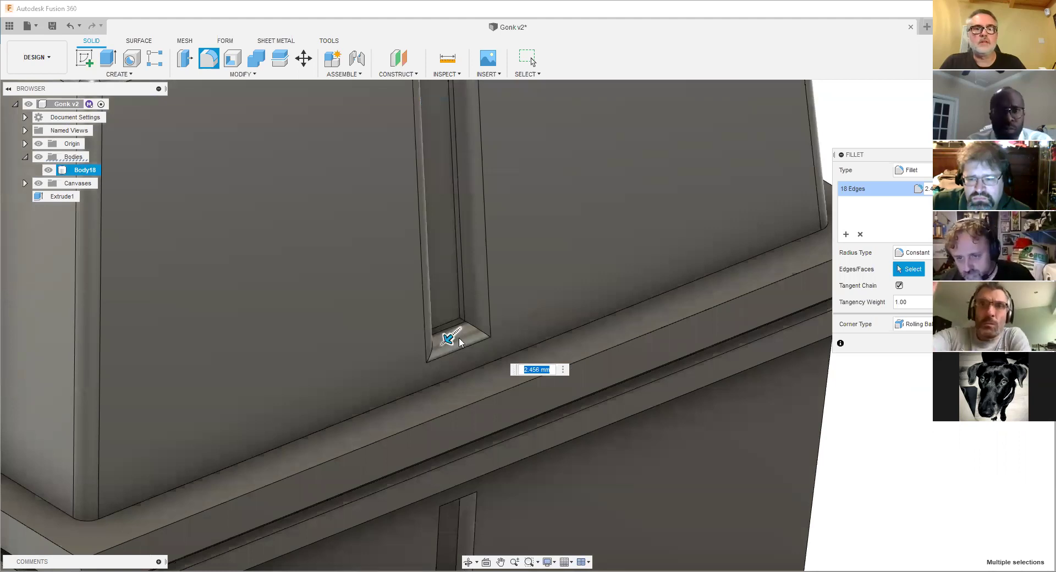
pyautogui.moveTo(458, 337); pyautogui.dragTo(491, 315)
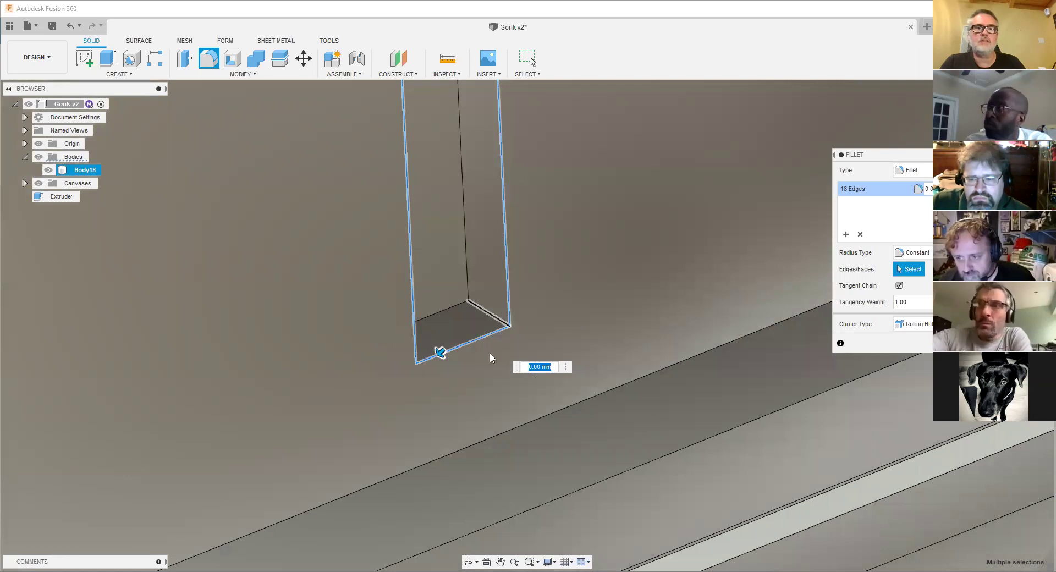
# - Add the inner corner edges at the lower ends of the upper body's front and back slots to the fillet
pyautogui.keyDown('shift'); pyautogui.moveTo(476, 354); pyautogui.dragTo(378, 275, button='middle'); pyautogui.keyUp('shift')
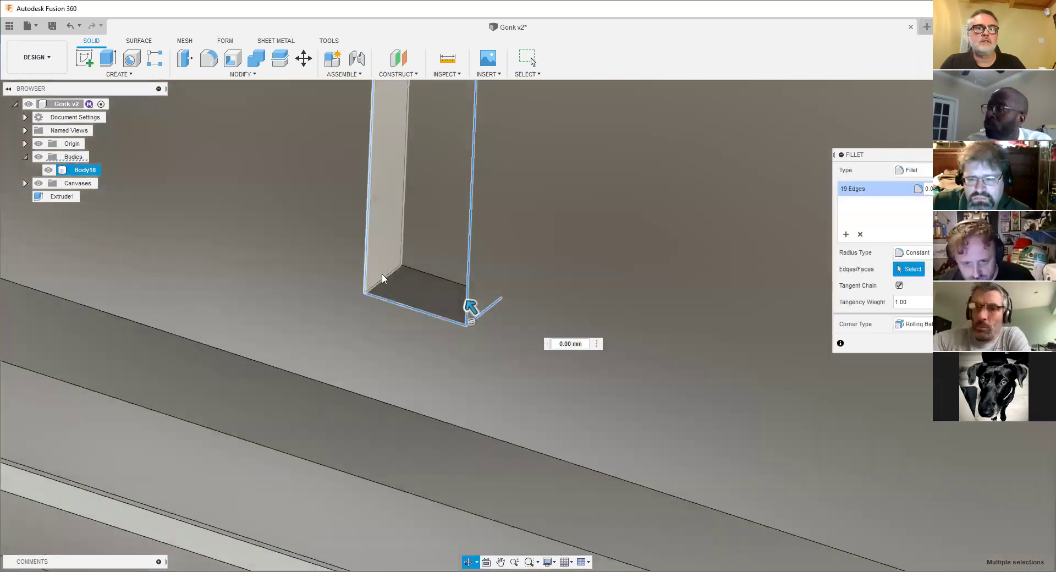
pyautogui.click(386, 279)
pyautogui.scroll(-8, 386, 278)
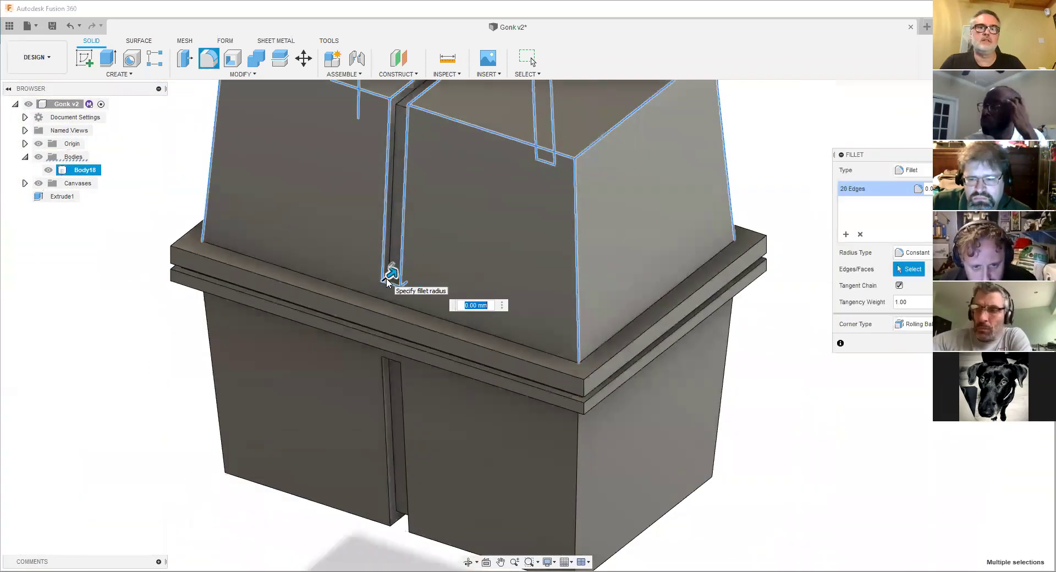
pyautogui.keyDown('shift'); pyautogui.moveTo(386, 278); pyautogui.dragTo(325, 295, button='middle'); pyautogui.keyUp('shift')
pyautogui.scroll(10, 556, 384)
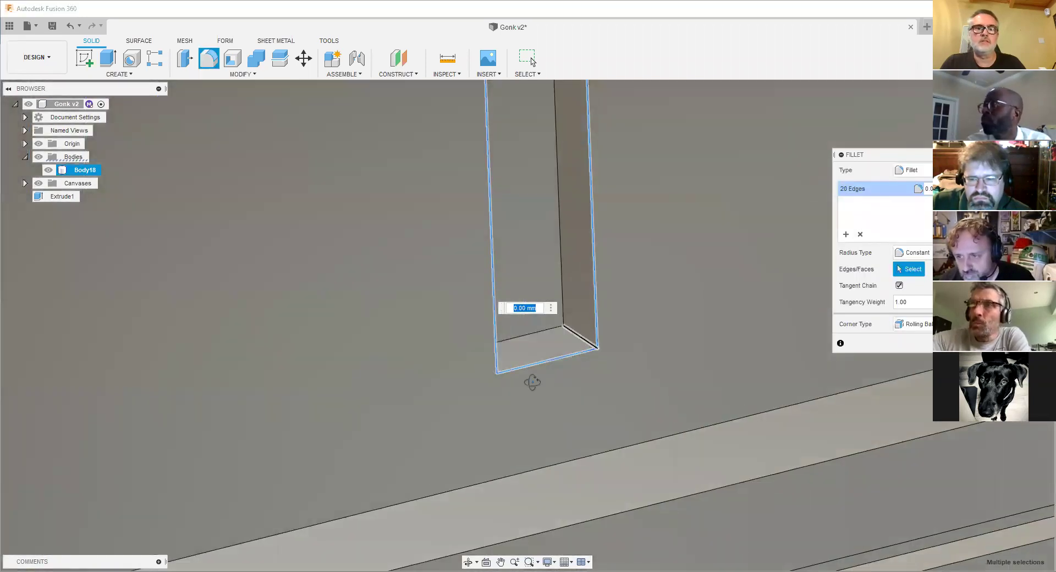
pyautogui.keyDown('shift'); pyautogui.moveTo(487, 349); pyautogui.dragTo(490, 316, button='middle'); pyautogui.keyUp('shift')
pyautogui.click(490, 316)
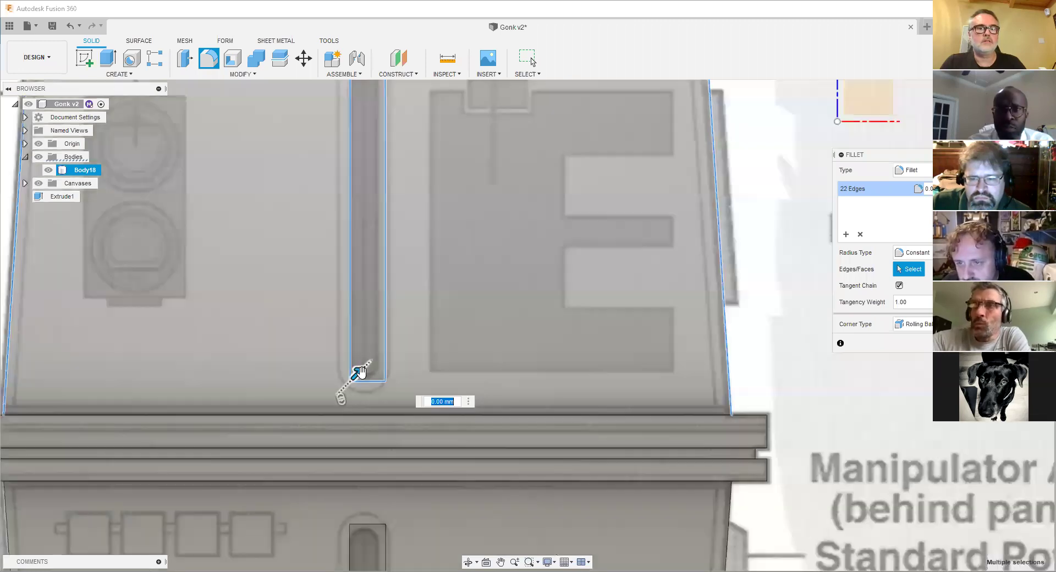
# - Try fillet radii of about 3.05 mm and 1.99 mm against the slot outline on the reference canvas
pyautogui.click(360, 374)
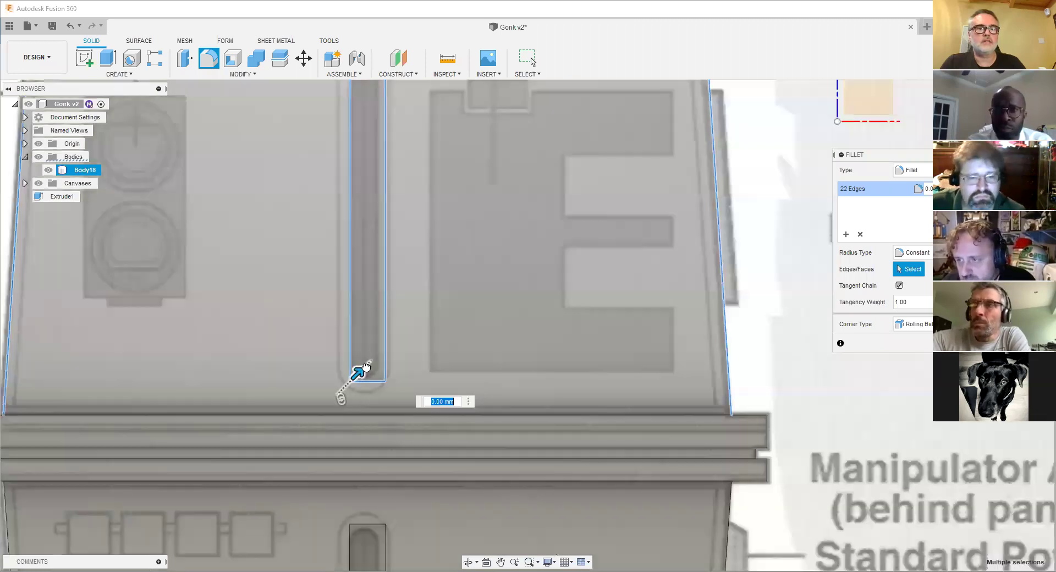
pyautogui.moveTo(365, 367); pyautogui.dragTo(370, 362)
pyautogui.scroll(-2, 364, 367)
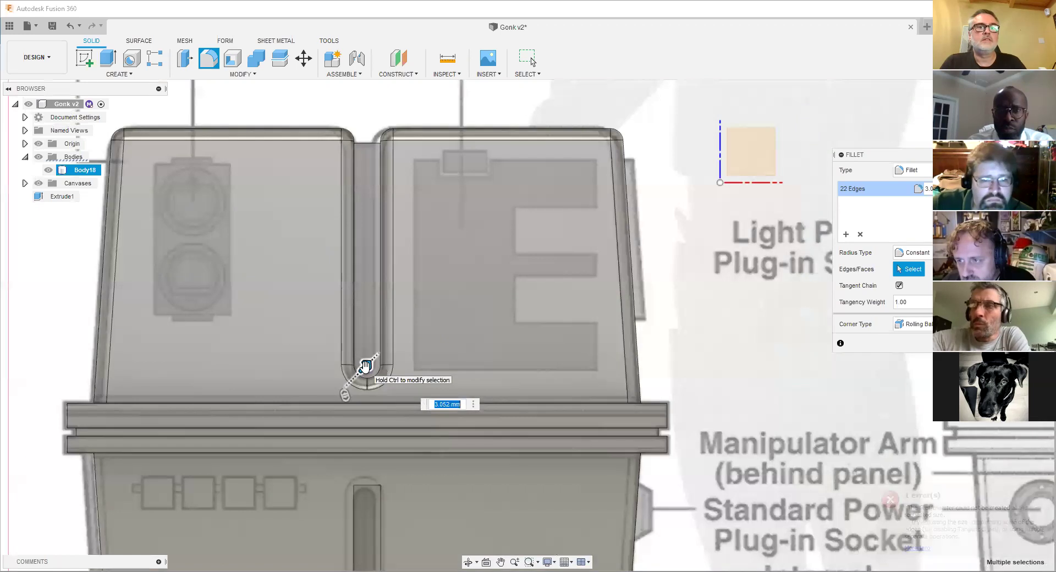
pyautogui.scroll(3, 382, 397)
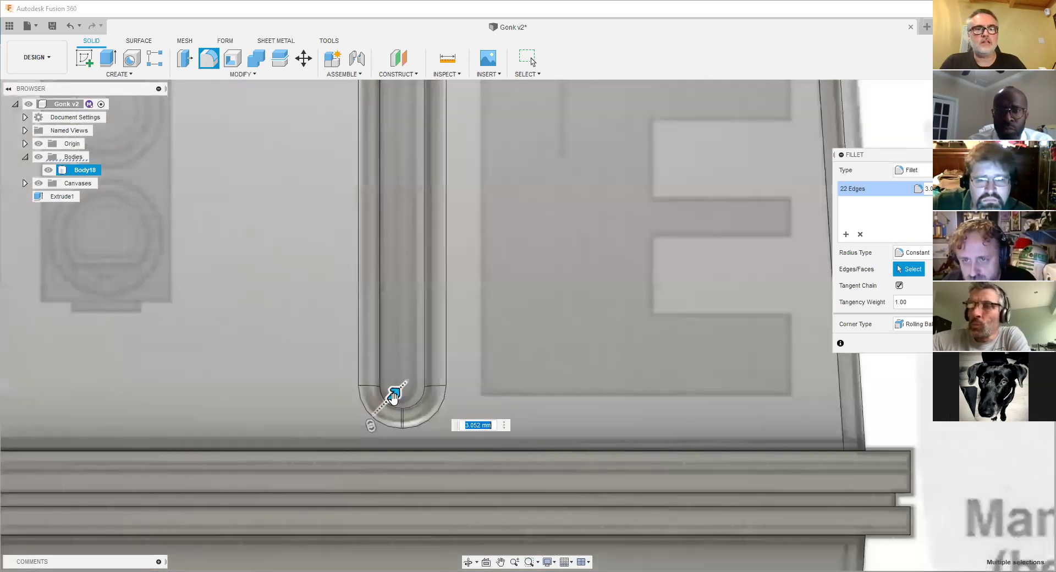
pyautogui.moveTo(407, 390); pyautogui.dragTo(404, 389)
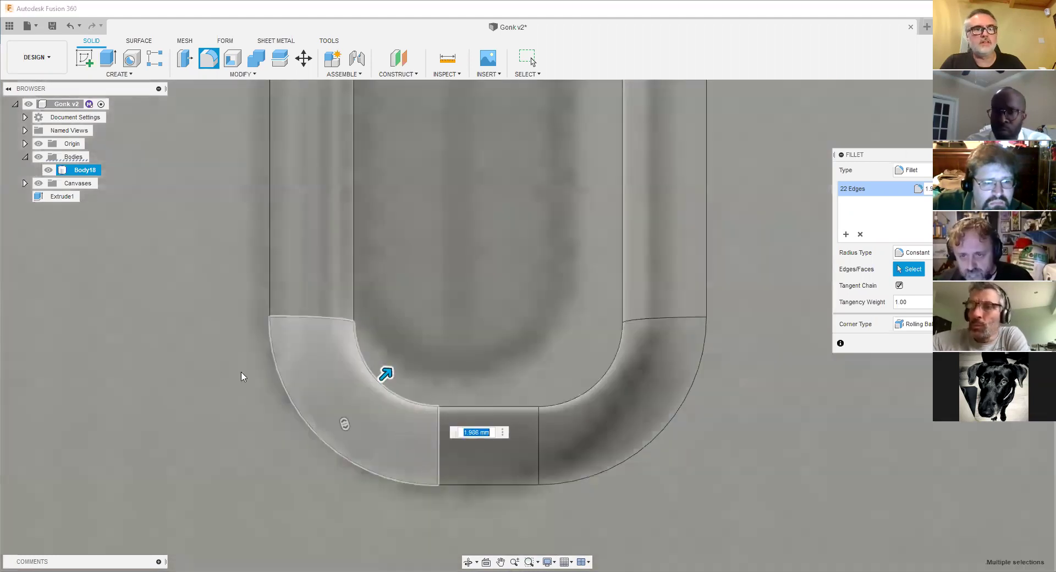
# - Try fillet radii of about 2.88, 2.83 and 2.9 mm against the slot outline on the reference canvas
pyautogui.scroll(2, 242, 377)
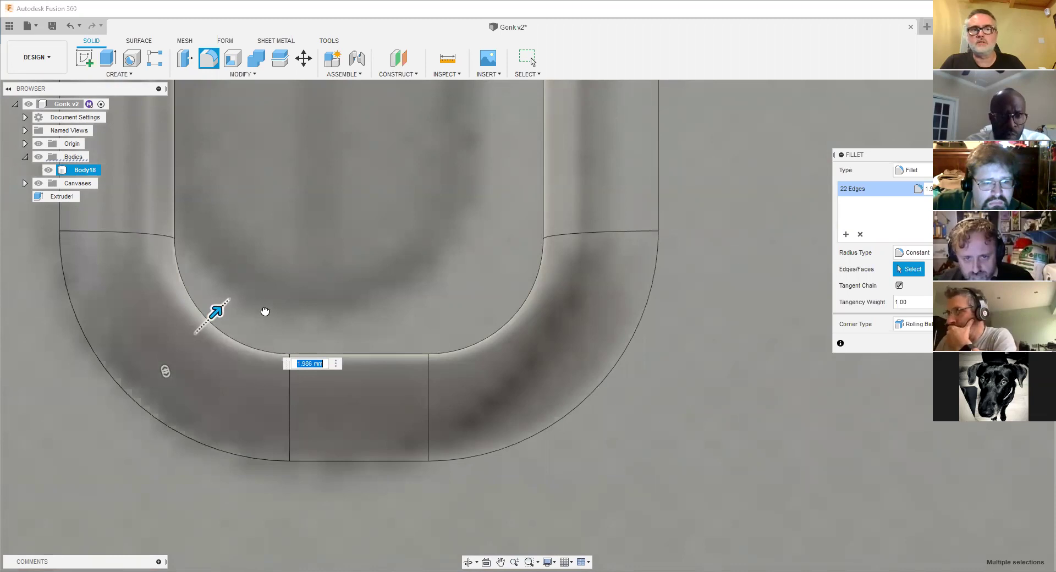
pyautogui.moveTo(263, 318); pyautogui.dragTo(254, 307)
pyautogui.scroll(-5, 255, 306)
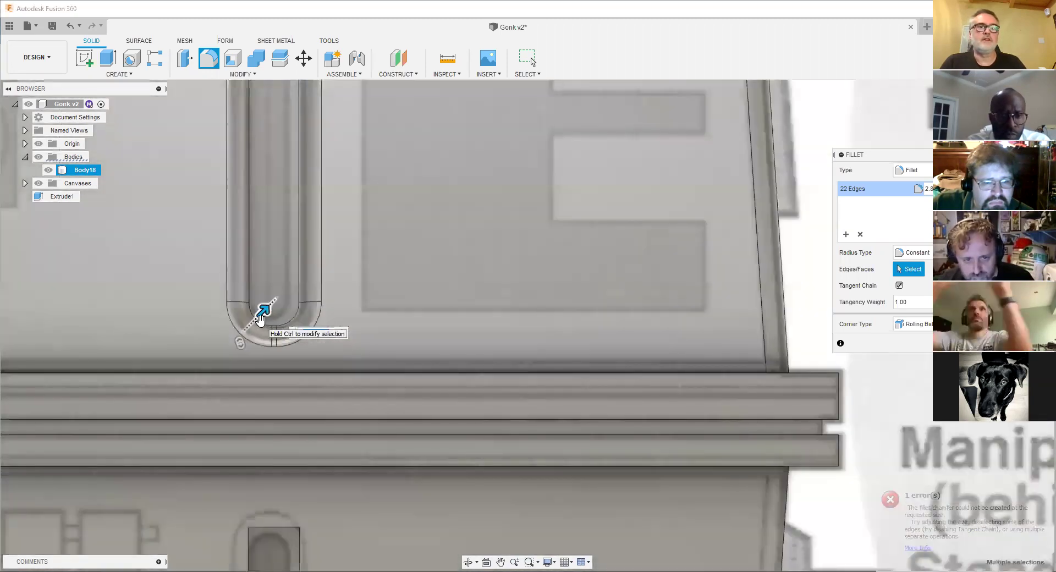
pyautogui.scroll(-3, 483, 356)
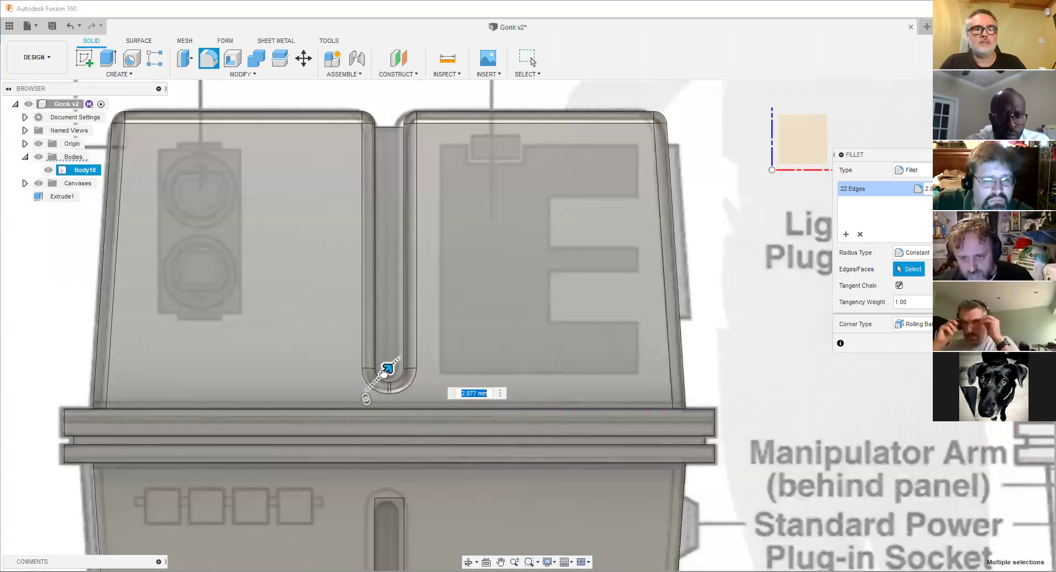
pyautogui.moveTo(385, 371); pyautogui.dragTo(384, 374)
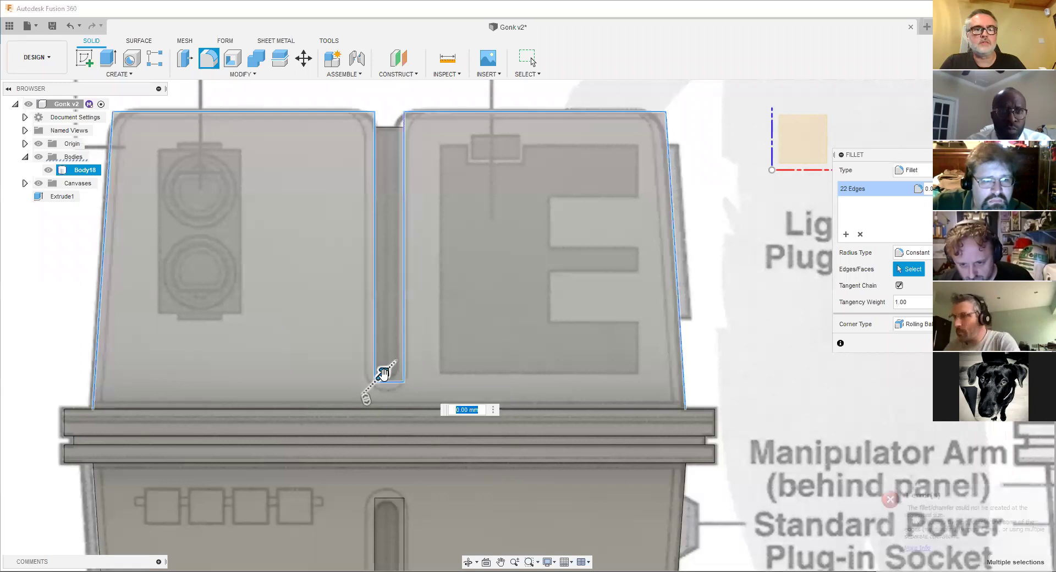
pyautogui.scroll(5, 383, 375)
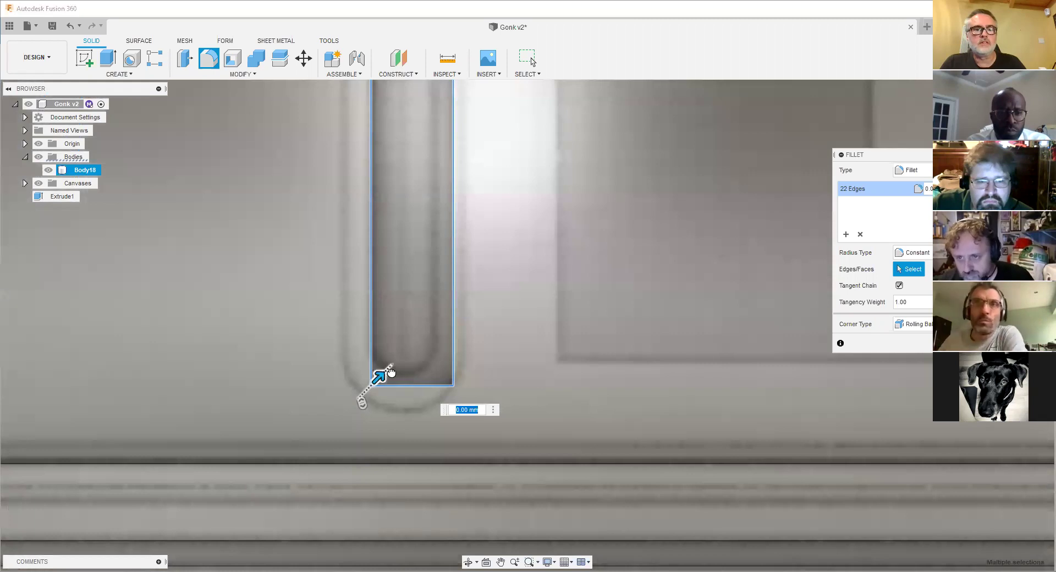
pyautogui.moveTo(392, 373); pyautogui.dragTo(392, 372)
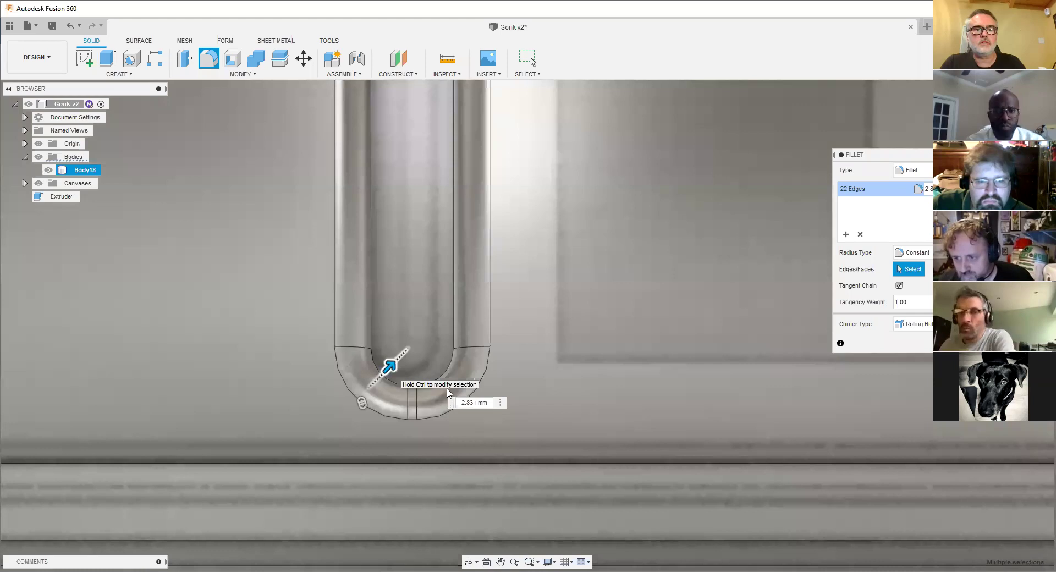
pyautogui.moveTo(448, 392); pyautogui.dragTo(532, 407)
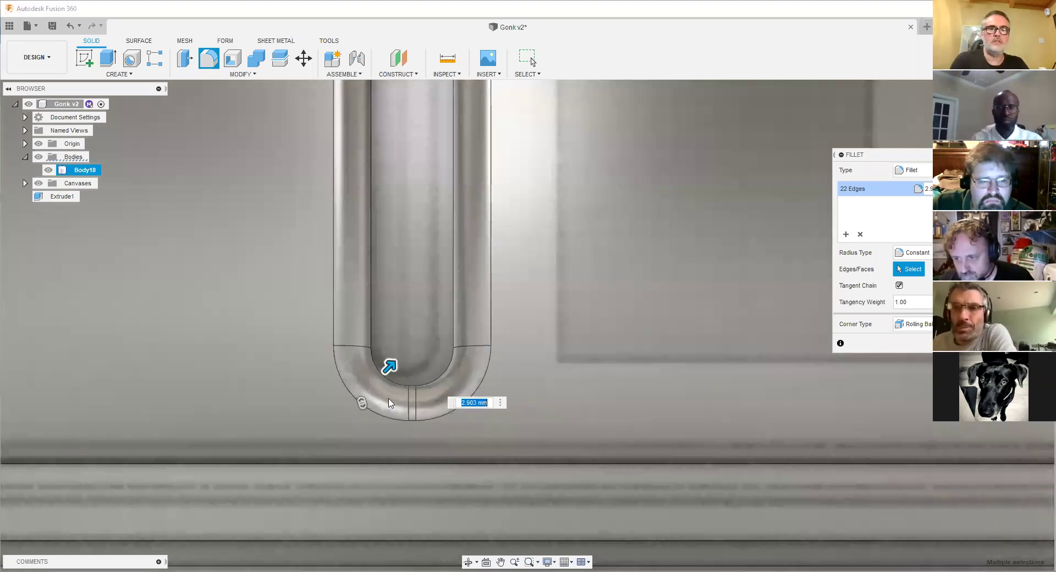
# - Set the fillet radius to 3 mm and apply it to the selected upper body edges
pyautogui.scroll(-8, 392, 403)
pyautogui.write('3')
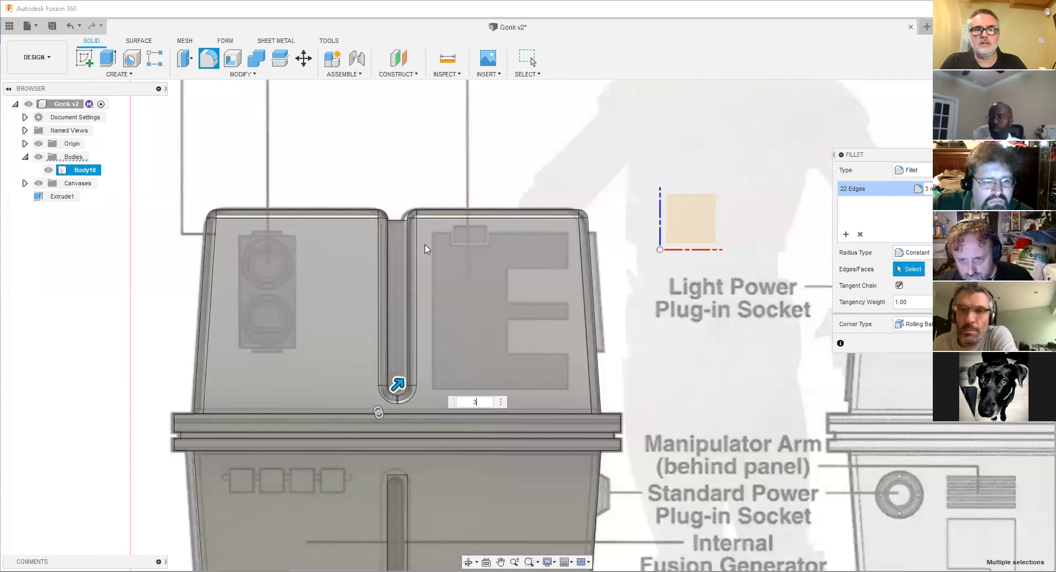
pyautogui.doubleClick(474, 402)
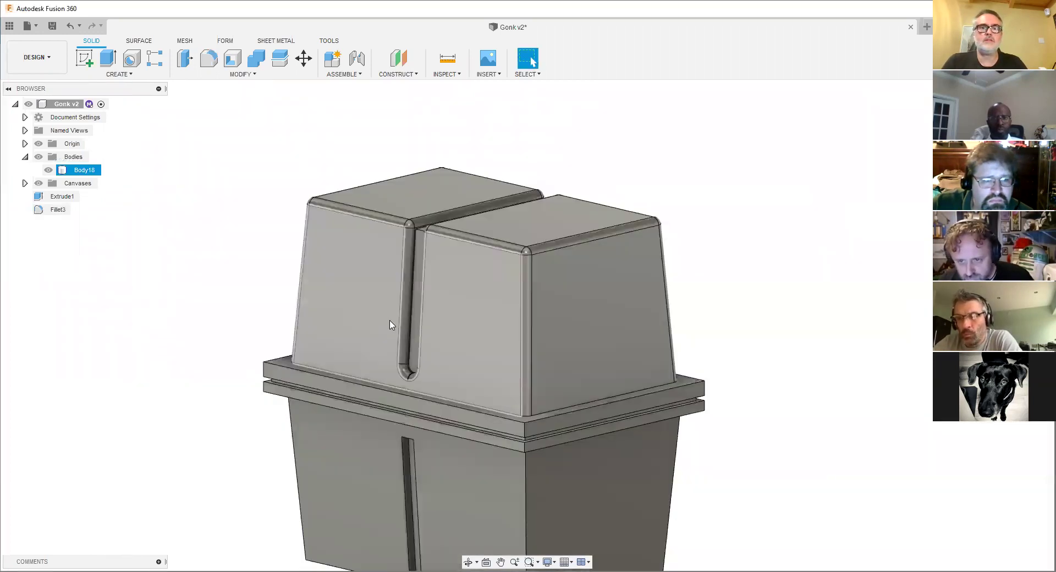
# - Select a vertical corner edge, the adjoining bottom edge and the slot's long and upper edges on the lower body's front
pyautogui.scroll(-2, 391, 325)
pyautogui.moveTo(391, 325); pyautogui.dragTo(208, 362, button='middle')
pyautogui.scroll(3, 389, 278)
pyautogui.click(221, 362)
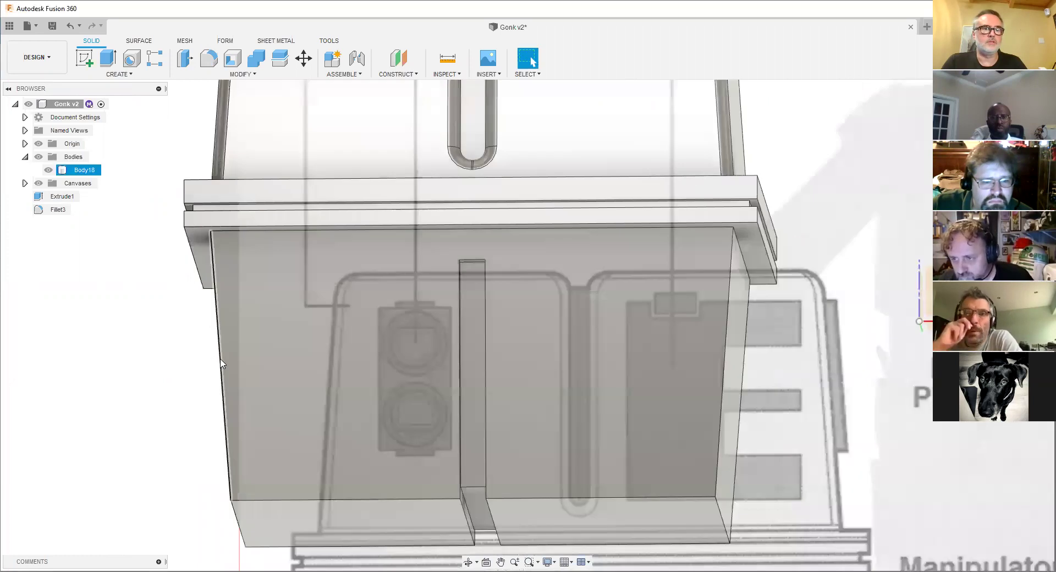
pyautogui.click(220, 360)
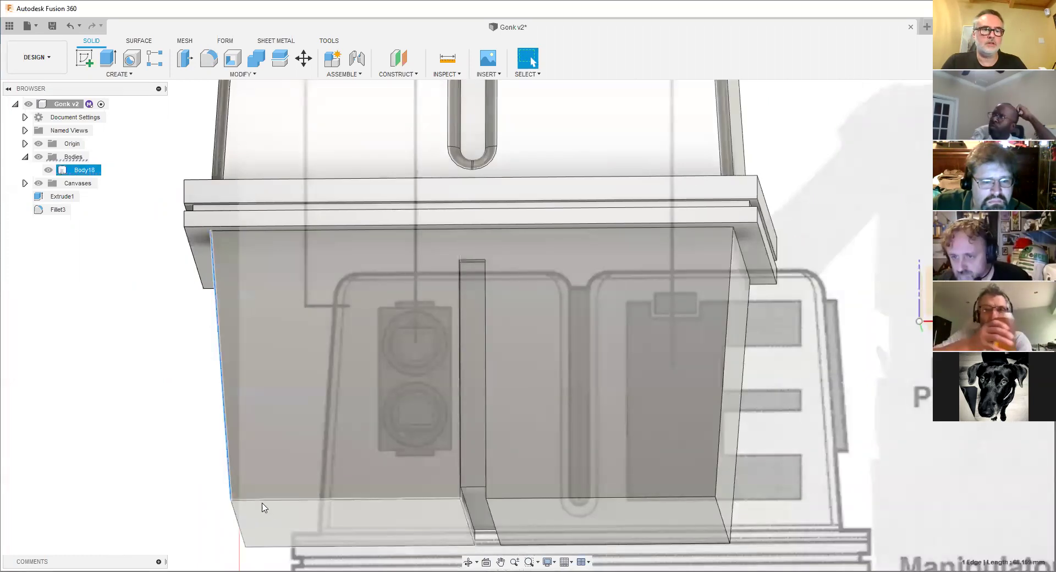
pyautogui.keyDown('ctrl'); pyautogui.click(263, 500); pyautogui.keyUp('ctrl')
pyautogui.keyDown('ctrl'); pyautogui.click(461, 439); pyautogui.keyUp('ctrl')
pyautogui.keyDown('ctrl'); pyautogui.click(486, 342); pyautogui.keyUp('ctrl')
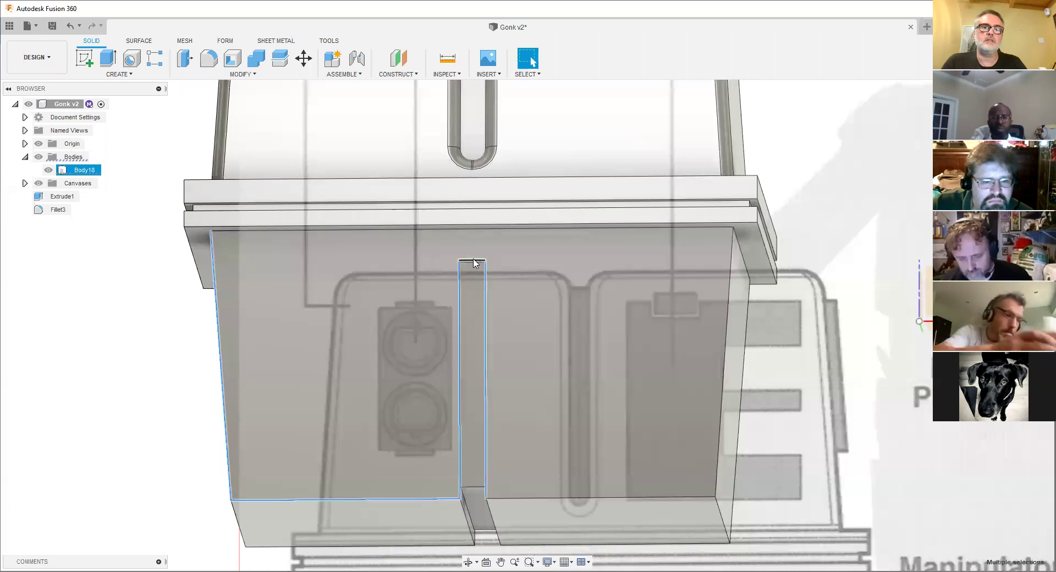
pyautogui.keyDown('ctrl'); pyautogui.click(473, 260); pyautogui.keyUp('ctrl')
# - Add the front slot's inner corner edges and the remaining front and side bottom edges of the lower body to the selection
pyautogui.scroll(10, 473, 263)
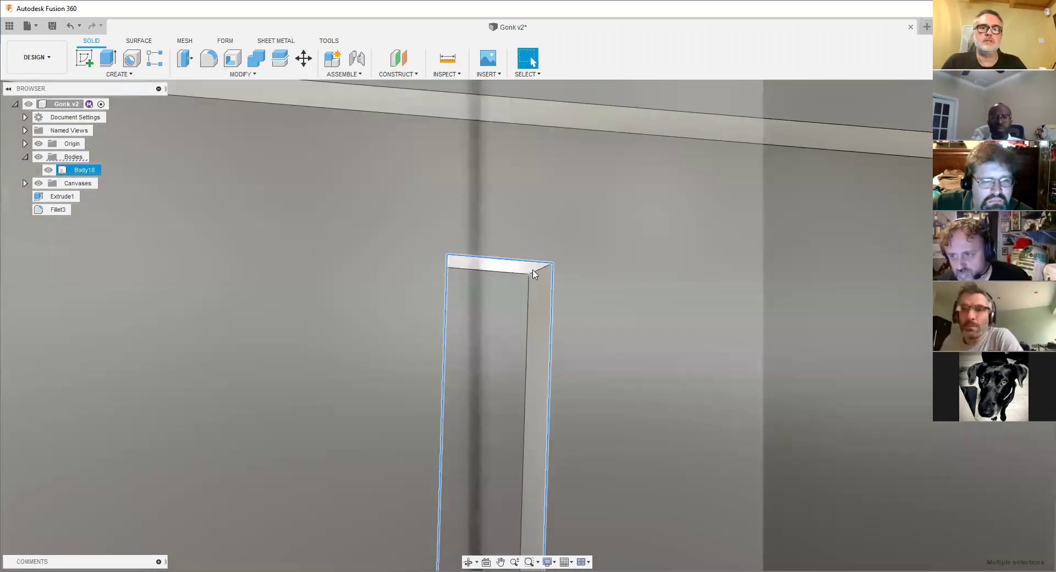
pyautogui.keyDown('shift'); pyautogui.moveTo(532, 274); pyautogui.dragTo(419, 281, button='middle'); pyautogui.keyUp('shift')
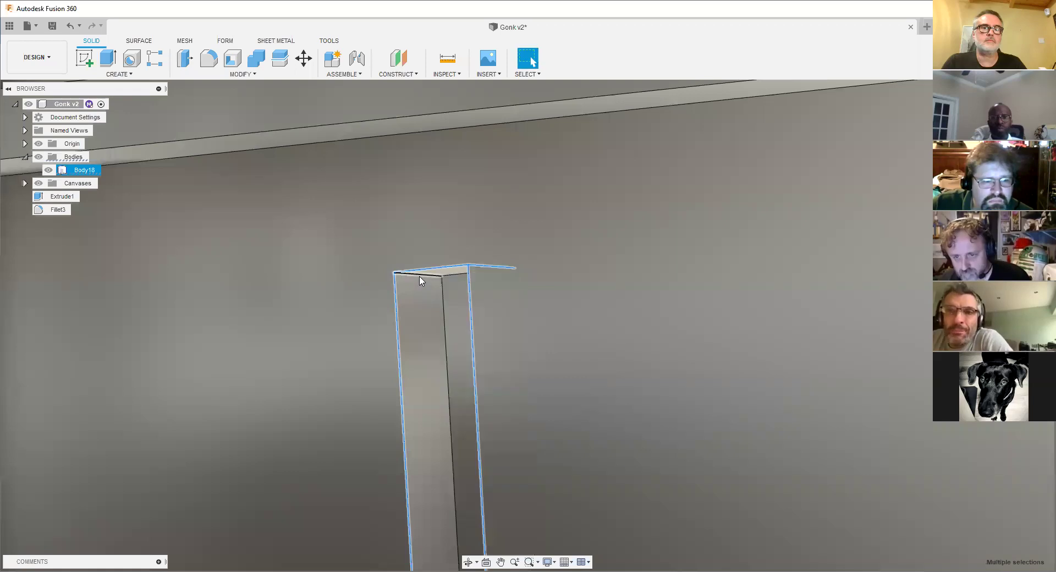
pyautogui.keyDown('ctrl'); pyautogui.click(419, 277); pyautogui.keyUp('ctrl')
pyautogui.scroll(-8, 420, 277)
pyautogui.moveTo(514, 544); pyautogui.dragTo(423, 397, button='middle')
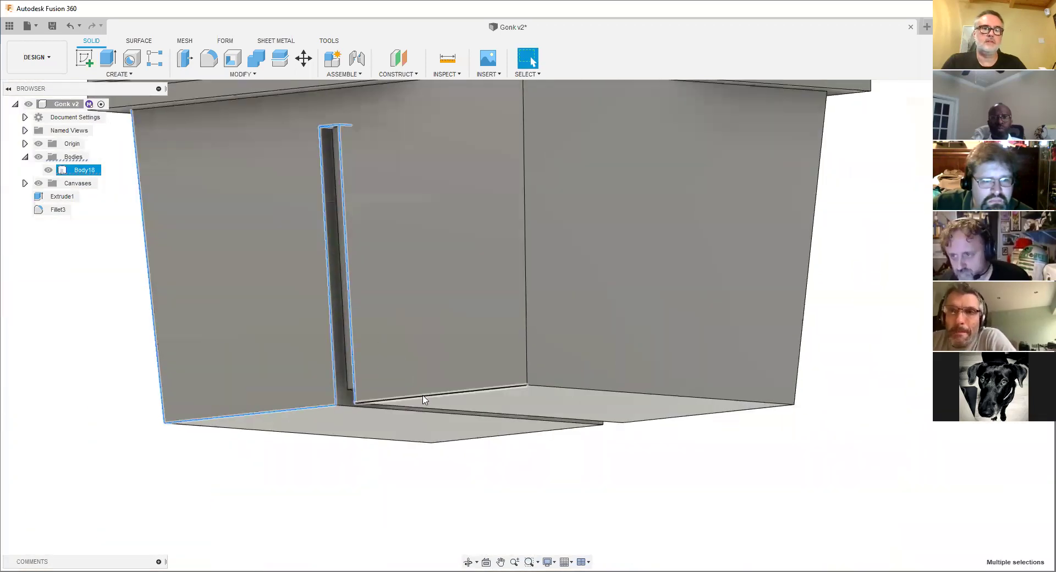
pyautogui.keyDown('ctrl'); pyautogui.click(551, 395); pyautogui.keyUp('ctrl')
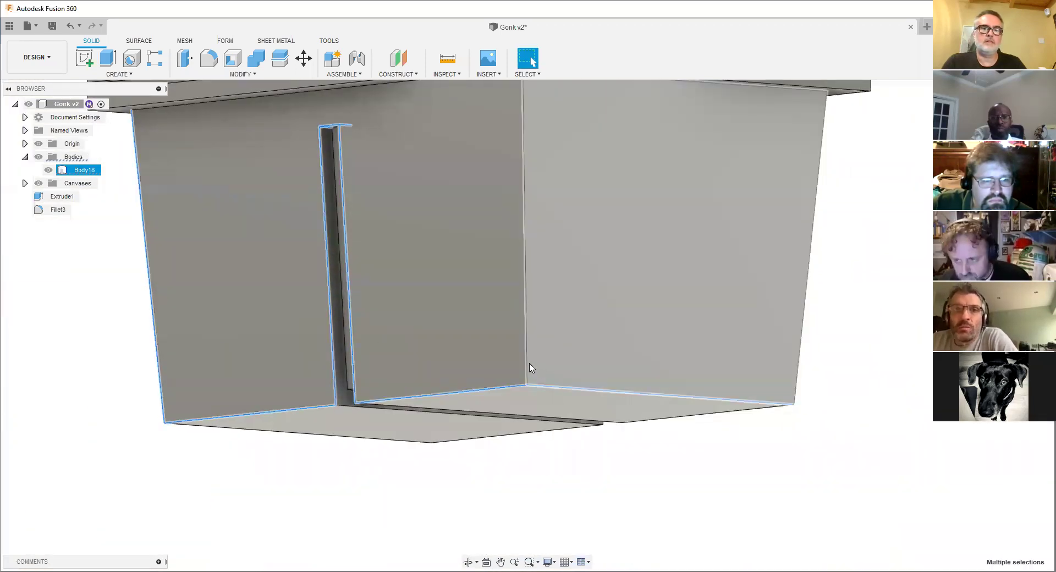
pyautogui.keyDown('shift'); pyautogui.moveTo(528, 365); pyautogui.dragTo(290, 330, button='middle'); pyautogui.keyUp('shift')
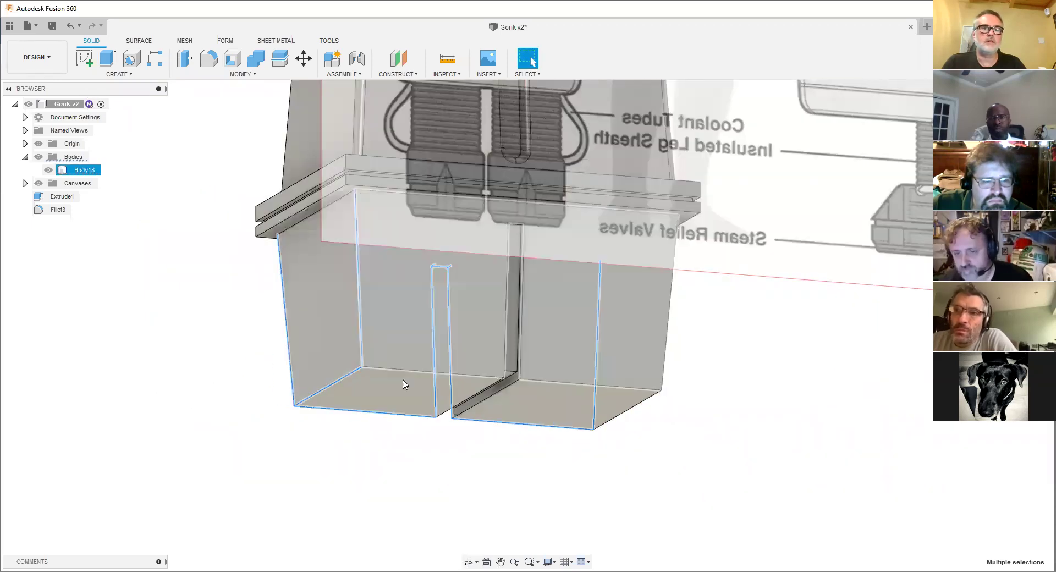
# - Add the lower body's back bottom edges, the back slot's long edges and the remaining vertical corner edge to the selection
pyautogui.keyDown('ctrl'); pyautogui.click(419, 372); pyautogui.keyUp('ctrl')
pyautogui.keyDown('ctrl'); pyautogui.click(504, 366); pyautogui.keyUp('ctrl')
pyautogui.keyDown('ctrl'); pyautogui.click(523, 369); pyautogui.keyUp('ctrl')
pyautogui.keyDown('ctrl'); pyautogui.click(541, 383); pyautogui.keyUp('ctrl')
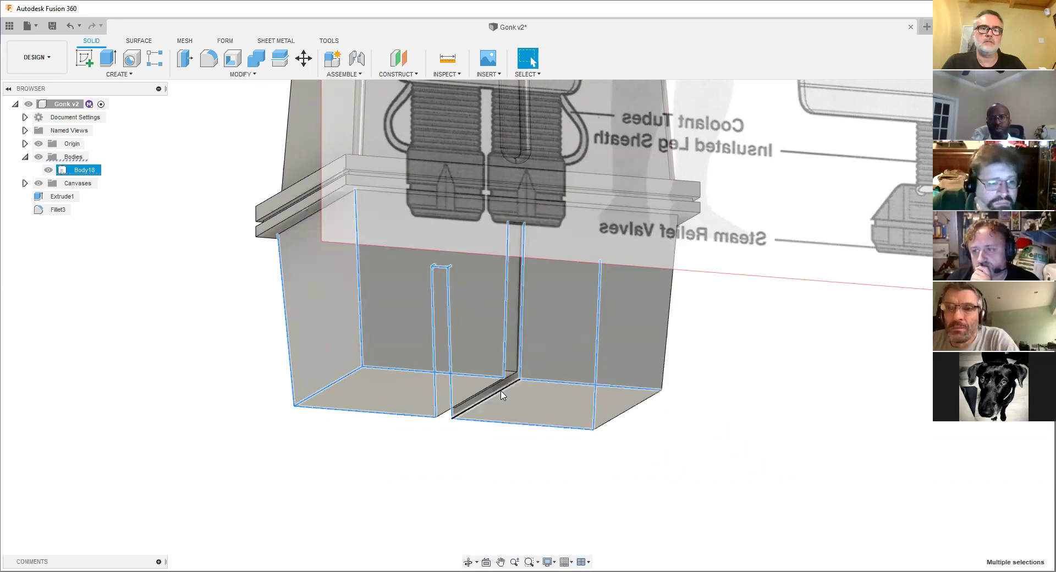
pyautogui.keyDown('shift'); pyautogui.moveTo(478, 397); pyautogui.dragTo(599, 299, button='middle'); pyautogui.keyUp('shift')
pyautogui.keyDown('ctrl'); pyautogui.click(590, 300); pyautogui.keyUp('ctrl')
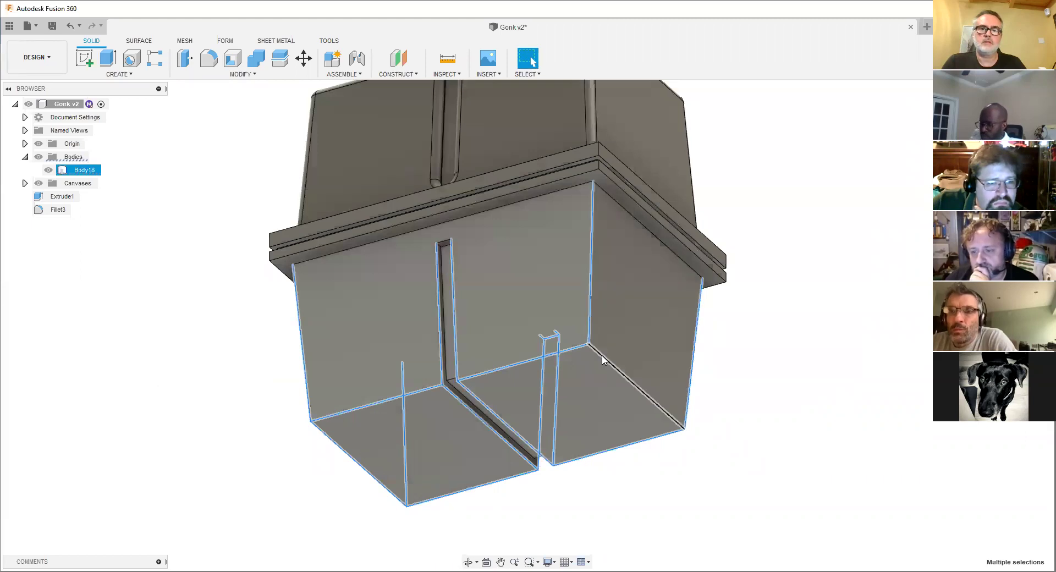
# - Add the upper edge and both inner corner edges of the lower body's back slot to the selection
pyautogui.scroll(10, 435, 238)
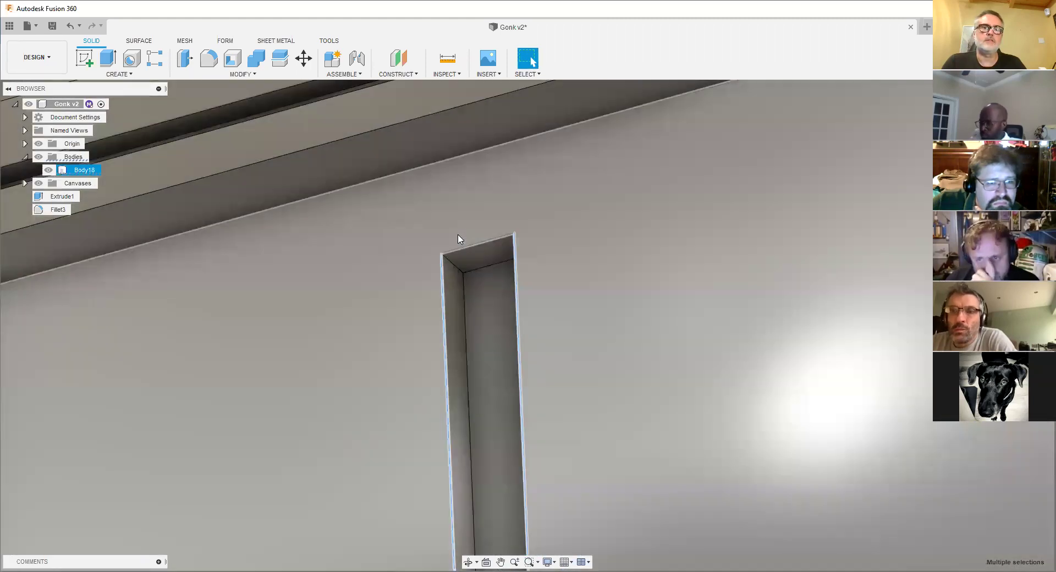
pyautogui.keyDown('ctrl'); pyautogui.click(463, 247); pyautogui.keyUp('ctrl')
pyautogui.keyDown('ctrl'); pyautogui.click(452, 263); pyautogui.keyUp('ctrl')
pyautogui.keyDown('shift'); pyautogui.moveTo(433, 275); pyautogui.dragTo(536, 275, button='middle'); pyautogui.keyUp('shift')
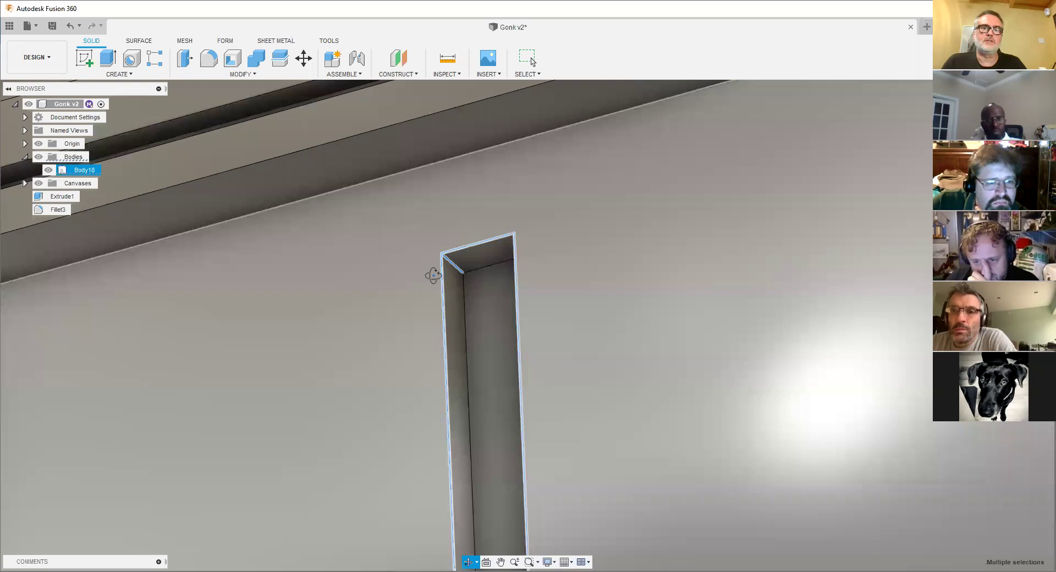
pyautogui.keyDown('ctrl'); pyautogui.click(494, 292); pyautogui.keyUp('ctrl')
pyautogui.scroll(-3, 431, 353)
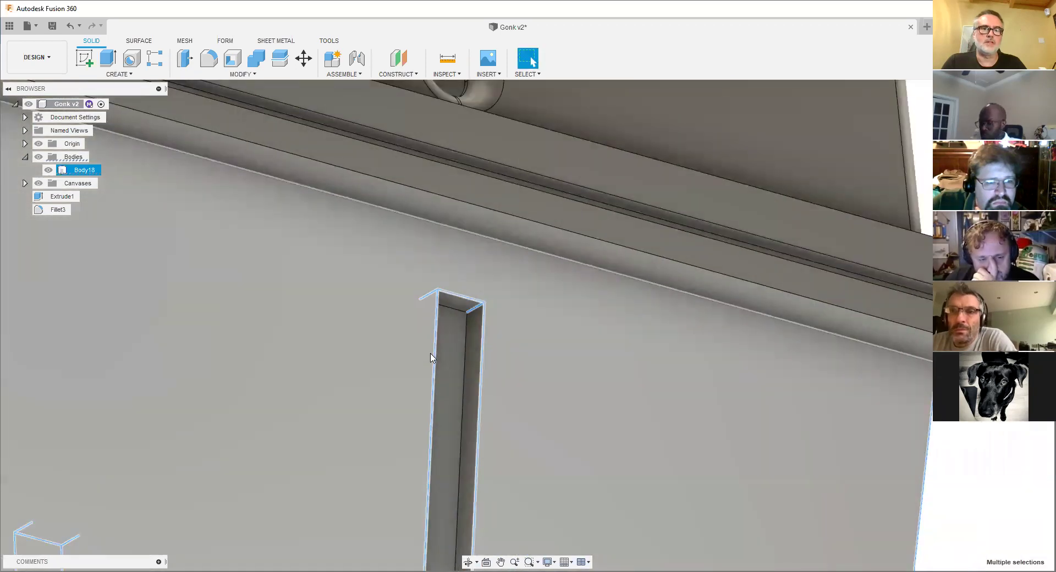
# - Apply a 3 mm constant-radius fillet to the selected lower body edges
pyautogui.scroll(-8, 431, 357)
pyautogui.keyDown('shift'); pyautogui.moveTo(486, 363); pyautogui.dragTo(349, 431, button='middle'); pyautogui.keyUp('shift')
pyautogui.scroll(5, 360, 439)
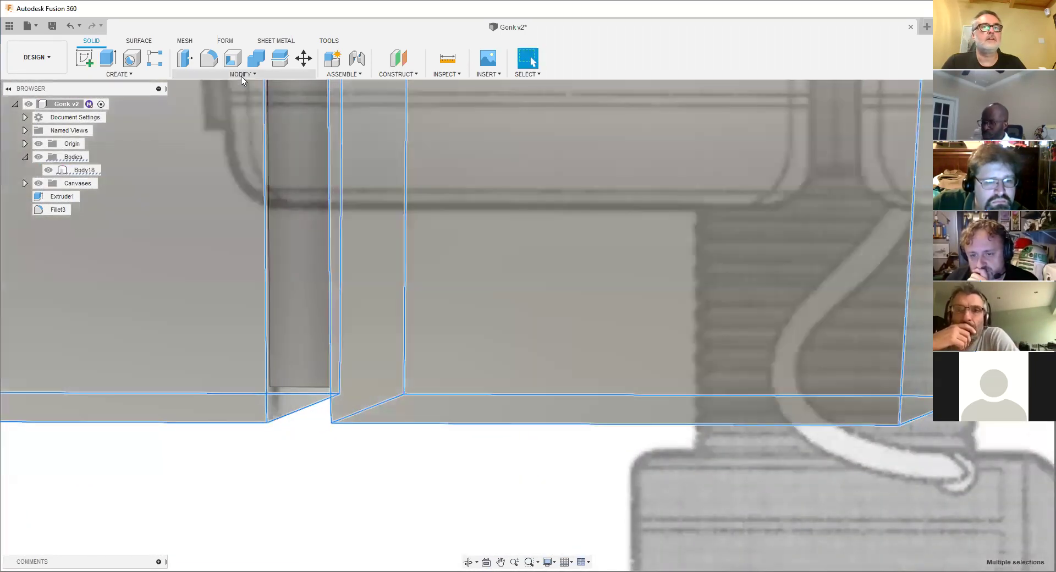
pyautogui.click(242, 77)
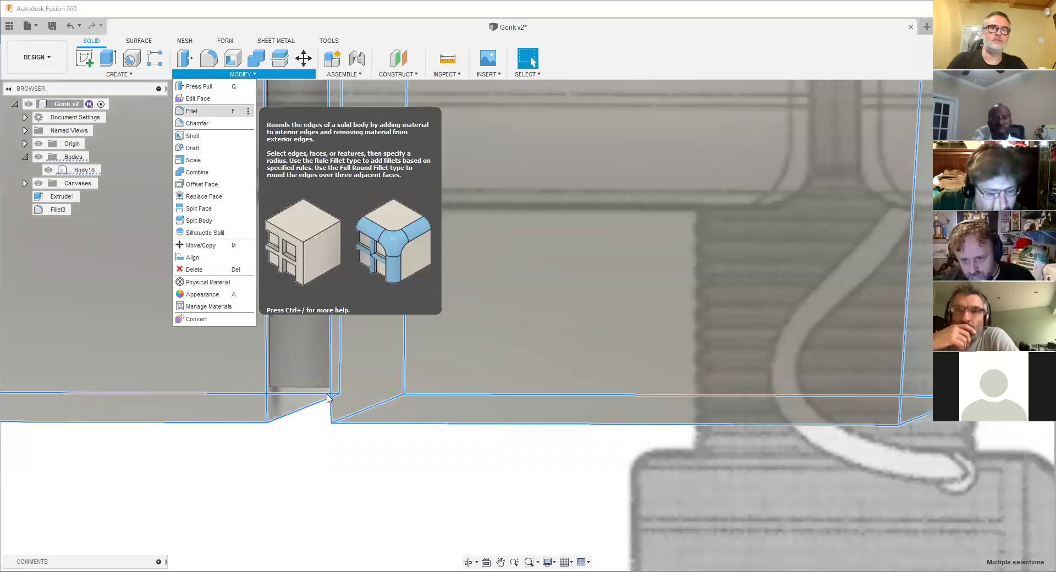
pyautogui.press('f')
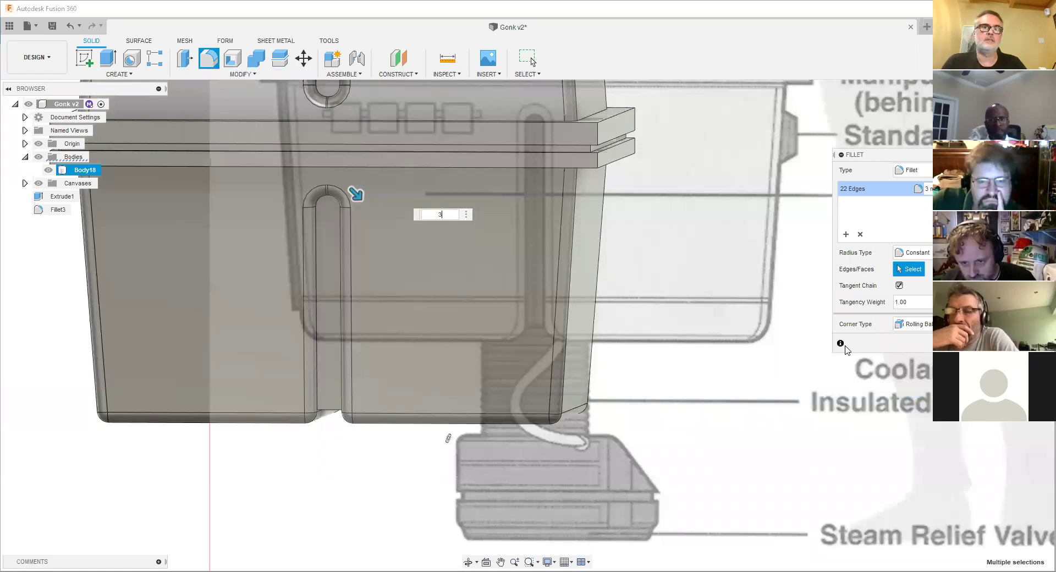
pyautogui.press('Return')
# - Examine the filleted upper and lower body from several angles
pyautogui.scroll(-5, 341, 375)
pyautogui.keyDown('shift'); pyautogui.moveTo(363, 375); pyautogui.dragTo(397, 370, button='middle'); pyautogui.keyUp('shift')
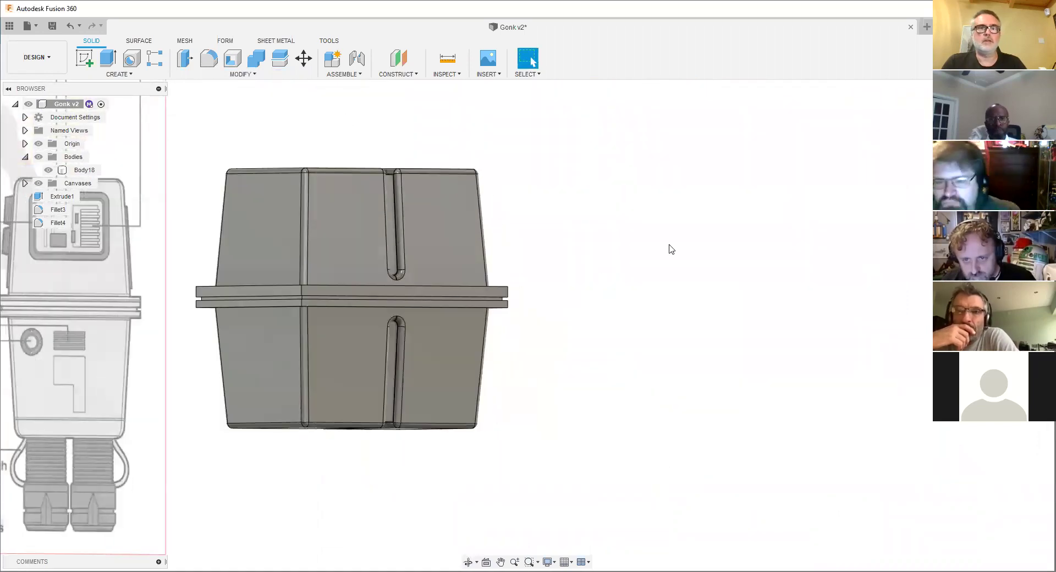
pyautogui.keyDown('shift'); pyautogui.moveTo(386, 247); pyautogui.dragTo(435, 299, button='middle'); pyautogui.keyUp('shift')
pyautogui.moveTo(474, 268); pyautogui.dragTo(44, 309, button='middle')
pyautogui.scroll(3, 413, 316)
pyautogui.scroll(-2, 144, 317)
pyautogui.keyDown('shift'); pyautogui.moveTo(153, 317); pyautogui.dragTo(367, 296, button='middle'); pyautogui.keyUp('shift')
pyautogui.moveTo(299, 299); pyautogui.dragTo(387, 309, button='middle')
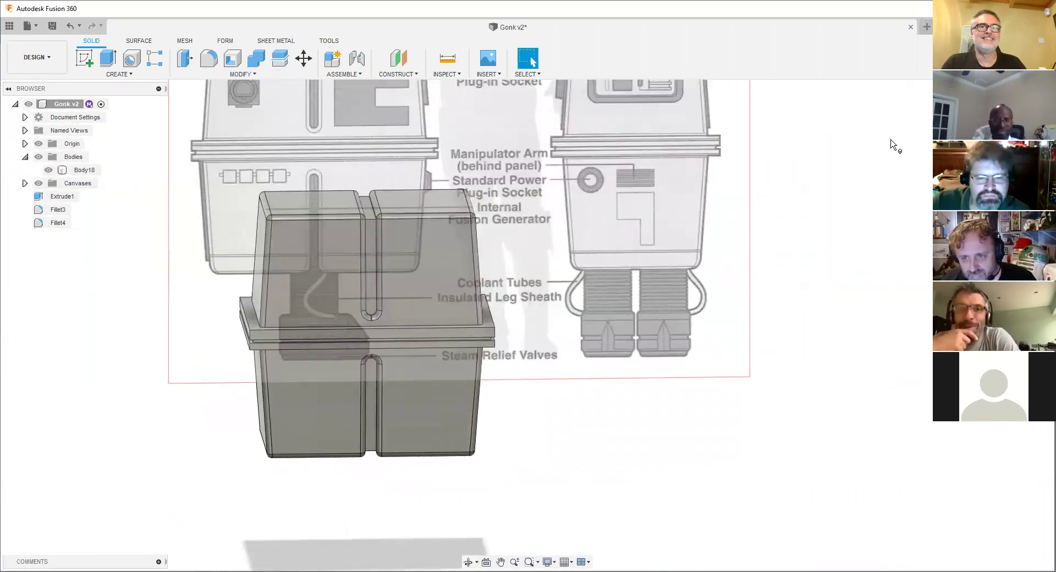
# - Compare the filleted body's outline and slots with the drawing on the reference canvas
pyautogui.scroll(5, 317, 267)
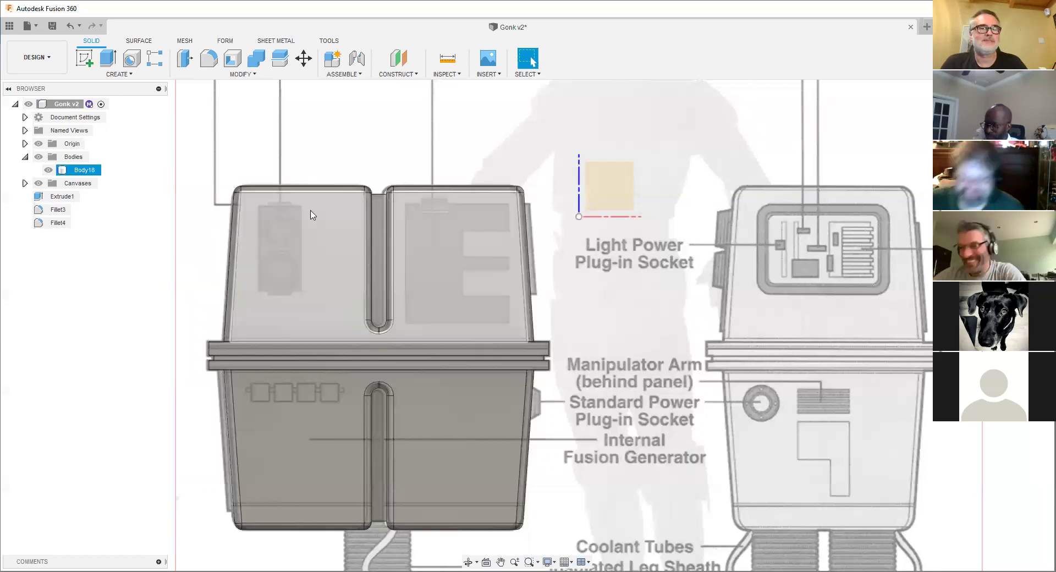
pyautogui.scroll(-1, 182, 405)
pyautogui.moveTo(257, 359); pyautogui.dragTo(339, 284, button='middle')
pyautogui.scroll(2, 319, 426)
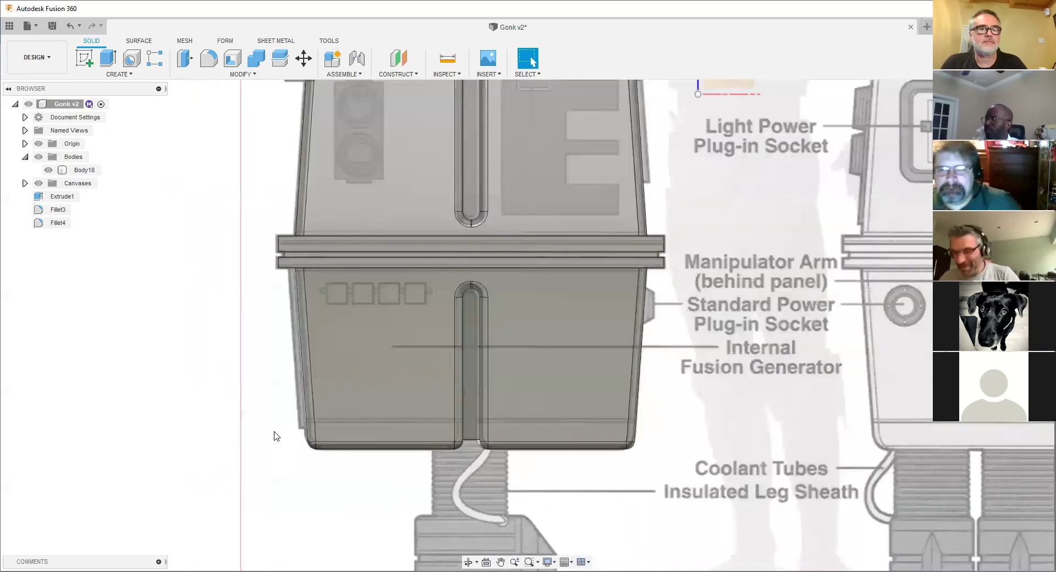
pyautogui.scroll(-1, 274, 432)
pyautogui.moveTo(274, 432); pyautogui.dragTo(266, 464, button='middle')
pyautogui.scroll(-1, 271, 444)
# - Inspect the rounded slot ends above and below the body's middle band up close
pyautogui.click(362, 355)
pyautogui.keyDown('shift'); pyautogui.moveTo(363, 355); pyautogui.dragTo(373, 256, button='middle'); pyautogui.keyUp('shift')
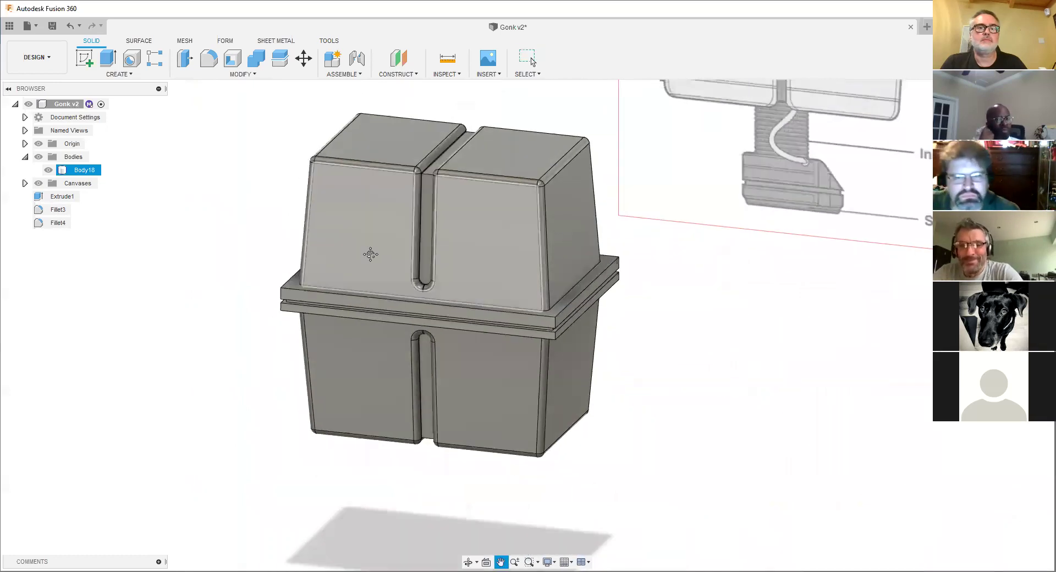
pyautogui.scroll(2, 388, 299)
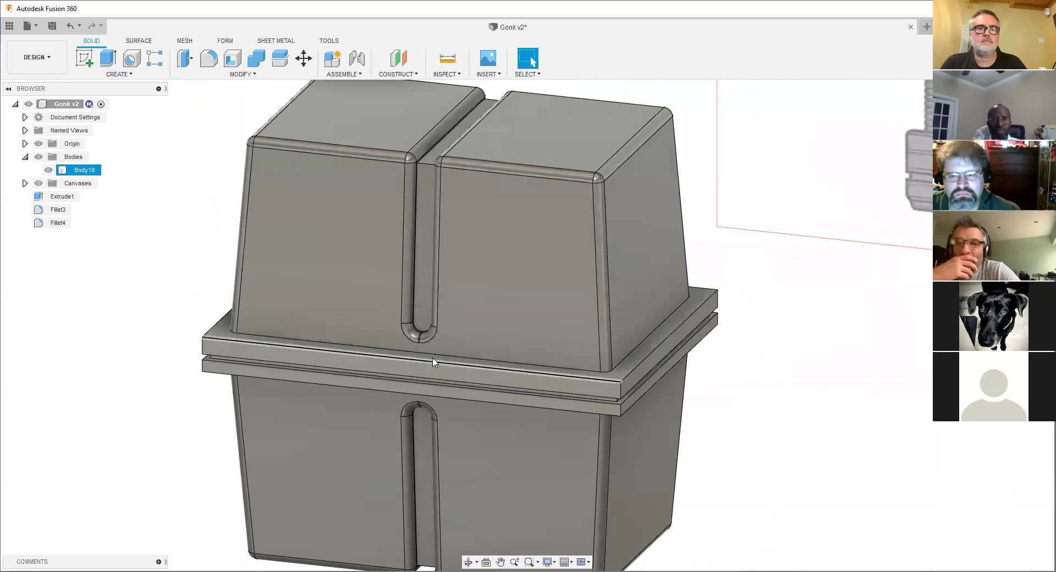
pyautogui.scroll(5, 410, 332)
pyautogui.click(440, 330)
pyautogui.scroll(-5, 440, 335)
pyautogui.keyDown('shift'); pyautogui.moveTo(434, 336); pyautogui.dragTo(438, 296, button='middle'); pyautogui.keyUp('shift')
pyautogui.scroll(4, 438, 297)
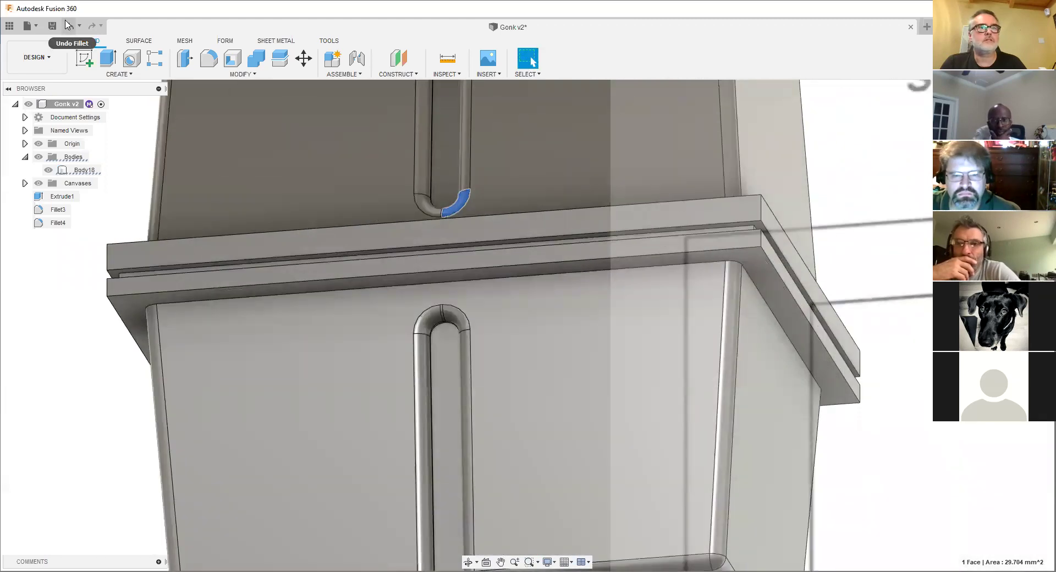
# - Undo the last fillet and examine the square upper end of the lower body's slot up close
pyautogui.click(68, 26)
pyautogui.scroll(5, 434, 336)
pyautogui.scroll(6, 434, 324)
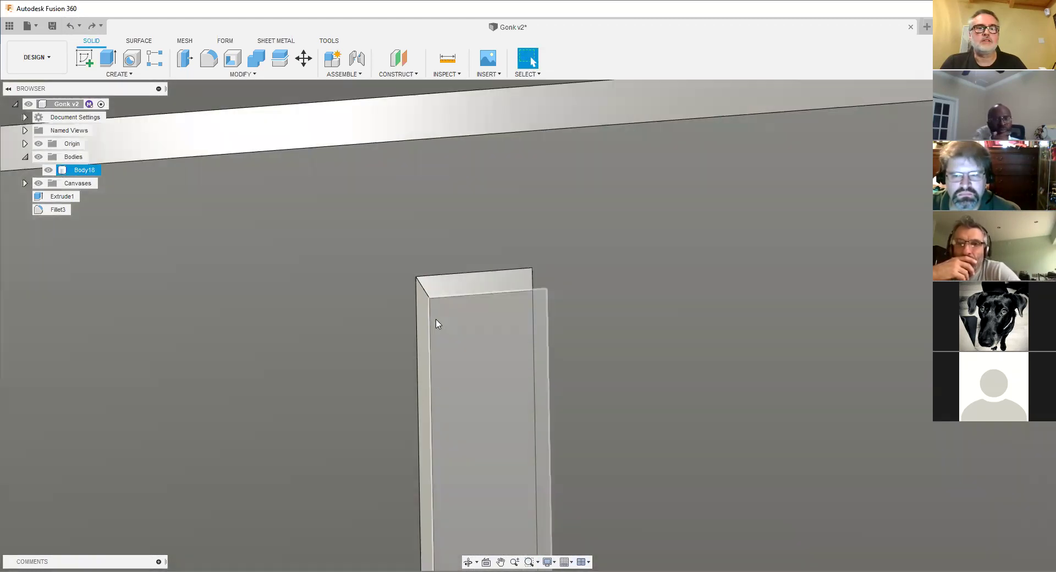
pyautogui.click(425, 293)
pyautogui.keyDown('shift'); pyautogui.moveTo(425, 293); pyautogui.dragTo(539, 315, button='middle'); pyautogui.keyUp('shift')
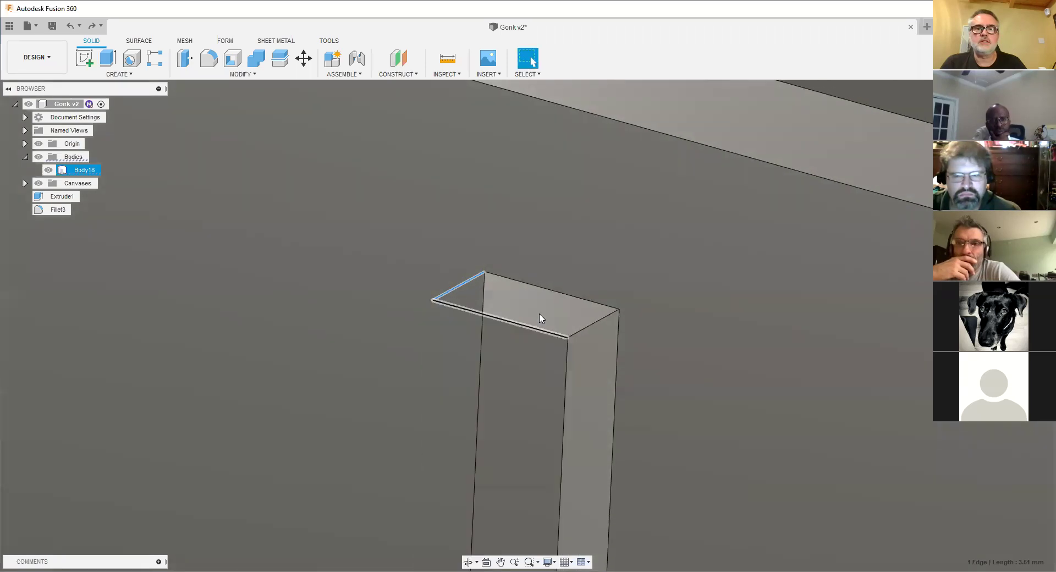
pyautogui.keyDown('shift'); pyautogui.click(593, 328); pyautogui.keyUp('shift')
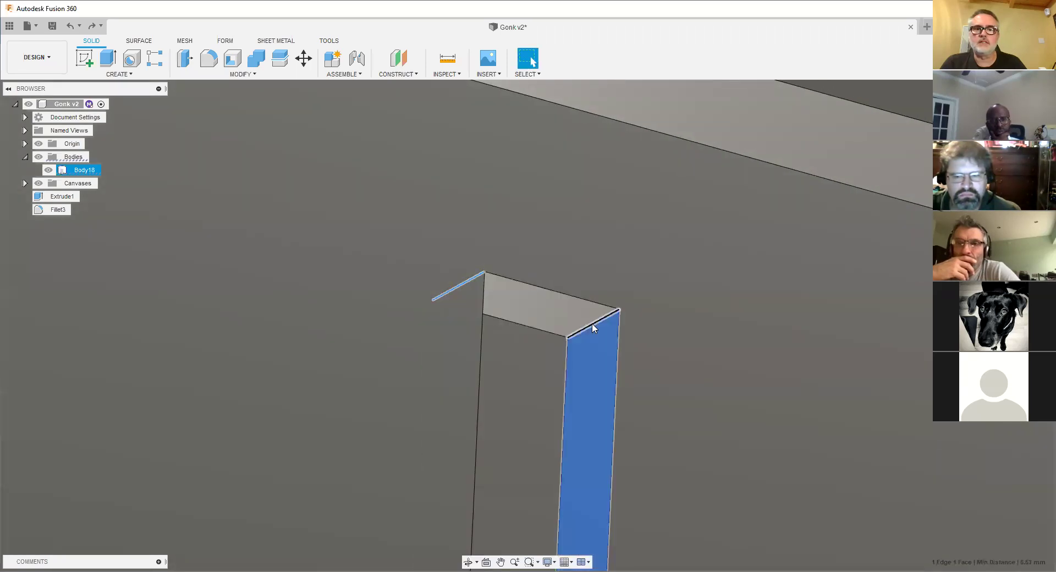
pyautogui.keyDown('shift'); pyautogui.click(553, 326); pyautogui.keyUp('shift')
pyautogui.click(555, 325)
pyautogui.scroll(-1, 584, 327)
pyautogui.keyDown('shift'); pyautogui.moveTo(584, 327); pyautogui.dragTo(523, 332, button='middle'); pyautogui.keyUp('shift')
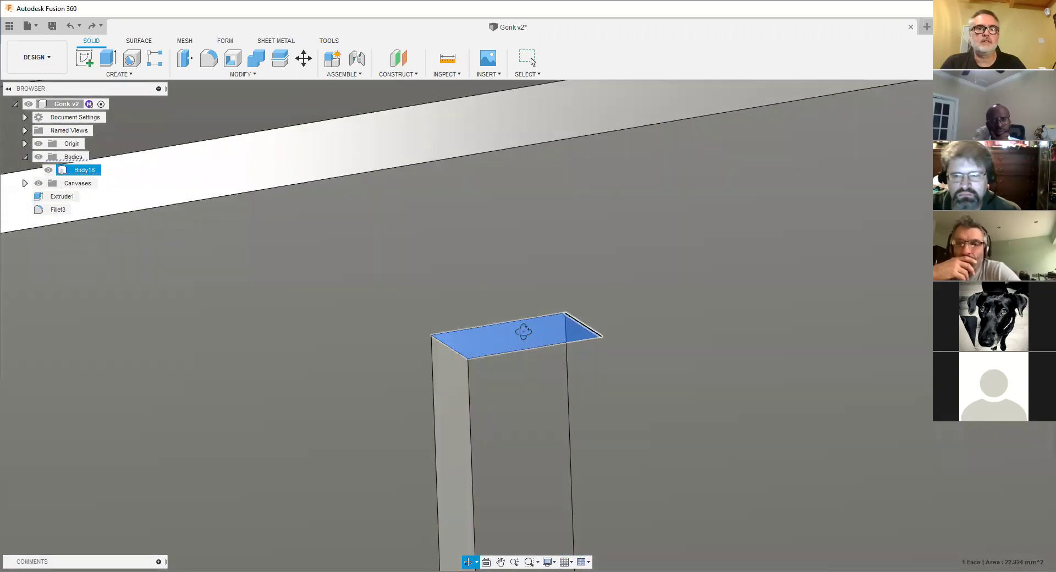
# - Compare the lower body's square slot and sharp edges with the rounded upper body
pyautogui.scroll(-8, 465, 355)
pyautogui.scroll(-10, 465, 355)
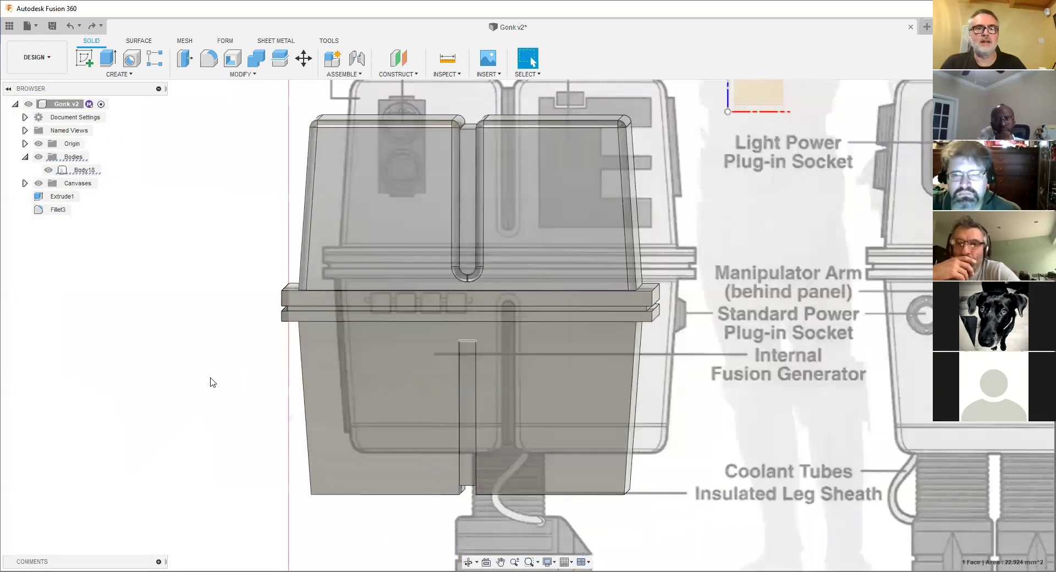
pyautogui.keyDown('shift'); pyautogui.moveTo(416, 387); pyautogui.dragTo(391, 364, button='middle'); pyautogui.keyUp('shift')
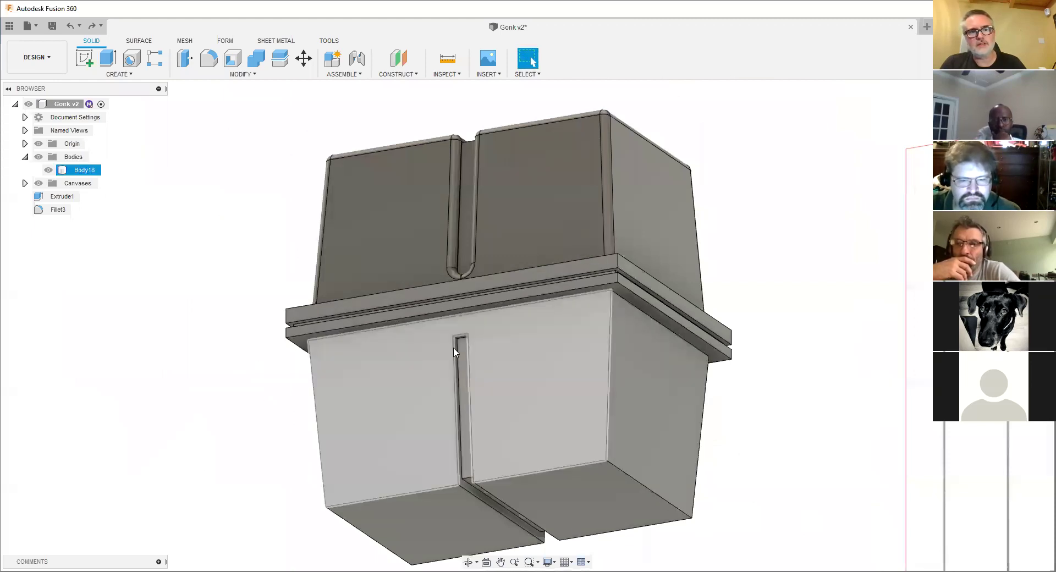
pyautogui.scroll(2, 456, 338)
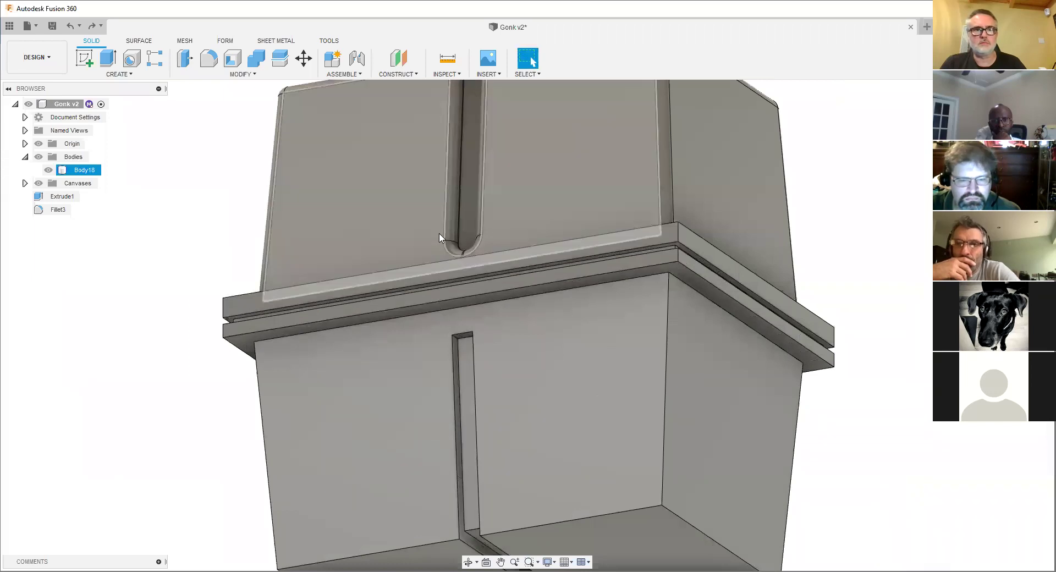
pyautogui.scroll(-2, 439, 234)
pyautogui.moveTo(440, 256); pyautogui.dragTo(446, 325, button='middle')
pyautogui.scroll(1, 416, 350)
pyautogui.scroll(-2, 429, 359)
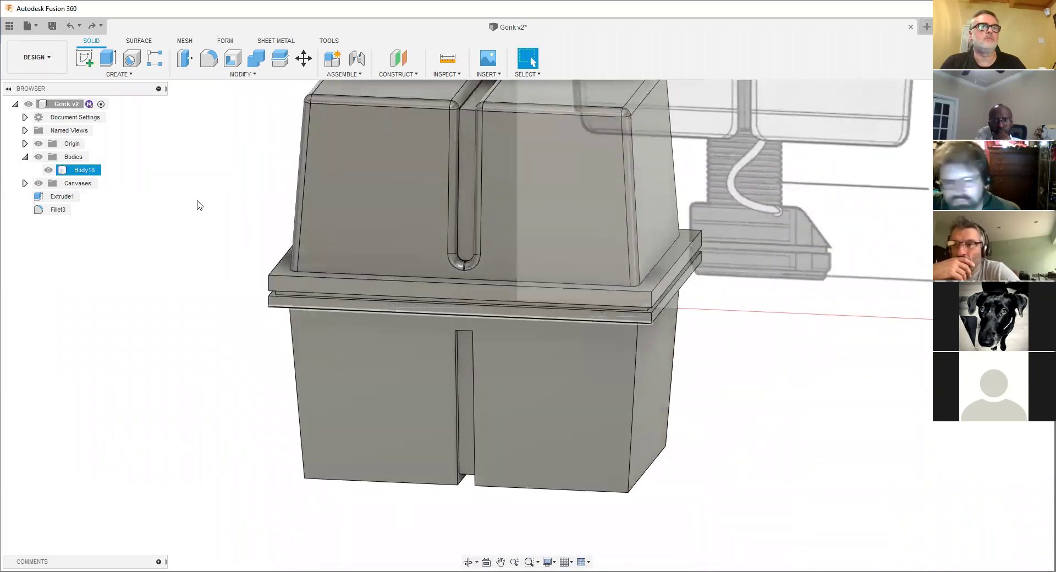
# - Redo the lower body's fillet
pyautogui.click(90, 27)
pyautogui.scroll(1, 482, 336)
pyautogui.scroll(-2, 482, 335)
# - Check the lower body's rounded corners and slot against the side view on the reference canvas
pyautogui.keyDown('shift'); pyautogui.moveTo(482, 335); pyautogui.dragTo(623, 264, button='middle'); pyautogui.keyUp('shift')
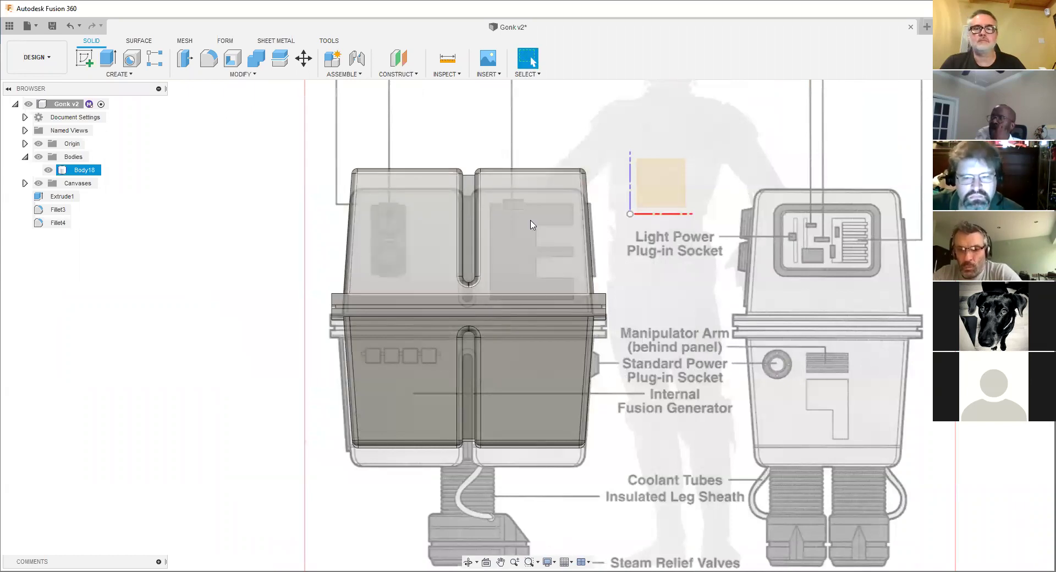
pyautogui.keyDown('shift'); pyautogui.moveTo(531, 223); pyautogui.dragTo(573, 415, button='middle'); pyautogui.keyUp('shift')
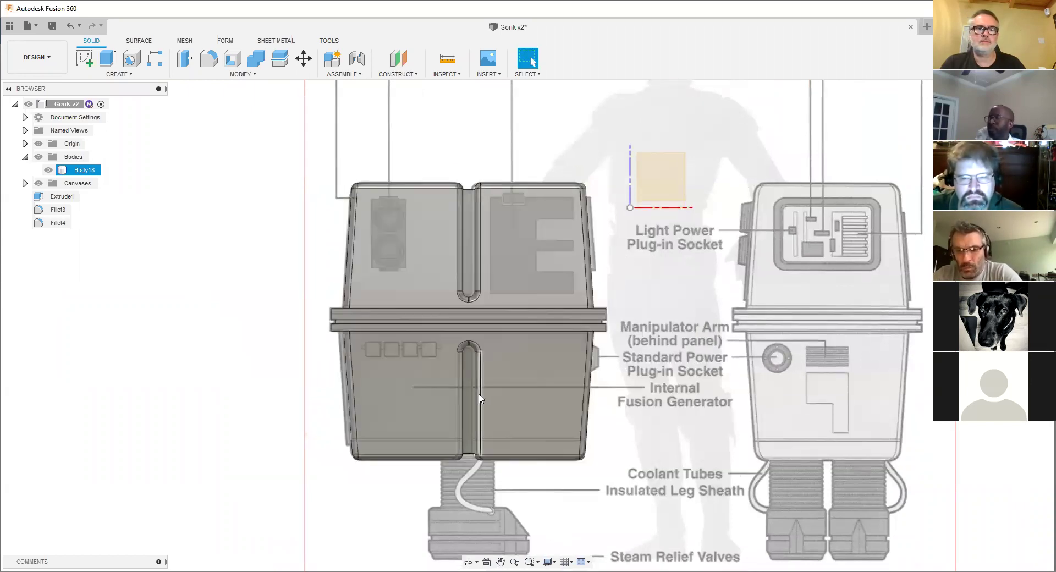
pyautogui.scroll(3, 438, 488)
pyautogui.scroll(3, 440, 489)
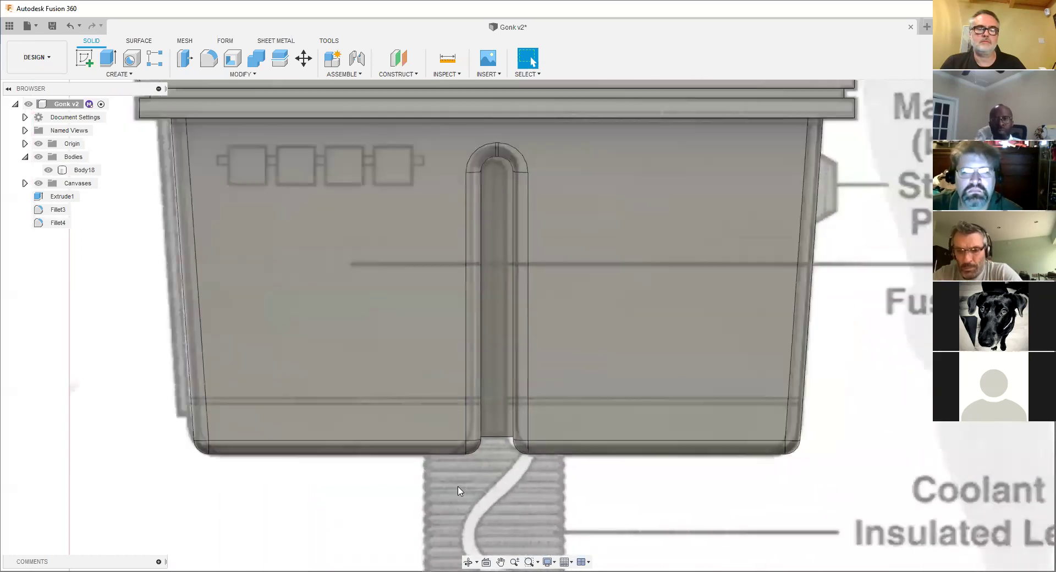
pyautogui.scroll(-4, 481, 474)
pyautogui.keyDown('shift'); pyautogui.moveTo(481, 471); pyautogui.dragTo(473, 421, button='middle'); pyautogui.keyUp('shift')
pyautogui.scroll(-8, 498, 456)
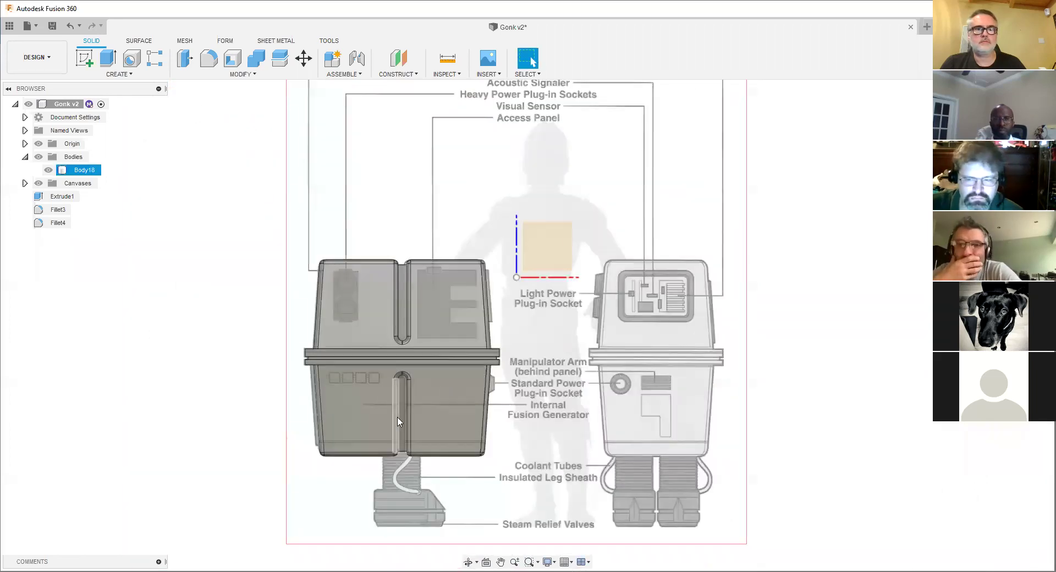
pyautogui.scroll(3, 398, 426)
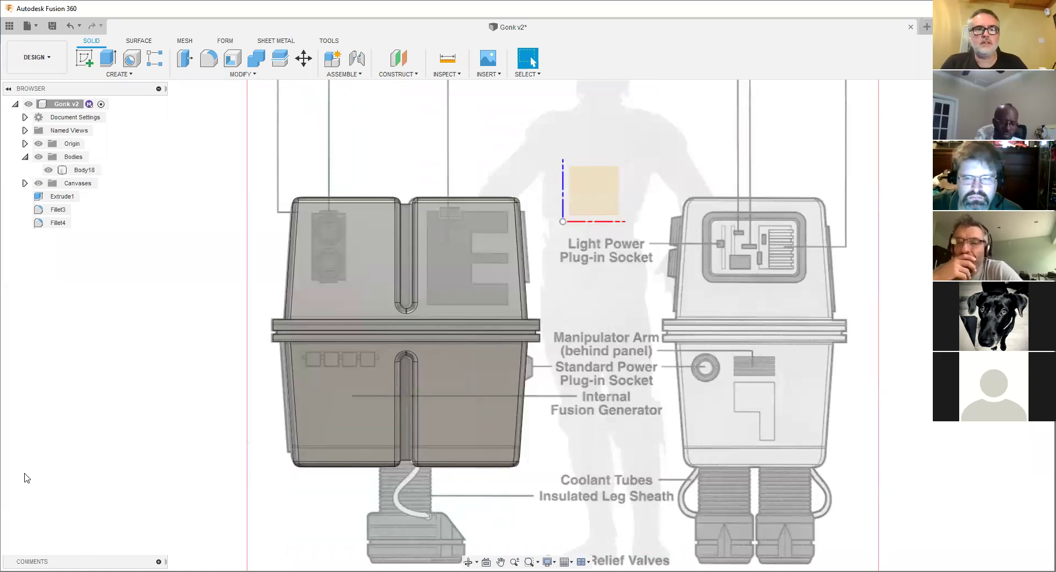
pyautogui.keyDown('shift'); pyautogui.moveTo(344, 390); pyautogui.dragTo(305, 419, button='middle'); pyautogui.keyUp('shift')
pyautogui.scroll(10, 254, 332)
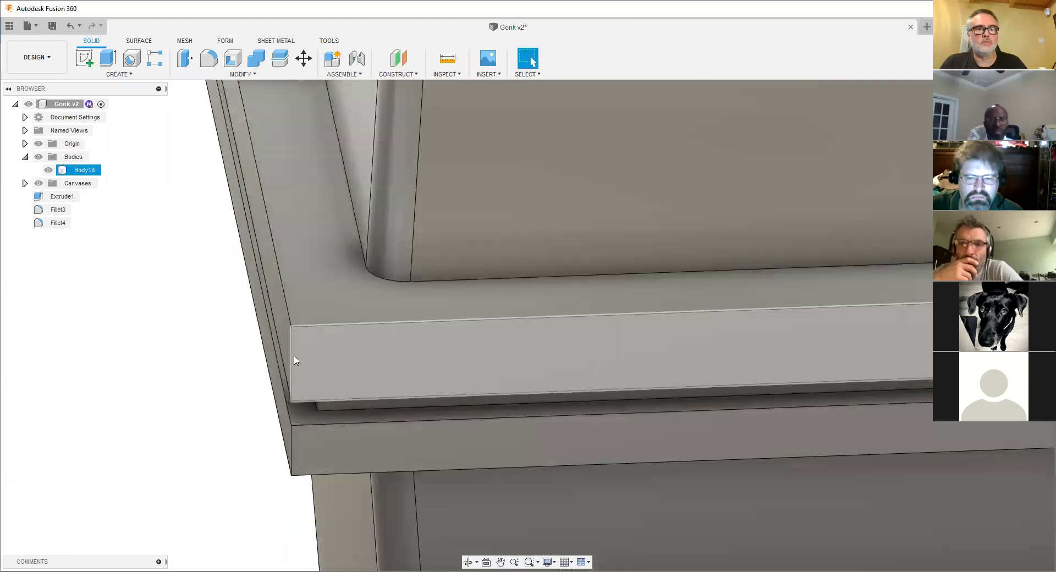
pyautogui.click(293, 358)
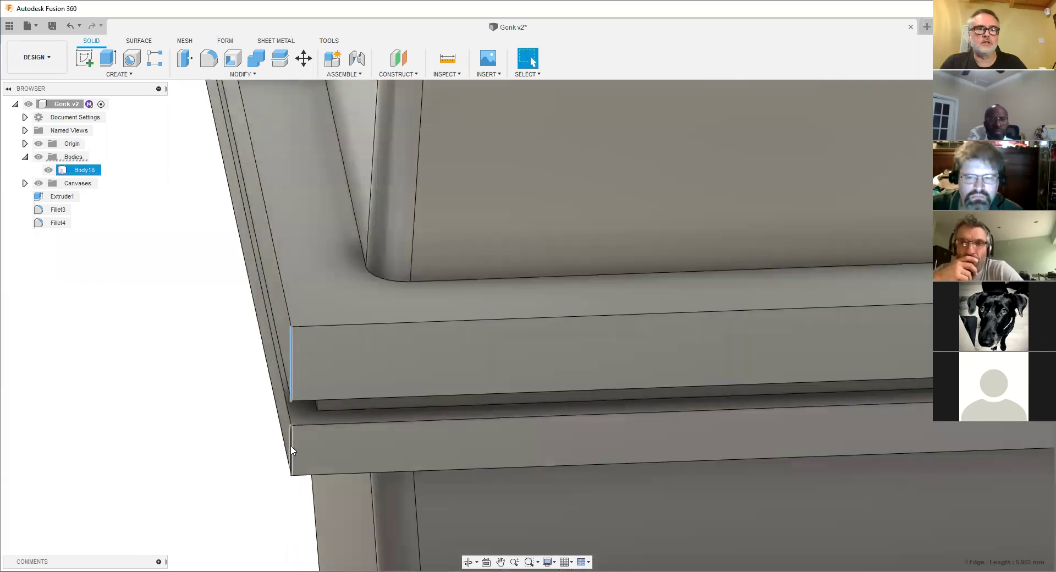
pyautogui.keyDown('ctrl'); pyautogui.click(291, 447); pyautogui.keyUp('ctrl')
pyautogui.scroll(-3, 291, 448)
pyautogui.moveTo(726, 413); pyautogui.dragTo(219, 452, button='middle')
pyautogui.scroll(-1, 672, 445)
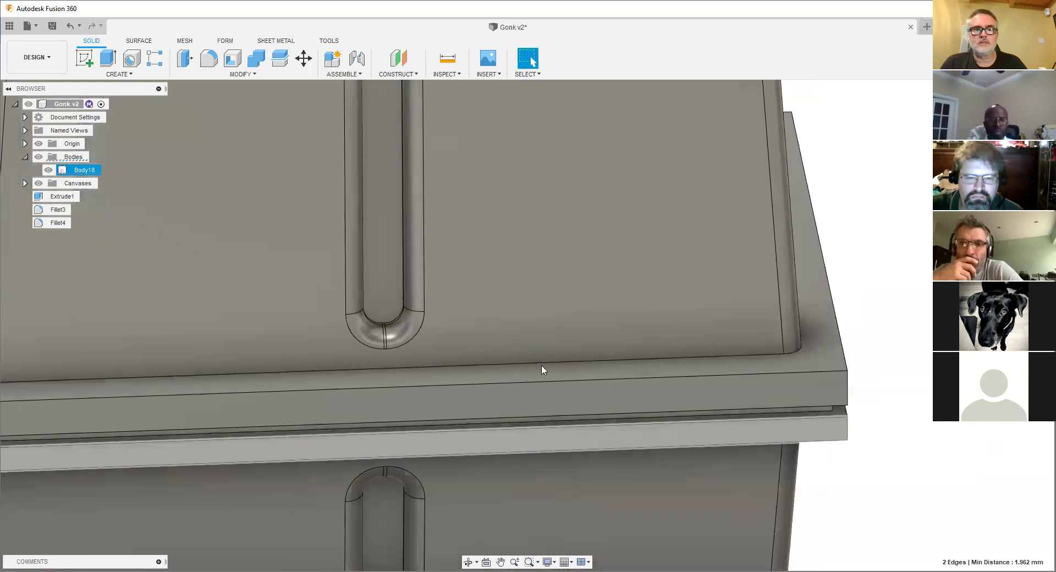
pyautogui.moveTo(847, 391); pyautogui.dragTo(414, 406, button='middle')
pyautogui.scroll(3, 414, 405)
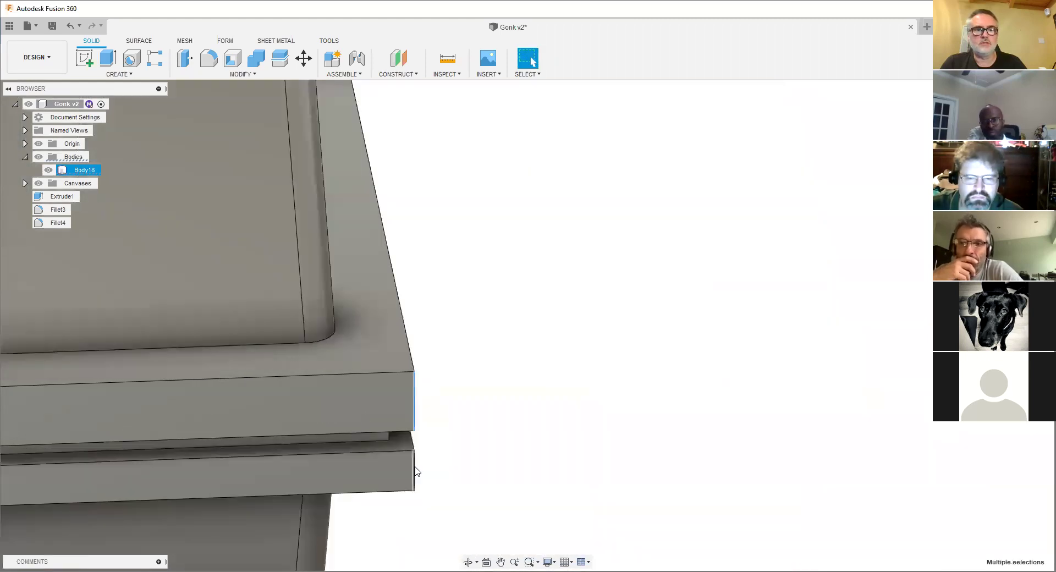
pyautogui.keyDown('shift'); pyautogui.moveTo(497, 434); pyautogui.dragTo(694, 347, button='middle'); pyautogui.keyUp('shift')
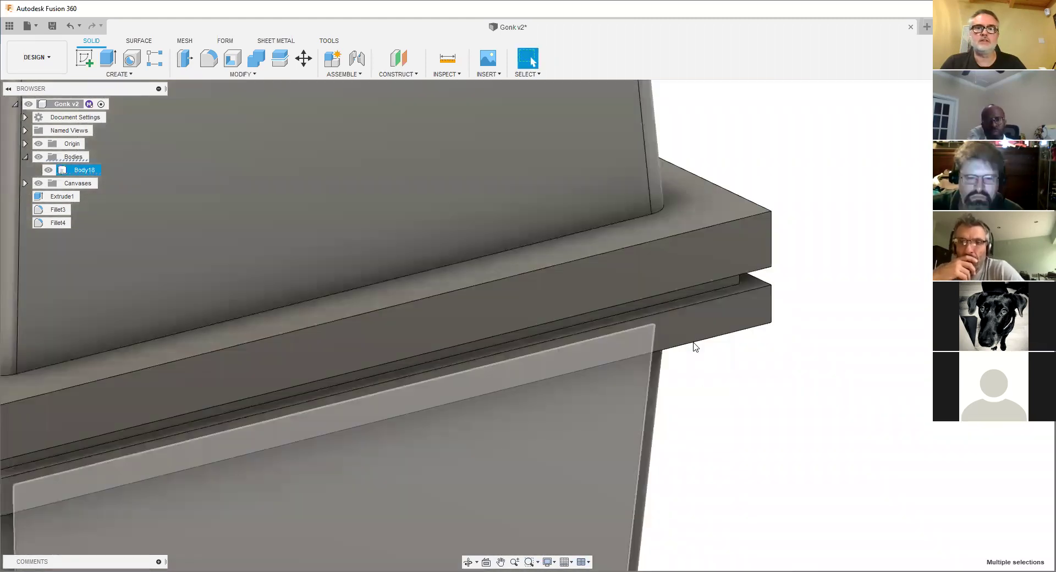
pyautogui.moveTo(461, 309); pyautogui.dragTo(104, 384, button='middle')
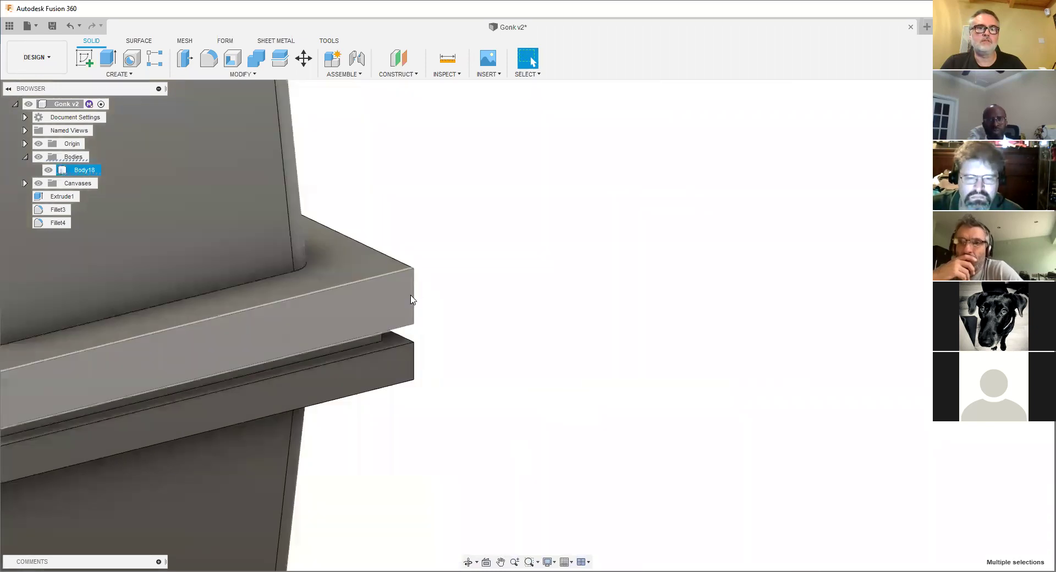
pyautogui.rightClick(415, 365)
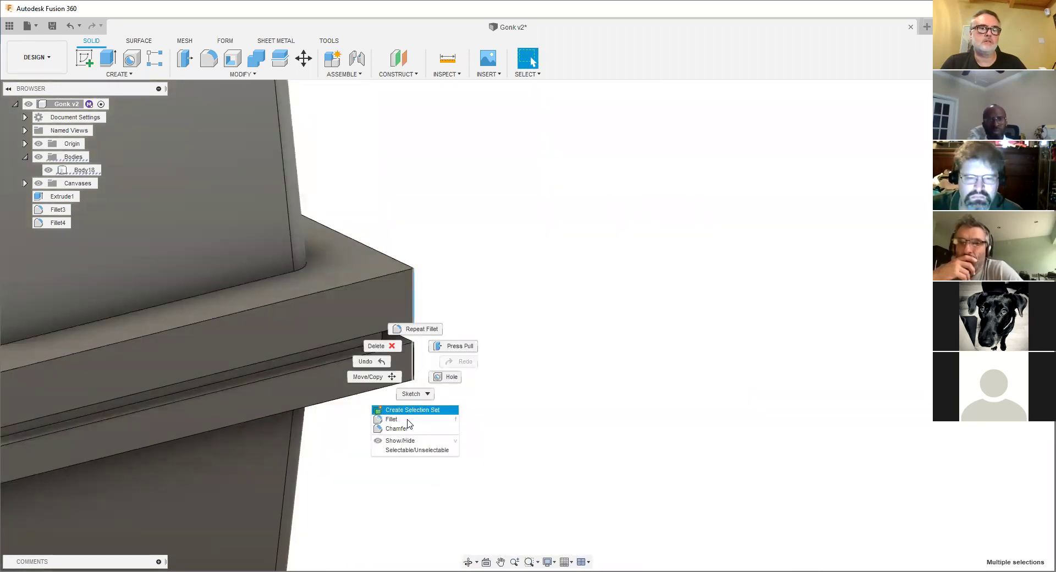
pyautogui.click(404, 420)
pyautogui.press('f')
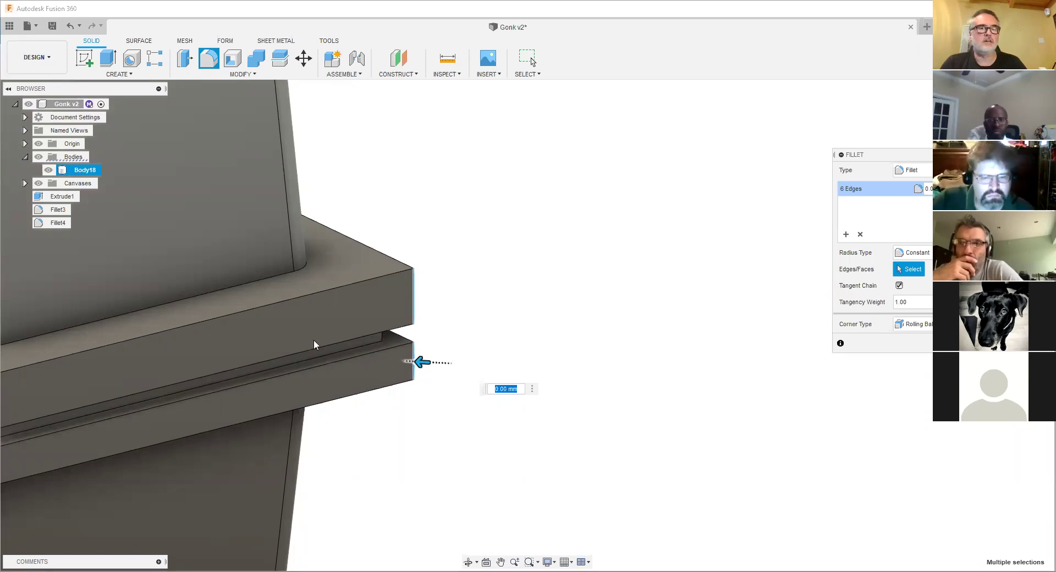
# - Examine the rounded upper body and the blended fillet at its top corner up close
pyautogui.keyDown('shift'); pyautogui.moveTo(275, 303); pyautogui.dragTo(285, 283, button='middle'); pyautogui.keyUp('shift')
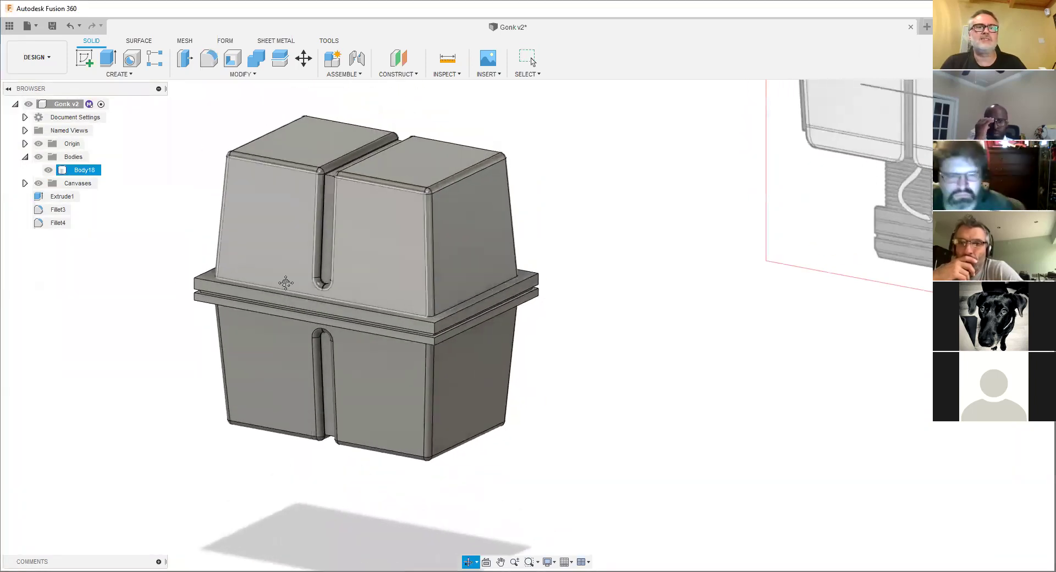
pyautogui.scroll(3, 379, 249)
pyautogui.keyDown('shift'); pyautogui.moveTo(379, 254); pyautogui.dragTo(436, 295, button='middle'); pyautogui.keyUp('shift')
pyautogui.scroll(-2, 284, 282)
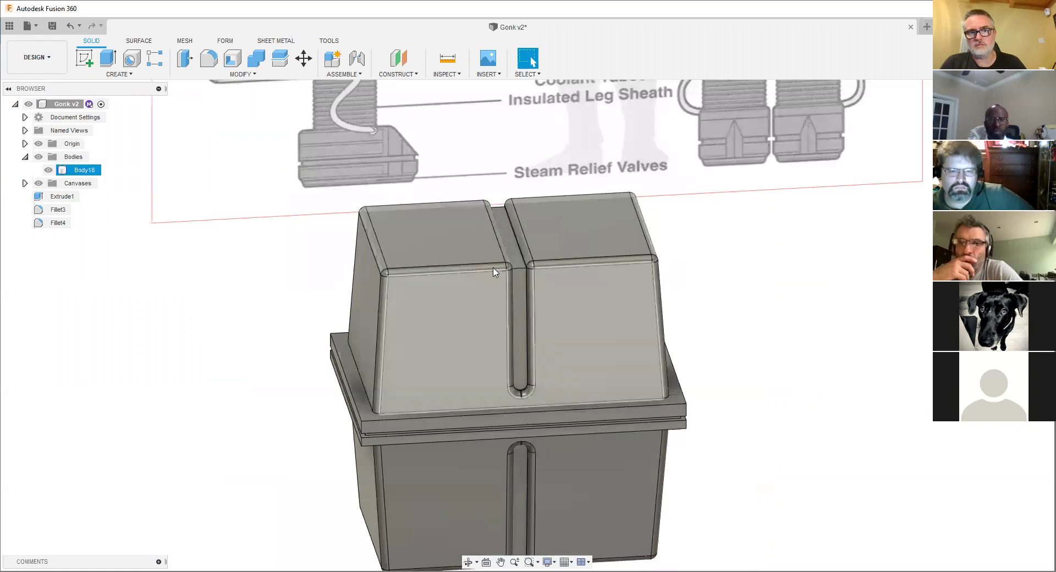
pyautogui.scroll(5, 356, 299)
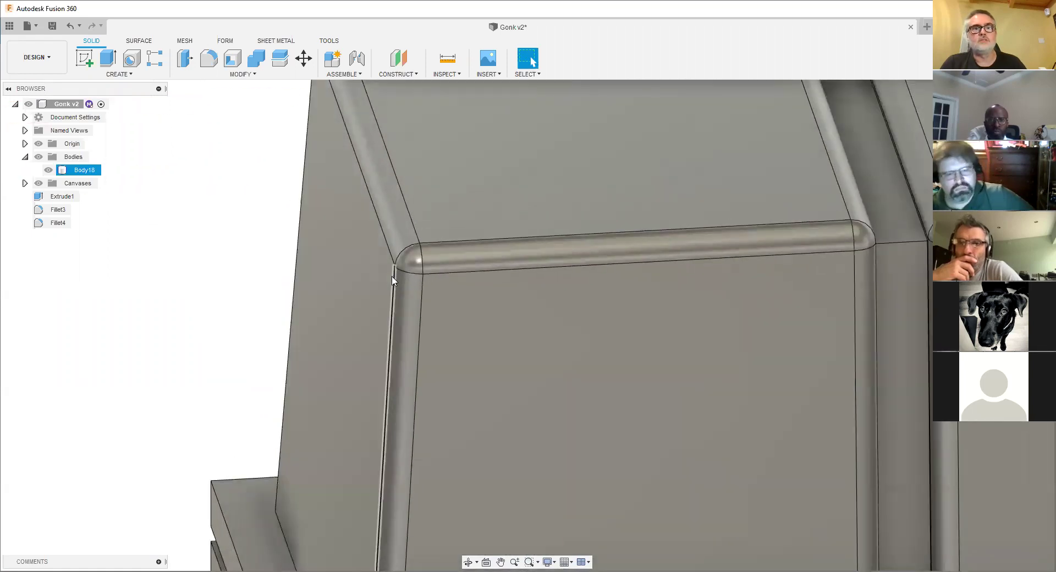
pyautogui.scroll(4, 429, 229)
pyautogui.click(414, 244)
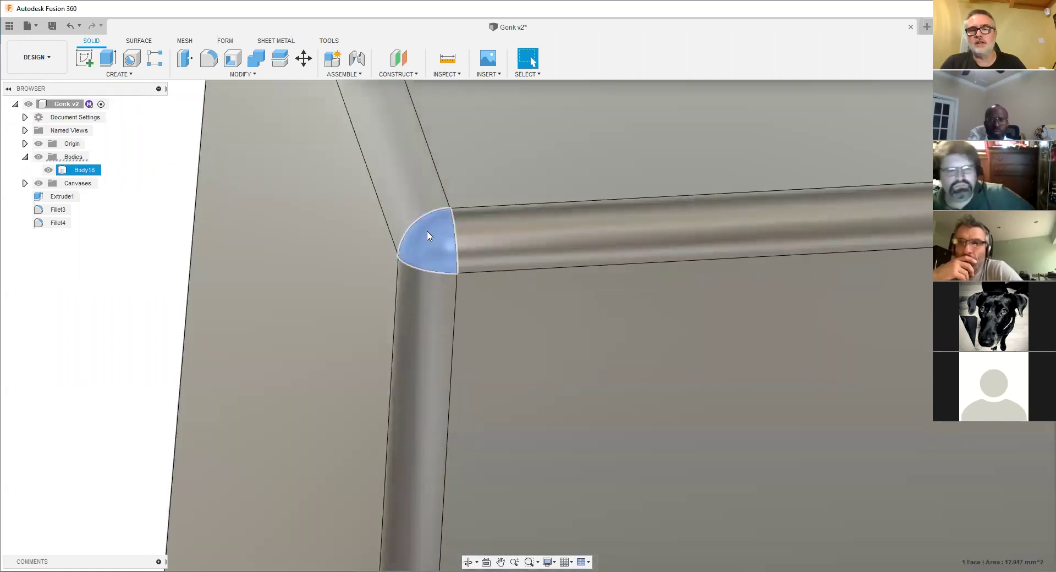
pyautogui.scroll(-8, 429, 236)
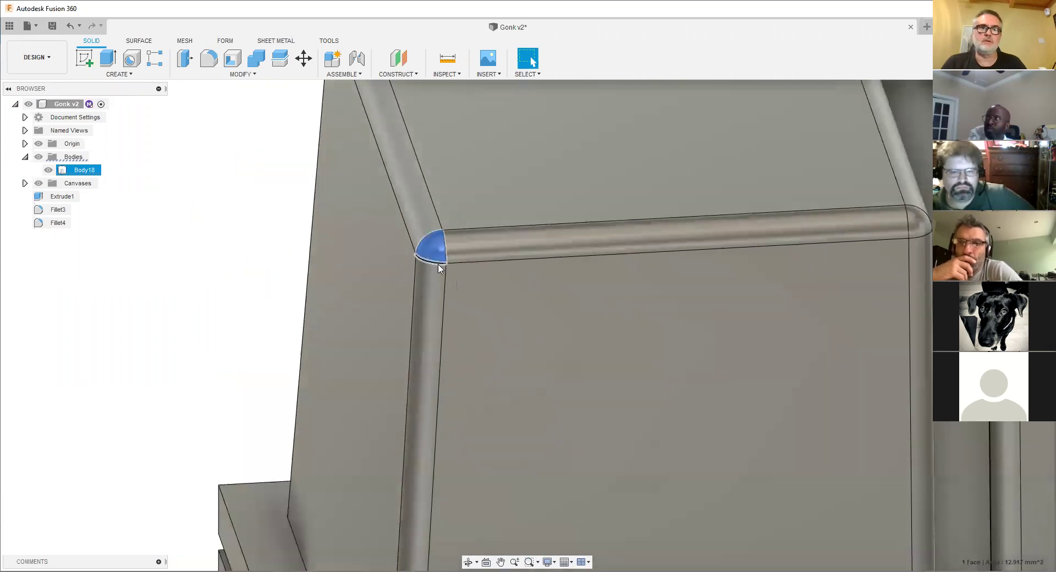
pyautogui.moveTo(370, 362); pyautogui.dragTo(340, 216, button='middle')
pyautogui.scroll(2, 282, 301)
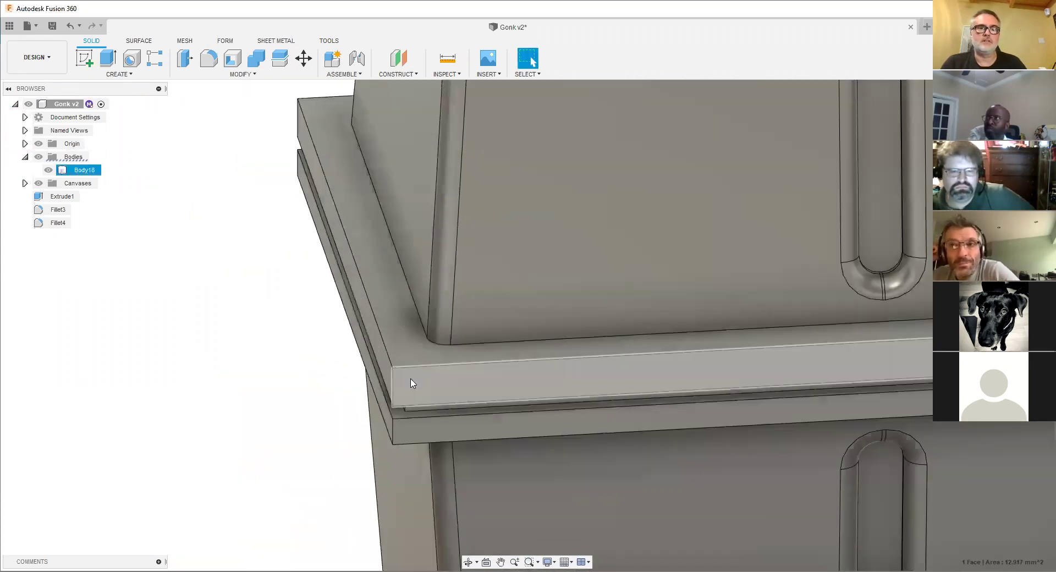
pyautogui.click(392, 397)
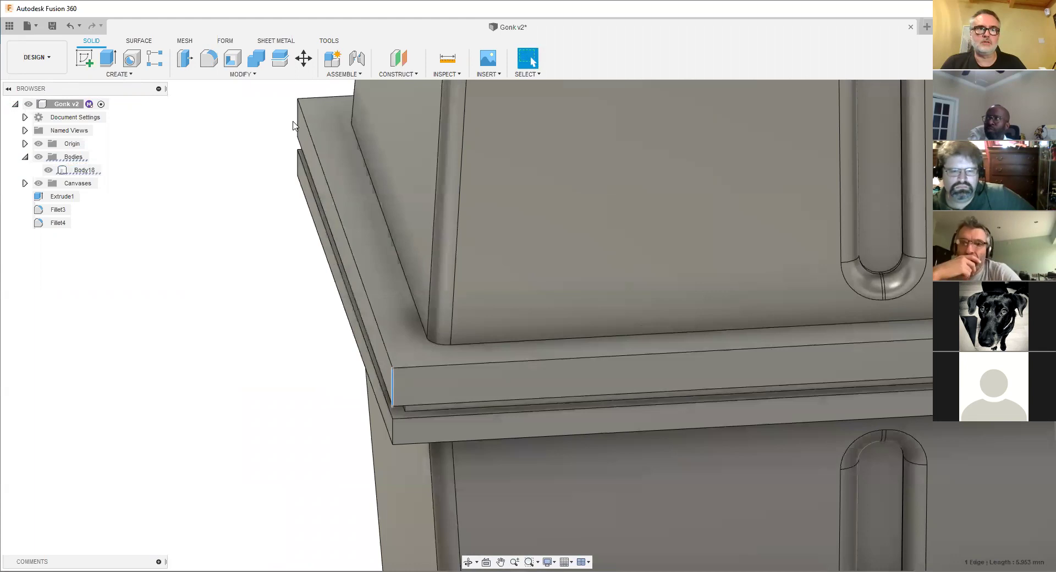
pyautogui.scroll(-6, 319, 330)
pyautogui.keyDown('shift'); pyautogui.moveTo(318, 315); pyautogui.dragTo(221, 344, button='middle'); pyautogui.keyUp('shift')
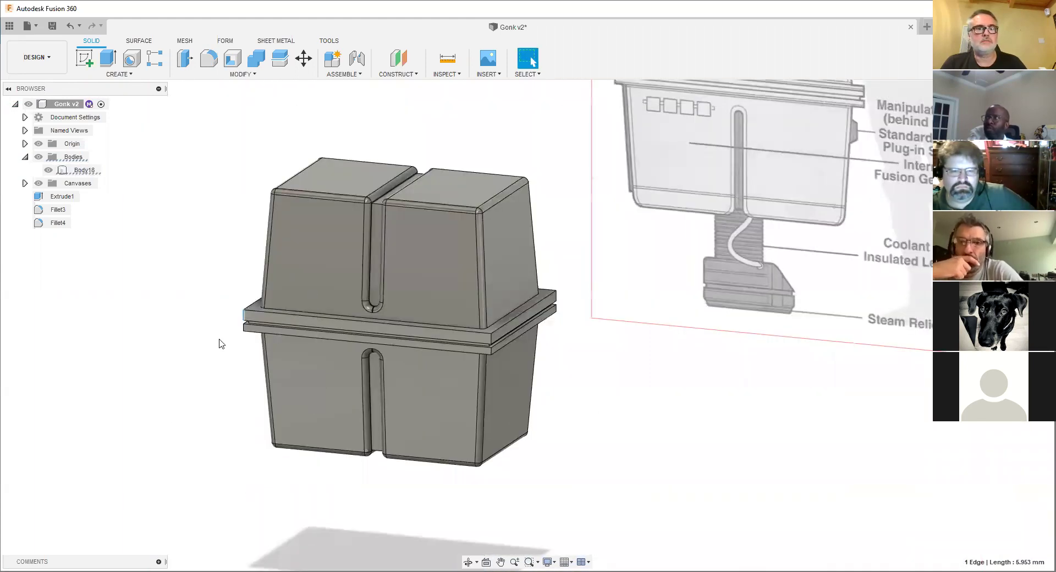
pyautogui.scroll(2, 221, 344)
pyautogui.click(630, 269)
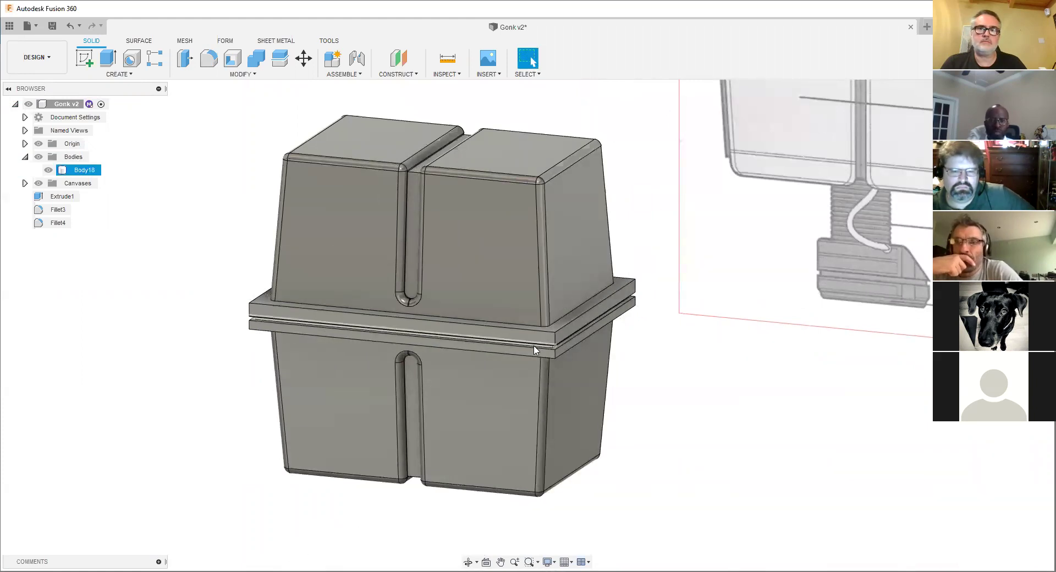
# - Examine the lower body and legs in the side and front views on the reference canvas beside the model
pyautogui.scroll(-2, 535, 350)
pyautogui.moveTo(578, 292); pyautogui.dragTo(479, 285, button='middle')
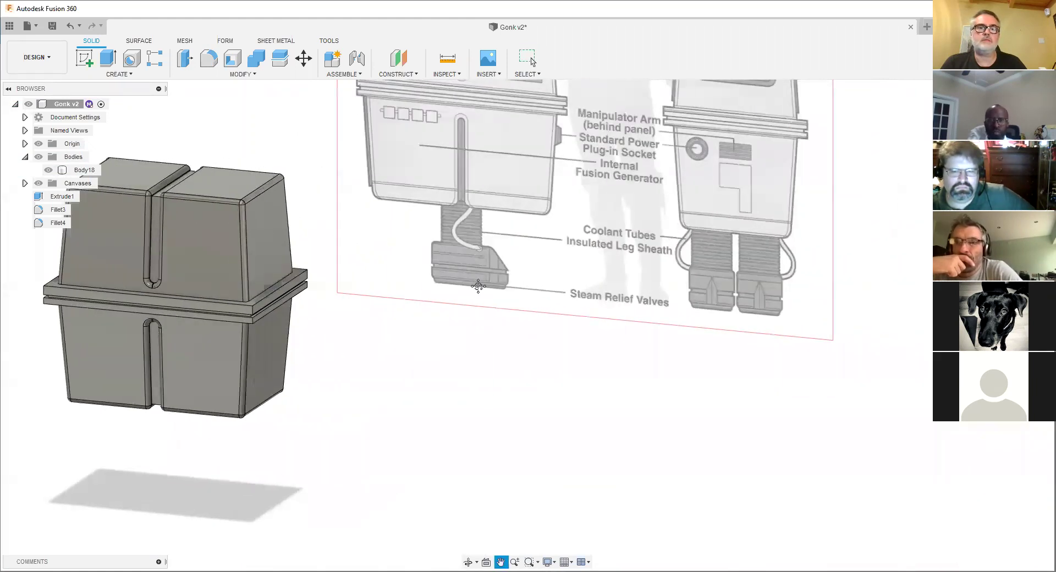
pyautogui.scroll(-2, 492, 288)
pyautogui.scroll(4, 555, 369)
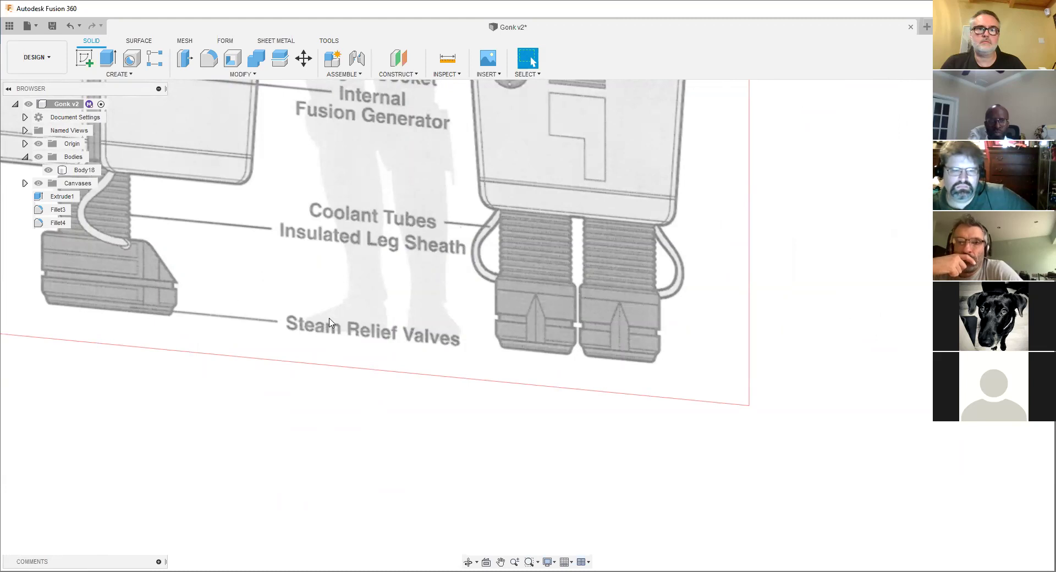
pyautogui.scroll(-3, 280, 334)
pyautogui.moveTo(189, 352); pyautogui.dragTo(517, 354, button='middle')
pyautogui.scroll(-1, 220, 409)
pyautogui.moveTo(220, 409); pyautogui.dragTo(389, 383, button='middle')
pyautogui.scroll(2, 405, 352)
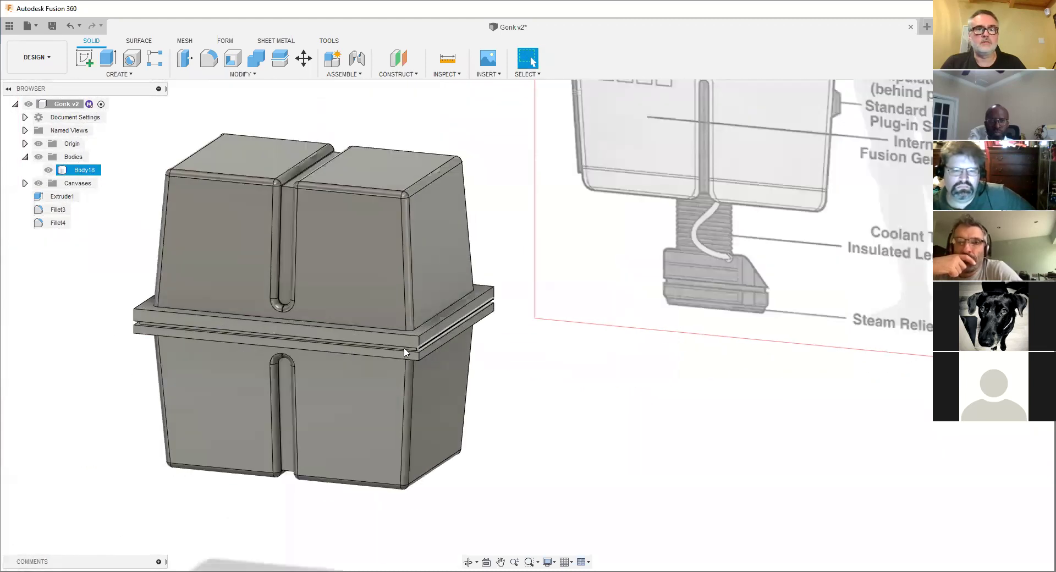
# - Fillet the eight vertical corner edges of the middle band's two rims with a radius of about 8.2 mm
pyautogui.scroll(3, 405, 352)
pyautogui.click(430, 337)
pyautogui.click(431, 374)
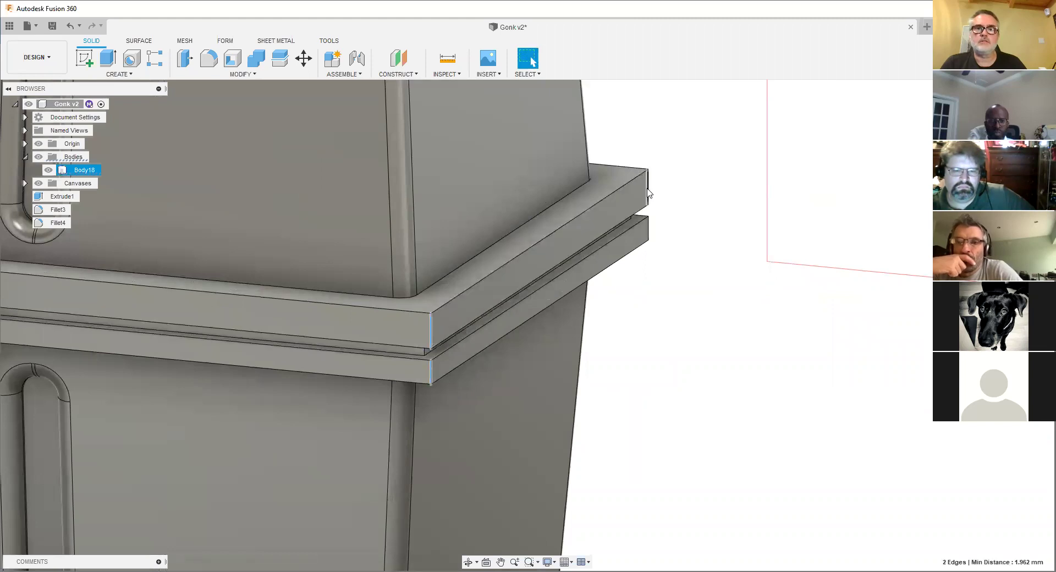
pyautogui.click(648, 192)
pyautogui.keyDown('shift'); pyautogui.moveTo(454, 298); pyautogui.dragTo(587, 322, button='middle'); pyautogui.keyUp('shift')
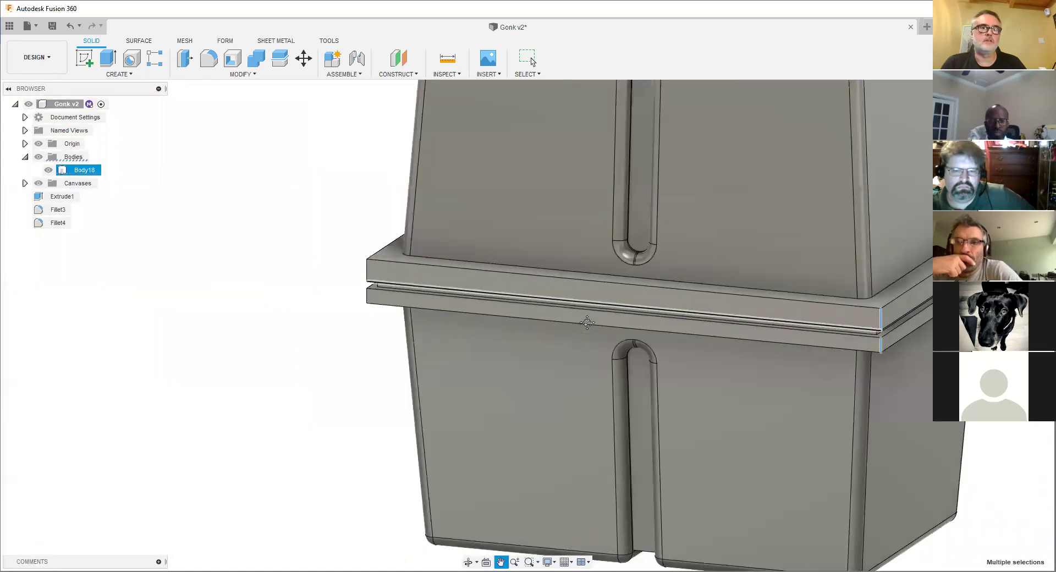
pyautogui.moveTo(418, 291); pyautogui.dragTo(546, 302, button='middle')
pyautogui.scroll(3, 498, 283)
pyautogui.keyDown('ctrl'); pyautogui.click(496, 279); pyautogui.keyUp('ctrl')
pyautogui.keyDown('ctrl'); pyautogui.click(495, 324); pyautogui.keyUp('ctrl')
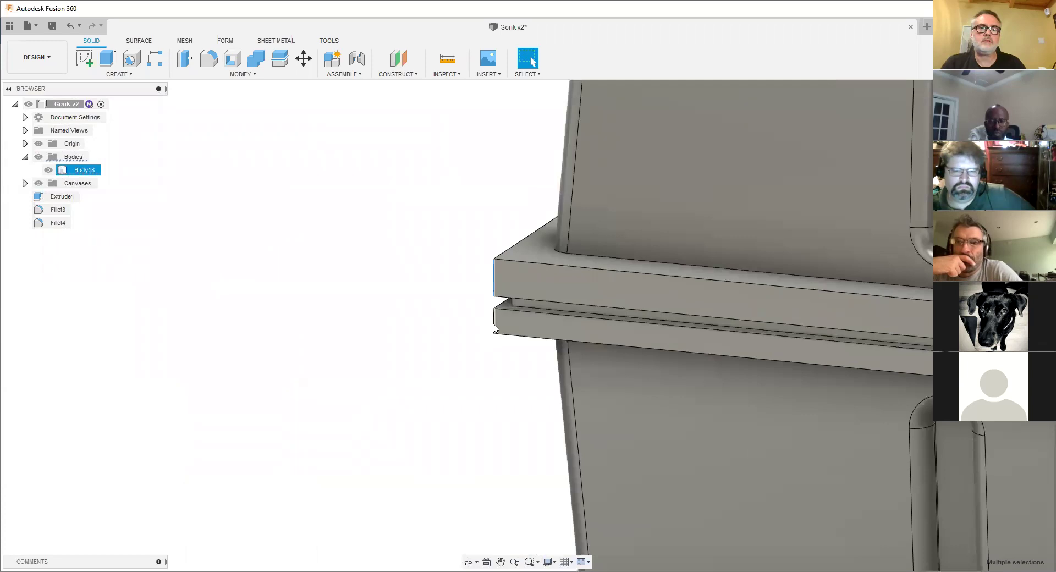
pyautogui.scroll(-5, 393, 320)
pyautogui.keyDown('shift'); pyautogui.moveTo(349, 316); pyautogui.dragTo(434, 321, button='middle'); pyautogui.keyUp('shift')
pyautogui.scroll(4, 338, 244)
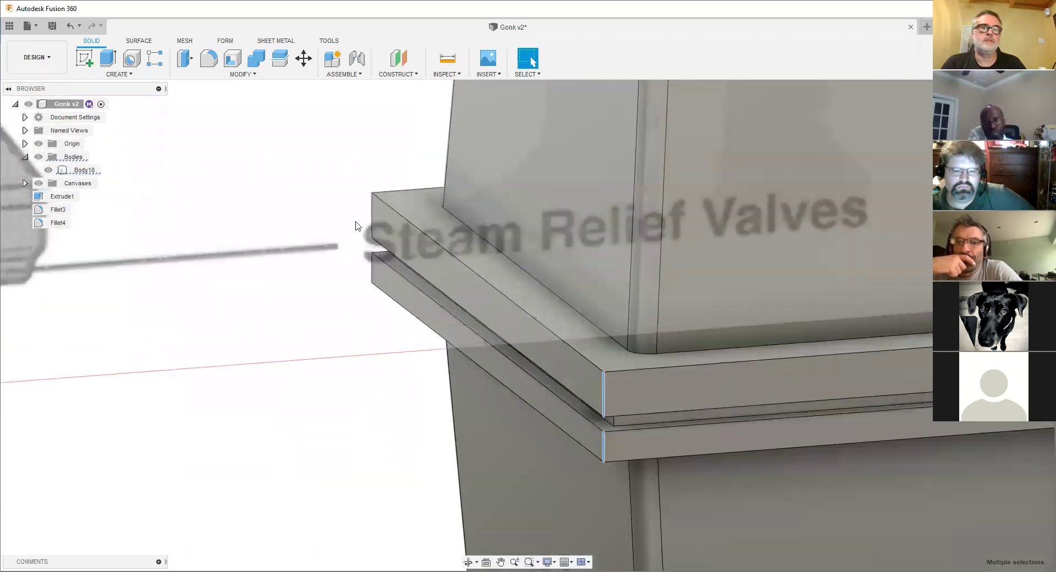
pyautogui.keyDown('ctrl'); pyautogui.click(368, 219); pyautogui.keyUp('ctrl')
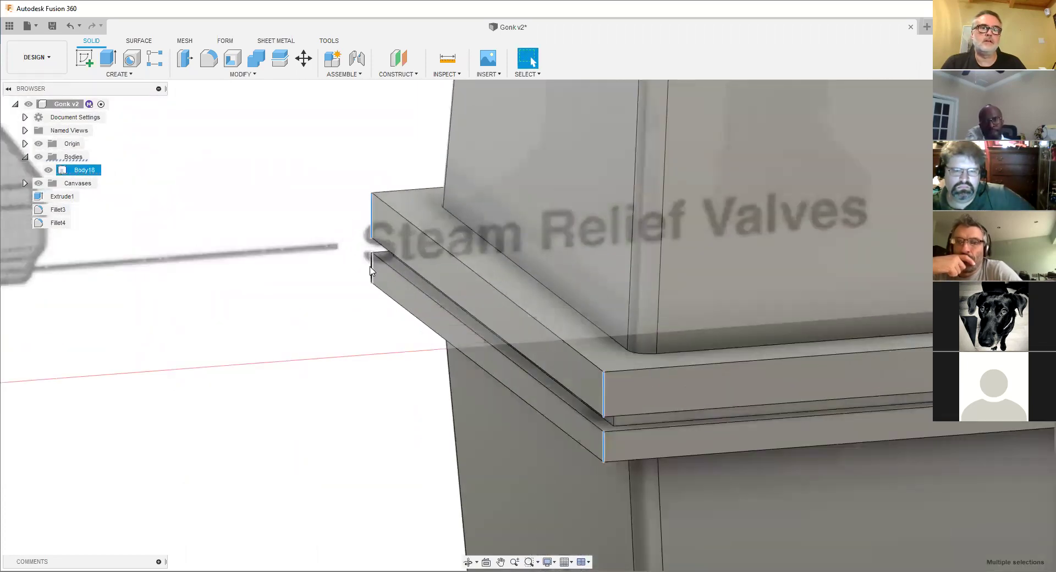
pyautogui.rightClick(370, 271)
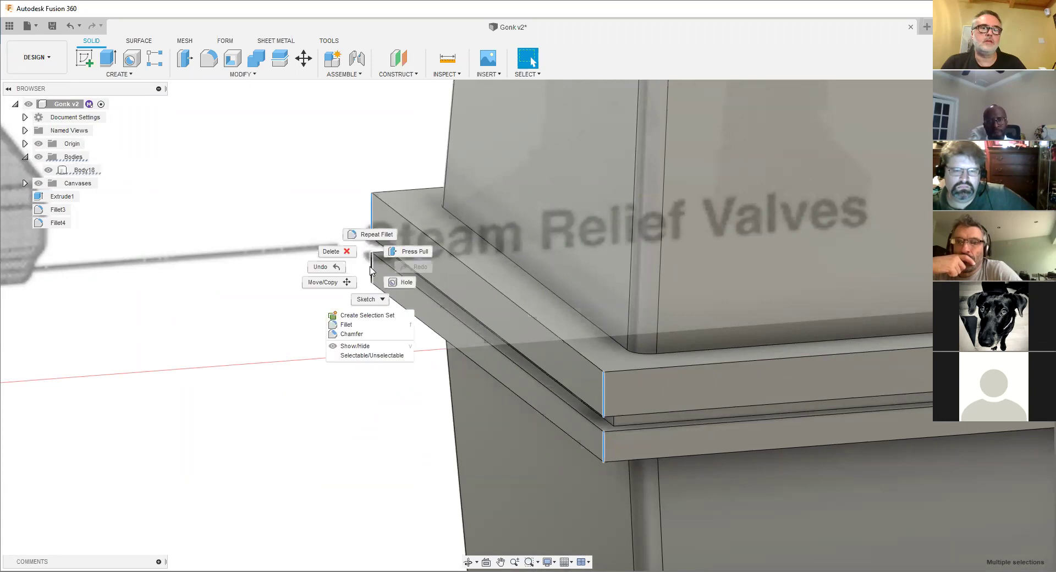
pyautogui.click(346, 330)
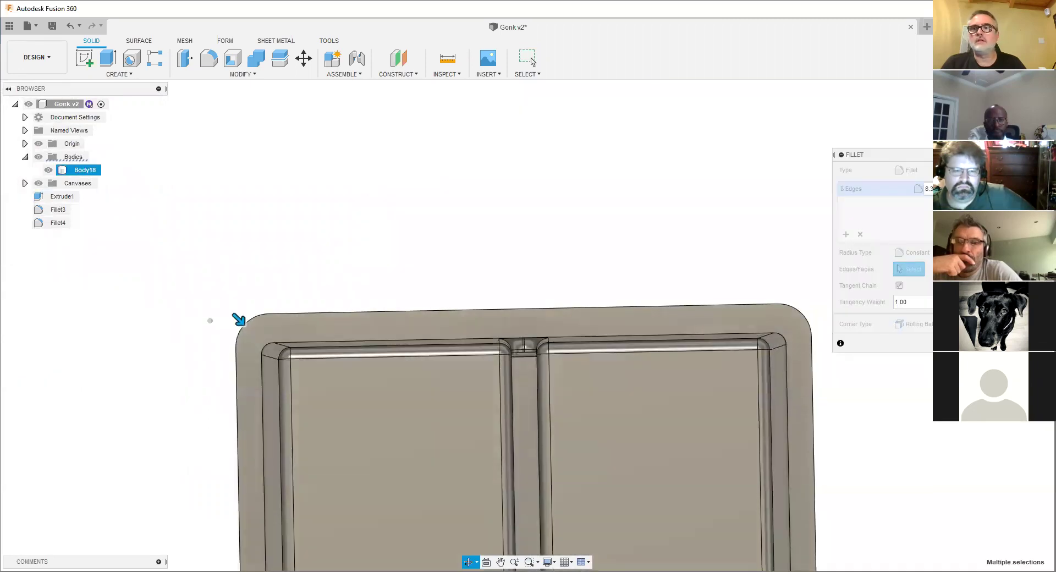
pyautogui.scroll(4, 217, 370)
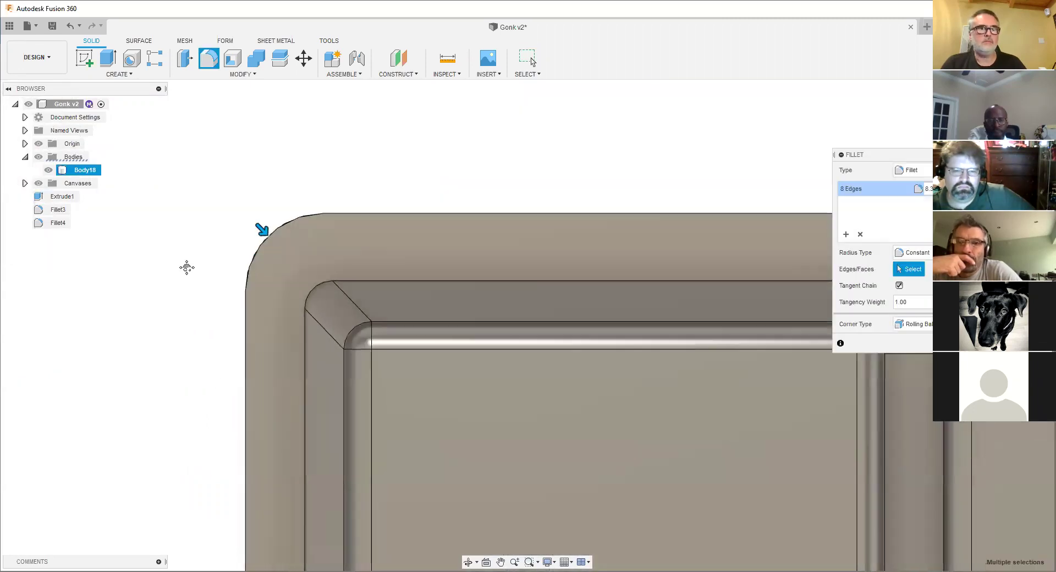
pyautogui.scroll(4, 187, 266)
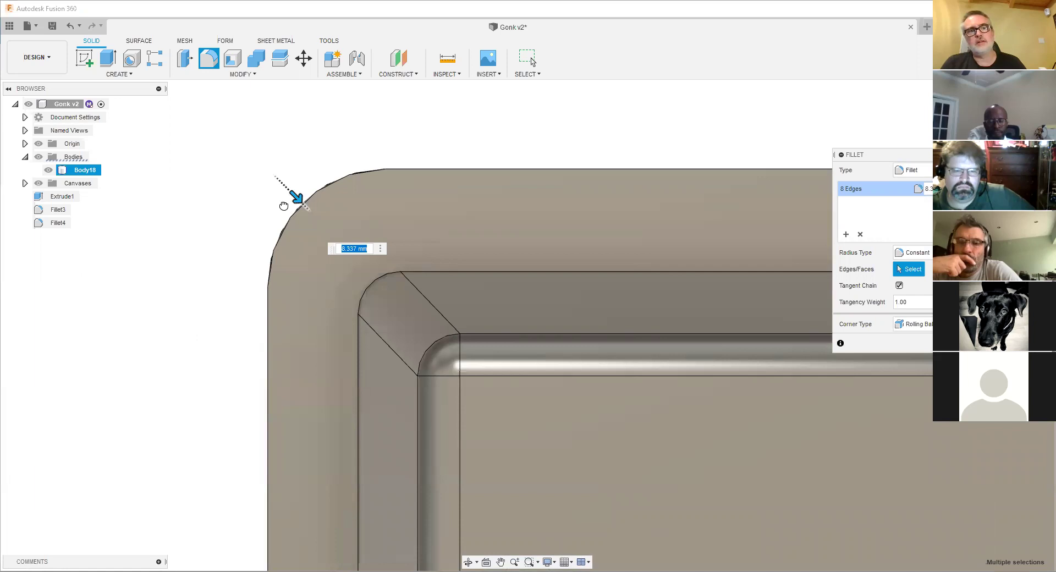
pyautogui.scroll(-6, 183, 270)
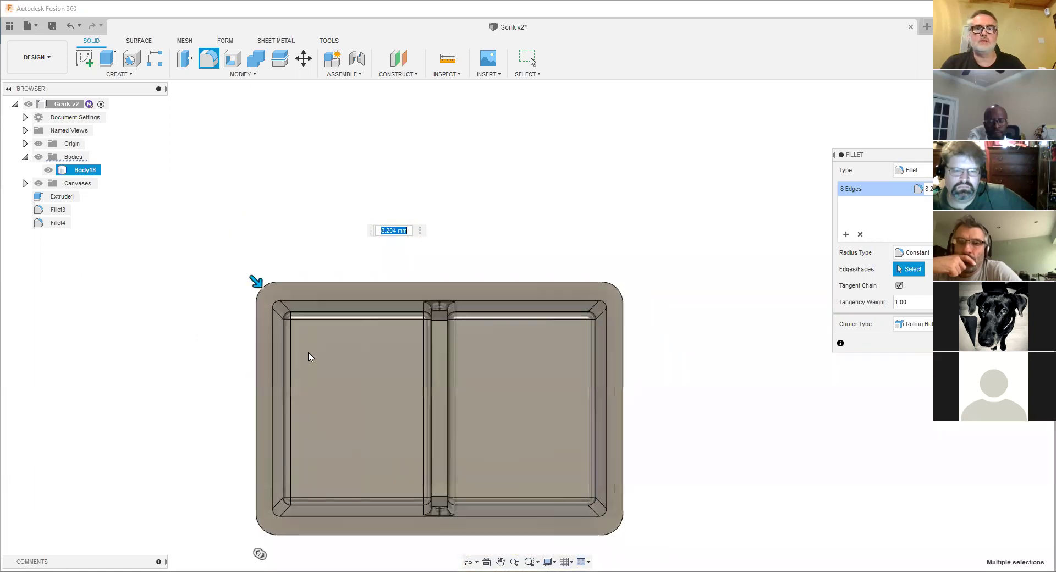
pyautogui.keyDown('shift'); pyautogui.moveTo(311, 359); pyautogui.dragTo(309, 312, button='middle'); pyautogui.keyUp('shift')
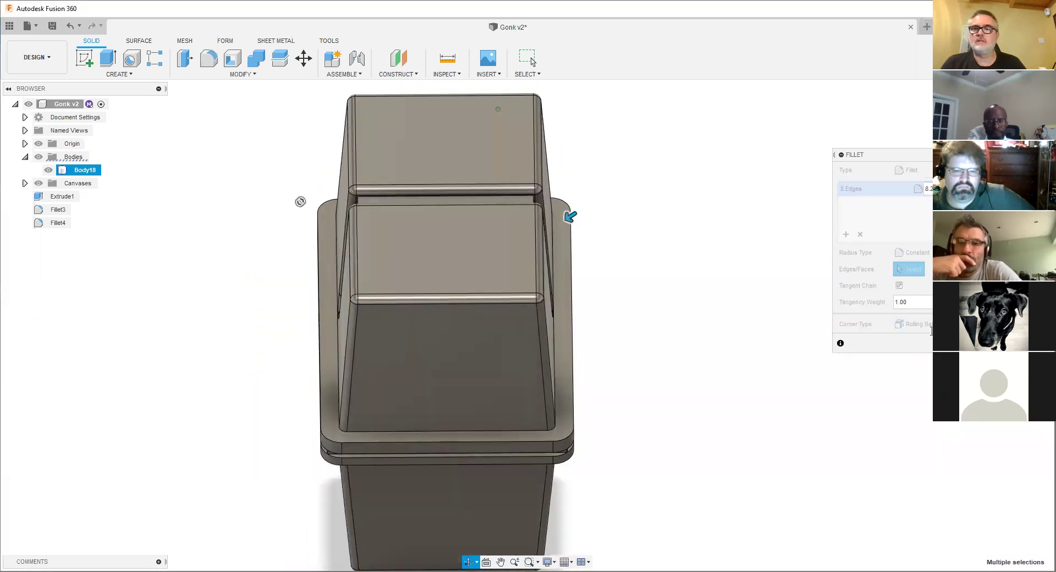
pyautogui.press('Return')
# - Compare the body and its rounded middle band with the side view on the reference canvas, straight on and at an angle
pyautogui.scroll(-4, 259, 225)
pyautogui.keyDown('shift'); pyautogui.moveTo(300, 202); pyautogui.dragTo(274, 226, button='middle'); pyautogui.keyUp('shift')
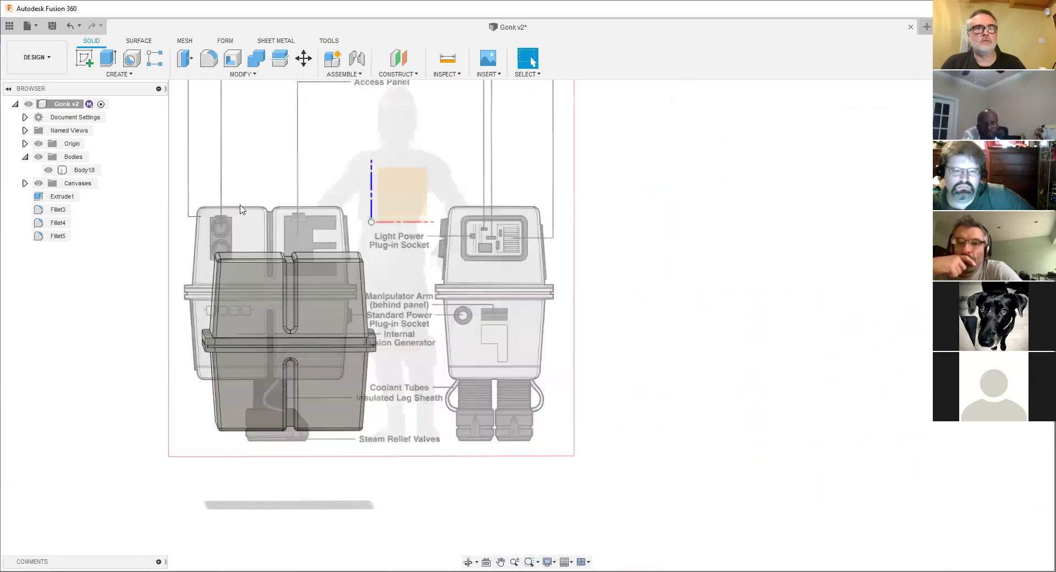
pyautogui.scroll(4, 278, 317)
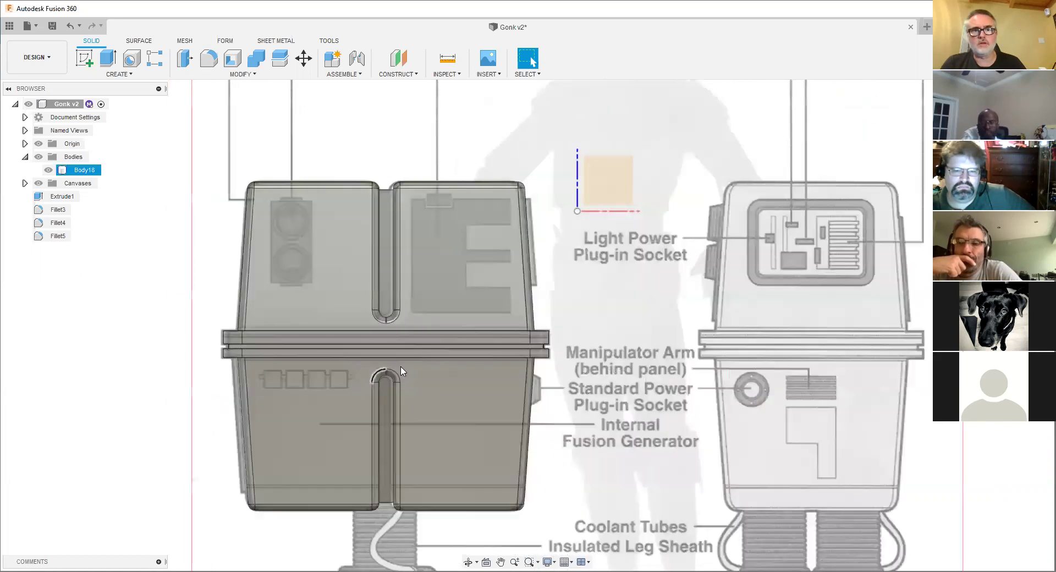
pyautogui.scroll(-1, 404, 358)
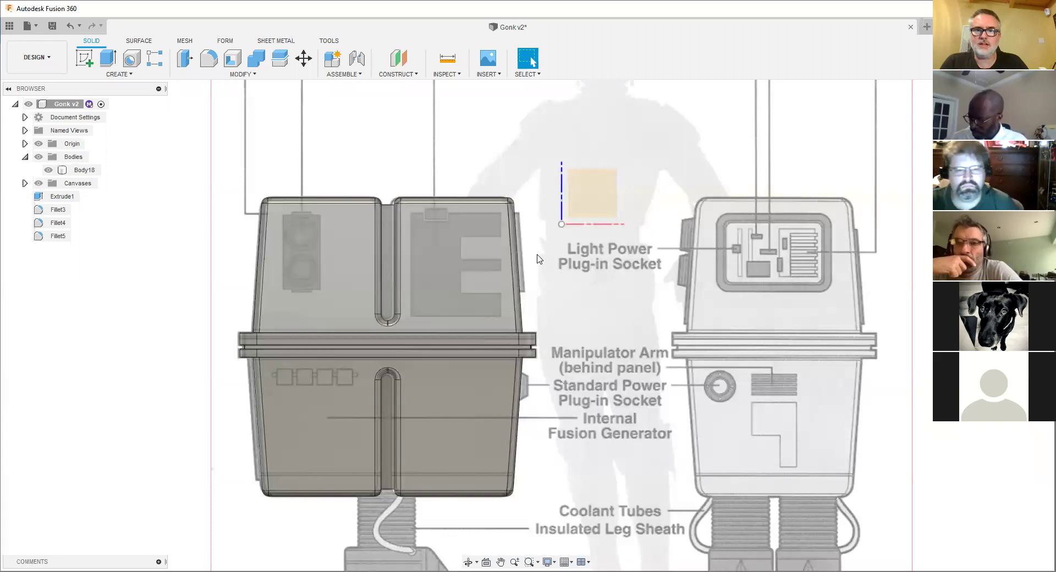
pyautogui.scroll(-3, 551, 228)
pyautogui.moveTo(549, 229); pyautogui.dragTo(536, 237, button='middle')
pyautogui.keyDown('shift'); pyautogui.moveTo(463, 294); pyautogui.dragTo(384, 321, button='middle'); pyautogui.keyUp('shift')
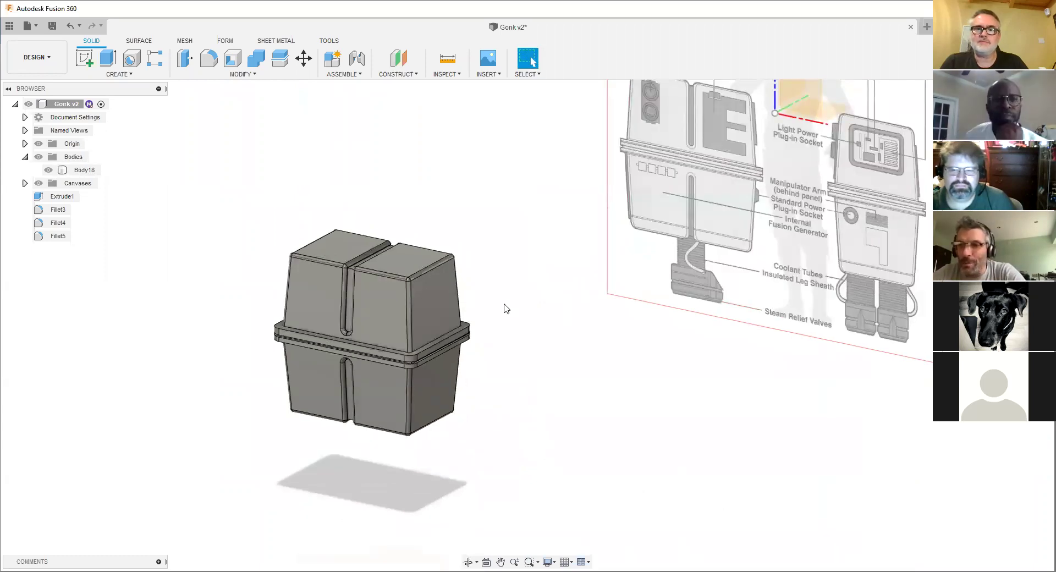
pyautogui.scroll(2, 539, 326)
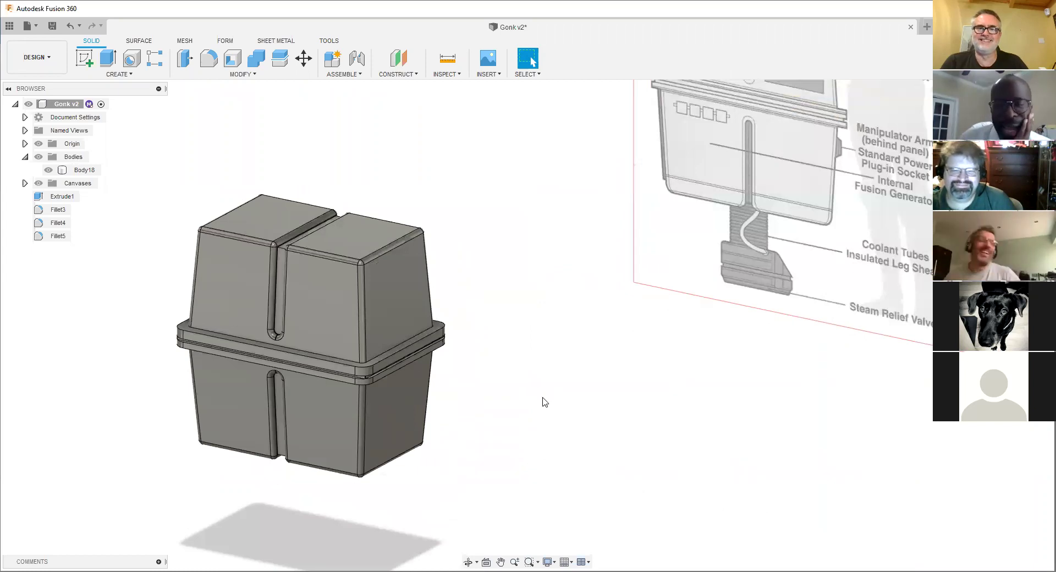
pyautogui.scroll(-3, 542, 402)
pyautogui.keyDown('shift'); pyautogui.moveTo(404, 352); pyautogui.dragTo(446, 320, button='middle'); pyautogui.keyUp('shift')
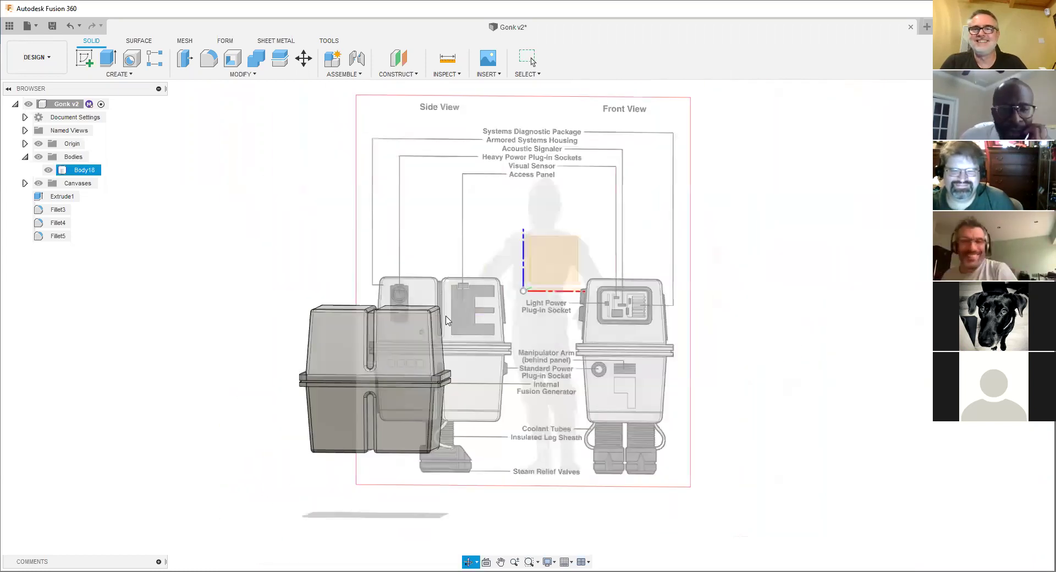
pyautogui.scroll(-2, 461, 321)
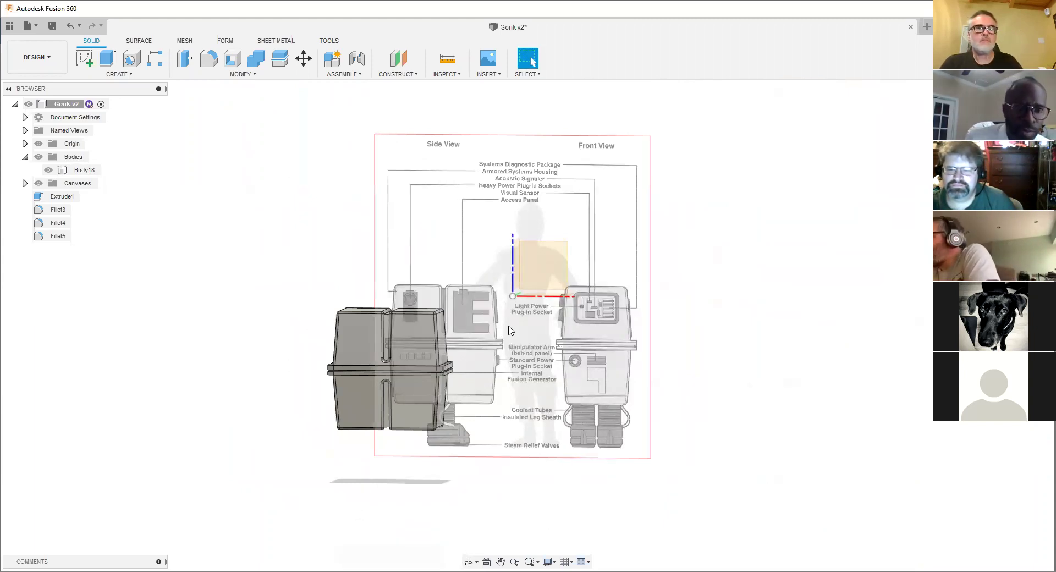
pyautogui.scroll(2, 321, 254)
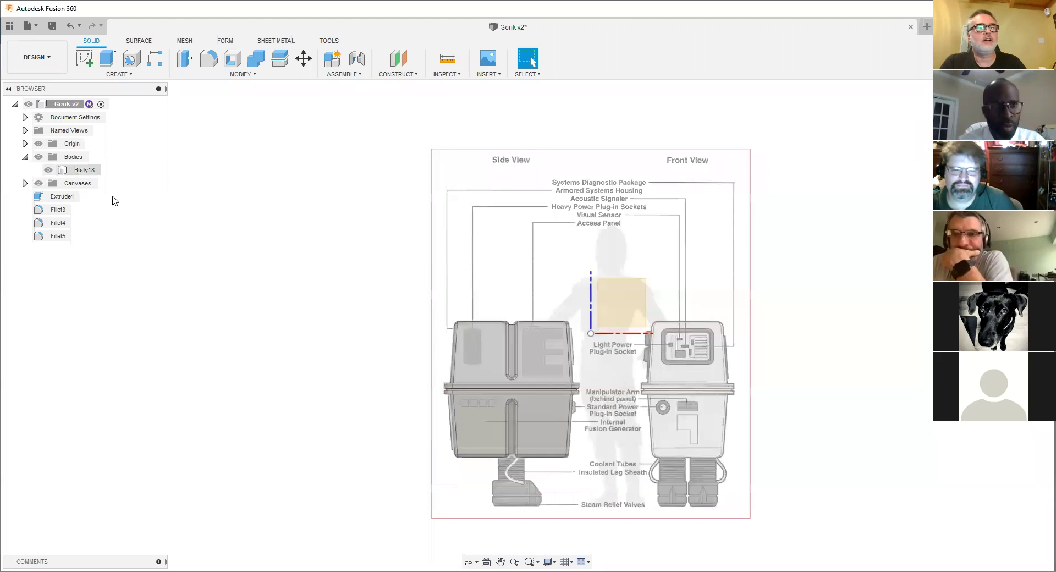
# - Rename the droid's solid body as GonkBody
pyautogui.click(82, 171)
pyautogui.doubleClick(82, 170)
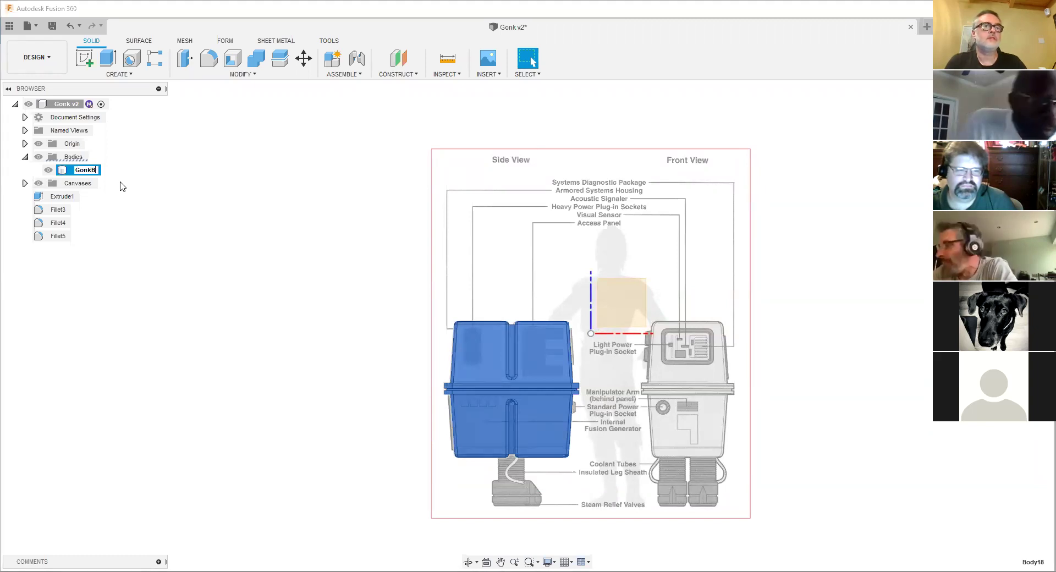
pyautogui.write('ody')
pyautogui.press('Return')
pyautogui.rightClick(83, 172)
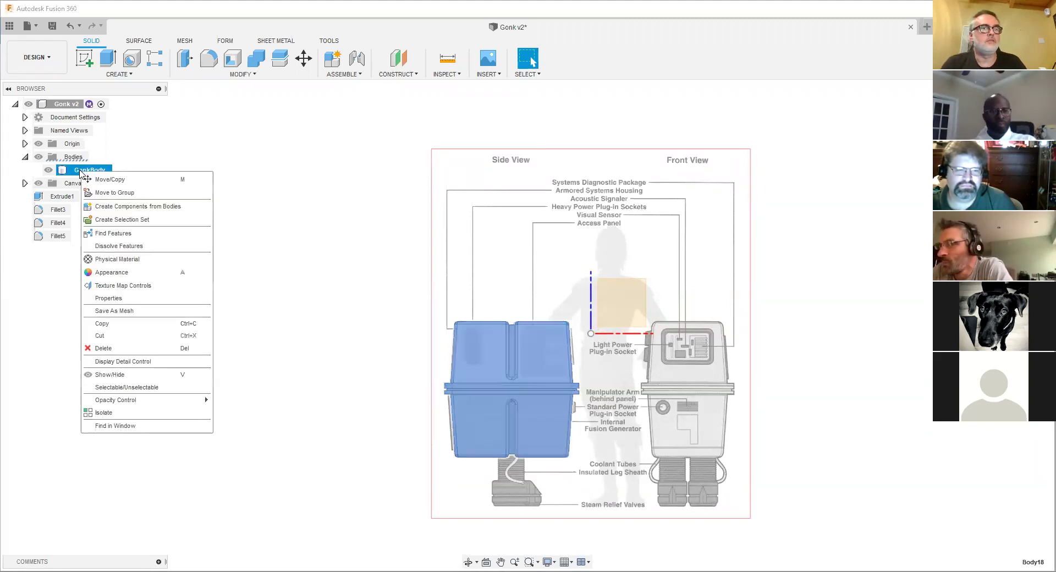
pyautogui.scroll(-2, 290, 215)
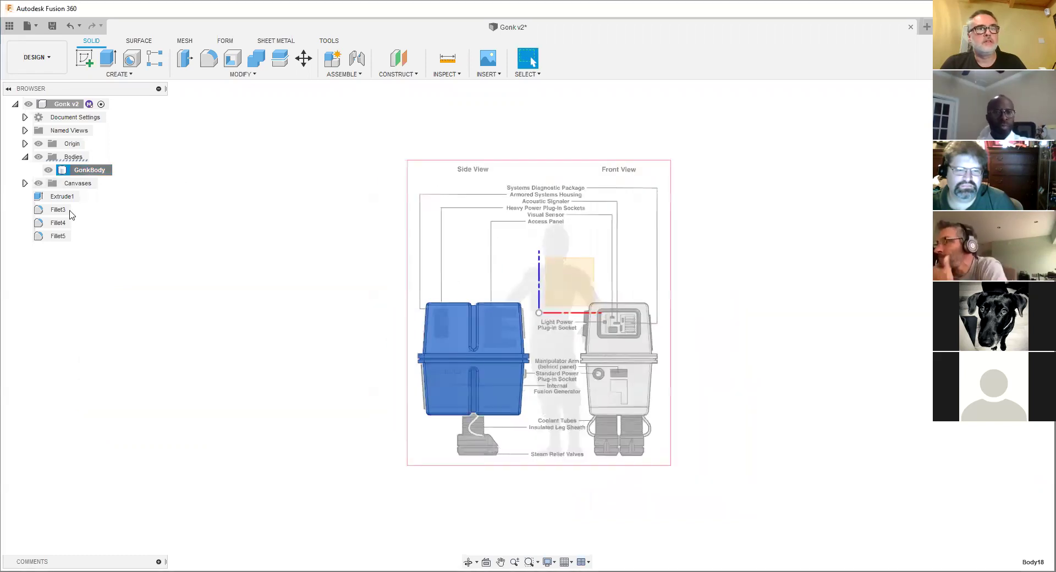
pyautogui.scroll(2, 333, 241)
pyautogui.moveTo(198, 207); pyautogui.dragTo(257, 241, button='middle')
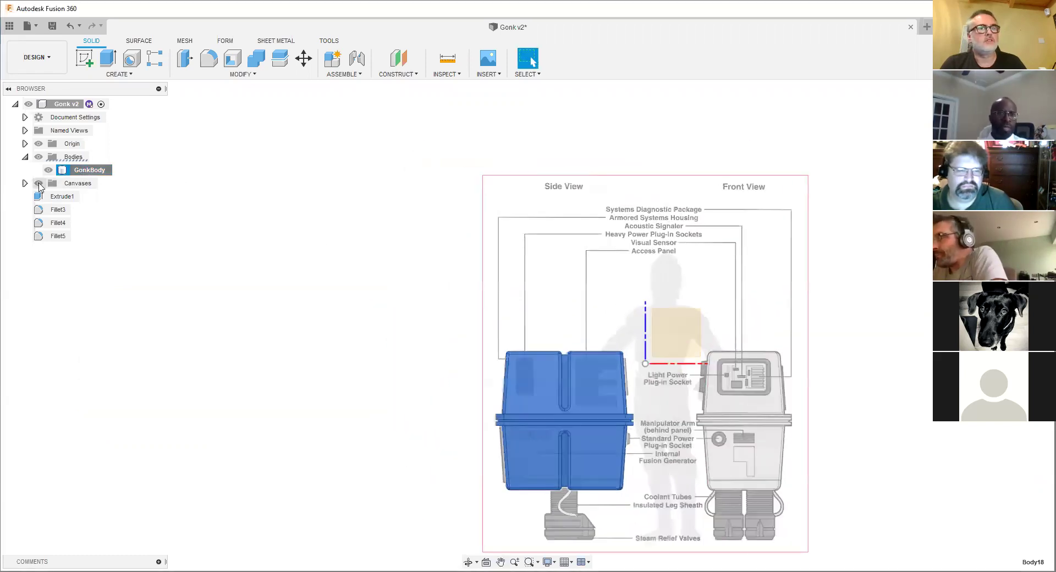
# - Create a group named Body within the Bodies folder and move GonkBody into it
pyautogui.click(74, 157)
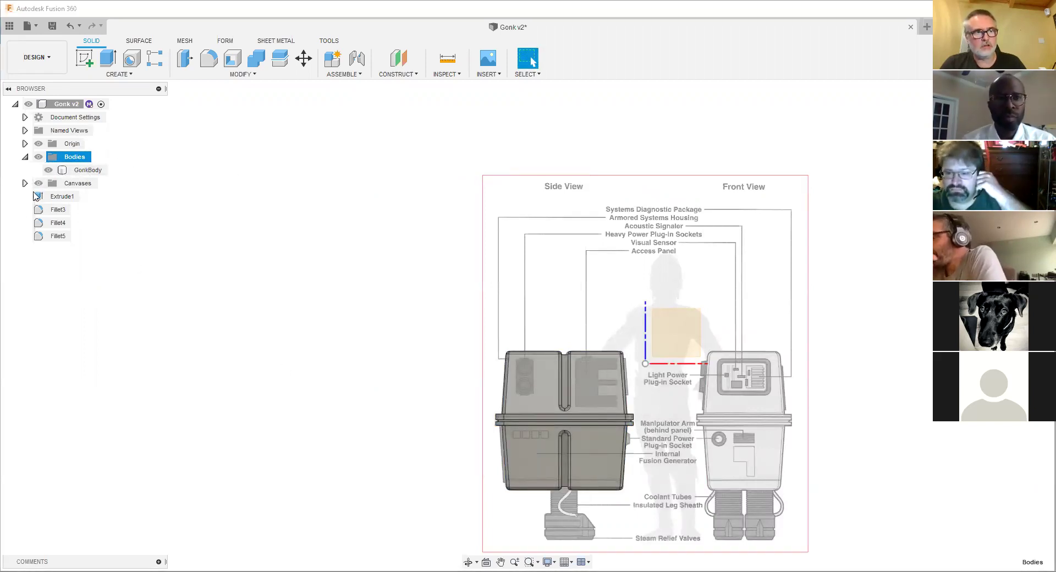
pyautogui.rightClick(71, 158)
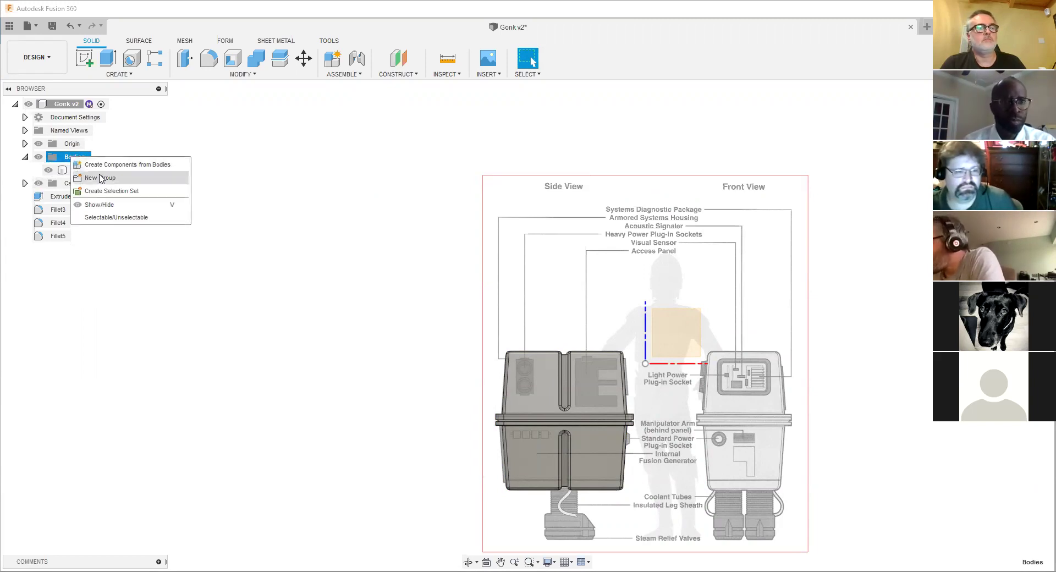
pyautogui.click(100, 177)
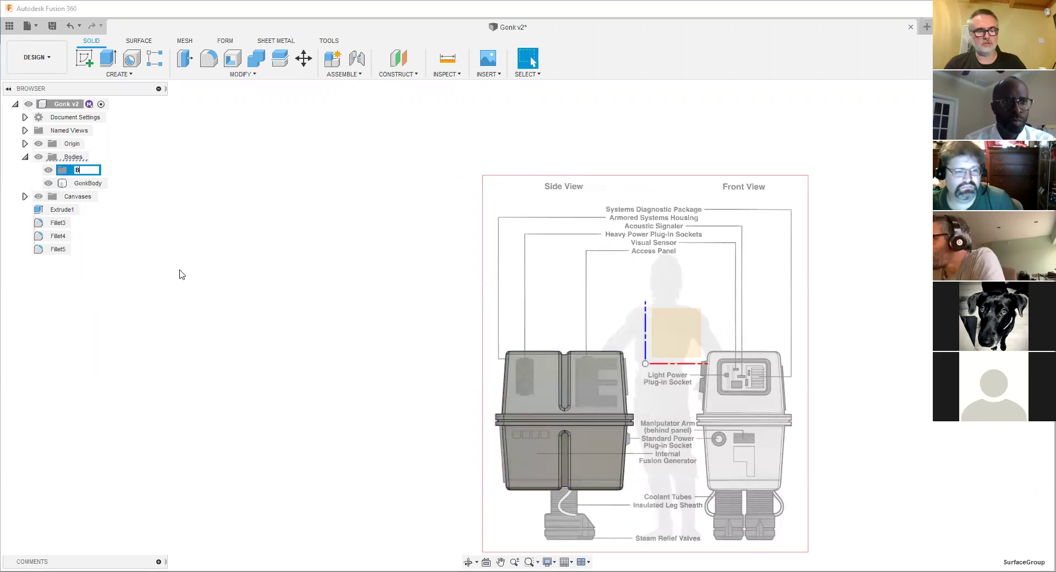
pyautogui.write('Body')
pyautogui.press('Return')
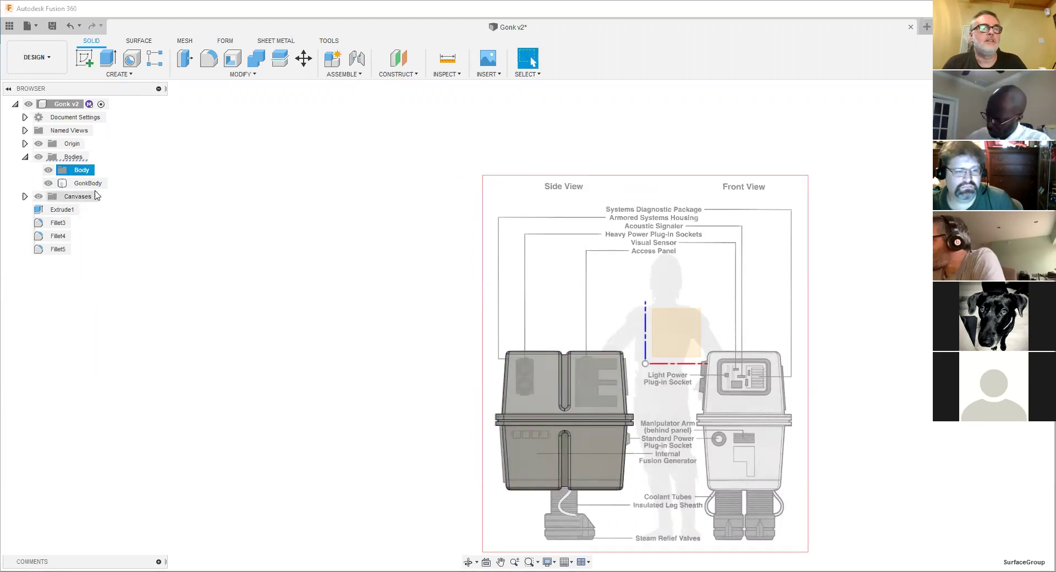
pyautogui.click(87, 183)
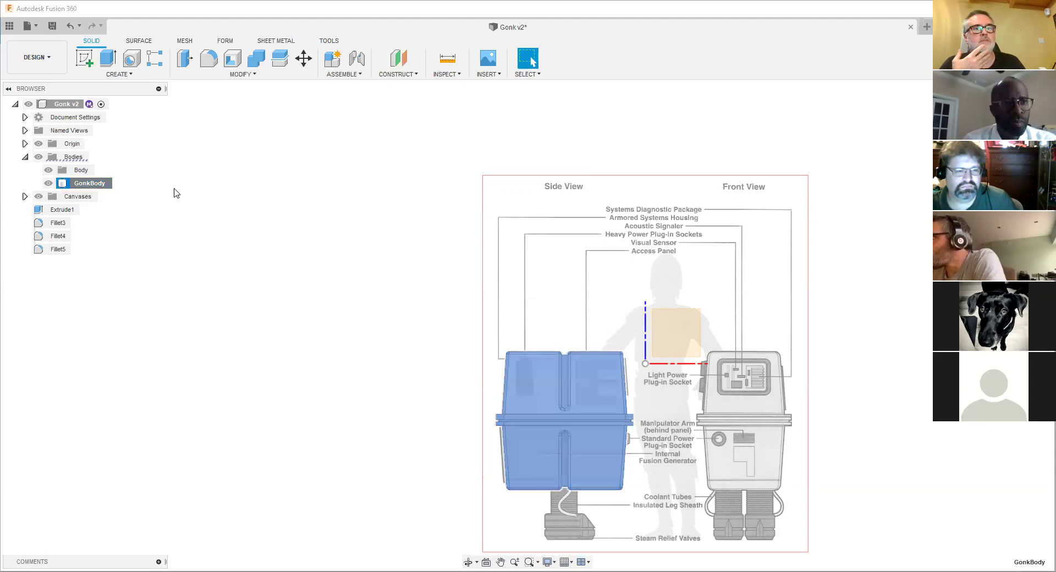
pyautogui.moveTo(80, 174); pyautogui.dragTo(79, 176)
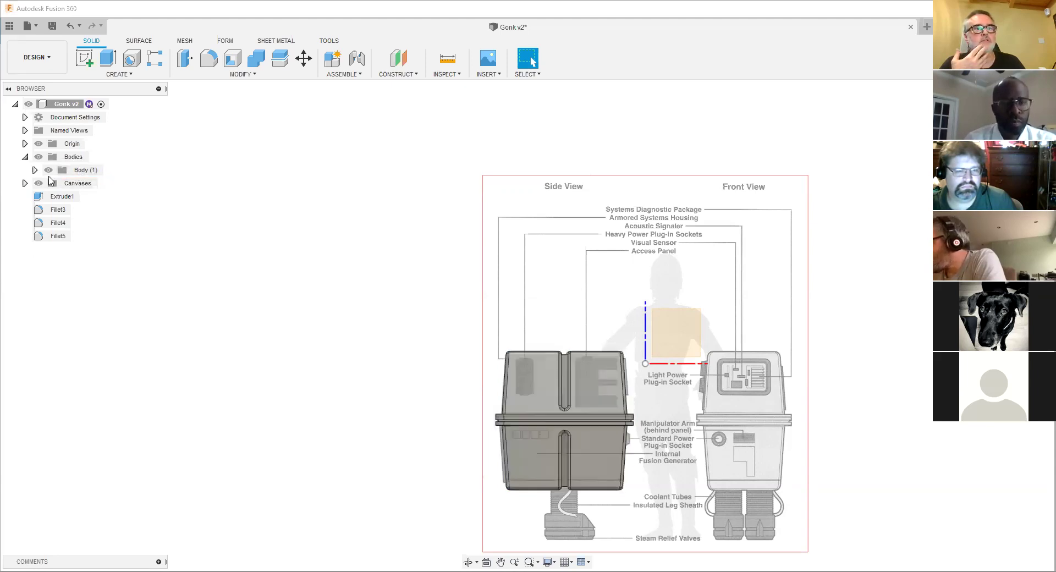
# - Check the Body group by hiding and showing it several times, and expand it to view its contents
pyautogui.click(48, 170)
pyautogui.click(48, 170)
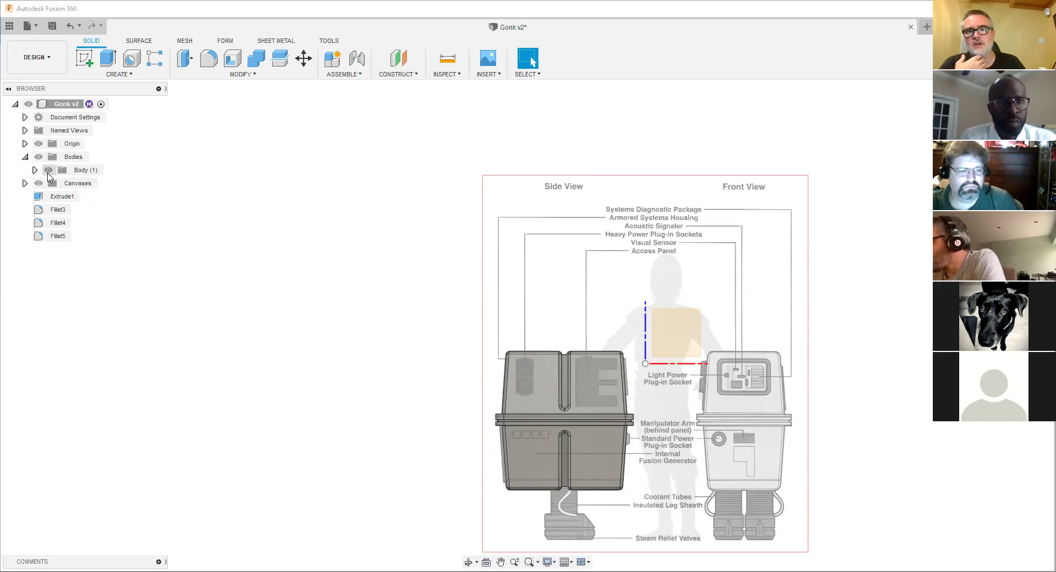
pyautogui.click(49, 171)
pyautogui.click(49, 171)
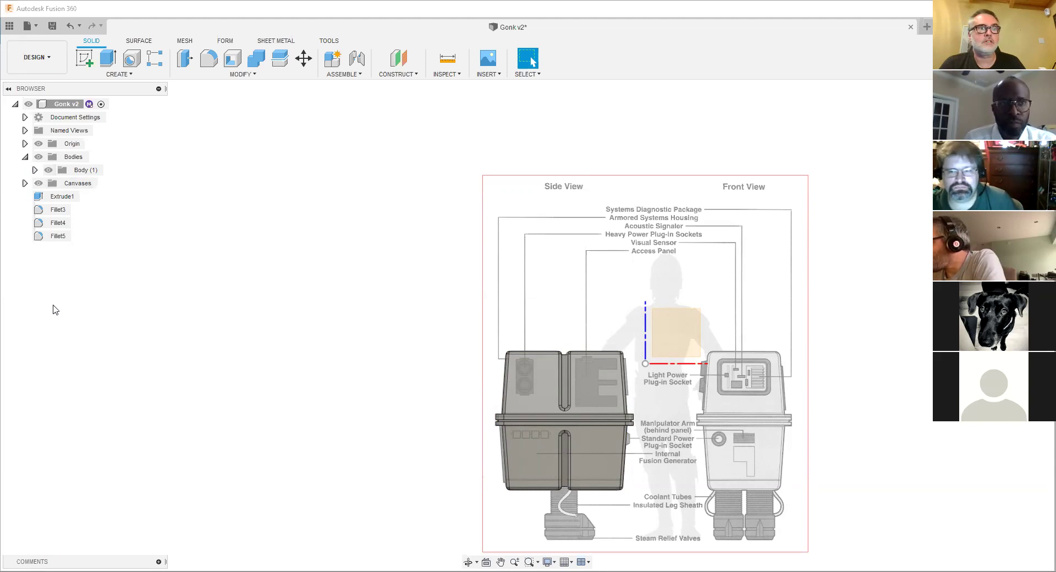
pyautogui.click(55, 170)
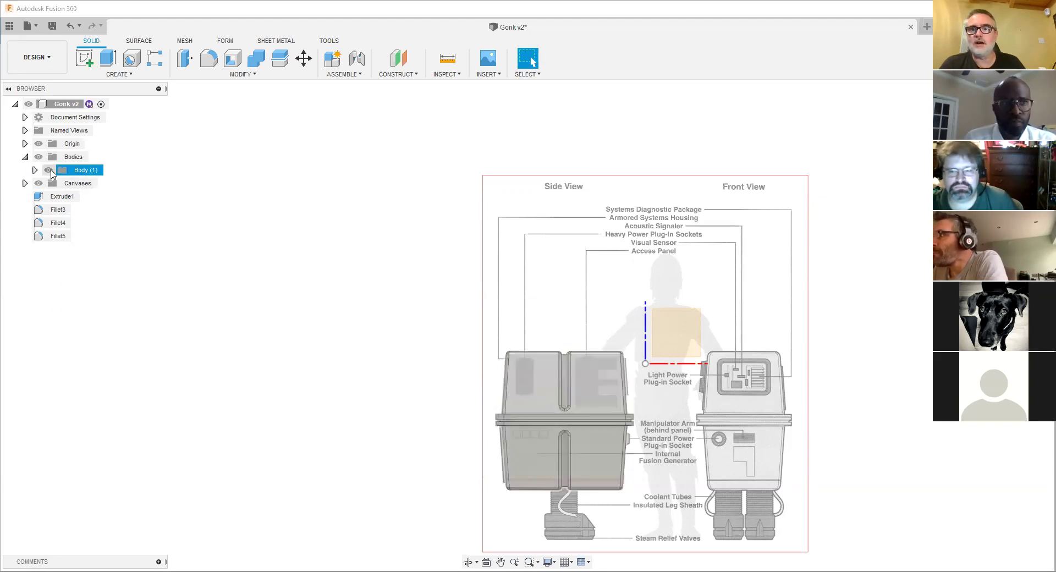
pyautogui.click(50, 170)
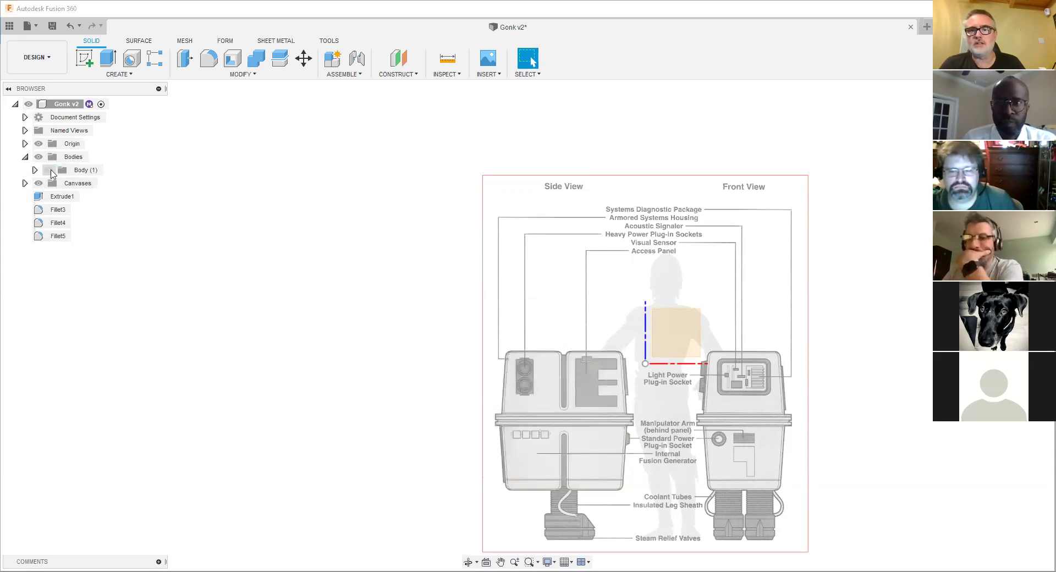
pyautogui.click(50, 170)
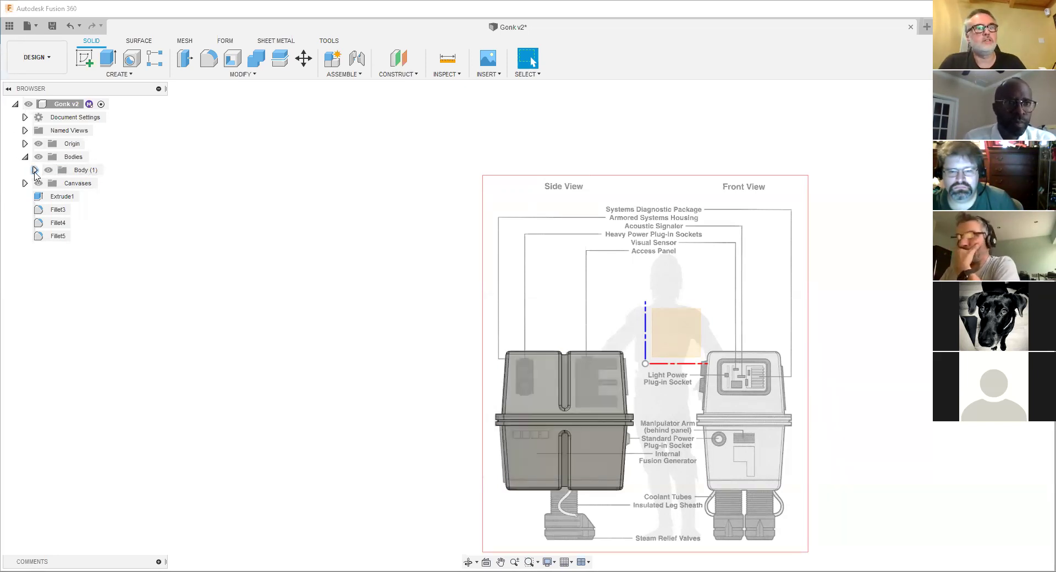
pyautogui.click(35, 170)
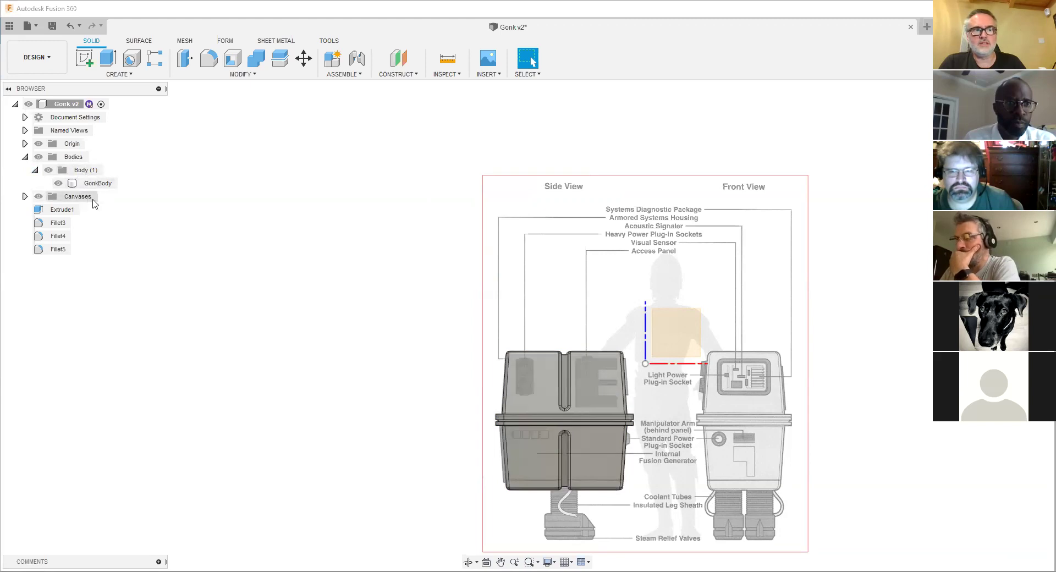
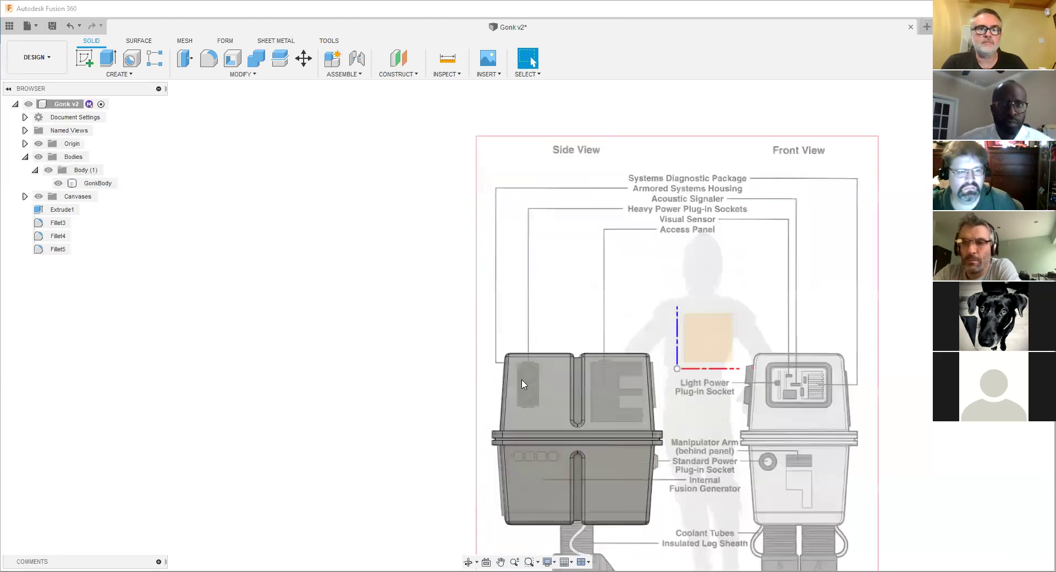
# - Compare the main body and its middle band with the reference canvas, from the side and at an angle
pyautogui.click(98, 183)
pyautogui.scroll(5, 559, 496)
pyautogui.moveTo(493, 271); pyautogui.dragTo(218, 331, button='middle')
pyautogui.scroll(-3, 370, 306)
pyautogui.moveTo(348, 303)
pyautogui.keyDown('shift'); pyautogui.mouseDown(button='middle')
pyautogui.moveTo(356, 317)
pyautogui.moveTo(318, 330)
pyautogui.moveTo(355, 292)
pyautogui.moveTo(358, 309)
pyautogui.moveTo(381, 316)
pyautogui.moveTo(346, 372)
pyautogui.moveTo(353, 235)
pyautogui.moveTo(350, 307)
pyautogui.moveTo(315, 303)
pyautogui.mouseUp(button='middle'); pyautogui.keyUp('shift')
pyautogui.scroll(-3, 351, 308)
pyautogui.scroll(-1, 354, 324)
pyautogui.click(540, 309)
pyautogui.moveTo(699, 365)
pyautogui.mouseDown(button='middle')
pyautogui.moveTo(540, 309)
pyautogui.moveTo(508, 313)
pyautogui.moveTo(550, 275)
pyautogui.moveTo(508, 253)
pyautogui.moveTo(392, 236)
pyautogui.mouseUp(button='middle')
pyautogui.scroll(2, 537, 310)
pyautogui.keyDown('shift'); pyautogui.moveTo(403, 320); pyautogui.dragTo(248, 285, button='middle'); pyautogui.keyUp('shift')
pyautogui.scroll(5, 437, 344)
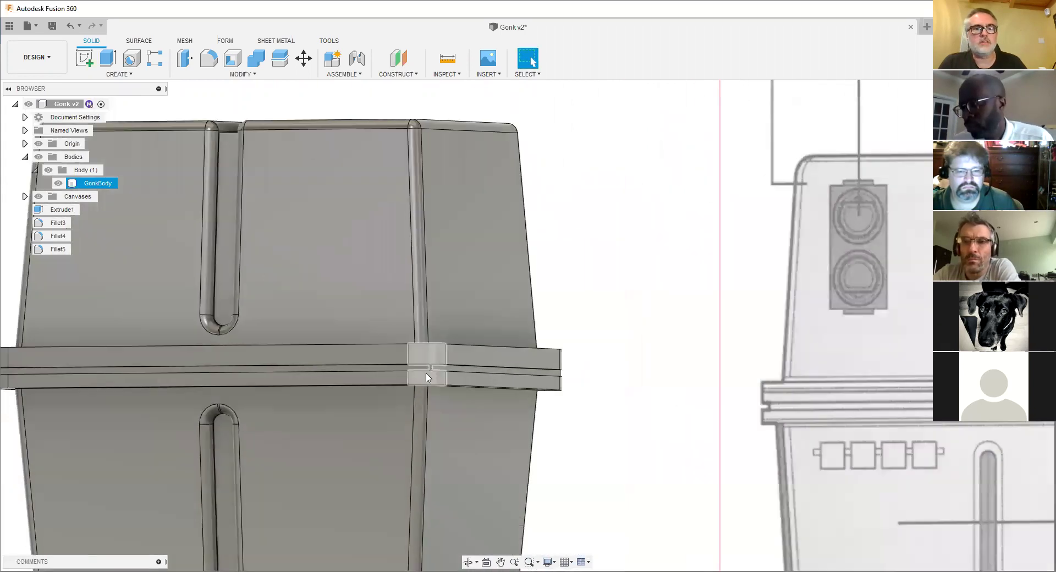
# - Examine the groove around the middle band close up at the corners, from several angles
pyautogui.keyDown('shift'); pyautogui.moveTo(419, 384); pyautogui.dragTo(394, 395, button='middle'); pyautogui.keyUp('shift')
pyautogui.scroll(2, 305, 373)
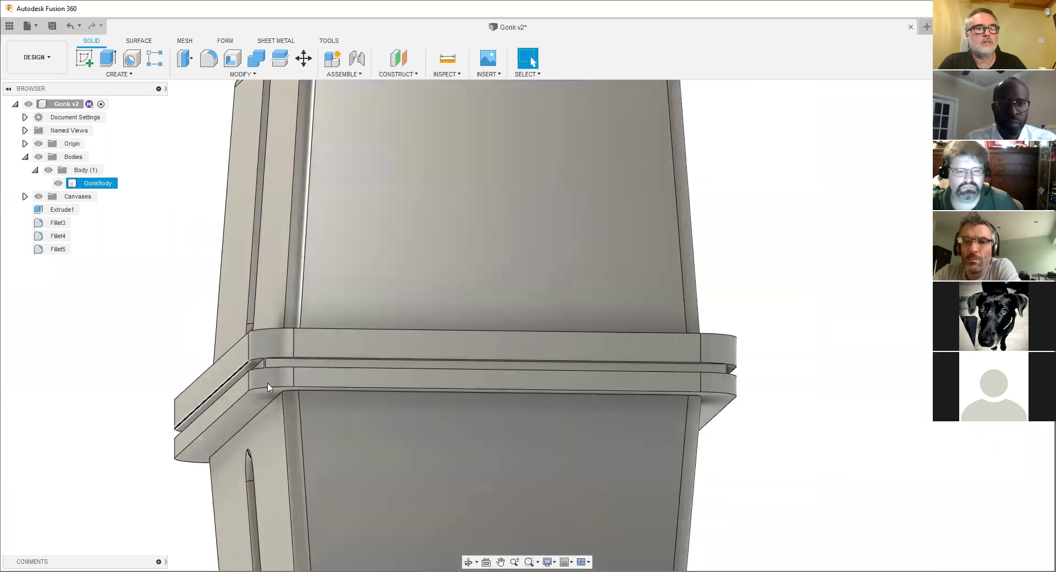
pyautogui.scroll(6, 615, 396)
pyautogui.keyDown('shift'); pyautogui.moveTo(582, 369); pyautogui.dragTo(345, 306, button='middle'); pyautogui.keyUp('shift')
pyautogui.scroll(3, 346, 302)
pyautogui.scroll(2, 350, 285)
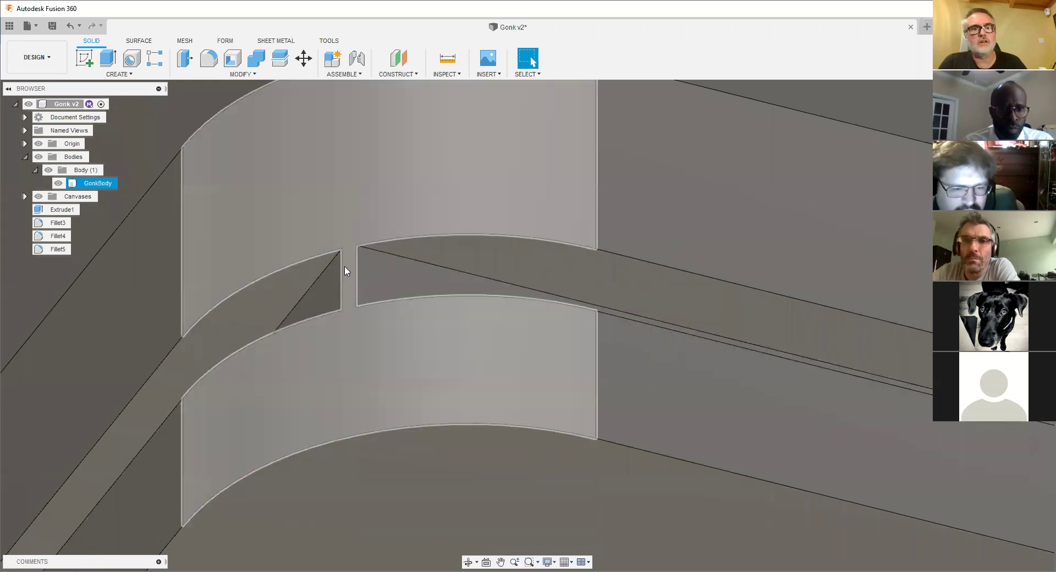
pyautogui.click(368, 344)
pyautogui.keyDown('shift'); pyautogui.moveTo(368, 344); pyautogui.dragTo(546, 283, button='middle'); pyautogui.keyUp('shift')
pyautogui.scroll(-2, 546, 283)
pyautogui.click(567, 301)
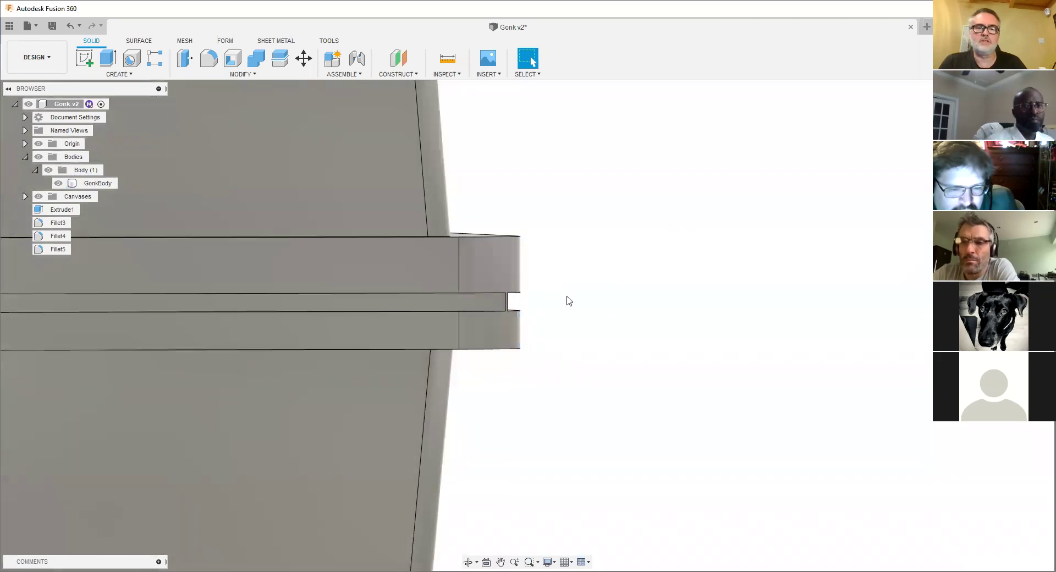
pyautogui.scroll(-1, 474, 321)
pyautogui.keyDown('shift'); pyautogui.moveTo(474, 320); pyautogui.dragTo(435, 290, button='middle'); pyautogui.keyUp('shift')
pyautogui.scroll(-2, 340, 290)
pyautogui.scroll(10, 435, 291)
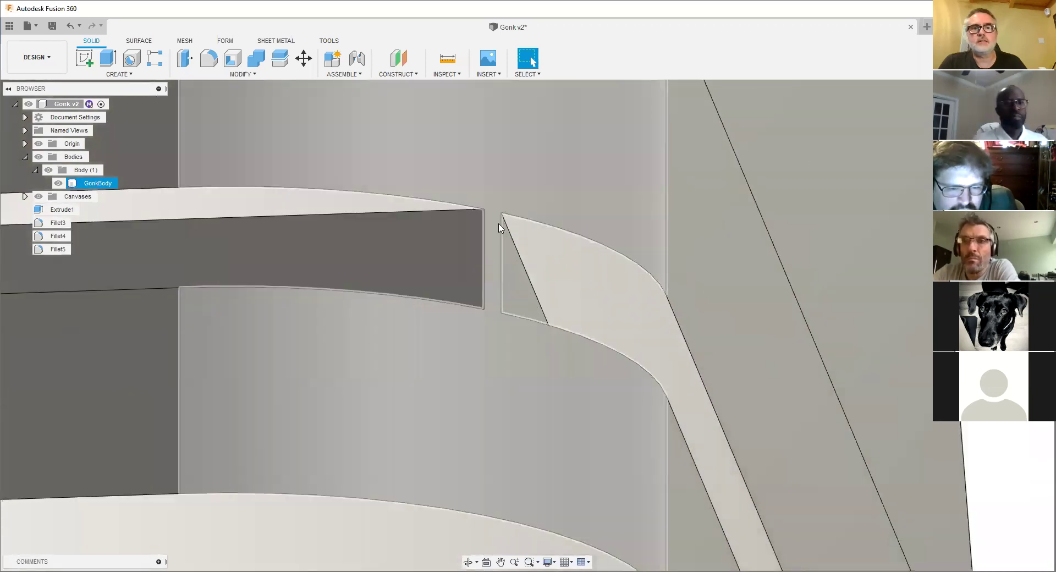
pyautogui.scroll(-4, 485, 292)
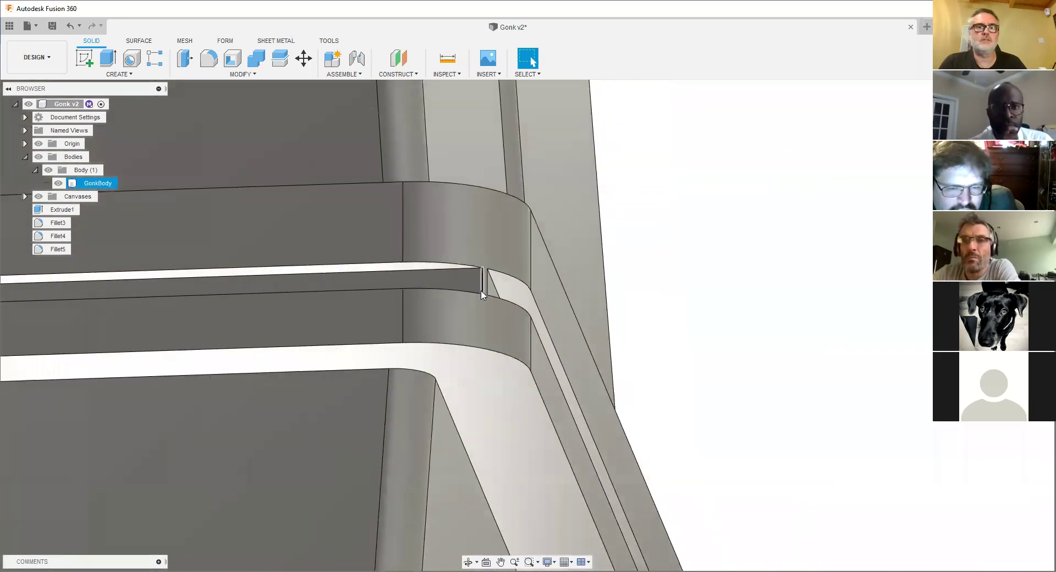
pyautogui.scroll(-5, 419, 358)
pyautogui.keyDown('shift'); pyautogui.moveTo(415, 356); pyautogui.dragTo(213, 158, button='middle'); pyautogui.keyUp('shift')
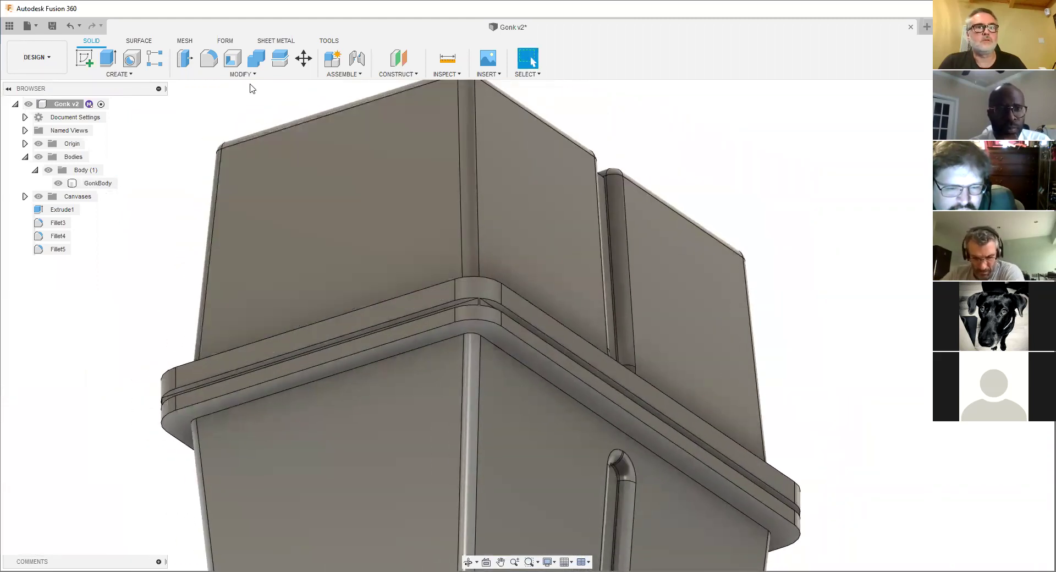
# - Split GonkBody in two with Split Body, using the groove's upper face as the extended splitting tool
pyautogui.click(242, 73)
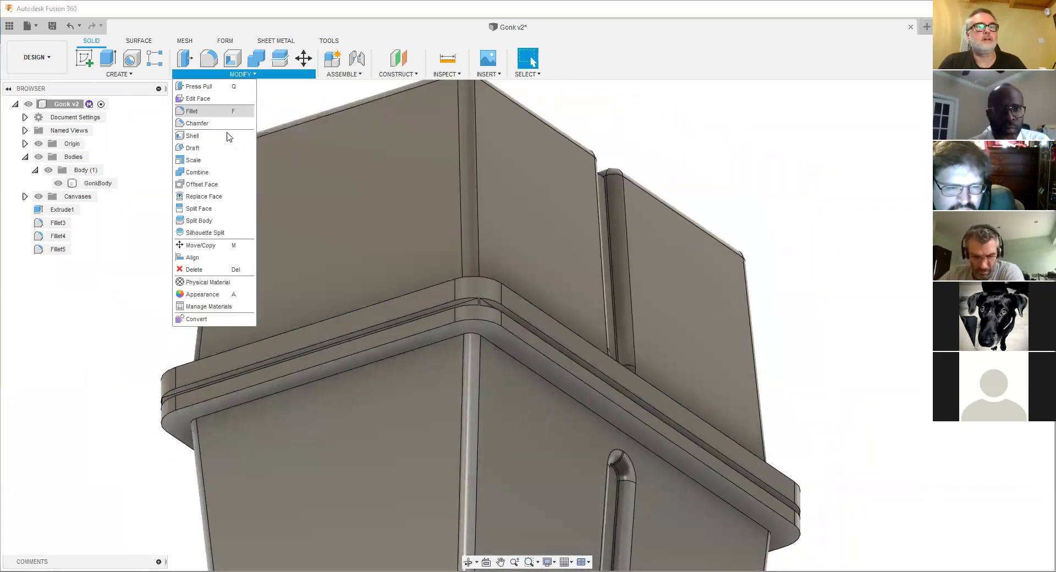
pyautogui.click(199, 220)
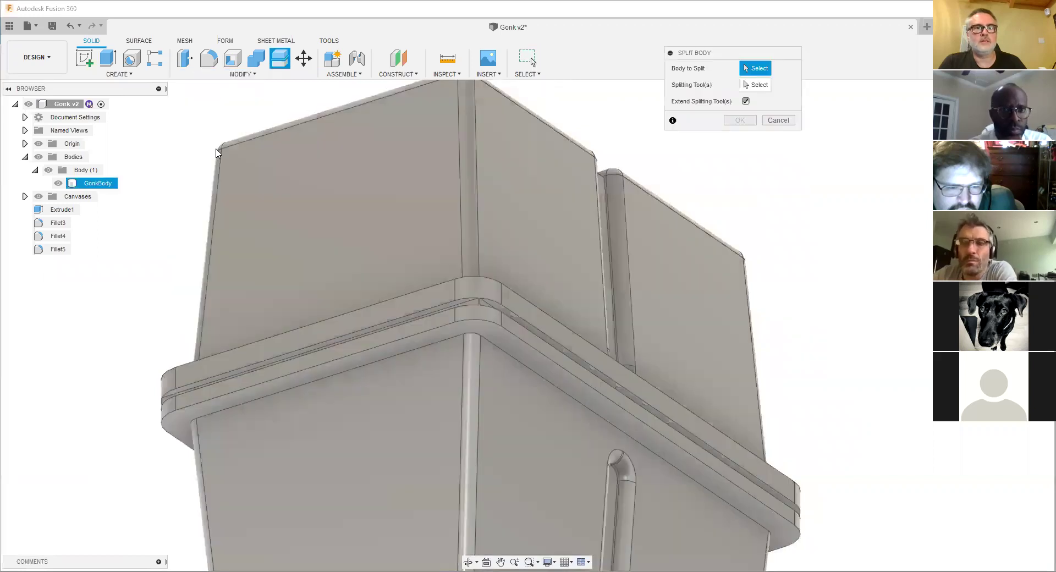
pyautogui.click(217, 152)
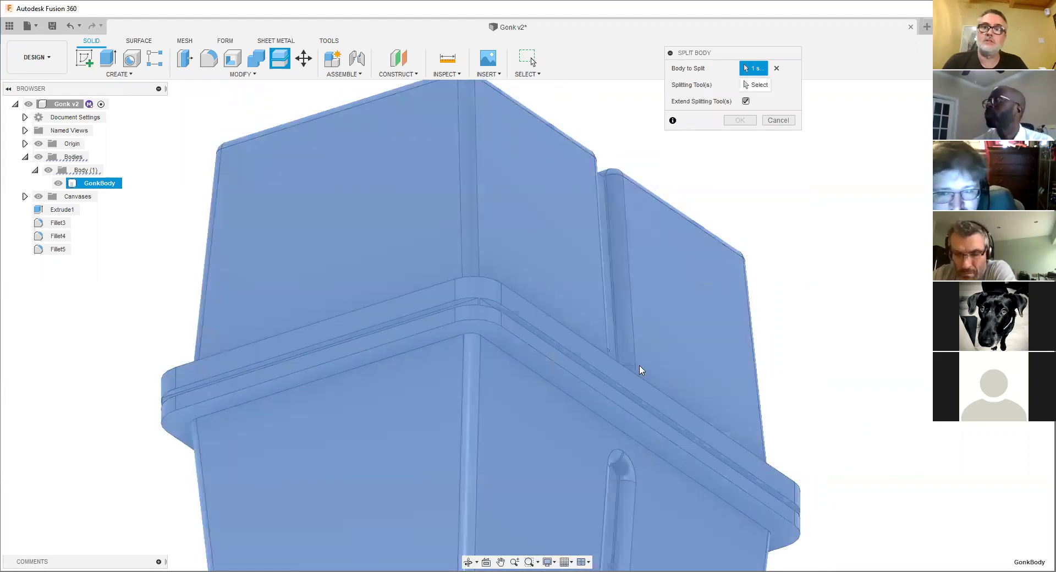
pyautogui.click(754, 87)
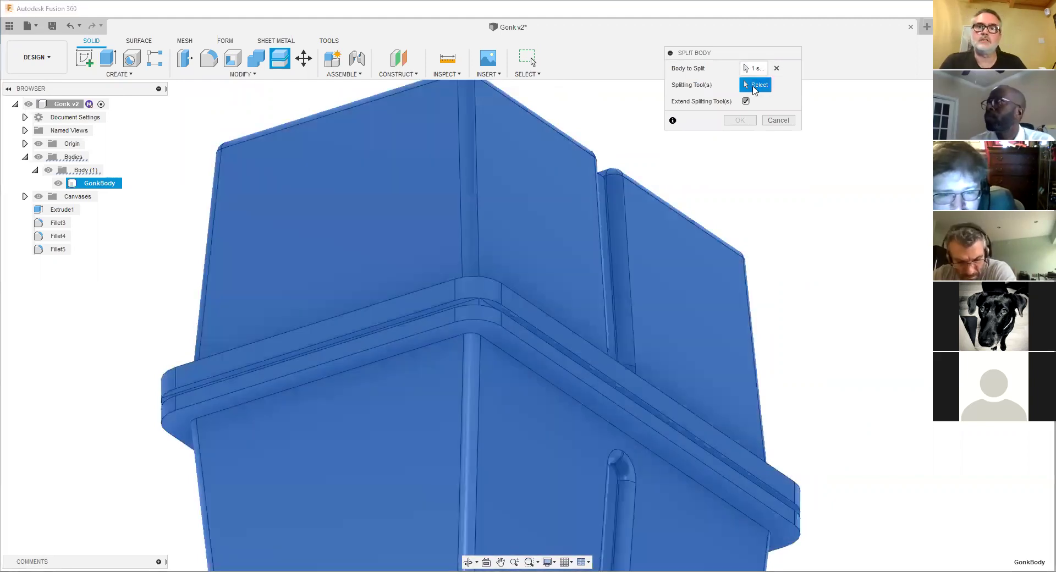
pyautogui.scroll(10, 176, 408)
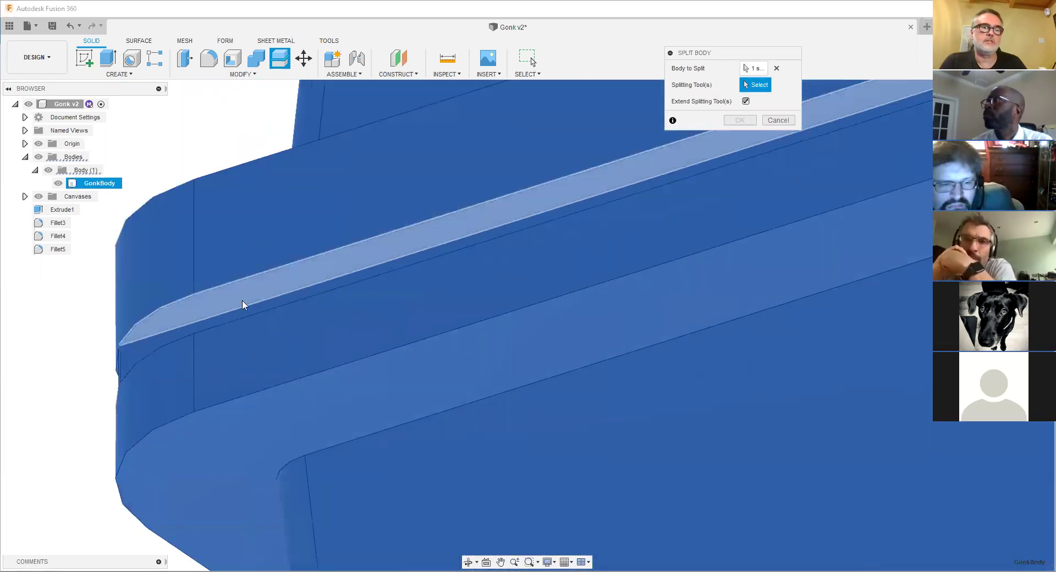
pyautogui.click(231, 301)
pyautogui.scroll(-10, 232, 300)
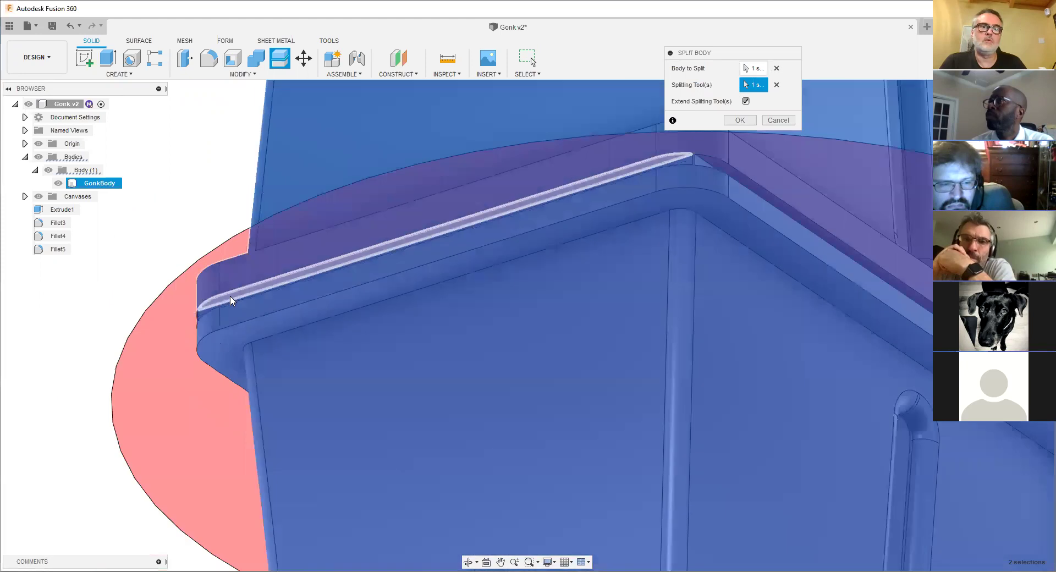
pyautogui.keyDown('shift'); pyautogui.moveTo(307, 316); pyautogui.dragTo(327, 263, button='middle'); pyautogui.keyUp('shift')
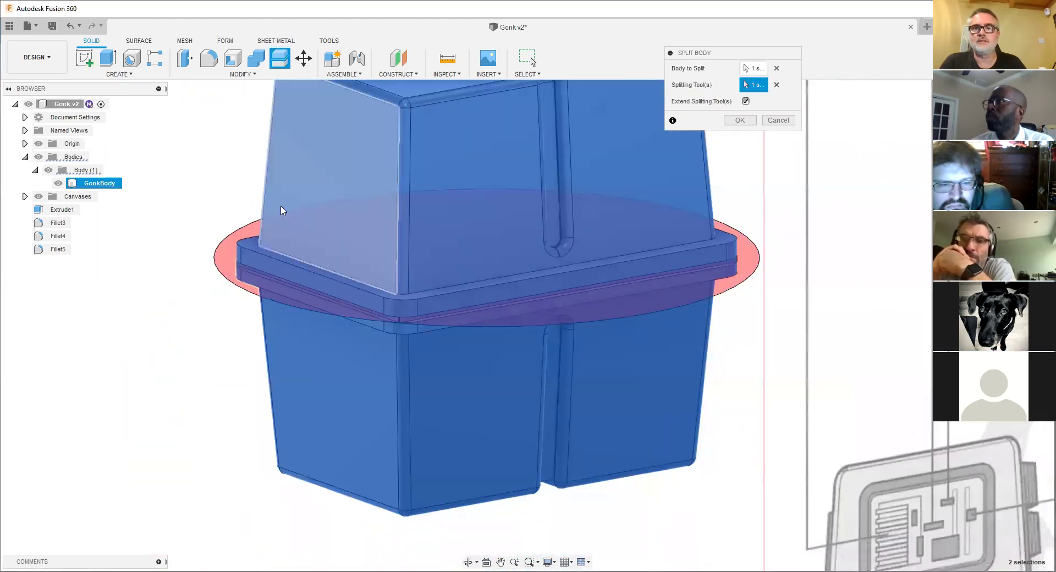
pyautogui.keyDown('shift'); pyautogui.moveTo(381, 293); pyautogui.dragTo(582, 185, button='middle'); pyautogui.keyUp('shift')
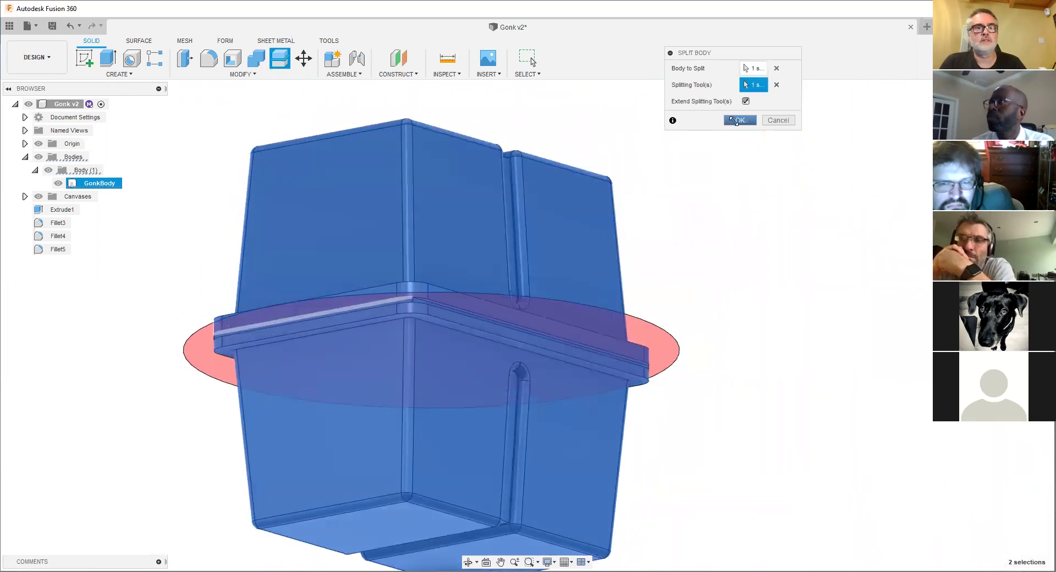
pyautogui.press('Return')
# - Split the lower body, GonkBody (1), using the groove's lower face as the extended splitting tool
pyautogui.scroll(10, 189, 226)
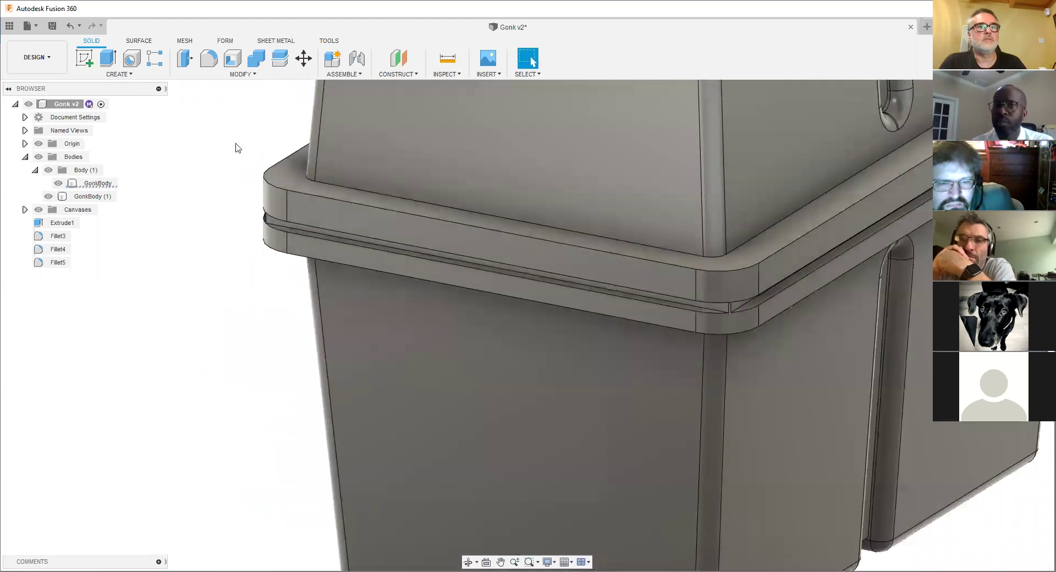
pyautogui.click(235, 74)
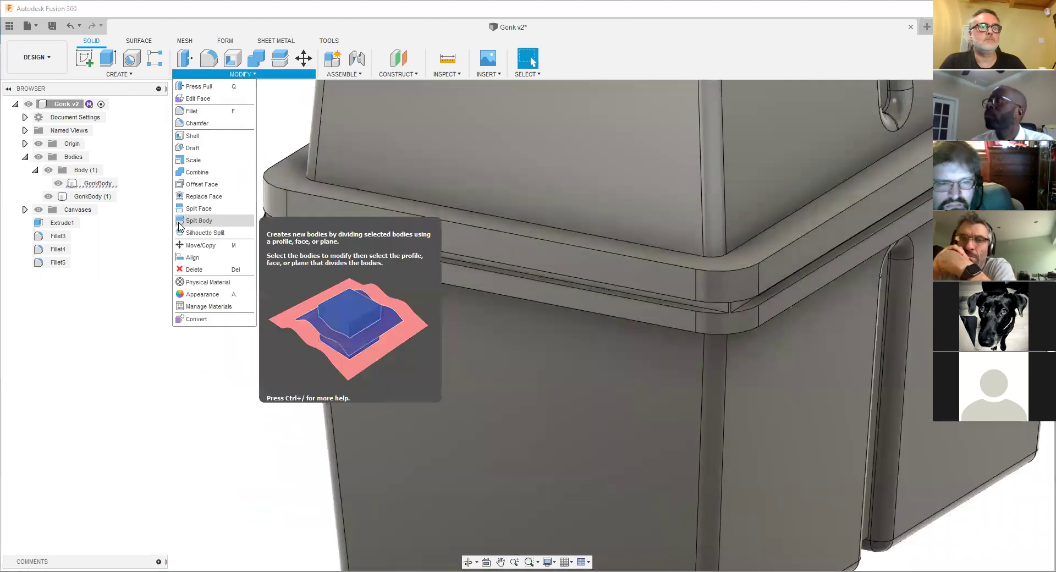
pyautogui.click(644, 173)
pyautogui.click(755, 85)
pyautogui.scroll(3, 314, 247)
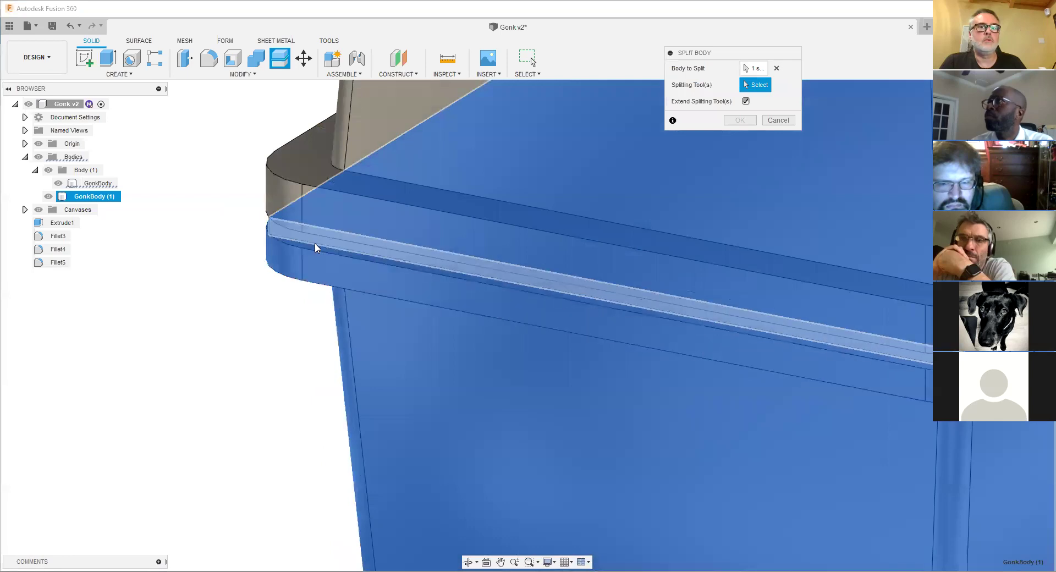
pyautogui.click(320, 249)
pyautogui.scroll(-2, 320, 250)
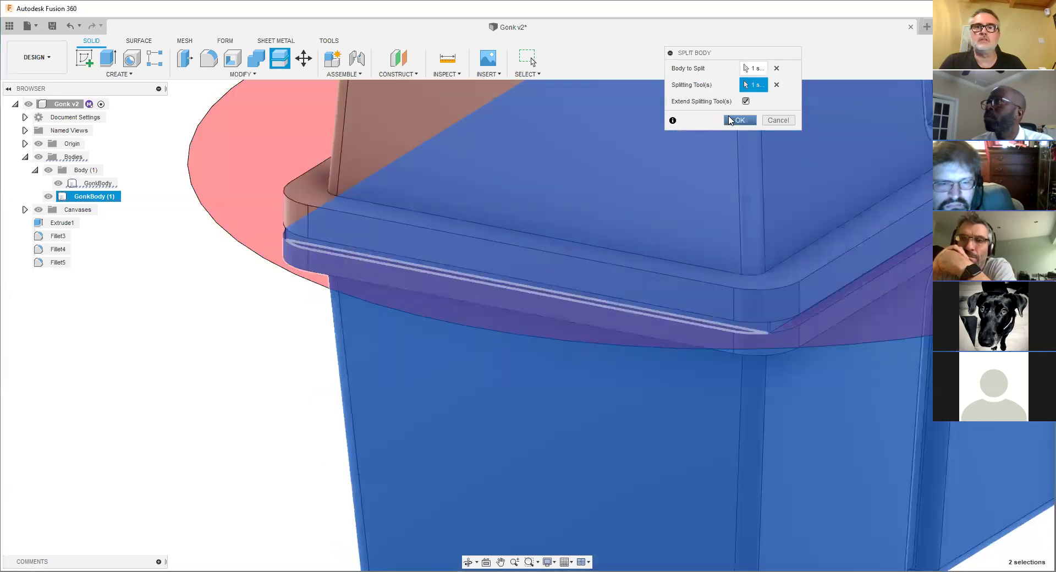
# - Check the upper, lower and middle split bodies one by one by toggling their visibility
pyautogui.scroll(-4, 504, 180)
pyautogui.keyDown('shift'); pyautogui.moveTo(458, 177); pyautogui.dragTo(476, 168, button='middle'); pyautogui.keyUp('shift')
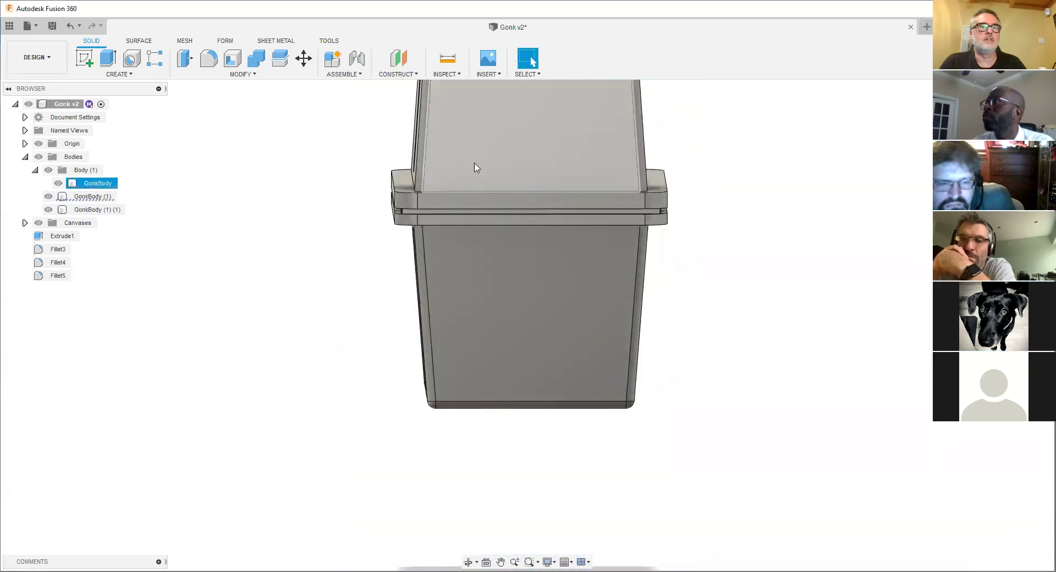
pyautogui.click(59, 184)
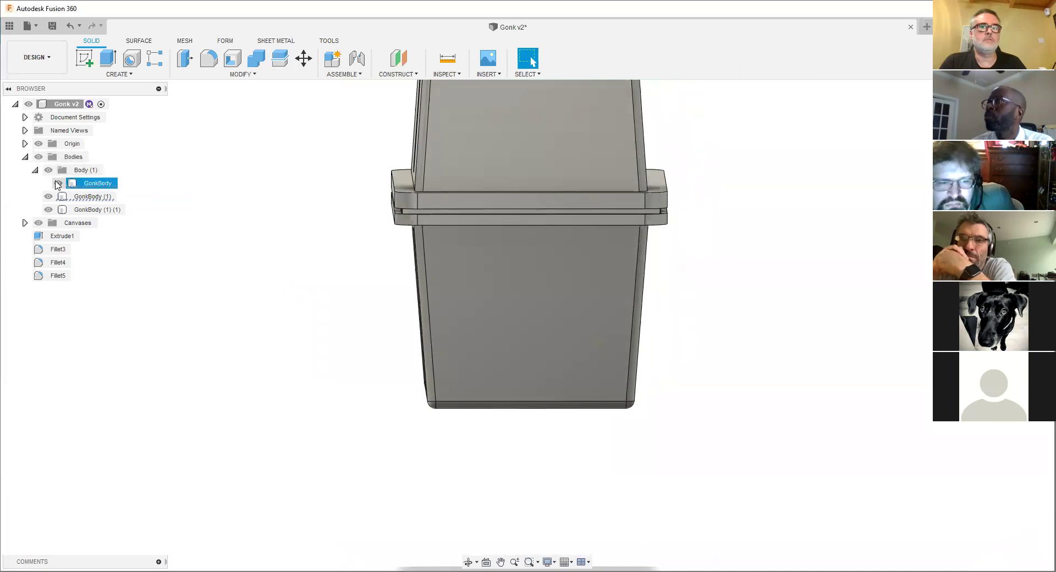
pyautogui.click(59, 184)
pyautogui.click(91, 196)
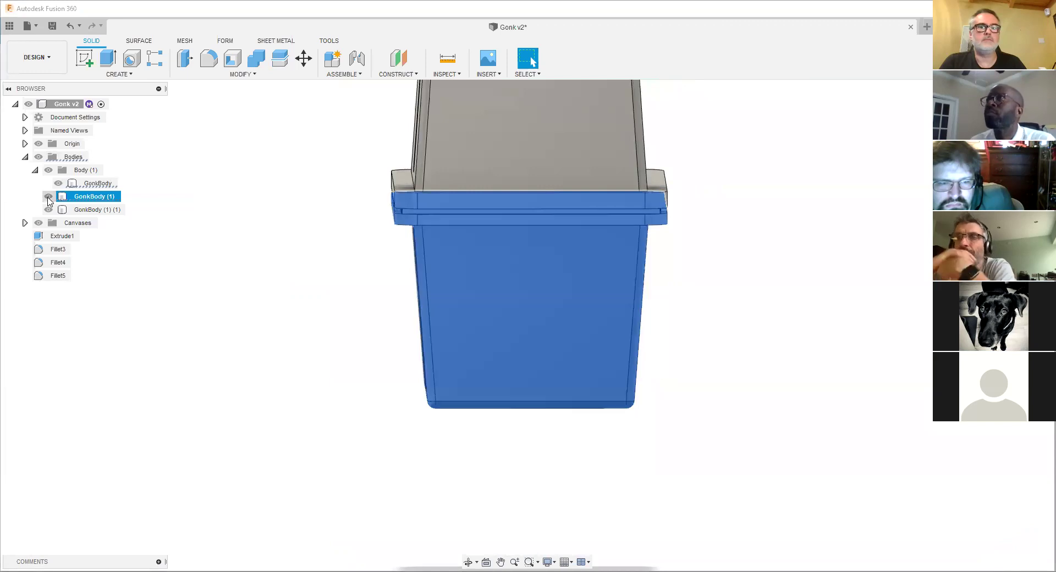
pyautogui.click(95, 211)
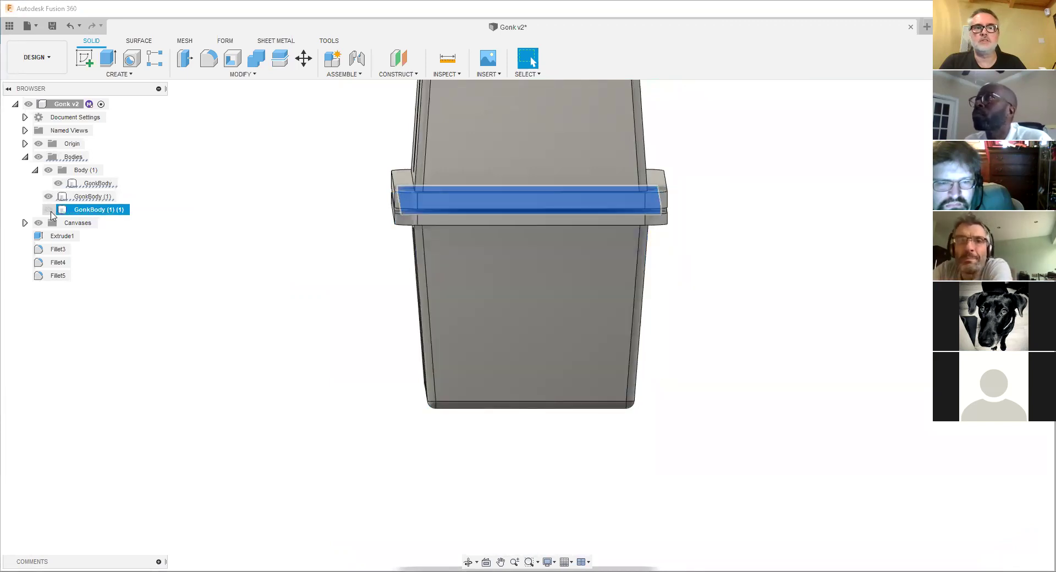
pyautogui.scroll(2, 358, 223)
pyautogui.moveTo(340, 228); pyautogui.dragTo(150, 235, button='middle')
pyautogui.click(159, 235)
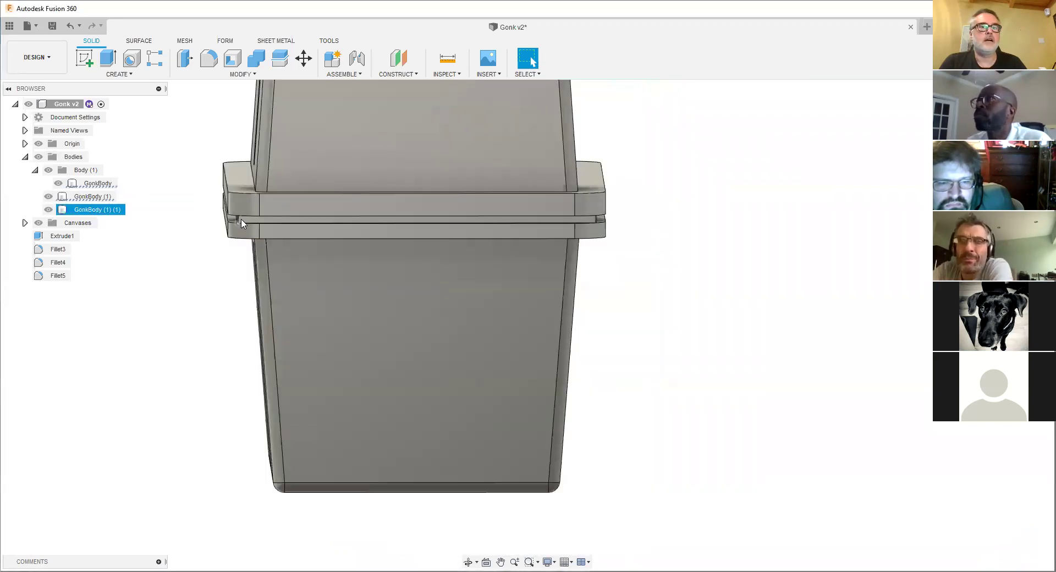
# - Select the narrow faces at the four corners of the thin middle body inside the groove and rework them into rounded corners
pyautogui.keyDown('shift'); pyautogui.moveTo(240, 219); pyautogui.dragTo(192, 205, button='middle'); pyautogui.keyUp('shift')
pyautogui.scroll(3, 234, 207)
pyautogui.scroll(6, 232, 242)
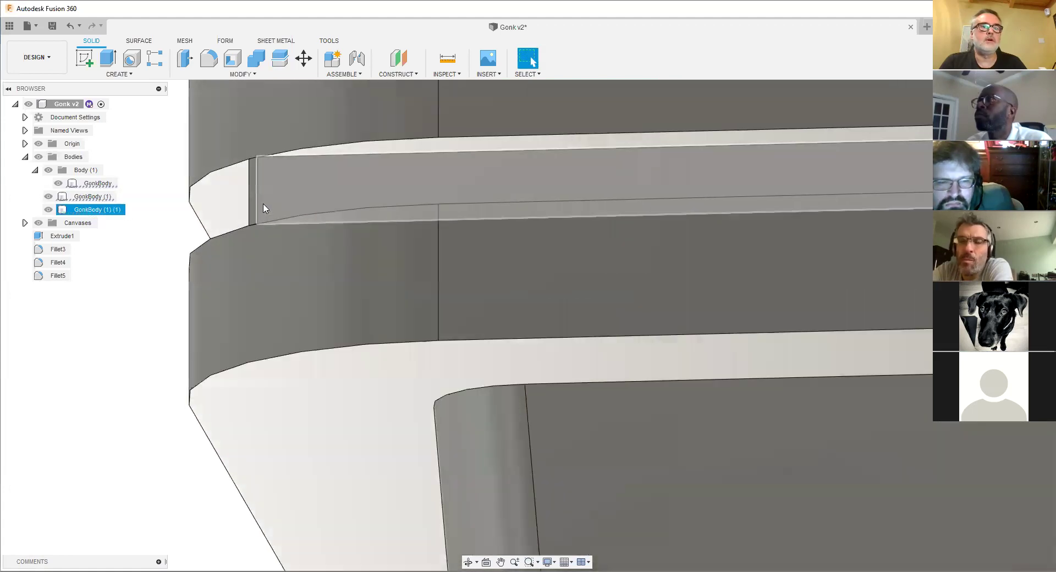
pyautogui.click(251, 182)
pyautogui.scroll(-4, 291, 227)
pyautogui.keyDown('shift'); pyautogui.moveTo(389, 262); pyautogui.dragTo(462, 278, button='middle'); pyautogui.keyUp('shift')
pyautogui.scroll(2, 482, 276)
pyautogui.scroll(1, 482, 276)
pyautogui.scroll(2, 622, 178)
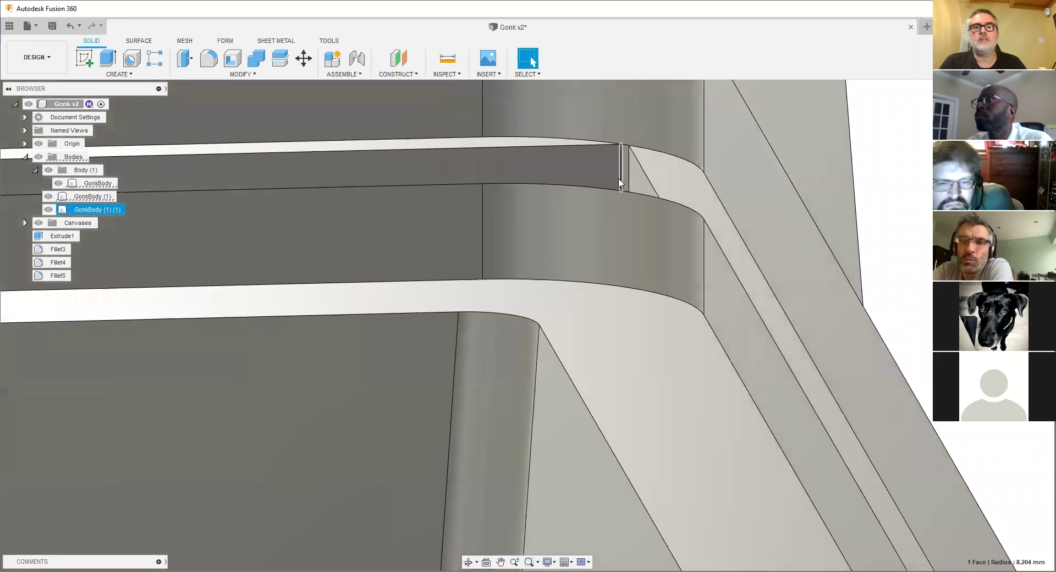
pyautogui.keyDown('ctrl'); pyautogui.click(625, 183); pyautogui.keyUp('ctrl')
pyautogui.scroll(-4, 624, 182)
pyautogui.keyDown('shift'); pyautogui.moveTo(624, 181); pyautogui.dragTo(287, 198, button='middle'); pyautogui.keyUp('shift')
pyautogui.scroll(10, 490, 165)
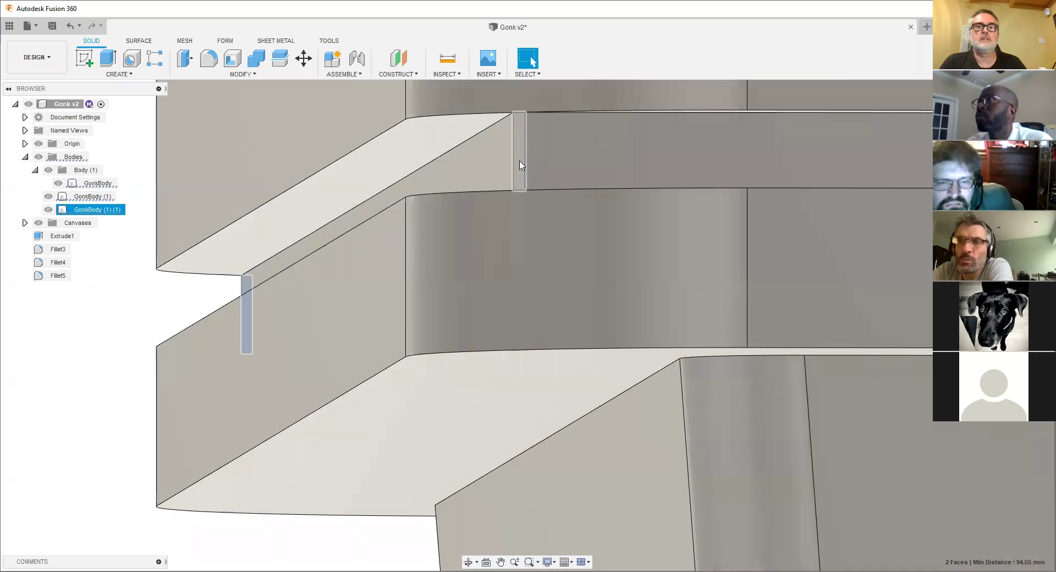
pyautogui.keyDown('ctrl'); pyautogui.click(519, 161); pyautogui.keyUp('ctrl')
pyautogui.scroll(-5, 520, 161)
pyautogui.keyDown('shift'); pyautogui.moveTo(520, 162); pyautogui.dragTo(319, 179, button='middle'); pyautogui.keyUp('shift')
pyautogui.scroll(3, 509, 186)
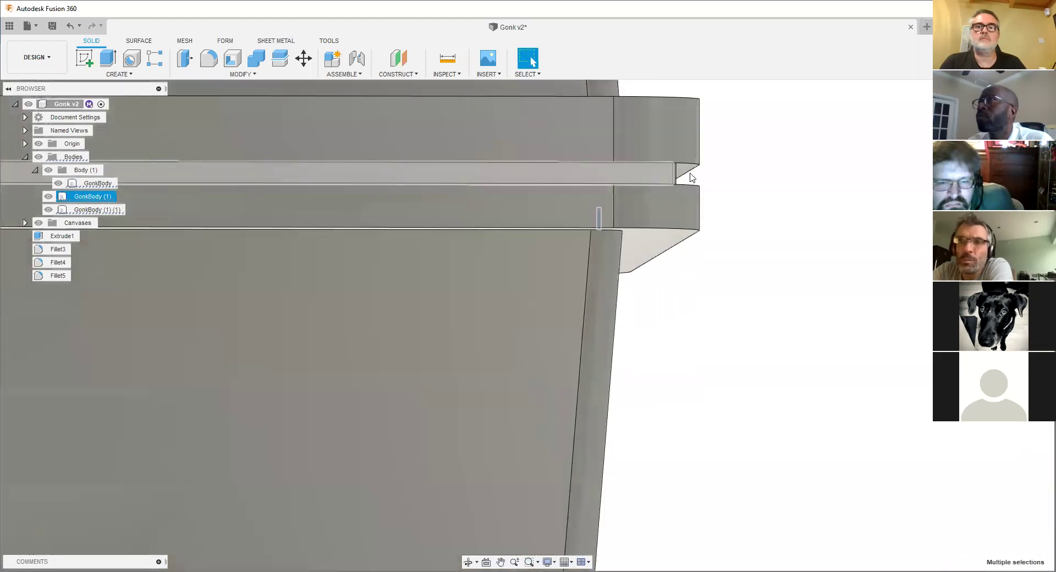
pyautogui.keyDown('shift'); pyautogui.moveTo(645, 185); pyautogui.dragTo(337, 188, button='middle'); pyautogui.keyUp('shift')
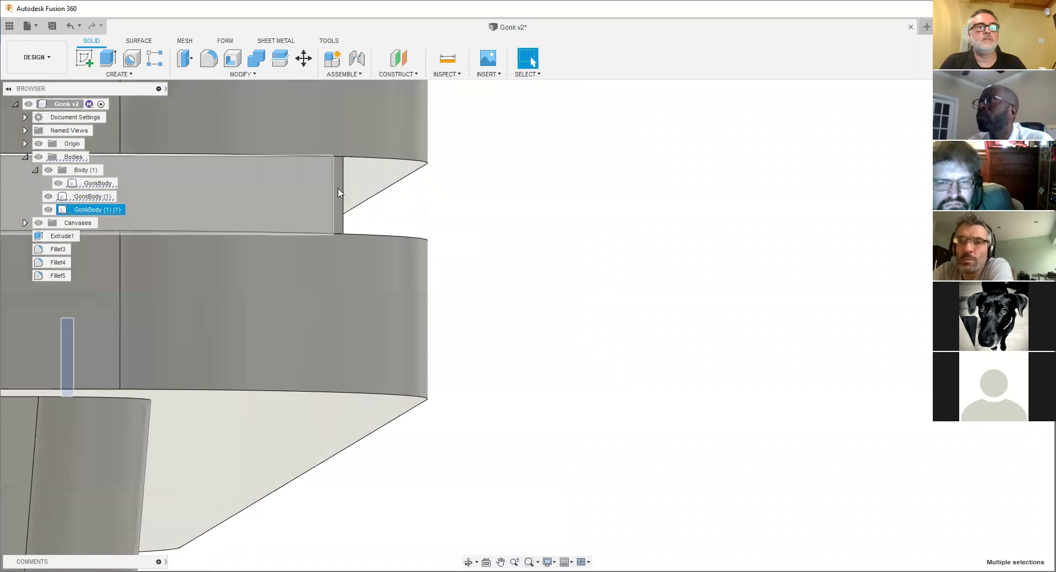
pyautogui.rightClick(340, 193)
pyautogui.click(374, 174)
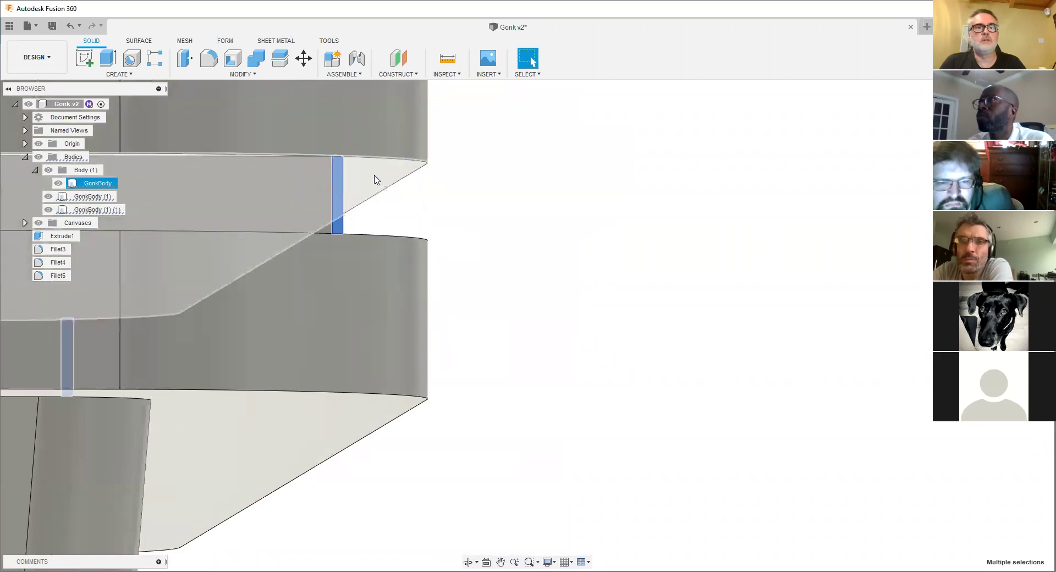
# - Inspect the corners of the middle band and hide the upper body, GonkBody
pyautogui.scroll(-3, 349, 200)
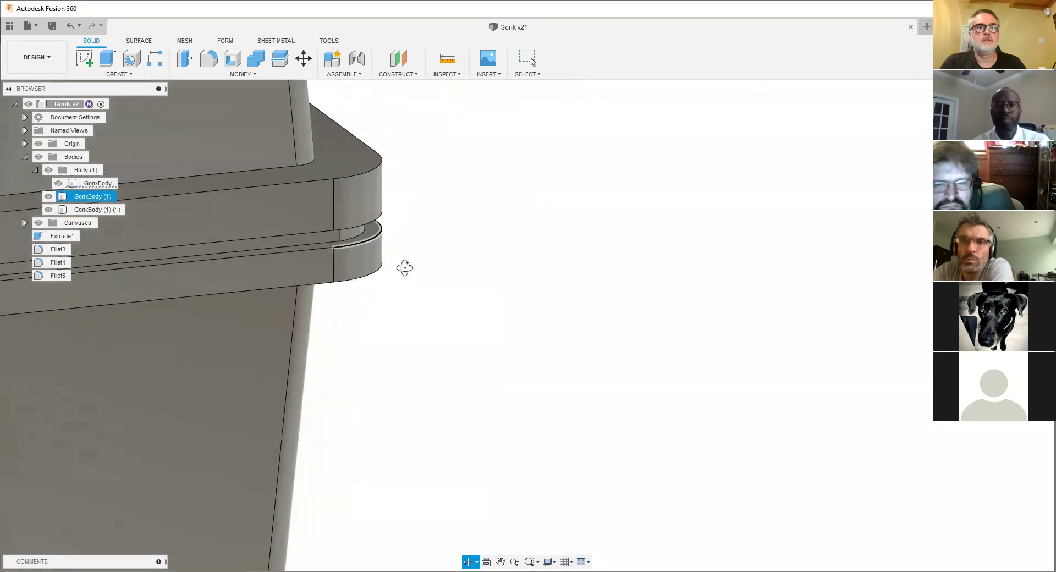
pyautogui.keyDown('shift'); pyautogui.moveTo(405, 266); pyautogui.dragTo(288, 283, button='middle'); pyautogui.keyUp('shift')
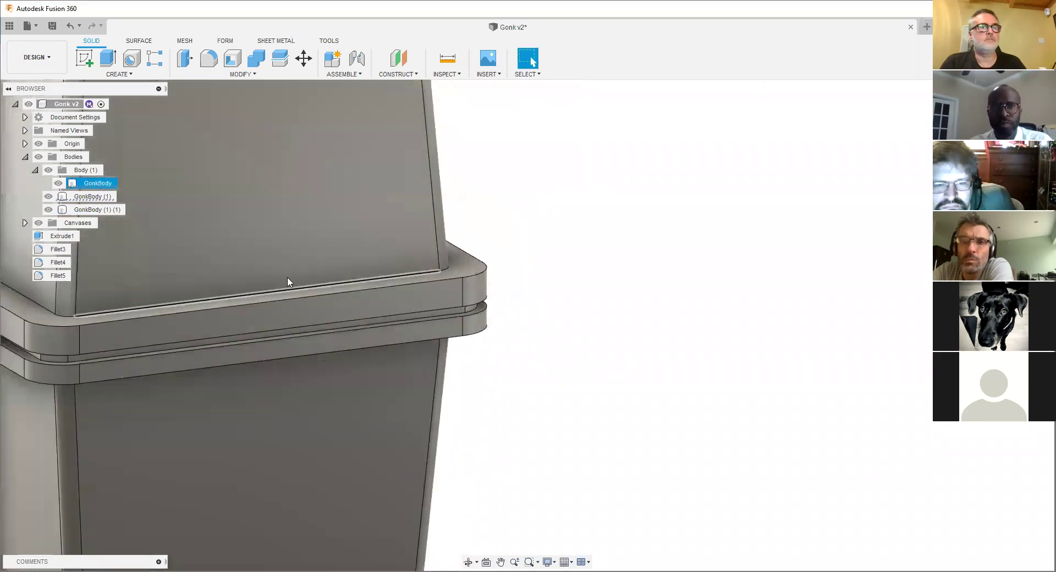
pyautogui.click(77, 185)
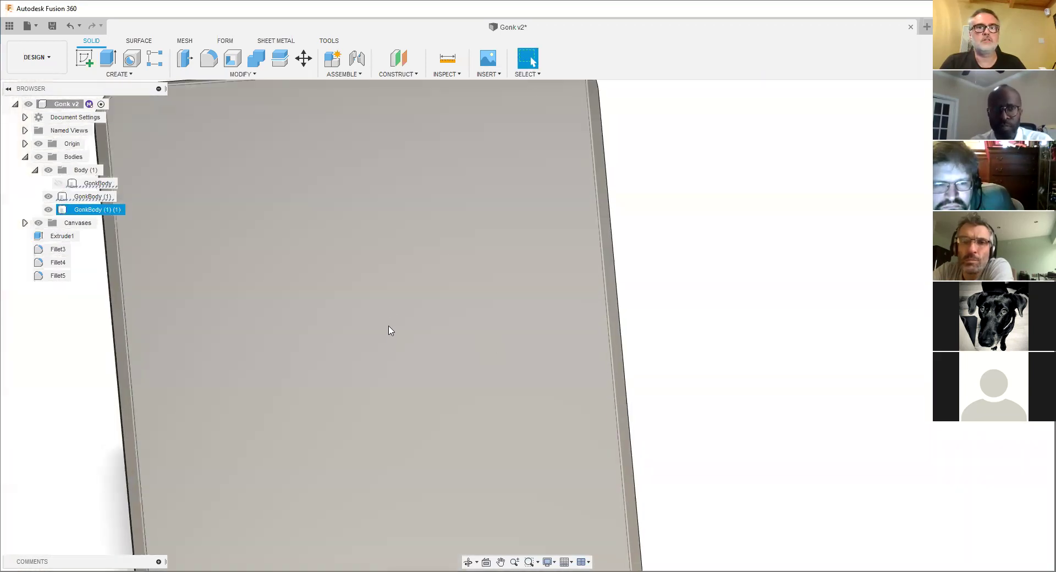
pyautogui.keyDown('shift'); pyautogui.moveTo(387, 298); pyautogui.dragTo(388, 324, button='middle'); pyautogui.keyUp('shift')
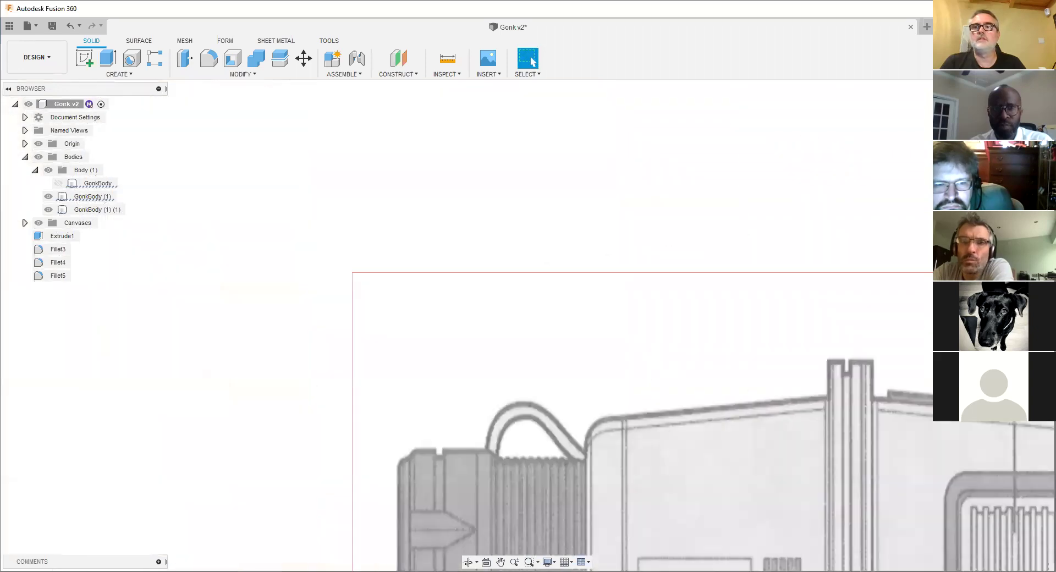
# - Compare the corner outlines of the middle strip and the lower body from below and from the side
pyautogui.moveTo(904, 146); pyautogui.dragTo(840, 146, button='middle')
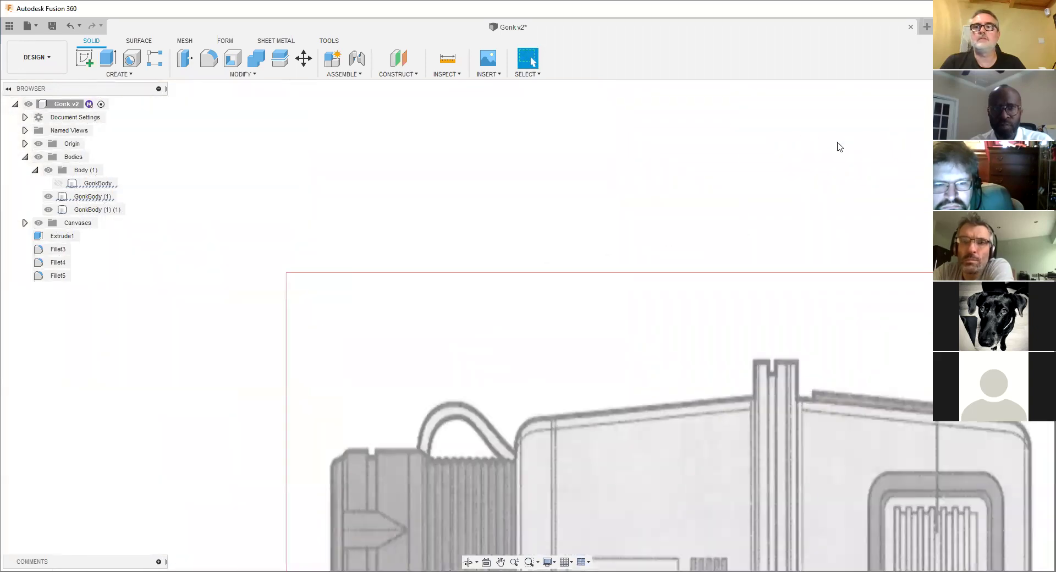
pyautogui.moveTo(327, 355); pyautogui.dragTo(354, 122, button='middle')
pyautogui.scroll(6, 309, 245)
pyautogui.click(417, 278)
pyautogui.scroll(8, 418, 278)
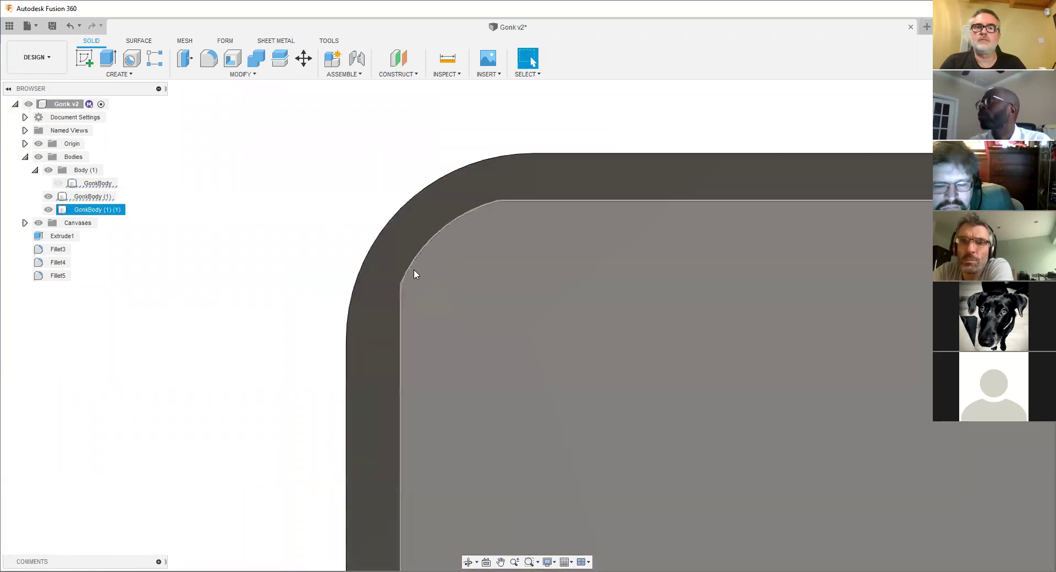
pyautogui.click(176, 359)
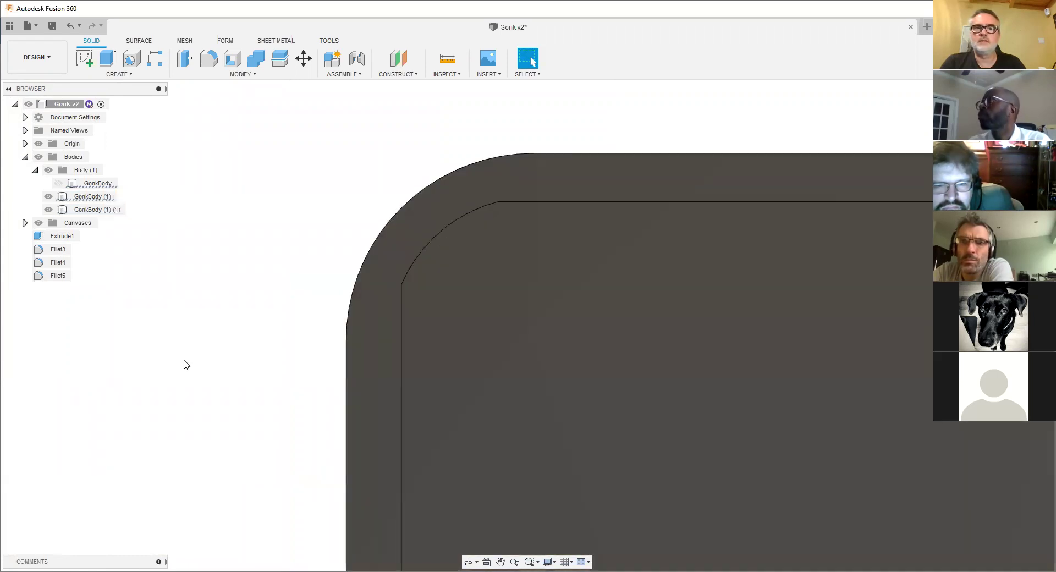
pyautogui.click(449, 207)
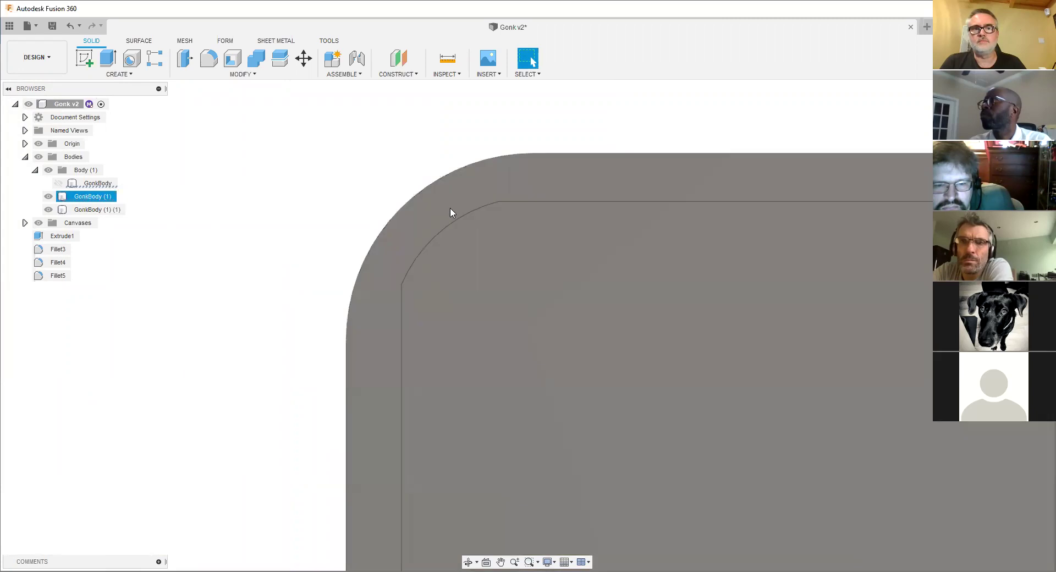
pyautogui.press('Escape')
pyautogui.scroll(-8, 346, 258)
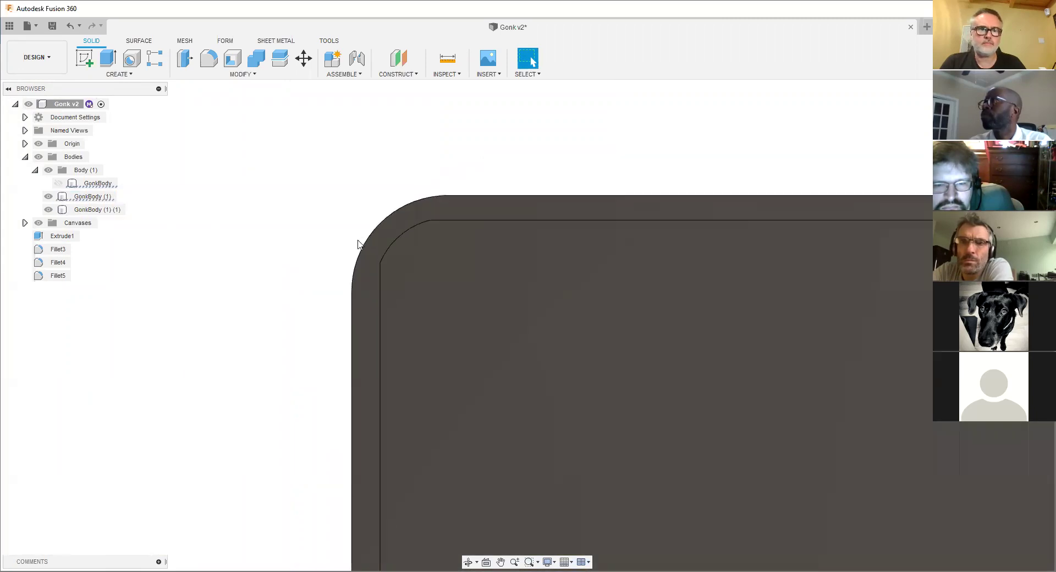
pyautogui.keyDown('shift'); pyautogui.moveTo(338, 269); pyautogui.dragTo(255, 306, button='middle'); pyautogui.keyUp('shift')
pyautogui.scroll(10, 264, 308)
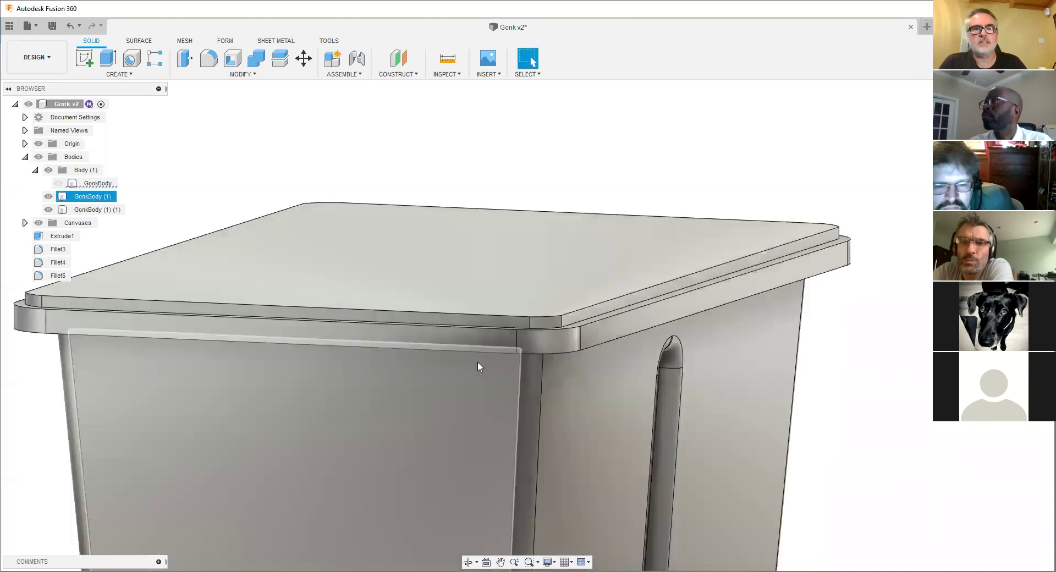
# - Check the radius of the rounded face at one corner of the thin middle strip
pyautogui.click(565, 301)
pyautogui.scroll(-3, 400, 336)
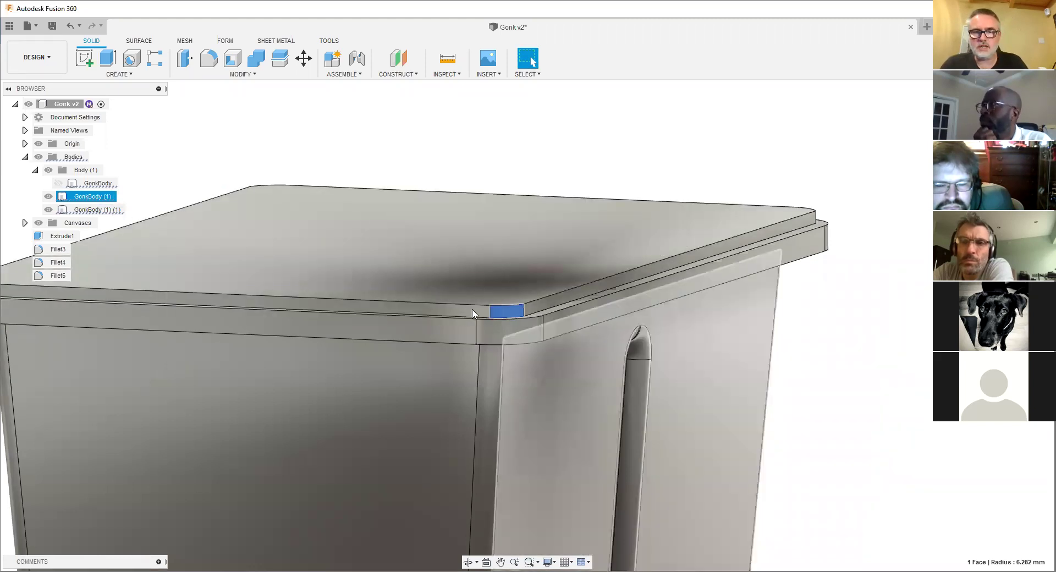
pyautogui.scroll(2, 491, 309)
pyautogui.scroll(4, 491, 309)
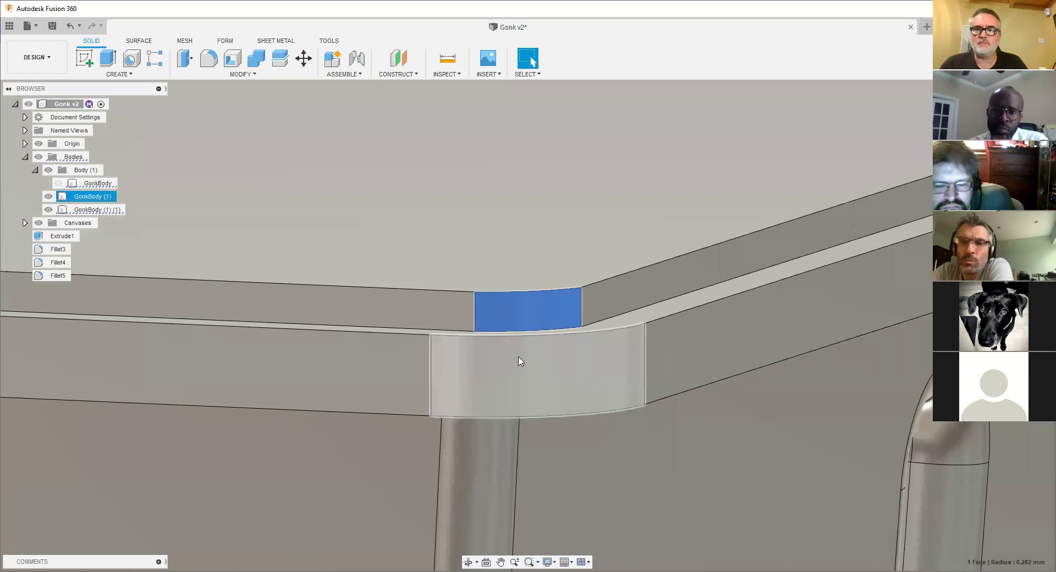
pyautogui.press('Escape')
# - Delete the rounded corner faces of the thin middle strip so that its sides meet at sharp corners
pyautogui.scroll(-1, 451, 371)
pyautogui.scroll(-1, 451, 371)
pyautogui.moveTo(451, 371); pyautogui.dragTo(514, 381, button='middle')
pyautogui.scroll(-2, 511, 380)
pyautogui.keyDown('shift'); pyautogui.moveTo(299, 382); pyautogui.dragTo(694, 503, button='middle'); pyautogui.keyUp('shift')
pyautogui.scroll(3, 544, 370)
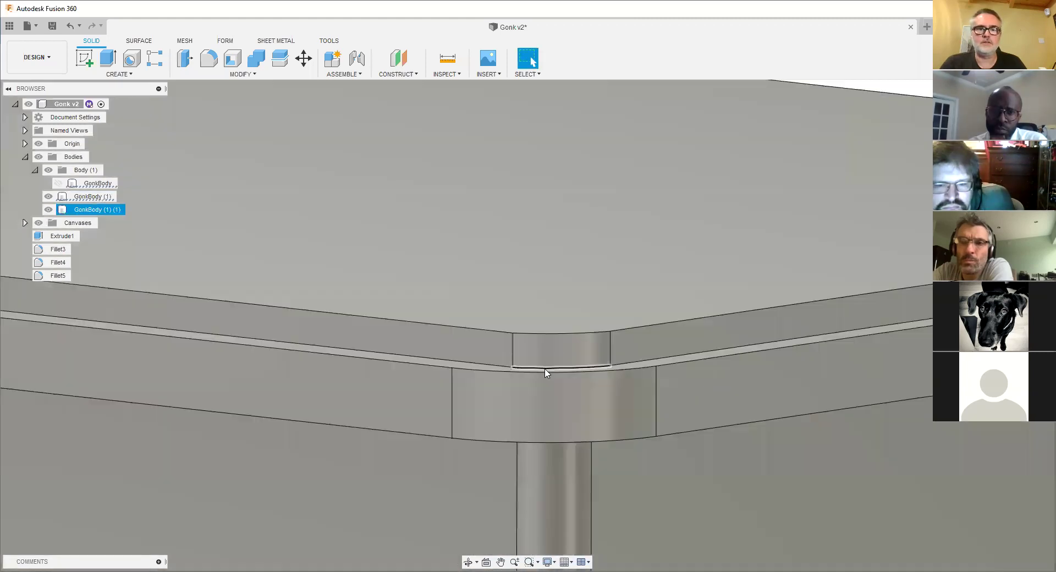
pyautogui.click(550, 363)
pyautogui.scroll(-2, 549, 363)
pyautogui.keyDown('shift'); pyautogui.moveTo(495, 361); pyautogui.dragTo(631, 378, button='middle'); pyautogui.keyUp('shift')
pyautogui.scroll(5, 439, 385)
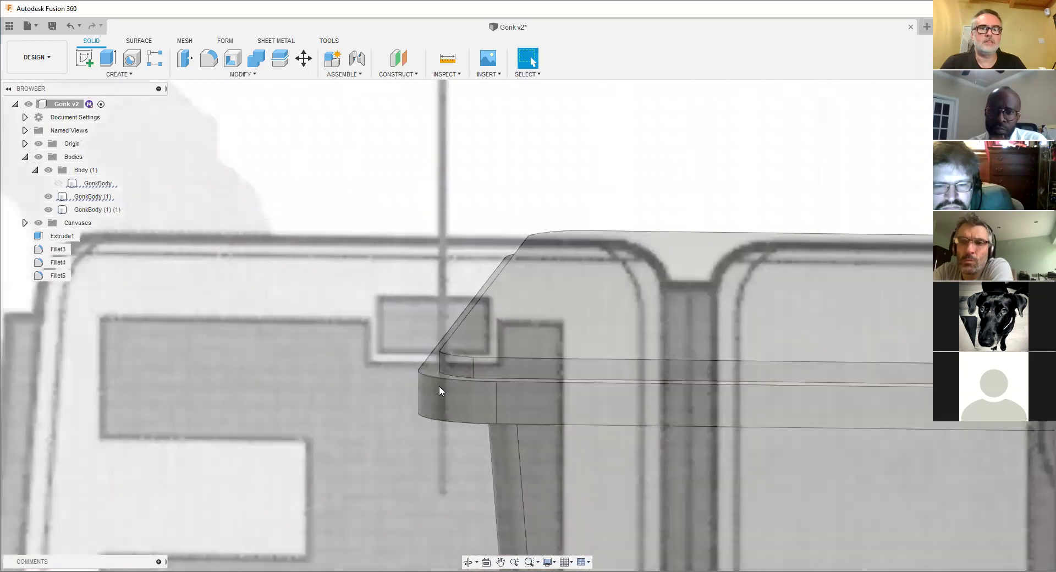
pyautogui.click(490, 345)
pyautogui.keyDown('shift'); pyautogui.moveTo(490, 345); pyautogui.dragTo(448, 348, button='middle'); pyautogui.keyUp('shift')
pyautogui.scroll(-6, 449, 349)
pyautogui.moveTo(283, 354); pyautogui.dragTo(868, 241, button='middle')
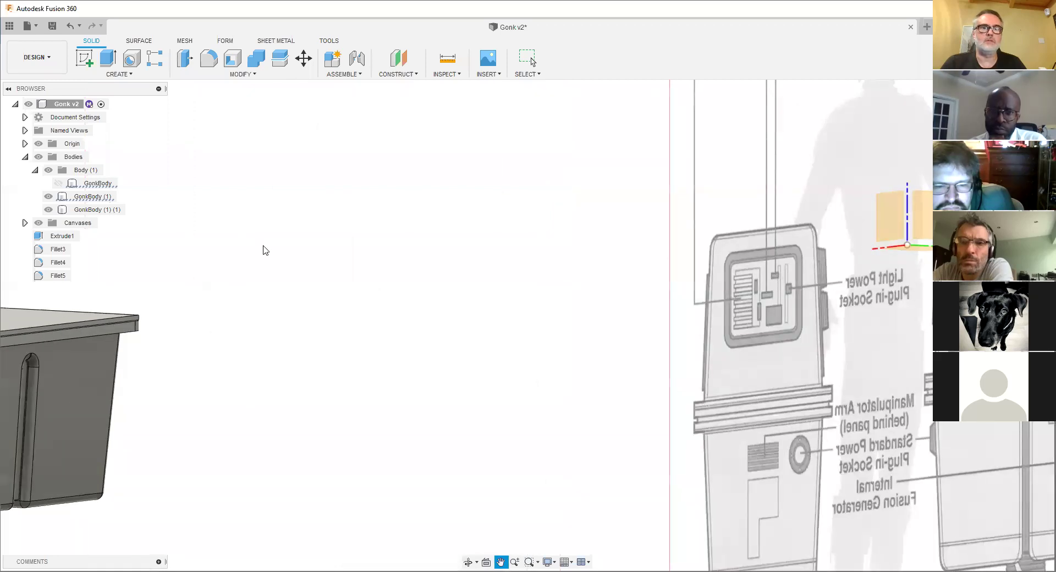
pyautogui.scroll(7, 348, 334)
pyautogui.scroll(-2, 376, 333)
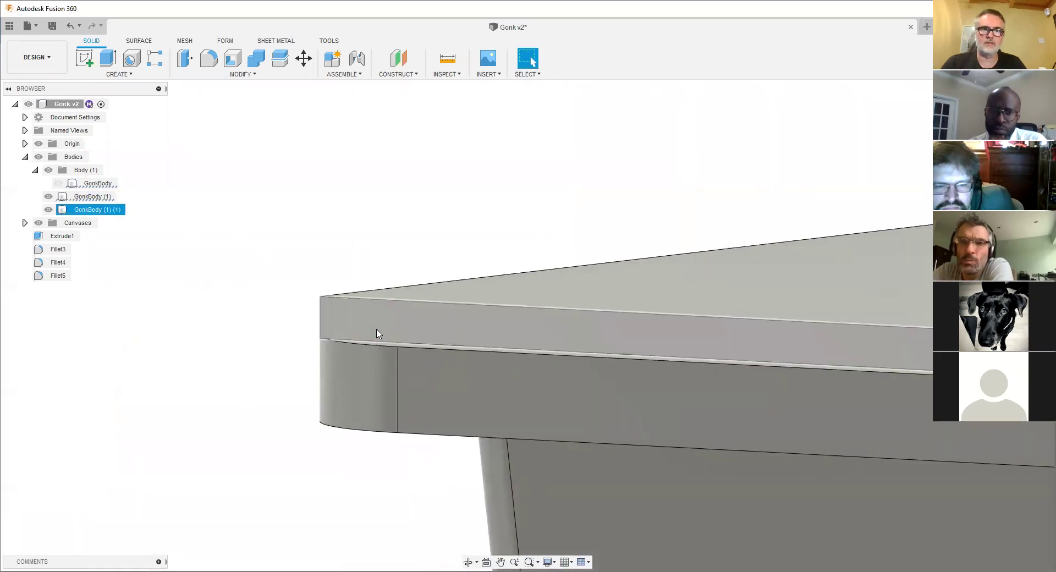
# - Fillet the four sharp vertical corner edges of the thin middle strip with a 6.57 mm radius
pyautogui.click(335, 320)
pyautogui.scroll(-3, 334, 320)
pyautogui.moveTo(825, 357); pyautogui.dragTo(278, 322, button='middle')
pyautogui.scroll(3, 440, 321)
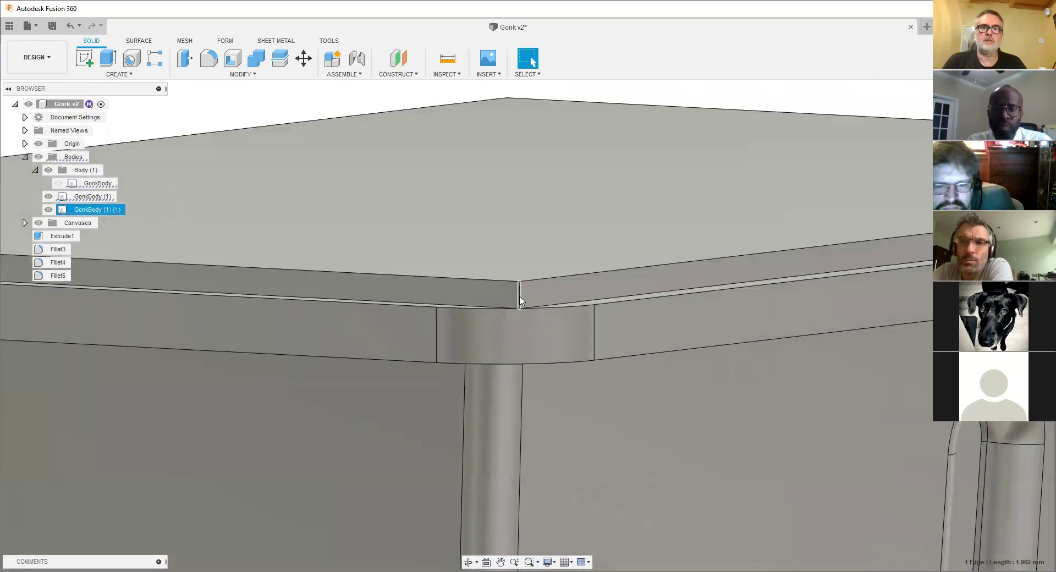
pyautogui.keyDown('ctrl'); pyautogui.click(520, 300); pyautogui.keyUp('ctrl')
pyautogui.scroll(-3, 519, 299)
pyautogui.moveTo(982, 310); pyautogui.dragTo(589, 310, button='middle')
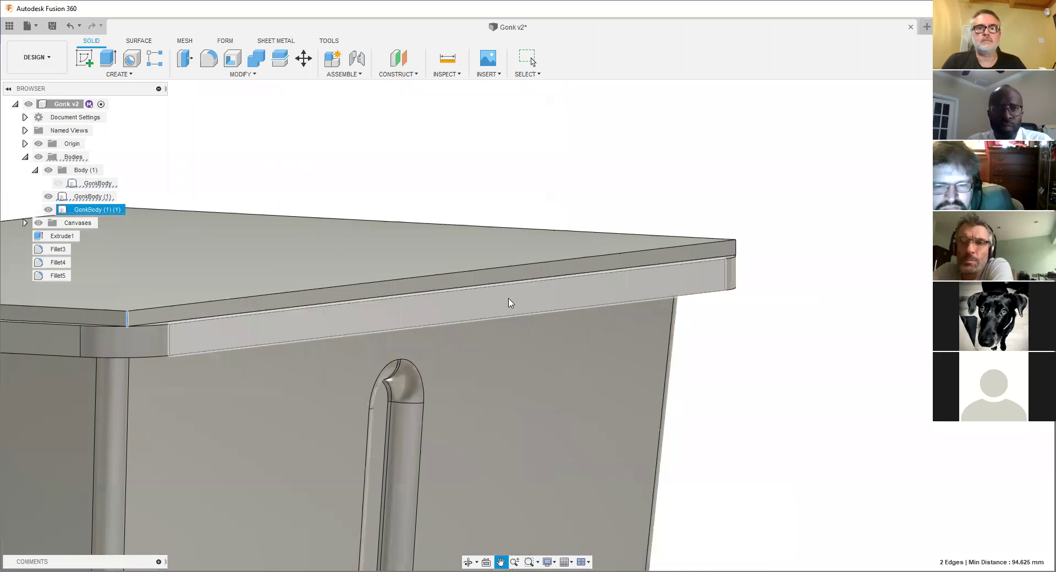
pyautogui.scroll(5, 578, 277)
pyautogui.keyDown('ctrl'); pyautogui.click(575, 277); pyautogui.keyUp('ctrl')
pyautogui.scroll(-5, 575, 276)
pyautogui.keyDown('shift'); pyautogui.moveTo(575, 276); pyautogui.dragTo(396, 272, button='middle'); pyautogui.keyUp('shift')
pyautogui.moveTo(758, 288); pyautogui.dragTo(285, 314, button='middle')
pyautogui.moveTo(528, 315); pyautogui.dragTo(401, 314, button='middle')
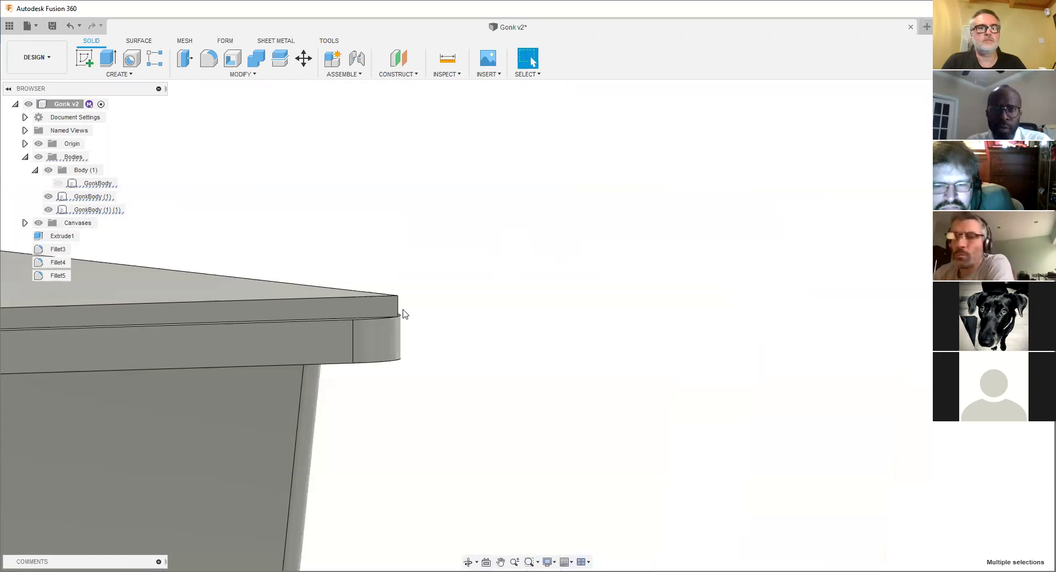
pyautogui.scroll(2, 396, 312)
pyautogui.rightClick(396, 307)
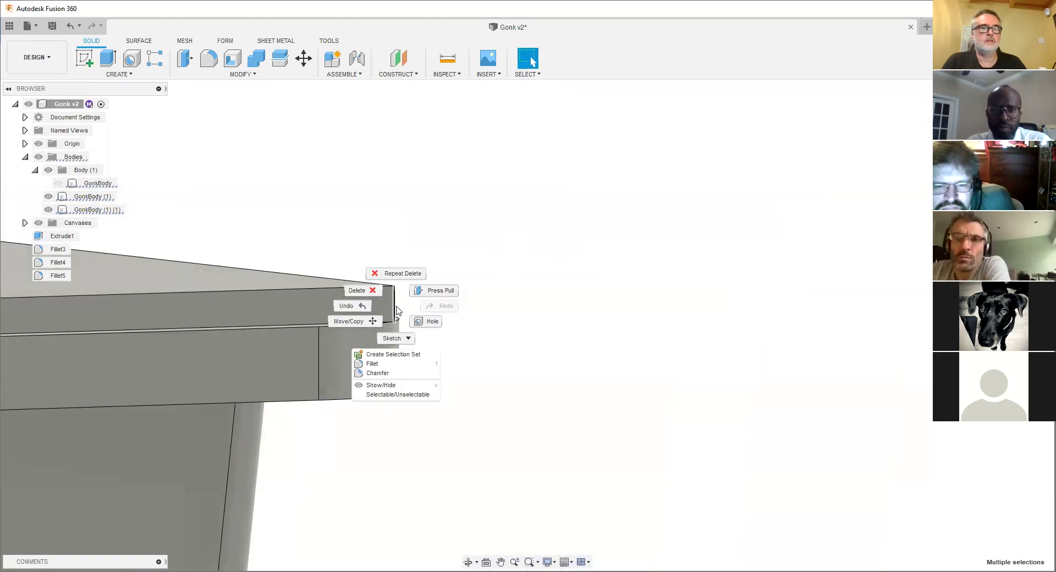
pyautogui.click(386, 369)
pyautogui.keyDown('shift'); pyautogui.moveTo(383, 329); pyautogui.dragTo(398, 407, button='middle'); pyautogui.keyUp('shift')
pyautogui.press('f')
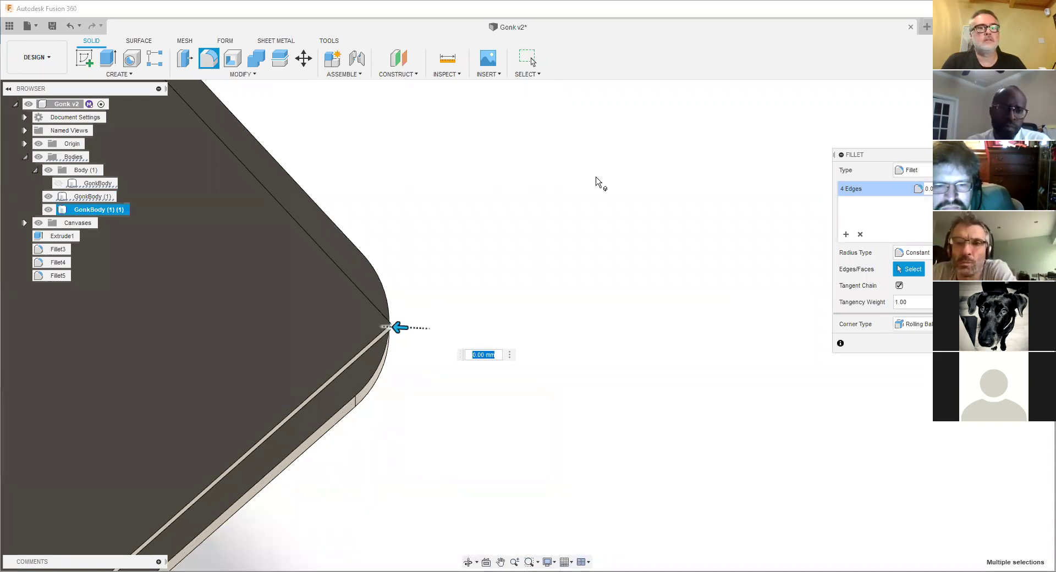
pyautogui.moveTo(270, 385); pyautogui.dragTo(319, 205, button='middle')
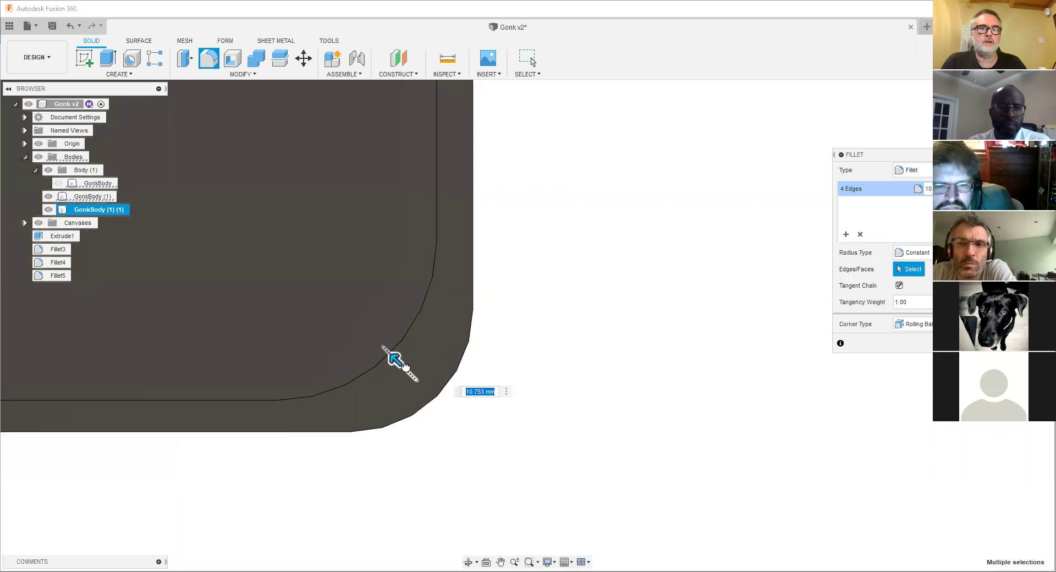
pyautogui.moveTo(480, 297); pyautogui.dragTo(421, 378)
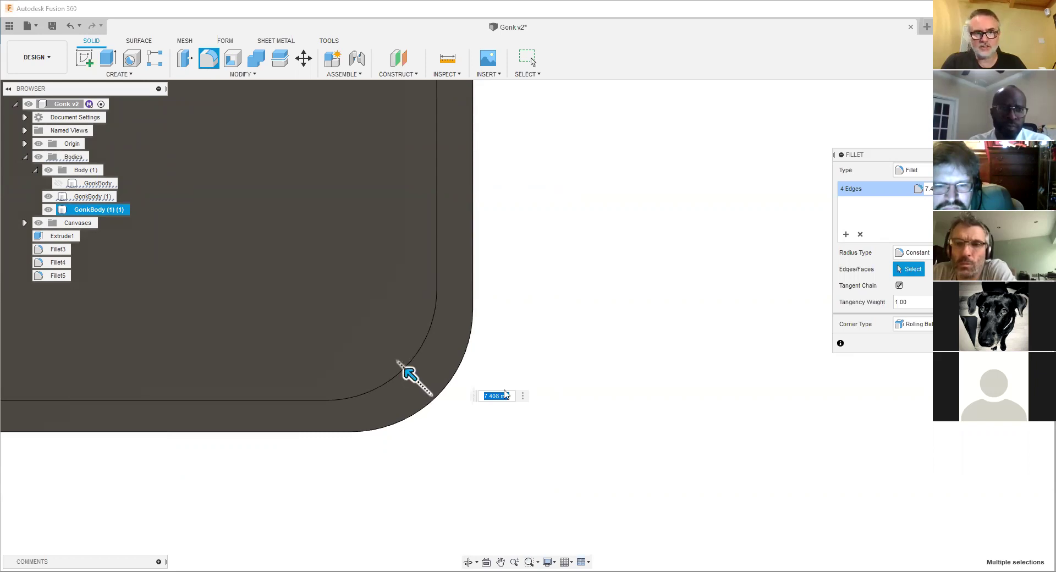
pyautogui.scroll(5, 505, 394)
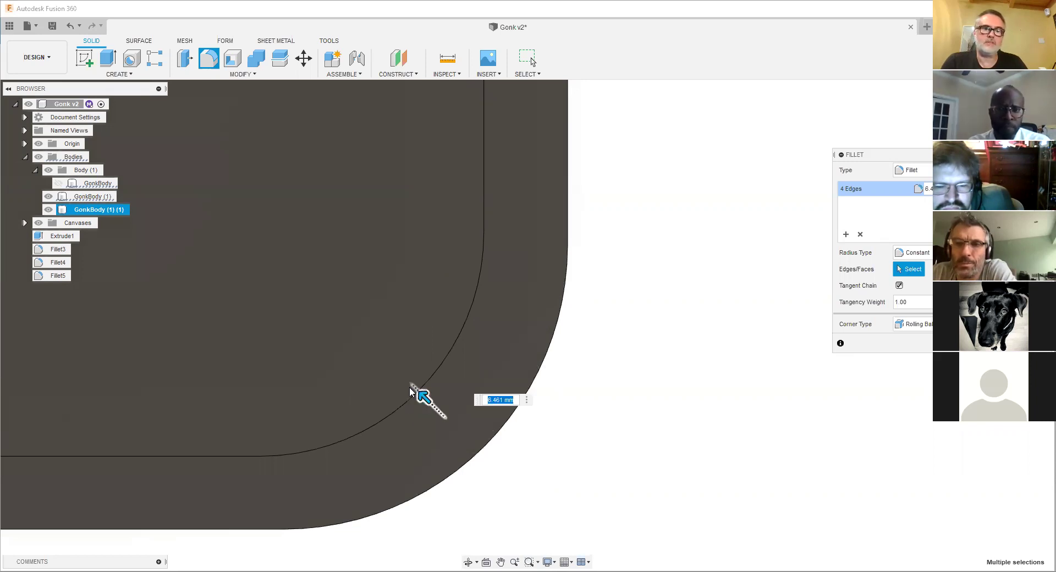
pyautogui.scroll(-1, 414, 388)
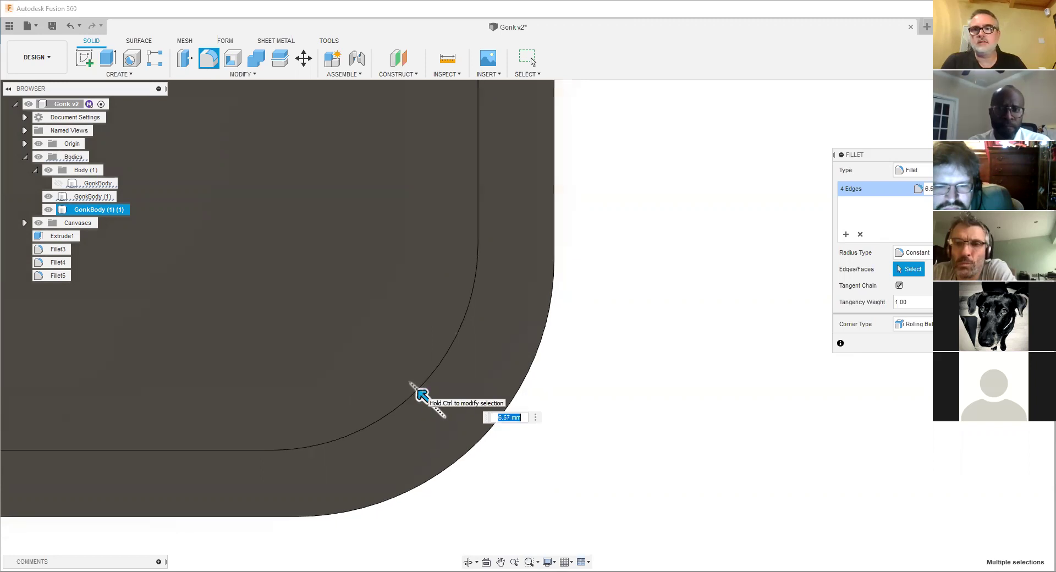
pyautogui.press('Return')
# - Show the upper body, GonkBody, again and inspect the rounded strip between the two band halves
pyautogui.scroll(-10, 461, 347)
pyautogui.moveTo(460, 349); pyautogui.dragTo(223, 280, button='middle')
pyautogui.scroll(-3, 459, 423)
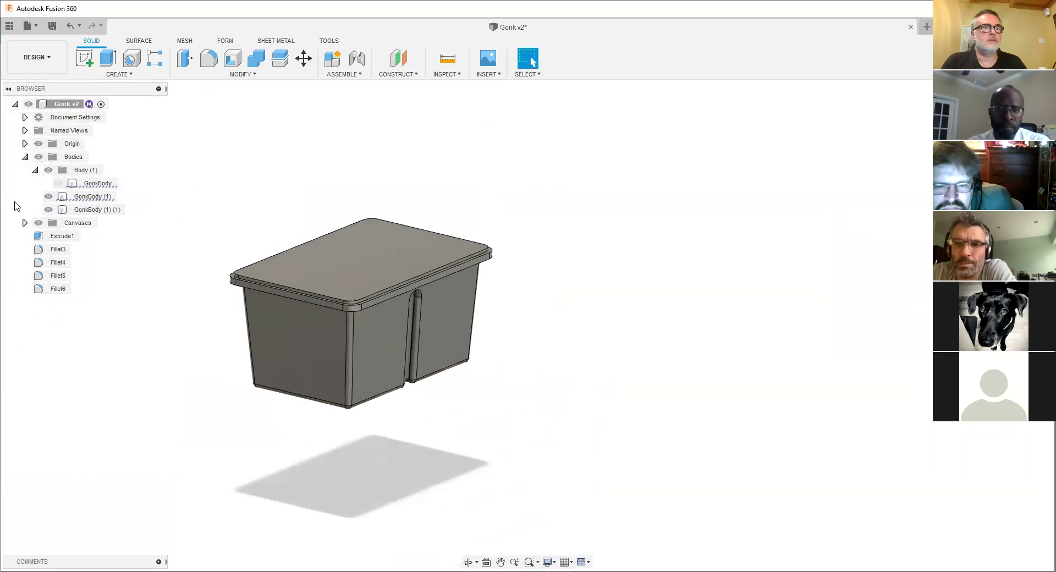
pyautogui.click(68, 183)
pyautogui.press('v')
pyautogui.scroll(5, 302, 303)
pyautogui.scroll(4, 404, 309)
pyautogui.keyDown('shift'); pyautogui.moveTo(404, 309); pyautogui.dragTo(358, 278, button='middle'); pyautogui.keyUp('shift')
pyautogui.scroll(-3, 358, 278)
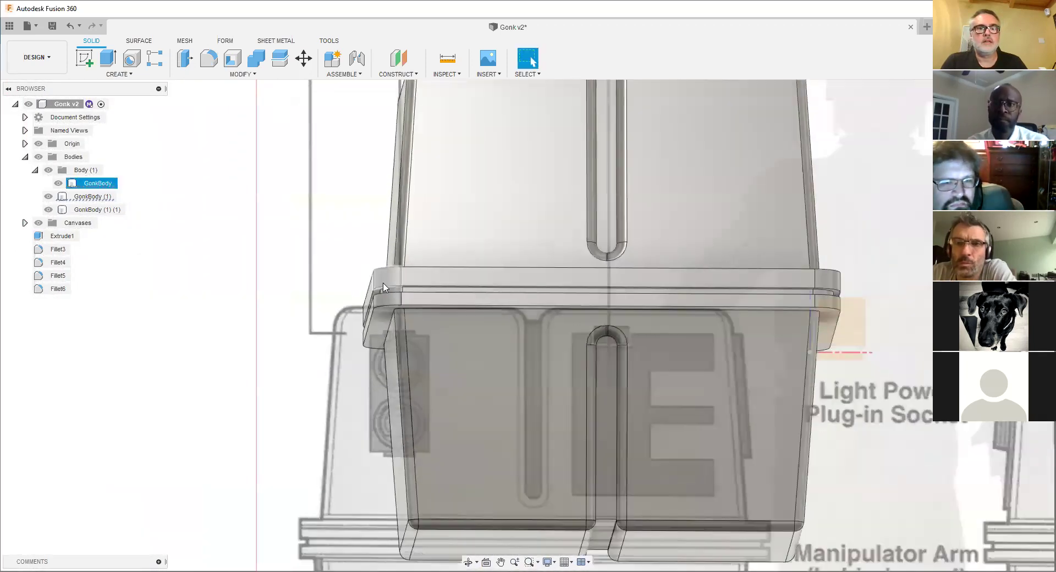
pyautogui.scroll(2, 362, 279)
pyautogui.scroll(4, 304, 238)
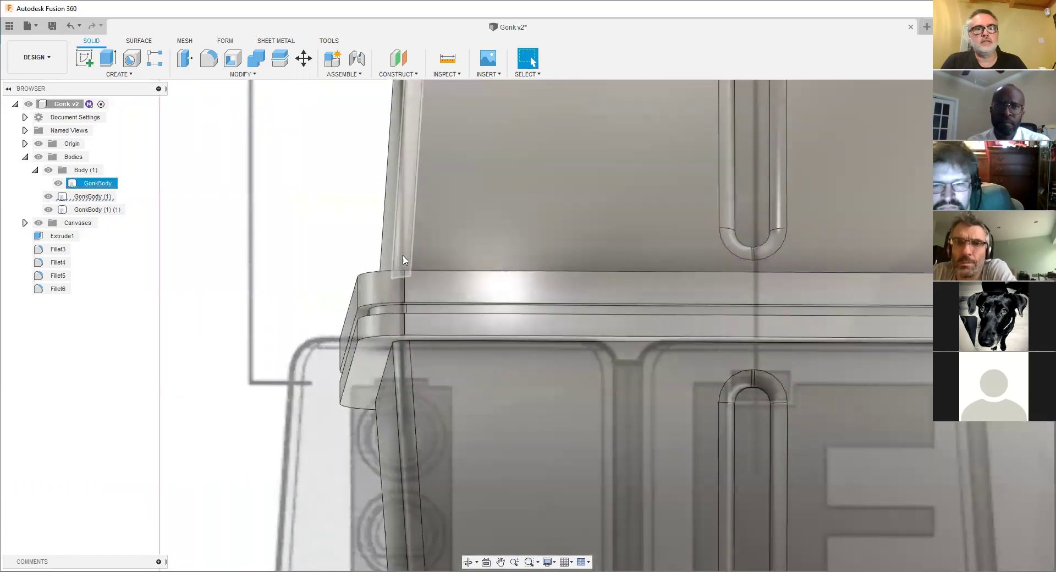
# - Undo the strip's corner rework, the visibility changes and both body splits, back to a single GonkBody
pyautogui.click(70, 29)
pyautogui.click(69, 28)
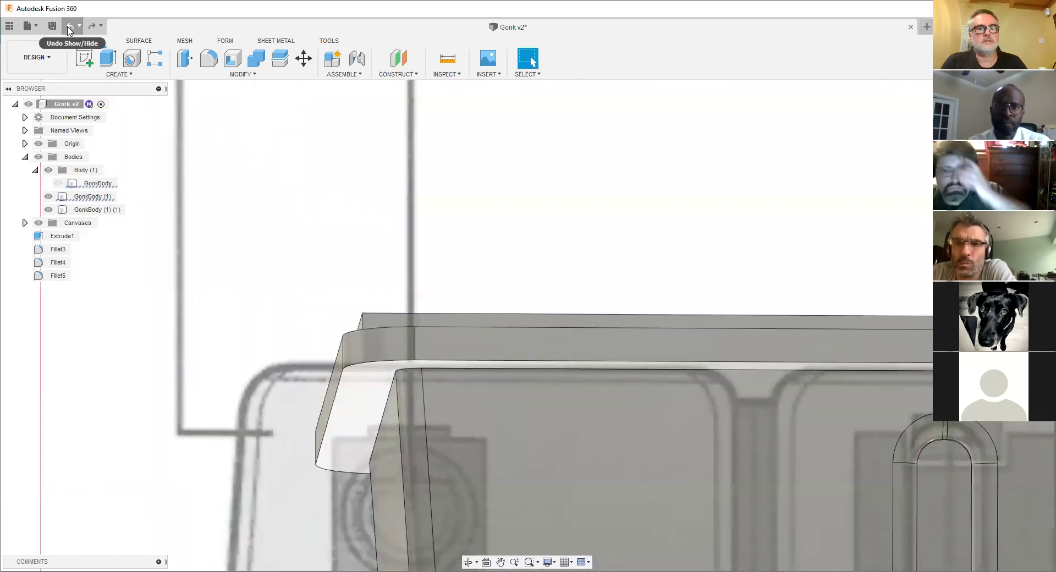
pyautogui.click(69, 28)
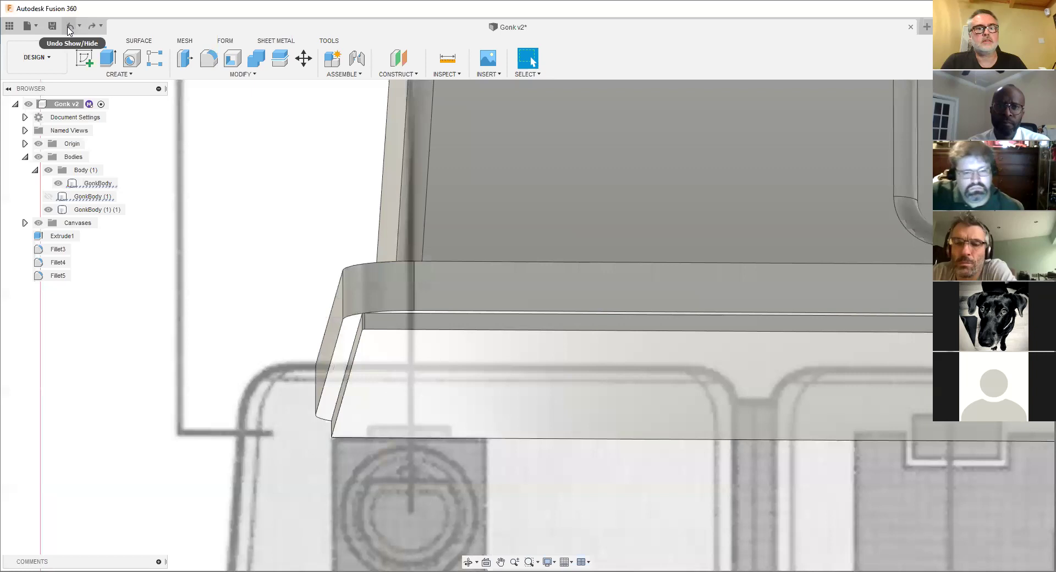
pyautogui.click(69, 28)
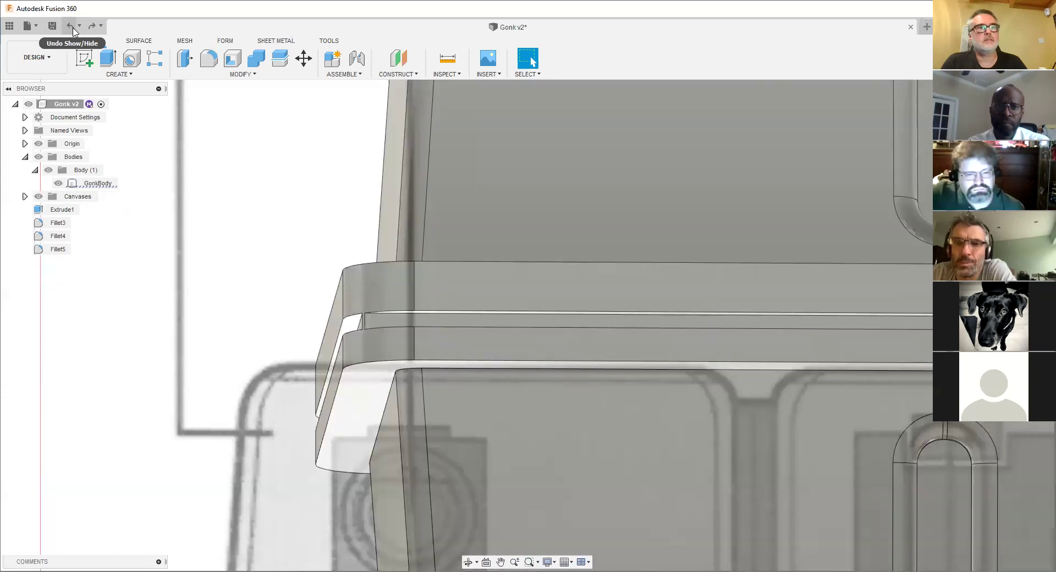
pyautogui.scroll(4, 376, 313)
pyautogui.scroll(5, 337, 285)
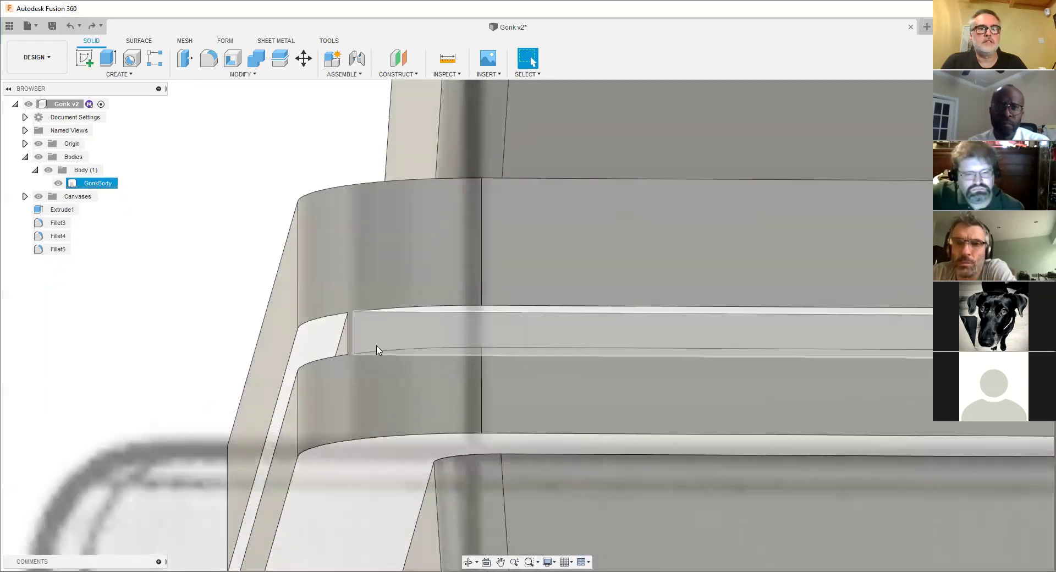
pyautogui.rightClick(334, 266)
pyautogui.click(370, 246)
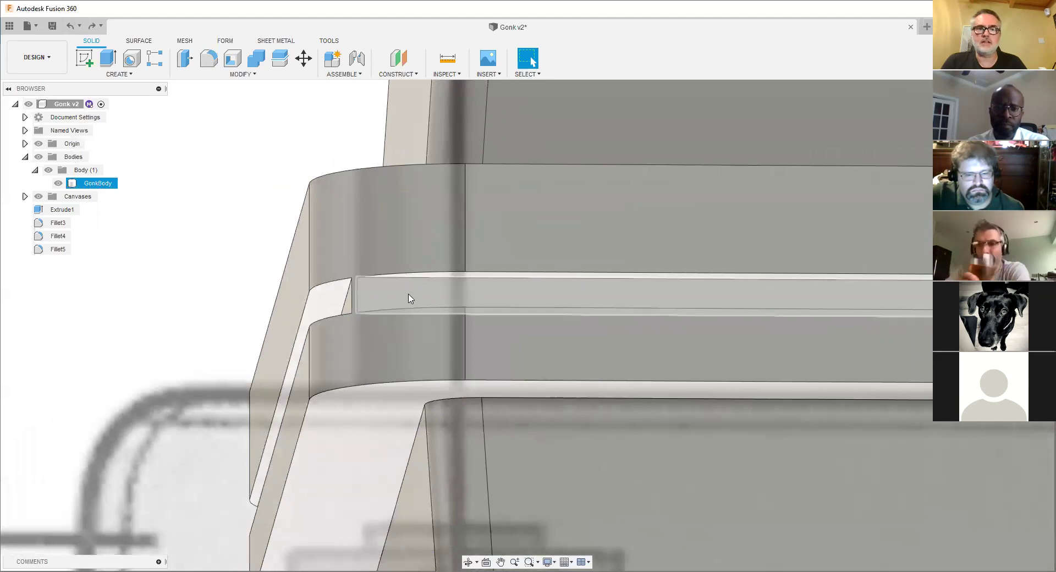
# - Split GonkBody in one operation, using the groove's upper and lower faces together as extended splitting tools
pyautogui.scroll(-4, 407, 297)
pyautogui.scroll(-3, 370, 276)
pyautogui.keyDown('shift'); pyautogui.moveTo(370, 276); pyautogui.dragTo(333, 258, button='middle'); pyautogui.keyUp('shift')
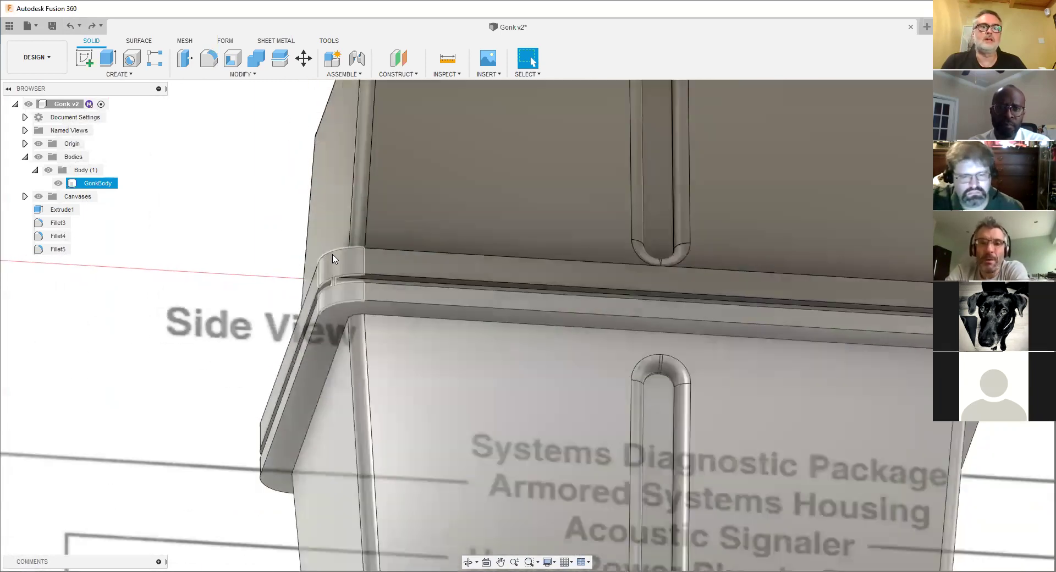
pyautogui.click(240, 75)
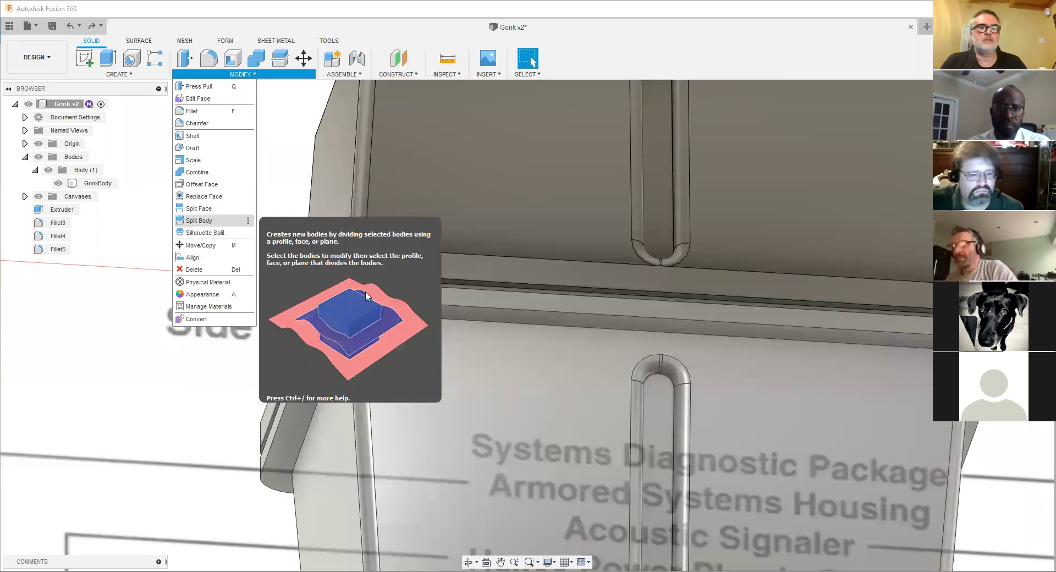
pyautogui.click(198, 220)
pyautogui.click(366, 292)
pyautogui.scroll(5, 365, 292)
pyautogui.click(350, 301)
pyautogui.keyDown('shift'); pyautogui.moveTo(351, 301); pyautogui.dragTo(320, 328, button='middle'); pyautogui.keyUp('shift')
pyautogui.scroll(2, 324, 325)
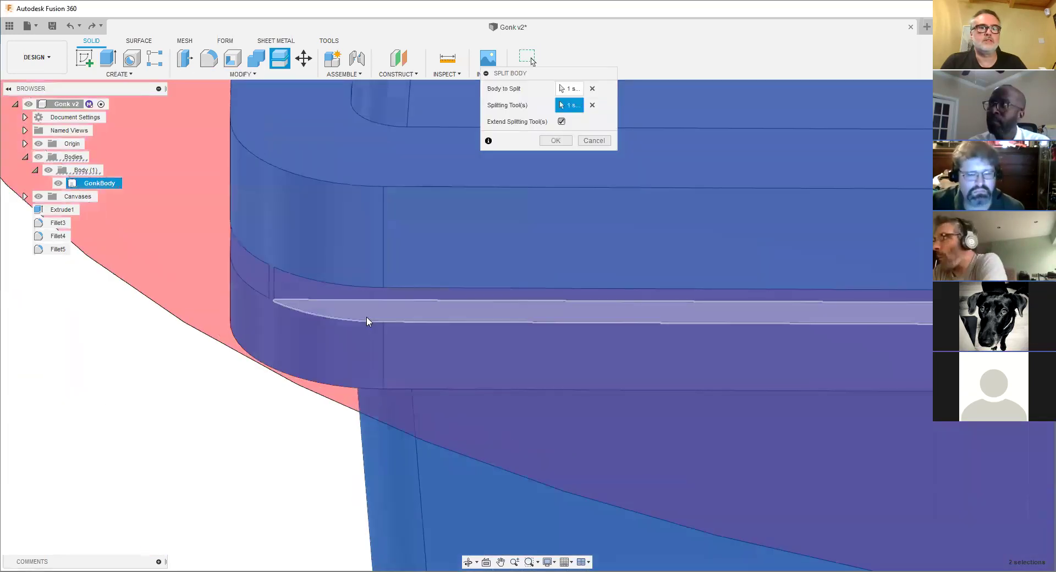
pyautogui.click(367, 317)
pyautogui.scroll(-3, 367, 317)
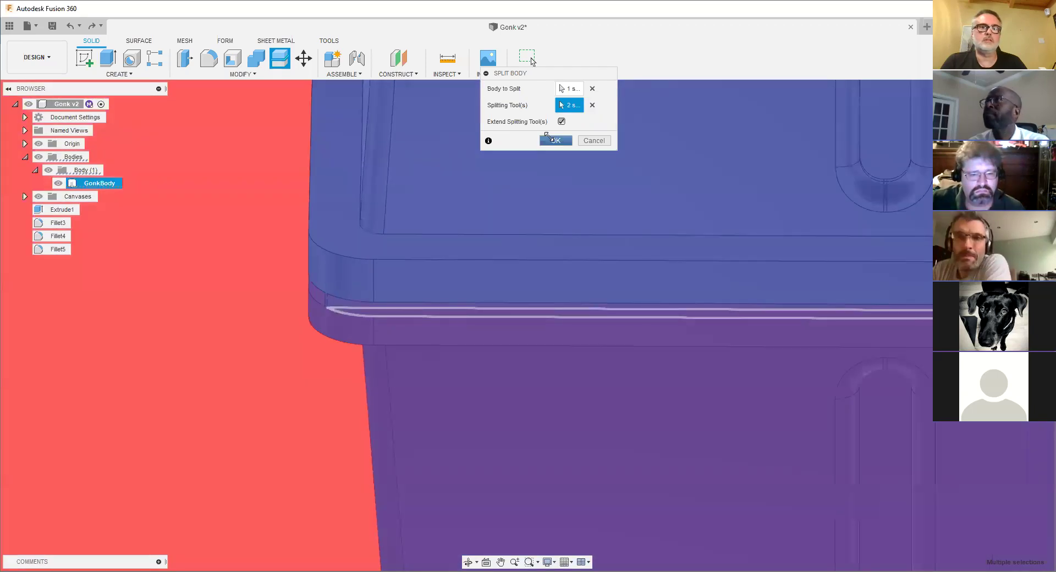
pyautogui.click(554, 140)
# - Delete the narrow sliver faces at the corners of the thin middle strip
pyautogui.scroll(5, 321, 273)
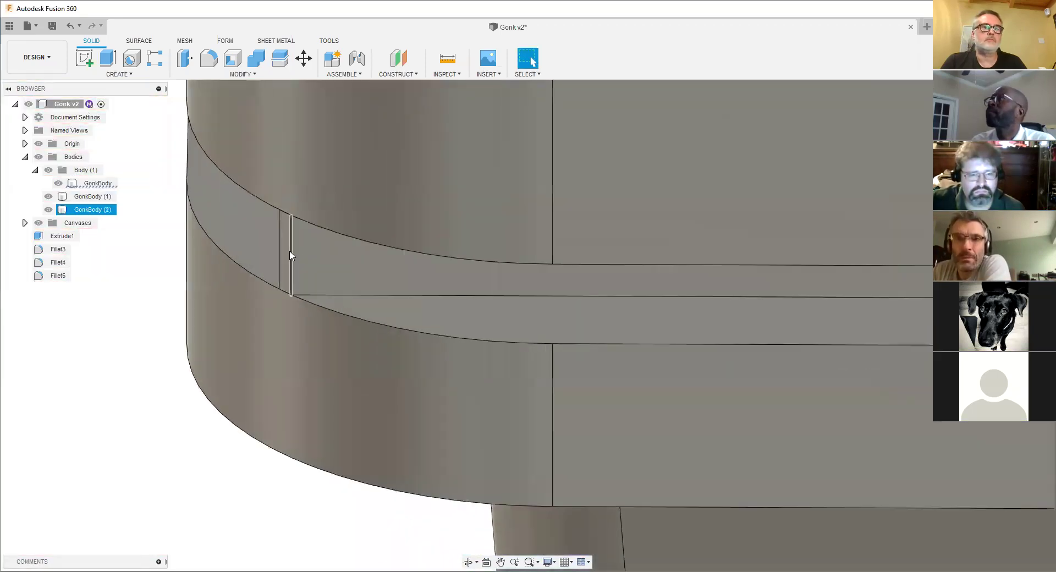
pyautogui.click(284, 253)
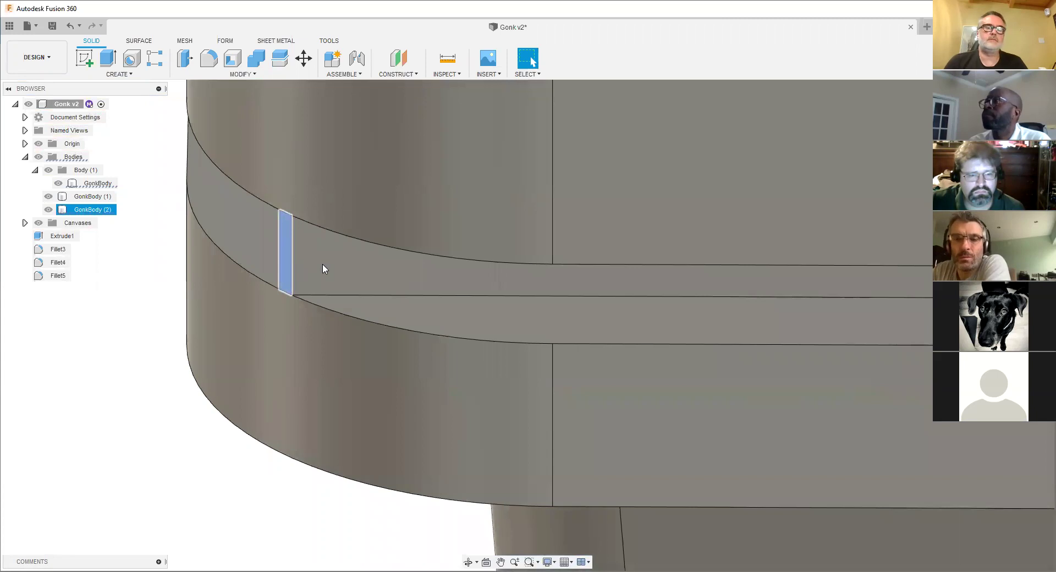
pyautogui.scroll(-8, 325, 290)
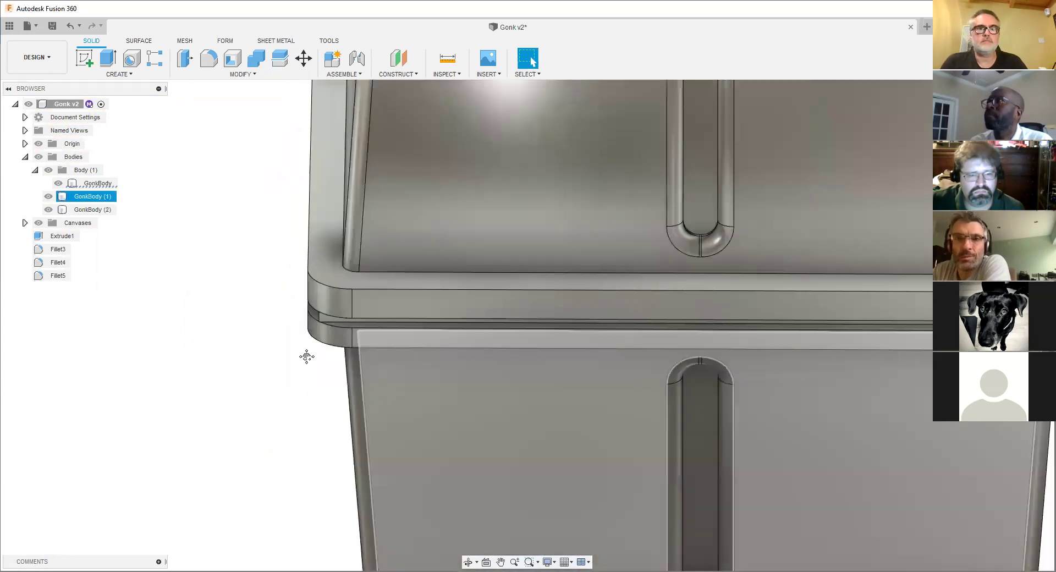
pyautogui.keyDown('shift'); pyautogui.moveTo(307, 358); pyautogui.dragTo(535, 353, button='middle'); pyautogui.keyUp('shift')
pyautogui.scroll(3, 535, 353)
pyautogui.keyDown('shift'); pyautogui.moveTo(509, 304); pyautogui.dragTo(339, 313, button='middle'); pyautogui.keyUp('shift')
pyautogui.scroll(7, 488, 356)
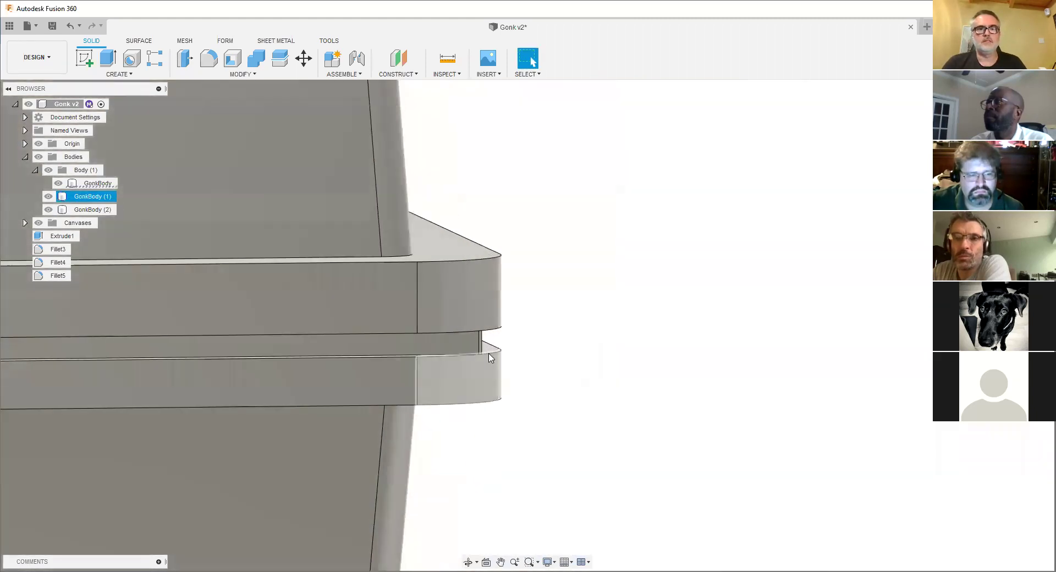
pyautogui.scroll(2, 477, 345)
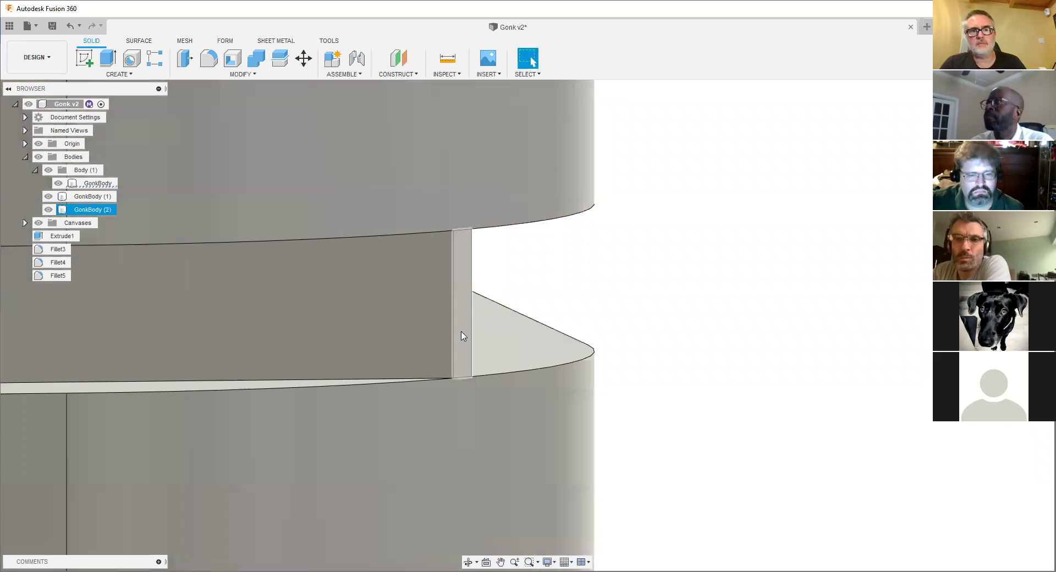
pyautogui.scroll(-8, 463, 336)
pyautogui.moveTo(464, 336)
pyautogui.mouseDown(button='middle')
pyautogui.moveTo(439, 378)
pyautogui.moveTo(365, 351)
pyautogui.moveTo(74, 404)
pyautogui.moveTo(57, 397)
pyautogui.mouseUp(button='middle')
pyautogui.scroll(-3, 101, 330)
pyautogui.keyDown('shift'); pyautogui.moveTo(573, 389); pyautogui.dragTo(537, 384, button='middle'); pyautogui.keyUp('shift')
pyautogui.scroll(-4, 537, 385)
pyautogui.scroll(-4, 391, 410)
pyautogui.moveTo(391, 409)
pyautogui.mouseDown(button='middle')
pyautogui.moveTo(380, 400)
pyautogui.moveTo(369, 316)
pyautogui.mouseUp(button='middle')
pyautogui.scroll(-3, 370, 311)
pyautogui.moveTo(888, 266)
pyautogui.mouseDown(button='middle')
pyautogui.moveTo(762, 267)
pyautogui.moveTo(322, 306)
pyautogui.mouseUp(button='middle')
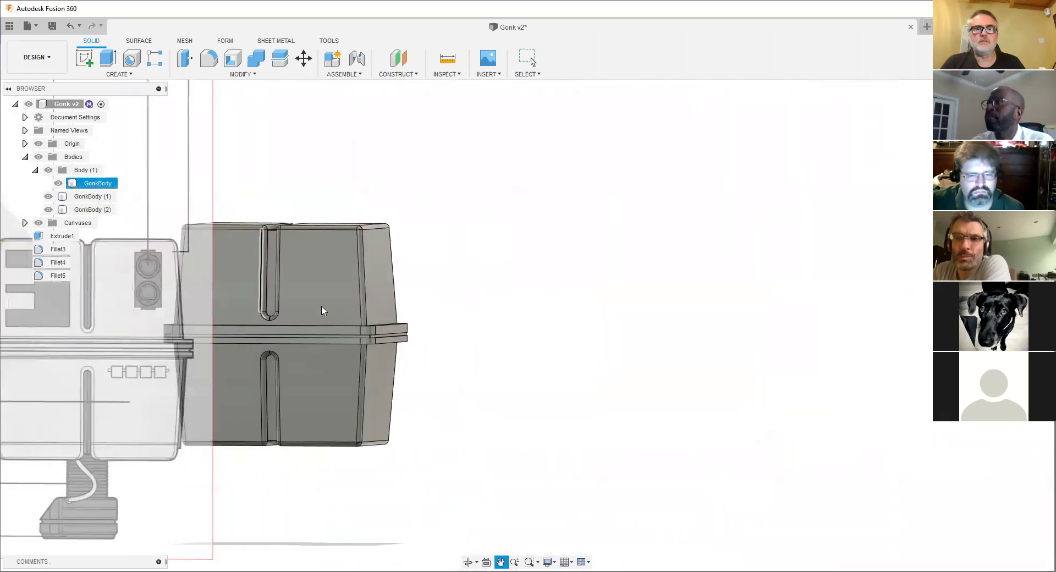
# - Fillet the middle strip's four sharp vertical corner edges, sizing the radius by eye to follow the band's rounded corners
pyautogui.scroll(14, 379, 325)
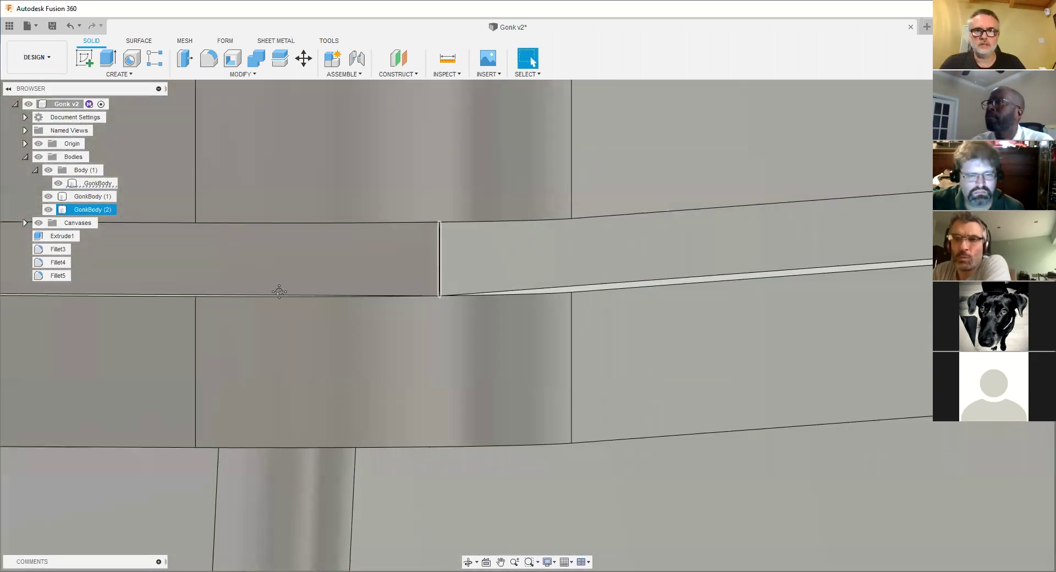
pyautogui.click(440, 264)
pyautogui.moveTo(279, 291); pyautogui.dragTo(133, 317, button='middle')
pyautogui.scroll(-3, 132, 317)
pyautogui.keyDown('ctrl'); pyautogui.click(640, 282); pyautogui.keyUp('ctrl')
pyautogui.scroll(-4, 193, 330)
pyautogui.moveTo(193, 330); pyautogui.dragTo(770, 339, button='middle')
pyautogui.moveTo(138, 341); pyautogui.dragTo(674, 339, button='middle')
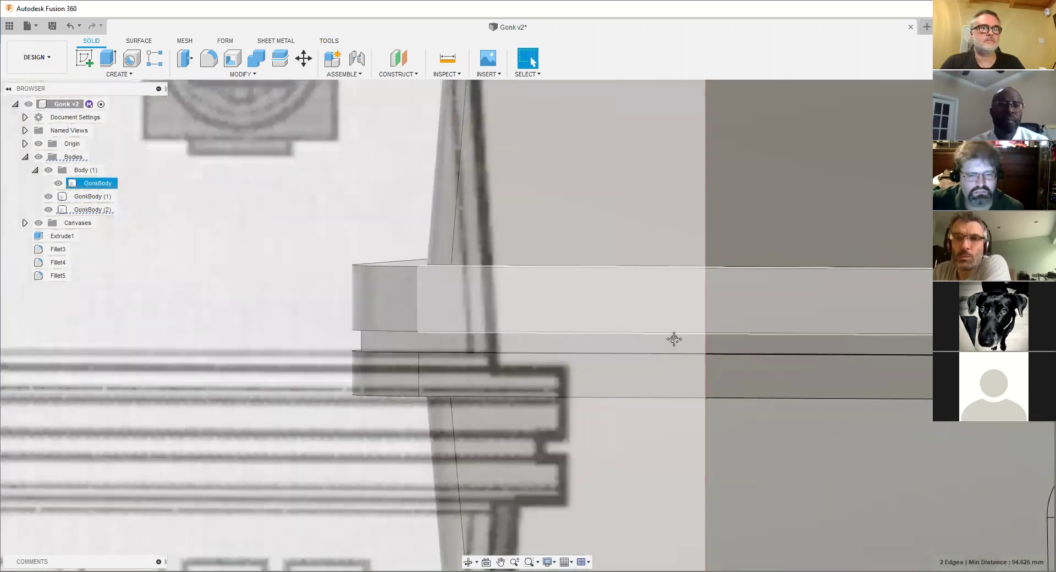
pyautogui.scroll(2, 358, 345)
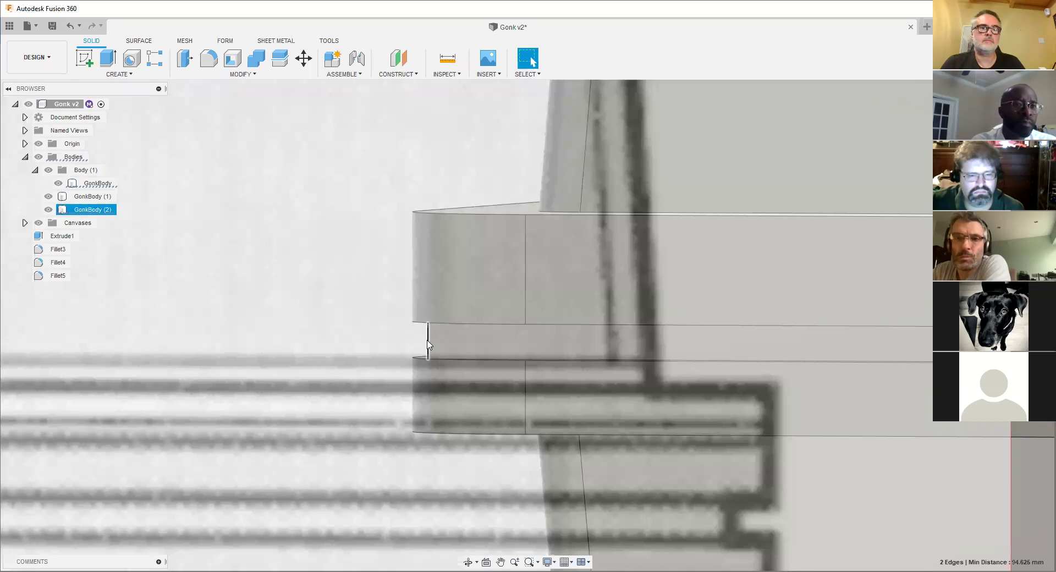
pyautogui.scroll(-10, 427, 345)
pyautogui.moveTo(275, 374); pyautogui.dragTo(527, 412, button='middle')
pyautogui.moveTo(249, 430); pyautogui.dragTo(449, 443, button='middle')
pyautogui.moveTo(120, 351); pyautogui.dragTo(260, 378, button='middle')
pyautogui.scroll(3, 260, 378)
pyautogui.scroll(3, 281, 382)
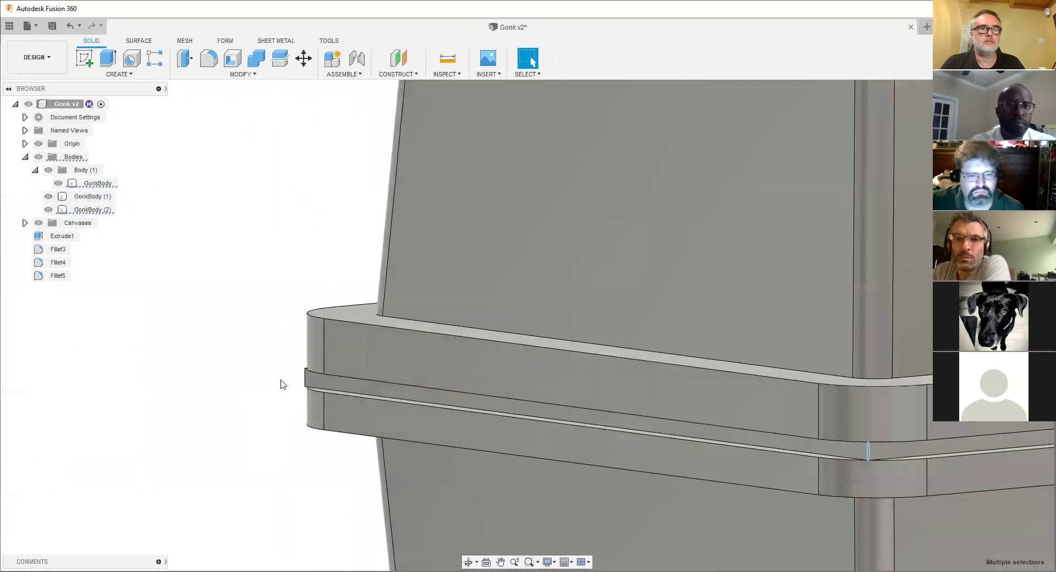
pyautogui.rightClick(318, 379)
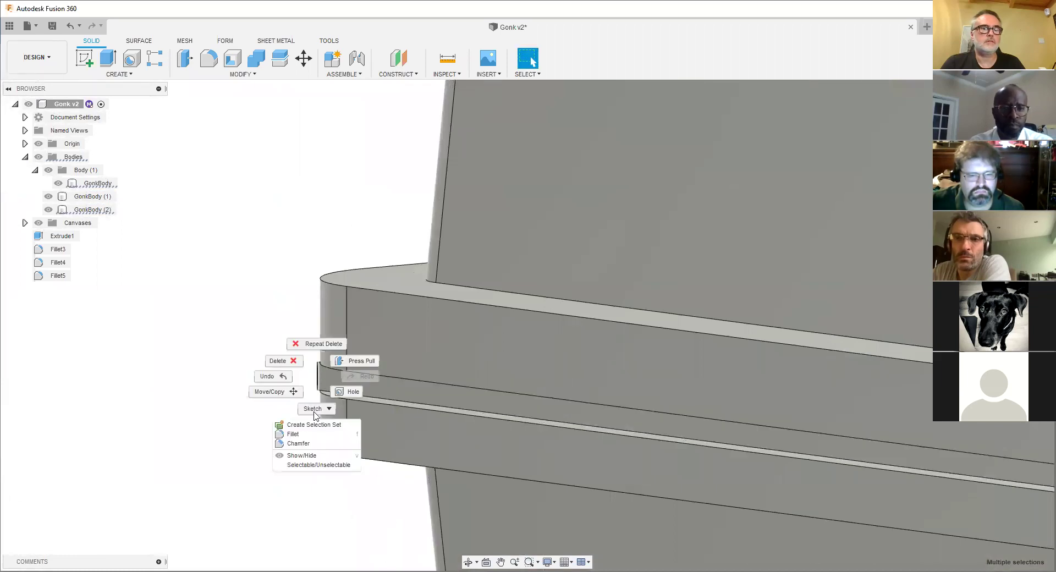
pyautogui.click(310, 443)
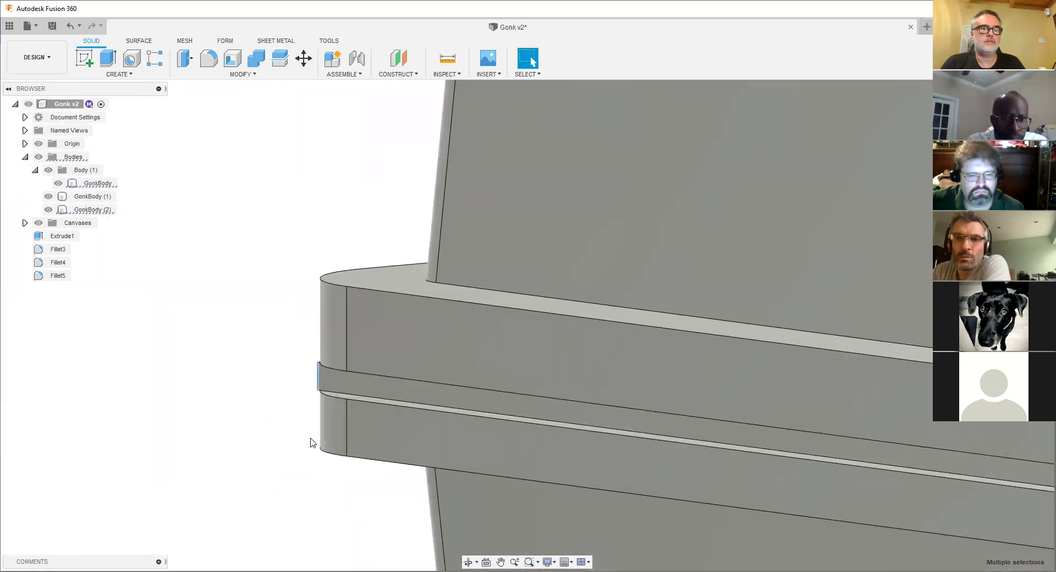
pyautogui.moveTo(333, 373); pyautogui.dragTo(356, 357)
pyautogui.keyDown('shift'); pyautogui.moveTo(357, 357); pyautogui.dragTo(348, 312, button='middle'); pyautogui.keyUp('shift')
pyautogui.scroll(4, 348, 312)
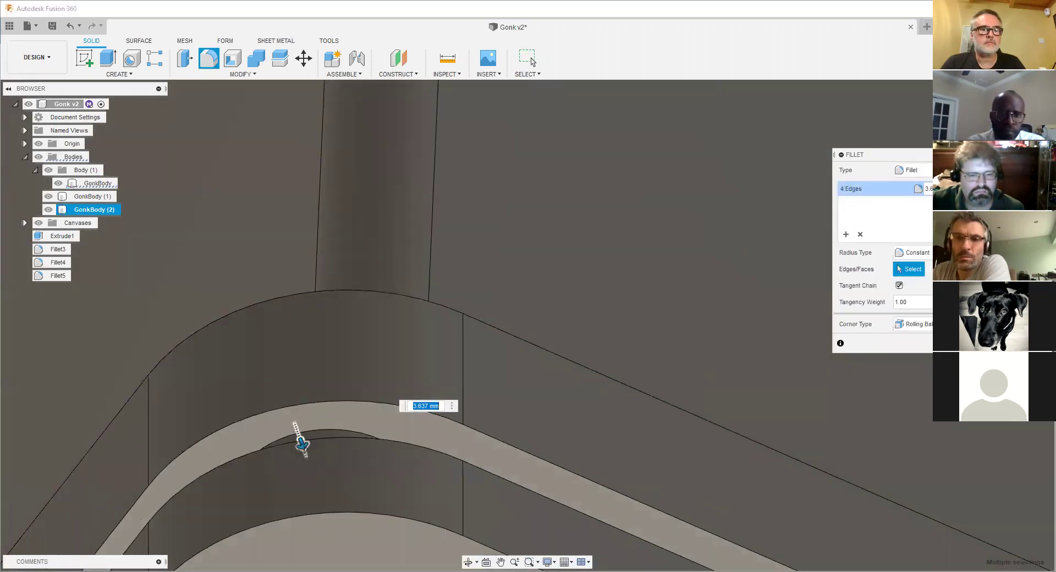
pyautogui.moveTo(302, 444); pyautogui.dragTo(297, 469)
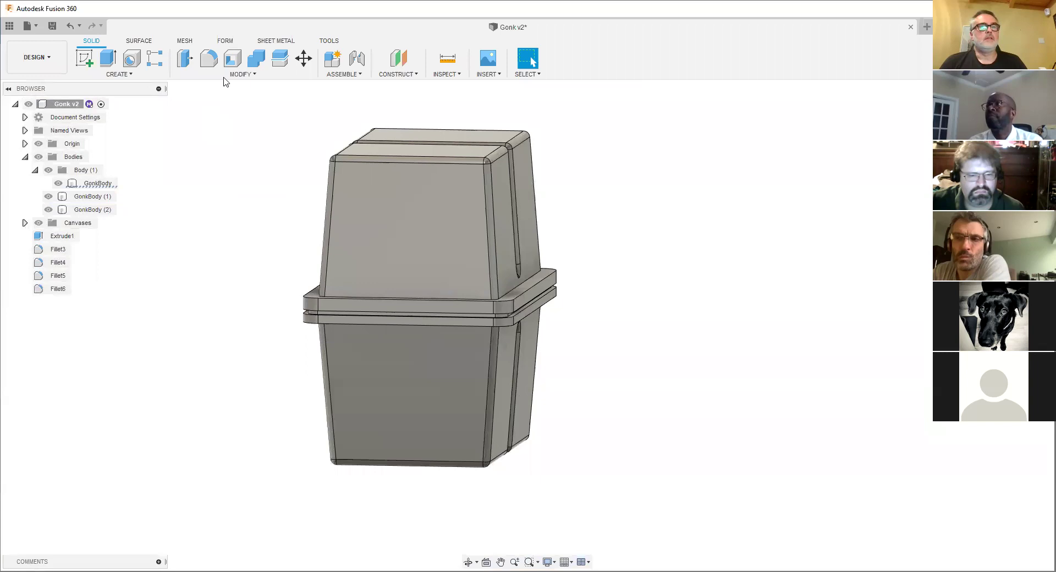
# - Combine the upper body, middle strip and lower body into a single GonkBody with the Join operation
pyautogui.click(234, 75)
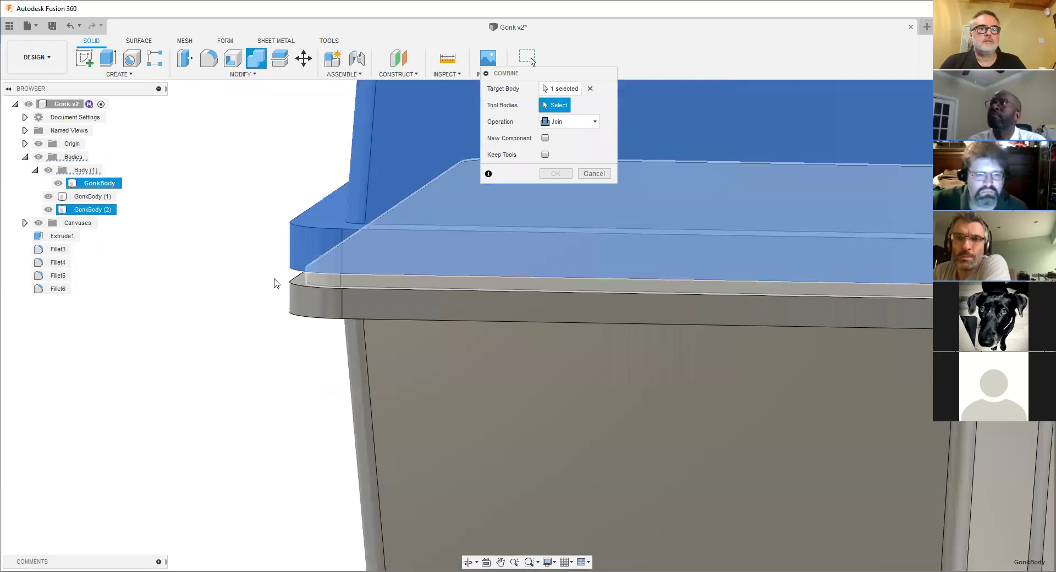
pyautogui.click(294, 294)
pyautogui.click(428, 183)
pyautogui.click(554, 173)
# - Examine the joined GonkBody from above, below and the sides, checking the rounded groove around the band
pyautogui.scroll(-5, 310, 291)
pyautogui.scroll(-1, 309, 291)
pyautogui.keyDown('shift'); pyautogui.moveTo(369, 303); pyautogui.dragTo(347, 294, button='middle'); pyautogui.keyUp('shift')
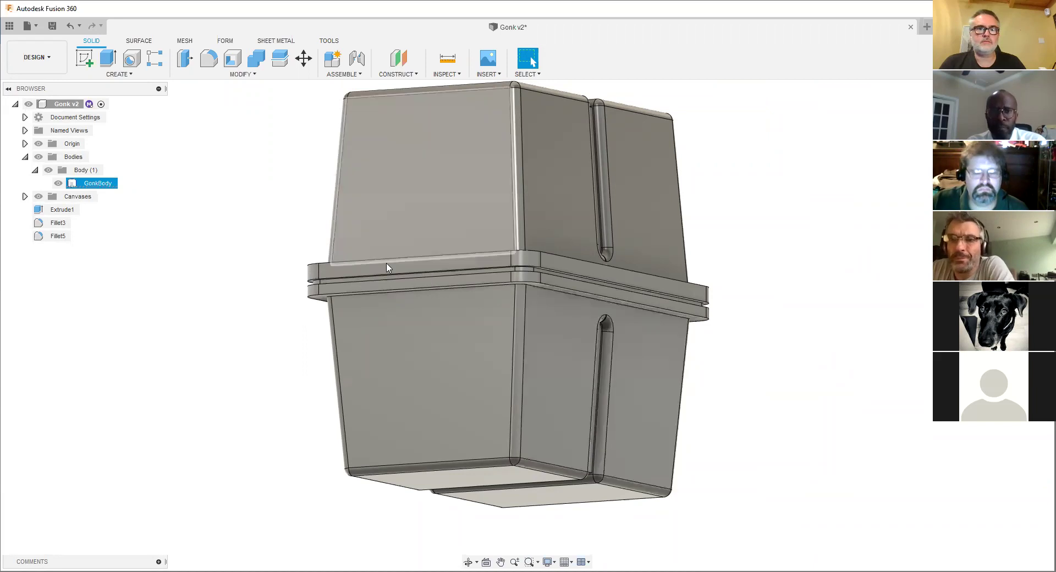
pyautogui.scroll(3, 354, 266)
pyautogui.scroll(-3, 358, 275)
pyautogui.keyDown('shift'); pyautogui.moveTo(358, 276); pyautogui.dragTo(387, 248, button='middle'); pyautogui.keyUp('shift')
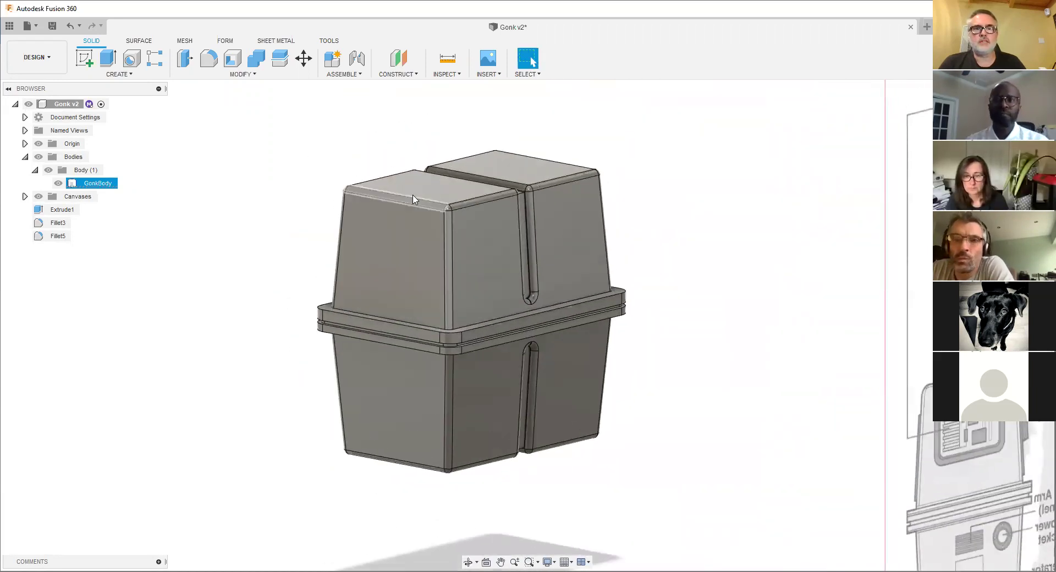
pyautogui.scroll(2, 399, 255)
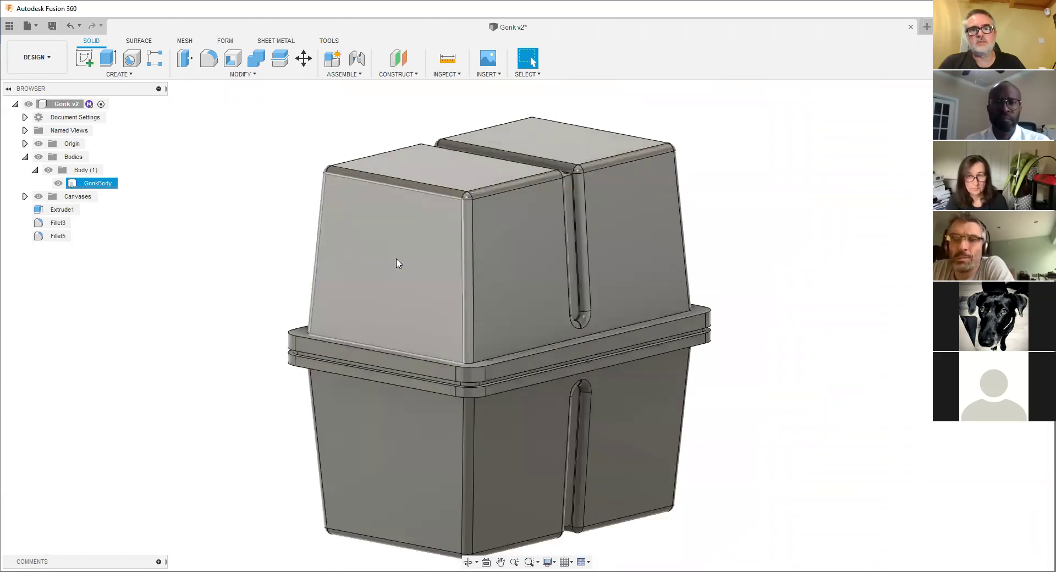
pyautogui.scroll(-4, 399, 263)
pyautogui.keyDown('shift'); pyautogui.moveTo(379, 259); pyautogui.dragTo(401, 230, button='middle'); pyautogui.keyUp('shift')
pyautogui.moveTo(308, 267); pyautogui.dragTo(394, 240, button='middle')
pyautogui.click(285, 266)
pyautogui.scroll(2, 285, 266)
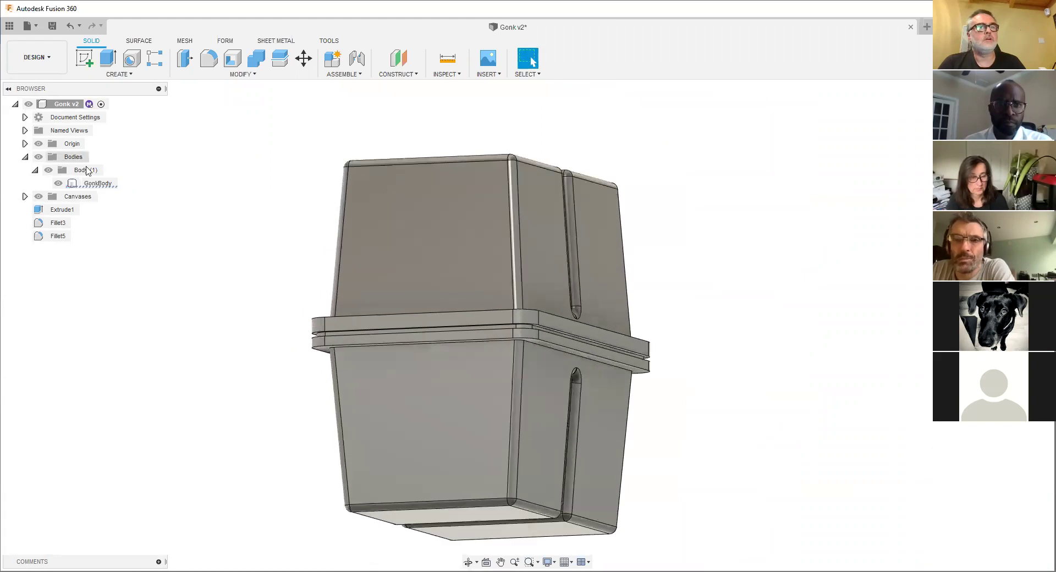
pyautogui.press('F4')
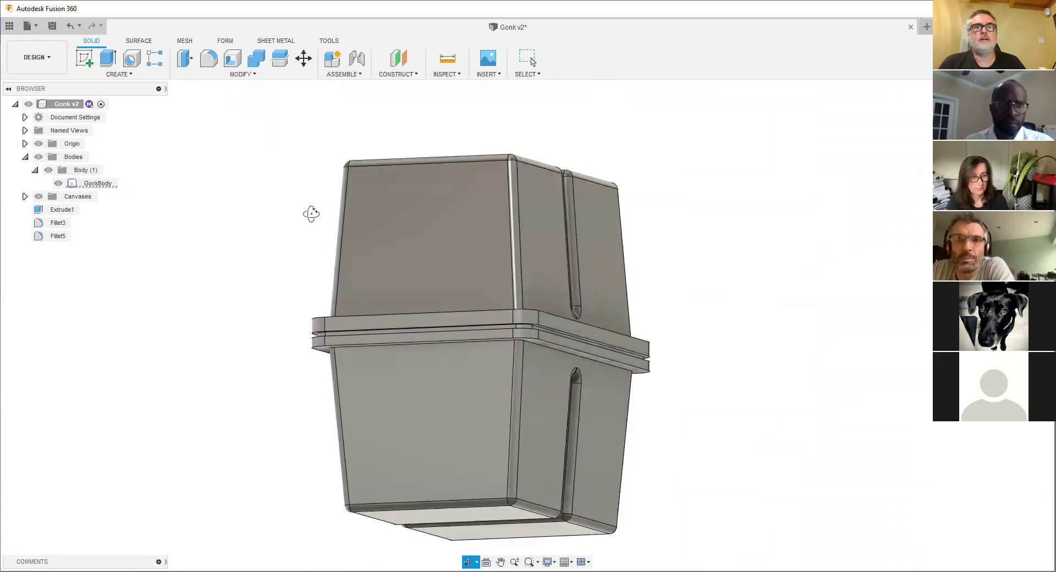
pyautogui.moveTo(311, 213); pyautogui.dragTo(451, 80)
# - Start a temporary section analysis from GonkBody's top face to examine the inside of the body
pyautogui.click(448, 74)
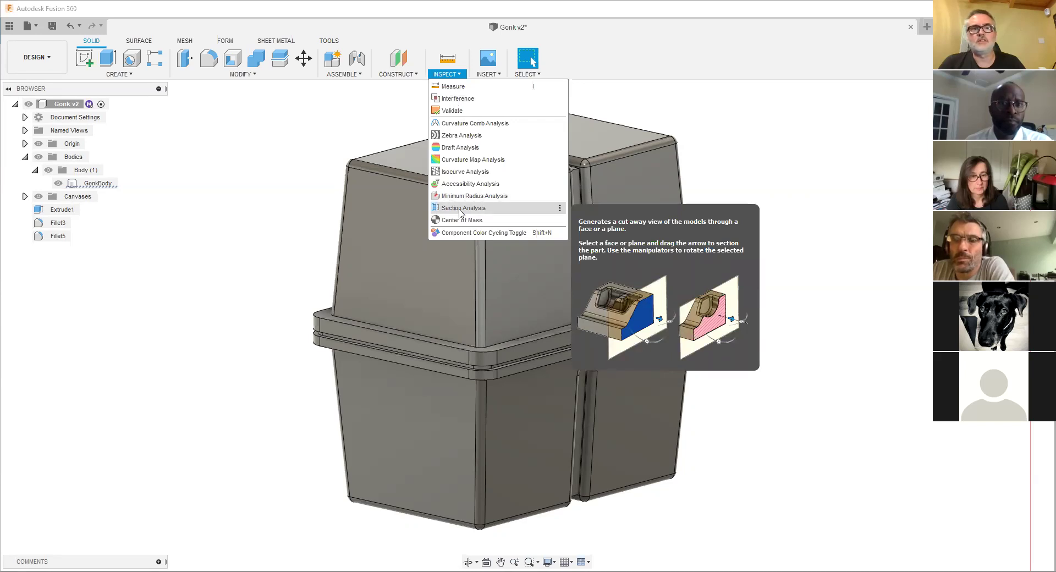
pyautogui.moveTo(416, 140); pyautogui.dragTo(308, 183, button='middle')
pyautogui.scroll(-1, 348, 198)
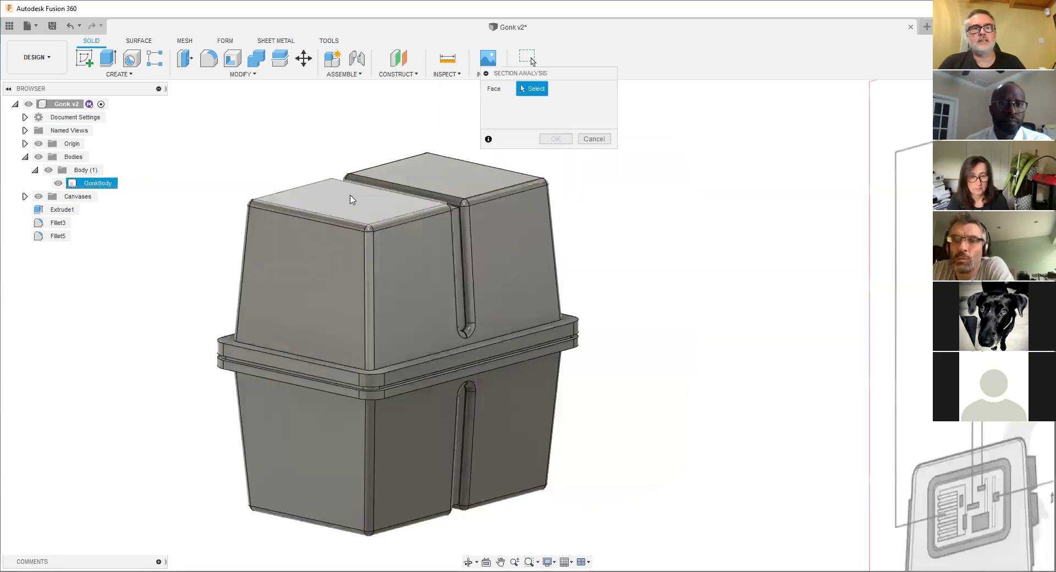
pyautogui.click(350, 199)
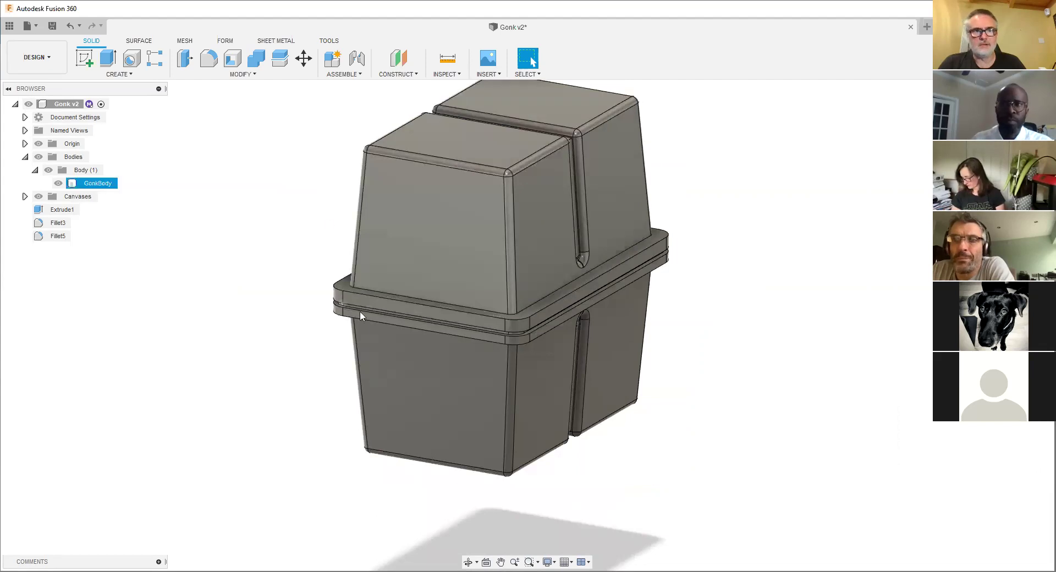
pyautogui.keyDown('shift'); pyautogui.moveTo(375, 307); pyautogui.dragTo(280, 302, button='middle'); pyautogui.keyUp('shift')
pyautogui.press('Escape')
# - Split GonkBody into three bodies, using the groove's upper and lower faces as extended splitting tools
pyautogui.scroll(3, 328, 285)
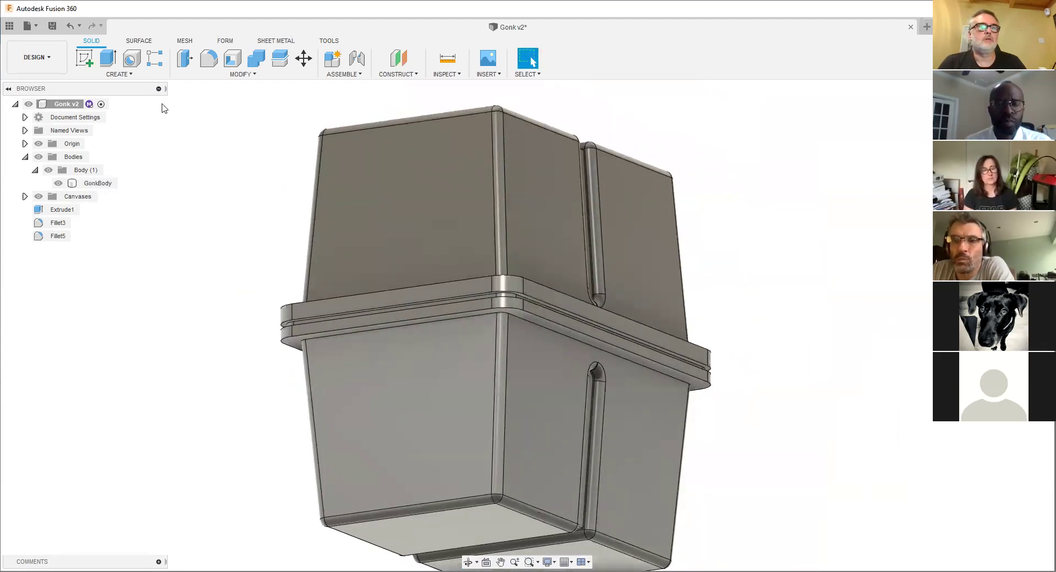
pyautogui.click(237, 75)
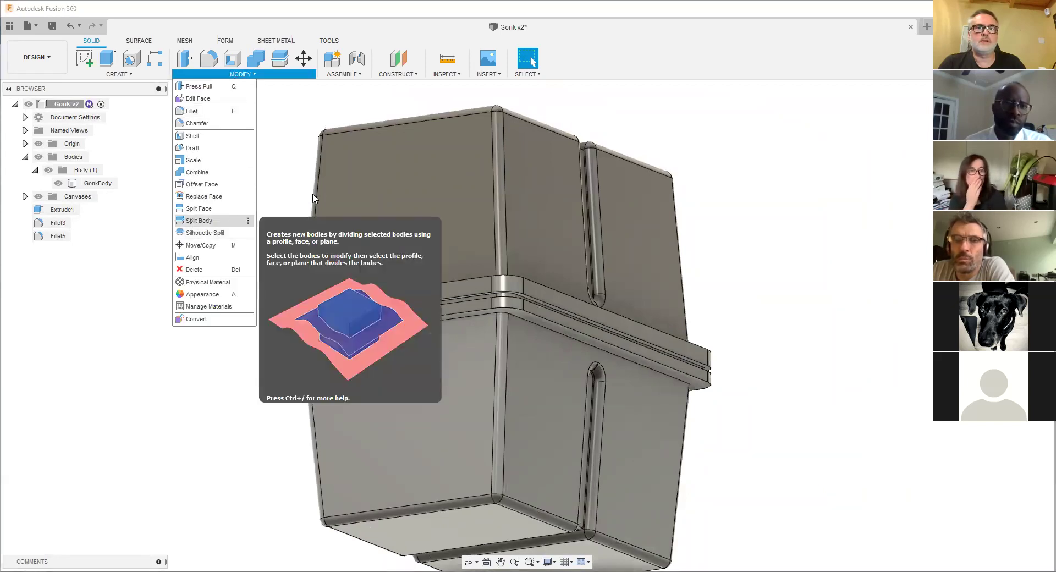
pyautogui.click(389, 156)
pyautogui.click(567, 106)
pyautogui.scroll(6, 264, 365)
pyautogui.keyDown('shift'); pyautogui.moveTo(346, 364); pyautogui.dragTo(343, 290, button='middle'); pyautogui.keyUp('shift')
pyautogui.click(307, 303)
pyautogui.click(339, 295)
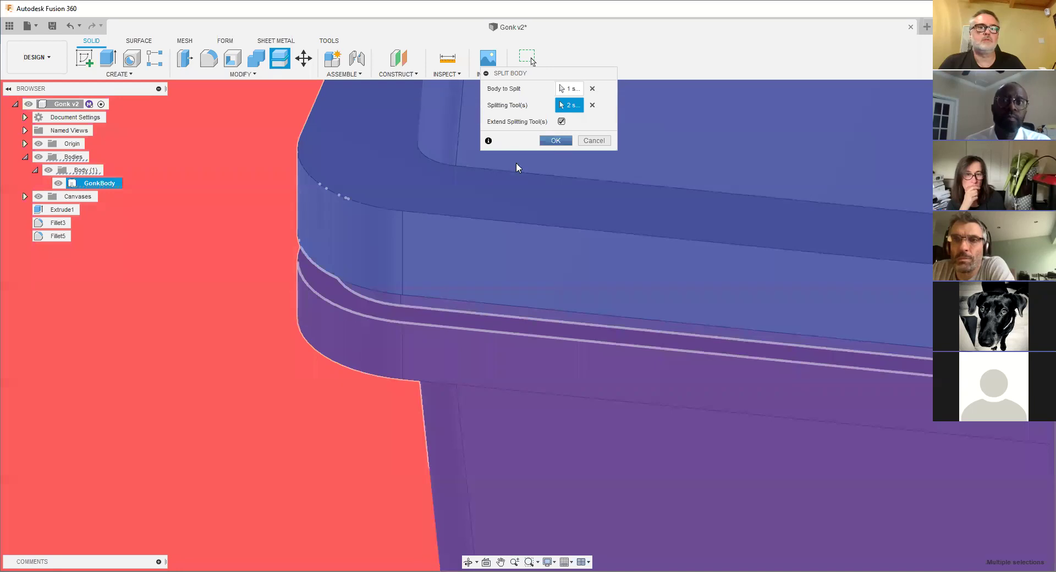
pyautogui.scroll(-6, 298, 266)
pyautogui.keyDown('shift'); pyautogui.moveTo(317, 276); pyautogui.dragTo(302, 306, button='middle'); pyautogui.keyUp('shift')
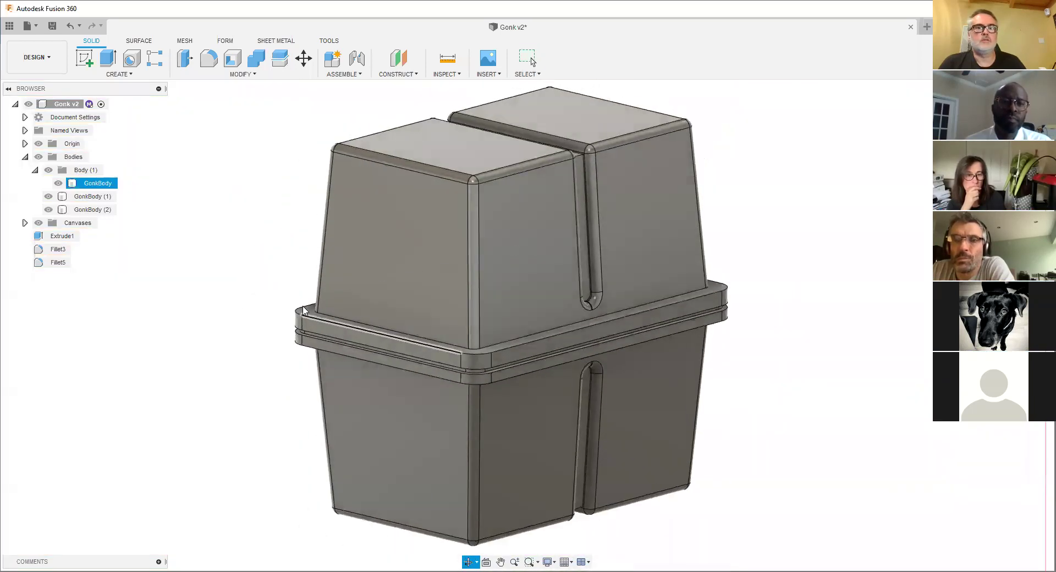
# - Hide the upper body to check the split at the groove, and show it again
pyautogui.scroll(3, 303, 311)
pyautogui.click(58, 183)
pyautogui.click(72, 189)
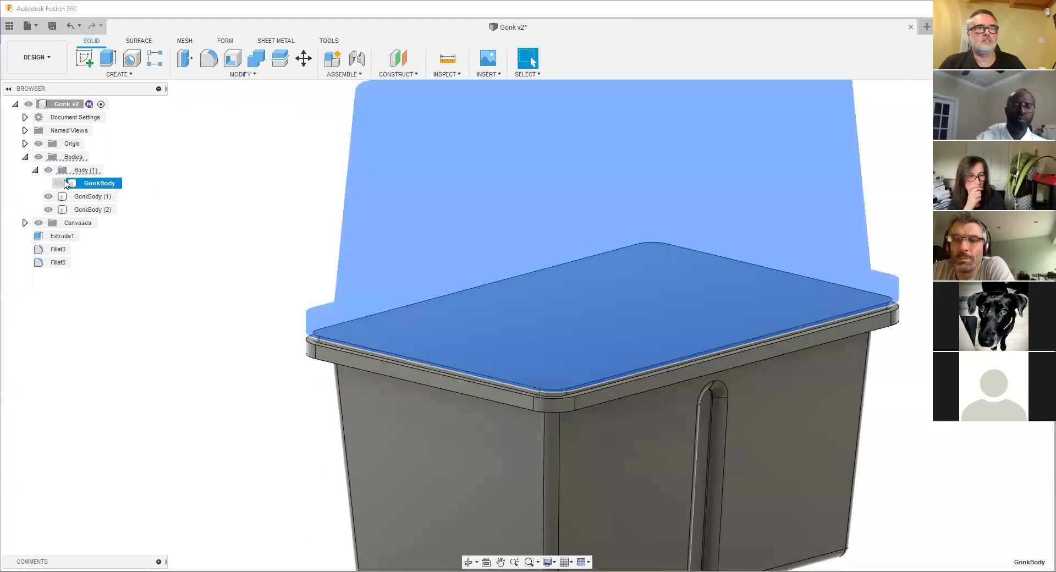
pyautogui.click(58, 183)
pyautogui.click(254, 226)
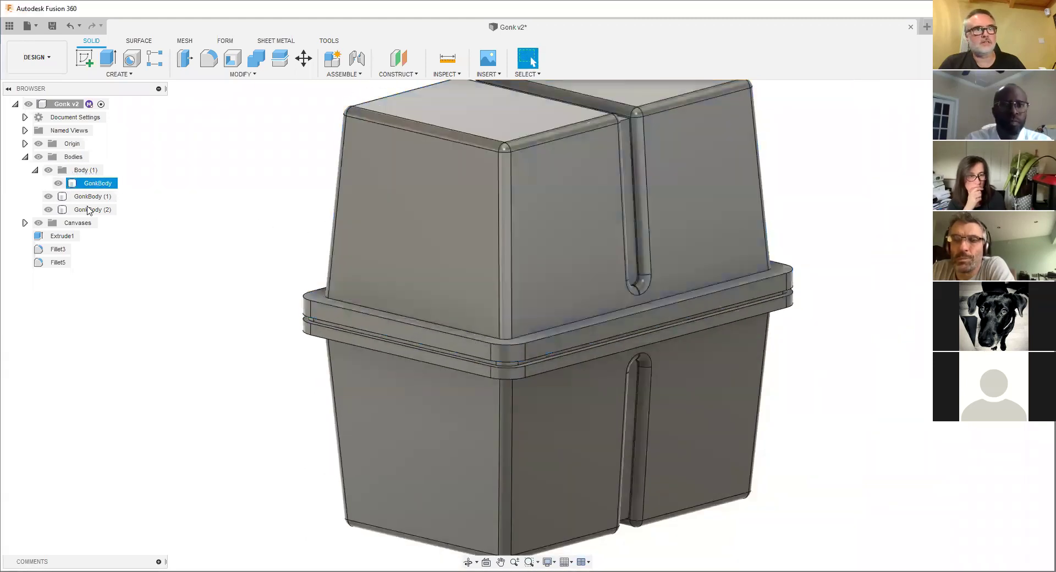
# - Hide the upper body GonkBody and the middle strip GonkBody (2), isolating the lower body
pyautogui.click(58, 183)
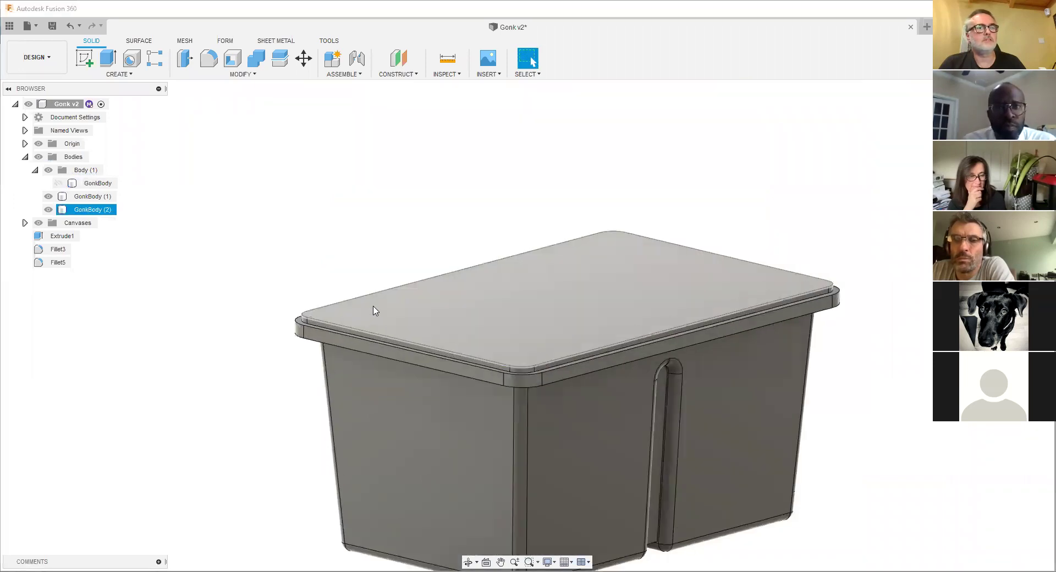
pyautogui.click(48, 212)
pyautogui.scroll(-3, 175, 270)
pyautogui.moveTo(309, 300)
pyautogui.keyDown('shift'); pyautogui.mouseDown(button='middle')
pyautogui.moveTo(296, 217)
pyautogui.moveTo(378, 248)
pyautogui.moveTo(357, 286)
pyautogui.moveTo(317, 304)
pyautogui.mouseUp(button='middle'); pyautogui.keyUp('shift')
pyautogui.click(176, 169)
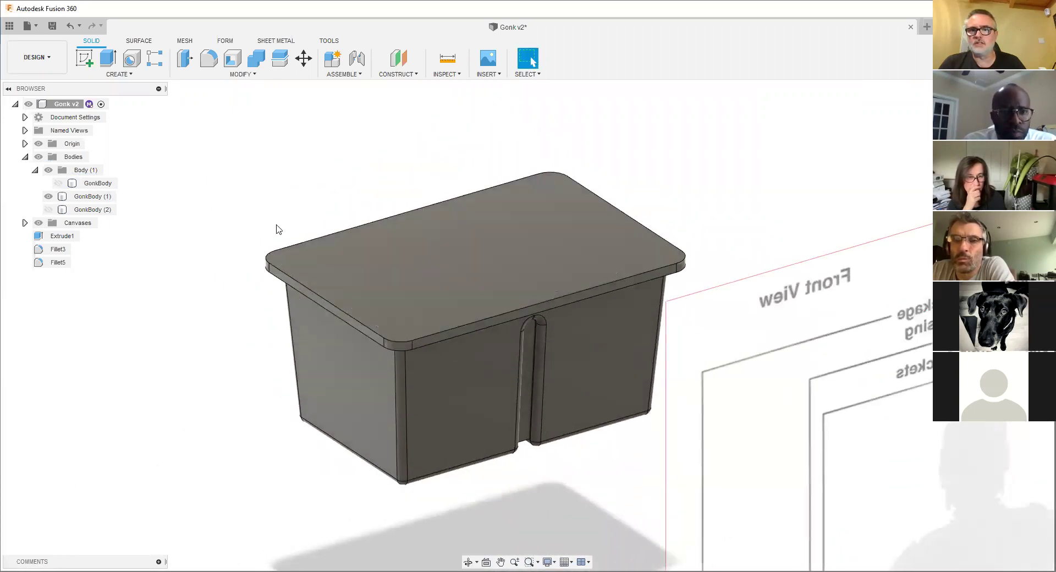
# - Start a shell on the lower body GonkBody (1), removing its top face with a 2 mm inside thickness
pyautogui.keyDown('shift'); pyautogui.moveTo(272, 171); pyautogui.dragTo(330, 178, button='middle'); pyautogui.keyUp('shift')
pyautogui.scroll(3, 396, 226)
pyautogui.keyDown('shift'); pyautogui.moveTo(379, 238); pyautogui.dragTo(229, 159, button='middle'); pyautogui.keyUp('shift')
pyautogui.click(423, 240)
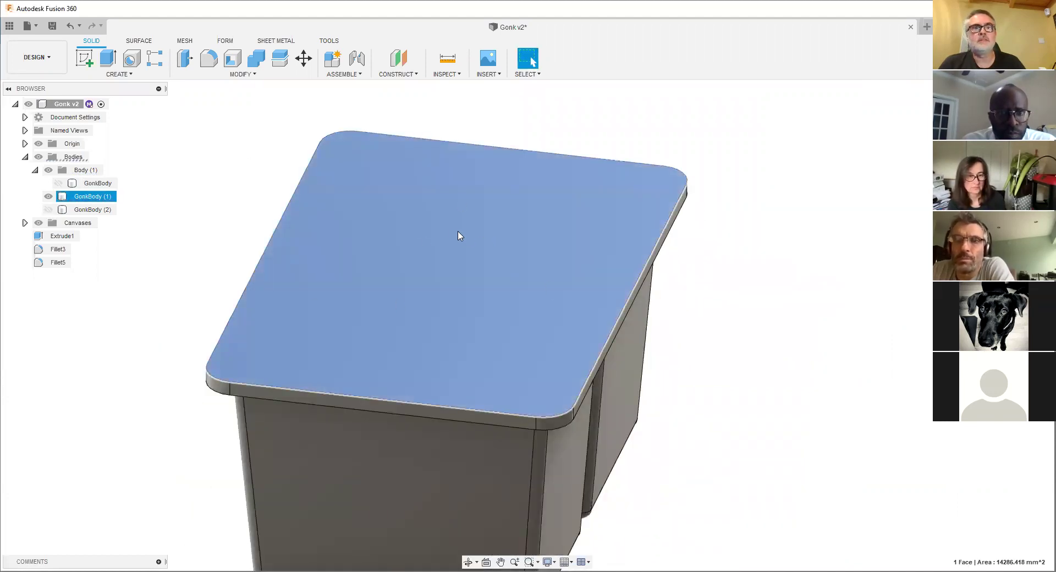
pyautogui.click(239, 73)
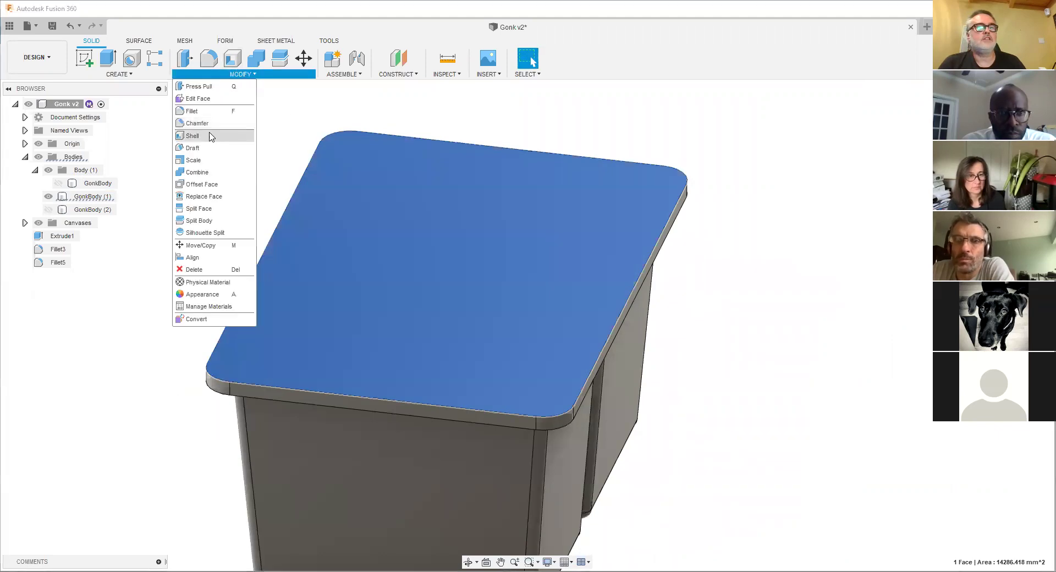
pyautogui.click(192, 136)
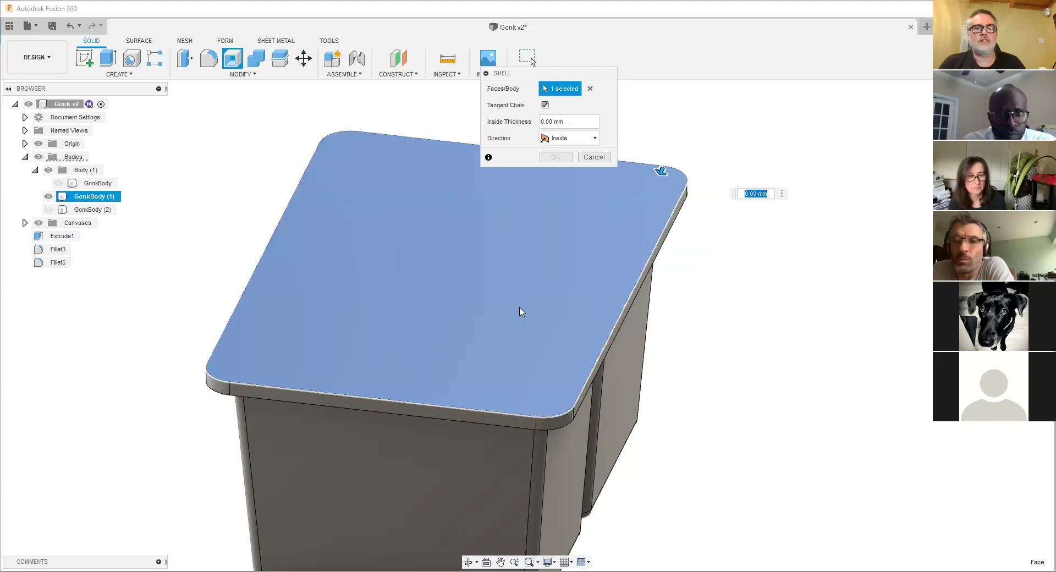
pyautogui.write('2')
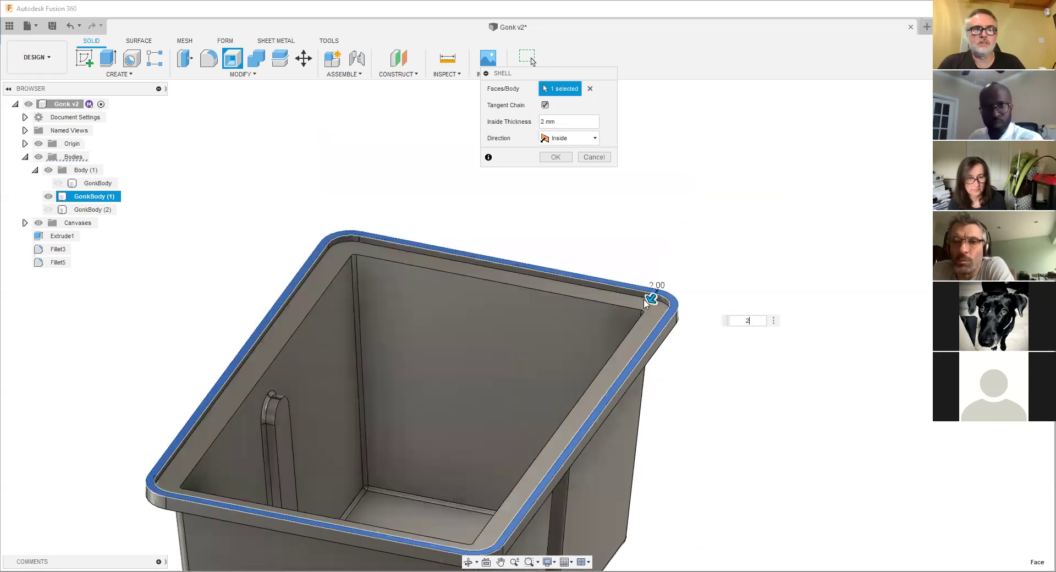
# - Set the lower body's shell inside thickness to 3 mm and apply the shell
pyautogui.keyDown('shift'); pyautogui.moveTo(494, 341); pyautogui.dragTo(467, 342, button='middle'); pyautogui.keyUp('shift')
pyautogui.click(560, 125)
pyautogui.write('3')
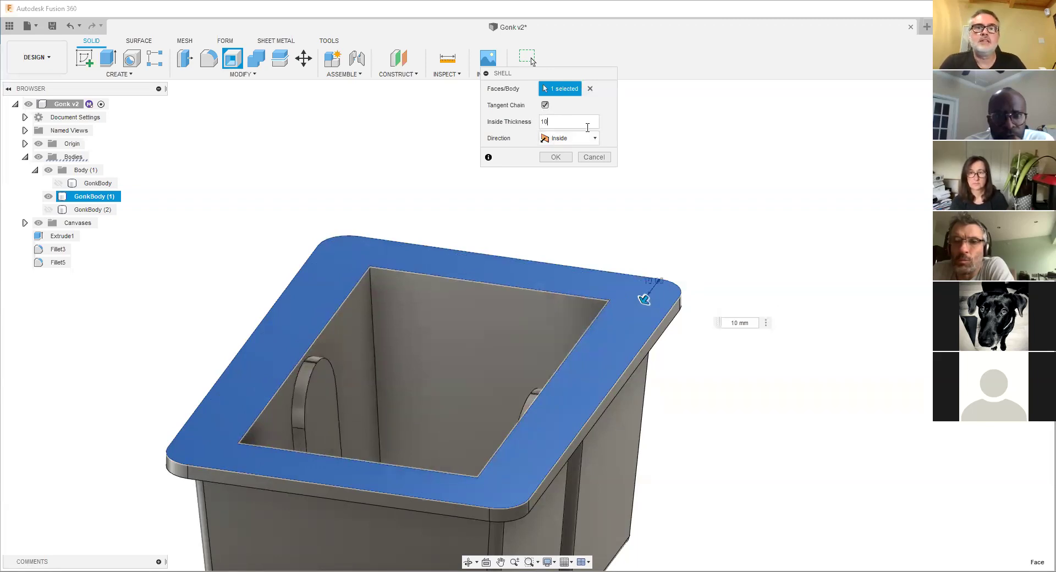
pyautogui.doubleClick(558, 121)
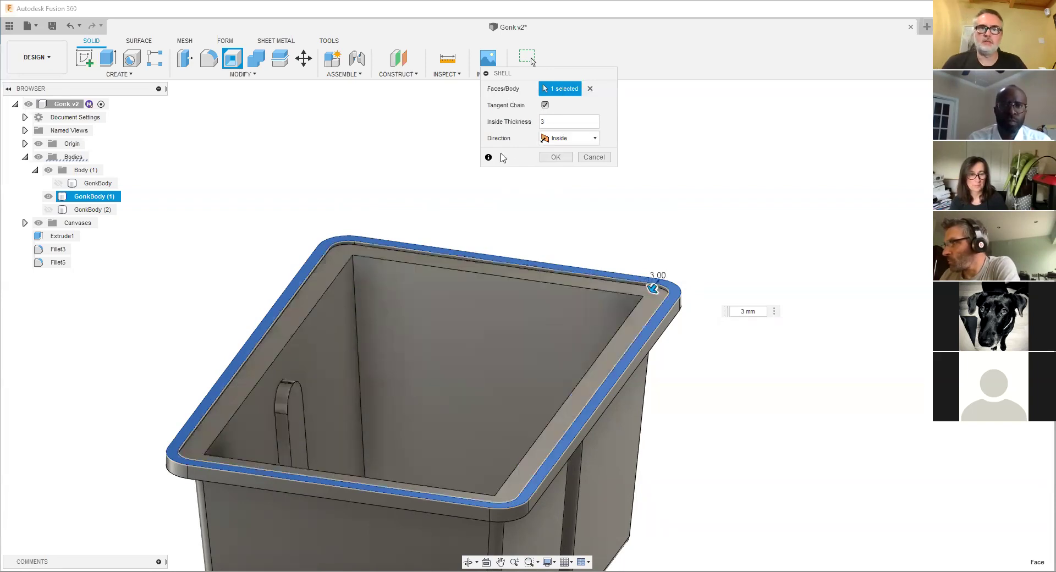
pyautogui.click(552, 159)
# - Hide the shelled lower body, show and hide the middle strip GonkBody (2), and isolate the upper body GonkBody
pyautogui.scroll(-2, 406, 266)
pyautogui.keyDown('shift'); pyautogui.moveTo(405, 266); pyautogui.dragTo(355, 336, button='middle'); pyautogui.keyUp('shift')
pyautogui.click(48, 197)
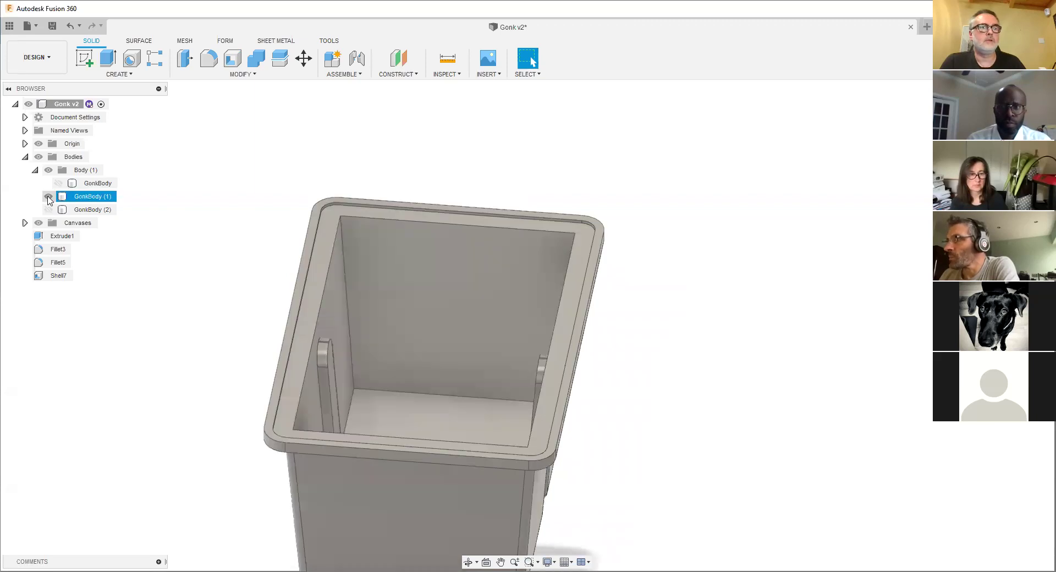
pyautogui.click(48, 197)
pyautogui.click(48, 209)
pyautogui.click(62, 185)
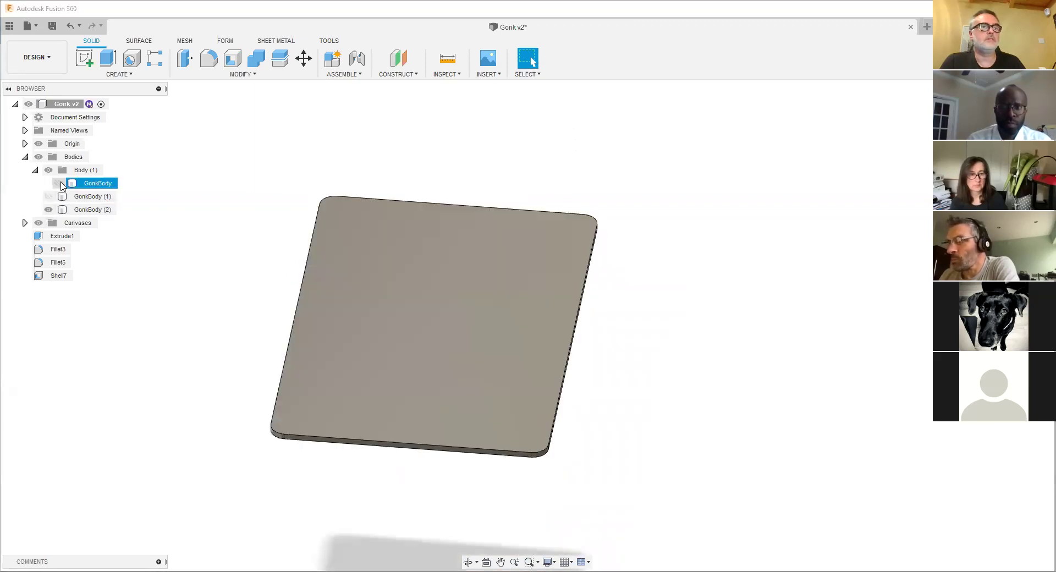
pyautogui.click(58, 183)
pyautogui.click(48, 210)
# - Shell the upper body GonkBody from its flat underside face with a 3 mm inside thickness
pyautogui.scroll(-2, 192, 290)
pyautogui.keyDown('shift'); pyautogui.moveTo(197, 293); pyautogui.dragTo(189, 127, button='middle'); pyautogui.keyUp('shift')
pyautogui.click(299, 241)
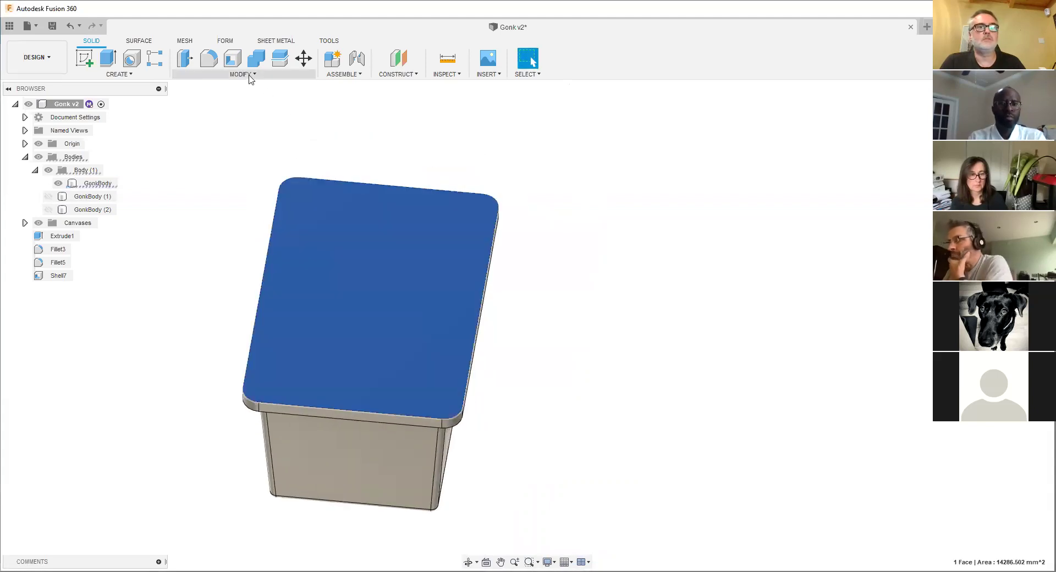
pyautogui.click(246, 75)
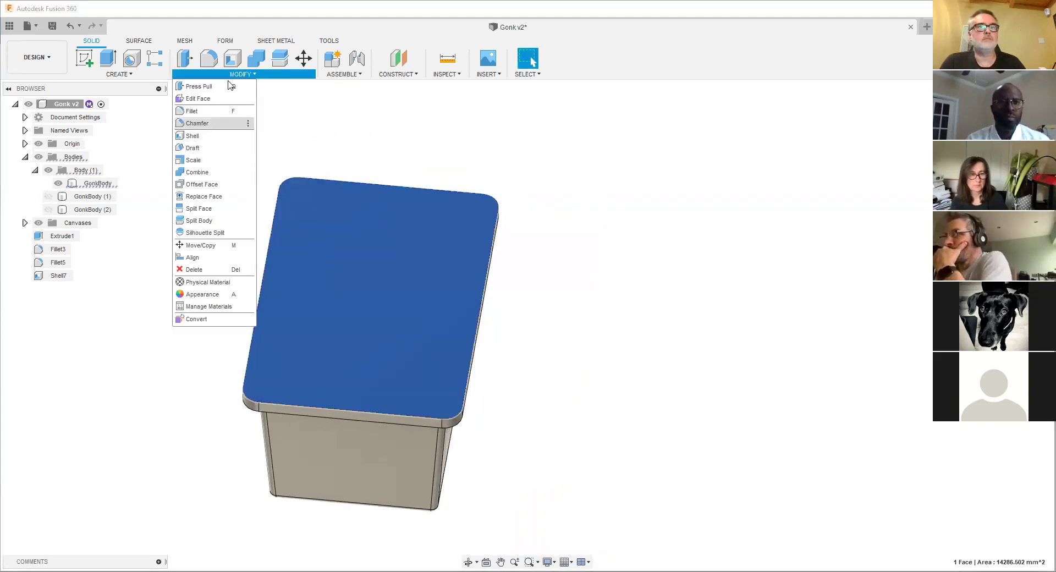
pyautogui.click(211, 123)
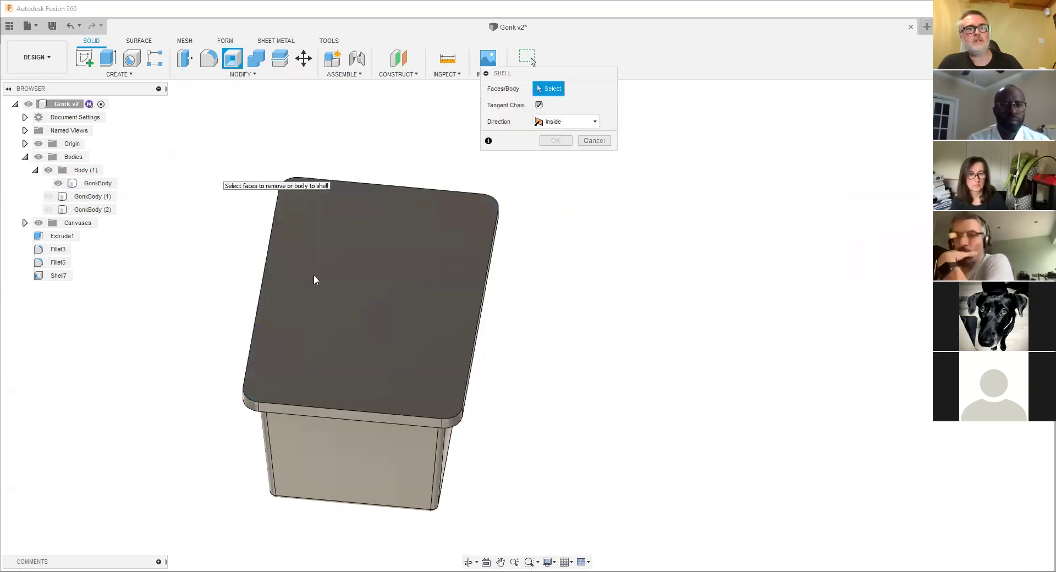
pyautogui.click(472, 228)
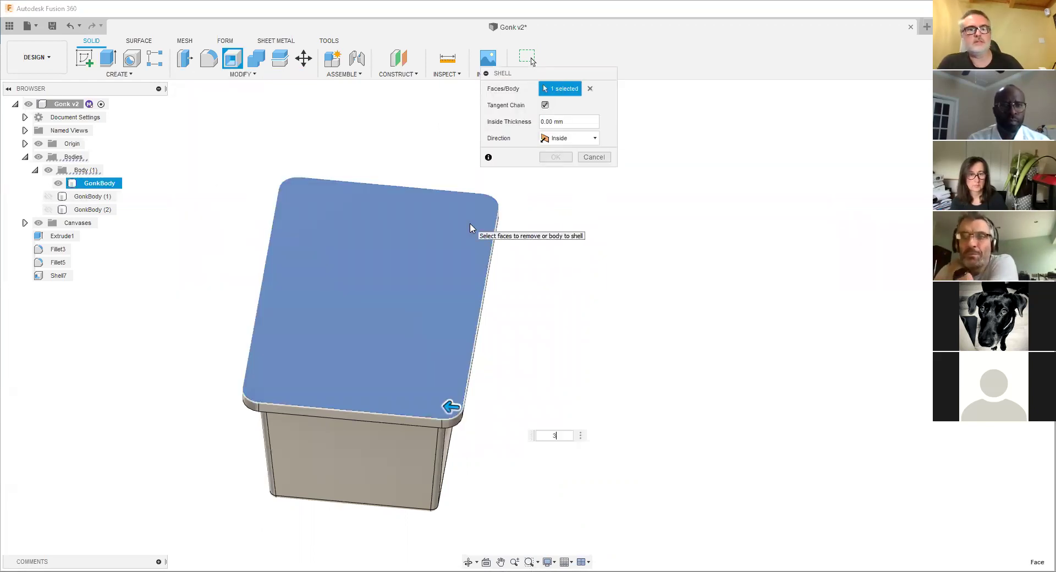
pyautogui.press('Return')
# - Examine the outside of the shelled upper body and the rounded end of the groove on its inner wall
pyautogui.keyDown('shift'); pyautogui.moveTo(296, 214); pyautogui.dragTo(117, 237, button='middle'); pyautogui.keyUp('shift')
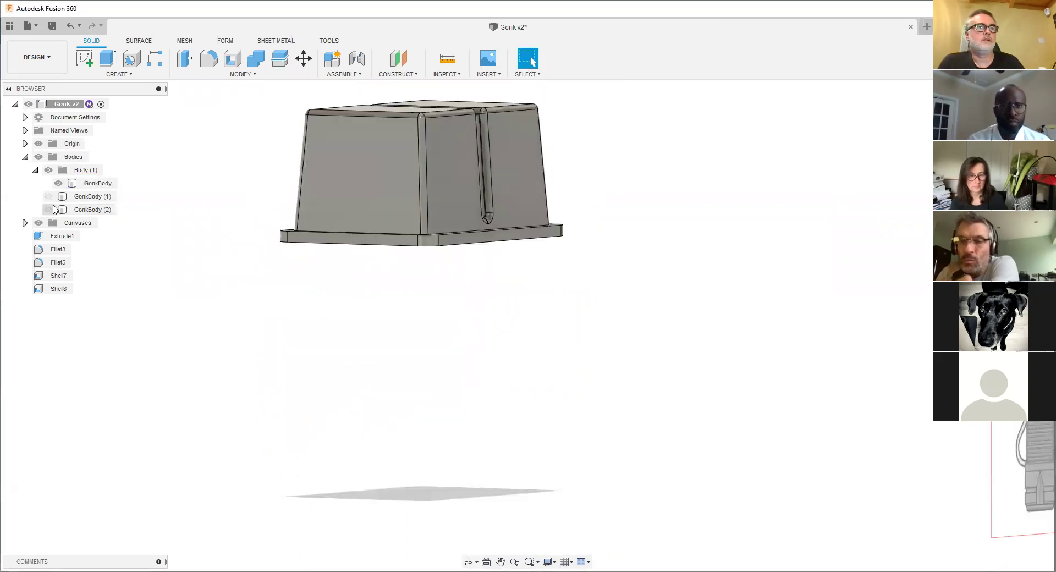
pyautogui.click(365, 240)
pyautogui.moveTo(385, 233); pyautogui.dragTo(384, 343, button='middle')
pyautogui.scroll(2, 388, 261)
pyautogui.scroll(1, 392, 256)
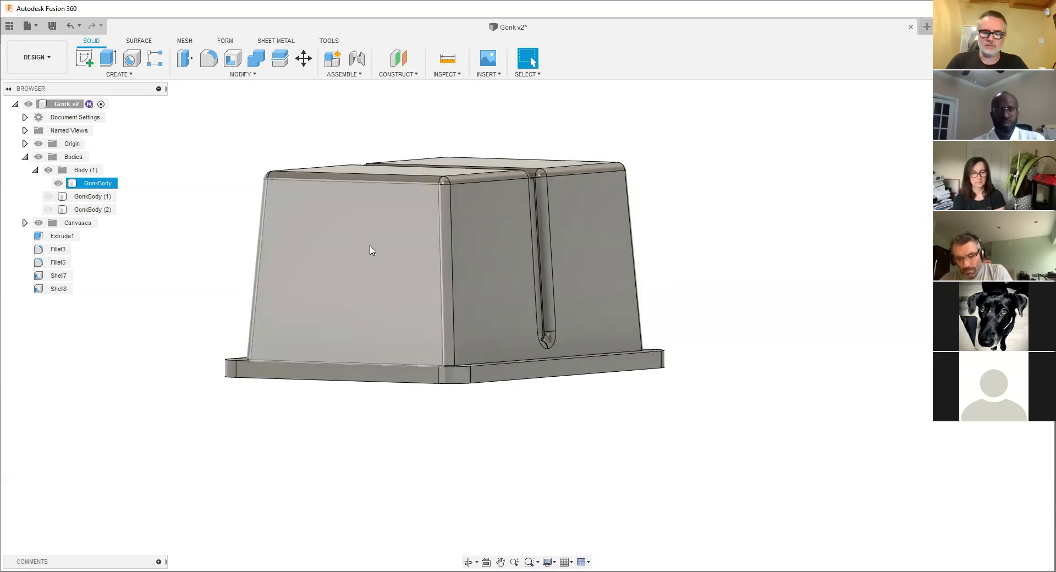
pyautogui.keyDown('shift'); pyautogui.moveTo(391, 286); pyautogui.dragTo(341, 230, button='middle'); pyautogui.keyUp('shift')
pyautogui.scroll(3, 337, 278)
pyautogui.moveTo(317, 332); pyautogui.dragTo(293, 428, button='middle')
pyautogui.scroll(5, 292, 426)
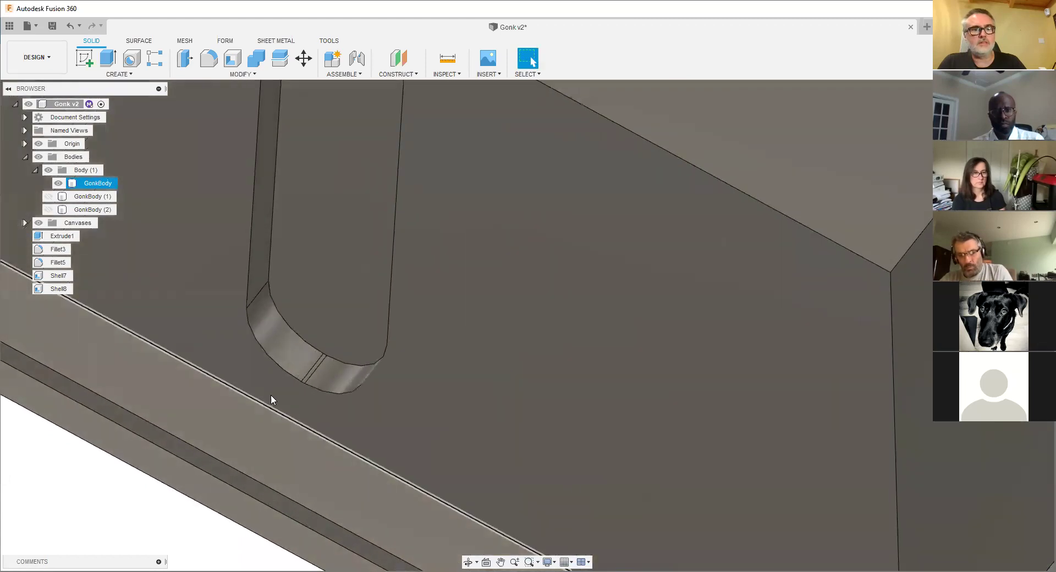
pyautogui.click(331, 382)
pyautogui.keyDown('shift'); pyautogui.moveTo(276, 366); pyautogui.dragTo(153, 299, button='middle'); pyautogui.keyUp('shift')
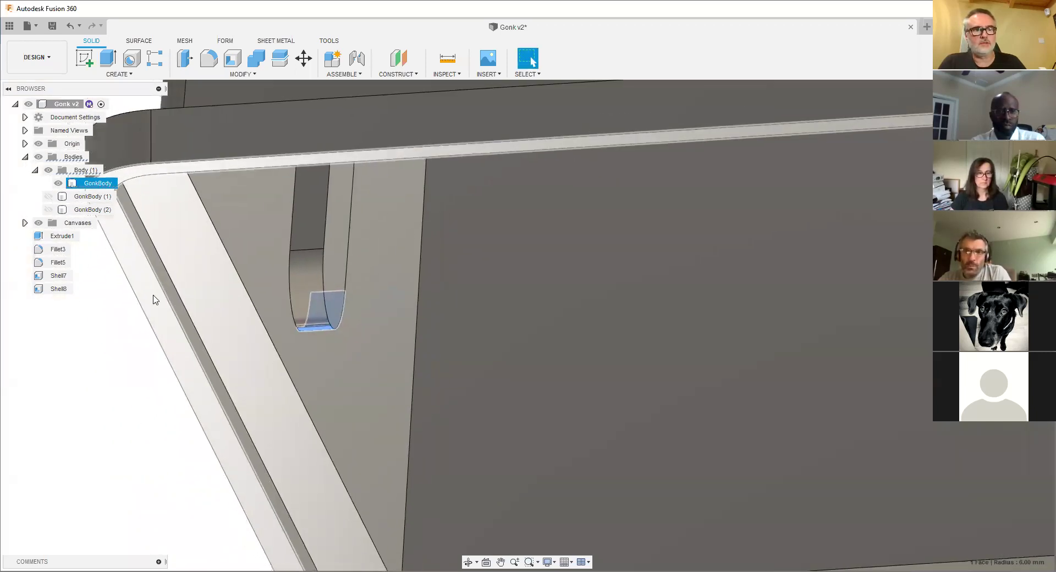
# - Examine the upper body's open rim and hollow interior, including where the groove runs across the inside
pyautogui.click(169, 312)
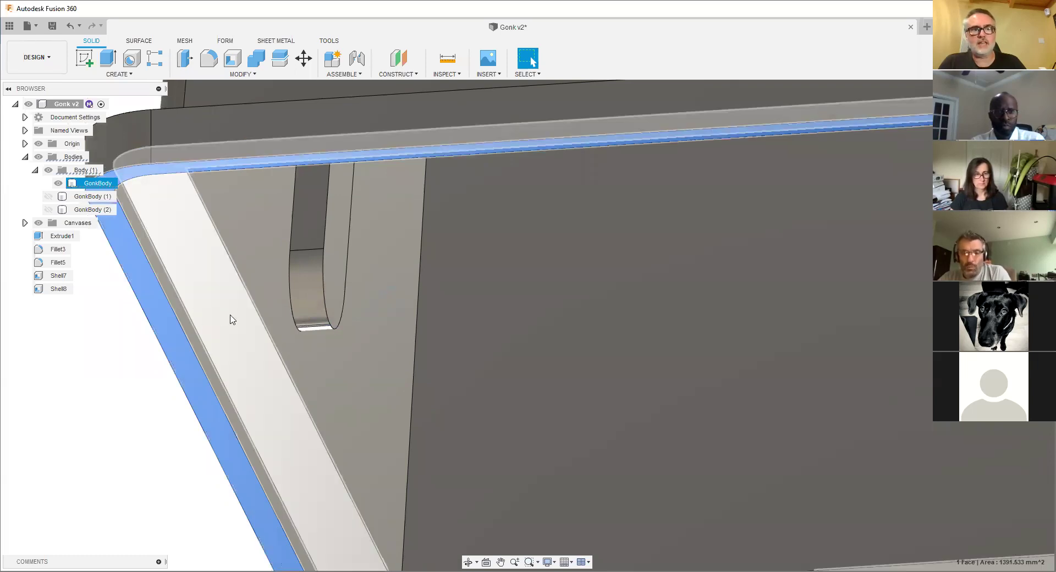
pyautogui.scroll(-5, 232, 320)
pyautogui.keyDown('shift'); pyautogui.moveTo(233, 318); pyautogui.dragTo(237, 214, button='middle'); pyautogui.keyUp('shift')
pyautogui.scroll(3, 235, 284)
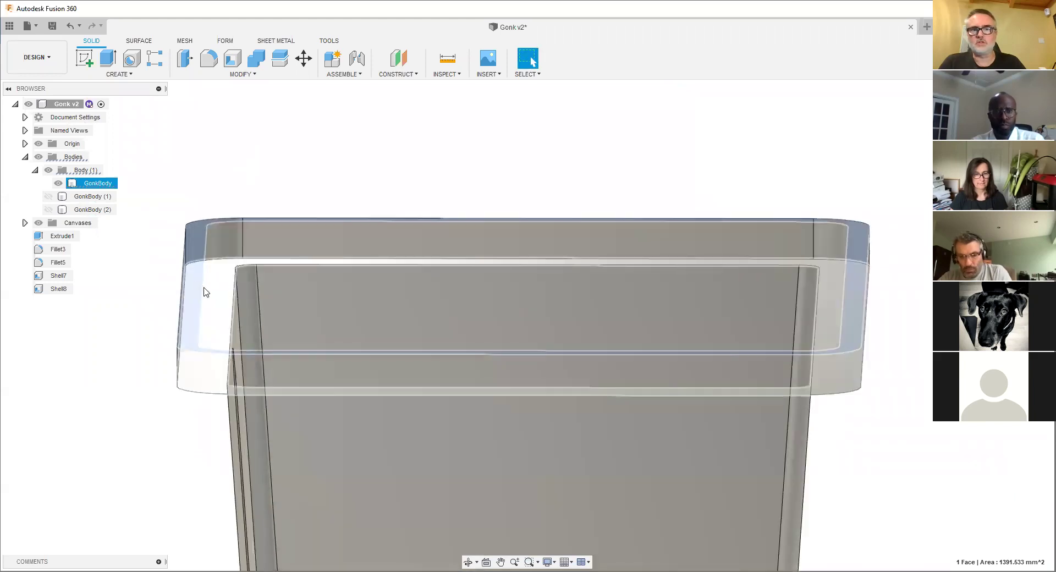
pyautogui.keyDown('shift'); pyautogui.moveTo(214, 292); pyautogui.dragTo(297, 319, button='middle'); pyautogui.keyUp('shift')
pyautogui.scroll(3, 298, 322)
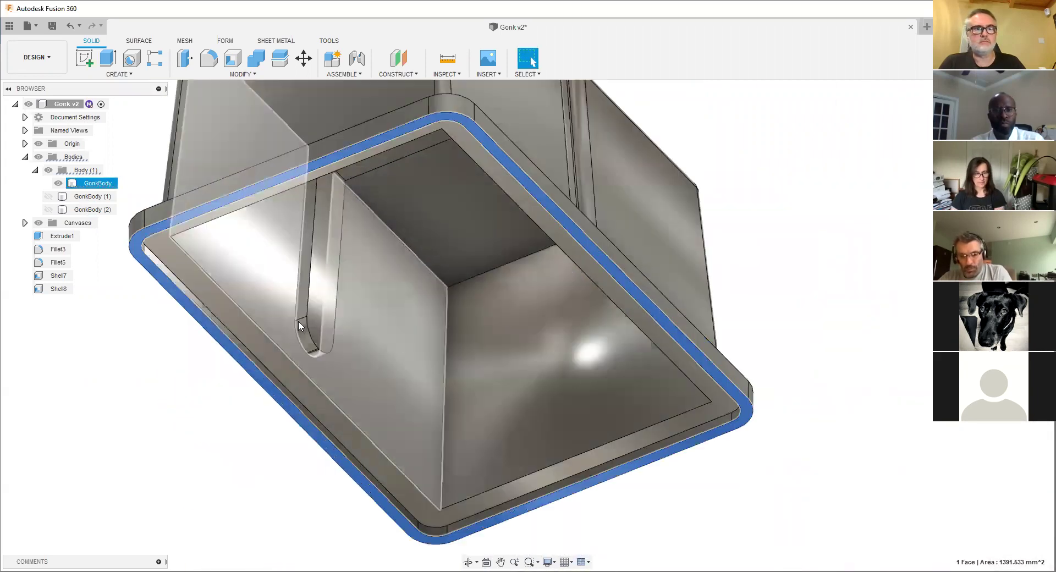
pyautogui.scroll(-2, 310, 347)
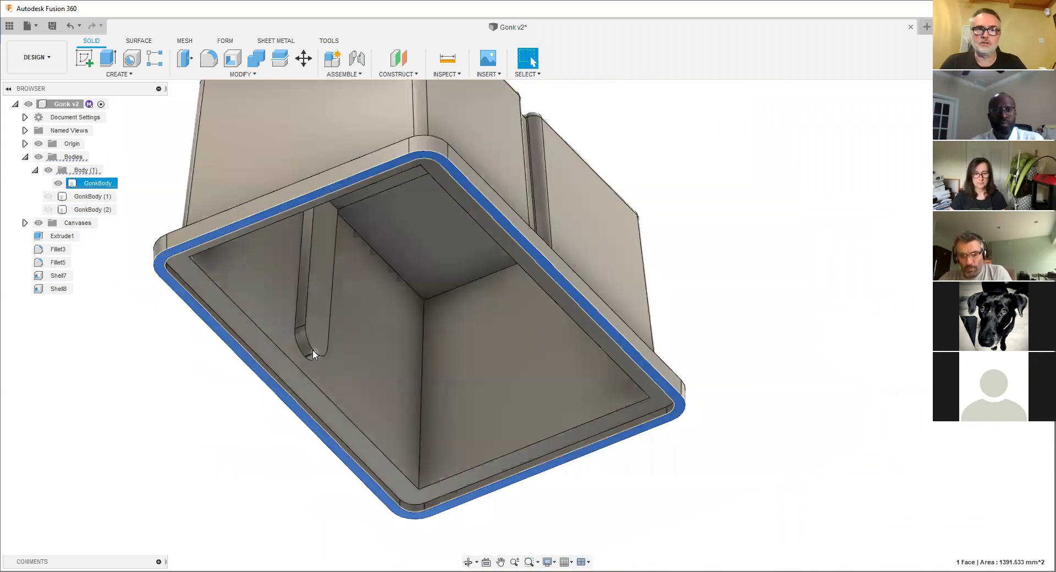
pyautogui.keyDown('shift'); pyautogui.moveTo(312, 349); pyautogui.dragTo(353, 293, button='middle'); pyautogui.keyUp('shift')
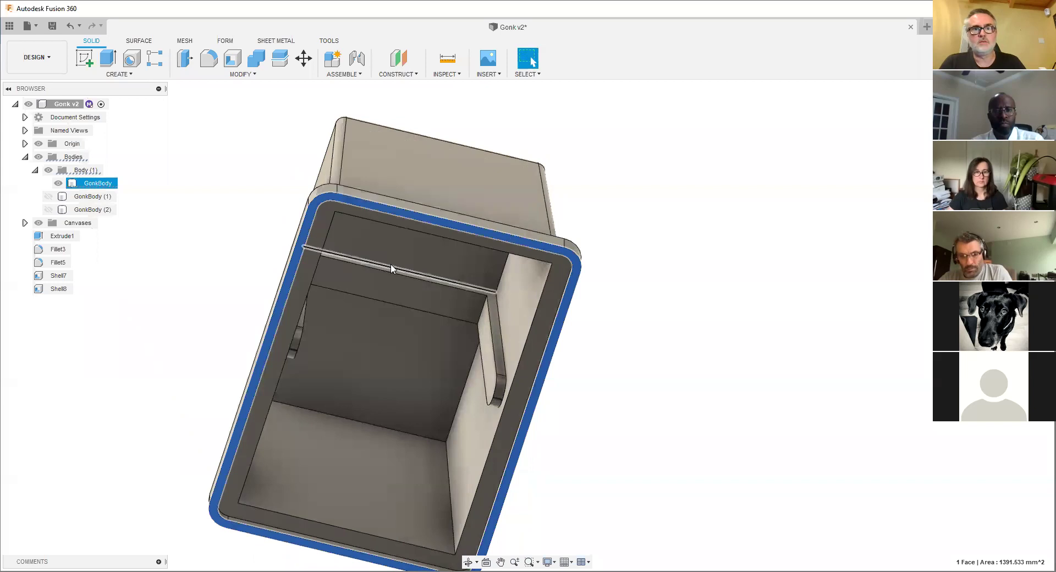
pyautogui.scroll(2, 391, 268)
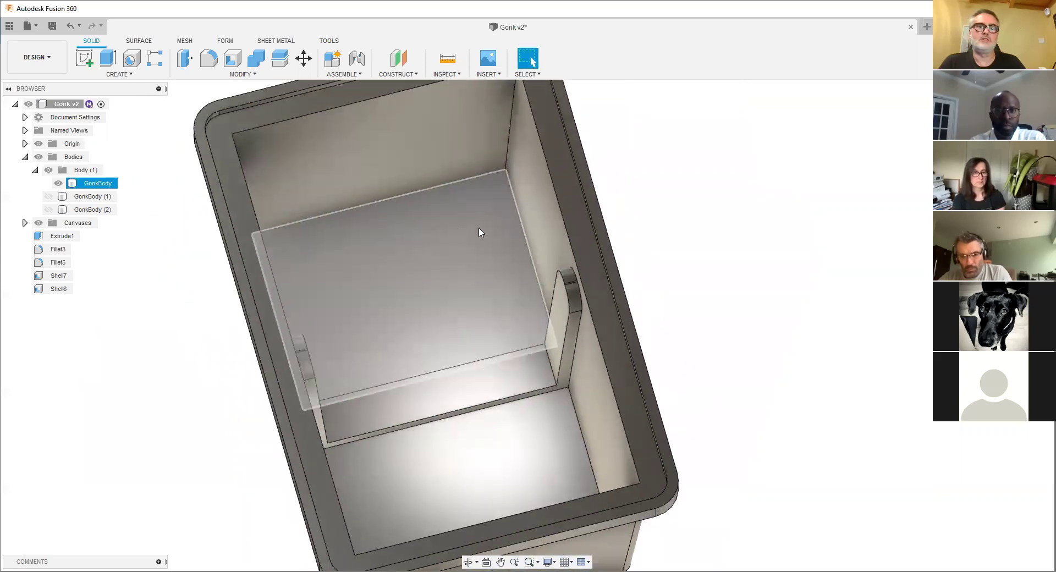
pyautogui.scroll(-4, 436, 467)
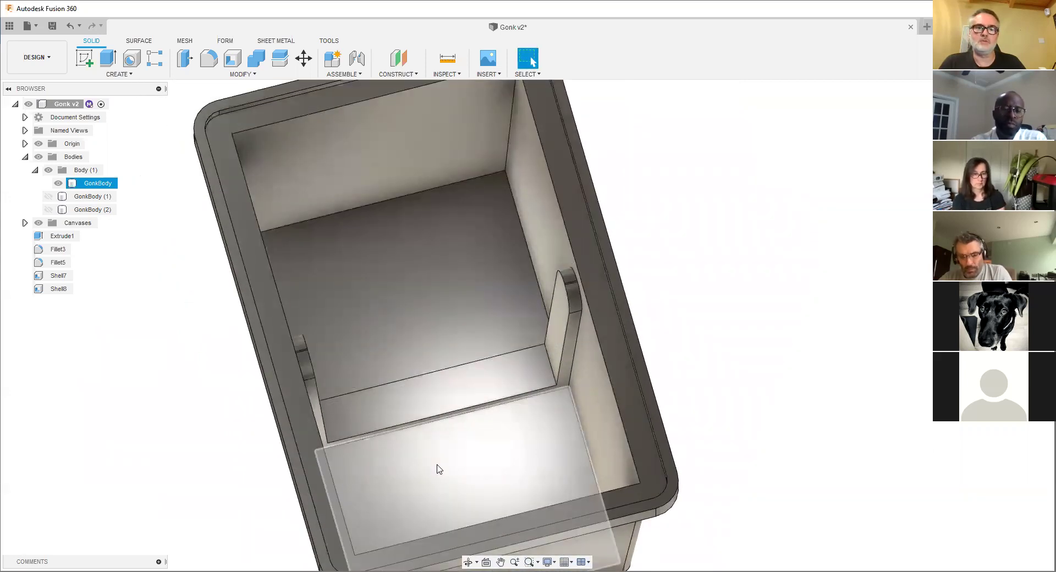
pyautogui.keyDown('shift'); pyautogui.moveTo(436, 467); pyautogui.dragTo(356, 236, button='middle'); pyautogui.keyUp('shift')
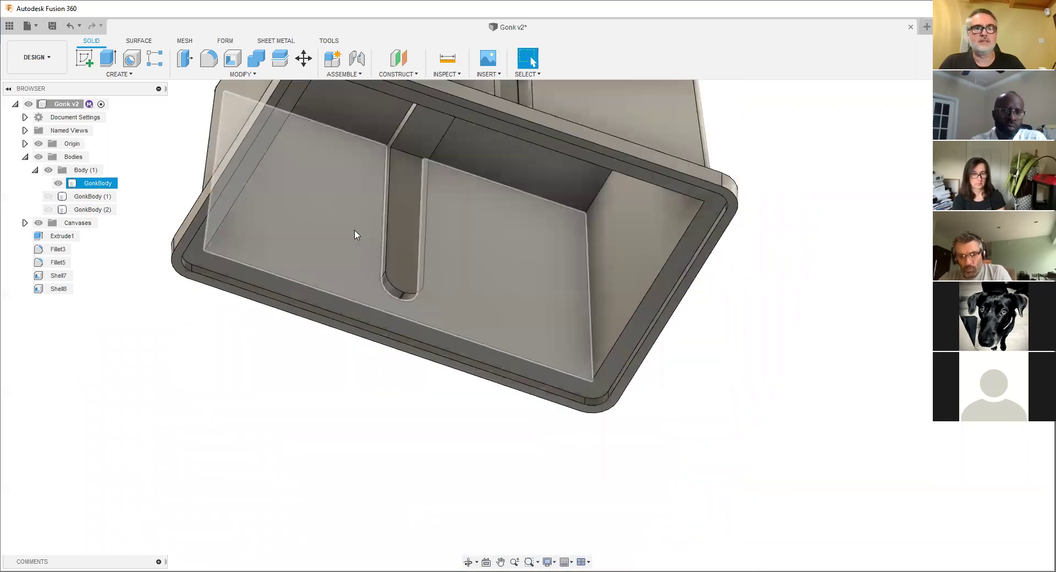
pyautogui.scroll(8, 385, 292)
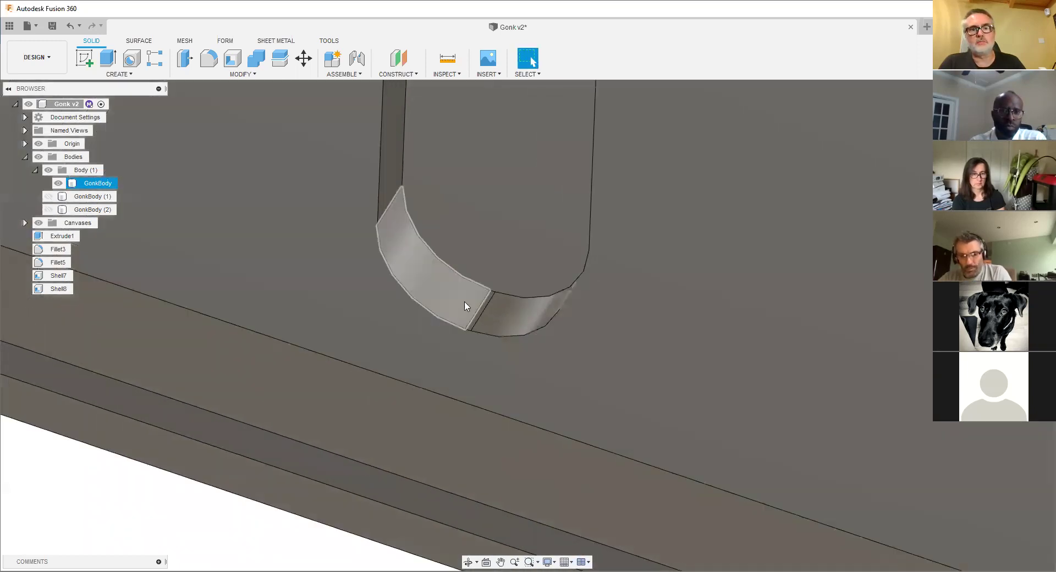
pyautogui.click(512, 320)
pyautogui.scroll(-3, 512, 320)
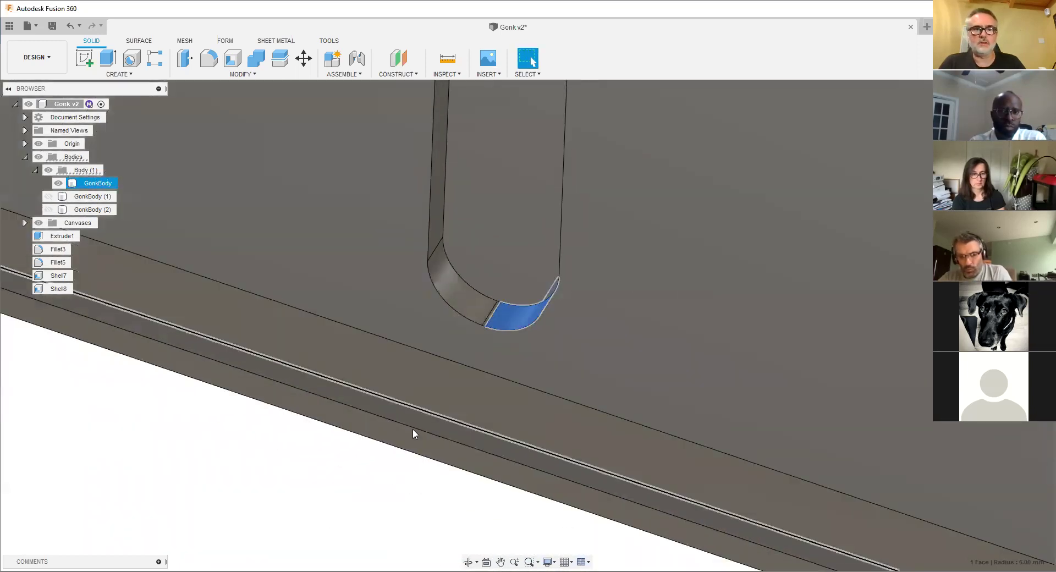
# - Offset the recessed face around the body's open rim upward until it stands above the surrounding lip
pyautogui.click(408, 375)
pyautogui.scroll(-5, 408, 374)
pyautogui.keyDown('shift'); pyautogui.moveTo(408, 370); pyautogui.dragTo(282, 243, button='middle'); pyautogui.keyUp('shift')
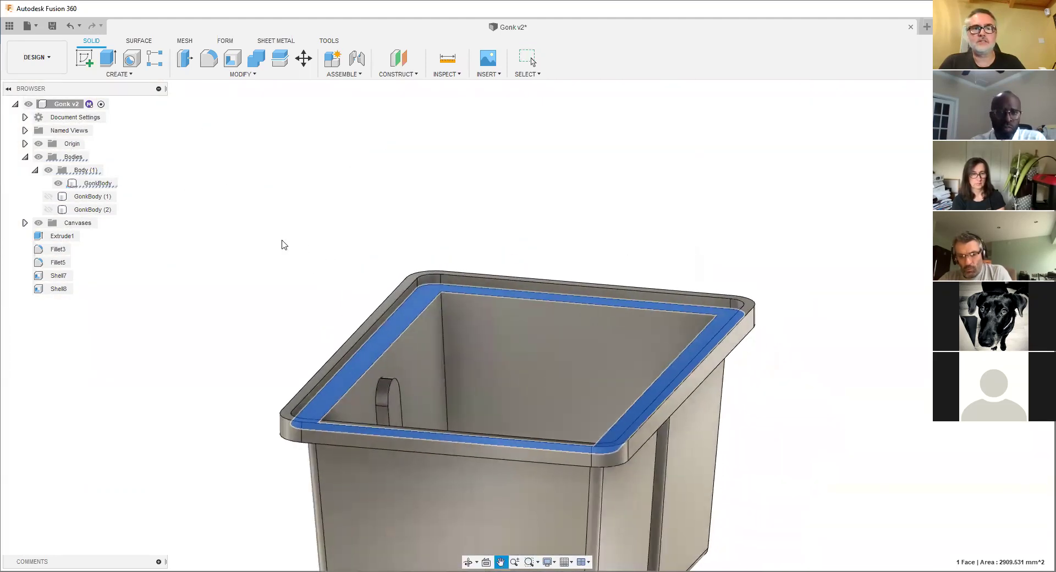
pyautogui.scroll(3, 434, 248)
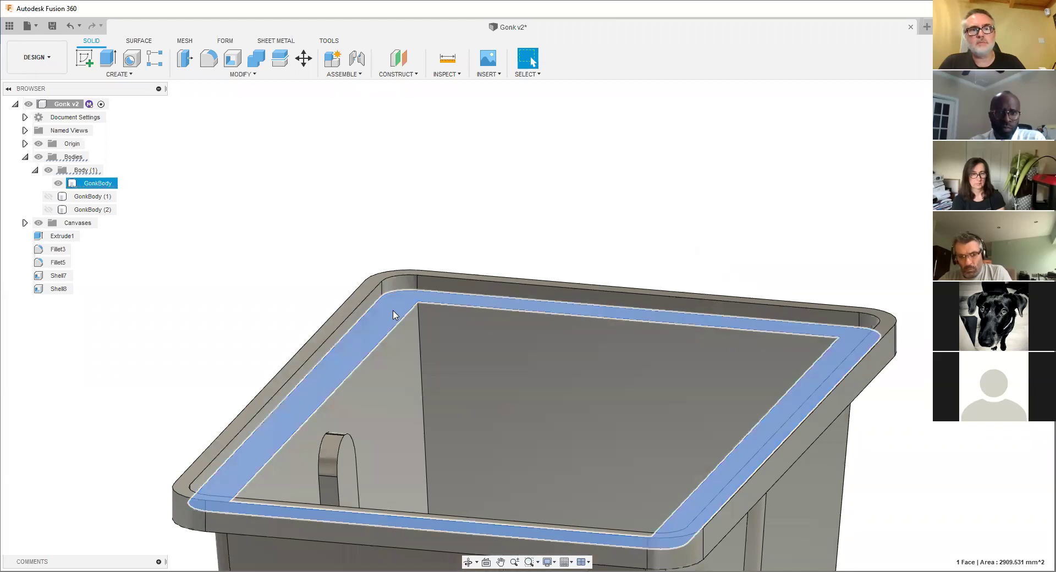
pyautogui.scroll(2, 396, 262)
pyautogui.click(386, 246)
pyautogui.scroll(-1, 383, 249)
pyautogui.moveTo(372, 257); pyautogui.dragTo(341, 229, button='middle')
pyautogui.click(366, 298)
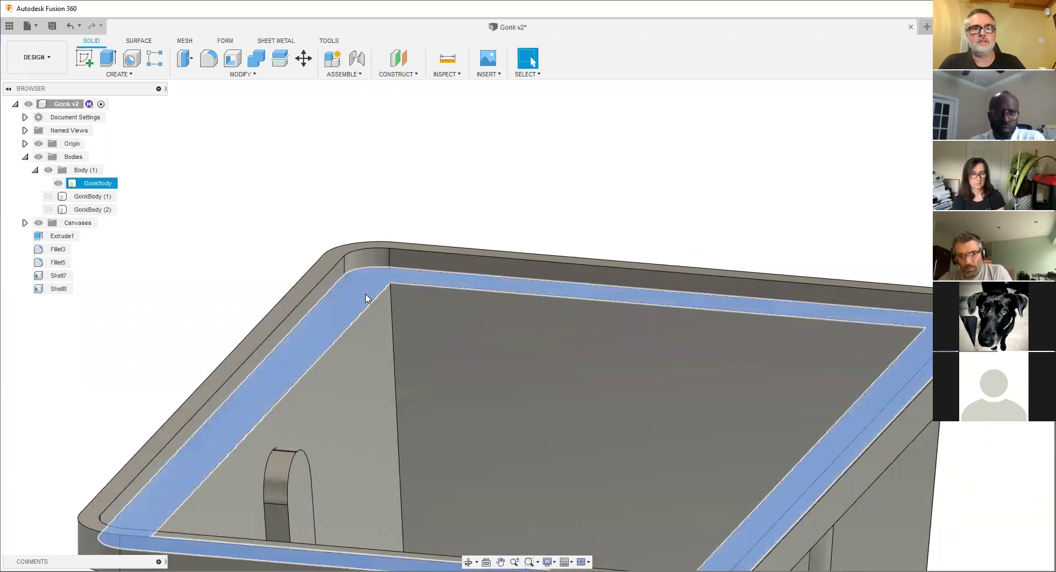
pyautogui.rightClick(366, 297)
pyautogui.click(411, 278)
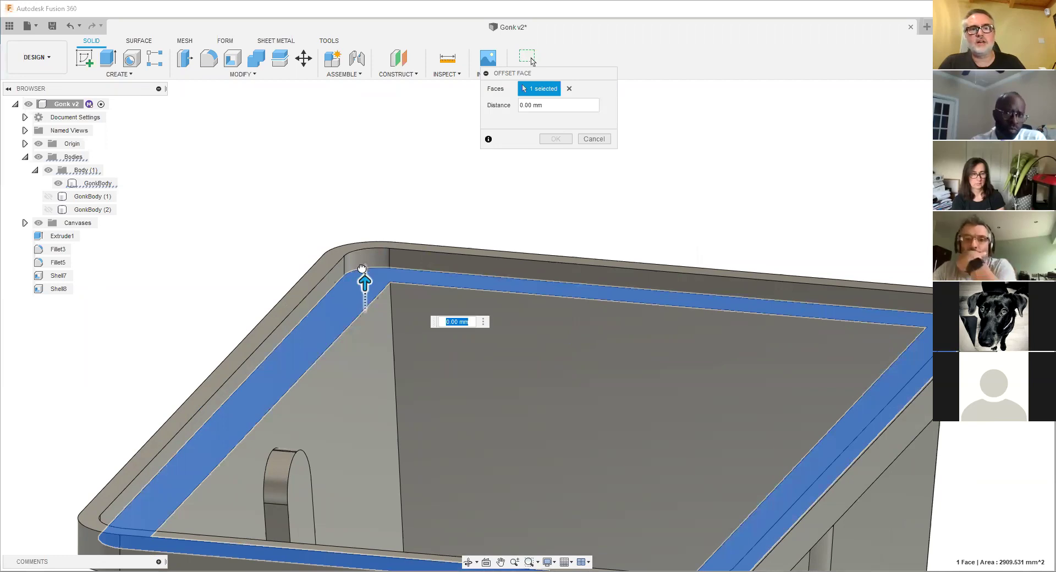
pyautogui.moveTo(359, 281); pyautogui.dragTo(359, 243)
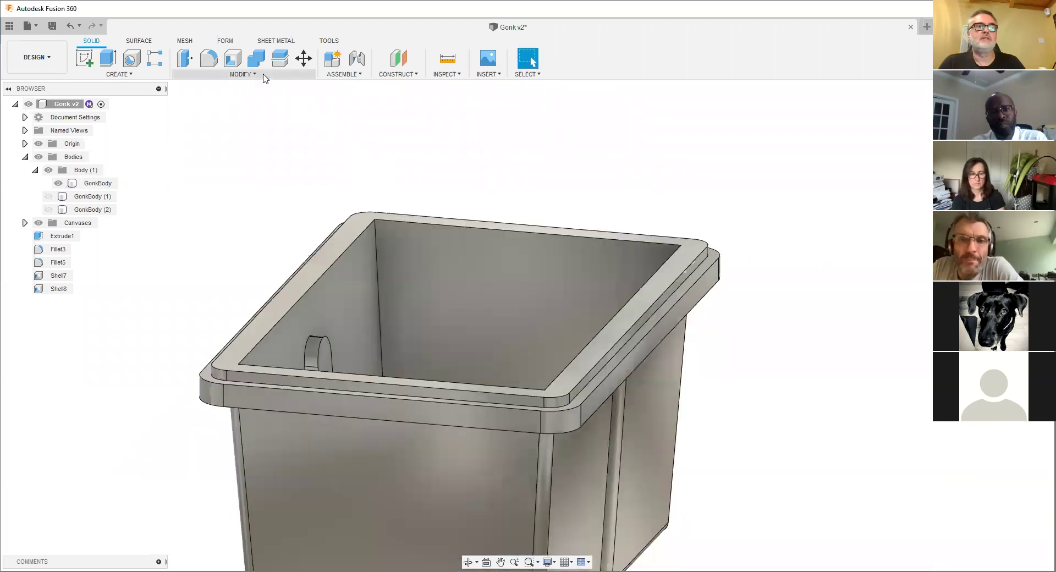
# - Split GonkBody at the outer lip's top face with Extend Splitting Tool(s) on, and delete the piece above it
pyautogui.click(242, 74)
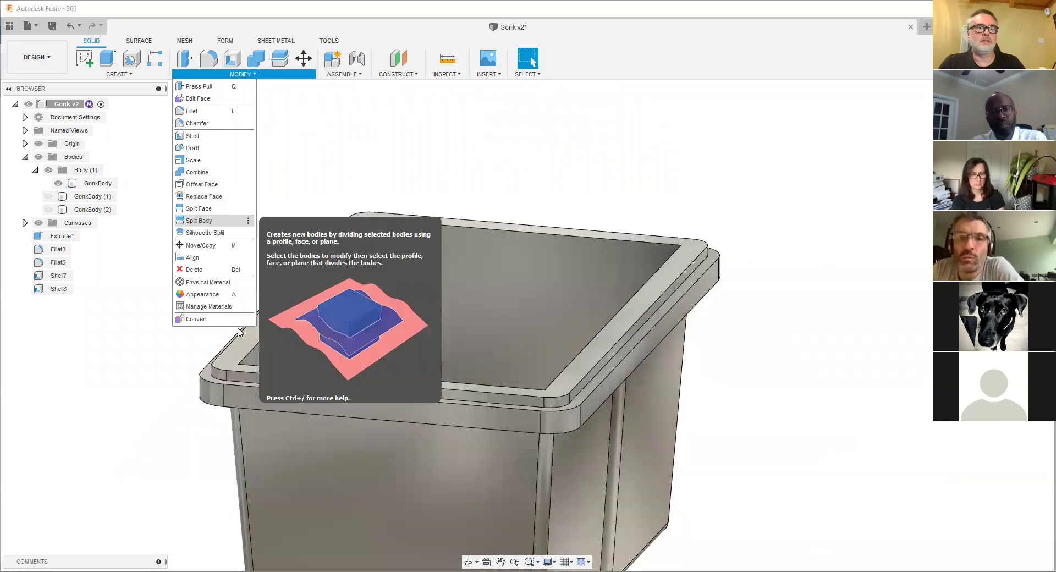
pyautogui.click(574, 105)
pyautogui.scroll(5, 191, 384)
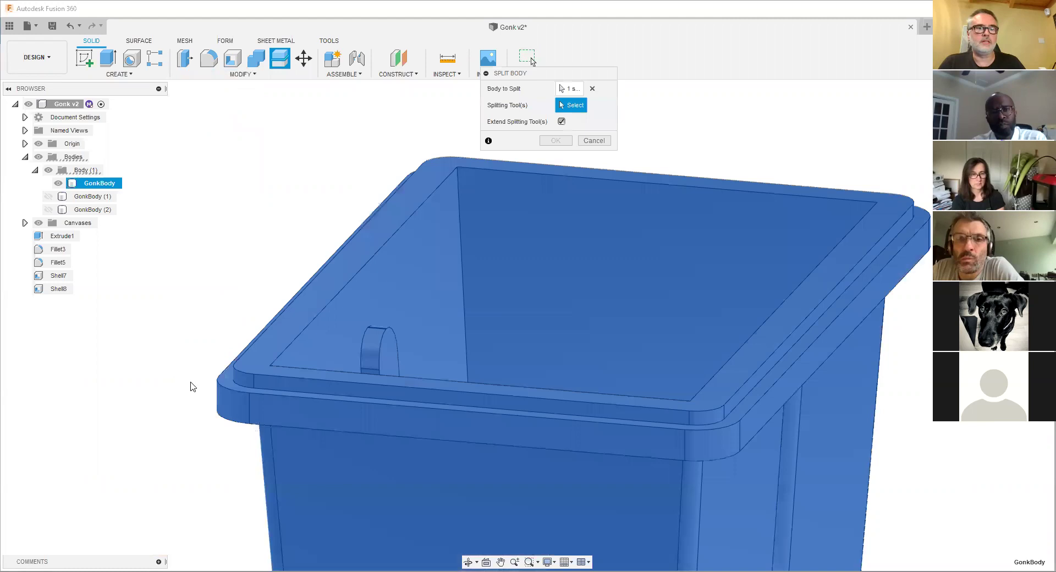
pyautogui.click(241, 389)
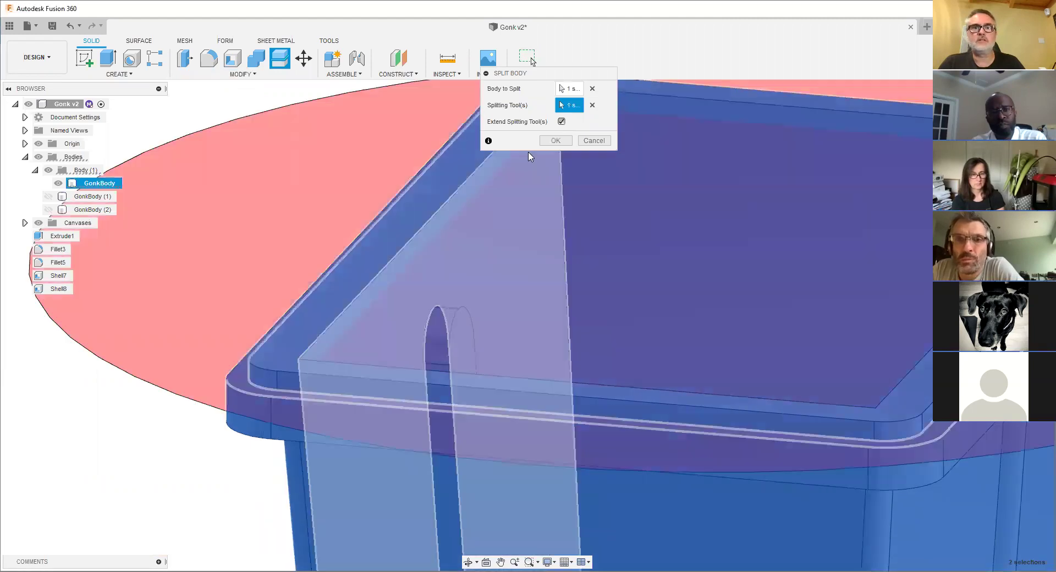
pyautogui.press('Return')
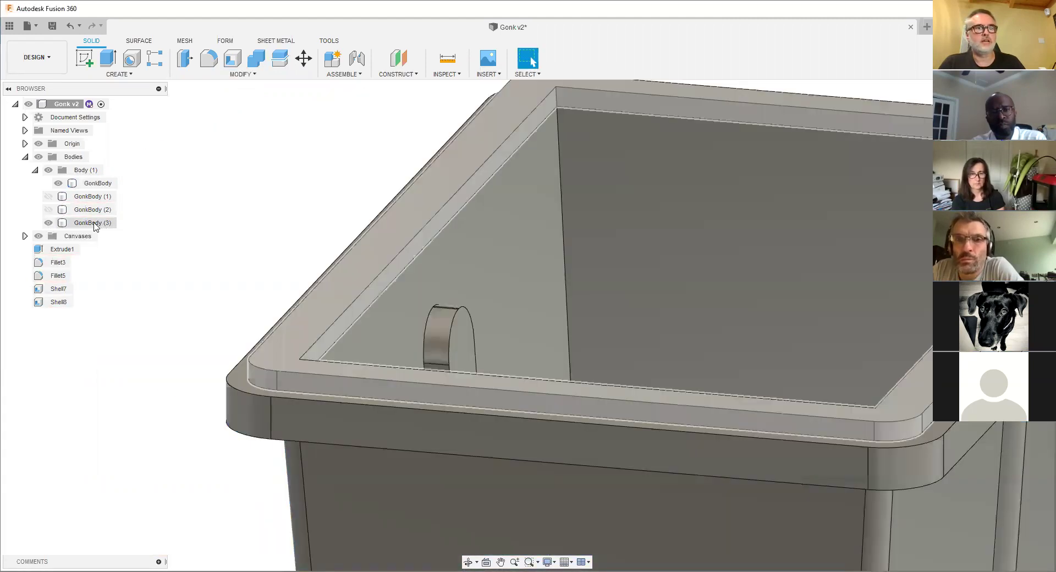
pyautogui.scroll(-5, 249, 283)
pyautogui.hotkey('ctrl', 'z')
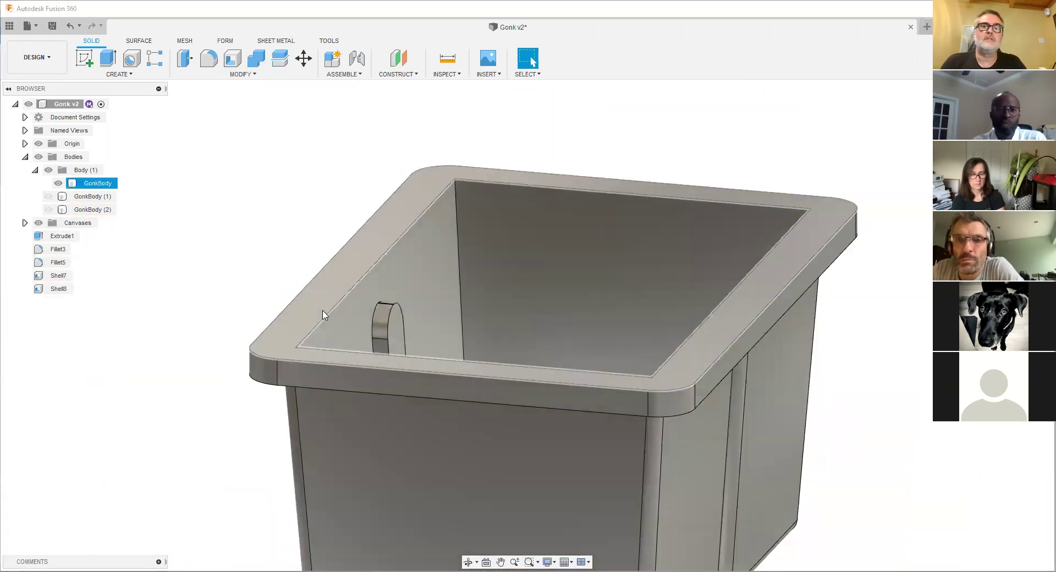
# - Chamfer the tangent edge chain where the round-ended rib meets one inner side wall, using an equal distance of 3.4 mm
pyautogui.keyDown('shift'); pyautogui.moveTo(387, 235); pyautogui.dragTo(285, 355, button='middle'); pyautogui.keyUp('shift')
pyautogui.scroll(4, 375, 223)
pyautogui.keyDown('shift'); pyautogui.moveTo(383, 216); pyautogui.dragTo(371, 281, button='middle'); pyautogui.keyUp('shift')
pyautogui.scroll(-3, 401, 235)
pyautogui.keyDown('shift'); pyautogui.moveTo(318, 170); pyautogui.dragTo(342, 242, button='middle'); pyautogui.keyUp('shift')
pyautogui.scroll(8, 473, 316)
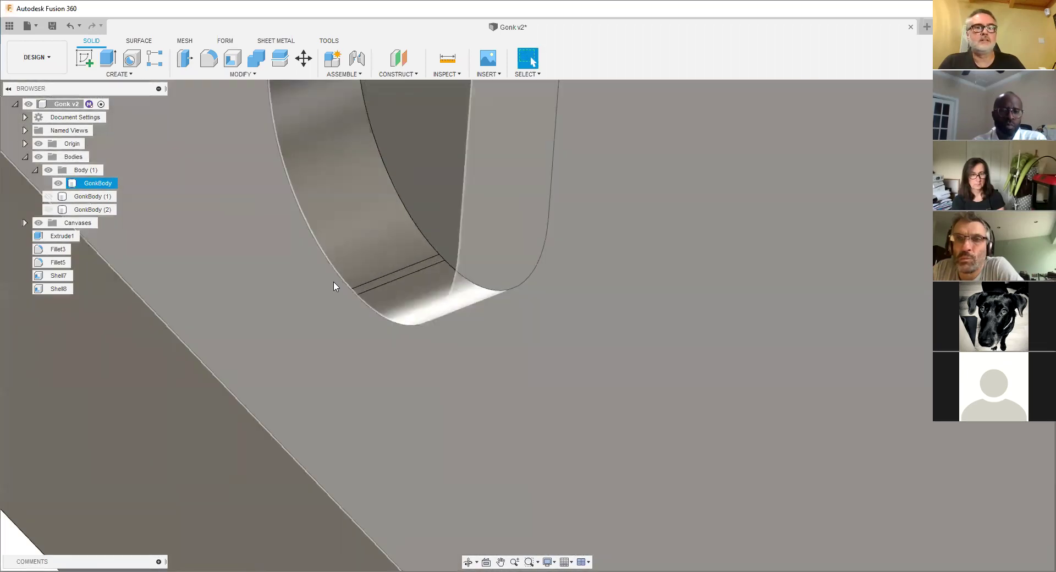
pyautogui.scroll(5, 336, 274)
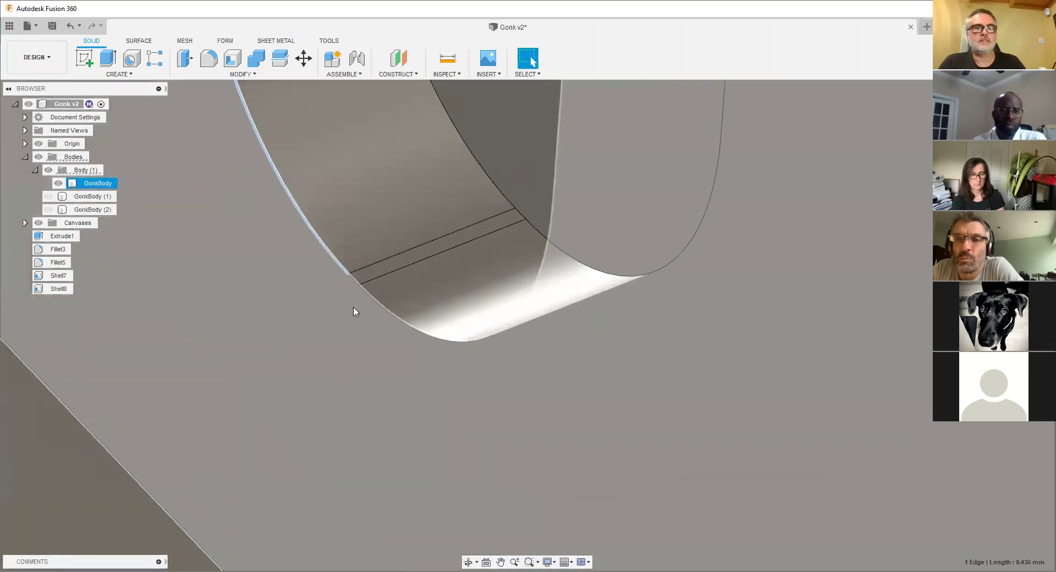
pyautogui.click(354, 269)
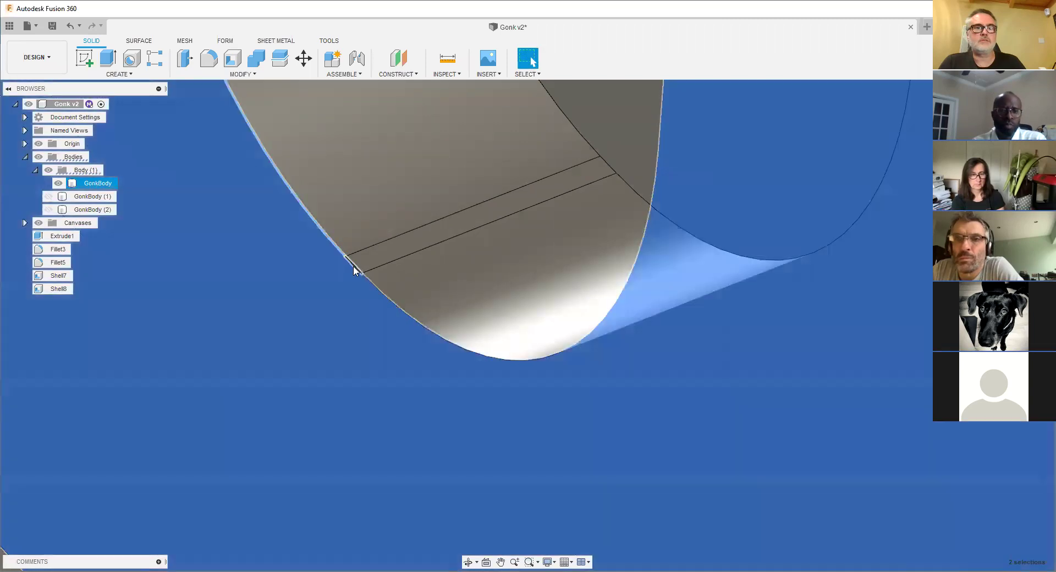
pyautogui.click(354, 264)
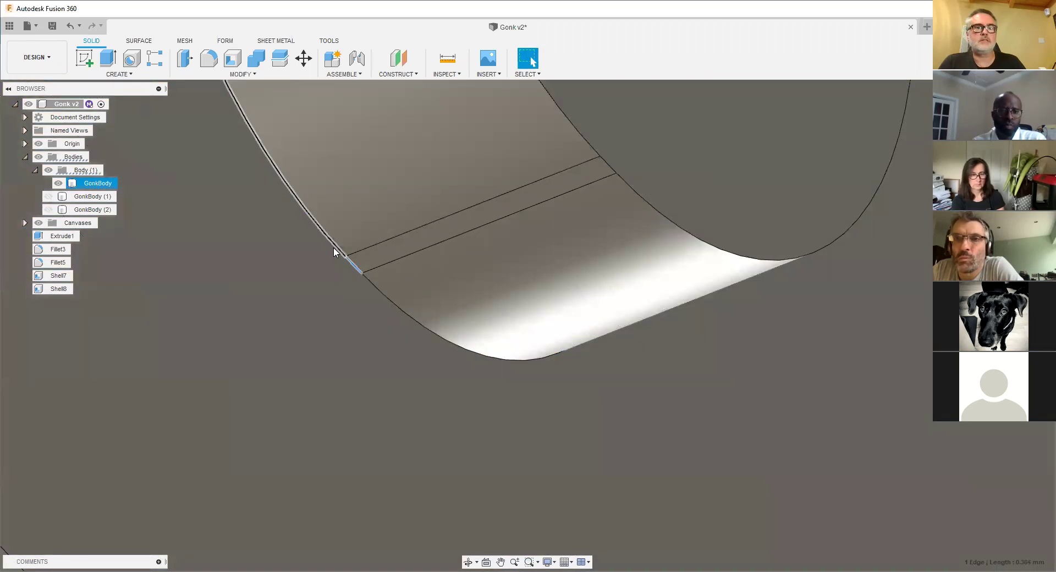
pyautogui.keyDown('ctrl'); pyautogui.click(401, 309); pyautogui.keyUp('ctrl')
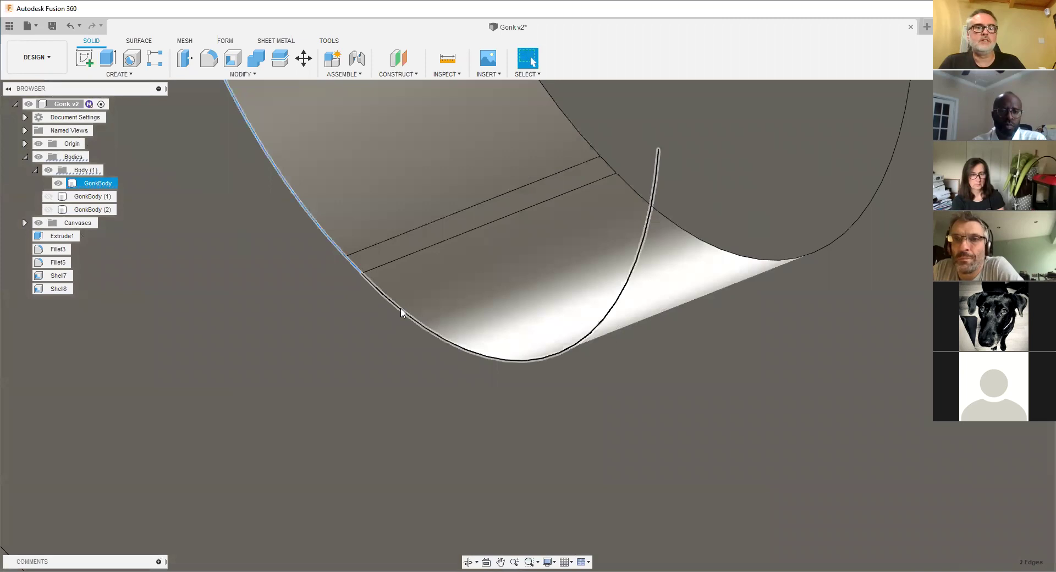
pyautogui.rightClick(401, 310)
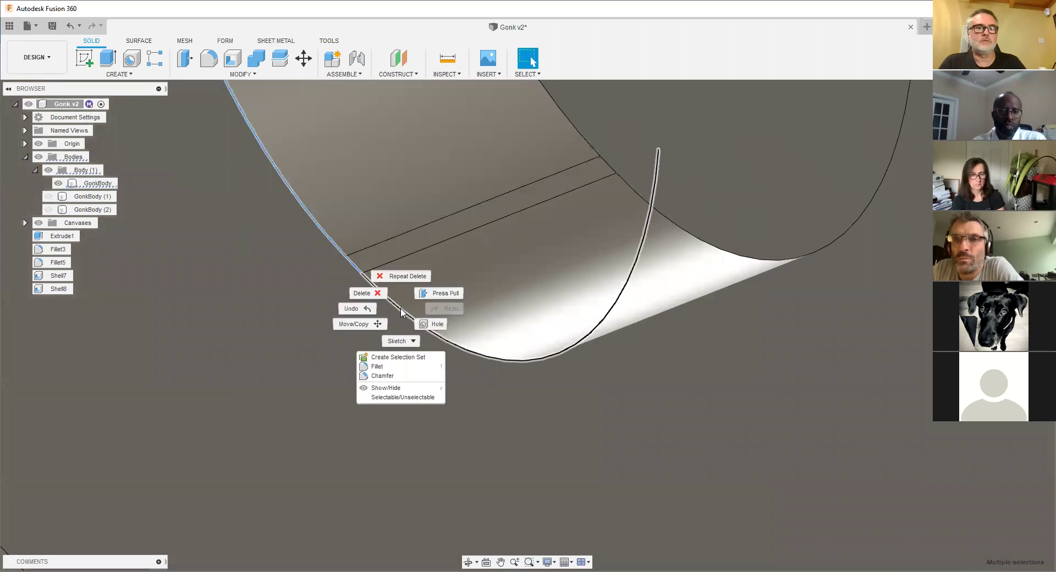
pyautogui.click(380, 377)
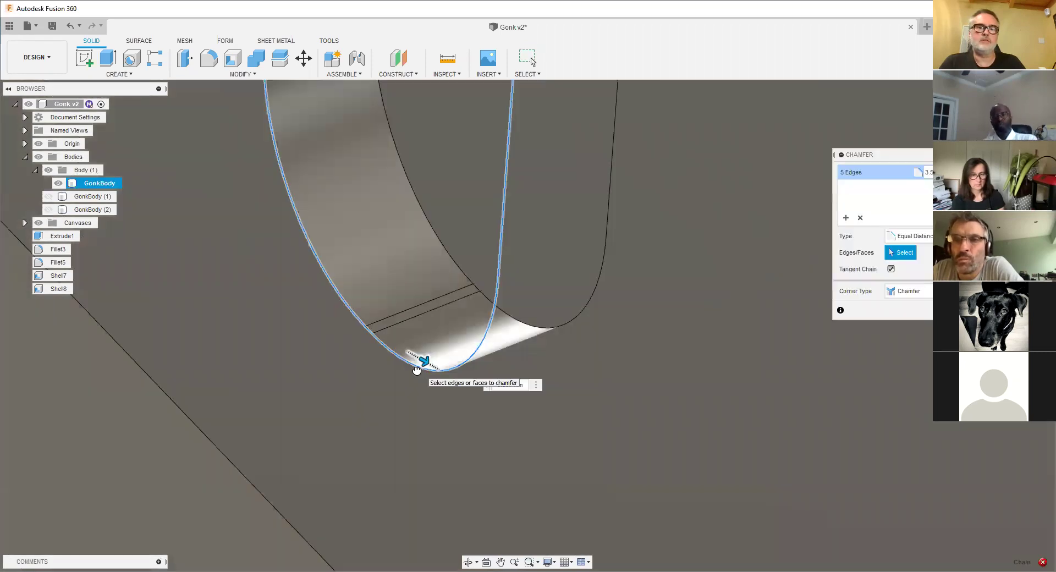
pyautogui.scroll(3, 416, 369)
pyautogui.moveTo(420, 358); pyautogui.dragTo(421, 360)
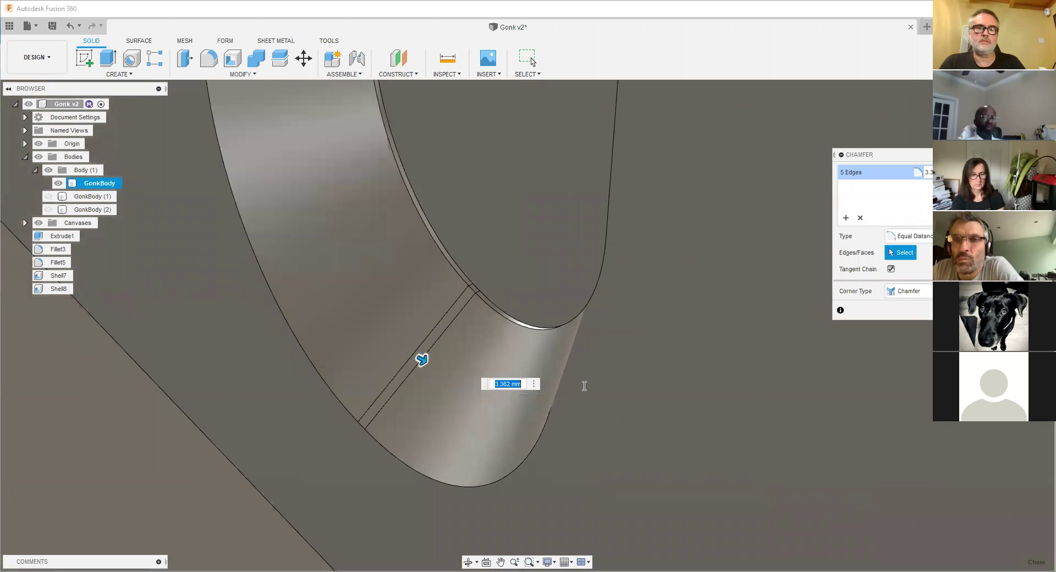
pyautogui.write('3.4')
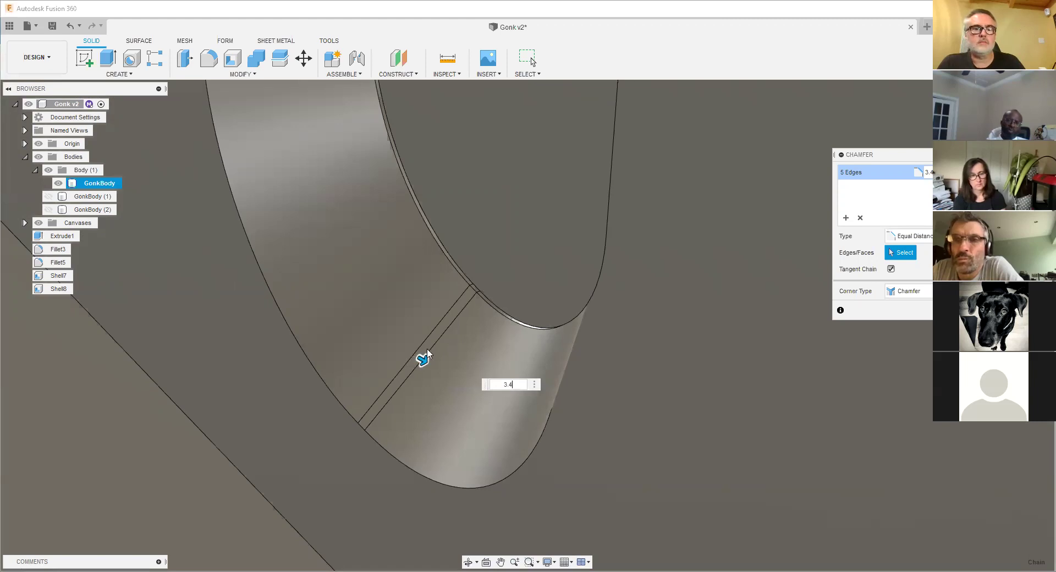
pyautogui.scroll(5, 420, 357)
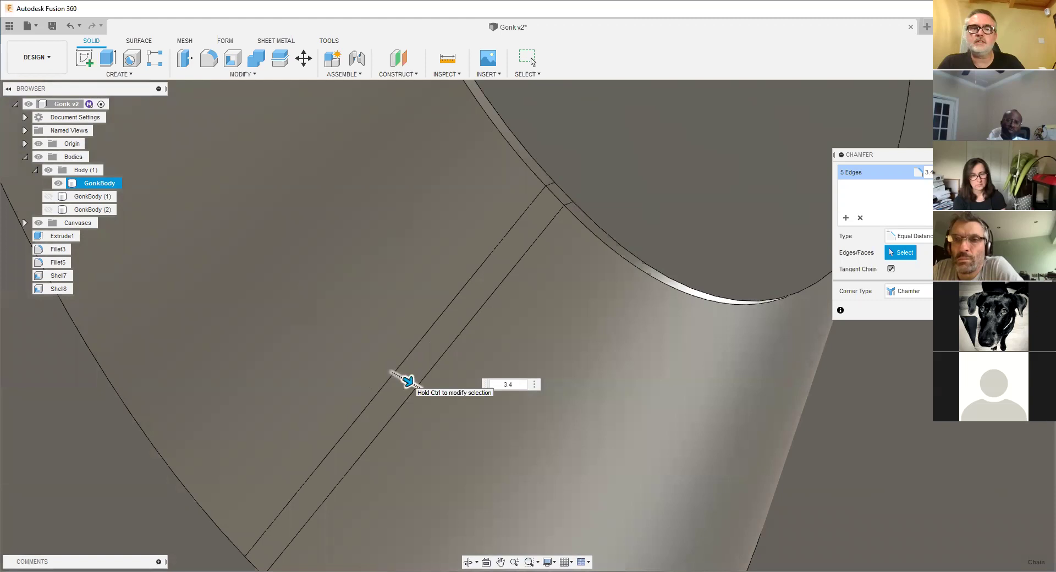
pyautogui.press('Return')
# - Chamfer the matching rib edge chain on the opposite inner side wall with an equal distance of about 3.5 mm
pyautogui.scroll(-8, 525, 287)
pyautogui.moveTo(526, 288); pyautogui.dragTo(427, 372, button='middle')
pyautogui.scroll(-4, 406, 370)
pyautogui.scroll(3, 410, 364)
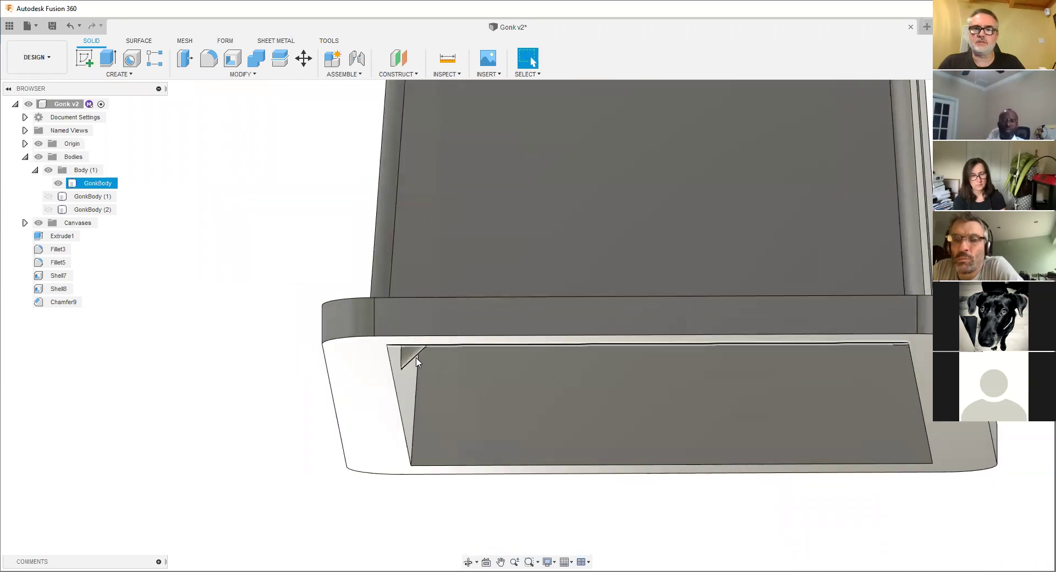
pyautogui.scroll(-1, 169, 335)
pyautogui.moveTo(440, 346); pyautogui.dragTo(327, 345, button='middle')
pyautogui.keyDown('shift'); pyautogui.moveTo(417, 358); pyautogui.dragTo(527, 372, button='middle'); pyautogui.keyUp('shift')
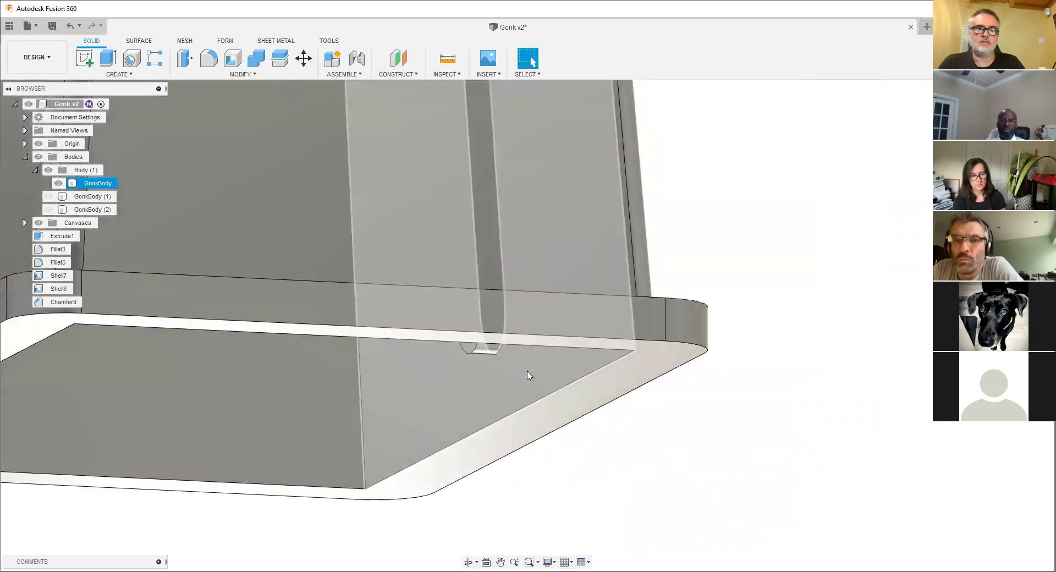
pyautogui.scroll(2, 477, 352)
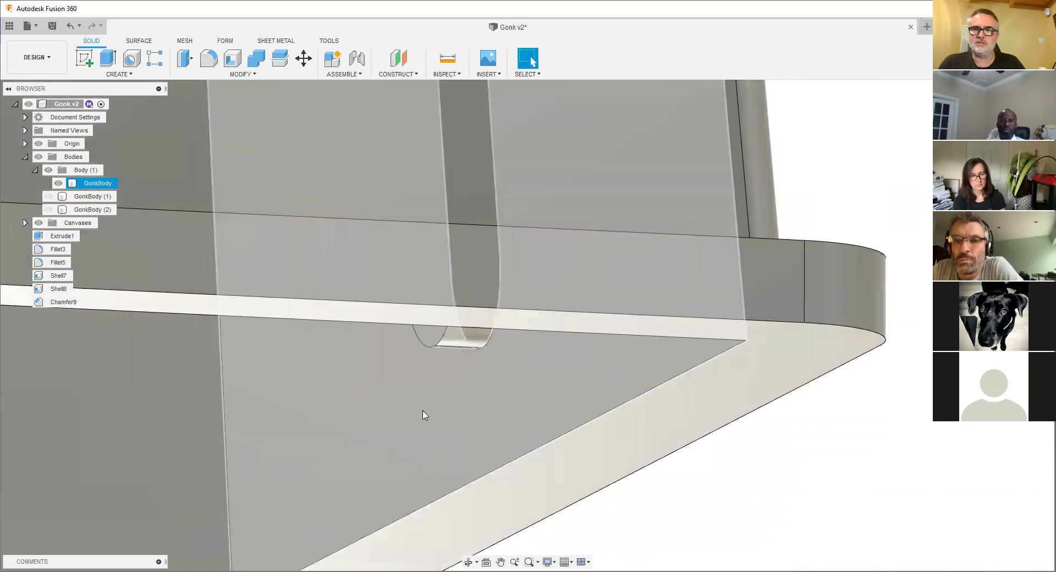
pyautogui.keyDown('shift'); pyautogui.moveTo(425, 417); pyautogui.dragTo(465, 357, button='middle'); pyautogui.keyUp('shift')
pyautogui.scroll(4, 521, 312)
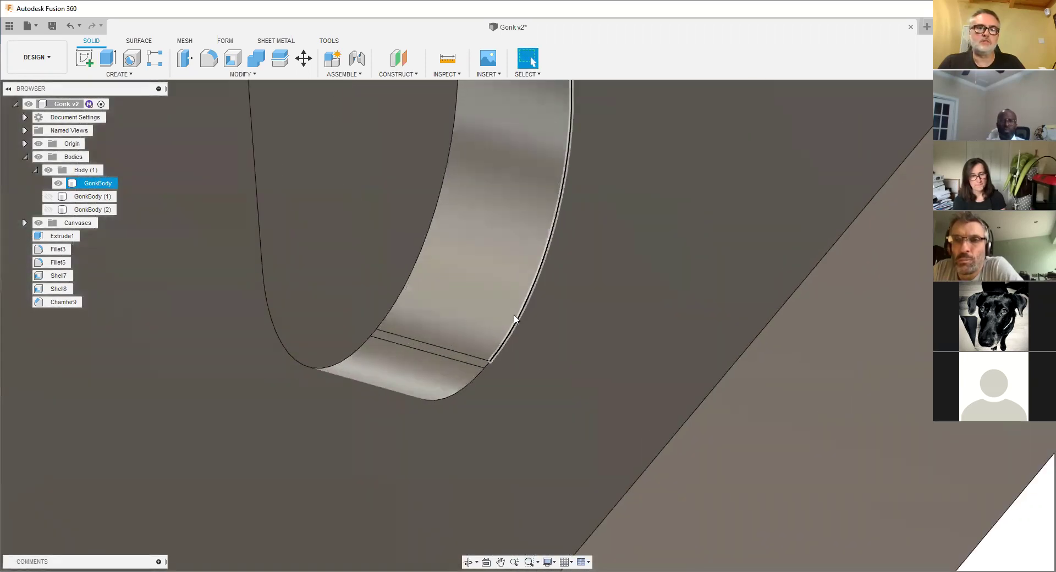
pyautogui.rightClick(515, 317)
pyautogui.click(483, 387)
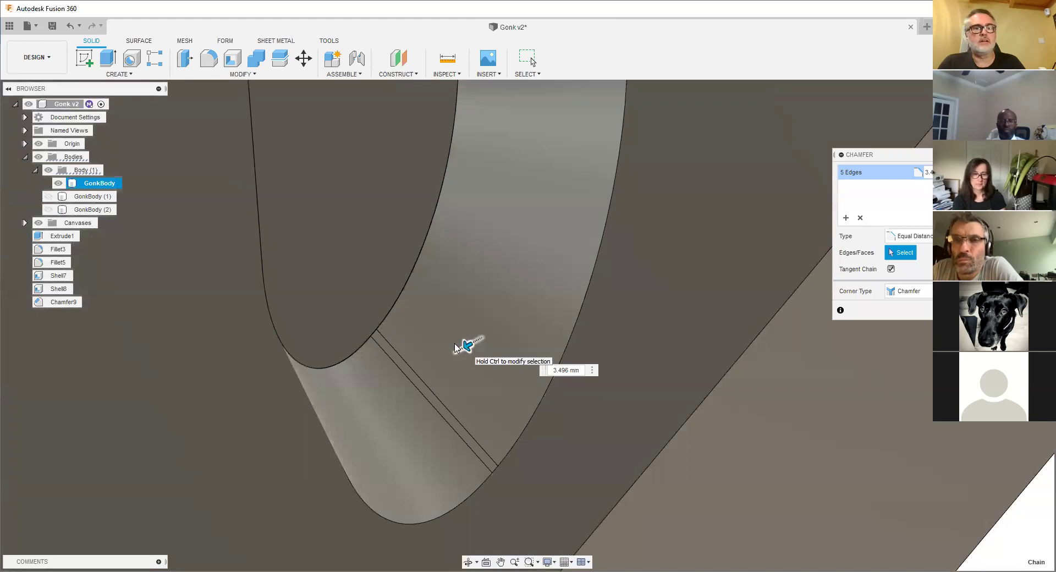
pyautogui.scroll(3, 460, 386)
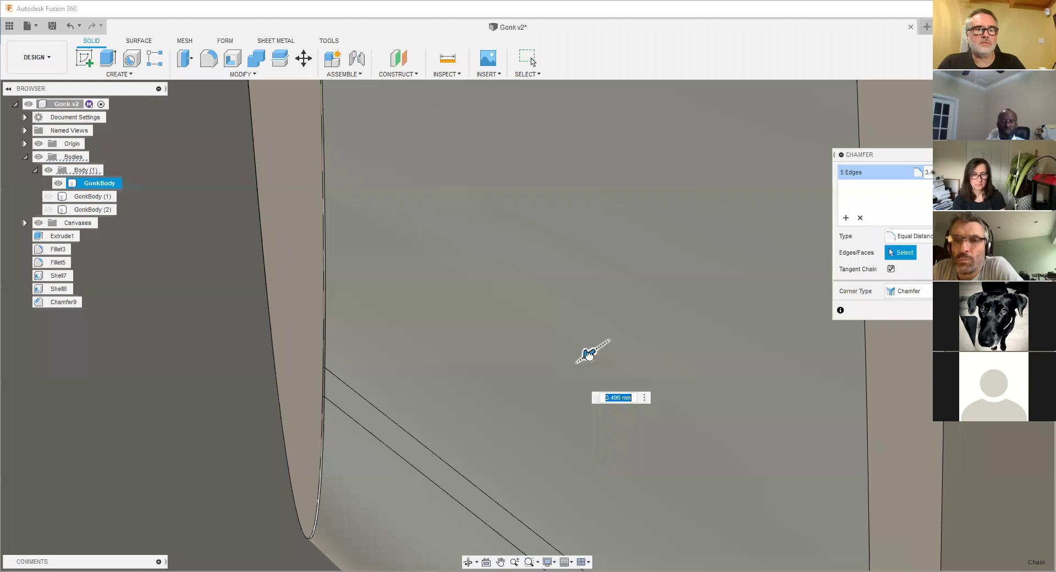
pyautogui.moveTo(589, 355); pyautogui.dragTo(592, 355)
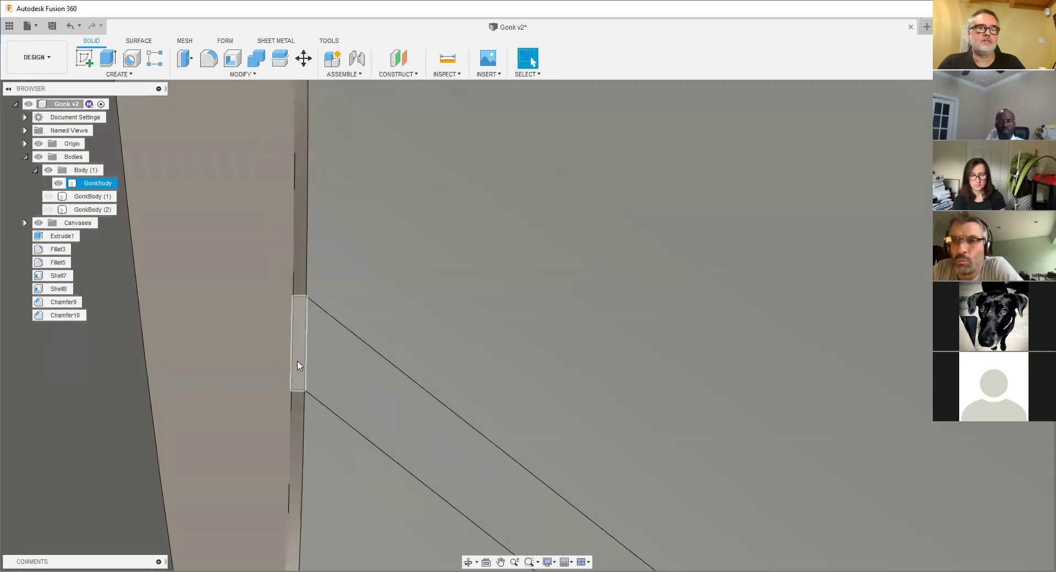
# - Try to delete the narrow leftover faces along the rib beside the second chamfer
pyautogui.click(298, 363)
pyautogui.keyDown('ctrl'); pyautogui.click(296, 278); pyautogui.keyUp('ctrl')
pyautogui.keyDown('shift'); pyautogui.moveTo(294, 421); pyautogui.dragTo(297, 421, button='middle'); pyautogui.keyUp('shift')
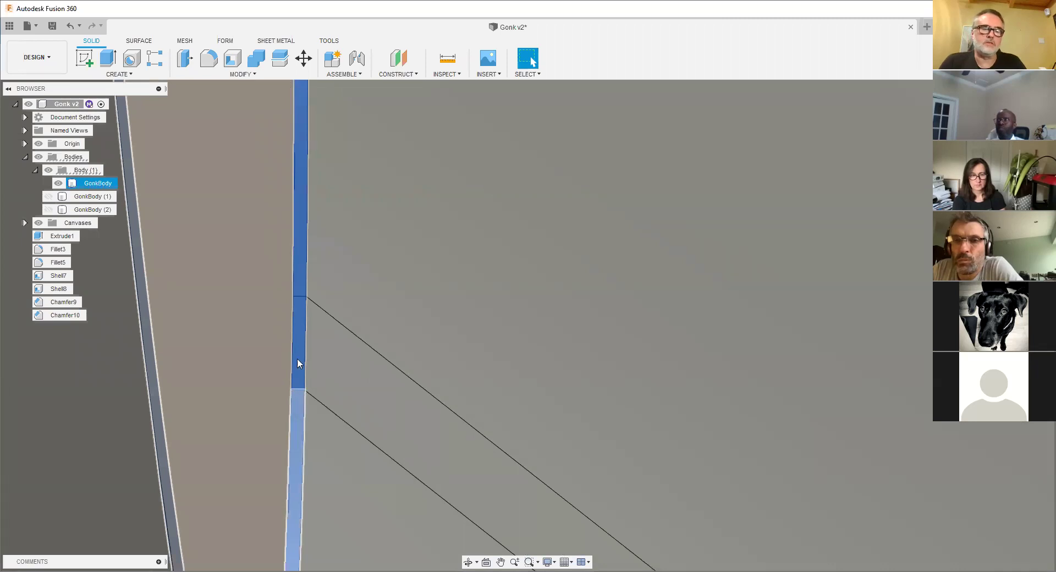
pyautogui.keyDown('shift'); pyautogui.moveTo(297, 358); pyautogui.dragTo(346, 359, button='middle'); pyautogui.keyUp('shift')
pyautogui.press('Delete')
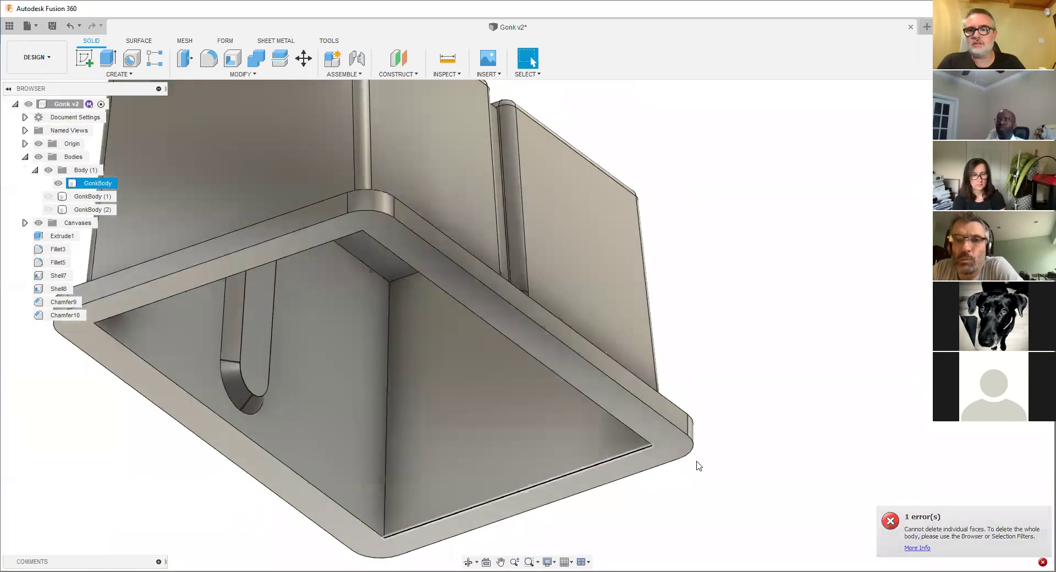
# - Examine both chamfered rib ends inside the body, its open rim and the exterior groove
pyautogui.keyDown('shift'); pyautogui.moveTo(474, 377); pyautogui.dragTo(215, 256, button='middle'); pyautogui.keyUp('shift')
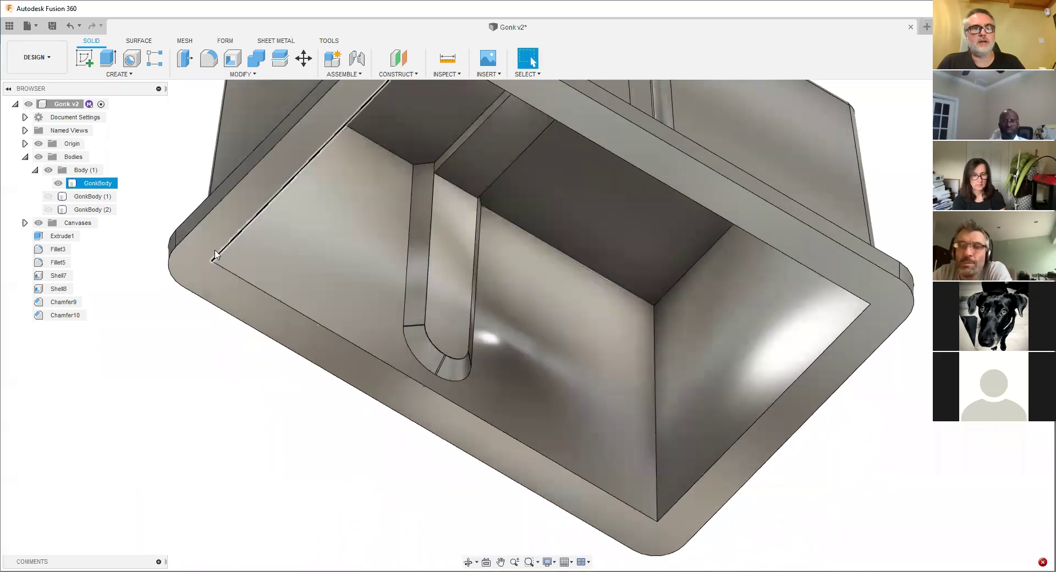
pyautogui.scroll(3, 433, 360)
pyautogui.scroll(-1, 447, 408)
pyautogui.keyDown('shift'); pyautogui.moveTo(484, 429); pyautogui.dragTo(519, 270, button='middle'); pyautogui.keyUp('shift')
pyautogui.moveTo(509, 352); pyautogui.dragTo(353, 319, button='middle')
pyautogui.scroll(-2, 336, 366)
pyautogui.scroll(5, 403, 360)
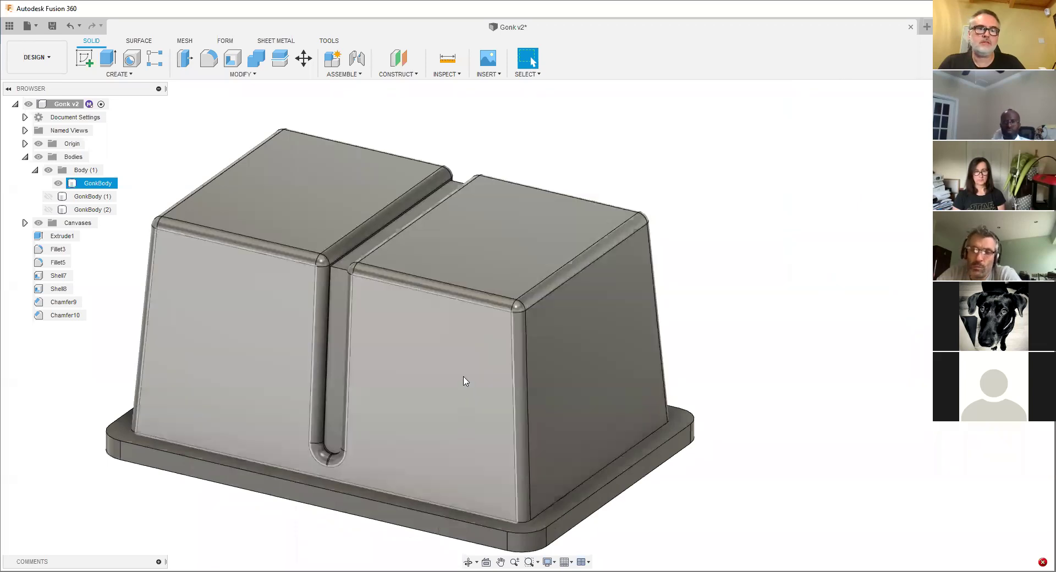
# - Examine the hollowed upper body from several sides and compare it with the reference canvas in front view
pyautogui.scroll(-2, 460, 400)
pyautogui.keyDown('shift'); pyautogui.moveTo(460, 399); pyautogui.dragTo(383, 367, button='middle'); pyautogui.keyUp('shift')
pyautogui.scroll(2, 383, 367)
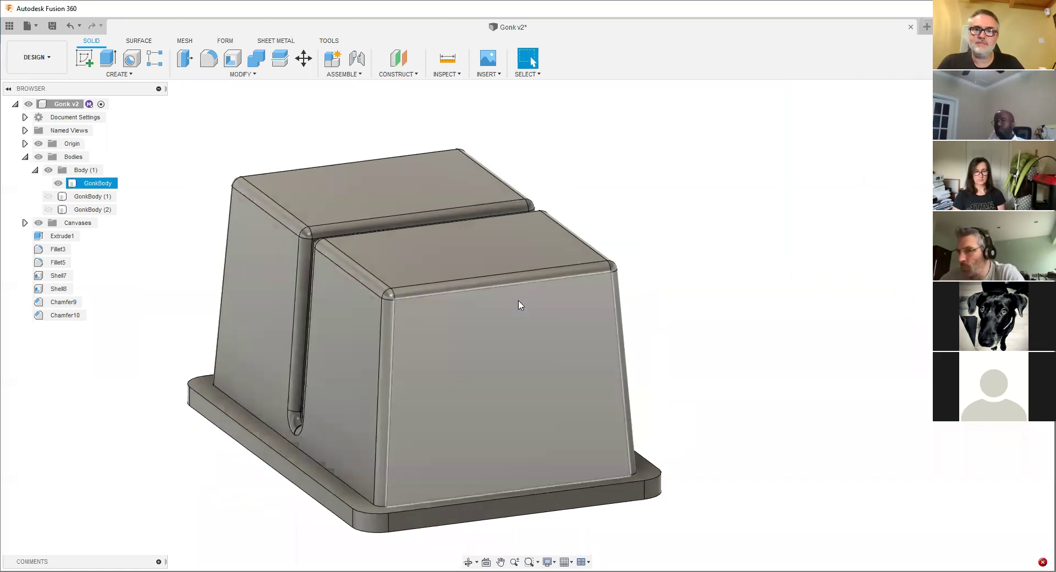
pyautogui.scroll(-1, 497, 378)
pyautogui.moveTo(497, 378)
pyautogui.mouseDown(button='middle')
pyautogui.moveTo(464, 399)
pyautogui.moveTo(478, 377)
pyautogui.moveTo(421, 394)
pyautogui.moveTo(462, 395)
pyautogui.moveTo(455, 380)
pyautogui.moveTo(481, 377)
pyautogui.moveTo(499, 384)
pyautogui.moveTo(485, 387)
pyautogui.mouseUp(button='middle')
pyautogui.scroll(-3, 468, 392)
pyautogui.moveTo(344, 403); pyautogui.dragTo(425, 410, button='middle')
pyautogui.scroll(-3, 409, 410)
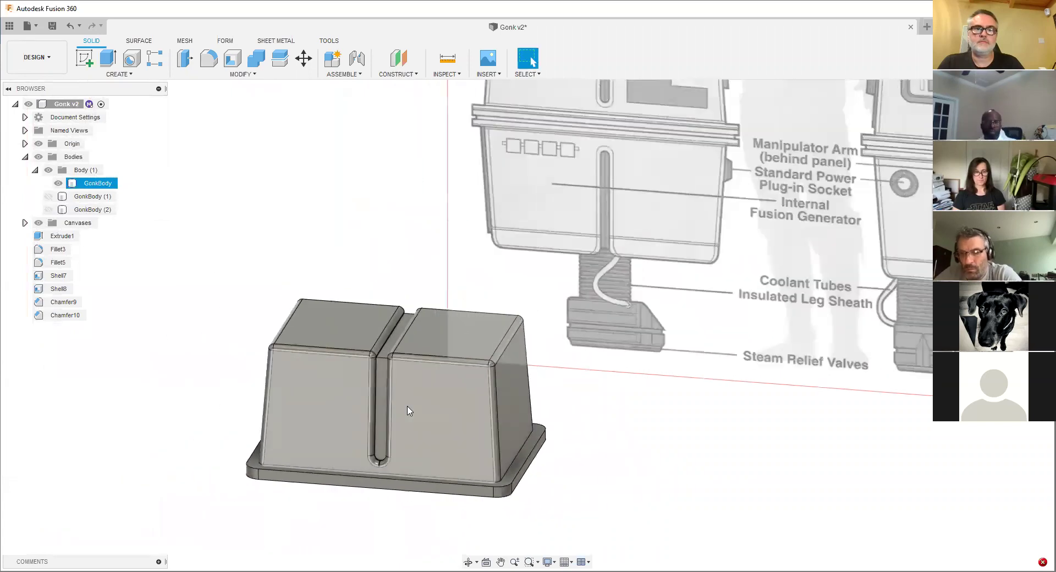
pyautogui.scroll(2, 408, 411)
pyautogui.scroll(3, 358, 399)
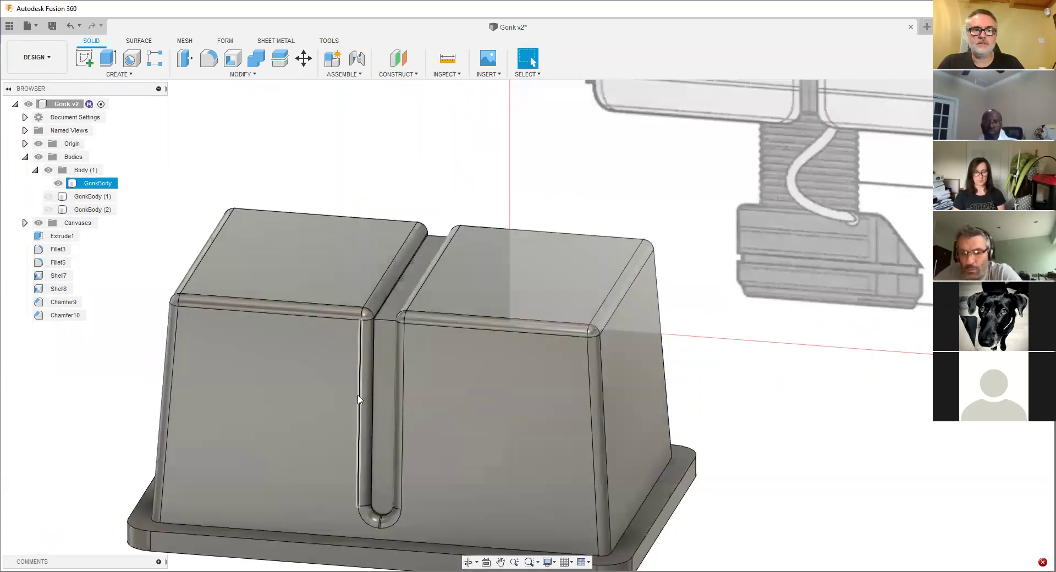
pyautogui.scroll(-5, 358, 400)
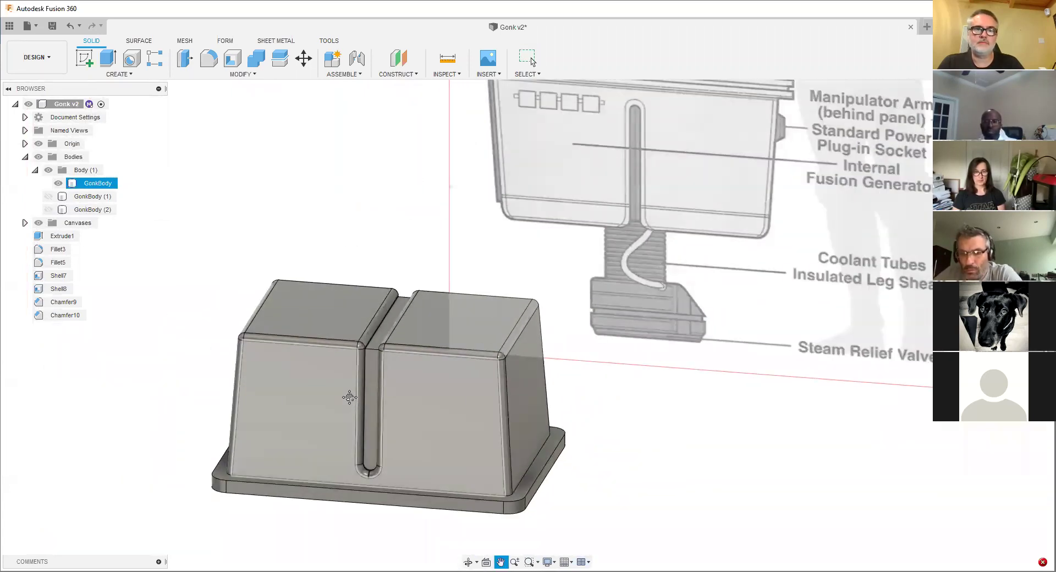
pyautogui.keyDown('shift'); pyautogui.moveTo(353, 405); pyautogui.dragTo(361, 392, button='middle'); pyautogui.keyUp('shift')
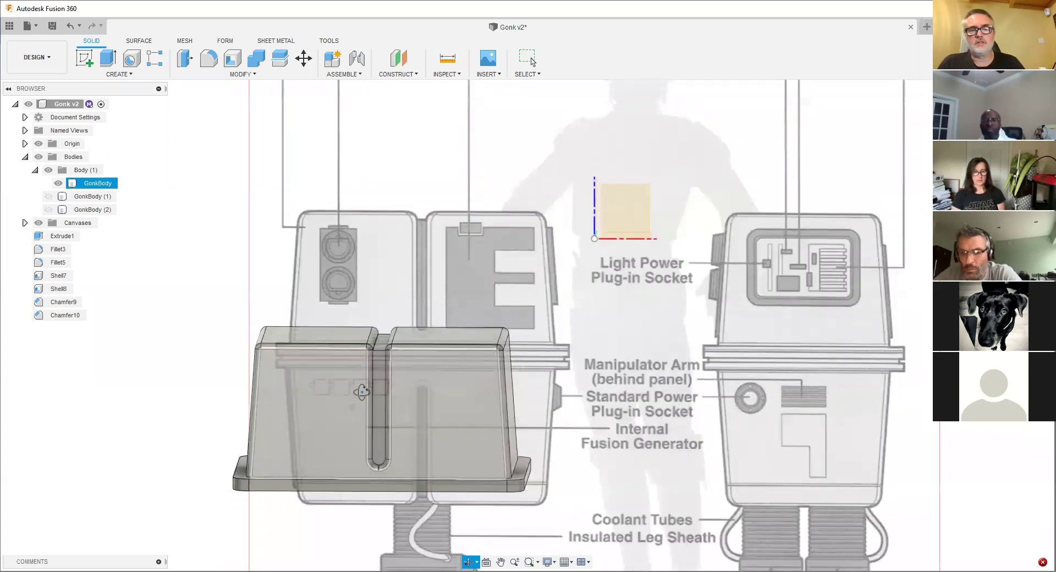
pyautogui.scroll(-4, 363, 391)
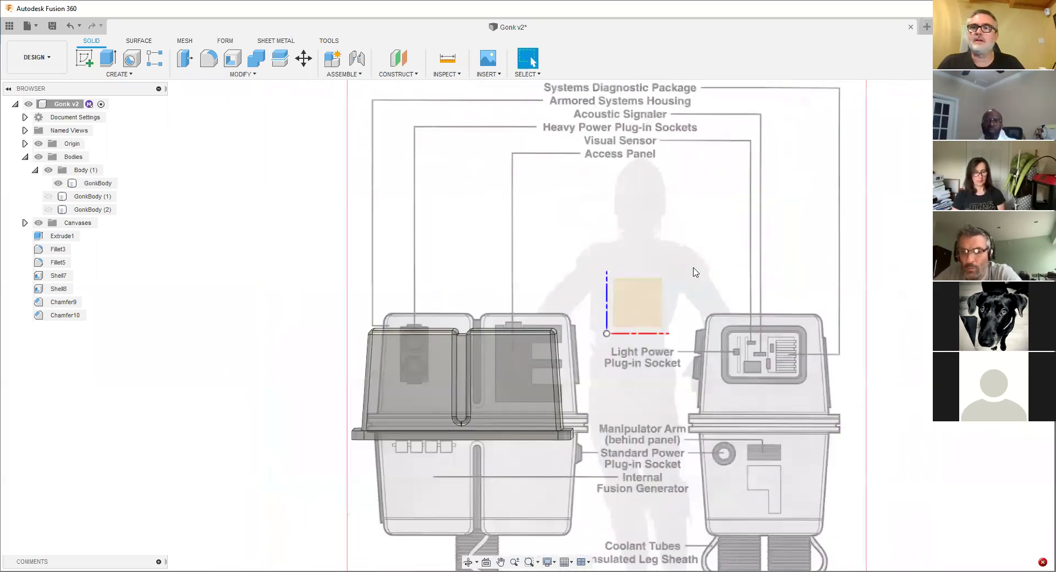
pyautogui.click(1018, 114)
pyautogui.scroll(-2, 366, 391)
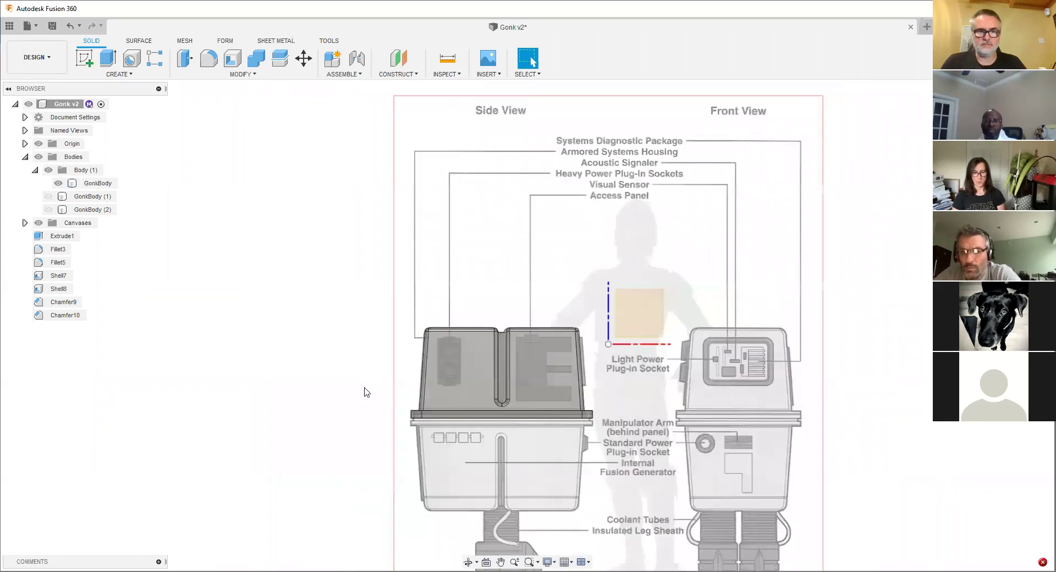
# - In a new sketch beside the canvas, draw a stepped line: vertical, about 69 mm sloping at 110 degrees, and vertical again
pyautogui.press('o')
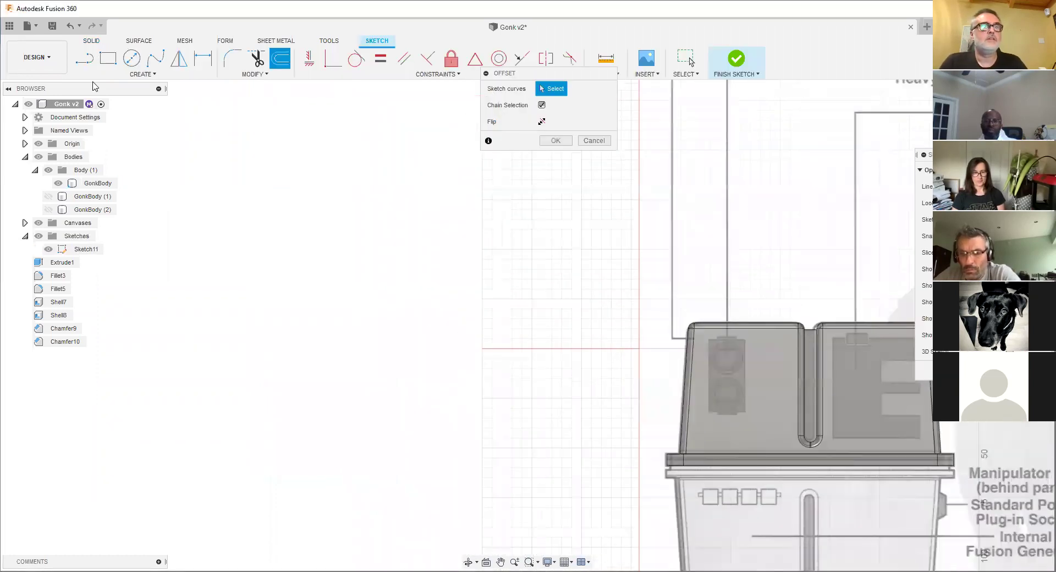
pyautogui.click(84, 62)
pyautogui.click(479, 436)
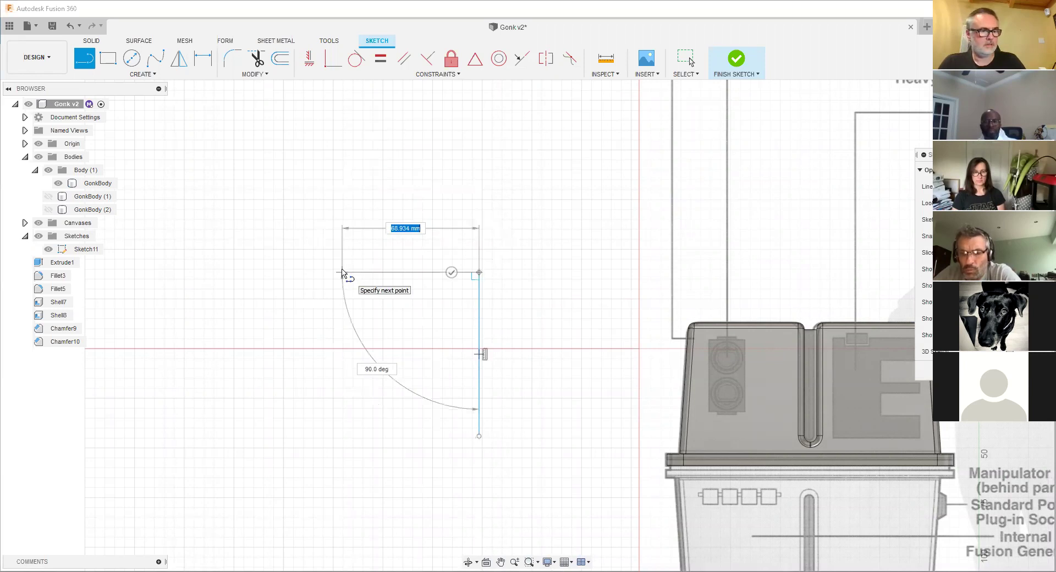
pyautogui.press('Tab')
pyautogui.write('11')
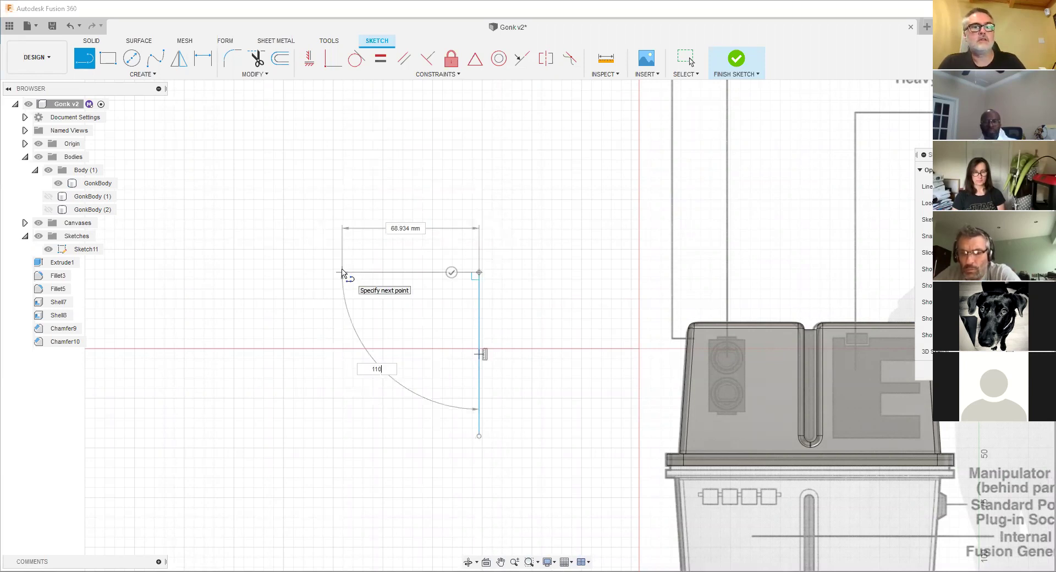
pyautogui.write('0')
pyautogui.press('Tab')
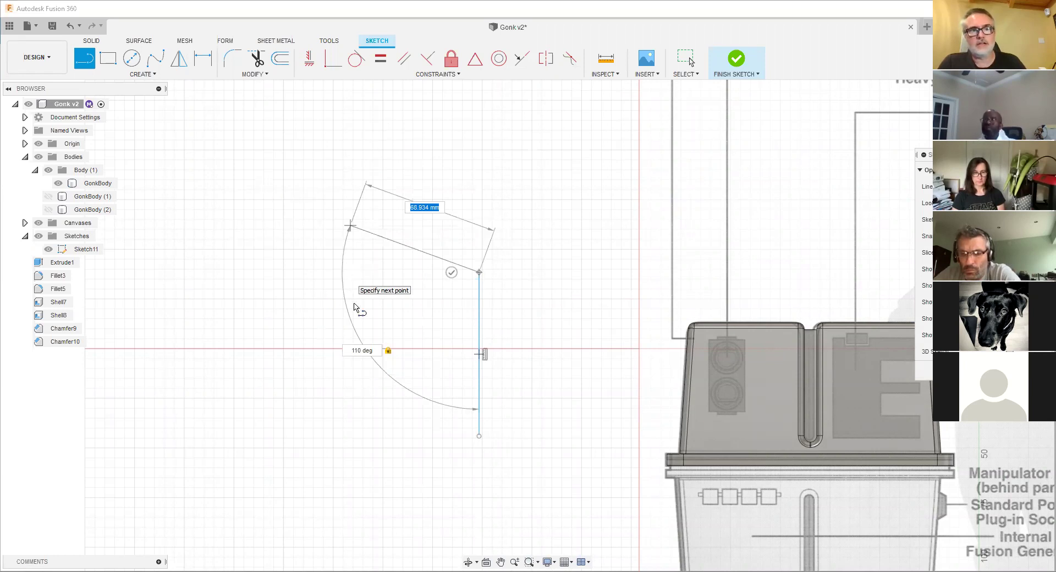
pyautogui.press('Return')
pyautogui.scroll(3, 355, 307)
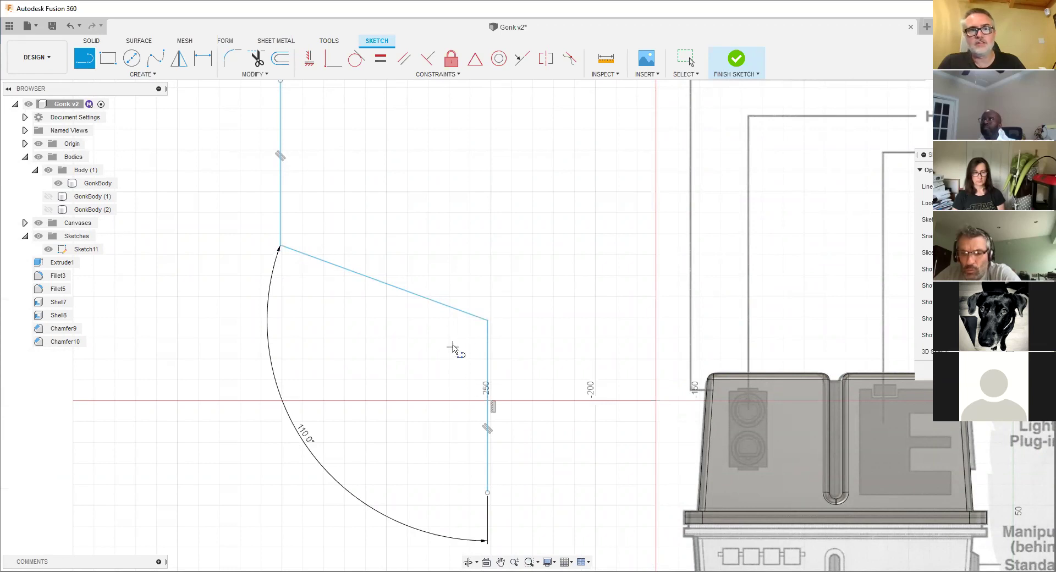
# - Draw a second stepped line with right-angle corners alongside the sloped one, its upper vertical segment about 115 mm long
pyautogui.scroll(-1, 451, 354)
pyautogui.scroll(-1, 448, 364)
pyautogui.moveTo(448, 363); pyautogui.dragTo(414, 418, button='middle')
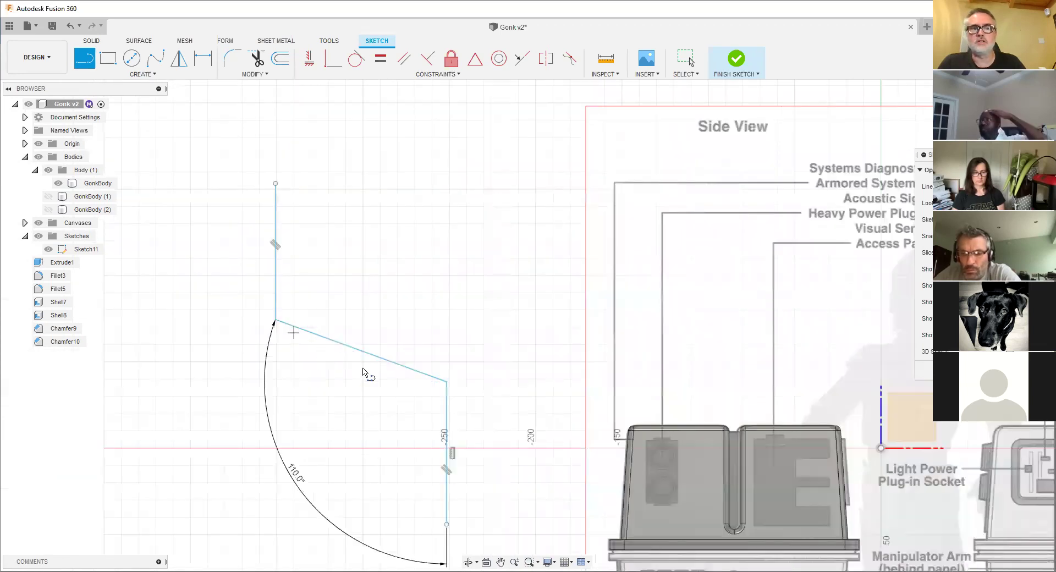
pyautogui.scroll(-3, 392, 381)
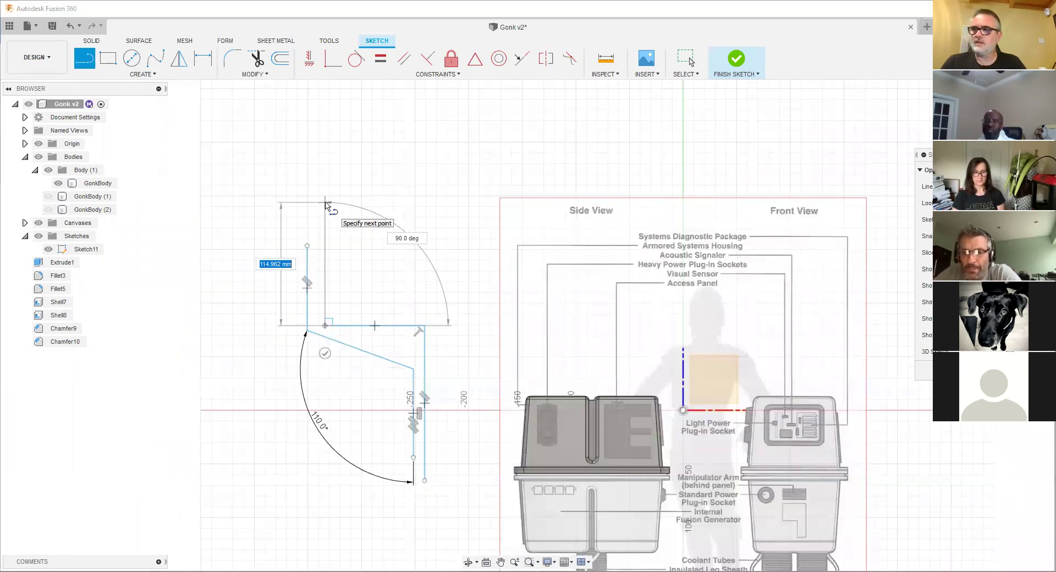
pyautogui.click(325, 203)
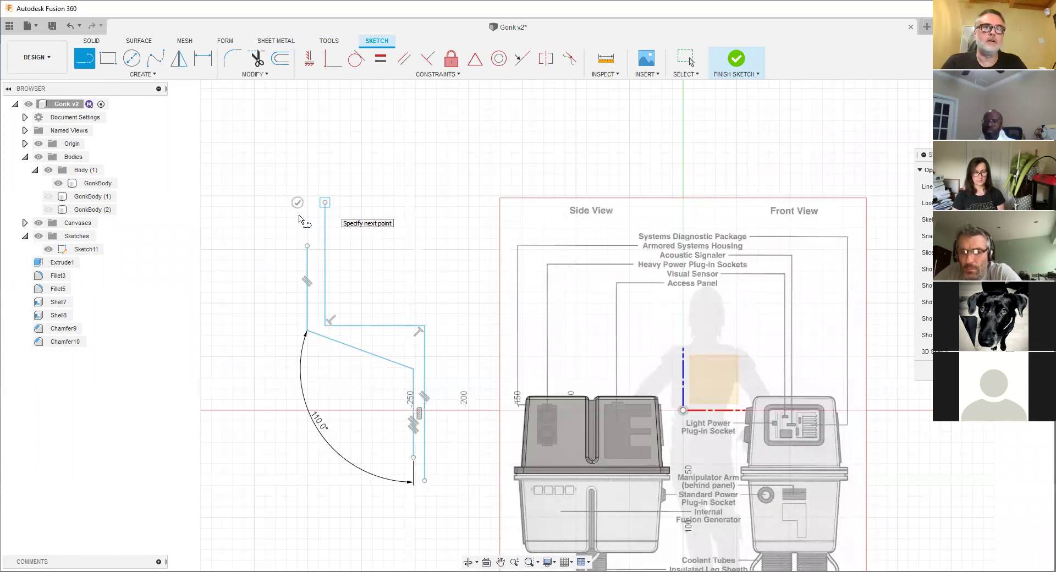
pyautogui.press('Escape')
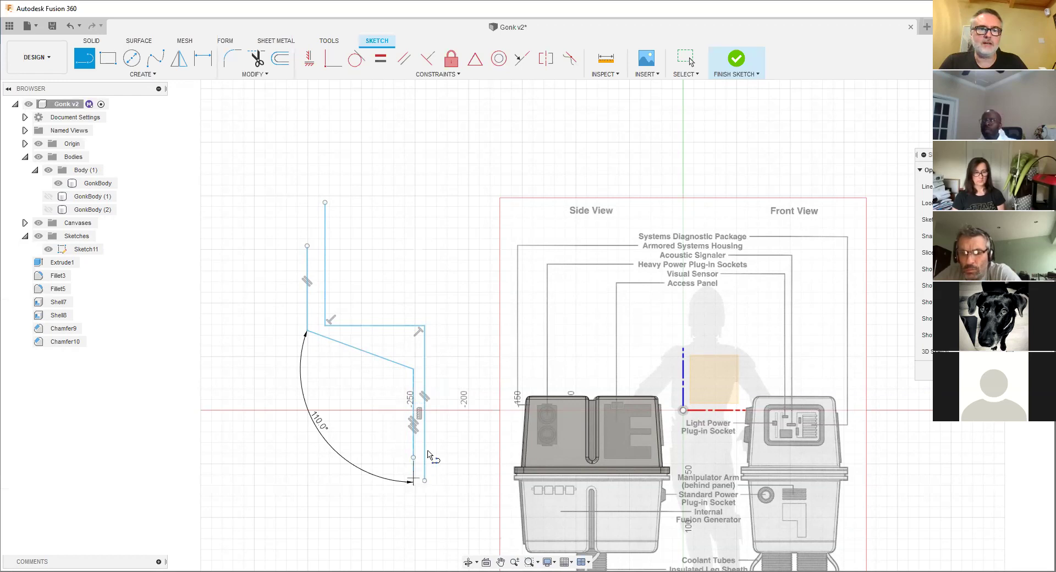
# - Close the gap between the two stepped lines with short horizontal lines to form a wall cross-section
pyautogui.scroll(2, 321, 226)
pyautogui.click(268, 164)
pyautogui.click(293, 163)
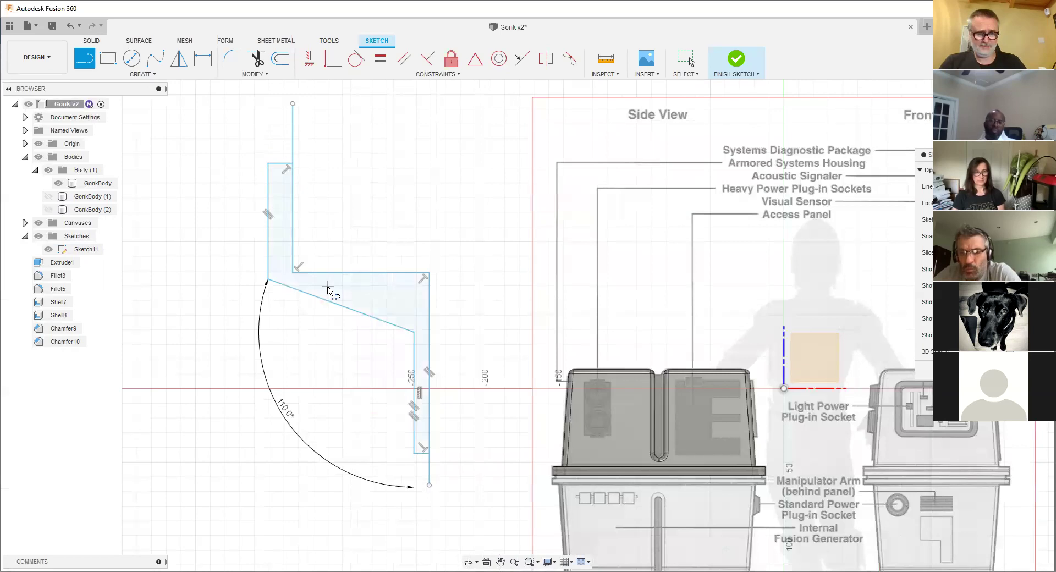
# - Delete the whole demonstration cross-section from the sketch
pyautogui.scroll(-3, 333, 311)
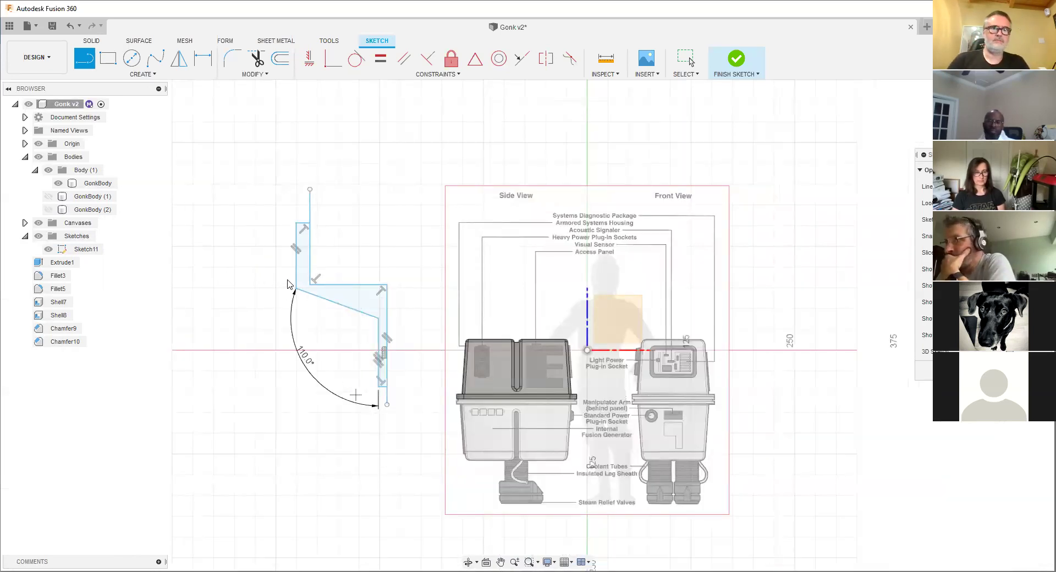
pyautogui.press('Escape')
pyautogui.moveTo(240, 172)
pyautogui.mouseDown()
pyautogui.moveTo(313, 242)
pyautogui.moveTo(426, 436)
pyautogui.mouseUp()
pyautogui.press('Delete')
# - Isolate the lower body by showing GonkBody (1) and hiding GonkBody and GonkBody (2), and leave the sketch
pyautogui.scroll(5, 379, 357)
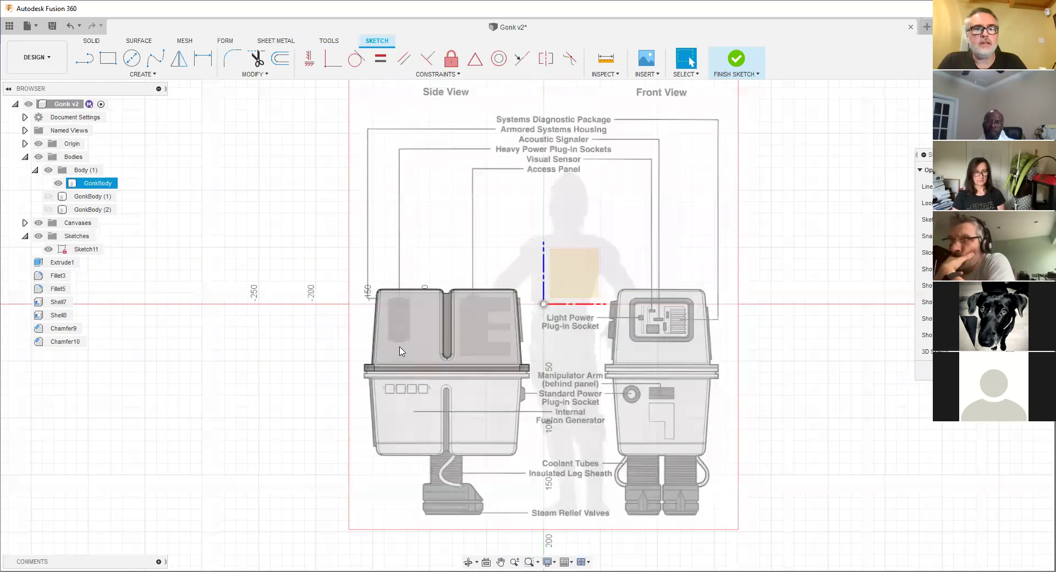
pyautogui.keyDown('shift'); pyautogui.moveTo(316, 361); pyautogui.dragTo(340, 370, button='middle'); pyautogui.keyUp('shift')
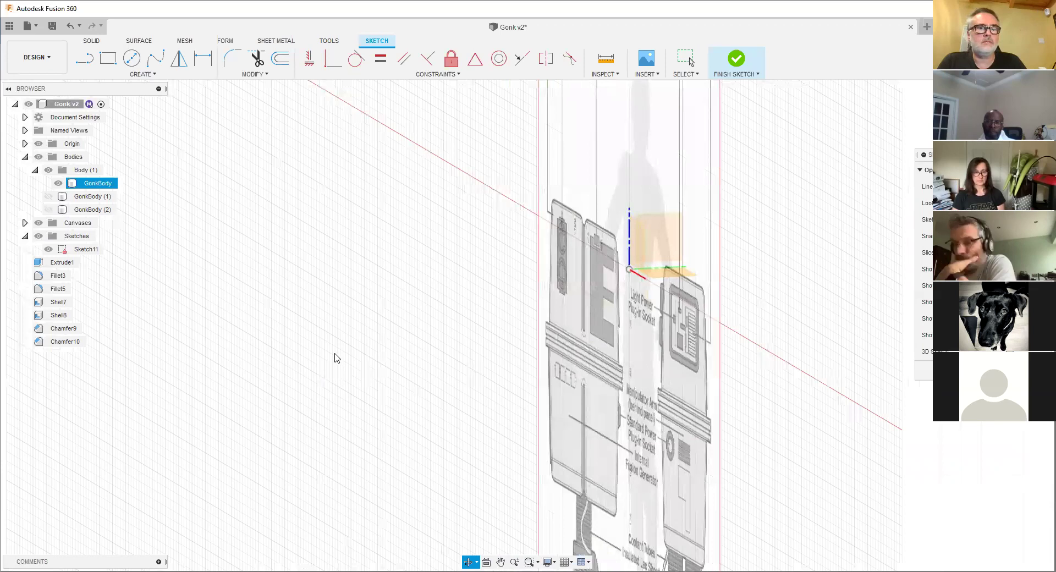
pyautogui.keyDown('shift'); pyautogui.moveTo(297, 323); pyautogui.dragTo(338, 180, button='middle'); pyautogui.keyUp('shift')
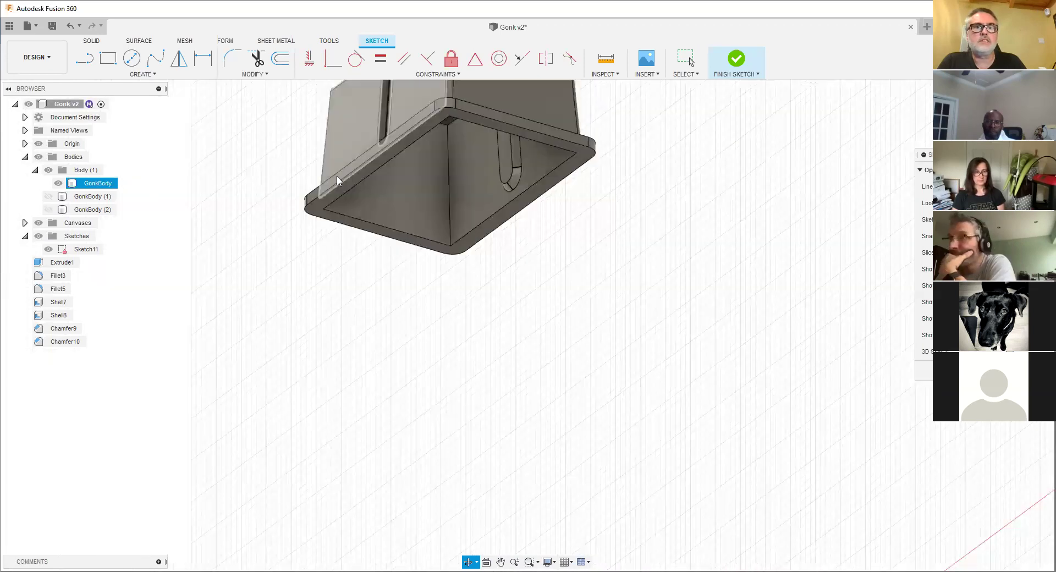
pyautogui.click(49, 196)
pyautogui.click(48, 209)
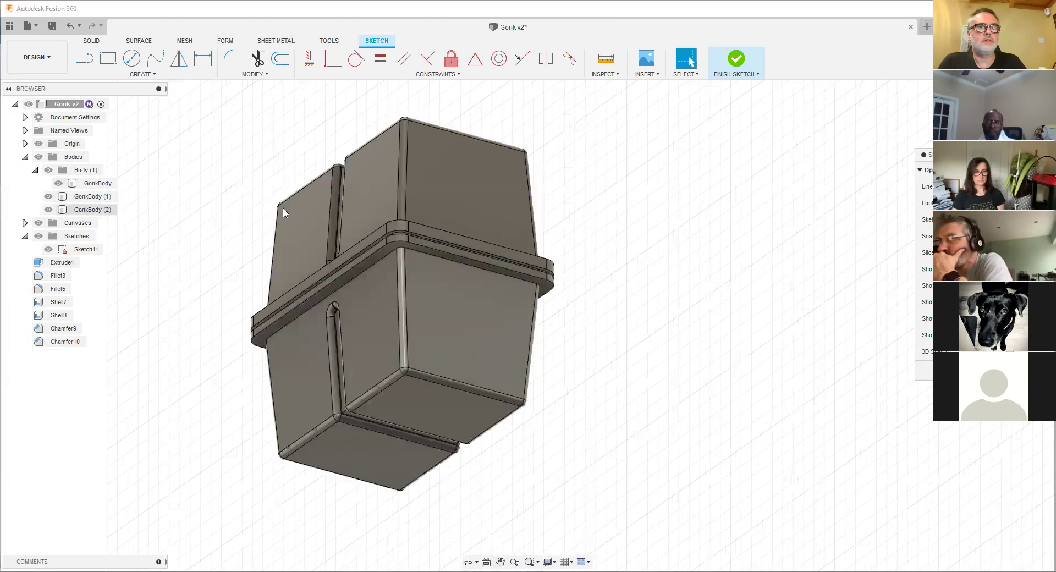
pyautogui.click(58, 184)
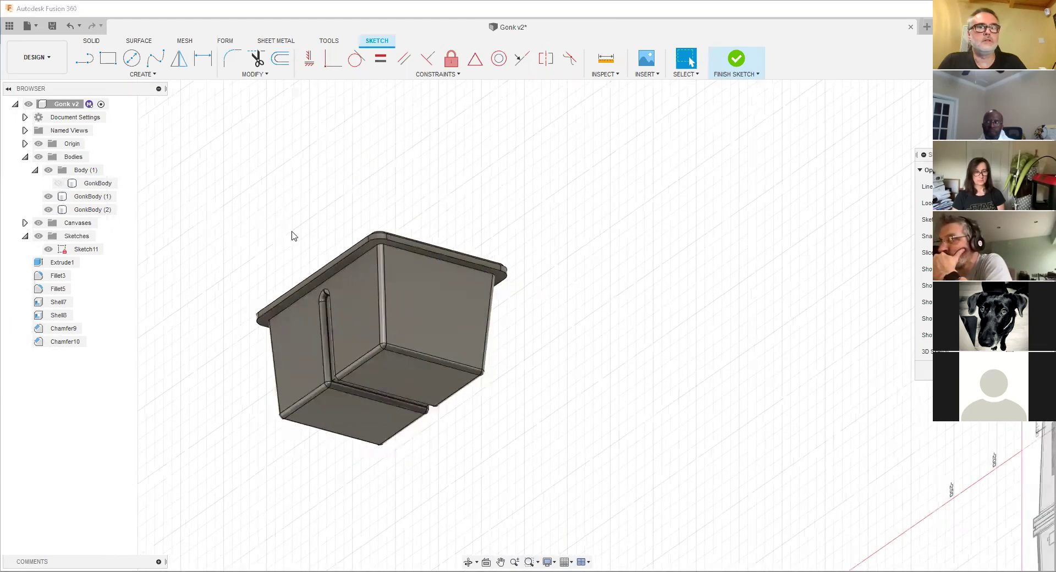
pyautogui.keyDown('shift'); pyautogui.moveTo(365, 270); pyautogui.dragTo(334, 273, button='middle'); pyautogui.keyUp('shift')
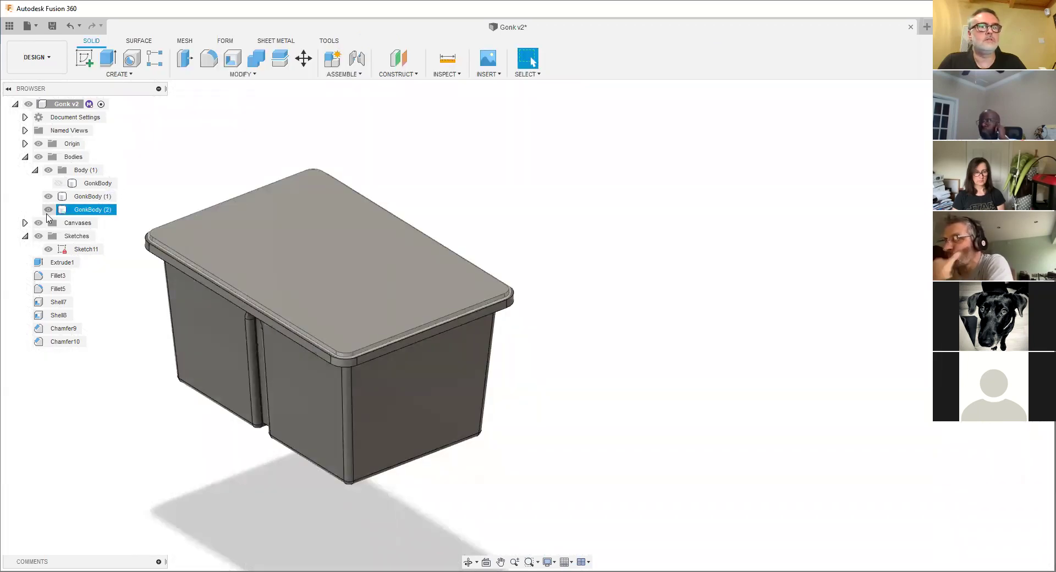
pyautogui.click(48, 211)
pyautogui.scroll(5, 198, 247)
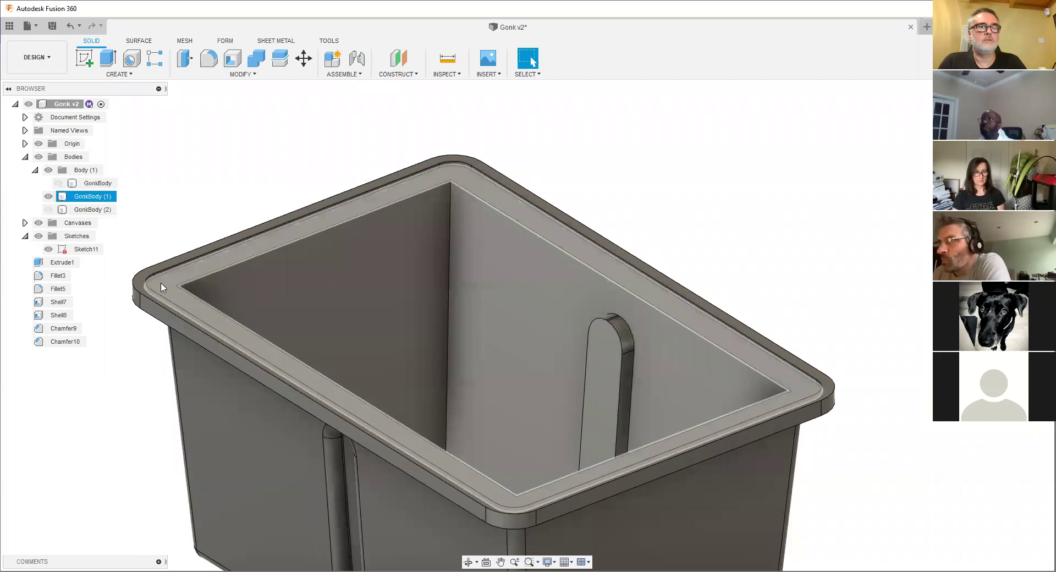
# - Make GonkBody (1)'s rim flush by raising its inner rim face, splitting the body at the outer rim face and deleting the split-off piece
pyautogui.click(186, 271)
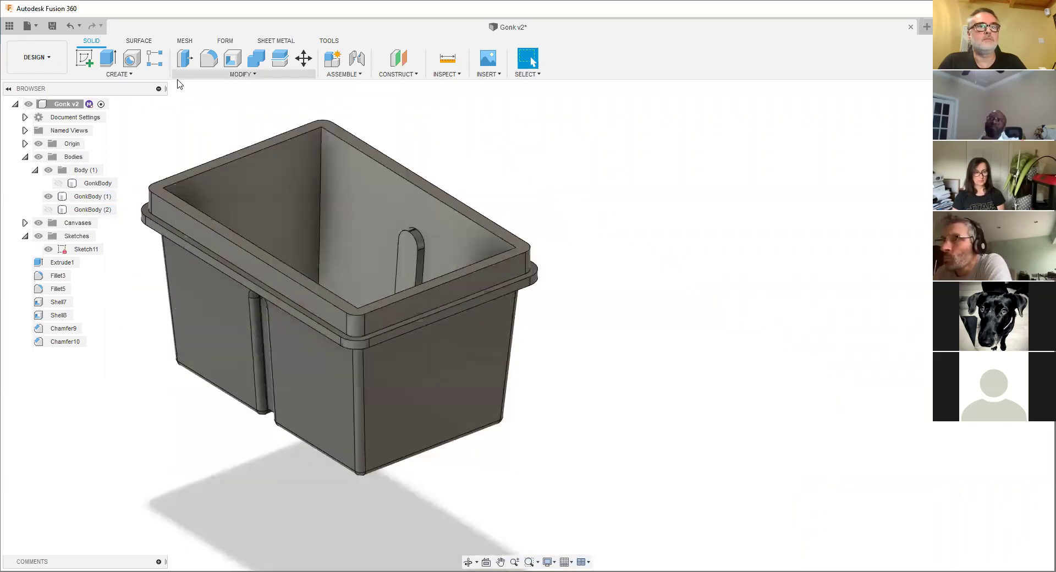
pyautogui.click(219, 76)
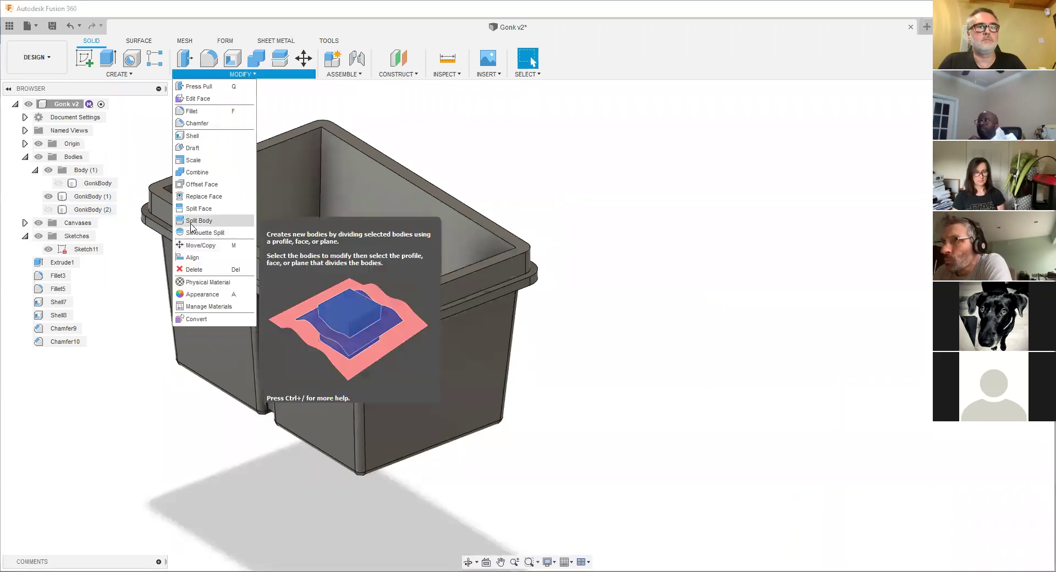
pyautogui.click(193, 221)
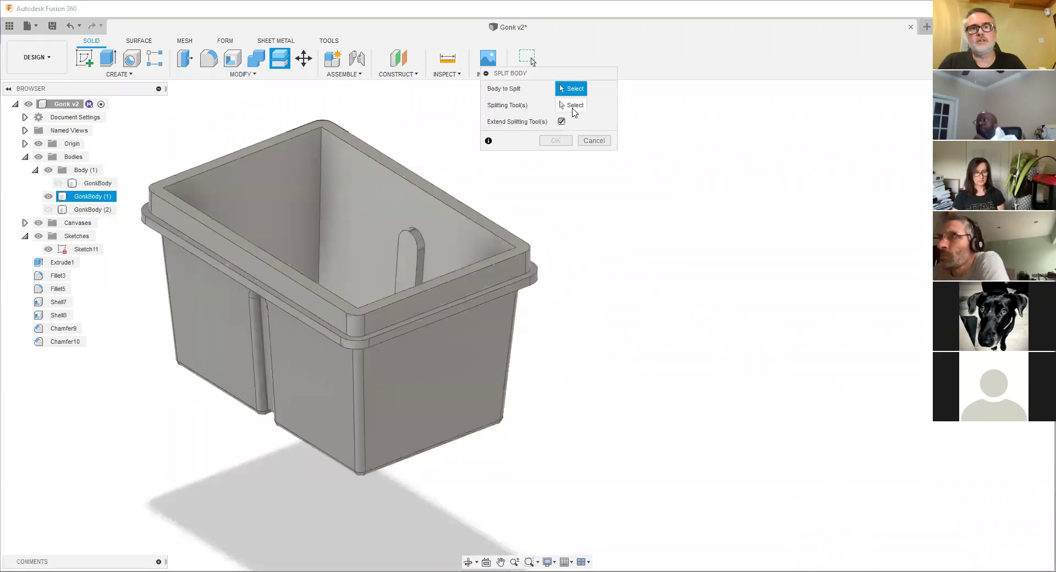
pyautogui.click(525, 275)
pyautogui.scroll(6, 522, 269)
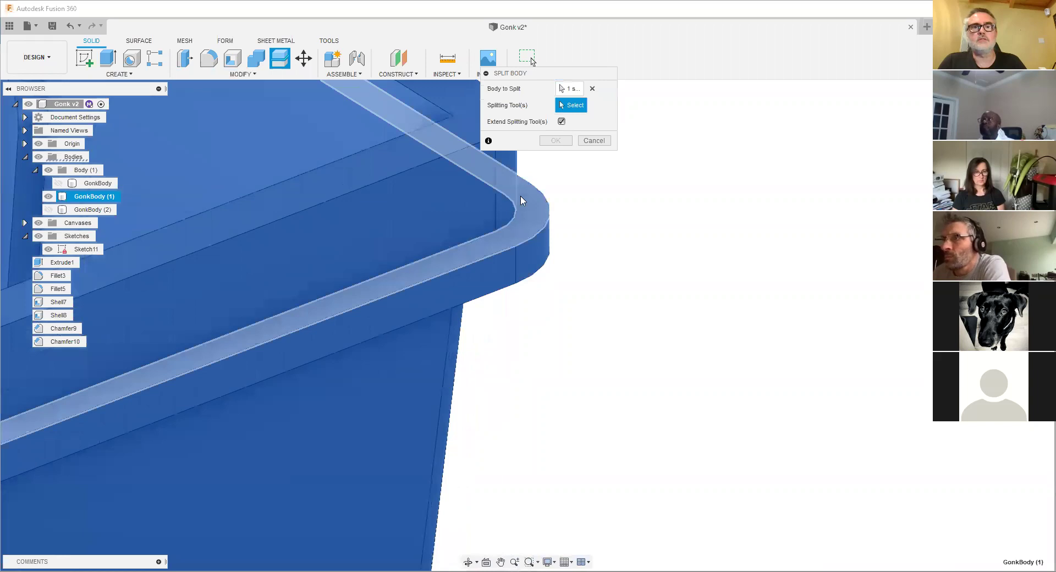
pyautogui.click(520, 197)
pyautogui.press('Return')
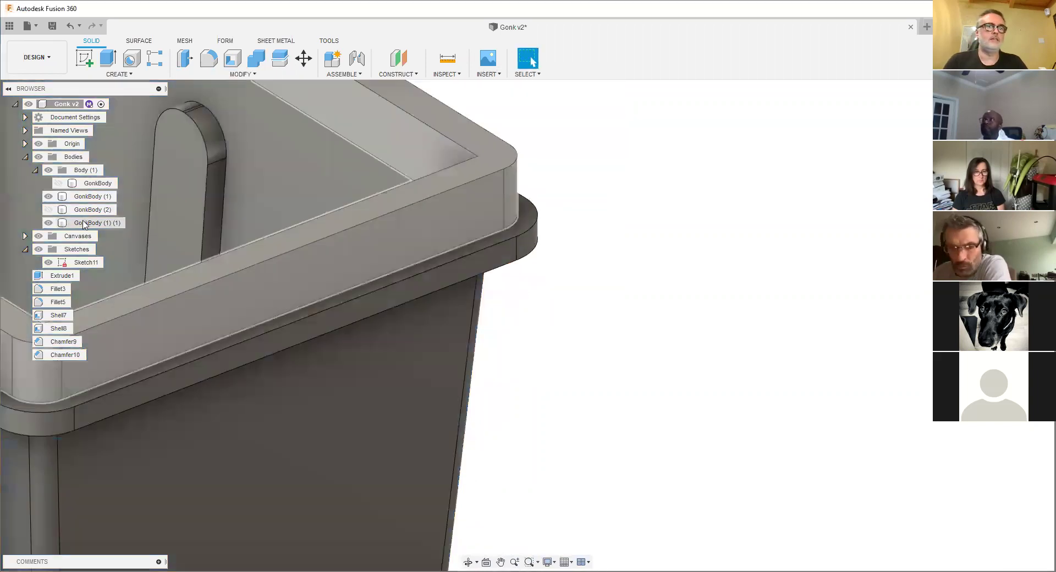
pyautogui.hotkey('ctrl', 'z')
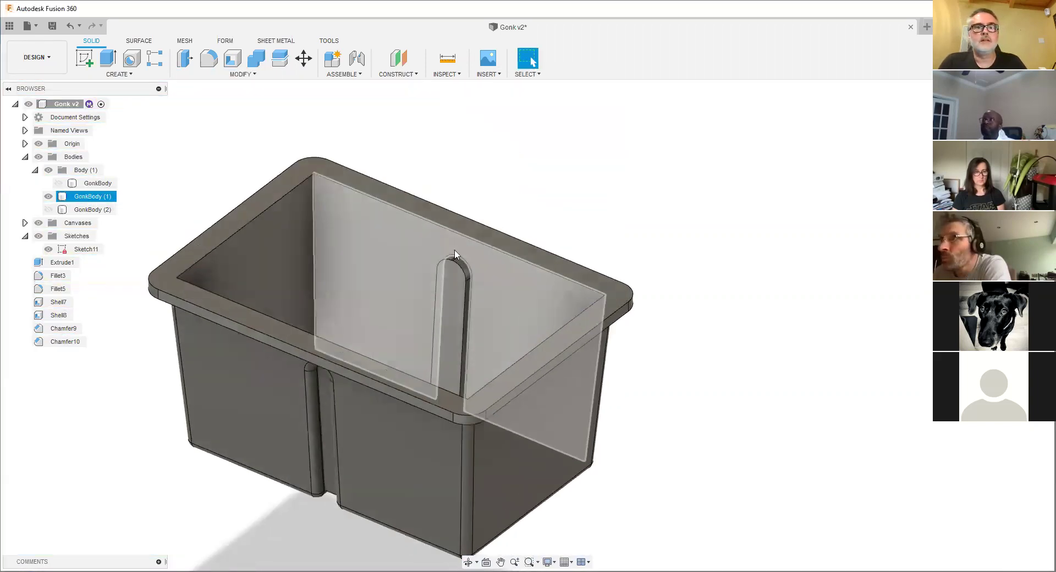
# - Chamfer the curved edge where the round-ended rib meets the inner side wall of GonkBody (1)
pyautogui.scroll(10, 471, 283)
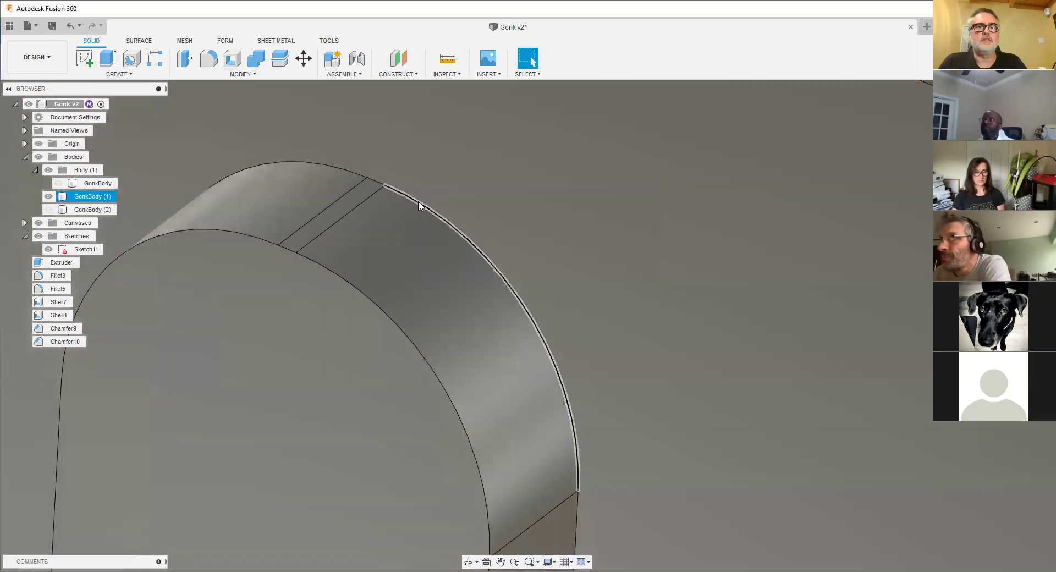
pyautogui.rightClick(418, 206)
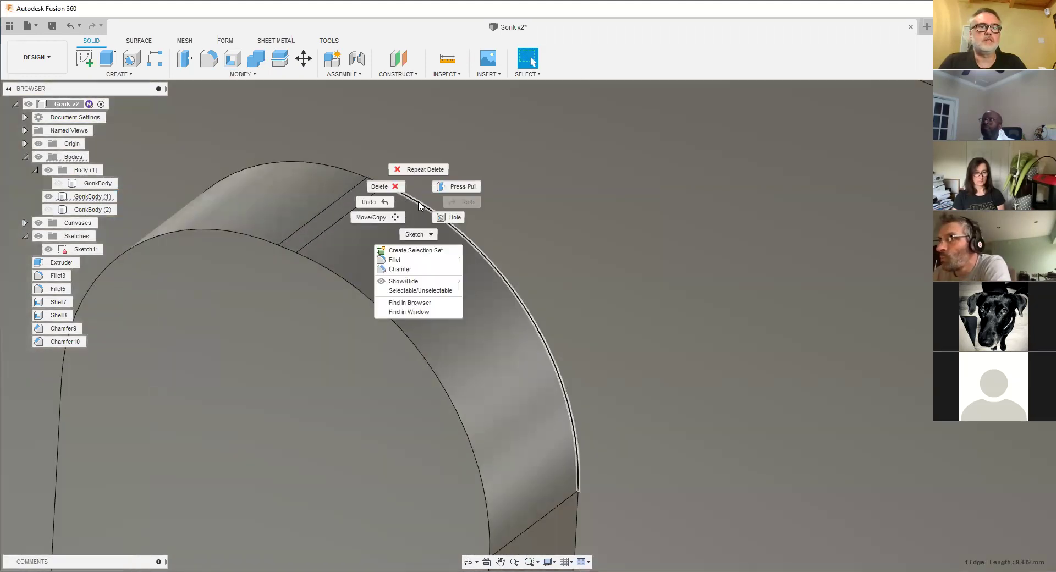
pyautogui.click(399, 269)
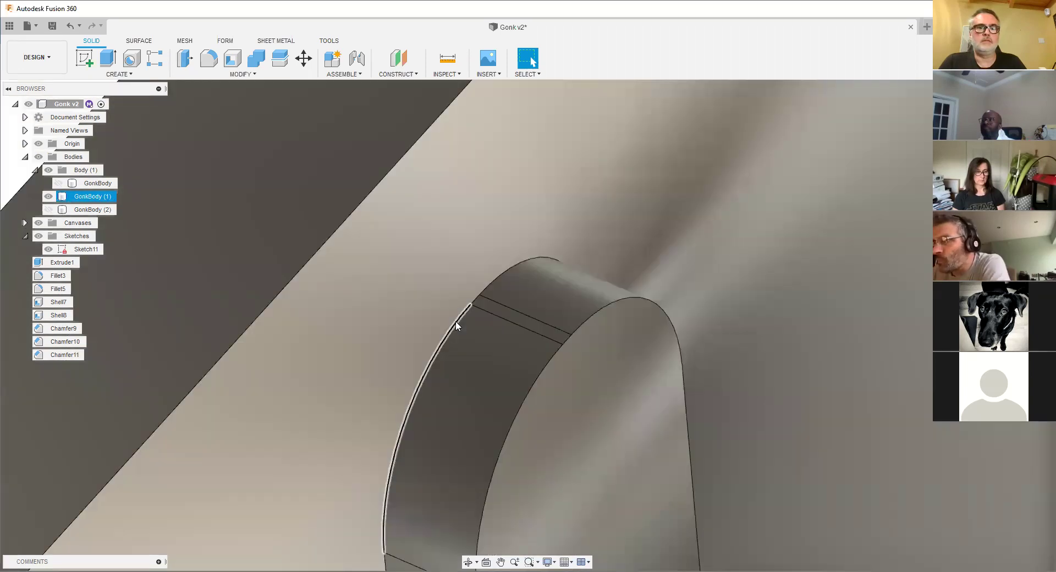
# - Chamfer the rounded edge of the remaining rib on the opposite inner side wall of GonkBody (1) by about 3.3 mm
pyautogui.rightClick(455, 321)
pyautogui.click(434, 390)
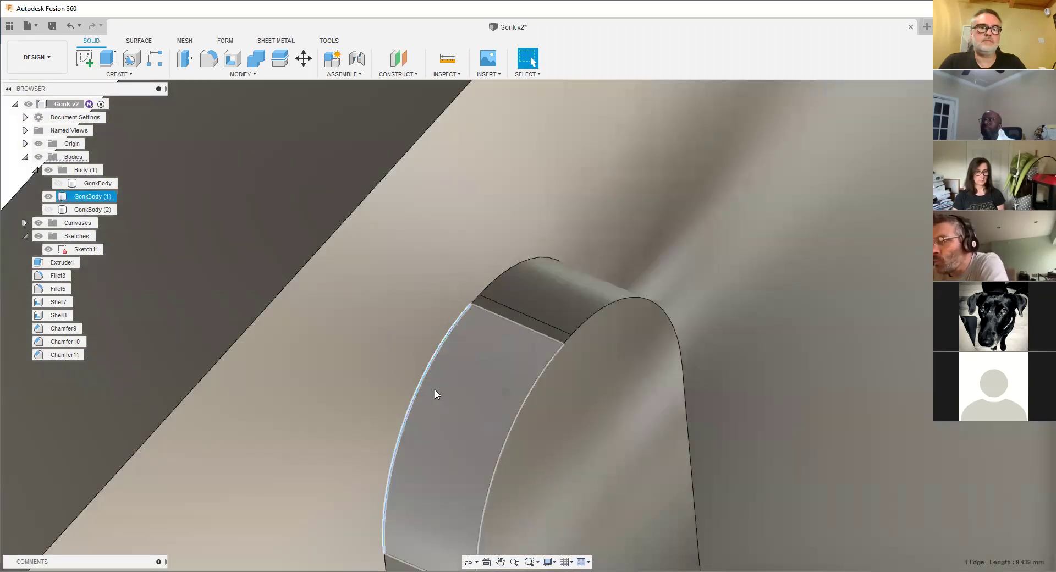
pyautogui.doubleClick(480, 317)
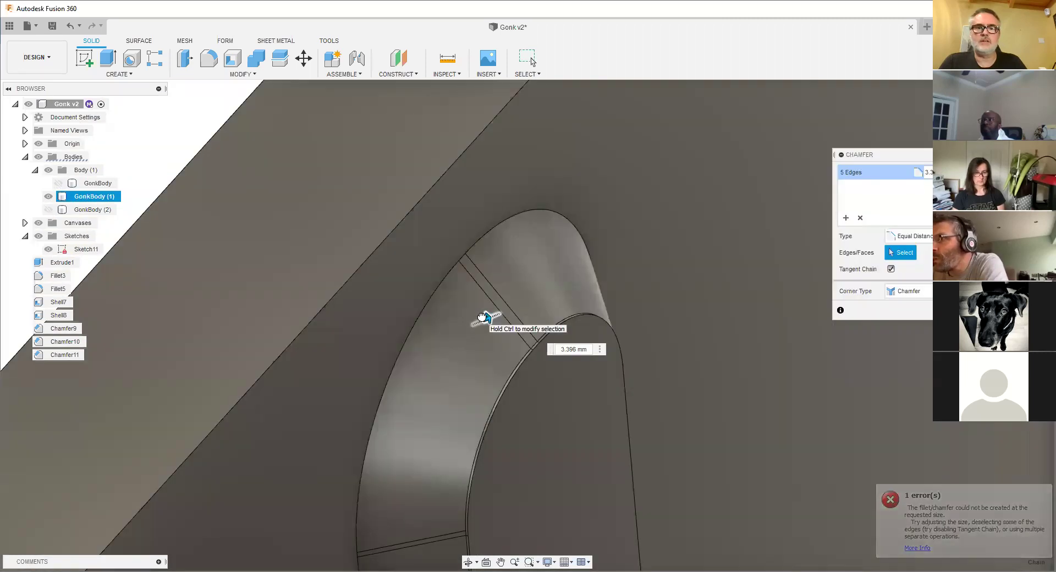
pyautogui.moveTo(480, 317); pyautogui.dragTo(480, 318)
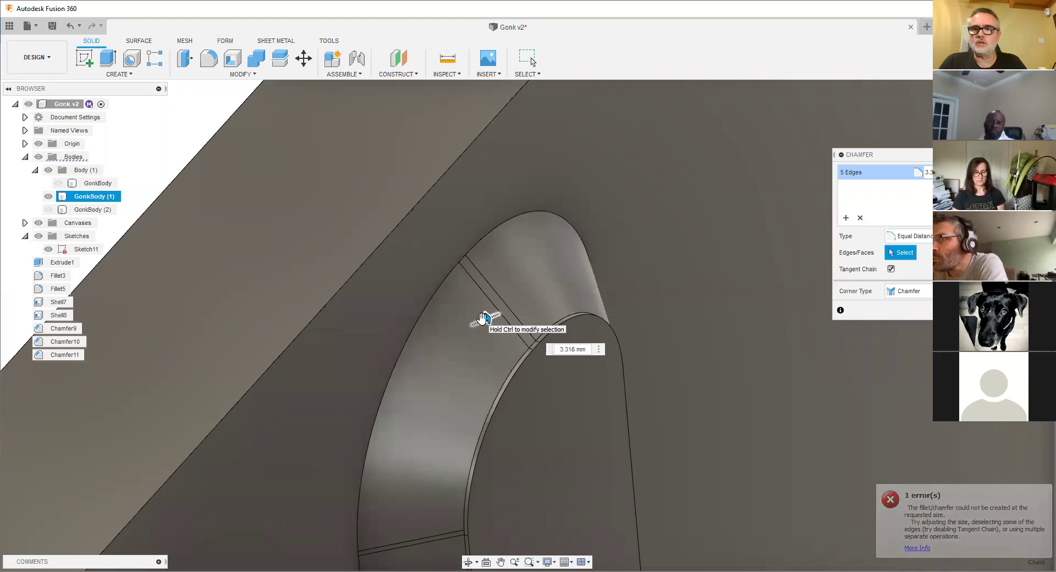
pyautogui.press('Return')
pyautogui.scroll(-5, 332, 325)
pyautogui.moveTo(396, 324); pyautogui.dragTo(160, 511, button='middle')
pyautogui.press('Escape')
pyautogui.click(344, 284)
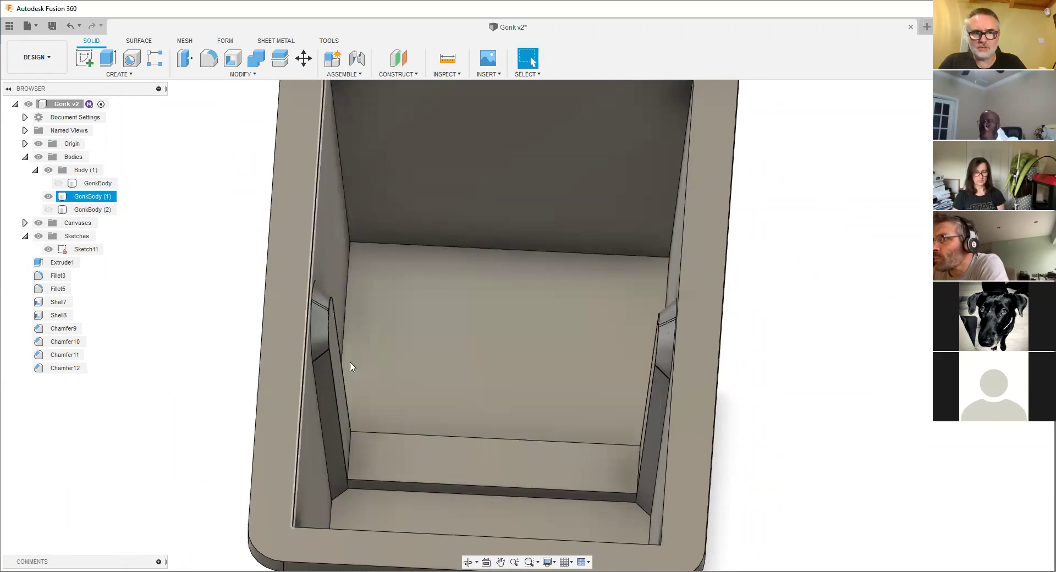
# - Examine the chamfered ribs inside GonkBody (1) and the matching grooves on its outside from several angles
pyautogui.scroll(1, 334, 331)
pyautogui.scroll(-5, 335, 331)
pyautogui.keyDown('shift'); pyautogui.moveTo(334, 331); pyautogui.dragTo(322, 433, button='middle'); pyautogui.keyUp('shift')
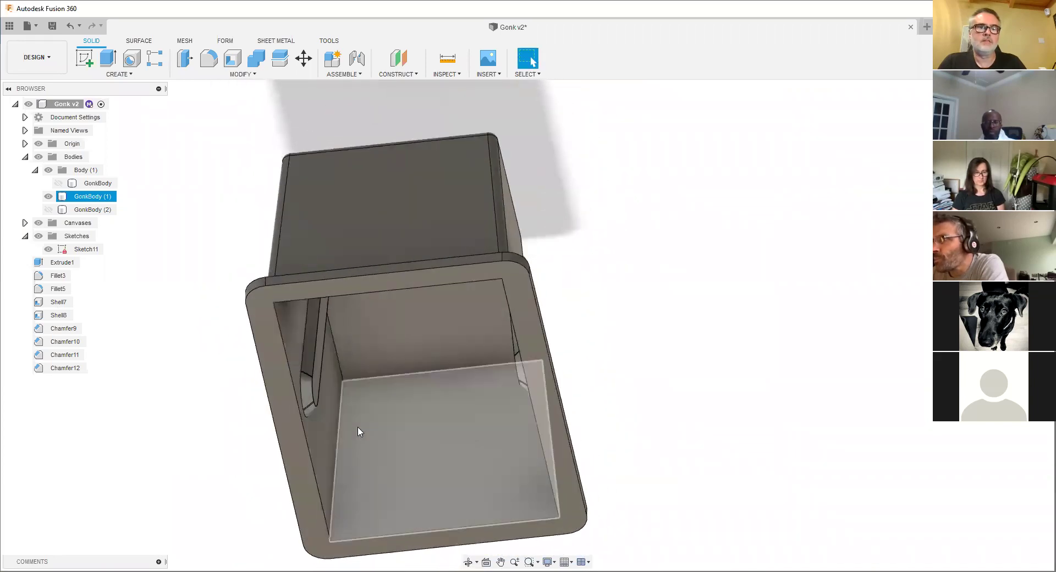
pyautogui.scroll(4, 360, 393)
pyautogui.scroll(1, 360, 393)
pyautogui.keyDown('shift'); pyautogui.moveTo(360, 394); pyautogui.dragTo(286, 358, button='middle'); pyautogui.keyUp('shift')
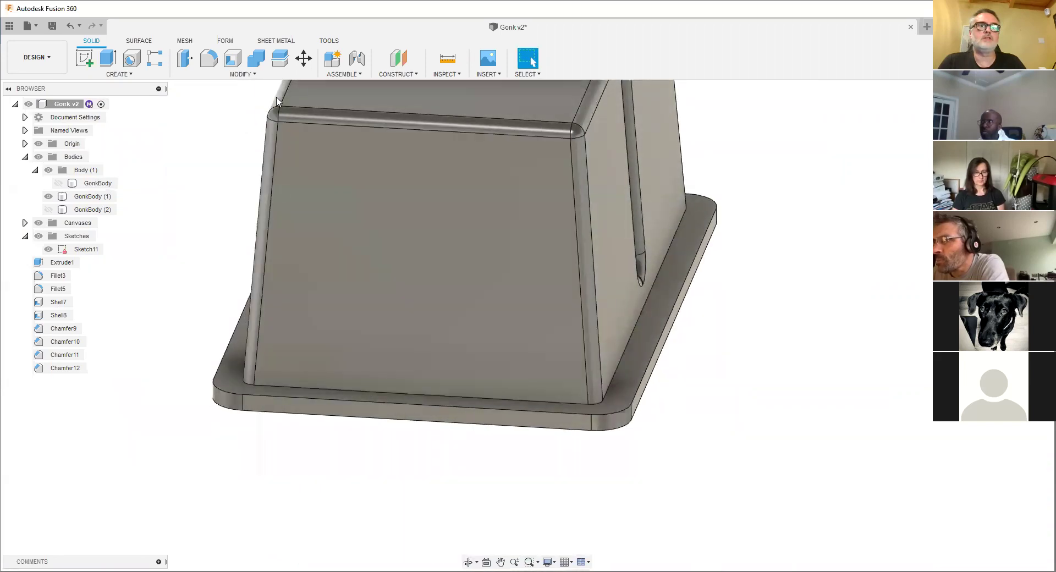
pyautogui.scroll(-3, 288, 223)
pyautogui.keyDown('shift'); pyautogui.moveTo(287, 224); pyautogui.dragTo(337, 266, button='middle'); pyautogui.keyUp('shift')
pyautogui.scroll(5, 319, 264)
pyautogui.scroll(-1, 355, 271)
pyautogui.scroll(-1, 337, 266)
pyautogui.scroll(1, 337, 266)
pyautogui.scroll(-1, 364, 304)
pyautogui.moveTo(365, 305); pyautogui.dragTo(312, 298, button='middle')
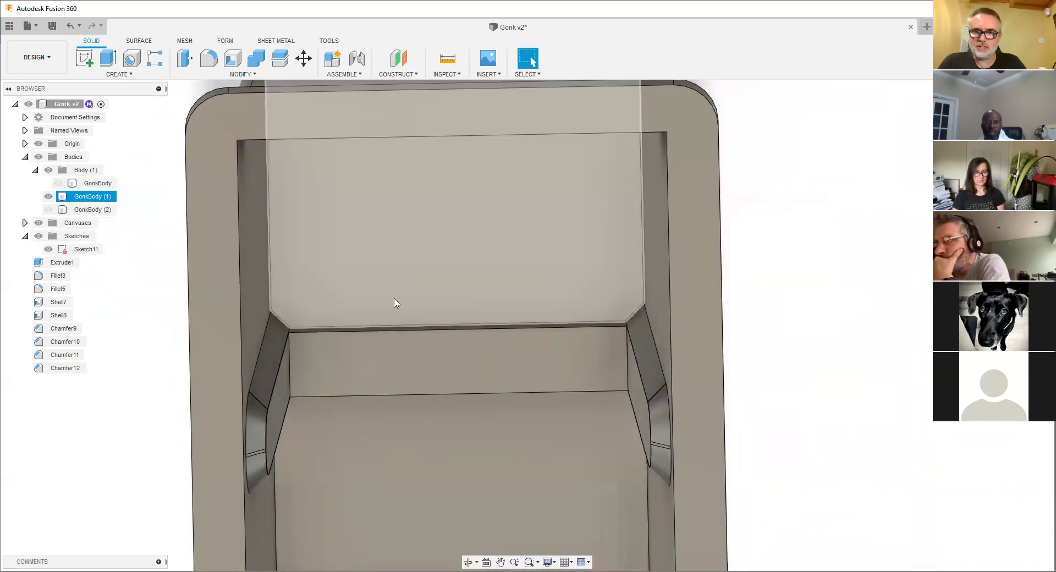
pyautogui.scroll(-2, 394, 301)
pyautogui.keyDown('shift'); pyautogui.moveTo(431, 263); pyautogui.dragTo(596, 278, button='middle'); pyautogui.keyUp('shift')
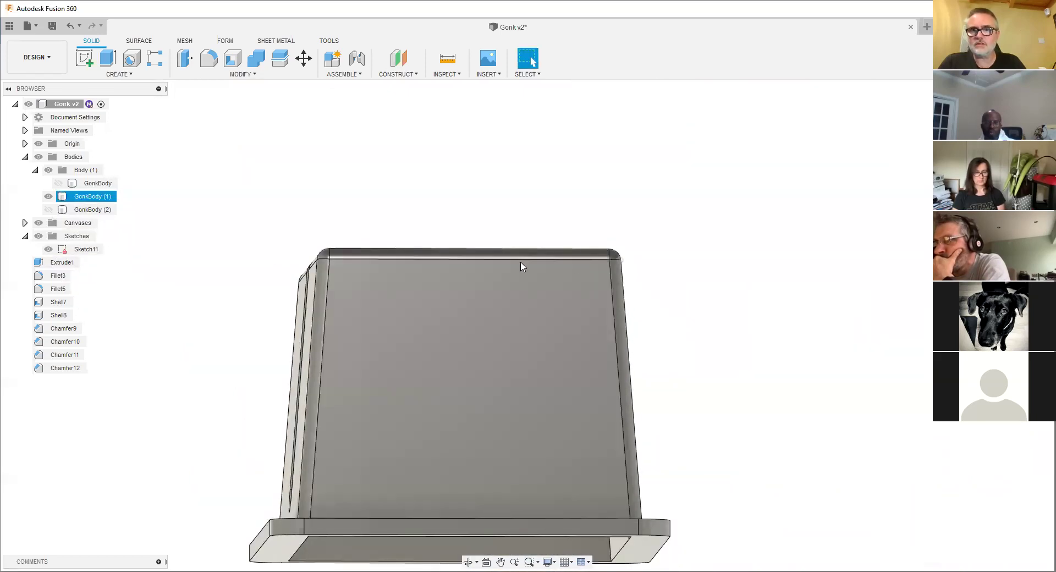
pyautogui.scroll(-1, 421, 295)
pyautogui.keyDown('shift'); pyautogui.moveTo(421, 295); pyautogui.dragTo(420, 349, button='middle'); pyautogui.keyUp('shift')
pyautogui.keyDown('shift'); pyautogui.moveTo(494, 448); pyautogui.dragTo(386, 367, button='middle'); pyautogui.keyUp('shift')
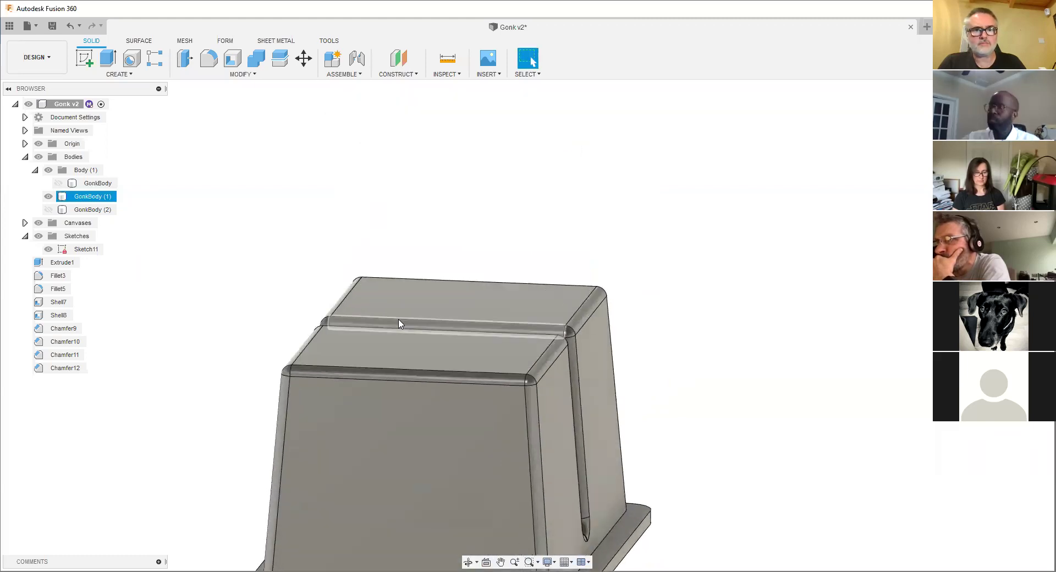
pyautogui.keyDown('shift'); pyautogui.moveTo(420, 330); pyautogui.dragTo(464, 323, button='middle'); pyautogui.keyUp('shift')
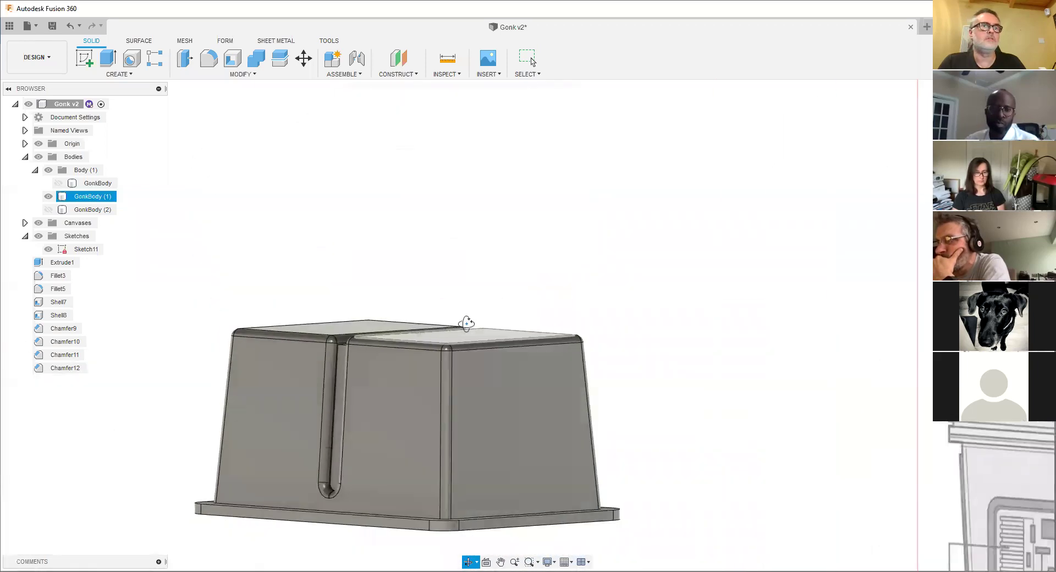
# - Show GonkBody and GonkBody (2) together with GonkBody (1)
pyautogui.click(44, 213)
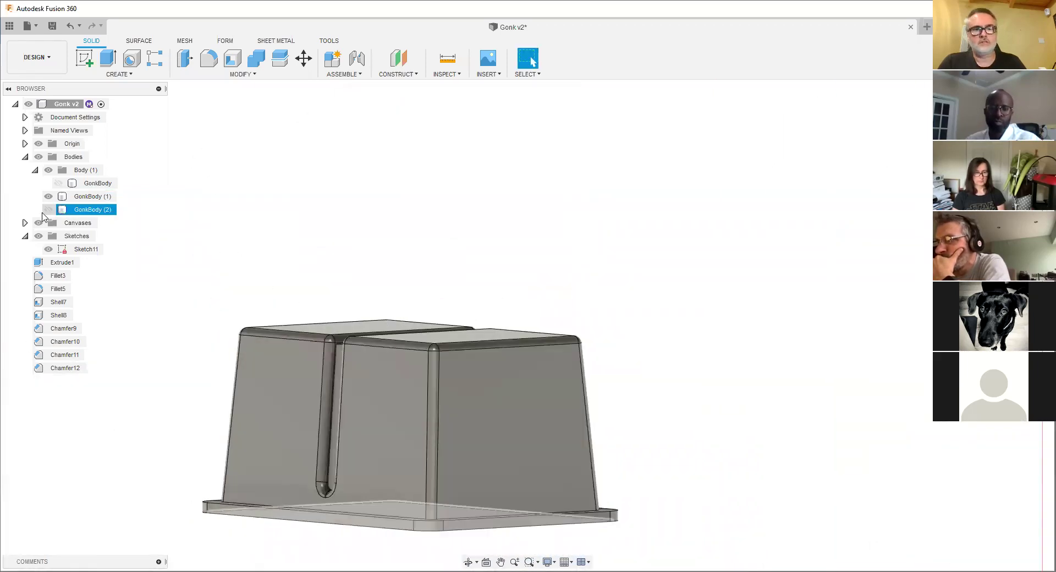
pyautogui.click(49, 210)
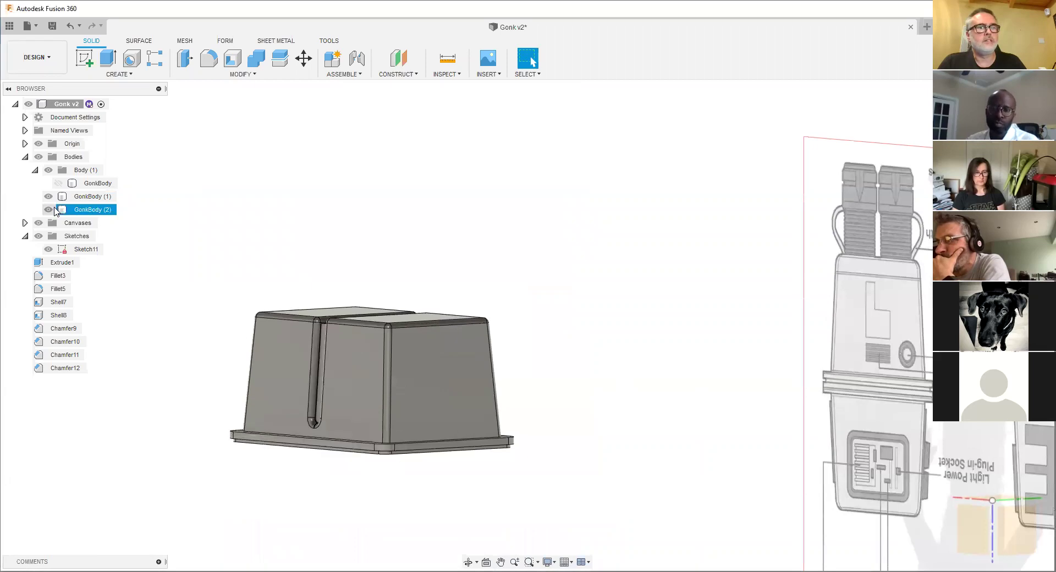
pyautogui.click(49, 210)
pyautogui.click(58, 183)
pyautogui.moveTo(348, 335); pyautogui.dragTo(367, 152, button='middle')
pyautogui.scroll(4, 368, 152)
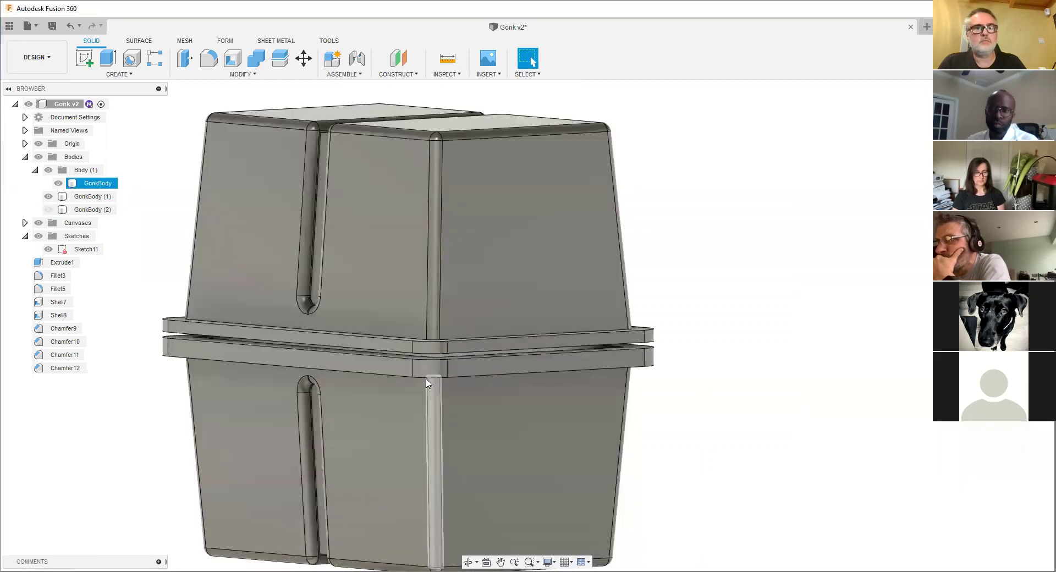
pyautogui.scroll(-3, 428, 383)
pyautogui.click(55, 197)
pyautogui.click(49, 197)
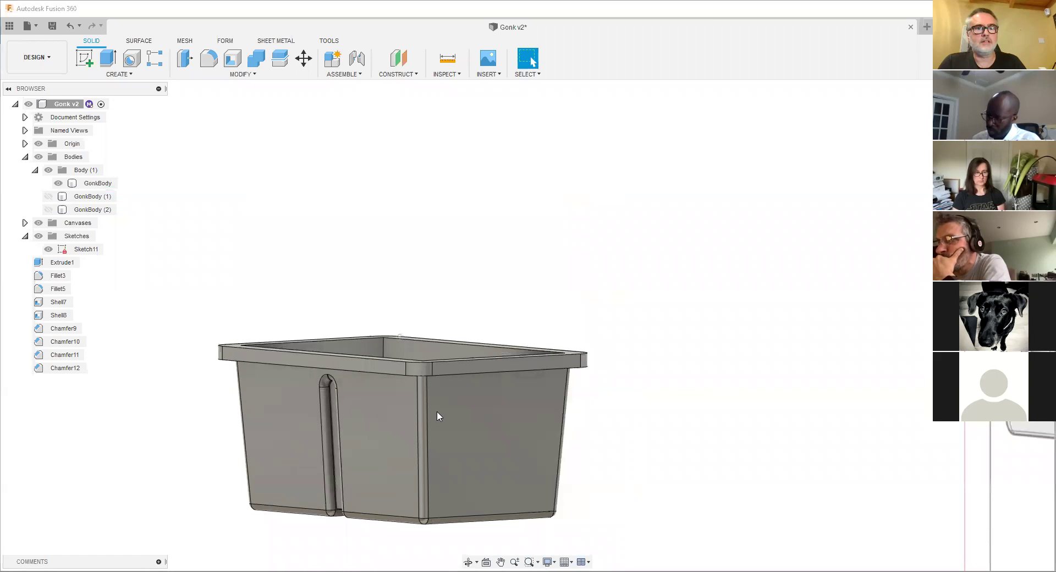
pyautogui.click(48, 196)
pyautogui.click(48, 209)
# - Examine the seam where the rims of GonkBody and GonkBody (1) meet the middle plate GonkBody (2)
pyautogui.scroll(3, 262, 373)
pyautogui.scroll(2, 248, 330)
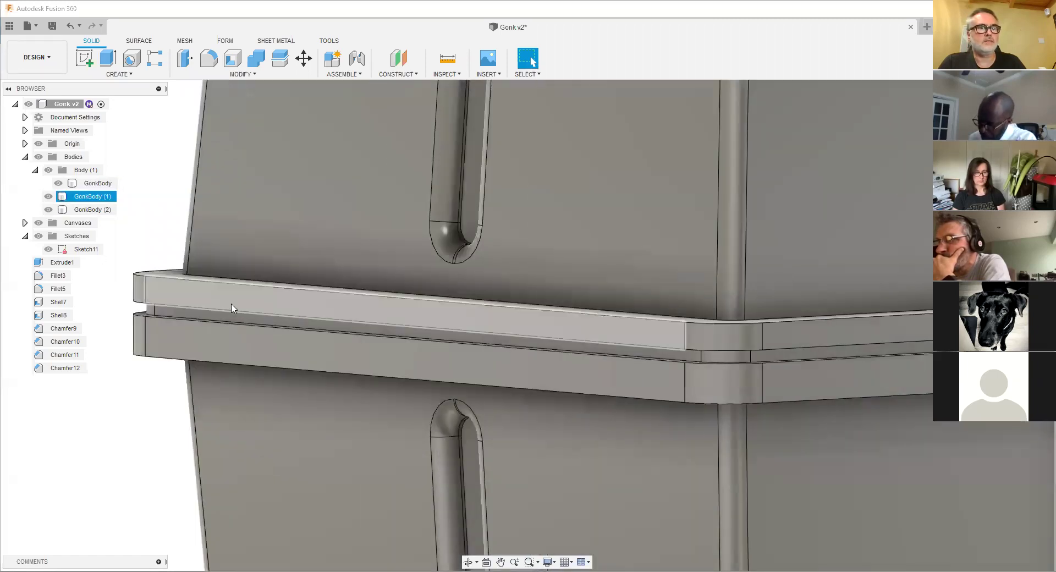
pyautogui.keyDown('shift'); pyautogui.moveTo(232, 304); pyautogui.dragTo(254, 280, button='middle'); pyautogui.keyUp('shift')
pyautogui.scroll(2, 215, 325)
pyautogui.scroll(-2, 273, 322)
pyautogui.scroll(-2, 275, 324)
pyautogui.moveTo(276, 324); pyautogui.dragTo(197, 376, button='middle')
pyautogui.scroll(-3, 194, 312)
pyautogui.scroll(-1, 330, 348)
pyautogui.moveTo(354, 341); pyautogui.dragTo(339, 346, button='middle')
pyautogui.scroll(3, 339, 347)
# - Hide GonkBody (1) to inspect the middle plate on GonkBody, and hide GonkBody (2) to inspect the open rim underneath
pyautogui.click(52, 198)
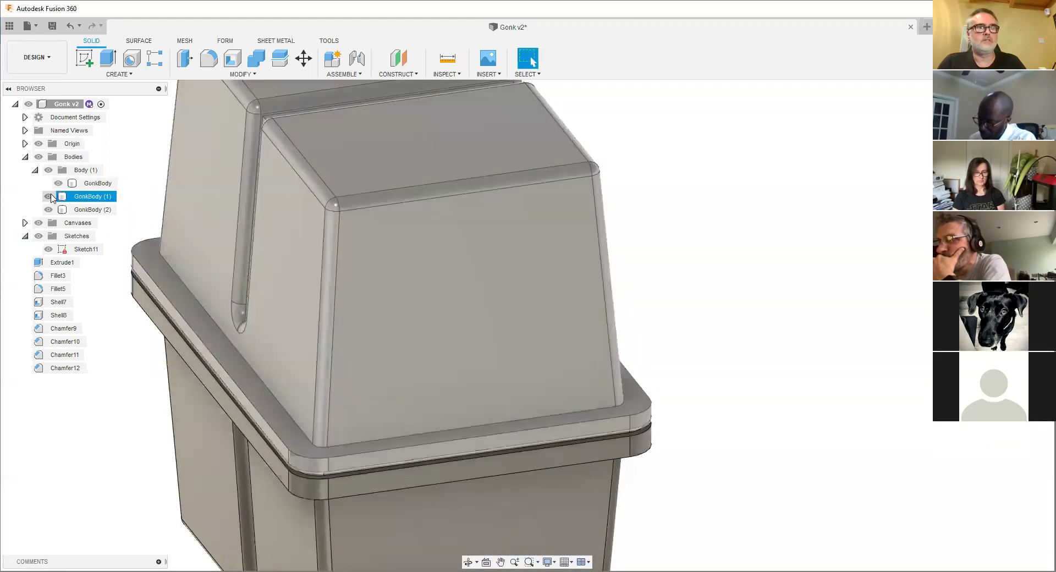
pyautogui.press('v')
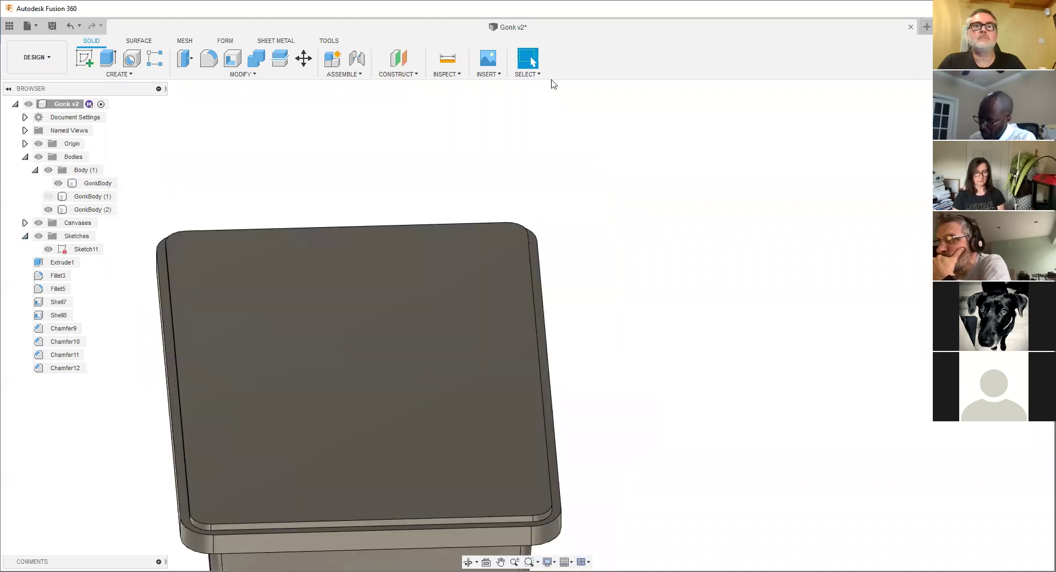
pyautogui.click(378, 295)
pyautogui.keyDown('shift'); pyautogui.moveTo(378, 295); pyautogui.dragTo(290, 353, button='middle'); pyautogui.keyUp('shift')
pyautogui.scroll(3, 278, 358)
pyautogui.scroll(-2, 289, 353)
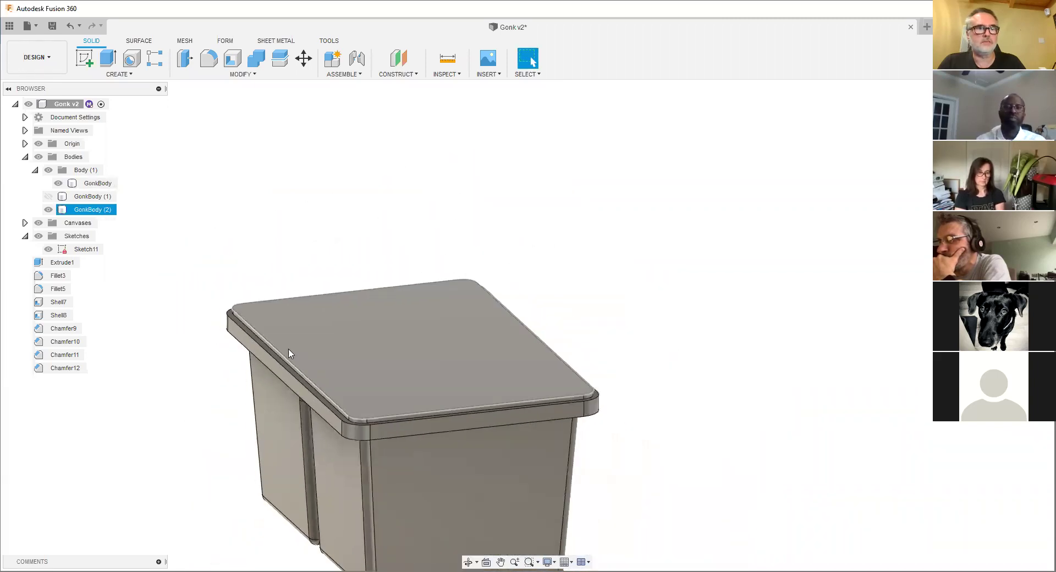
pyautogui.click(49, 209)
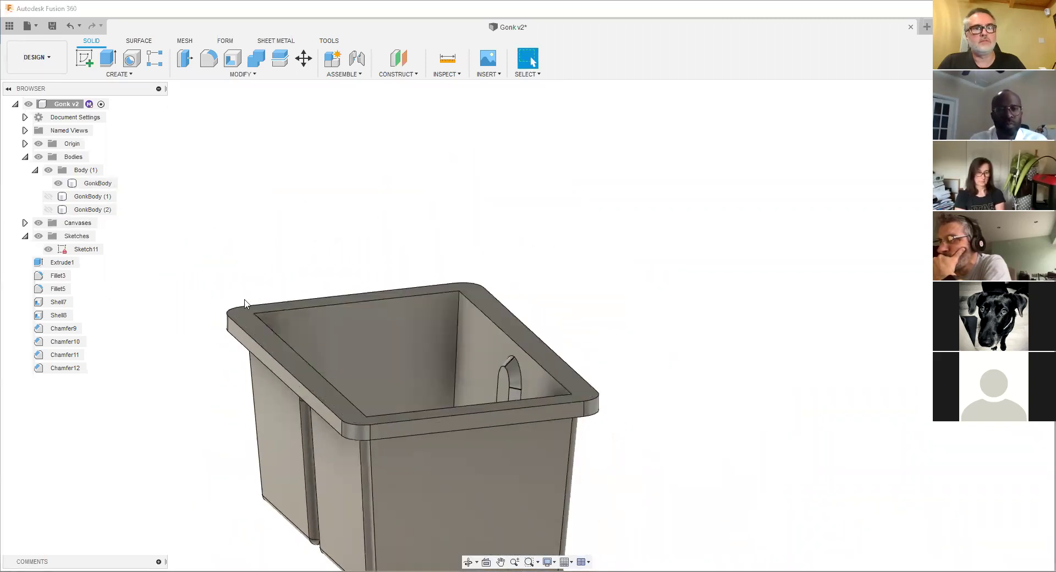
pyautogui.scroll(3, 308, 358)
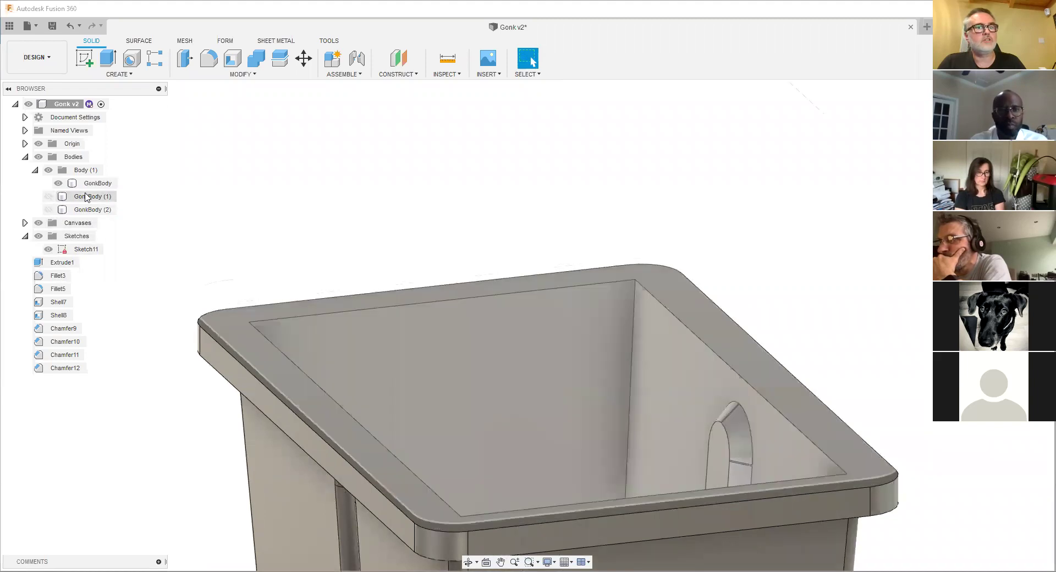
# - Compare the assembly with and without GonkBody (1) and the middle plate, and show all three bodies again
pyautogui.click(50, 197)
pyautogui.scroll(-3, 299, 294)
pyautogui.keyDown('shift'); pyautogui.moveTo(302, 294); pyautogui.dragTo(303, 316, button='middle'); pyautogui.keyUp('shift')
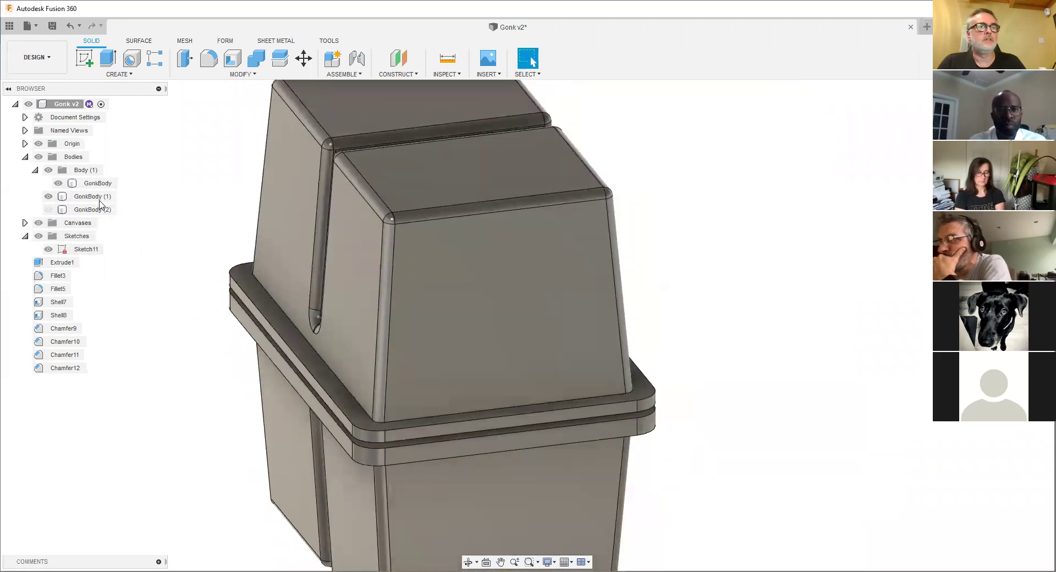
pyautogui.click(48, 197)
pyautogui.keyDown('shift'); pyautogui.moveTo(419, 295); pyautogui.dragTo(372, 361, button='middle'); pyautogui.keyUp('shift')
pyautogui.press('v')
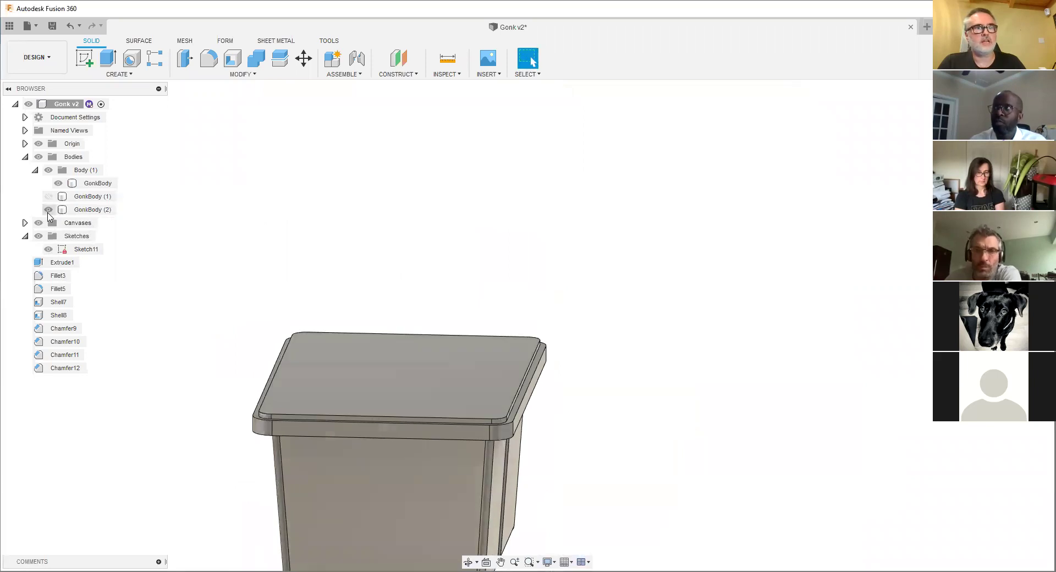
pyautogui.click(49, 210)
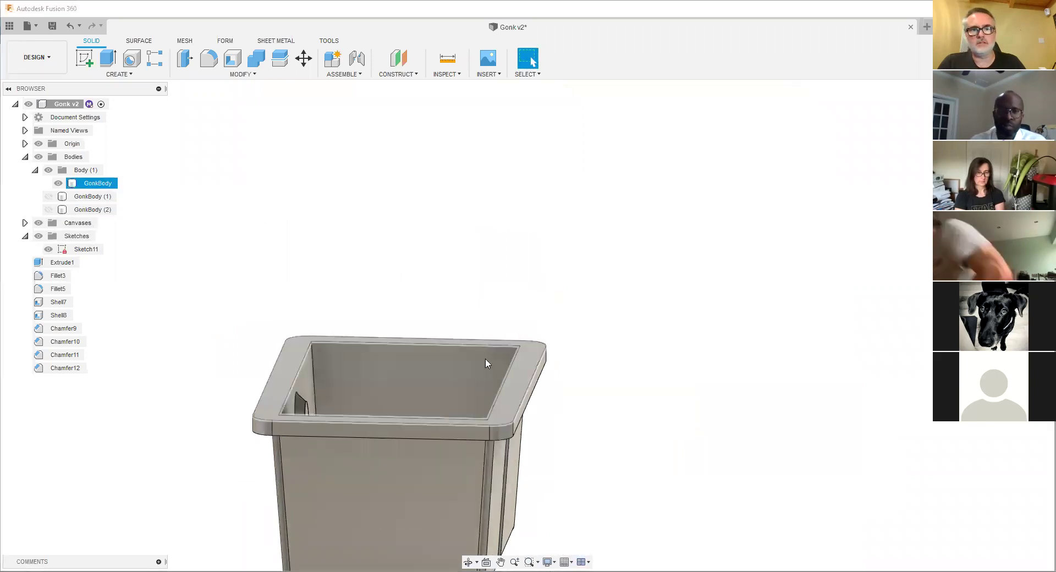
pyautogui.click(49, 196)
pyautogui.click(49, 209)
pyautogui.keyDown('shift'); pyautogui.moveTo(344, 217); pyautogui.dragTo(398, 250, button='middle'); pyautogui.keyUp('shift')
pyautogui.scroll(2, 398, 249)
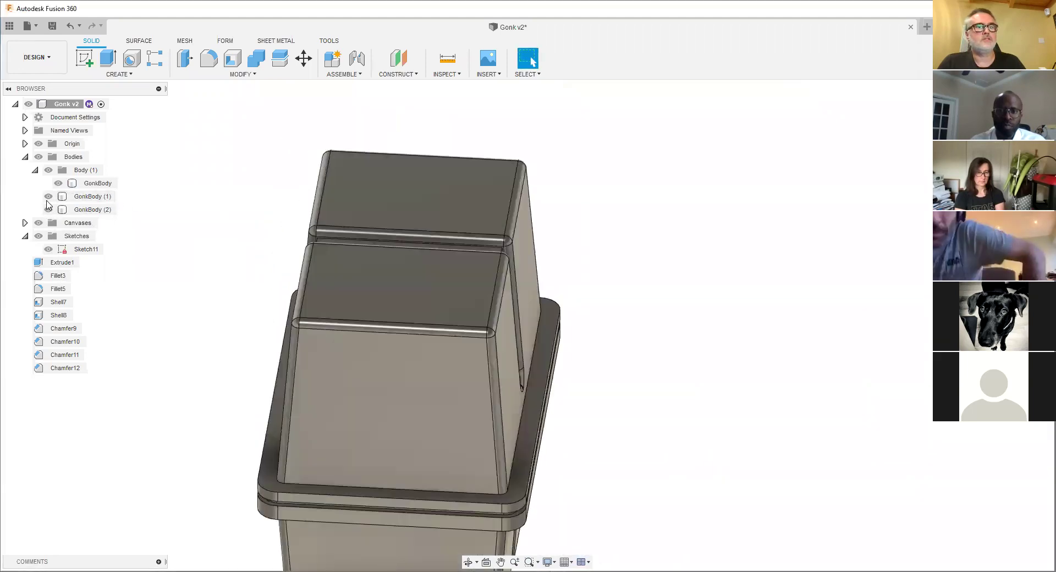
# - Examine the complete three-part Gonk body from below and above
pyautogui.scroll(-4, 481, 256)
pyautogui.keyDown('shift'); pyautogui.moveTo(469, 271); pyautogui.dragTo(670, 204, button='middle'); pyautogui.keyUp('shift')
pyautogui.click(989, 94)
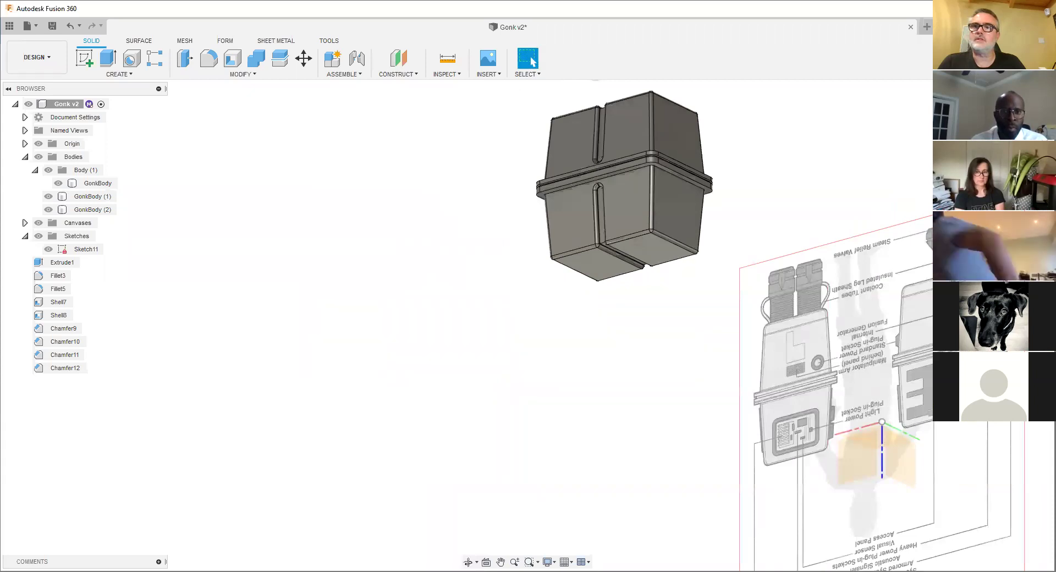
pyautogui.keyDown('shift'); pyautogui.moveTo(429, 245); pyautogui.dragTo(384, 393, button='middle'); pyautogui.keyUp('shift')
pyautogui.scroll(4, 384, 393)
pyautogui.moveTo(316, 448); pyautogui.dragTo(374, 311, button='middle')
pyautogui.keyDown('shift'); pyautogui.moveTo(374, 311); pyautogui.dragTo(348, 294, button='middle'); pyautogui.keyUp('shift')
pyautogui.scroll(4, 351, 293)
pyautogui.moveTo(270, 285); pyautogui.dragTo(268, 230, button='middle')
# - Hide GonkBody and start a sketch on the flat face of the middle plate GonkBody (2)
pyautogui.click(57, 184)
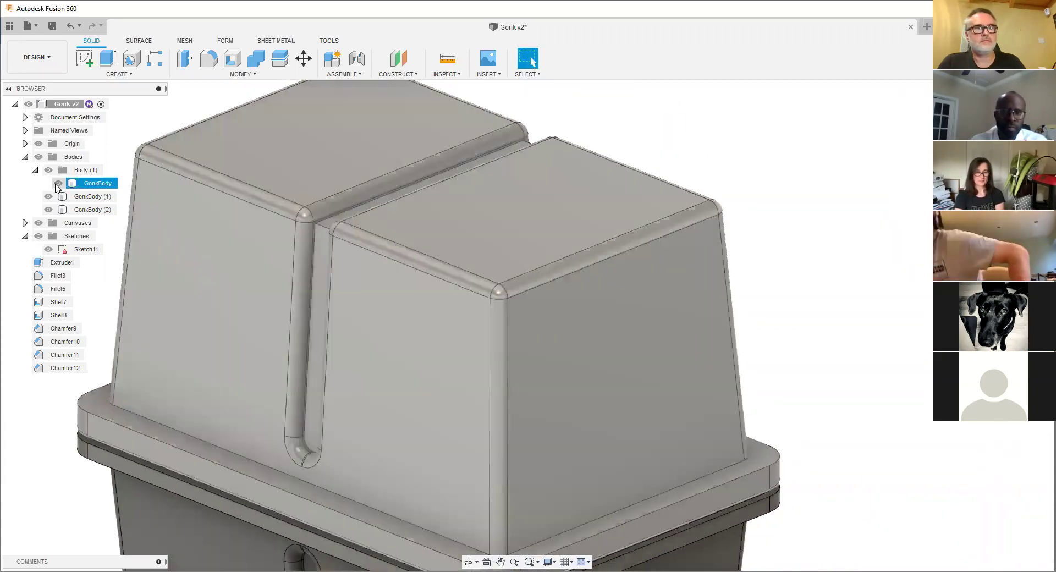
pyautogui.scroll(-3, 199, 252)
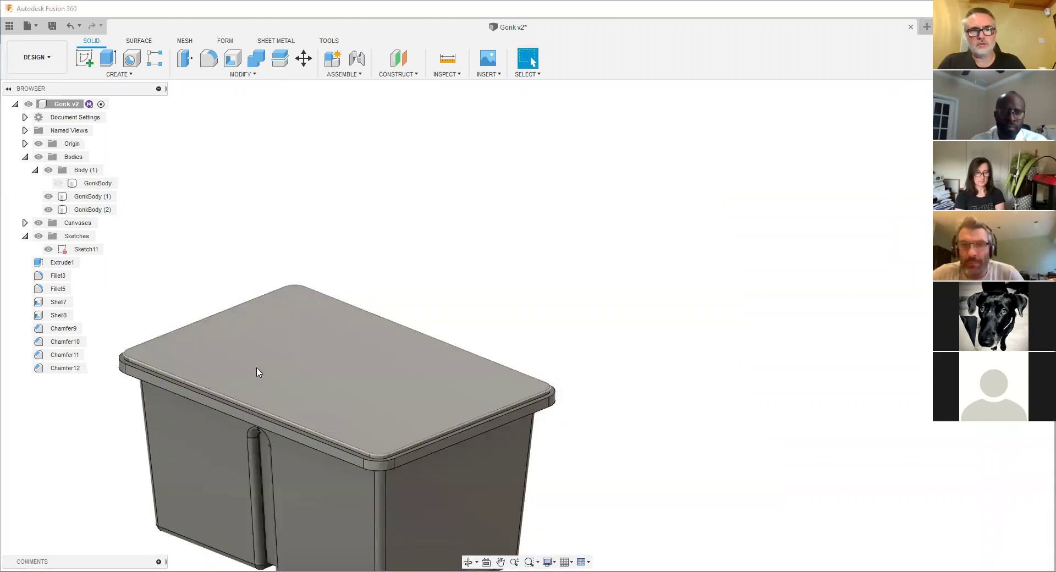
pyautogui.scroll(-1, 373, 375)
pyautogui.keyDown('shift'); pyautogui.moveTo(370, 373); pyautogui.dragTo(297, 301, button='middle'); pyautogui.keyUp('shift')
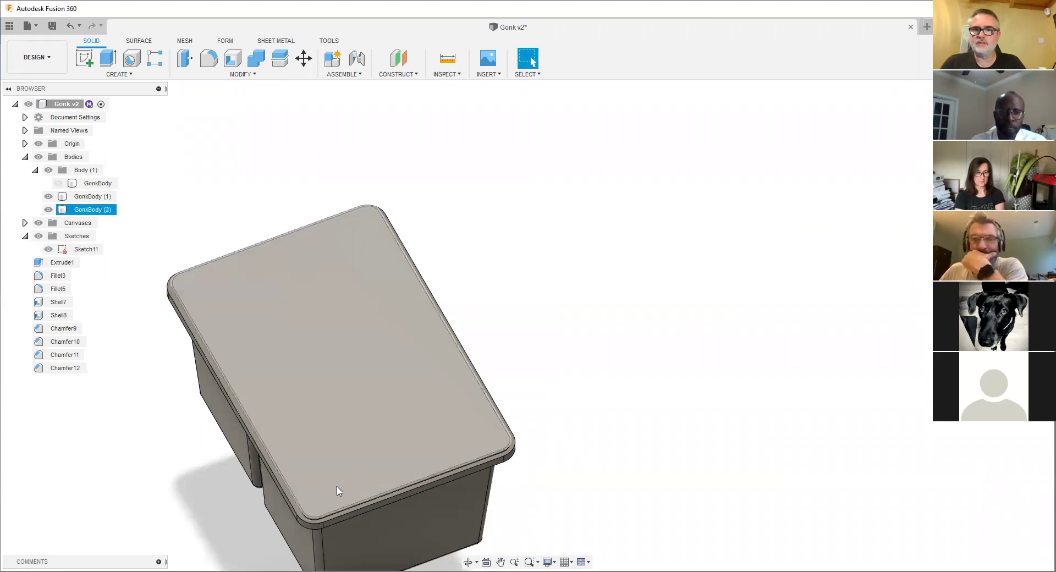
pyautogui.click(84, 57)
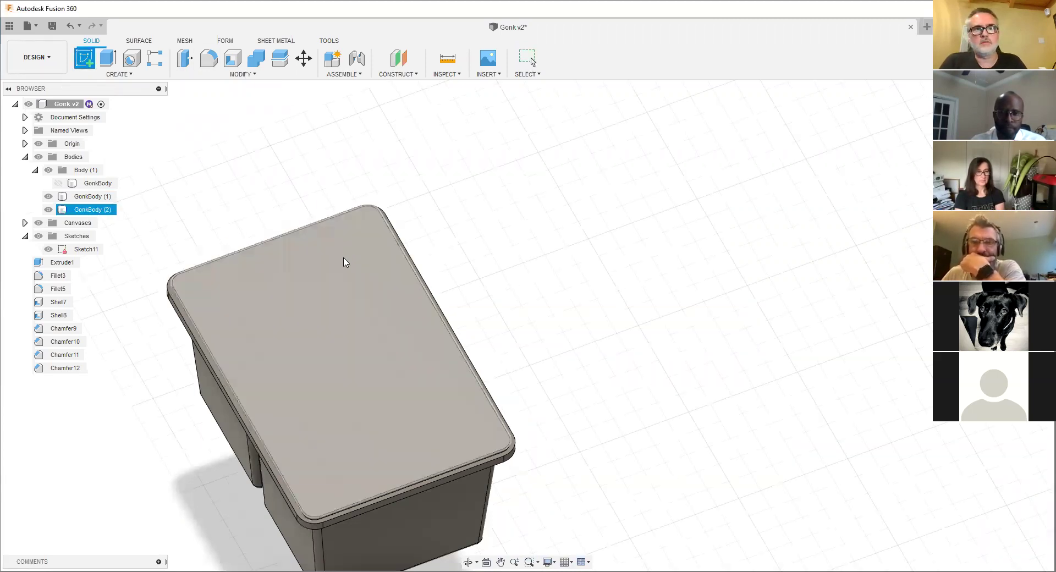
pyautogui.click(345, 262)
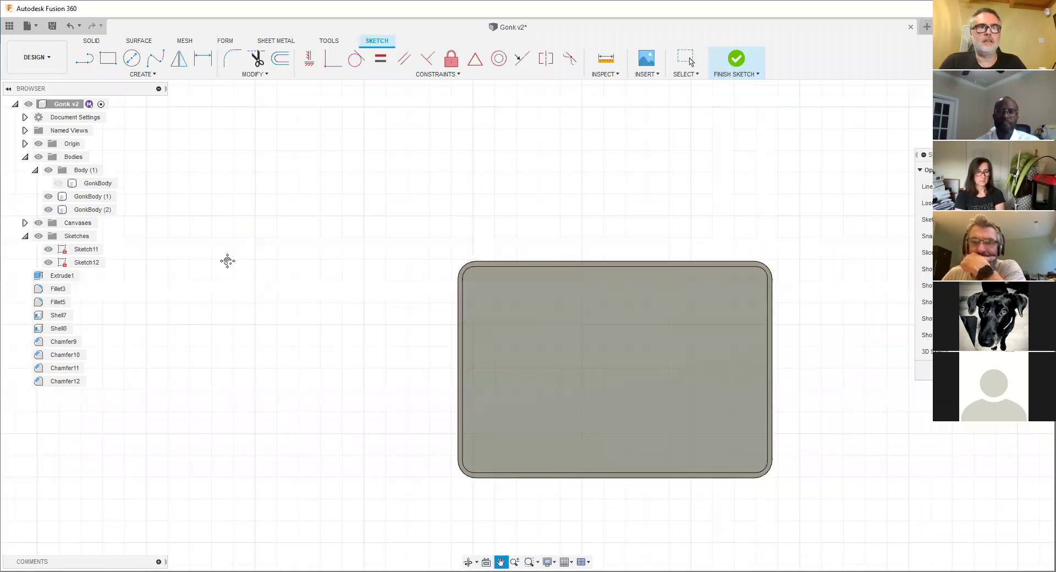
# - Project the outer and inner rim outlines of GonkBody (1) into the middle plate's sketch and finish the sketch
pyautogui.click(135, 77)
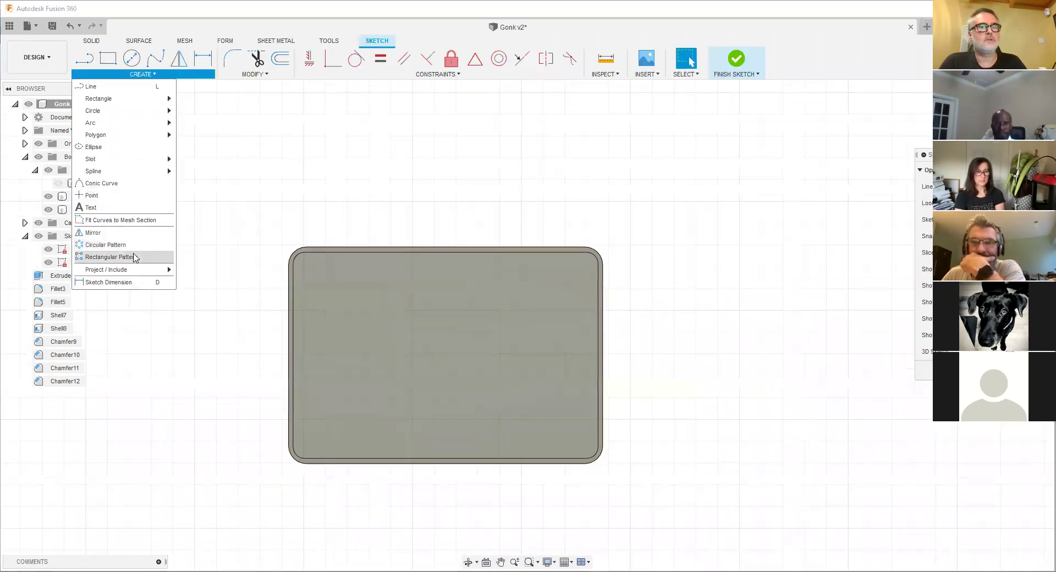
pyautogui.moveTo(139, 273)
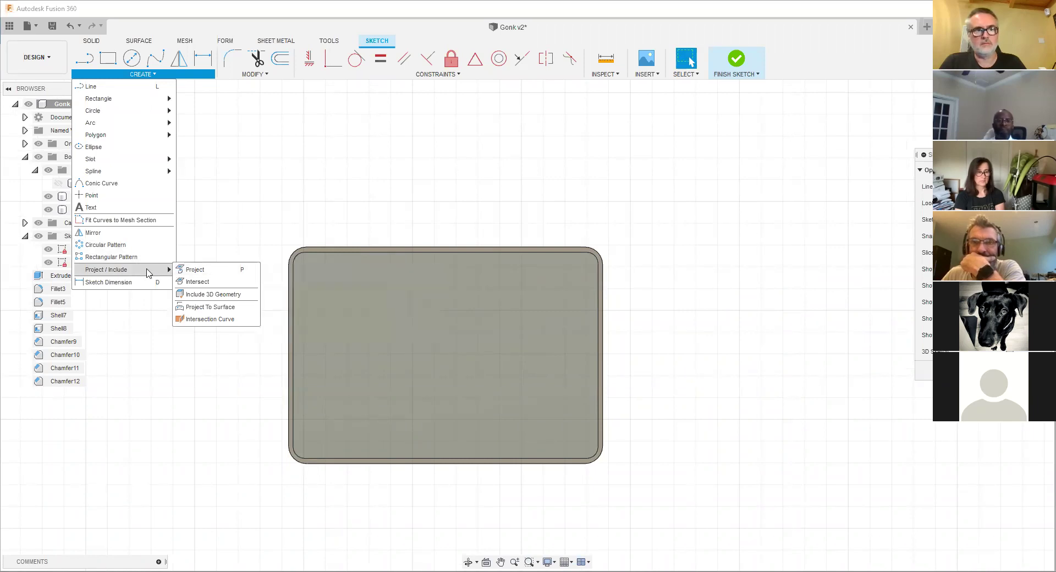
pyautogui.click(204, 270)
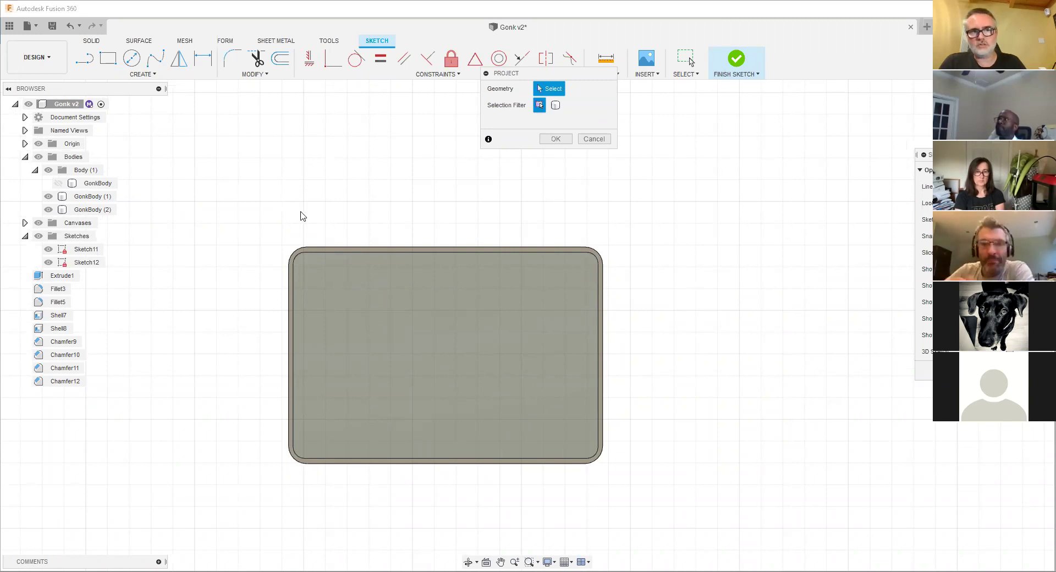
pyautogui.scroll(2, 210, 223)
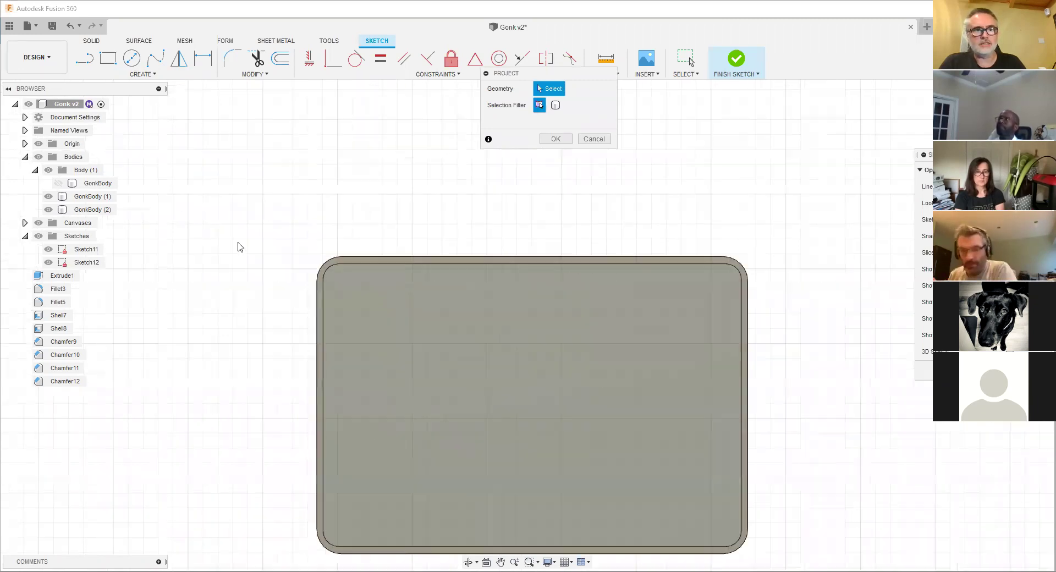
pyautogui.moveTo(301, 279); pyautogui.dragTo(198, 203, button='middle')
pyautogui.scroll(2, 196, 167)
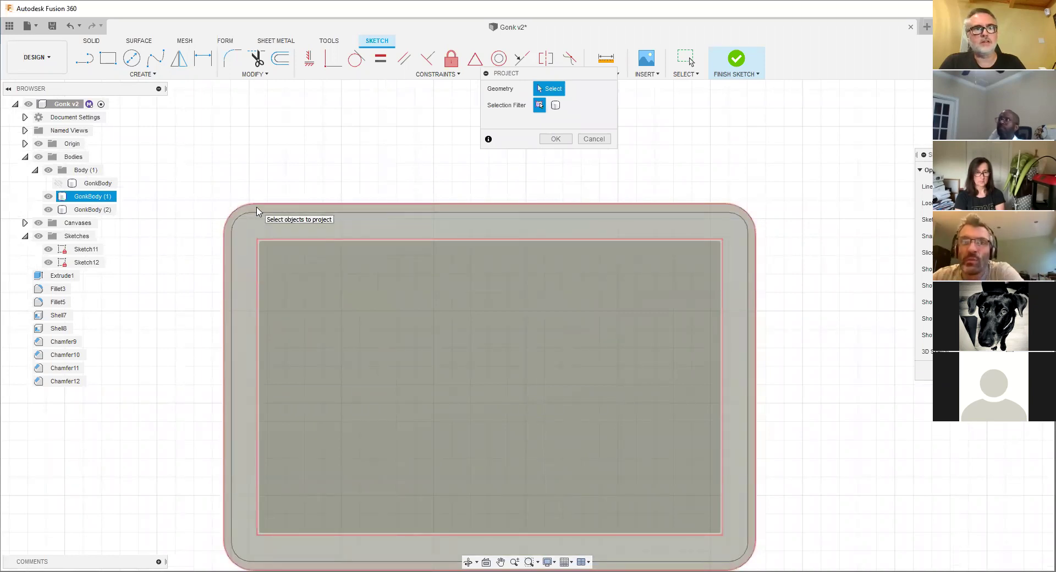
pyautogui.click(257, 211)
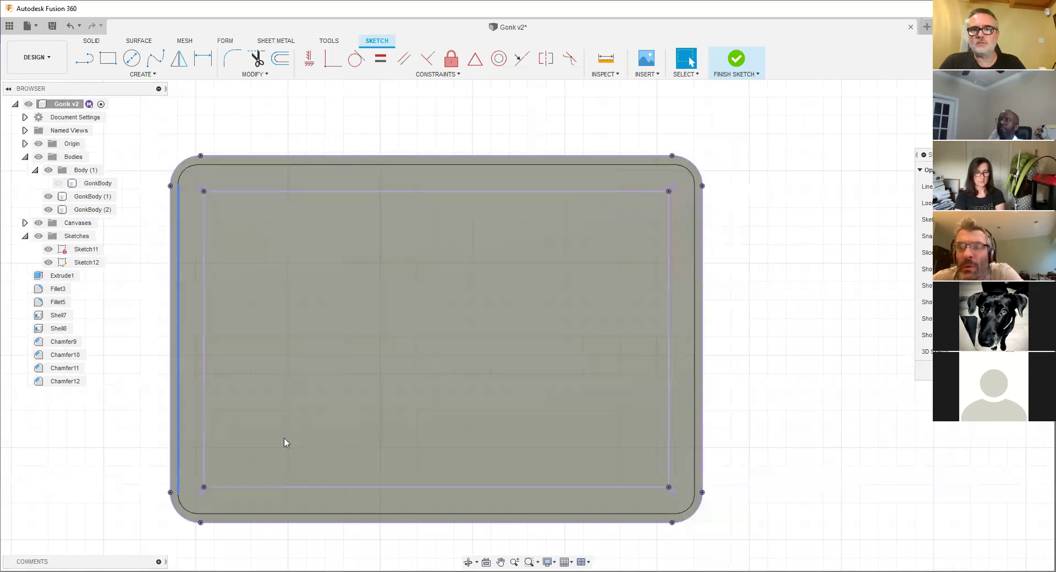
pyautogui.scroll(-3, 330, 390)
pyautogui.keyDown('shift'); pyautogui.moveTo(391, 406); pyautogui.dragTo(337, 349, button='middle'); pyautogui.keyUp('shift')
pyautogui.keyDown('shift'); pyautogui.moveTo(377, 381); pyautogui.dragTo(290, 297, button='middle'); pyautogui.keyUp('shift')
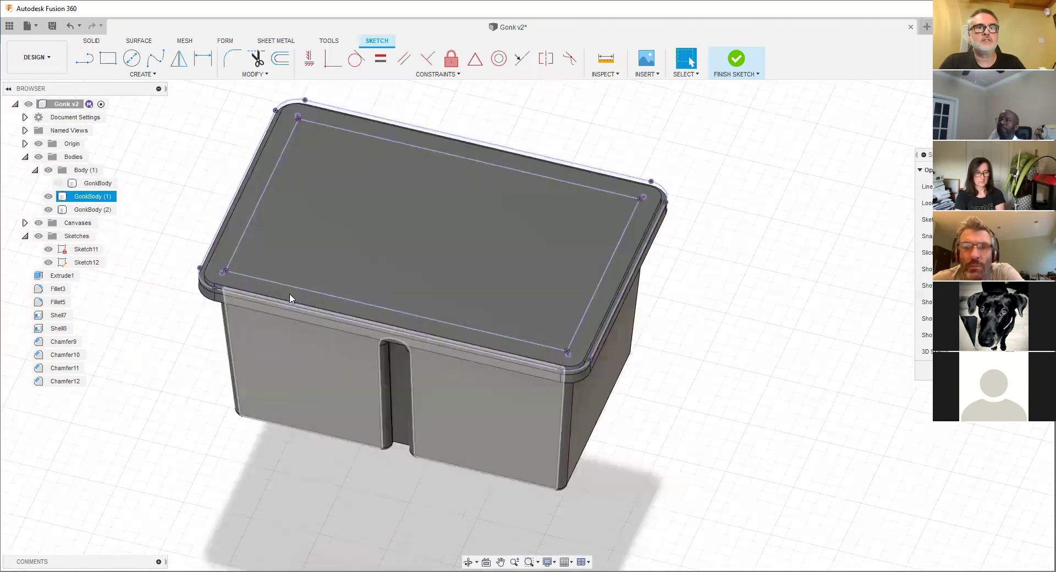
pyautogui.click(737, 58)
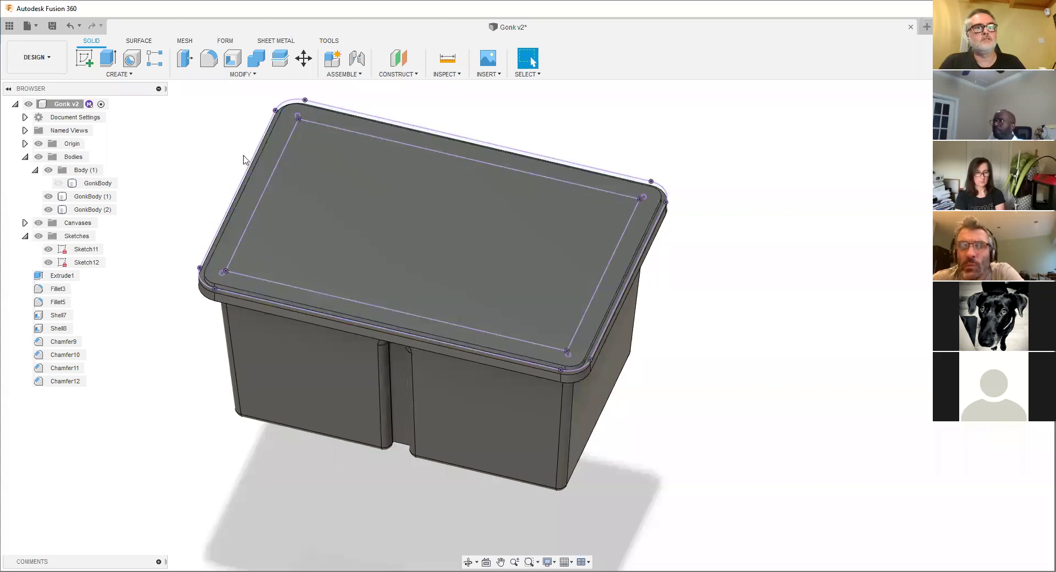
# - Start a Split Body with GonkBody (1) hidden and only the middle plate GonkBody (2) as the body to split
pyautogui.click(231, 76)
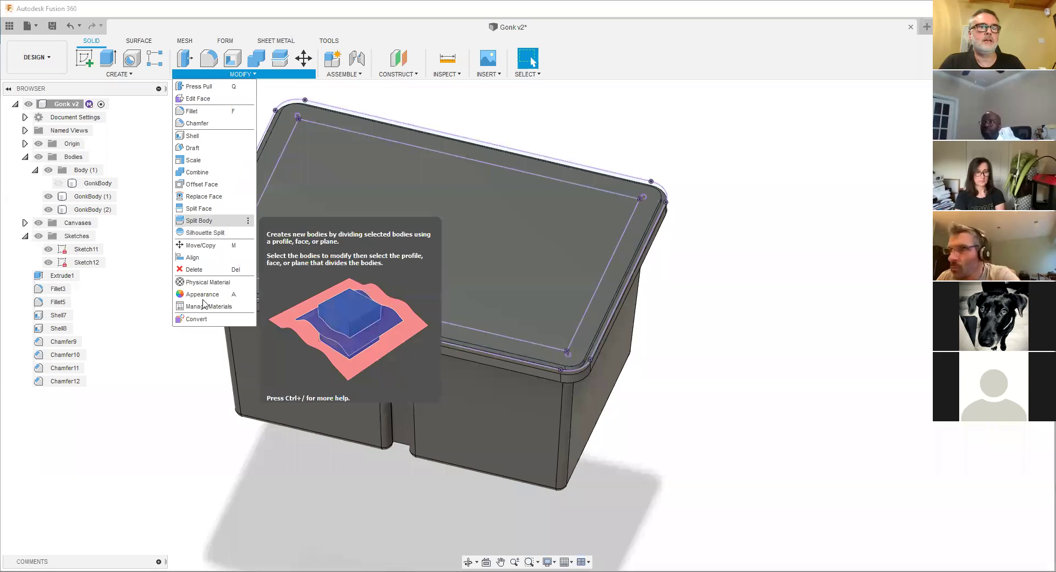
pyautogui.press('Return')
pyautogui.keyDown('shift'); pyautogui.moveTo(165, 306); pyautogui.dragTo(161, 228, button='middle'); pyautogui.keyUp('shift')
pyautogui.scroll(5, 173, 313)
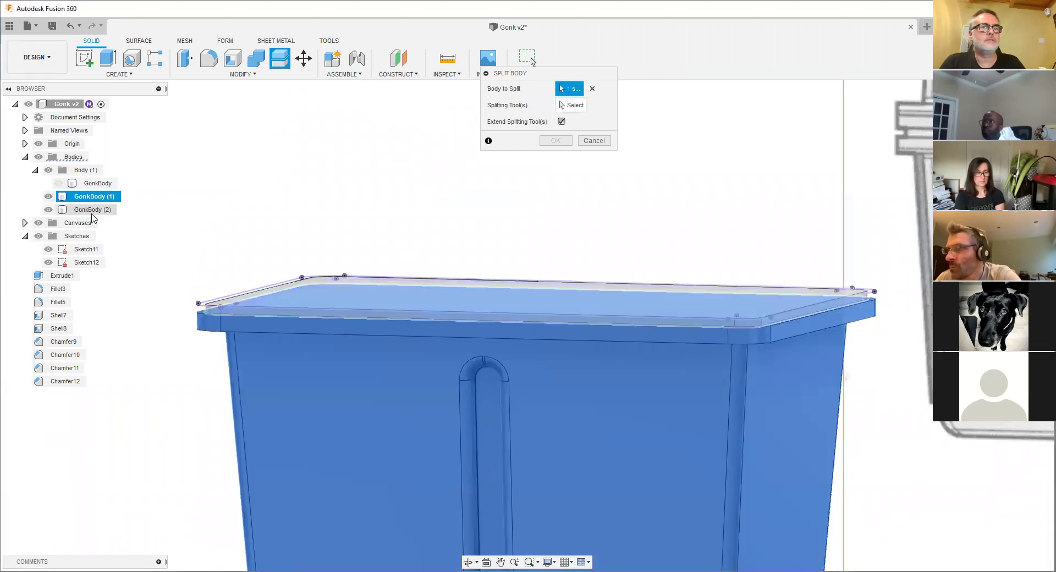
pyautogui.click(92, 210)
pyautogui.scroll(-2, 222, 230)
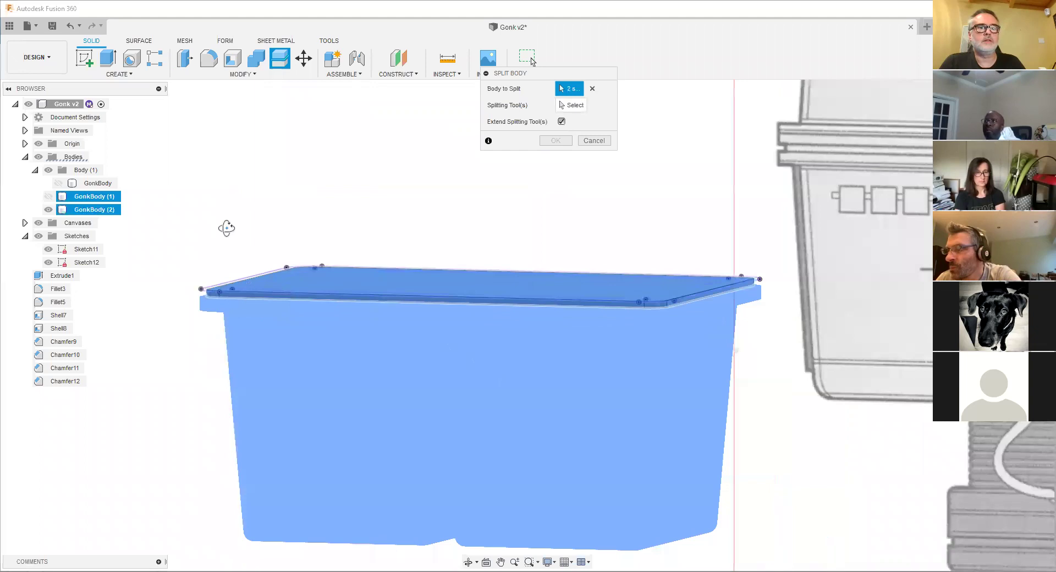
pyautogui.keyDown('shift'); pyautogui.moveTo(226, 228); pyautogui.dragTo(221, 264, button='middle'); pyautogui.keyUp('shift')
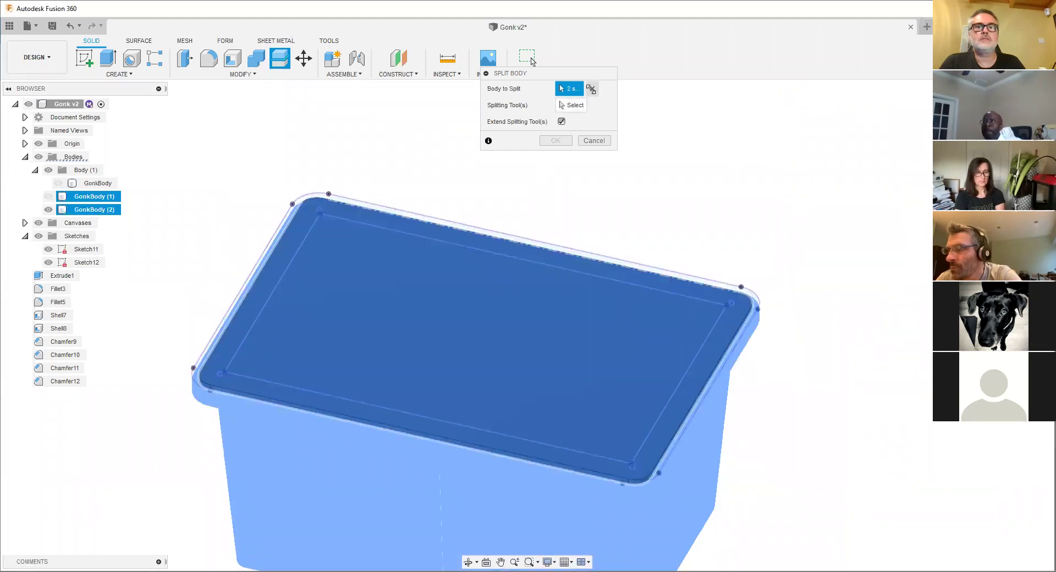
pyautogui.click(592, 87)
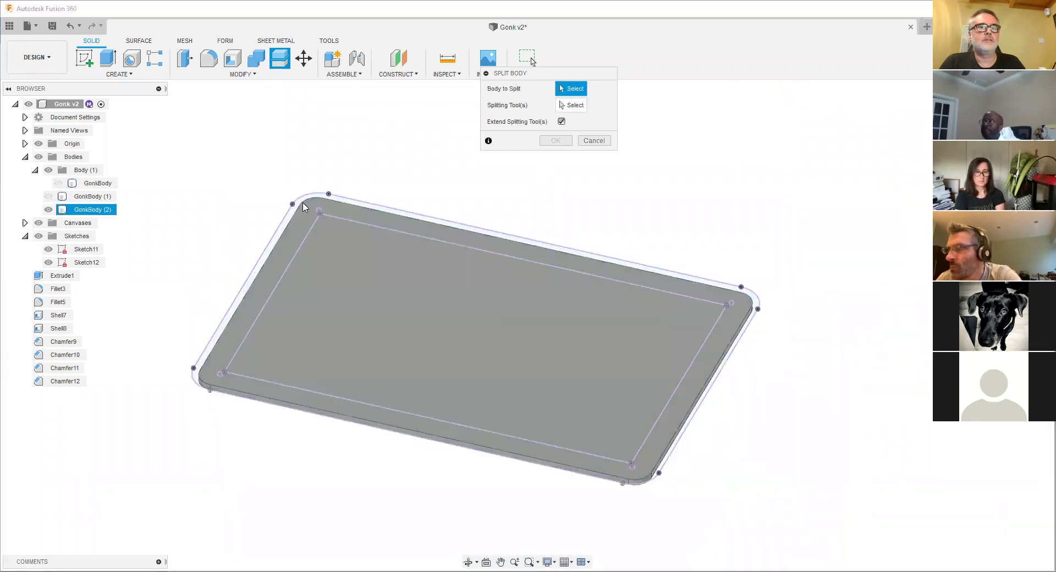
pyautogui.click(299, 207)
pyautogui.keyDown('shift'); pyautogui.moveTo(216, 245); pyautogui.dragTo(217, 219, button='middle'); pyautogui.keyUp('shift')
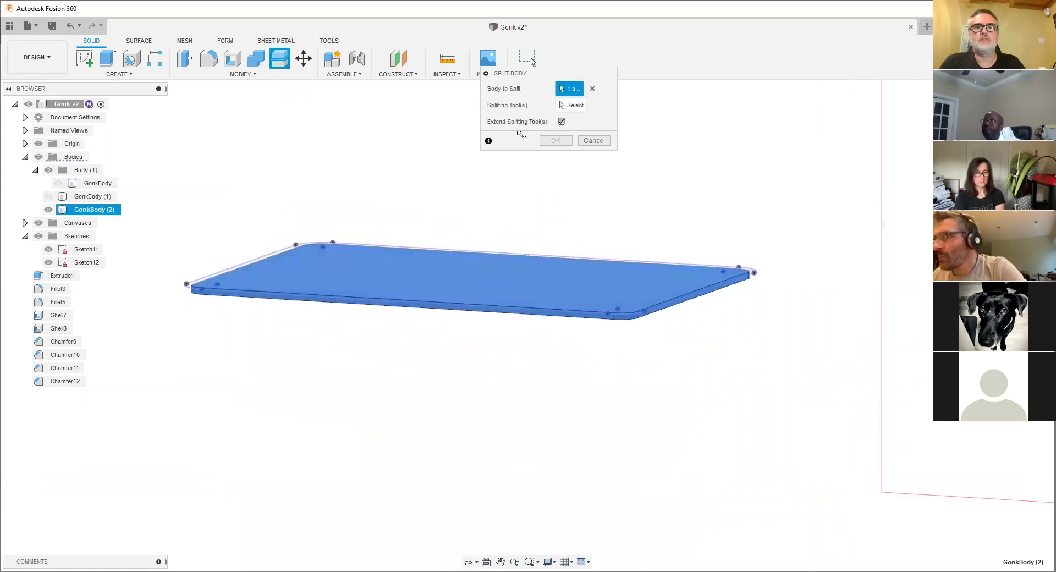
# - Split the middle plate with the projected inner rectangle of Sketch12 as the splitting tool
pyautogui.click(571, 103)
pyautogui.keyDown('shift'); pyautogui.moveTo(330, 179); pyautogui.dragTo(297, 329, button='middle'); pyautogui.keyUp('shift')
pyautogui.click(341, 254)
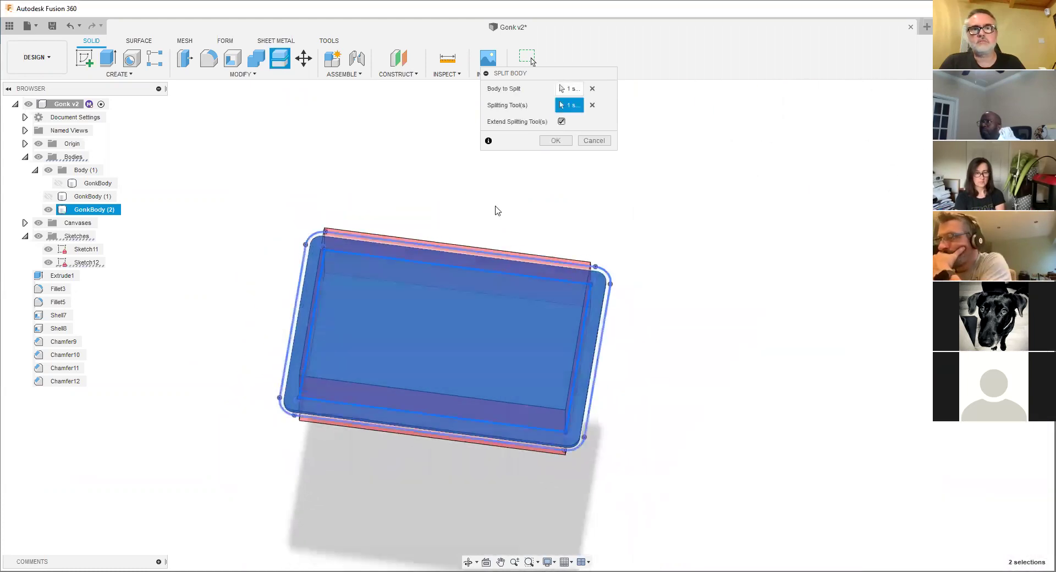
pyautogui.click(556, 141)
# - Delete the inner panel body GonkBody (2), keeping only the plate's outer frame
pyautogui.scroll(2, 378, 324)
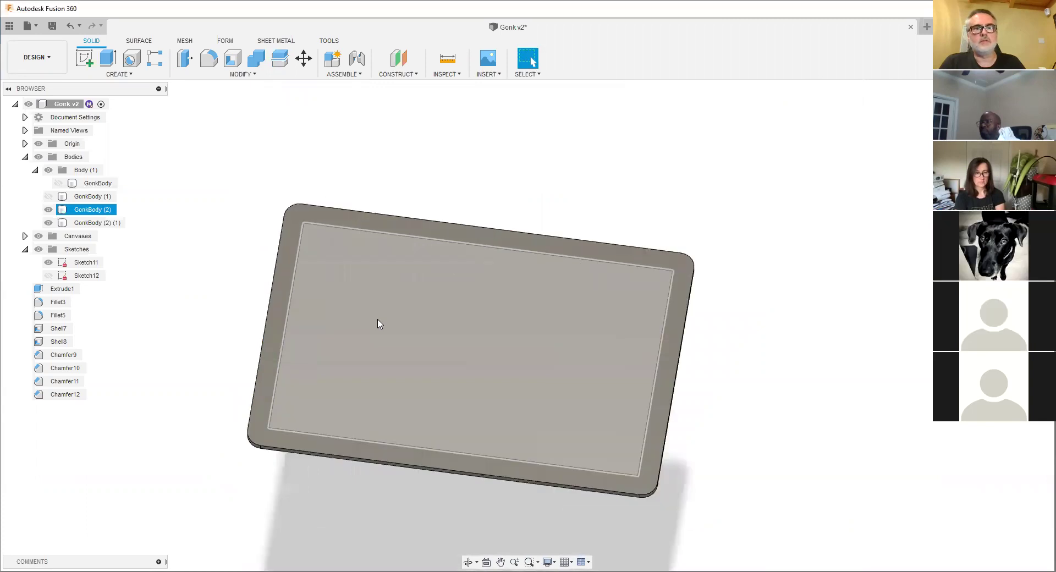
pyautogui.click(95, 217)
pyautogui.press('Delete')
pyautogui.click(339, 233)
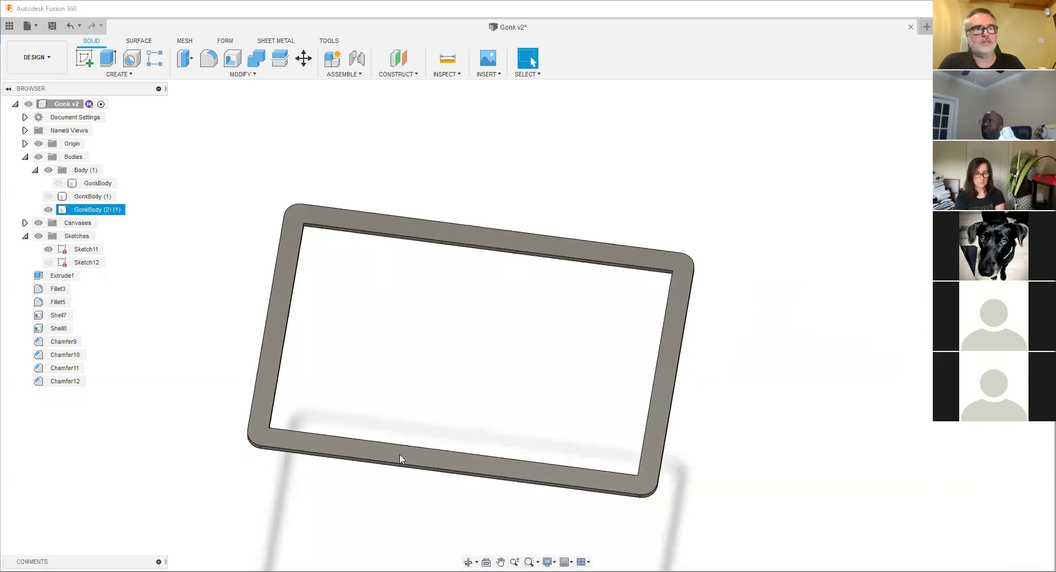
# - Show GonkBody (1) and inspect how the open frame sits on its rim
pyautogui.click(49, 196)
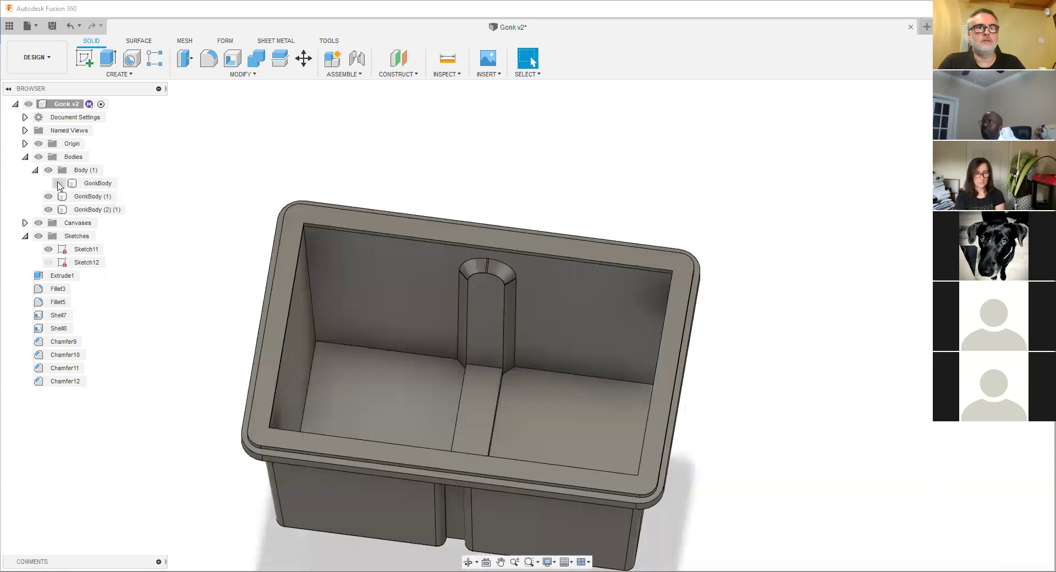
pyautogui.scroll(3, 274, 441)
pyautogui.keyDown('shift'); pyautogui.moveTo(257, 437); pyautogui.dragTo(230, 377, button='middle'); pyautogui.keyUp('shift')
pyautogui.scroll(4, 230, 377)
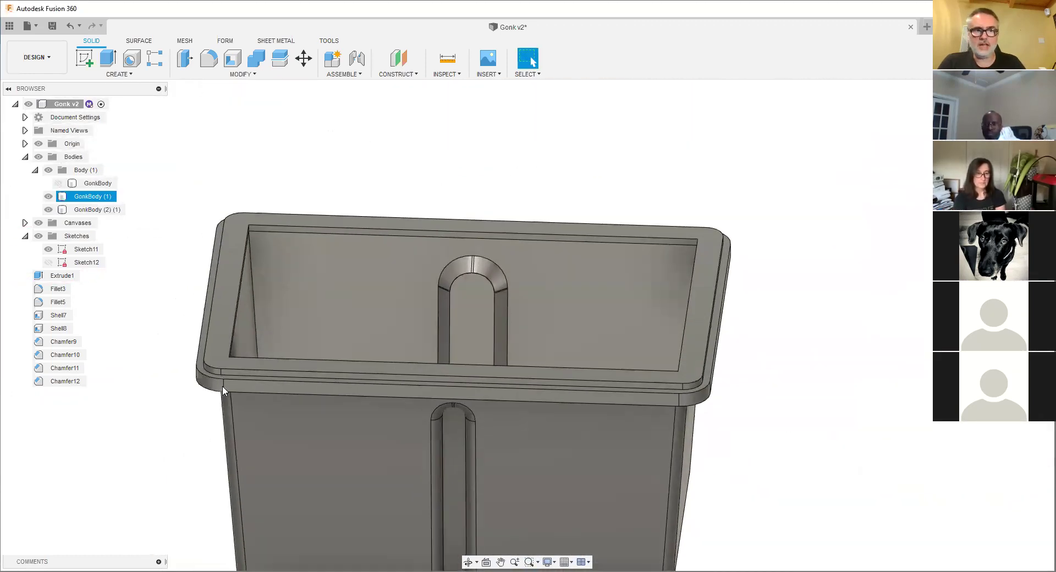
pyautogui.scroll(1, 223, 385)
pyautogui.click(225, 367)
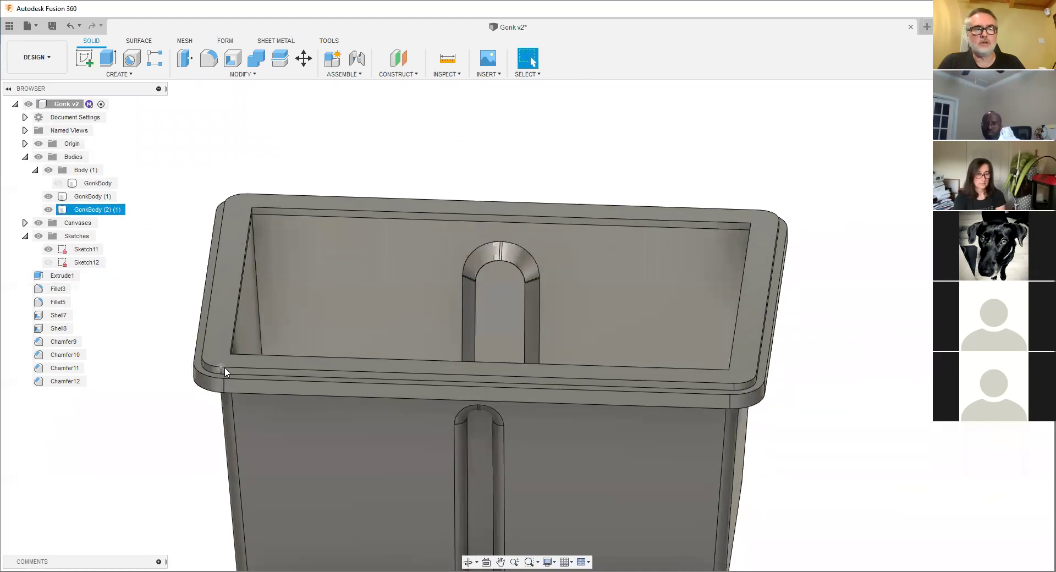
pyautogui.scroll(-3, 224, 368)
# - Show GonkBody and examine the recessed joint between the upper rim, the frame and the lower rim up close
pyautogui.click(58, 183)
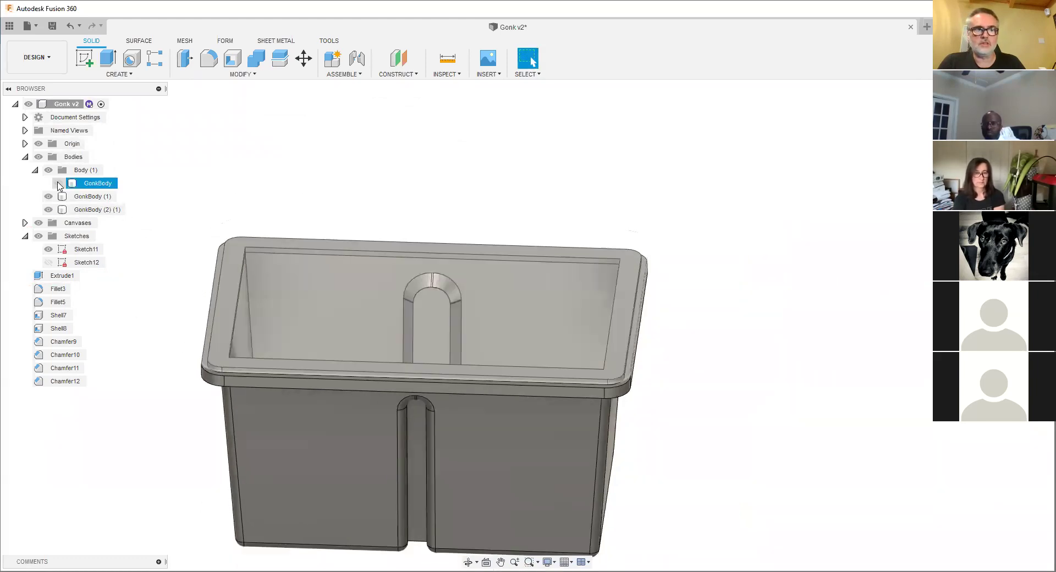
pyautogui.click(58, 183)
pyautogui.scroll(6, 231, 364)
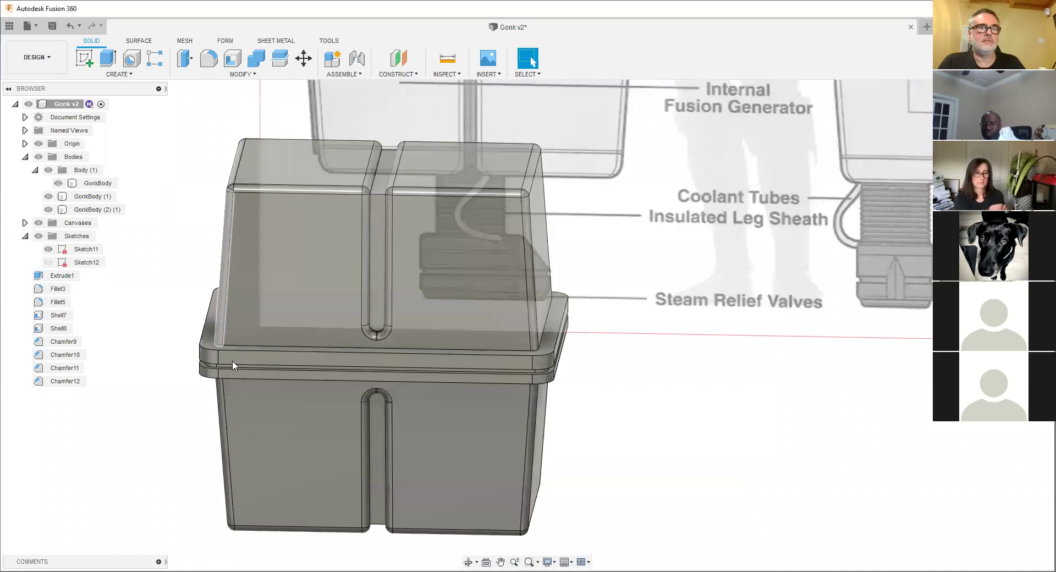
pyautogui.click(222, 395)
pyautogui.moveTo(224, 376)
pyautogui.keyDown('shift'); pyautogui.mouseDown(button='middle')
pyautogui.moveTo(213, 375)
pyautogui.moveTo(231, 377)
pyautogui.mouseUp(button='middle'); pyautogui.keyUp('shift')
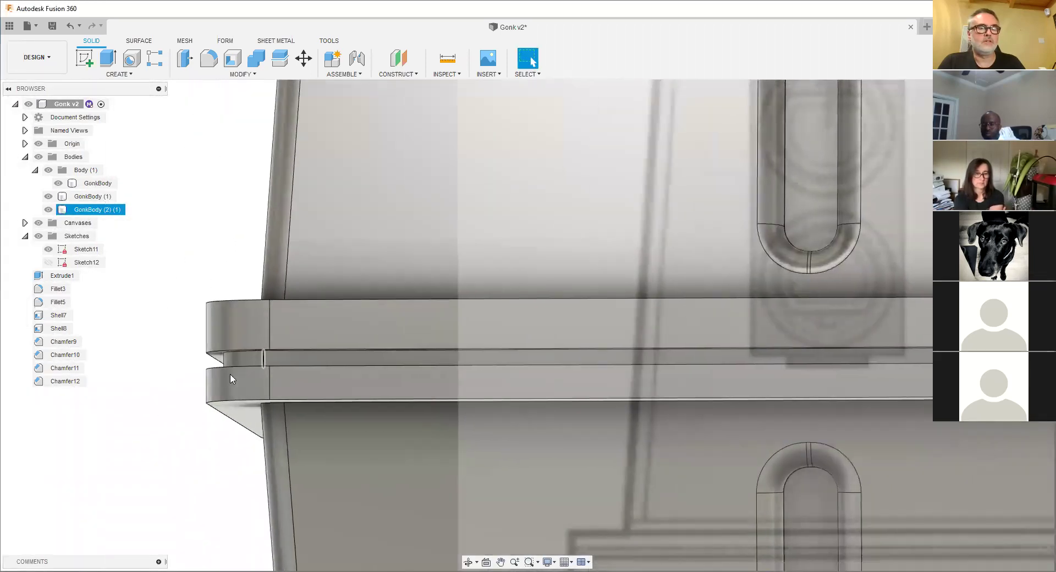
pyautogui.scroll(6, 225, 371)
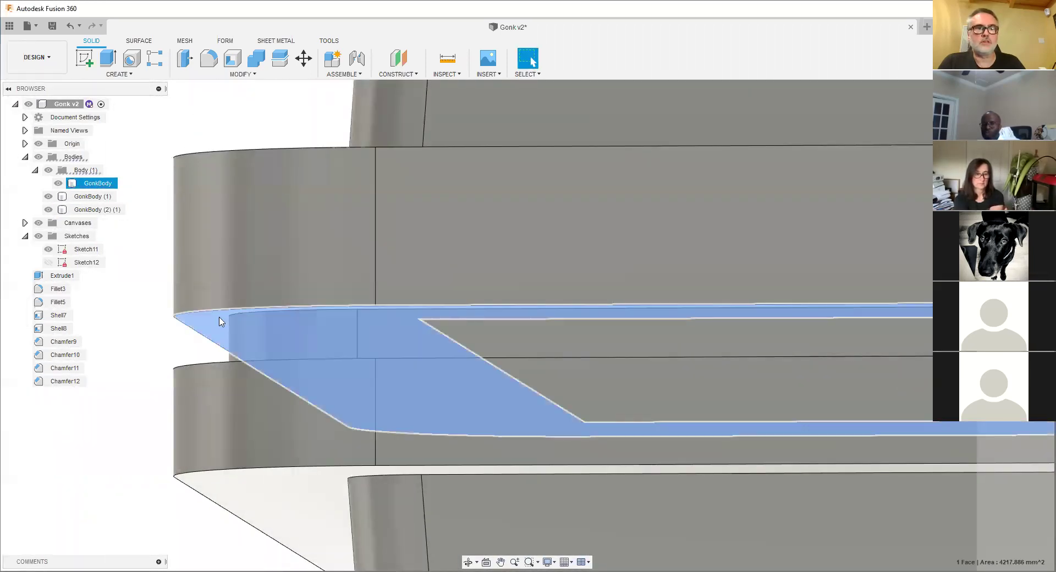
pyautogui.click(217, 322)
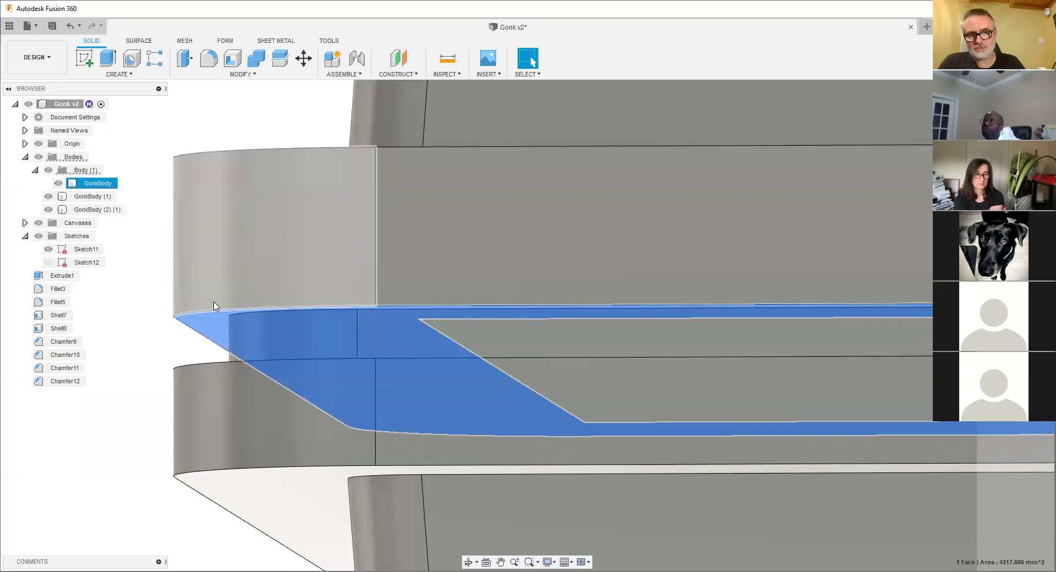
pyautogui.scroll(-5, 231, 315)
pyautogui.scroll(-3, 231, 312)
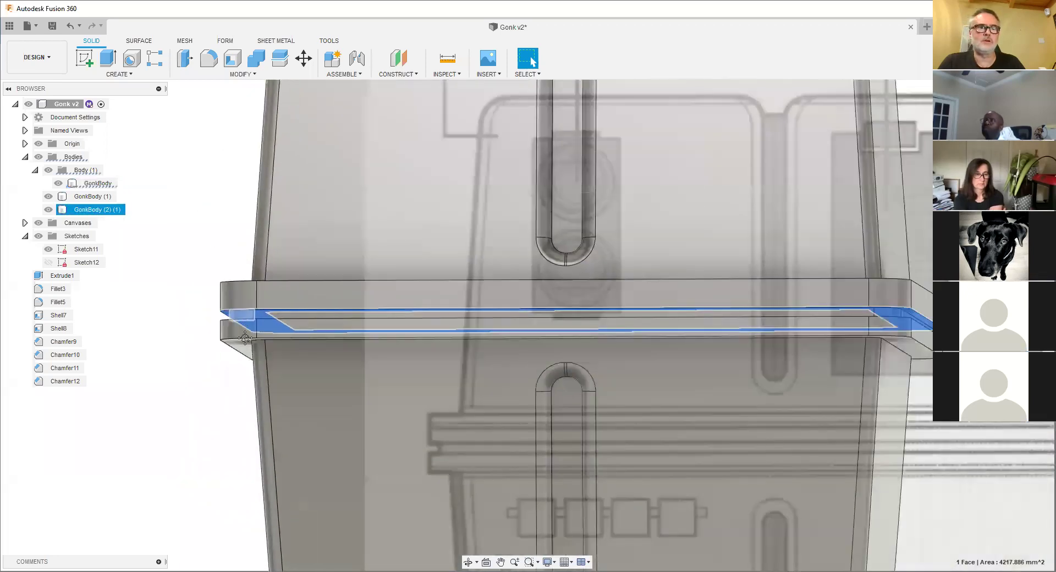
pyautogui.scroll(2, 224, 309)
pyautogui.click(205, 305)
pyautogui.scroll(-2, 208, 309)
pyautogui.keyDown('shift'); pyautogui.moveTo(224, 319); pyautogui.dragTo(226, 320, button='middle'); pyautogui.keyUp('shift')
pyautogui.scroll(-5, 226, 320)
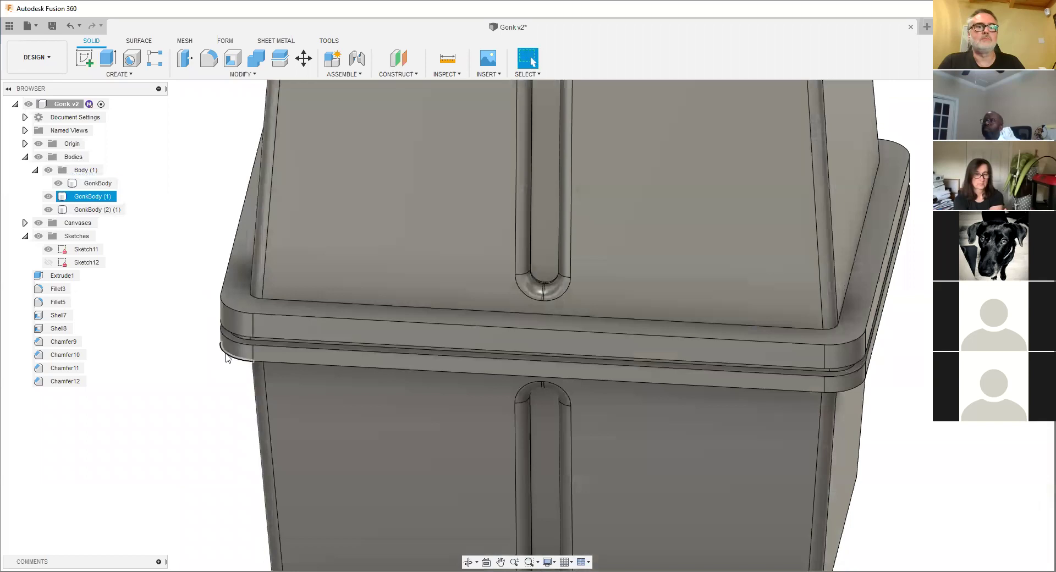
pyautogui.moveTo(226, 320); pyautogui.dragTo(176, 360)
pyautogui.press('Escape')
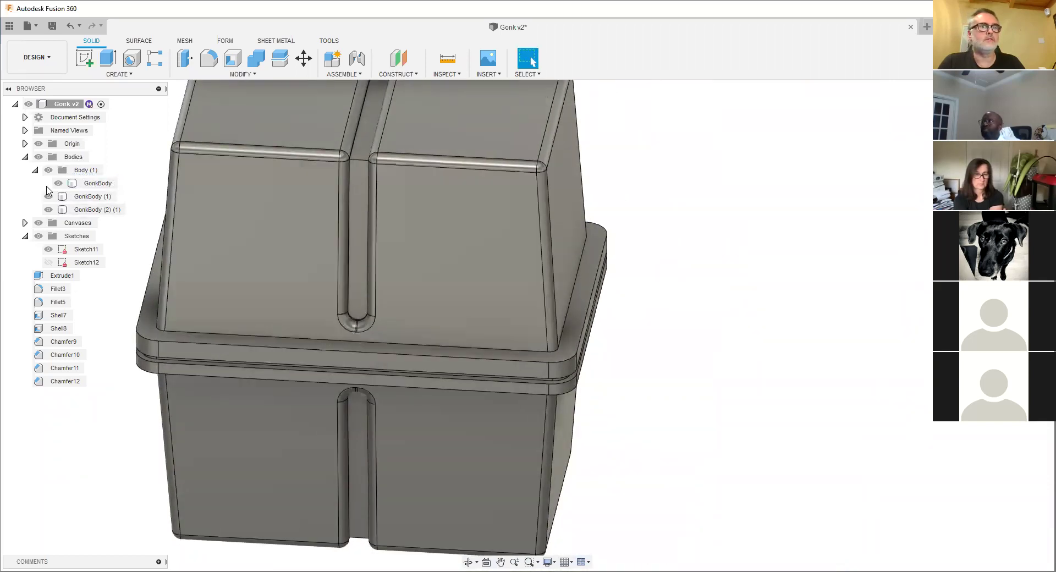
# - Hide GonkBody and examine the frame and stepped rim of the lower body from several angles
pyautogui.click(58, 183)
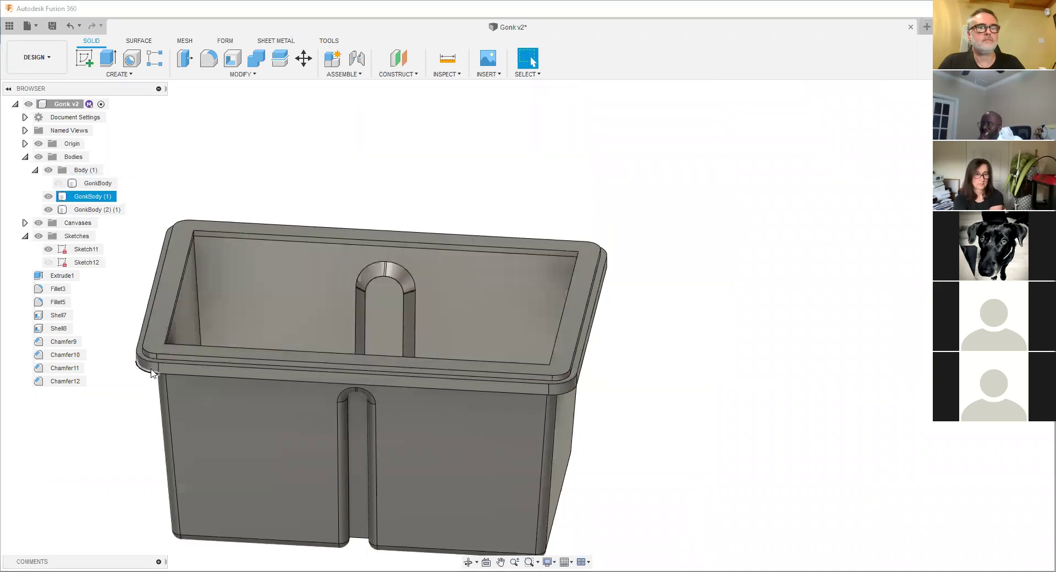
pyautogui.scroll(5, 254, 361)
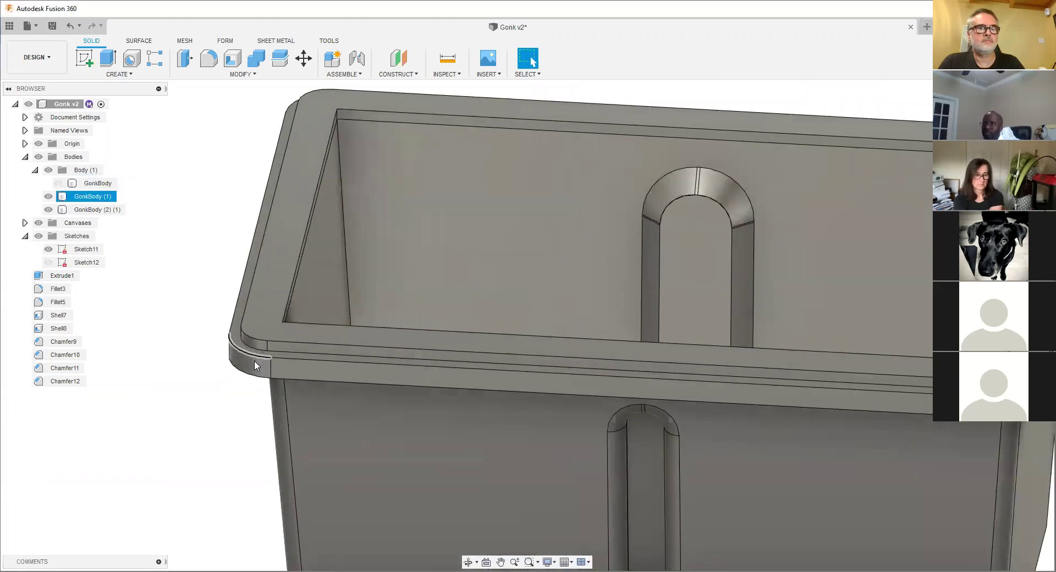
pyautogui.scroll(-6, 254, 360)
pyautogui.keyDown('shift'); pyautogui.moveTo(312, 367); pyautogui.dragTo(372, 379, button='middle'); pyautogui.keyUp('shift')
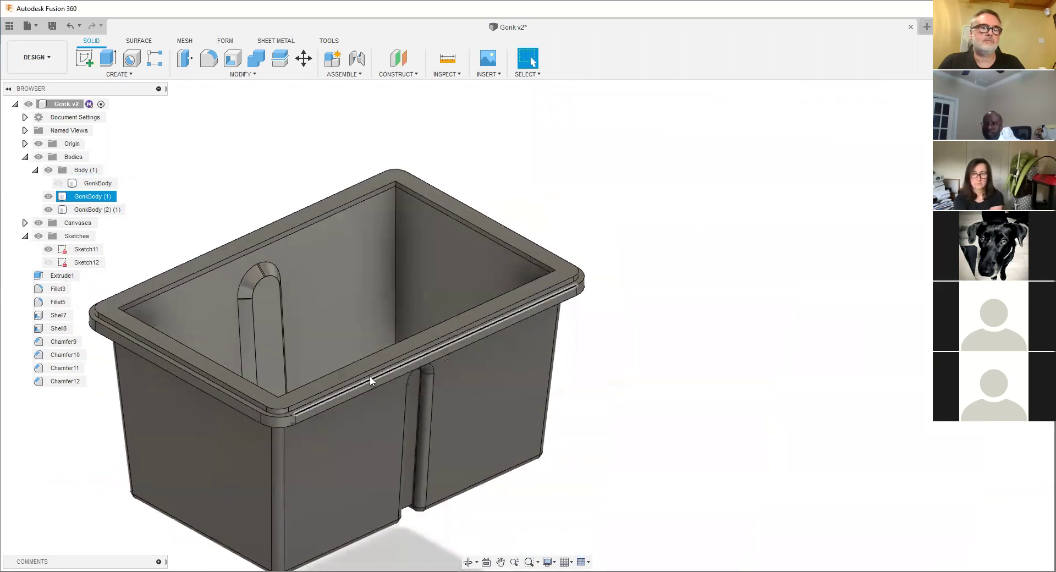
pyautogui.scroll(3, 145, 278)
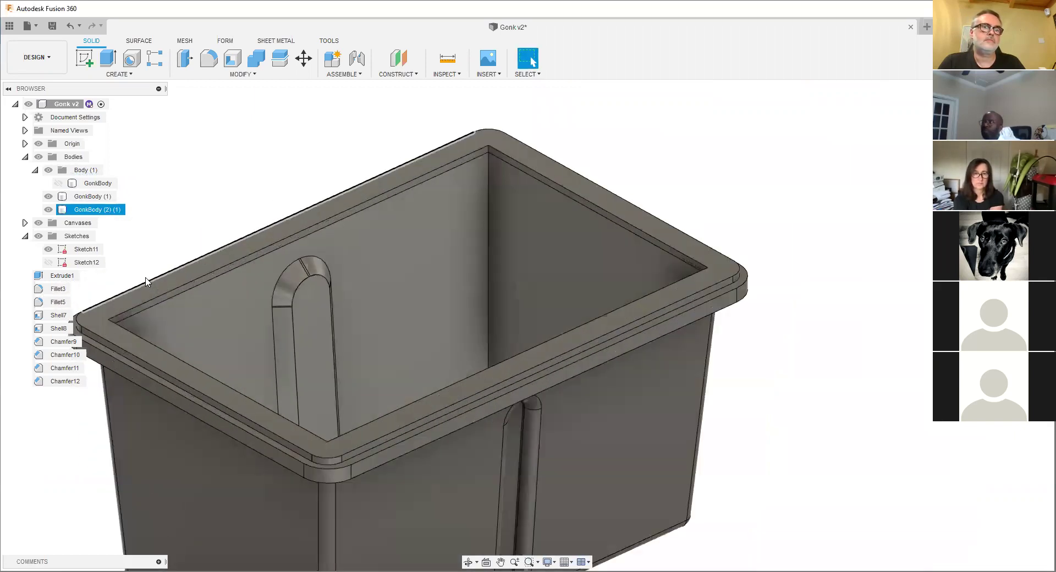
pyautogui.scroll(-5, 239, 273)
pyautogui.keyDown('shift'); pyautogui.moveTo(240, 273); pyautogui.dragTo(195, 279, button='middle'); pyautogui.keyUp('shift')
pyautogui.click(130, 297)
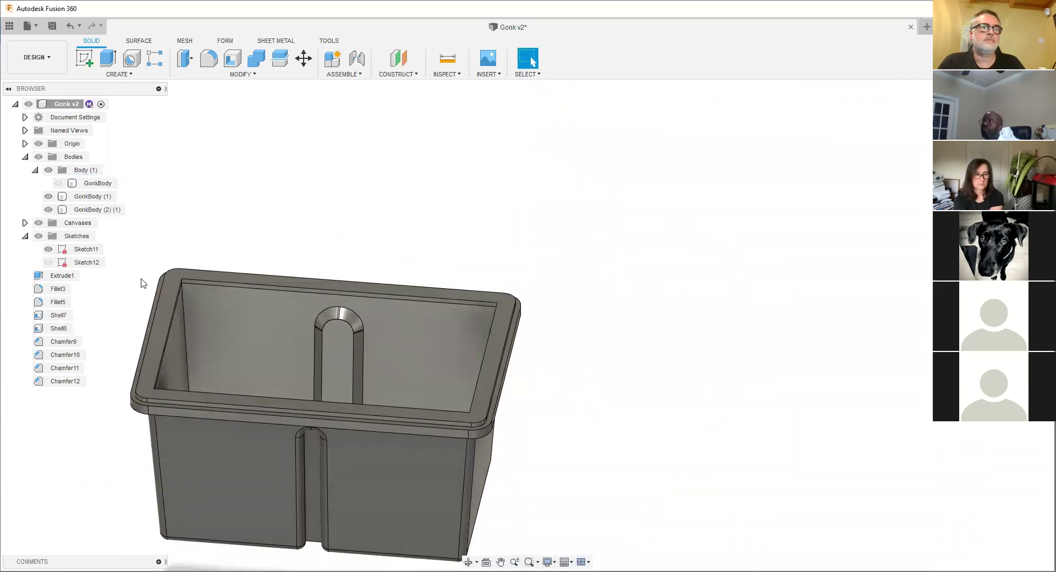
pyautogui.scroll(3, 156, 277)
pyautogui.keyDown('shift'); pyautogui.moveTo(156, 297); pyautogui.dragTo(194, 299, button='middle'); pyautogui.keyUp('shift')
pyautogui.scroll(-5, 154, 296)
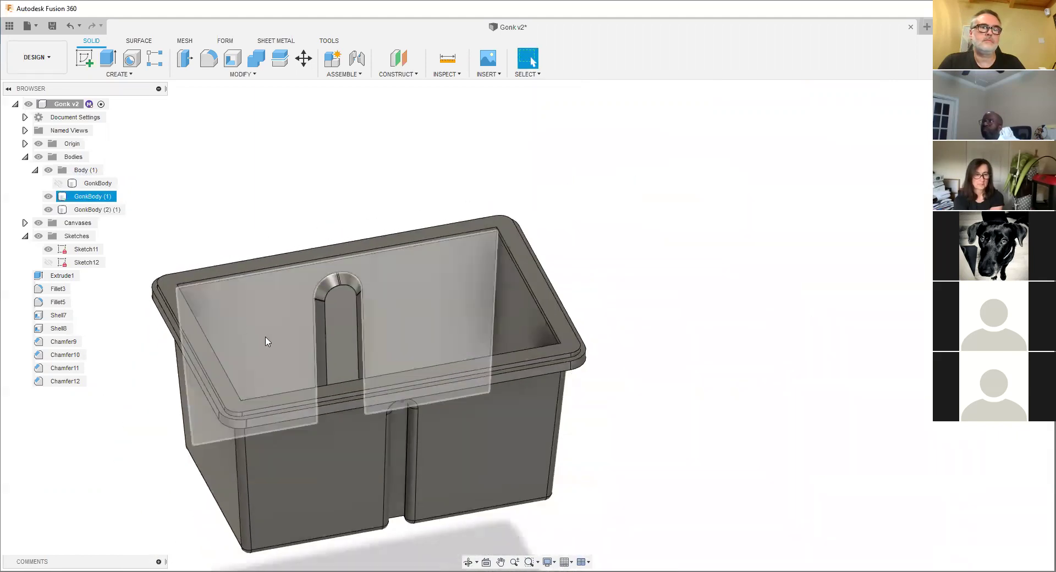
pyautogui.scroll(5, 162, 297)
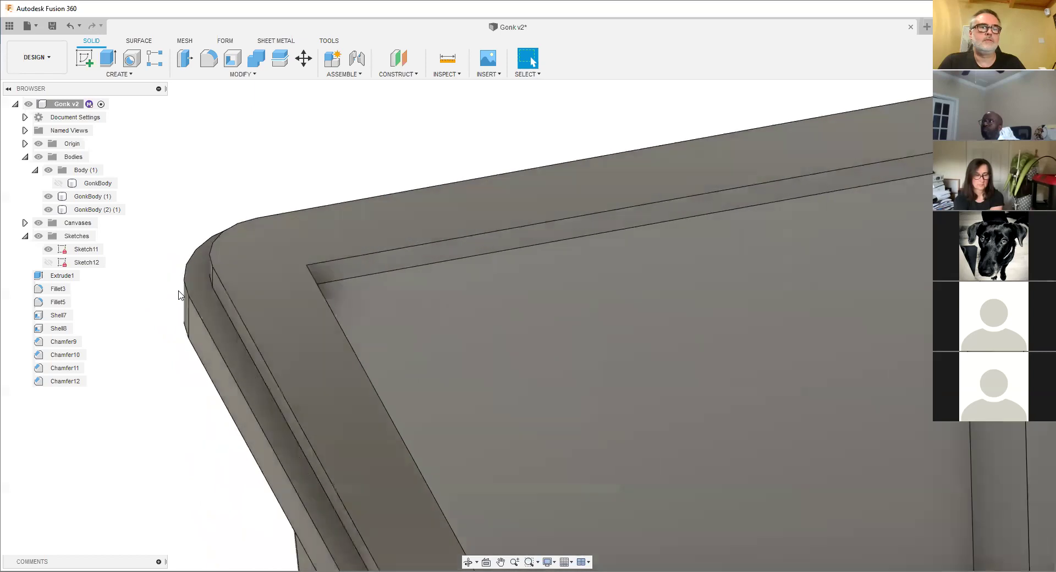
# - Examine the open frame resting on the lower body's rim, and the body's ribbed interior, from several angles
pyautogui.click(203, 285)
pyautogui.scroll(-5, 201, 285)
pyautogui.moveTo(201, 285)
pyautogui.keyDown('shift'); pyautogui.mouseDown(button='middle')
pyautogui.moveTo(194, 252)
pyautogui.moveTo(176, 252)
pyautogui.moveTo(192, 285)
pyautogui.moveTo(200, 266)
pyautogui.mouseUp(button='middle'); pyautogui.keyUp('shift')
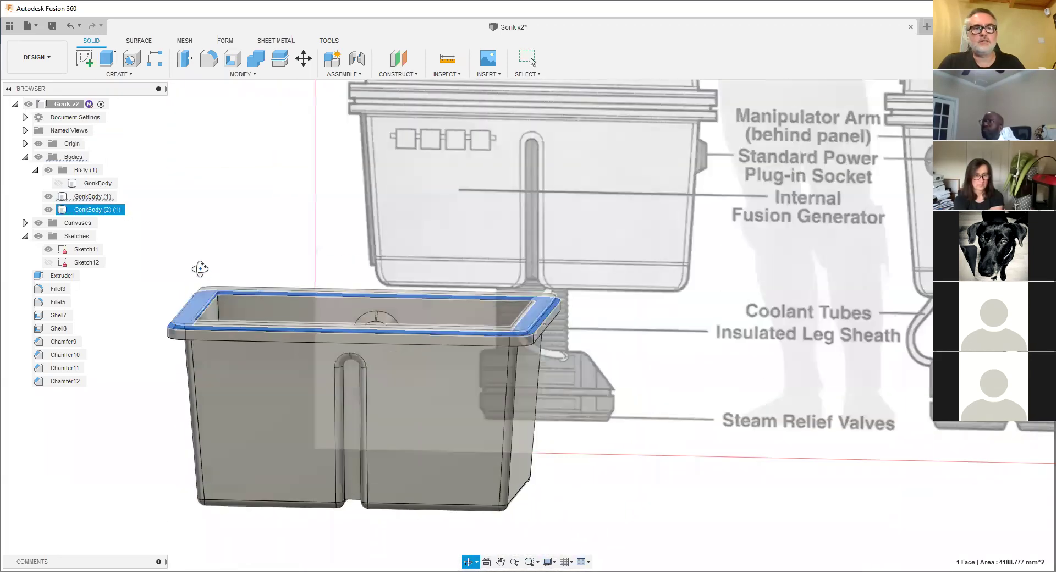
pyautogui.click(159, 270)
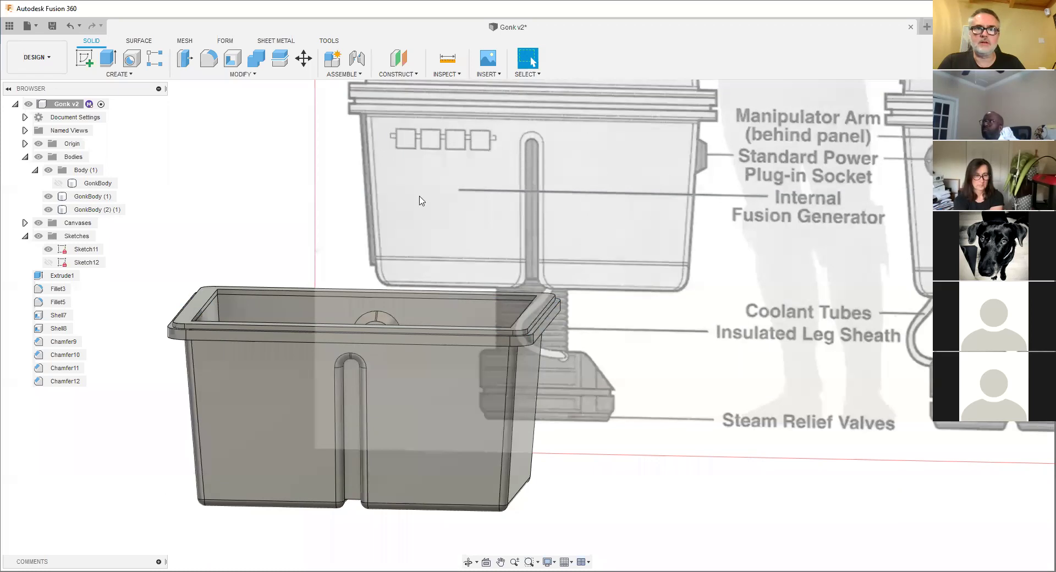
pyautogui.scroll(-1, 416, 242)
pyautogui.scroll(3, 391, 379)
pyautogui.keyDown('shift'); pyautogui.moveTo(137, 283); pyautogui.dragTo(259, 403, button='middle'); pyautogui.keyUp('shift')
pyautogui.scroll(3, 253, 404)
pyautogui.scroll(-3, 296, 404)
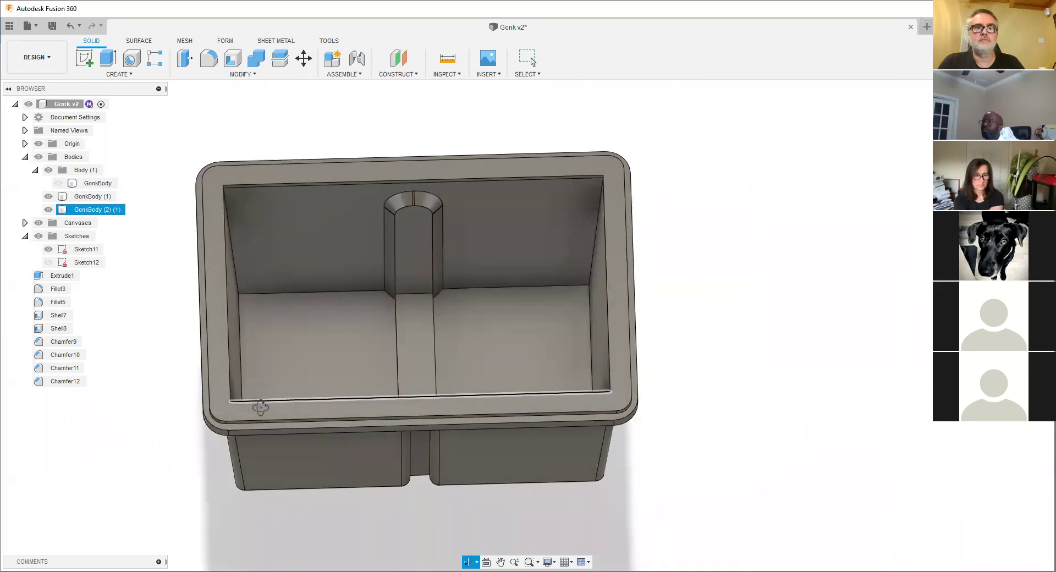
pyautogui.click(426, 369)
pyautogui.scroll(3, 410, 368)
pyautogui.scroll(-6, 408, 374)
pyautogui.scroll(5, 433, 485)
pyautogui.moveTo(576, 506); pyautogui.dragTo(361, 434, button='middle')
pyautogui.scroll(4, 255, 358)
pyautogui.keyDown('shift'); pyautogui.moveTo(361, 434); pyautogui.dragTo(398, 429); pyautogui.keyUp('shift')
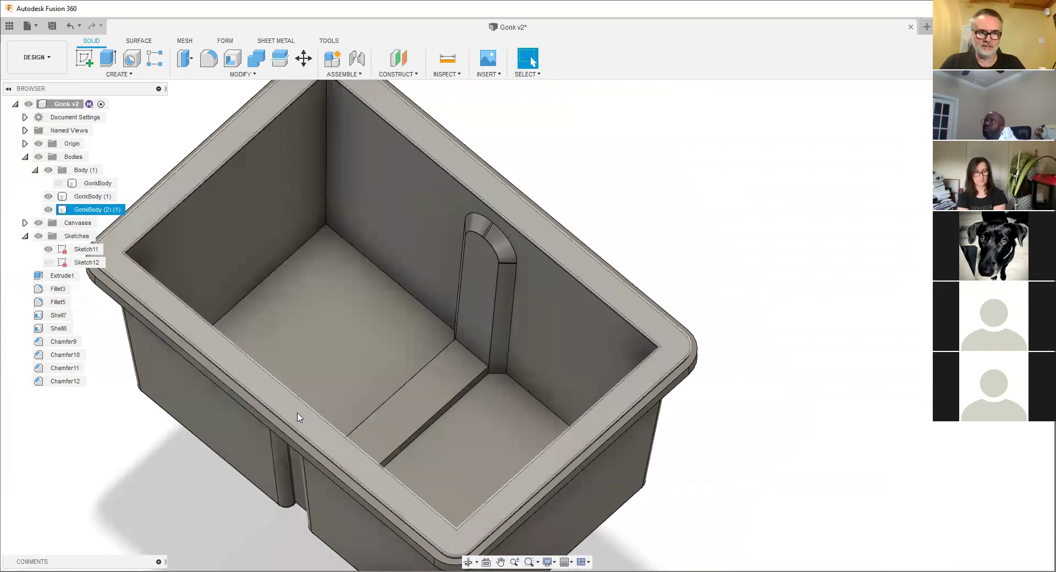
# - Create a sketch on the frame's flat face and project the lower body's raised floor strip between the two ribs
pyautogui.click(84, 59)
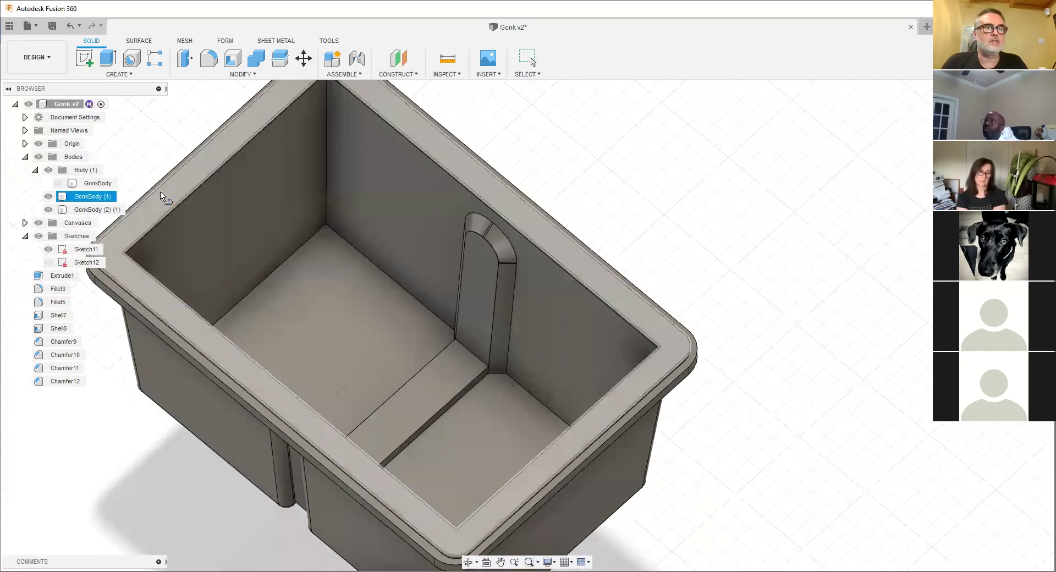
pyautogui.click(121, 248)
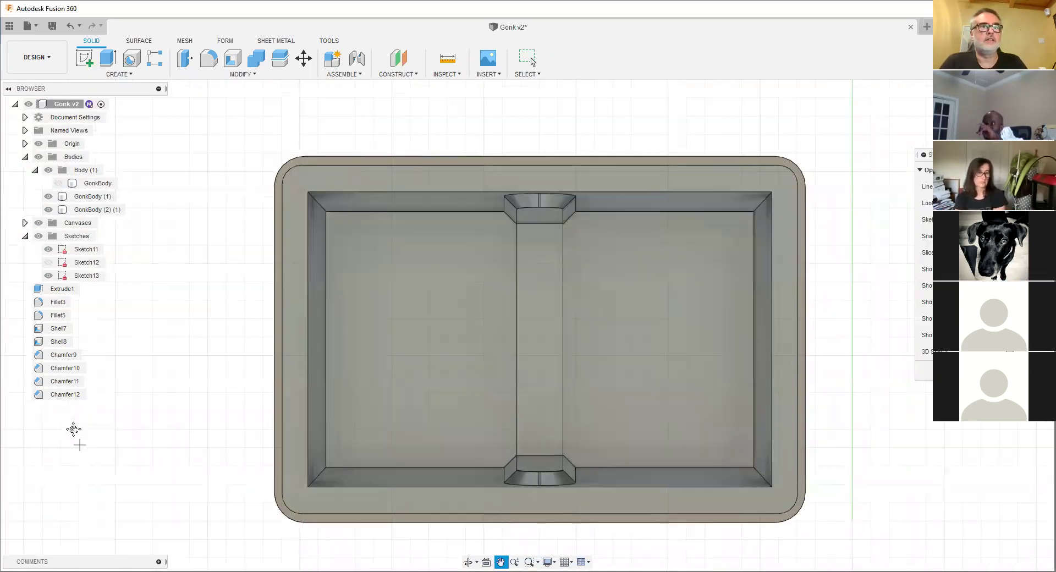
pyautogui.click(150, 75)
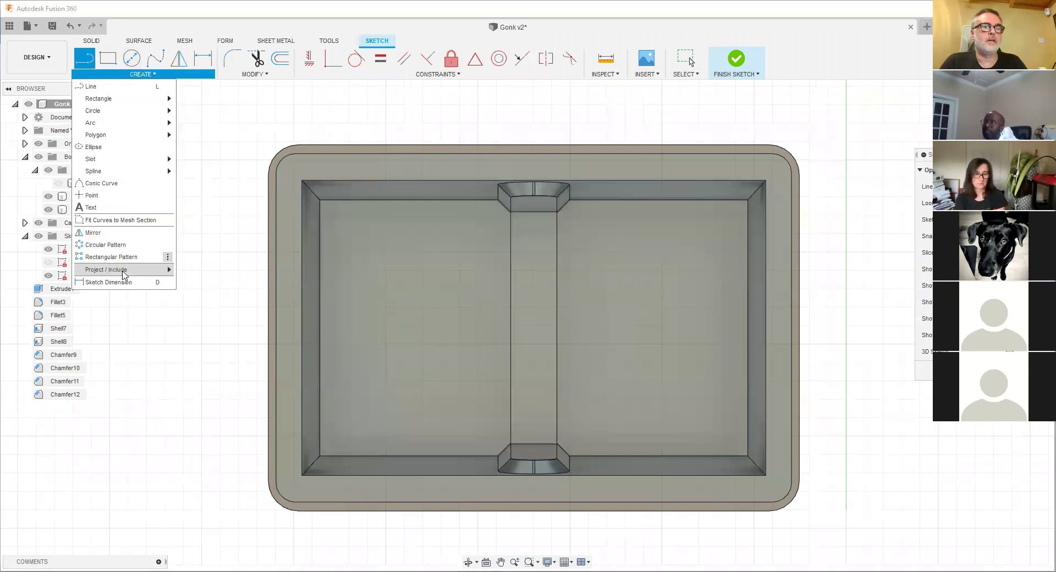
pyautogui.moveTo(127, 269)
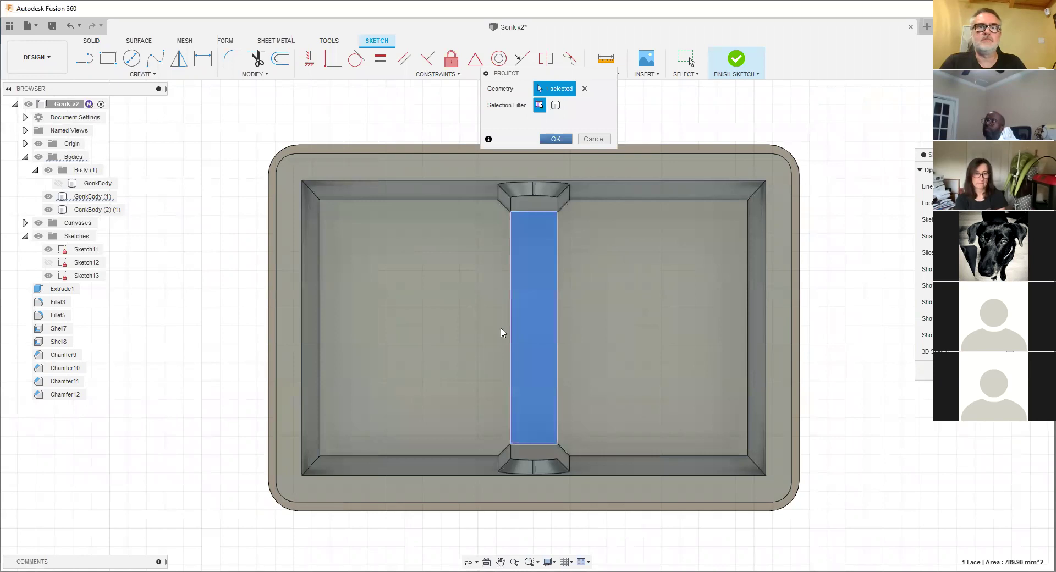
pyautogui.keyDown('shift'); pyautogui.moveTo(462, 303); pyautogui.dragTo(331, 309, button='middle'); pyautogui.keyUp('shift')
pyautogui.moveTo(657, 451); pyautogui.dragTo(899, 495, button='middle')
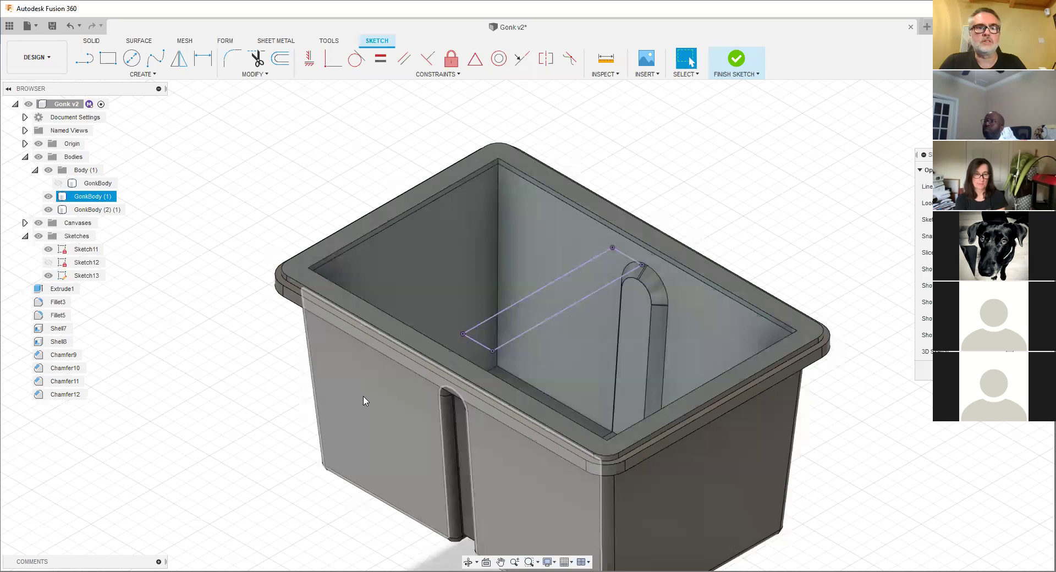
# - Extrude the projected strip as a new body to form a crossbar for the frame
pyautogui.scroll(4, 469, 349)
pyautogui.moveTo(532, 239); pyautogui.dragTo(306, 284, button='middle')
pyautogui.rightClick(324, 272)
pyautogui.click(347, 260)
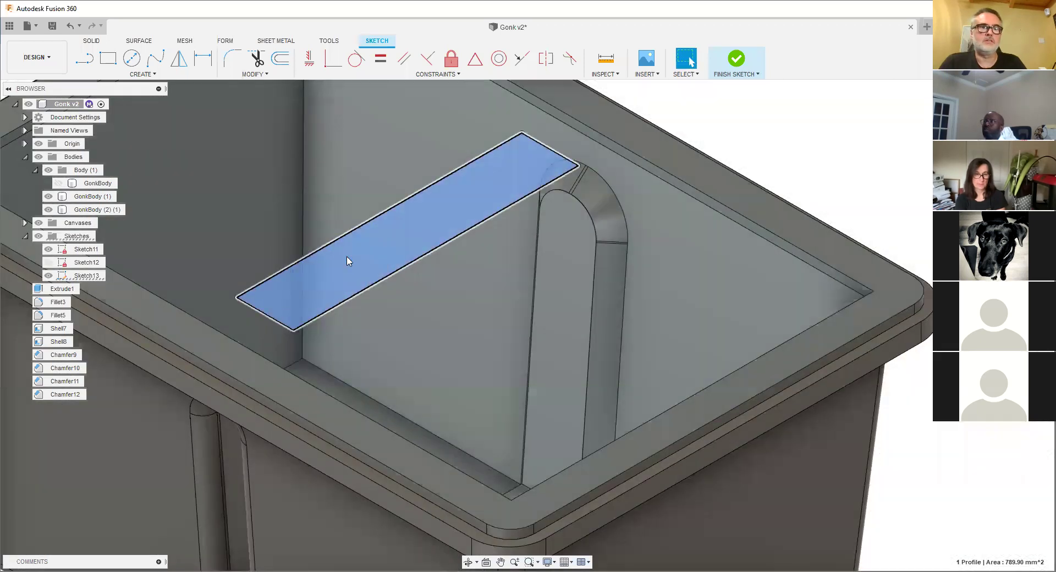
pyautogui.press('e')
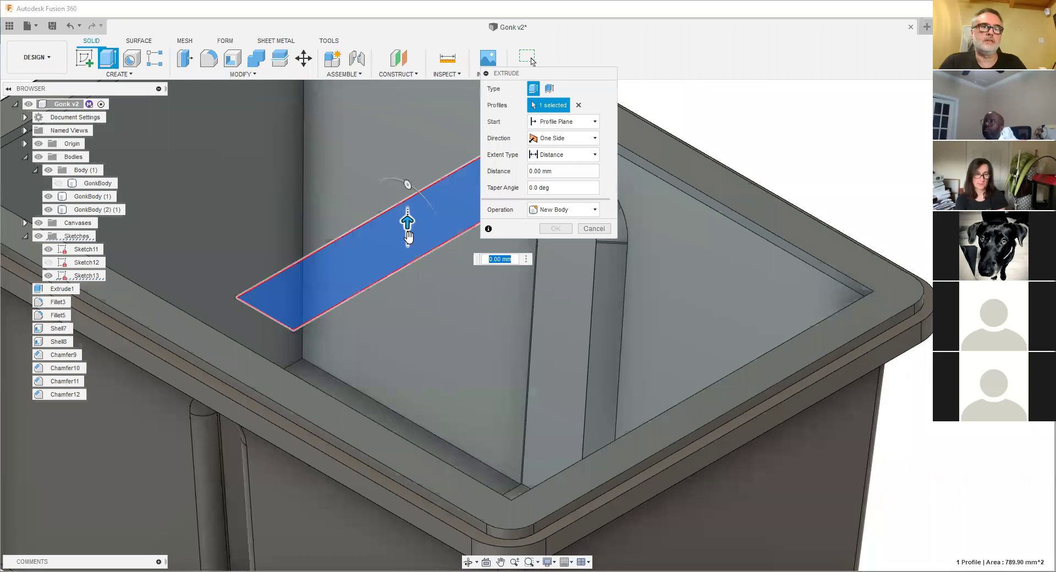
pyautogui.keyDown('shift'); pyautogui.moveTo(330, 379); pyautogui.dragTo(429, 359, button='middle'); pyautogui.keyUp('shift')
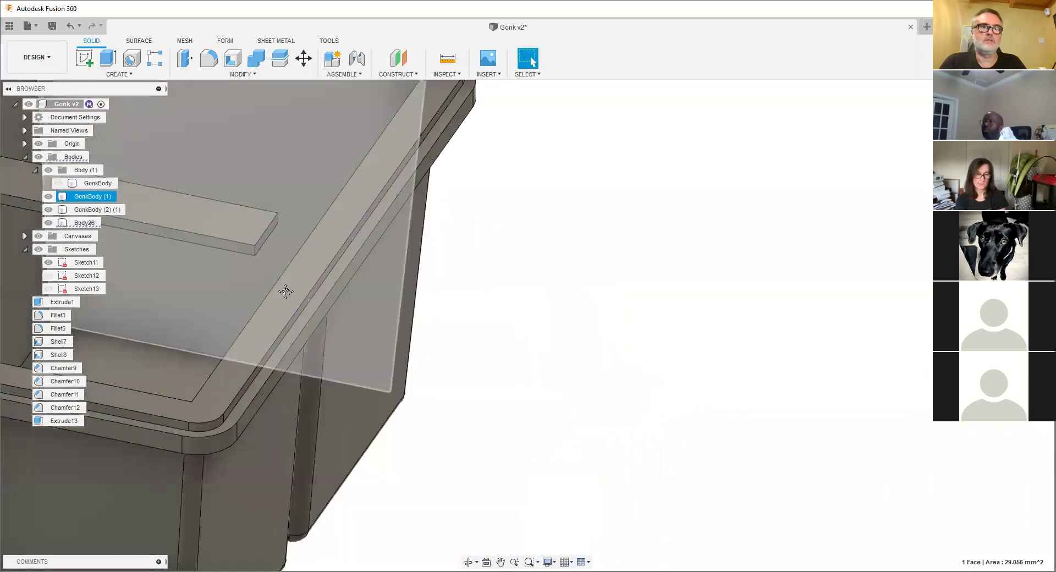
# - Extend the crossbar's end faces so that both ends reach into the frame's long sides
pyautogui.scroll(5, 429, 362)
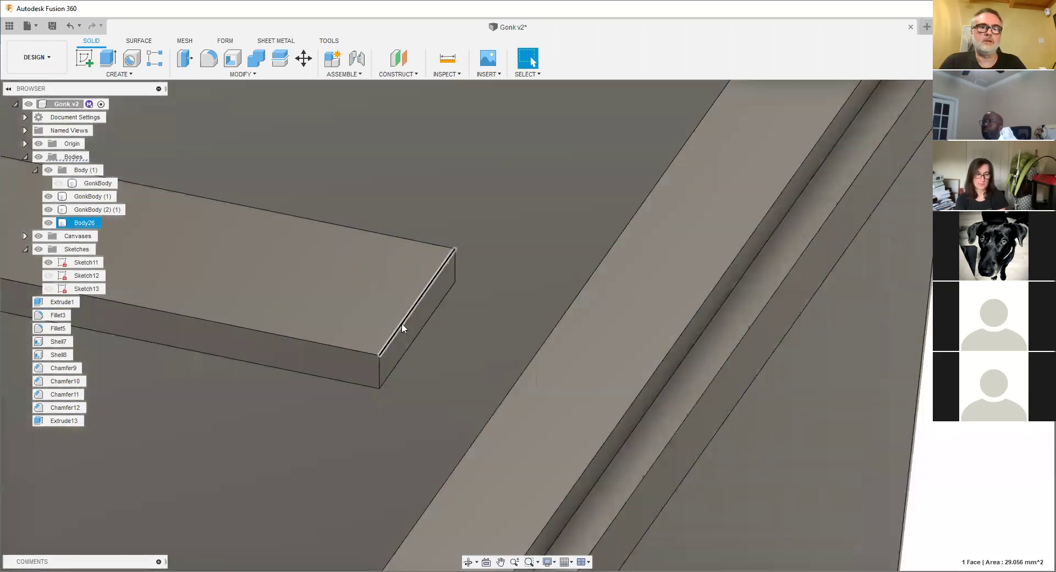
pyautogui.click(430, 319)
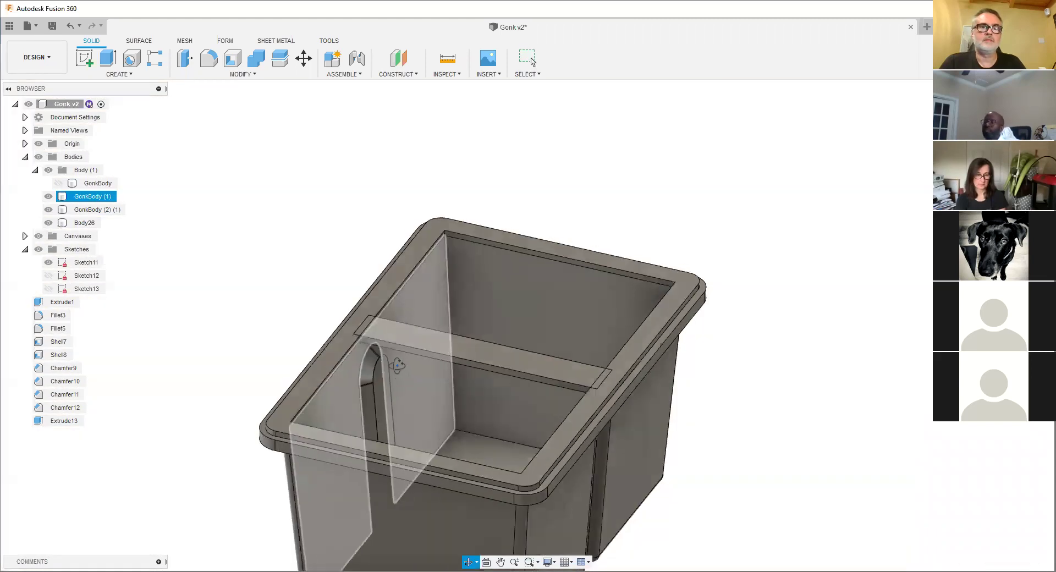
pyautogui.scroll(-3, 295, 440)
# - Hide GonkBody (1) and join the crossbar body to the frame with Combine
pyautogui.click(49, 196)
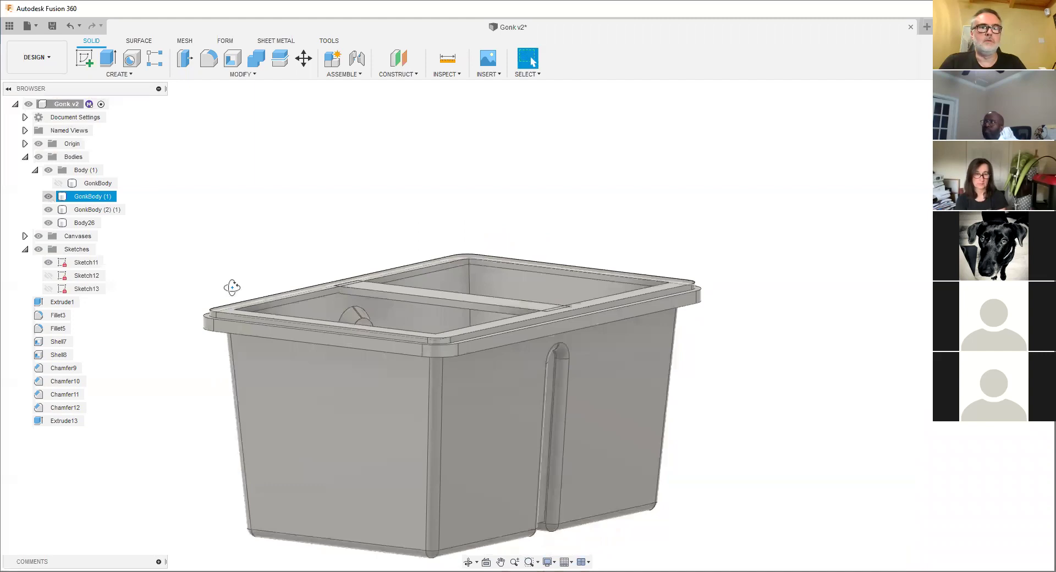
pyautogui.scroll(5, 540, 294)
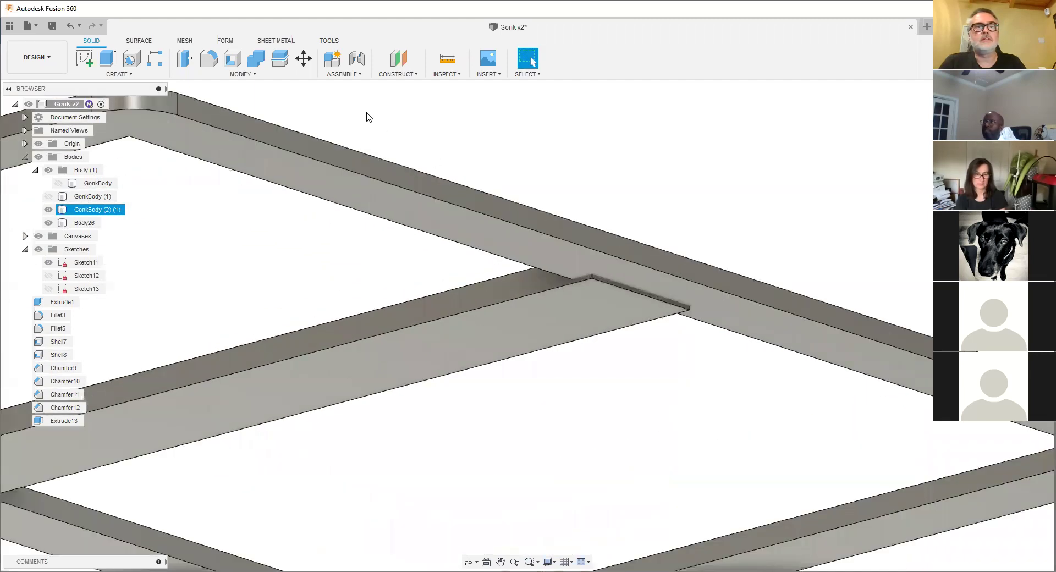
pyautogui.click(246, 76)
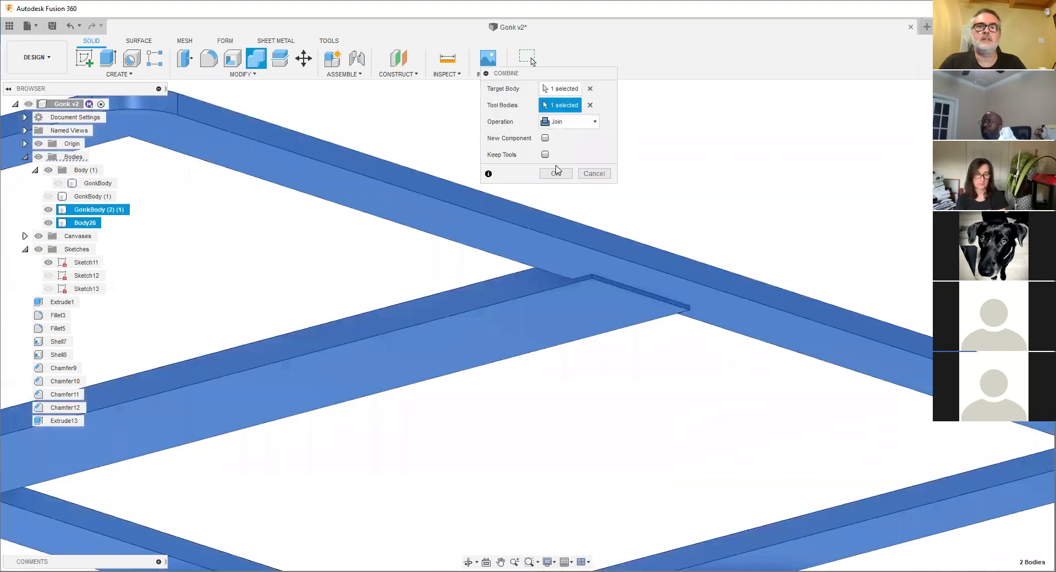
pyautogui.press('Return')
# - Split the excess thickness off the crossbar at the frame's underside and delete the thin split-off piece
pyautogui.click(242, 74)
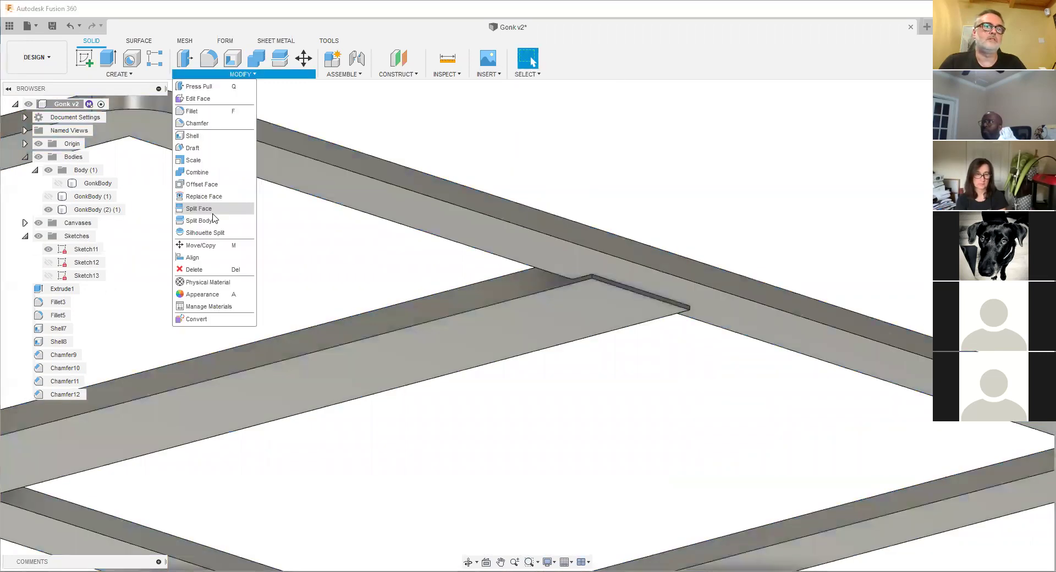
pyautogui.click(383, 191)
pyautogui.click(574, 104)
pyautogui.click(558, 385)
pyautogui.press('Return')
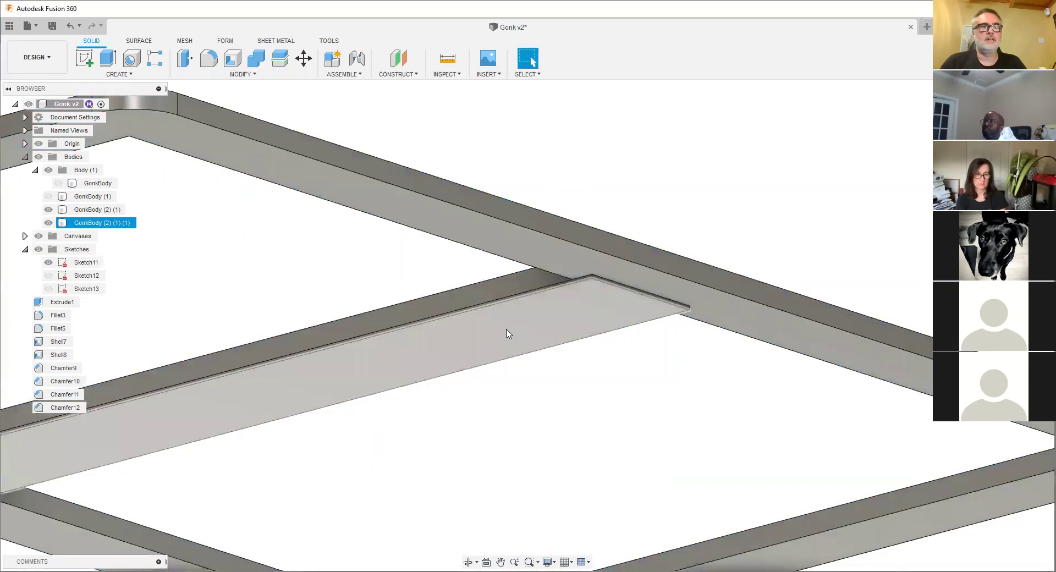
pyautogui.hotkey('ctrl', 'z')
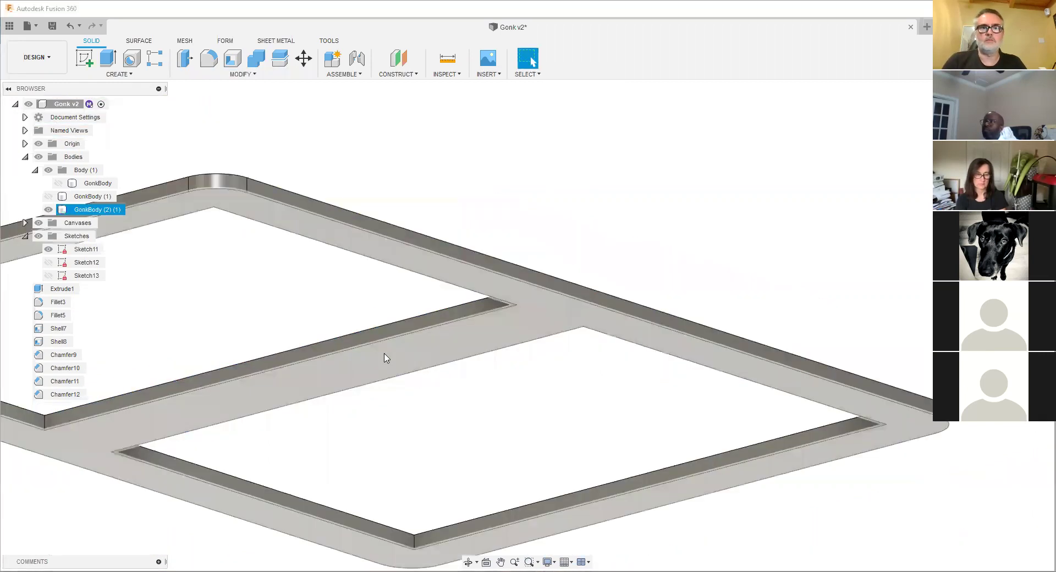
# - Show GonkBody (1) and examine how the frame's crossbar lines up with the ribs of the lower body
pyautogui.keyDown('shift'); pyautogui.moveTo(361, 337); pyautogui.dragTo(493, 347, button='middle'); pyautogui.keyUp('shift')
pyautogui.scroll(-5, 428, 396)
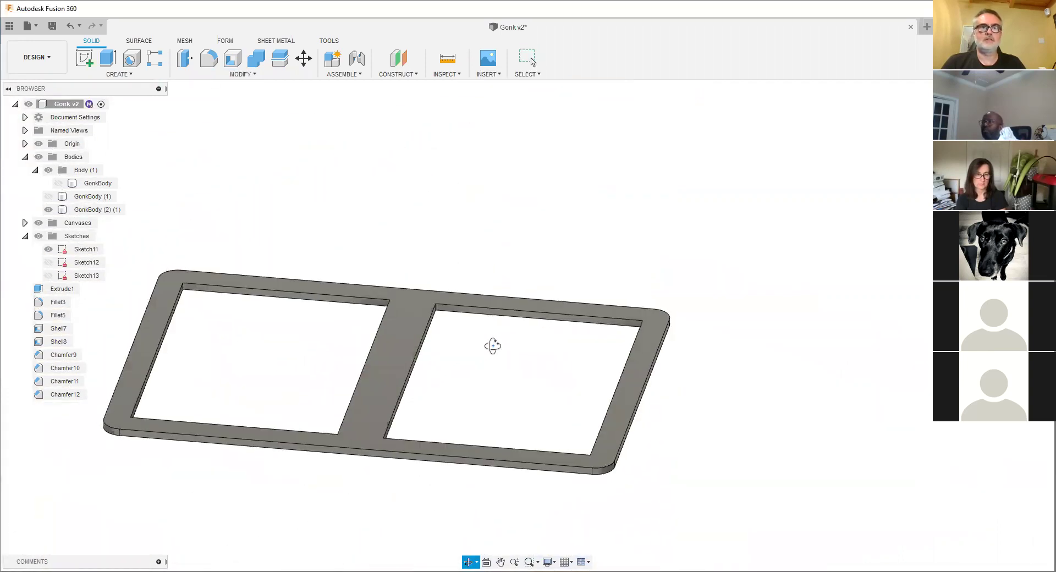
pyautogui.click(48, 197)
pyautogui.keyDown('shift'); pyautogui.moveTo(302, 281); pyautogui.dragTo(410, 395, button='middle'); pyautogui.keyUp('shift')
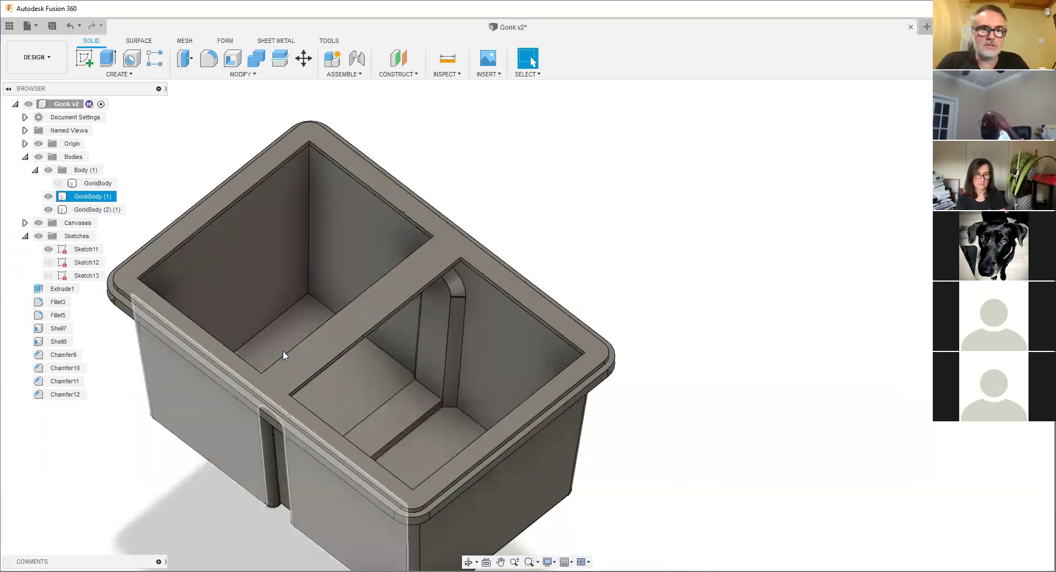
pyautogui.keyDown('shift'); pyautogui.moveTo(411, 328); pyautogui.dragTo(312, 325, button='middle'); pyautogui.keyUp('shift')
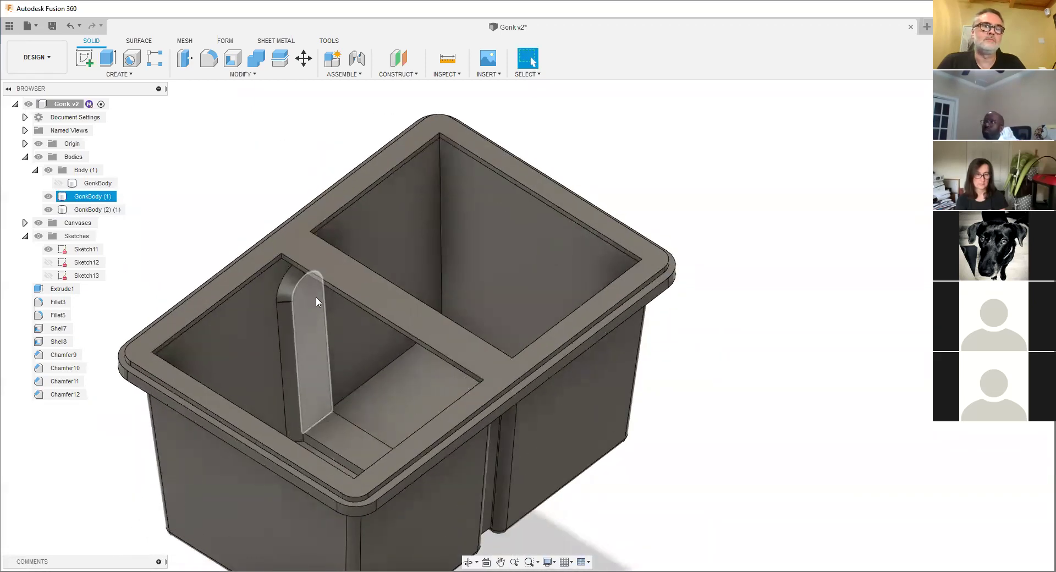
pyautogui.click(314, 253)
pyautogui.scroll(3, 315, 253)
pyautogui.scroll(-3, 315, 253)
pyautogui.keyDown('shift'); pyautogui.moveTo(280, 236); pyautogui.dragTo(341, 273, button='middle'); pyautogui.keyUp('shift')
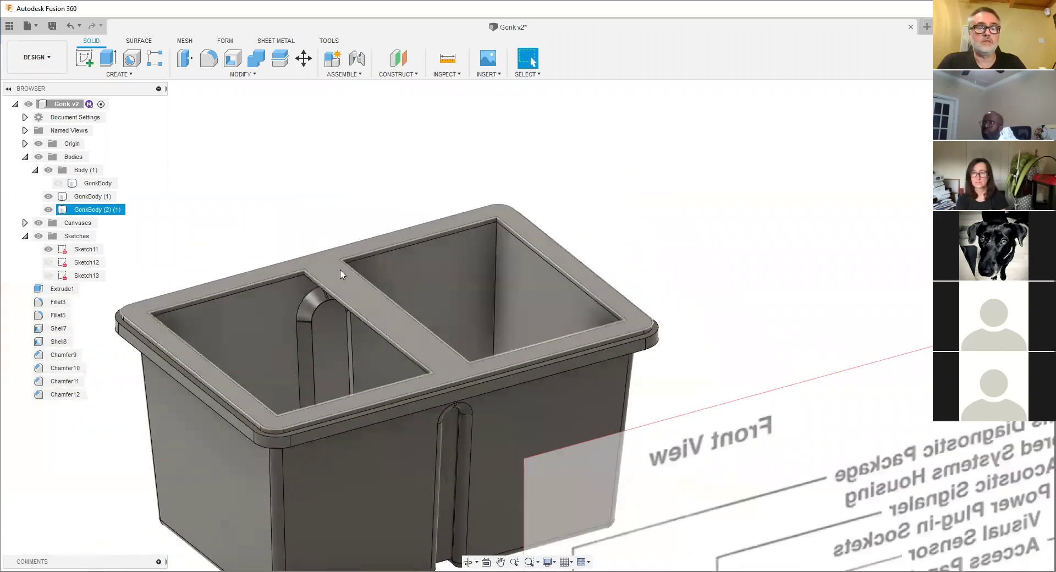
# - Offset the crossbar's side face by -14.878 mm to remove the crossbar from the frame
pyautogui.scroll(5, 352, 288)
pyautogui.scroll(2, 224, 243)
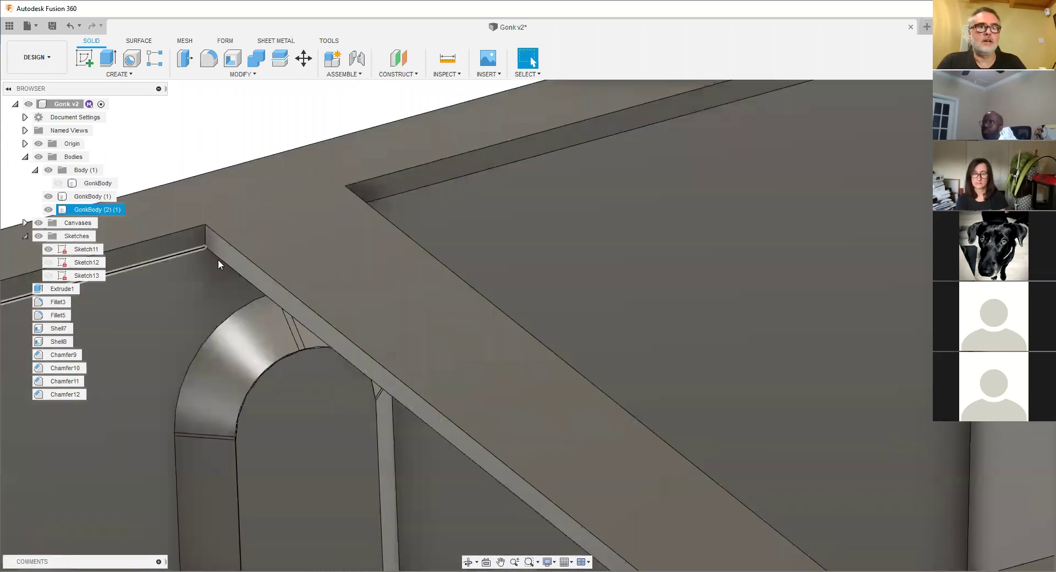
pyautogui.rightClick(248, 273)
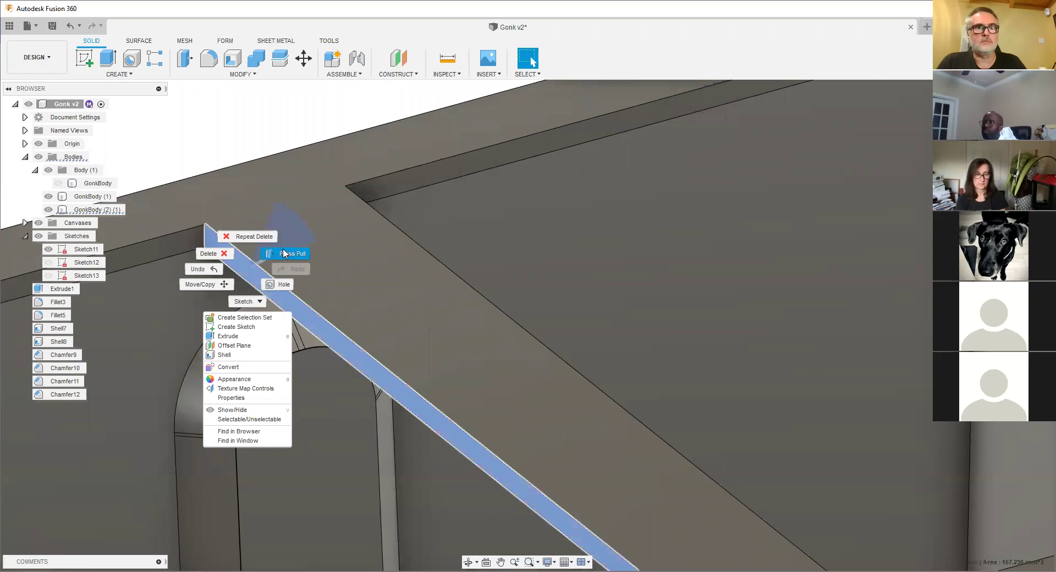
pyautogui.press('Escape')
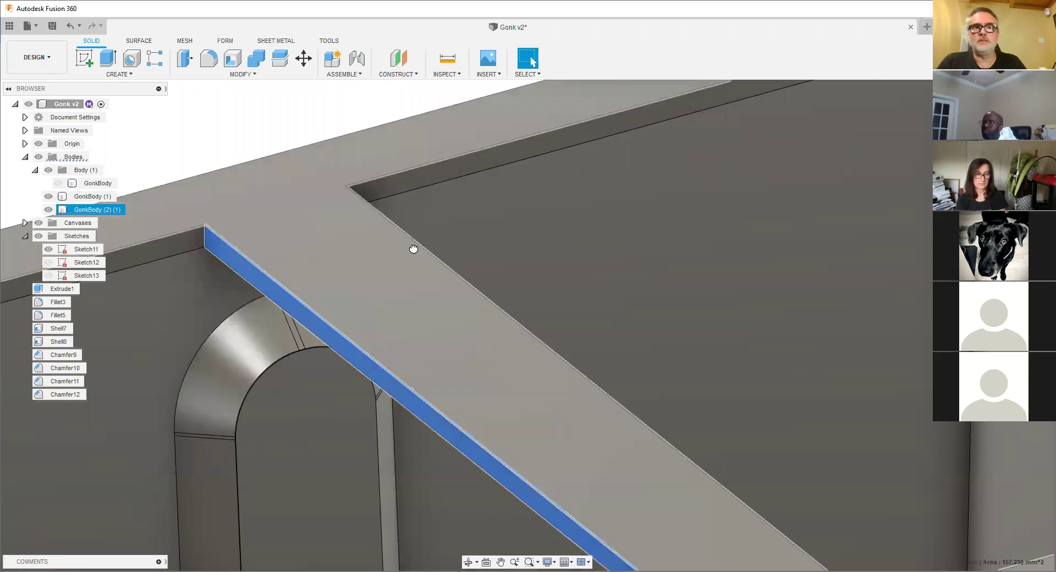
pyautogui.moveTo(255, 266); pyautogui.dragTo(393, 259)
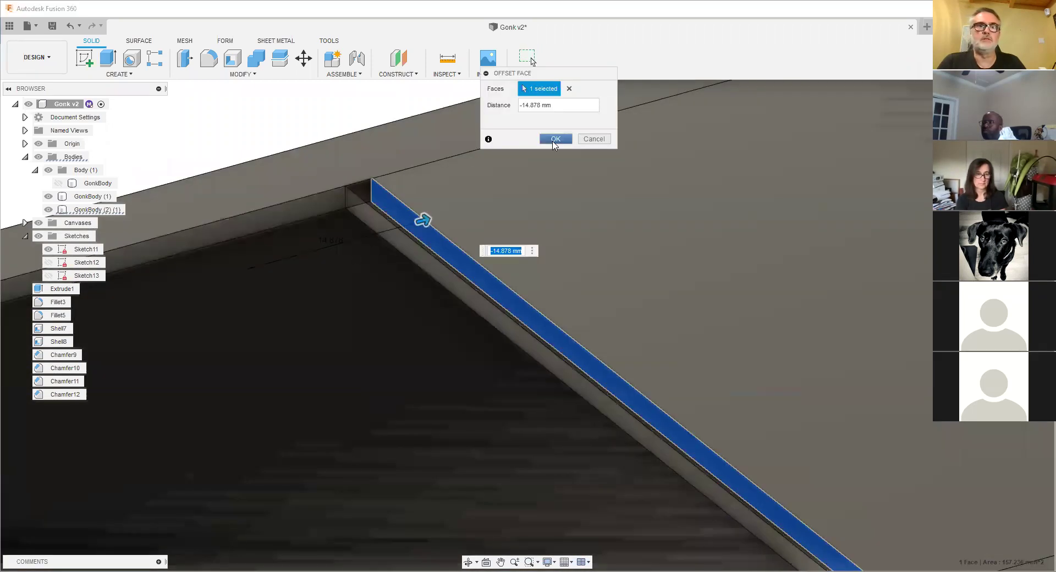
pyautogui.press('Return')
pyautogui.scroll(-10, 447, 236)
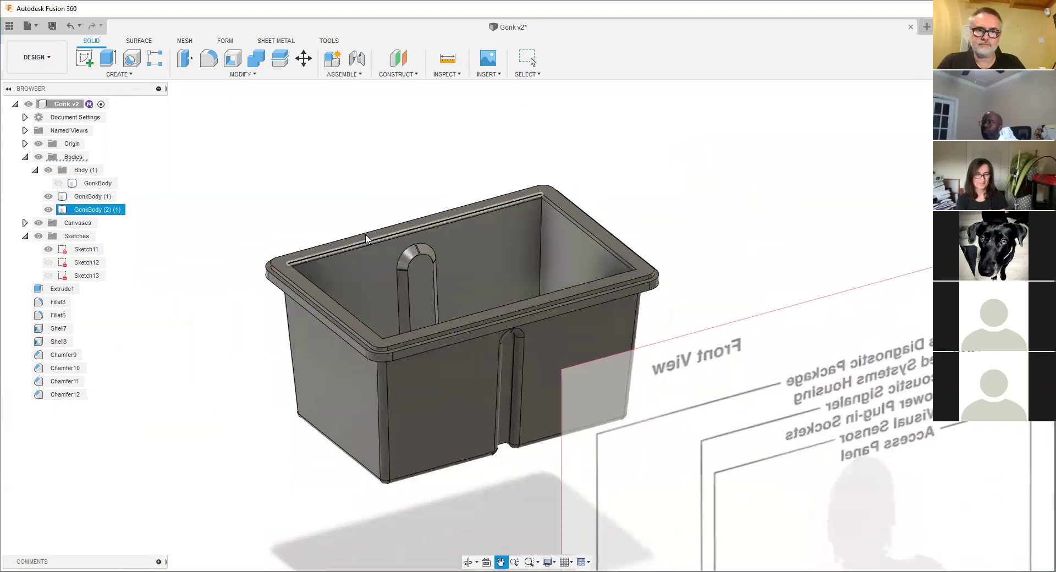
# - Examine the open frame and the inside of the lower body from above and at an angle
pyautogui.keyDown('shift'); pyautogui.moveTo(448, 236); pyautogui.dragTo(378, 151, button='middle'); pyautogui.keyUp('shift')
pyautogui.scroll(6, 440, 188)
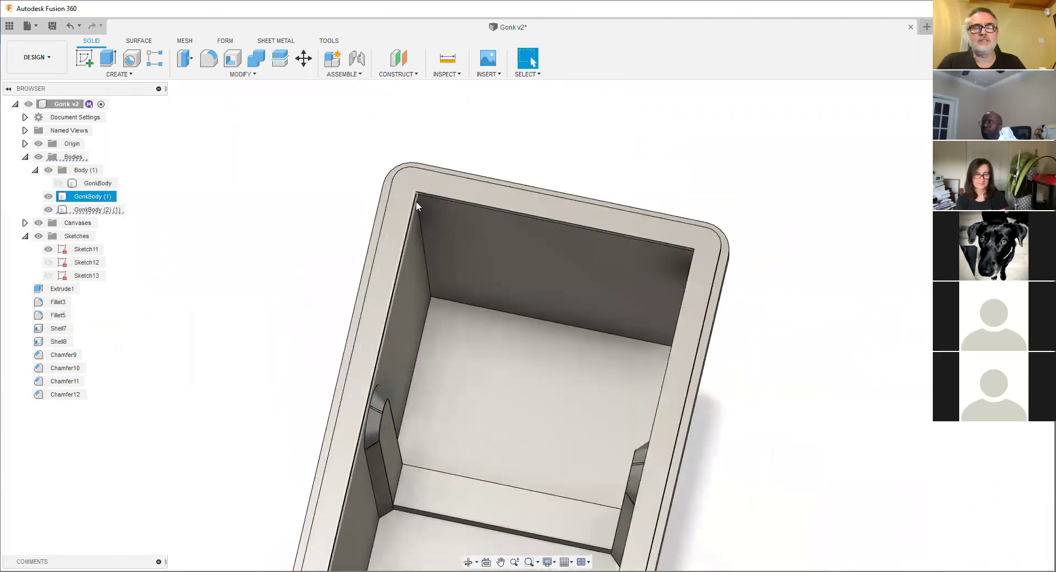
pyautogui.scroll(-3, 440, 188)
pyautogui.keyDown('shift'); pyautogui.moveTo(439, 188); pyautogui.dragTo(518, 135, button='middle'); pyautogui.keyUp('shift')
pyautogui.scroll(5, 361, 233)
pyautogui.scroll(-3, 361, 234)
pyautogui.scroll(3, 343, 275)
pyautogui.scroll(3, 348, 200)
pyautogui.scroll(-3, 319, 169)
pyautogui.scroll(3, 313, 155)
pyautogui.scroll(-3, 316, 184)
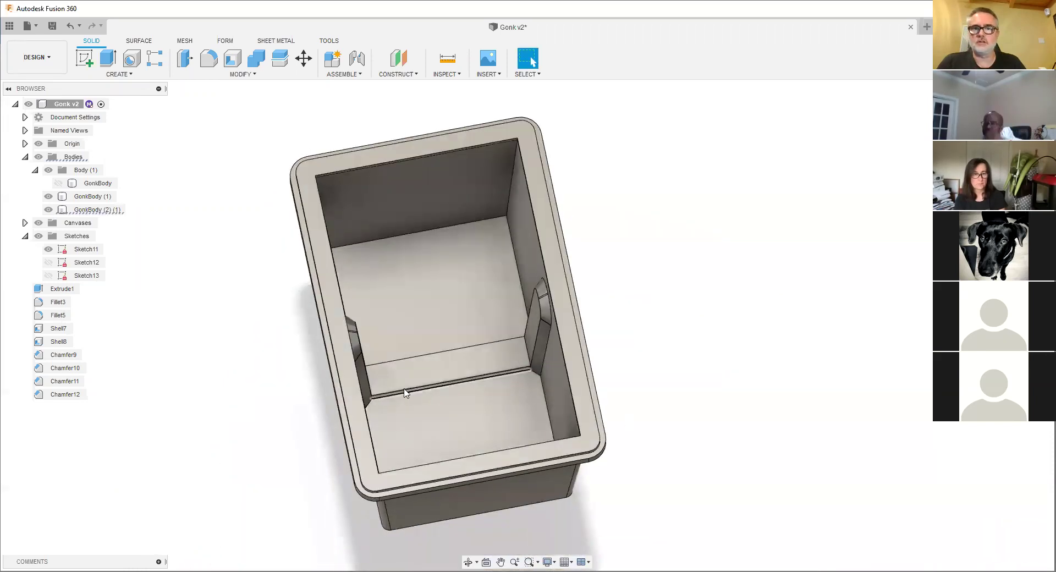
pyautogui.moveTo(339, 251); pyautogui.dragTo(296, 323, button='middle')
pyautogui.scroll(2, 314, 312)
pyautogui.scroll(-3, 314, 313)
pyautogui.click(306, 325)
pyautogui.press('Escape')
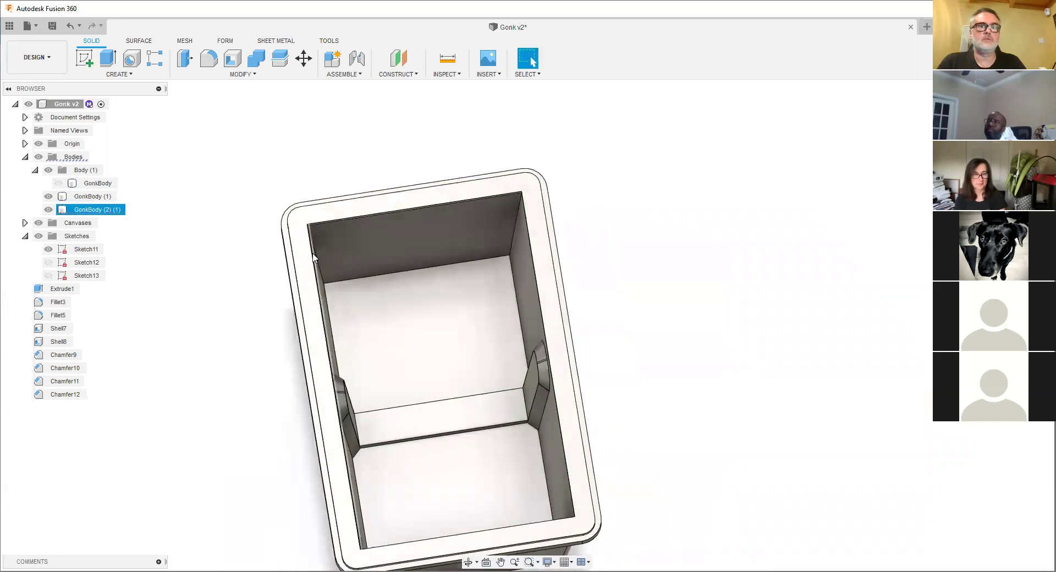
pyautogui.scroll(3, 308, 225)
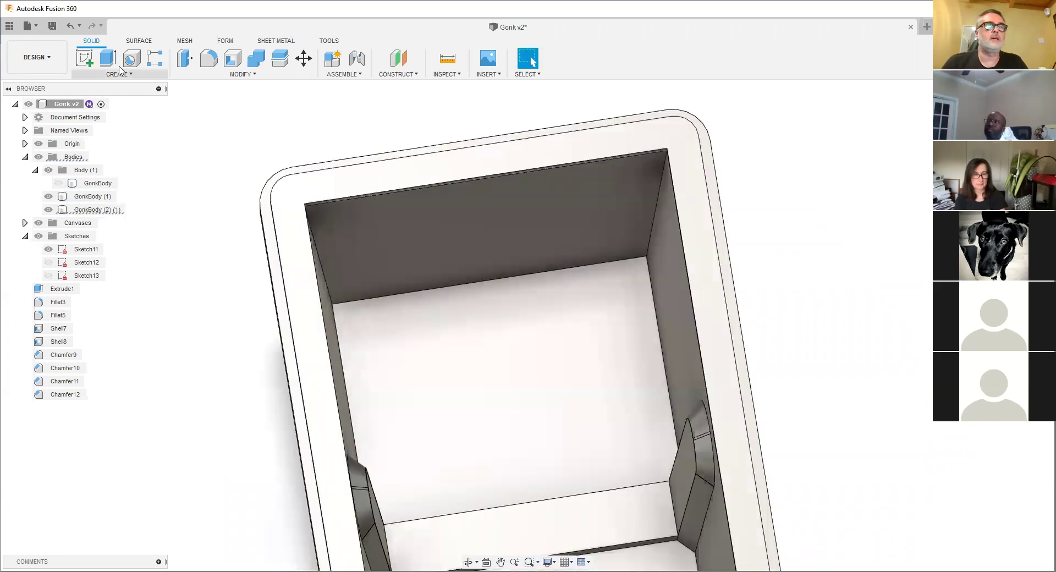
pyautogui.click(84, 57)
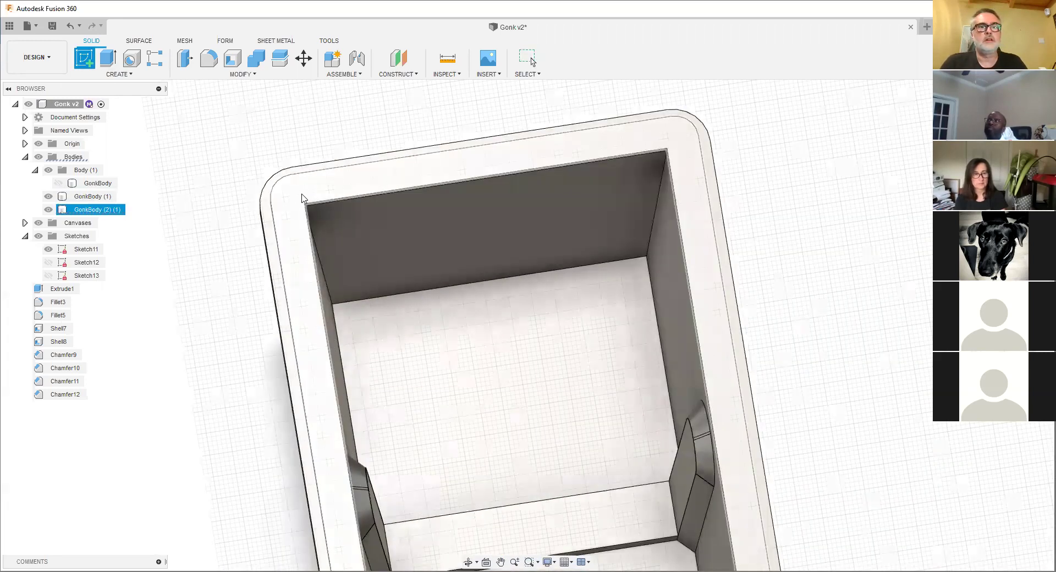
pyautogui.press('Escape')
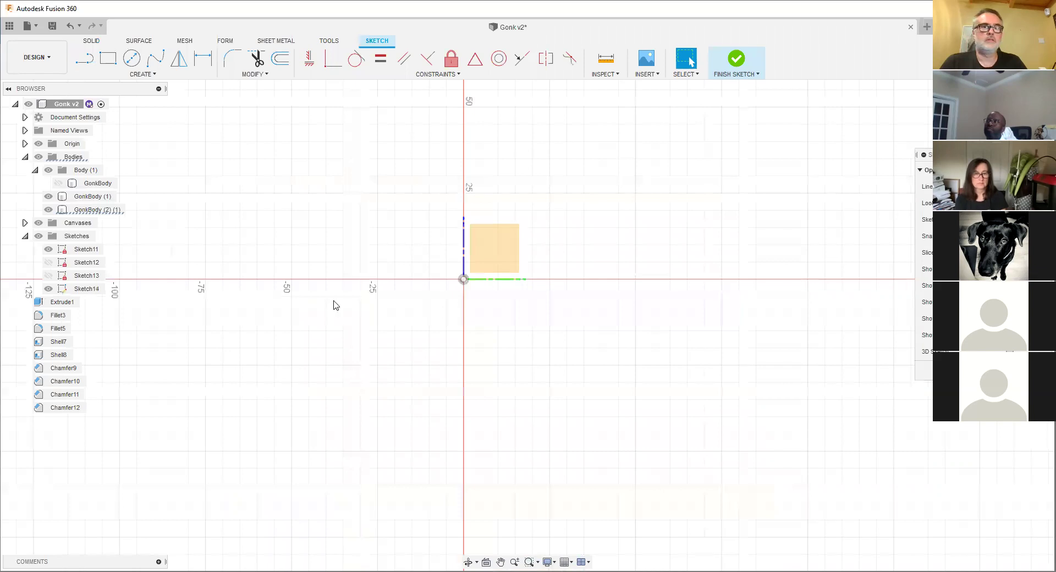
pyautogui.scroll(-4, 368, 298)
# - Examine the frame's rounded corner and the lower body's rim beneath it from above and below
pyautogui.moveTo(185, 338); pyautogui.dragTo(377, 329, button='middle')
pyautogui.scroll(9, 349, 297)
pyautogui.scroll(3, 377, 329)
pyautogui.scroll(3, 337, 318)
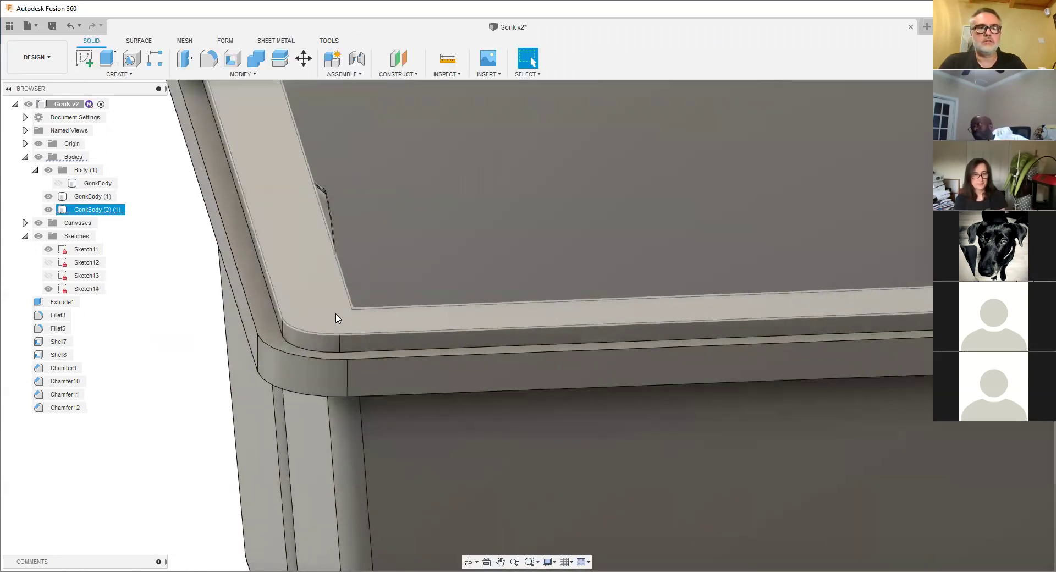
pyautogui.scroll(-1, 323, 321)
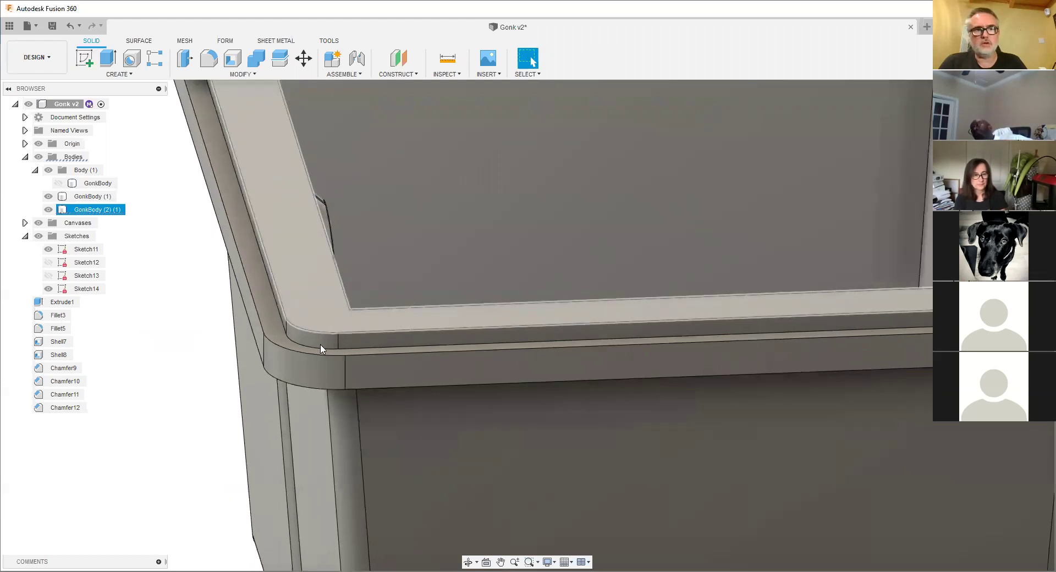
pyautogui.scroll(-5, 321, 349)
pyautogui.keyDown('shift'); pyautogui.moveTo(321, 349); pyautogui.dragTo(527, 332, button='middle'); pyautogui.keyUp('shift')
pyautogui.scroll(4, 558, 415)
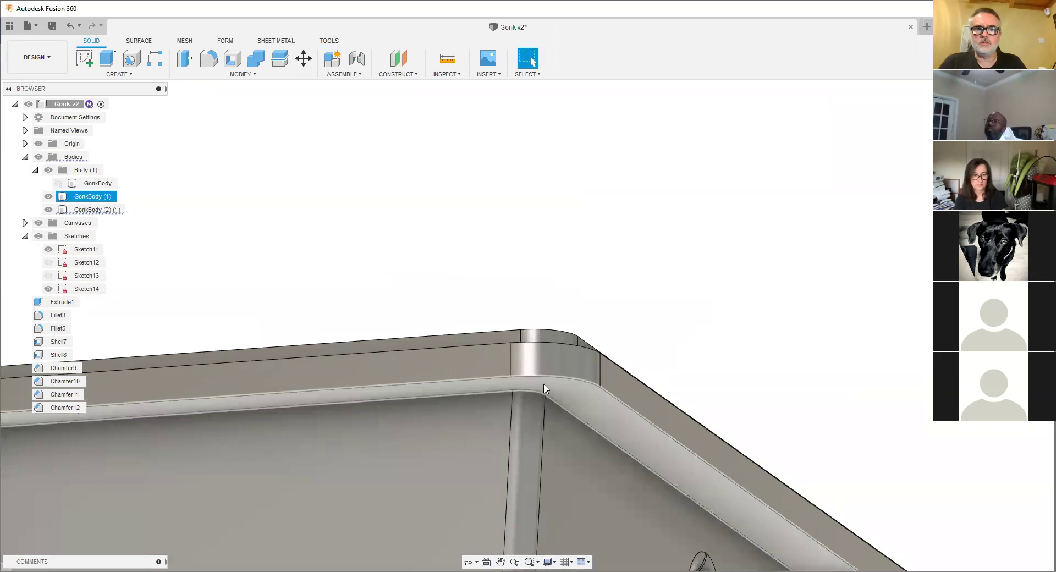
pyautogui.scroll(-2, 544, 388)
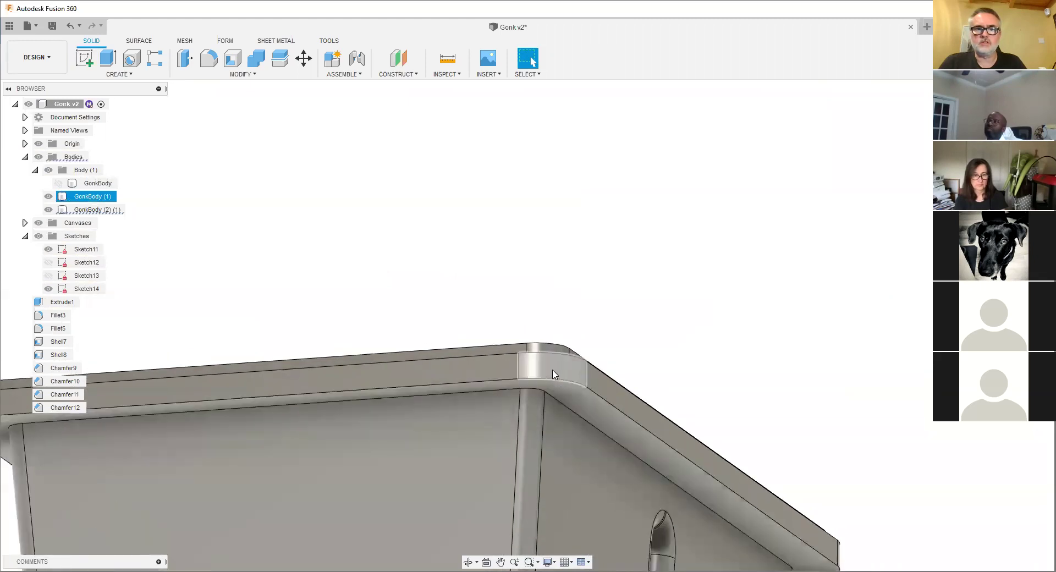
pyautogui.keyDown('shift'); pyautogui.moveTo(554, 374); pyautogui.dragTo(547, 332, button='middle'); pyautogui.keyUp('shift')
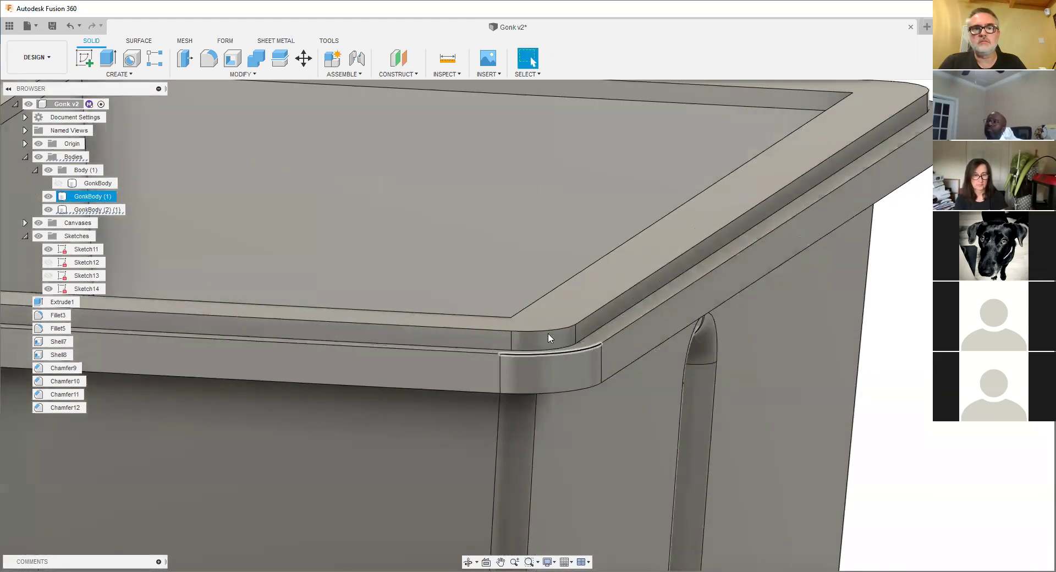
# - Measure the vertical edge of the lower body's rim at its rounded corner
pyautogui.press('i')
pyautogui.click(501, 377)
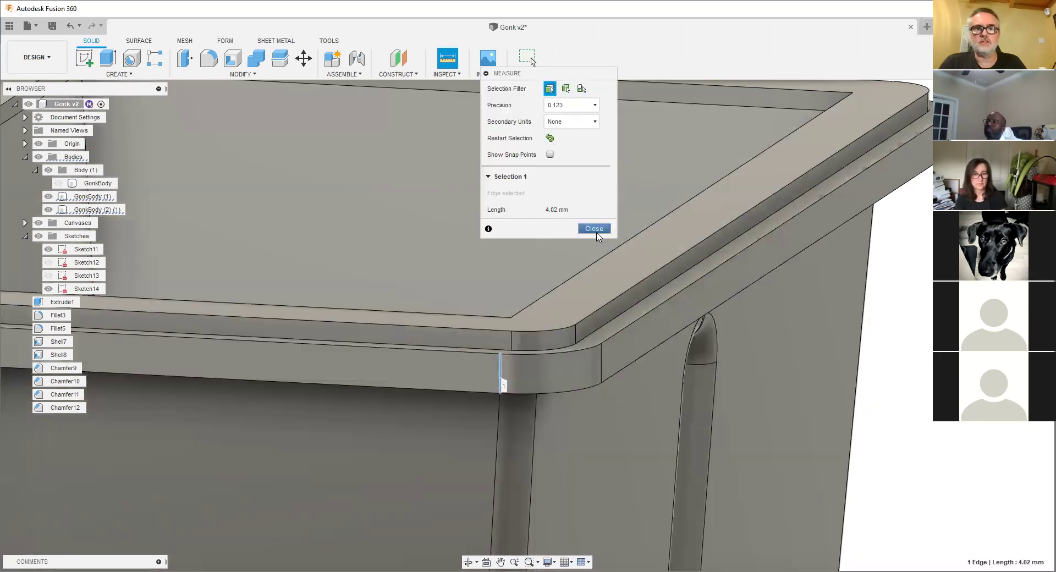
pyautogui.press('Escape')
# - Hide GonkBody (1) so that only the open frame is displayed
pyautogui.keyDown('shift'); pyautogui.moveTo(536, 354); pyautogui.dragTo(521, 387, button='middle'); pyautogui.keyUp('shift')
pyautogui.scroll(-3, 493, 317)
pyautogui.moveTo(499, 327); pyautogui.dragTo(531, 353, button='middle')
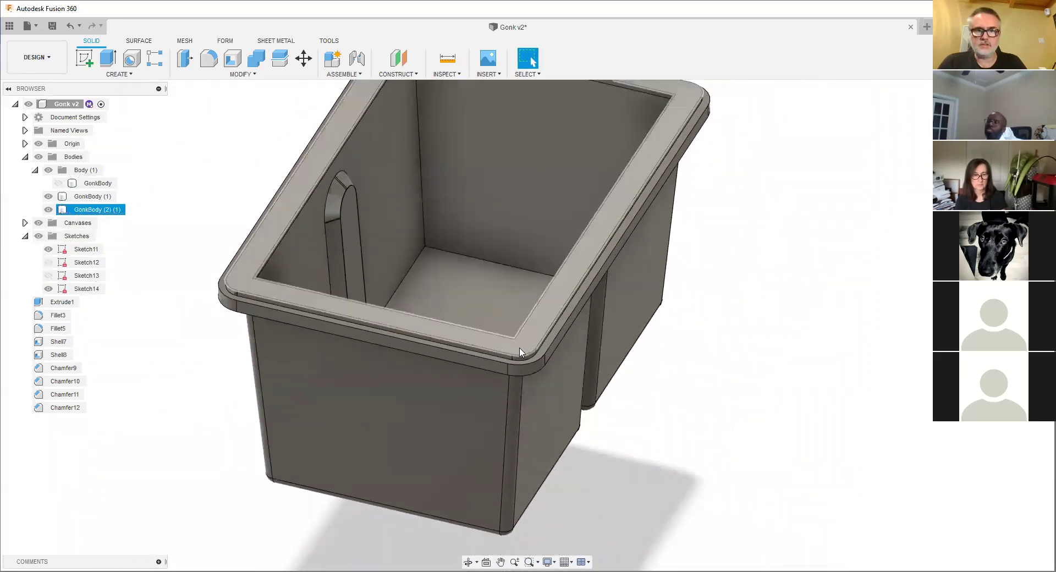
pyautogui.scroll(-3, 520, 353)
pyautogui.press('Escape')
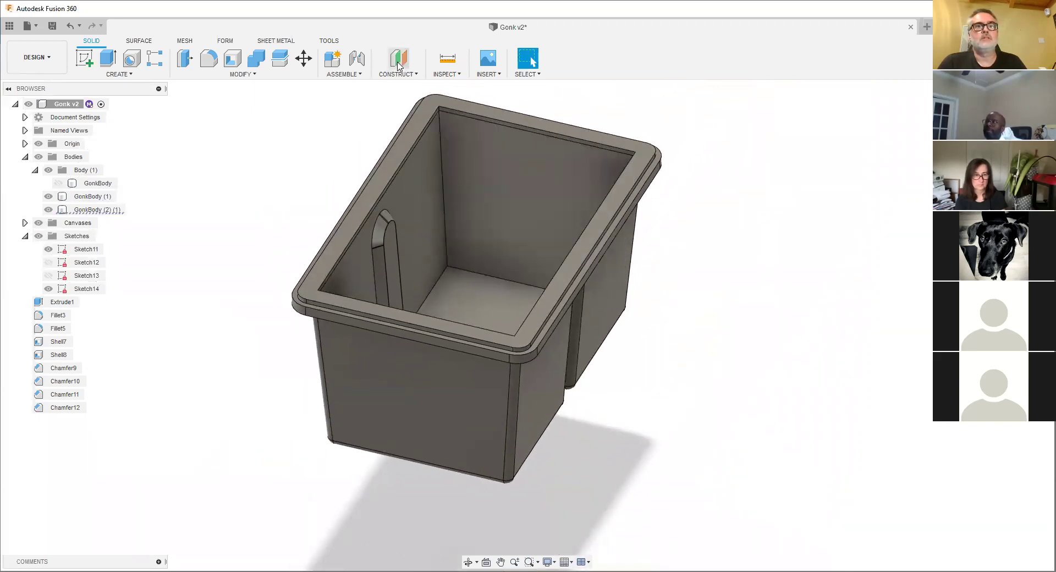
pyautogui.click(48, 196)
pyautogui.keyDown('shift'); pyautogui.moveTo(242, 281); pyautogui.dragTo(371, 155, button='middle'); pyautogui.keyUp('shift')
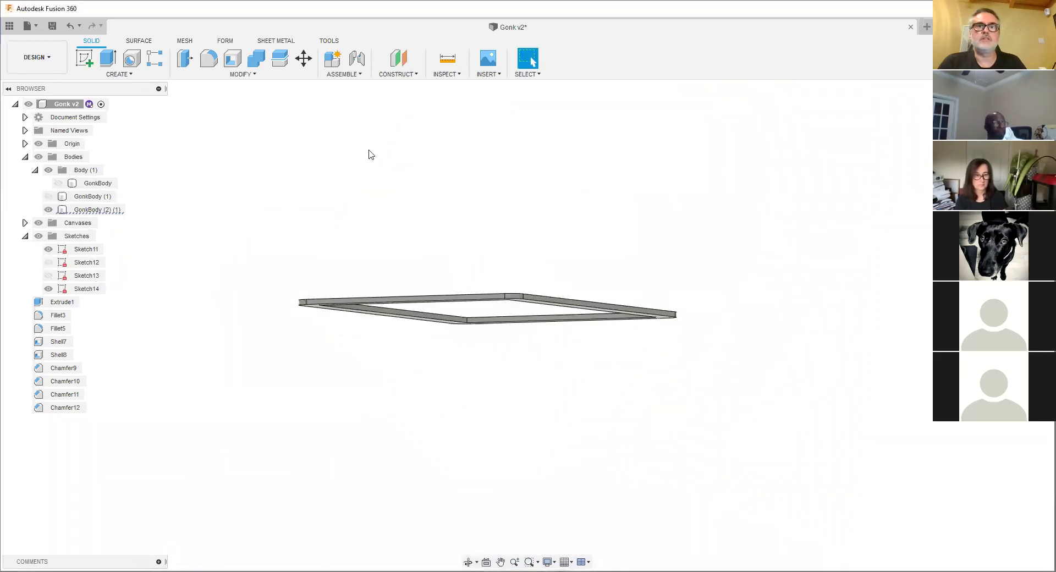
# - Construct a midplane between the upper and lower faces of the frame
pyautogui.click(402, 75)
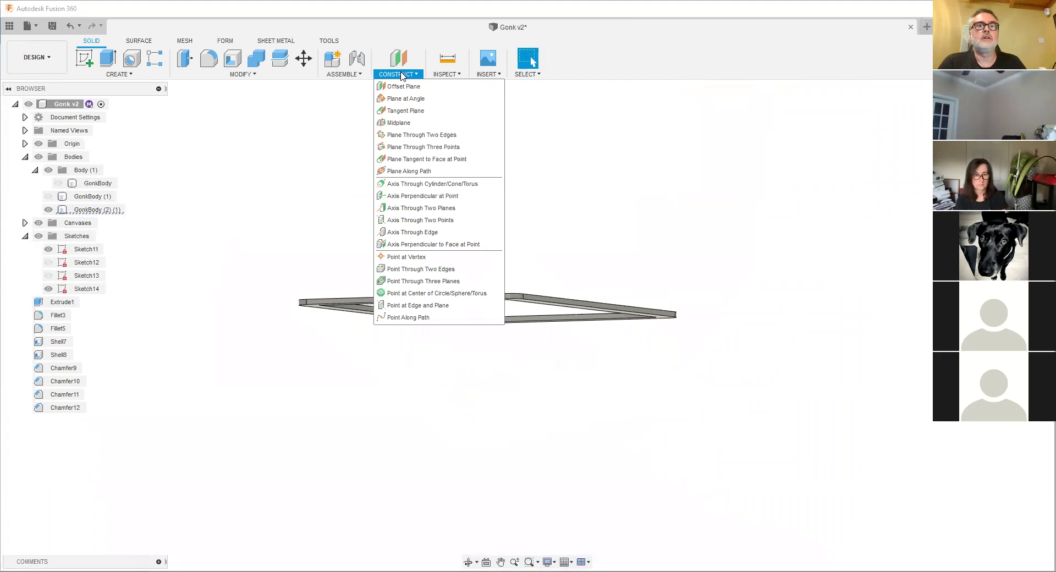
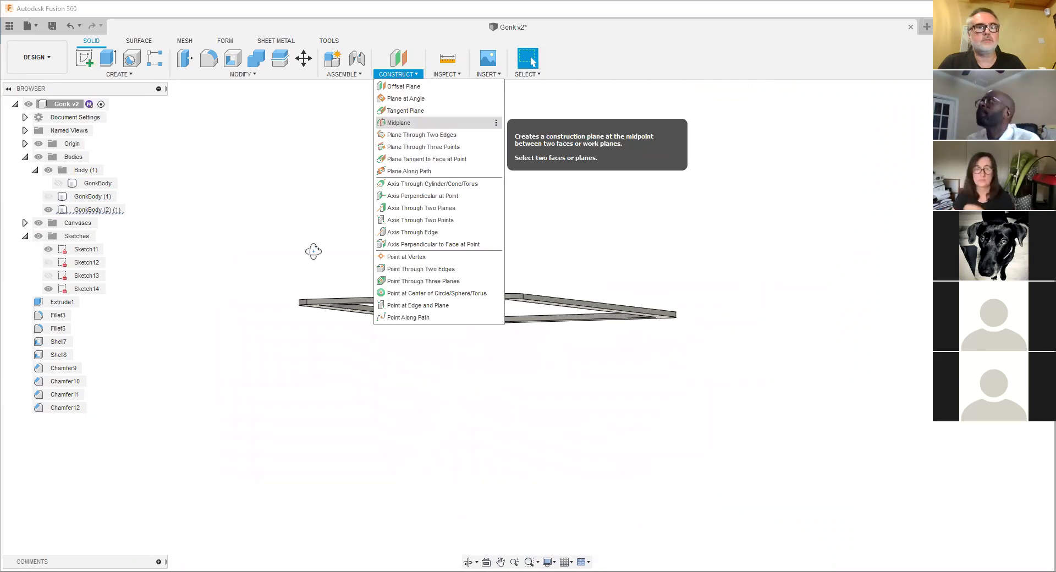
pyautogui.click(399, 122)
pyautogui.keyDown('shift'); pyautogui.moveTo(314, 251); pyautogui.dragTo(296, 281, button='middle'); pyautogui.keyUp('shift')
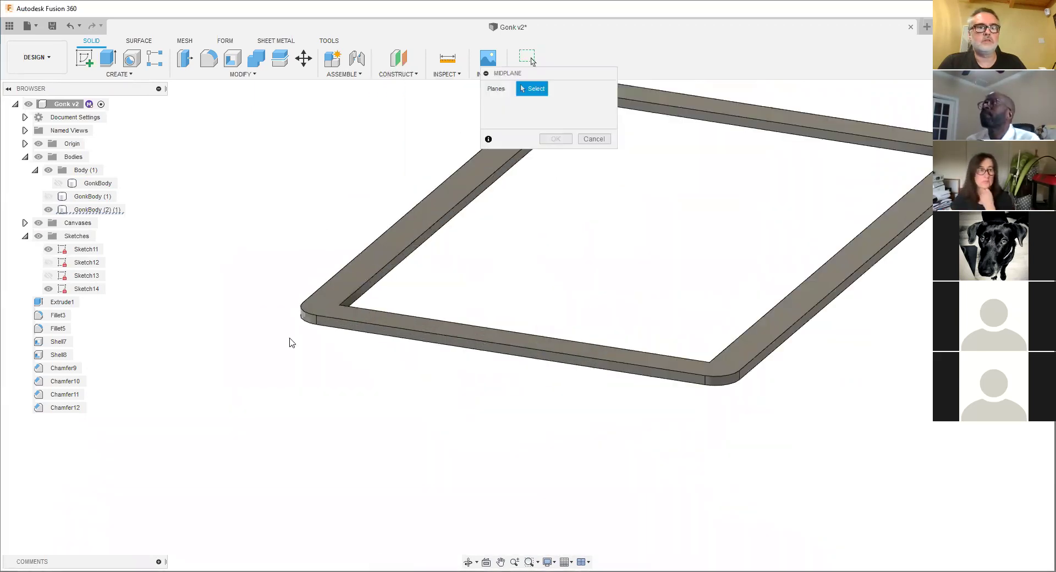
pyautogui.keyDown('shift'); pyautogui.moveTo(292, 341); pyautogui.dragTo(302, 313, button='middle'); pyautogui.keyUp('shift')
pyautogui.click(316, 346)
pyautogui.keyDown('shift'); pyautogui.moveTo(321, 226); pyautogui.dragTo(320, 252, button='middle'); pyautogui.keyUp('shift')
pyautogui.scroll(3, 322, 258)
pyautogui.click(324, 275)
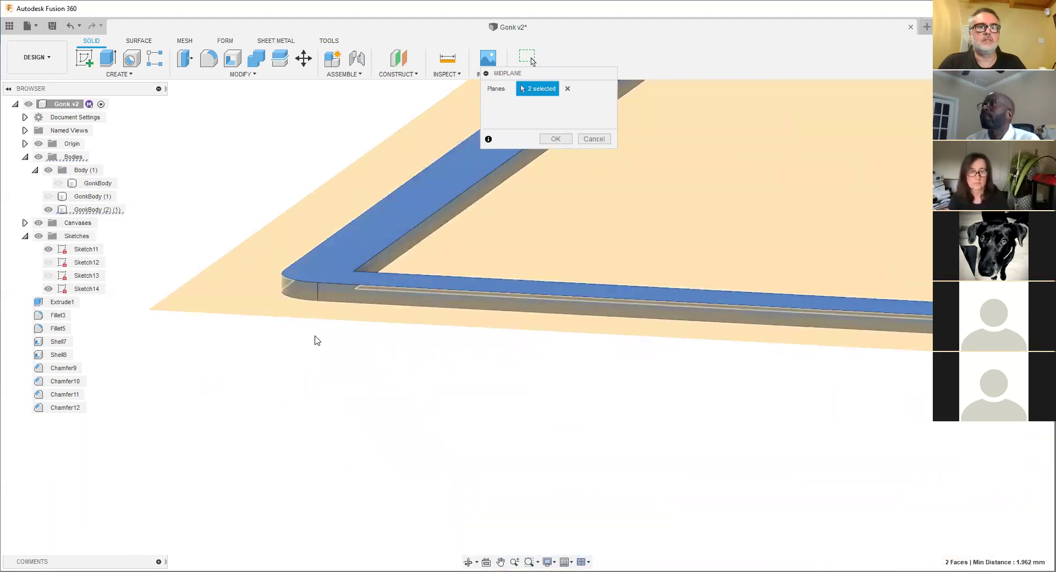
pyautogui.keyDown('shift'); pyautogui.moveTo(314, 339); pyautogui.dragTo(314, 327, button='middle'); pyautogui.keyUp('shift')
pyautogui.moveTo(250, 306)
pyautogui.keyDown('shift'); pyautogui.mouseDown(button='middle')
pyautogui.moveTo(252, 294)
pyautogui.moveTo(251, 318)
pyautogui.mouseUp(button='middle'); pyautogui.keyUp('shift')
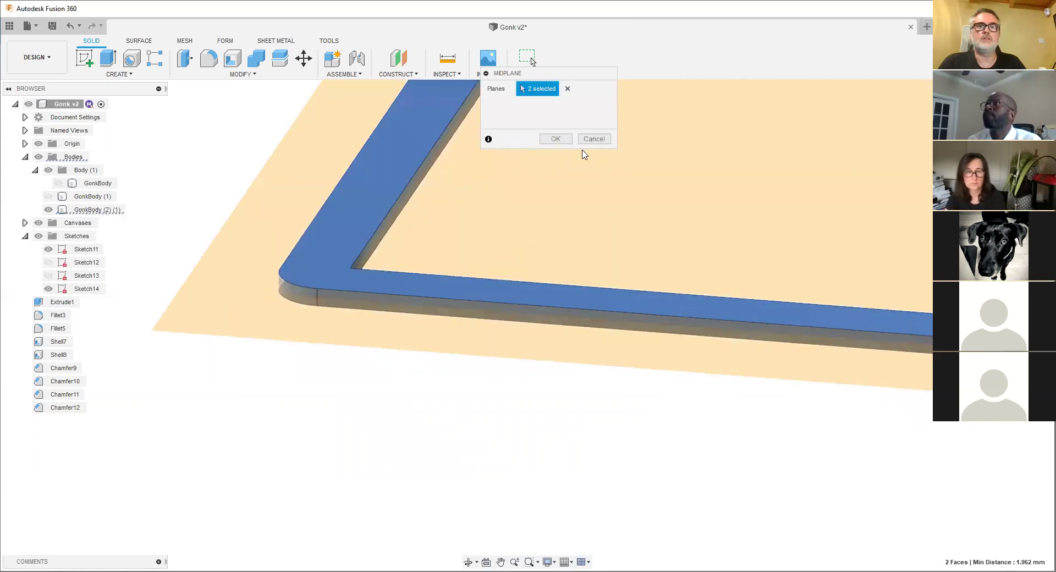
# - Start a sketch on the frame's midplane and project the frame's face into it
pyautogui.scroll(-4, 330, 324)
pyautogui.keyDown('shift'); pyautogui.moveTo(283, 377); pyautogui.dragTo(245, 460, button='middle'); pyautogui.keyUp('shift')
pyautogui.scroll(-2, 274, 426)
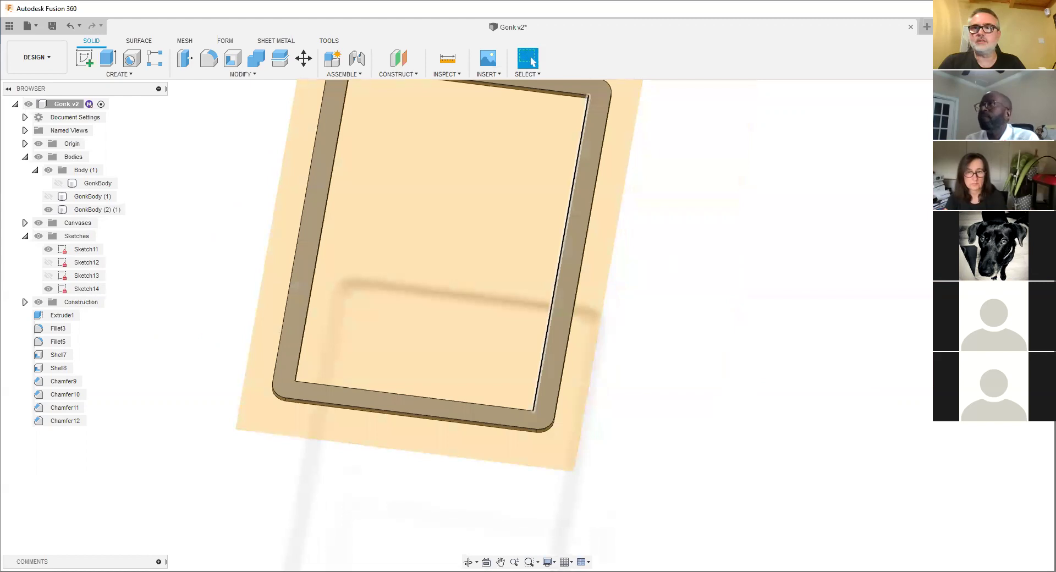
pyautogui.moveTo(295, 378); pyautogui.dragTo(224, 470, button='middle')
pyautogui.scroll(-1, 236, 422)
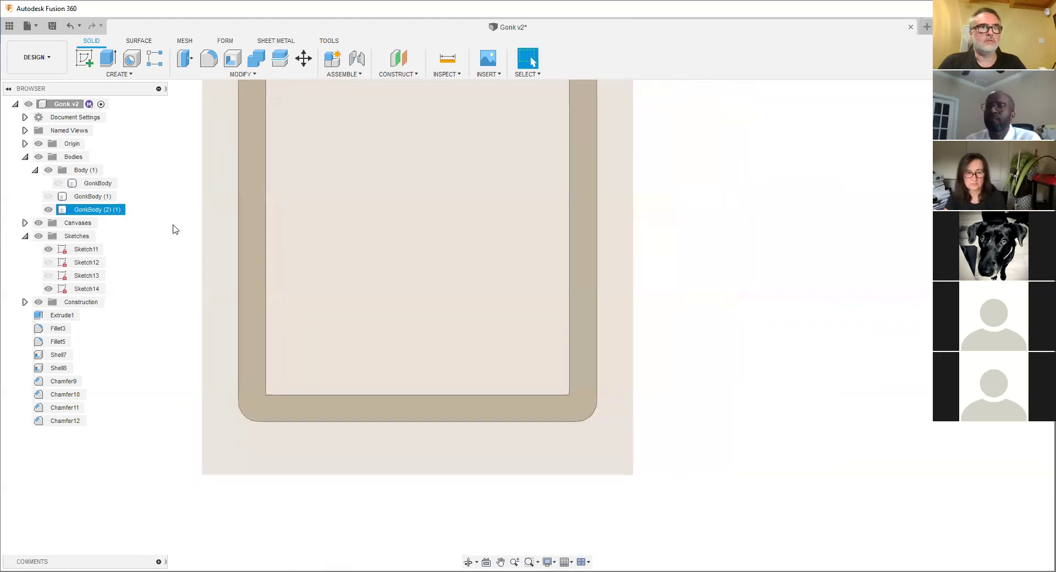
pyautogui.click(132, 76)
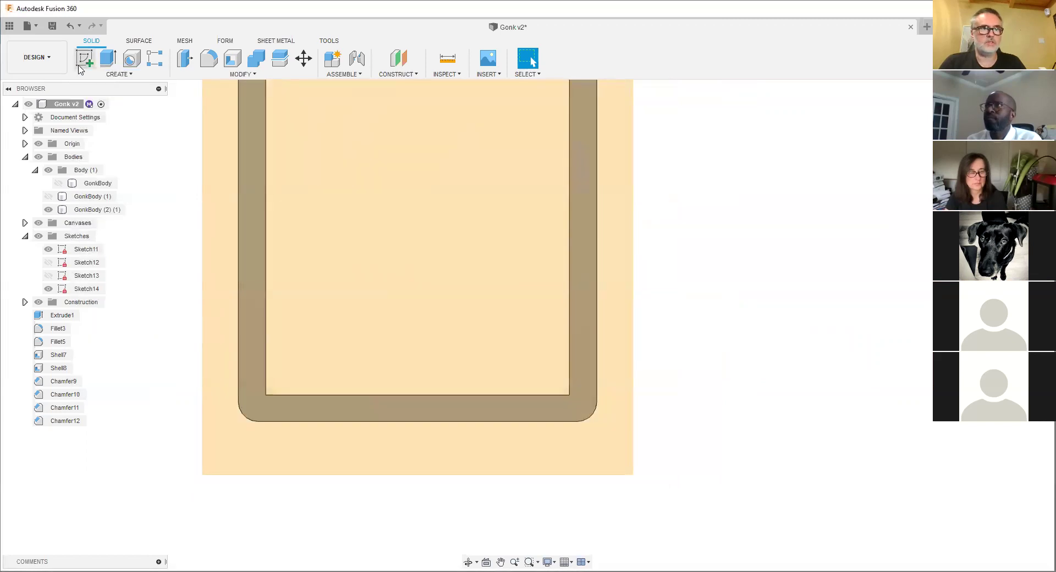
pyautogui.click(82, 63)
pyautogui.click(223, 445)
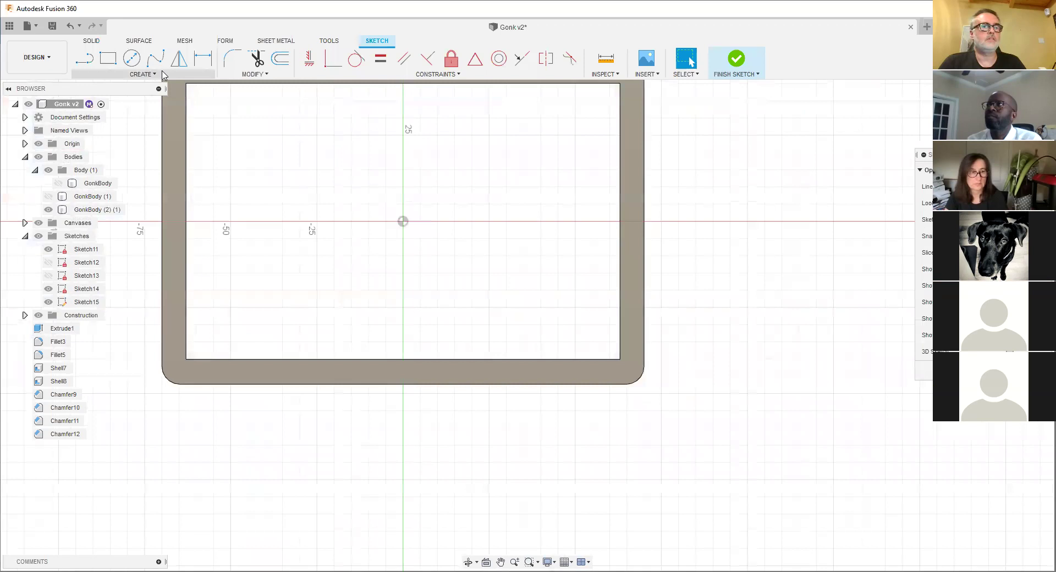
pyautogui.click(163, 74)
pyautogui.moveTo(165, 270)
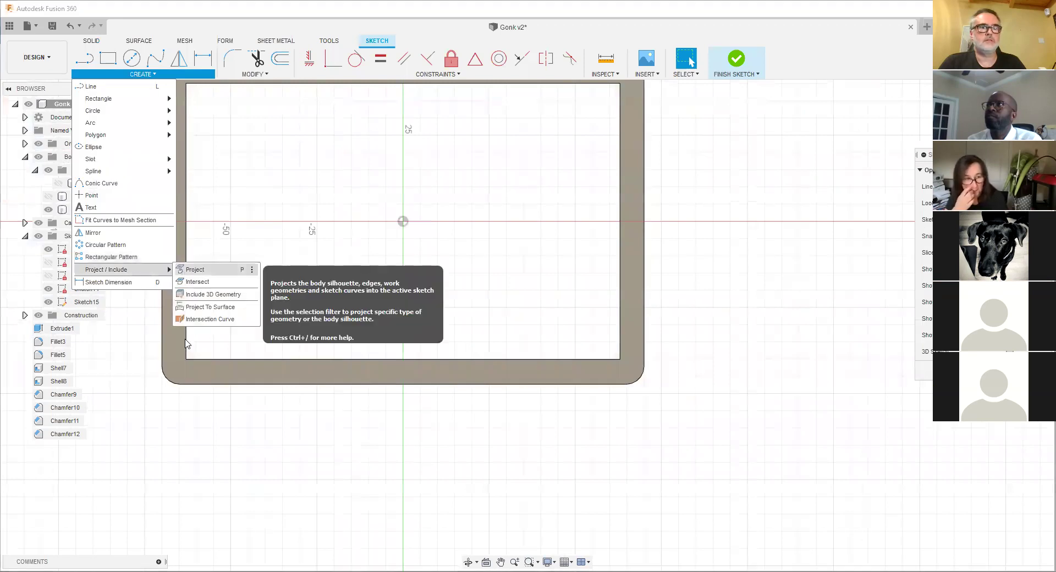
pyautogui.click(174, 354)
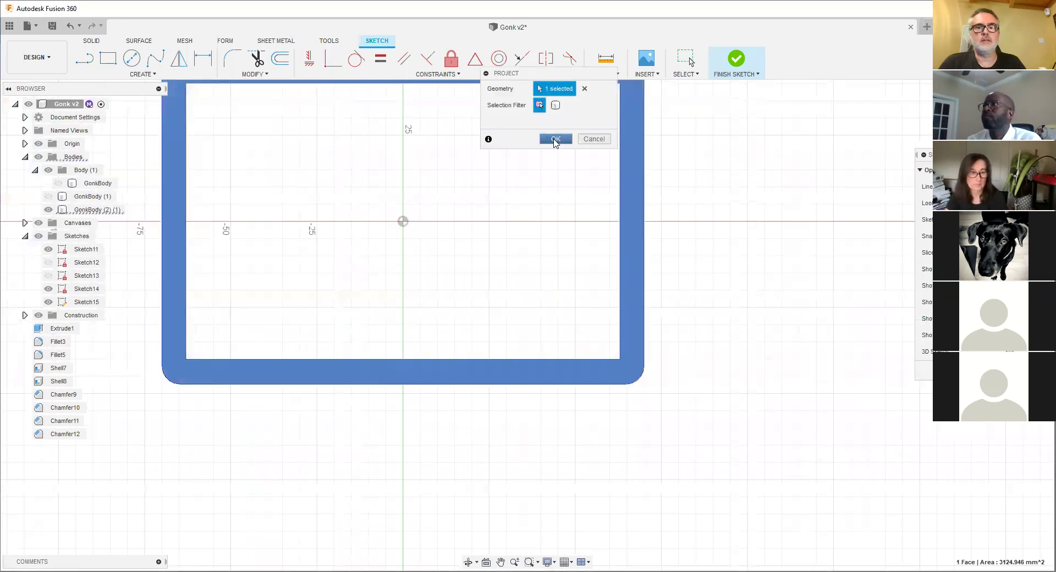
# - Sketch a 2.1 mm diameter circle on the frame near its rounded corner
pyautogui.scroll(3, 608, 385)
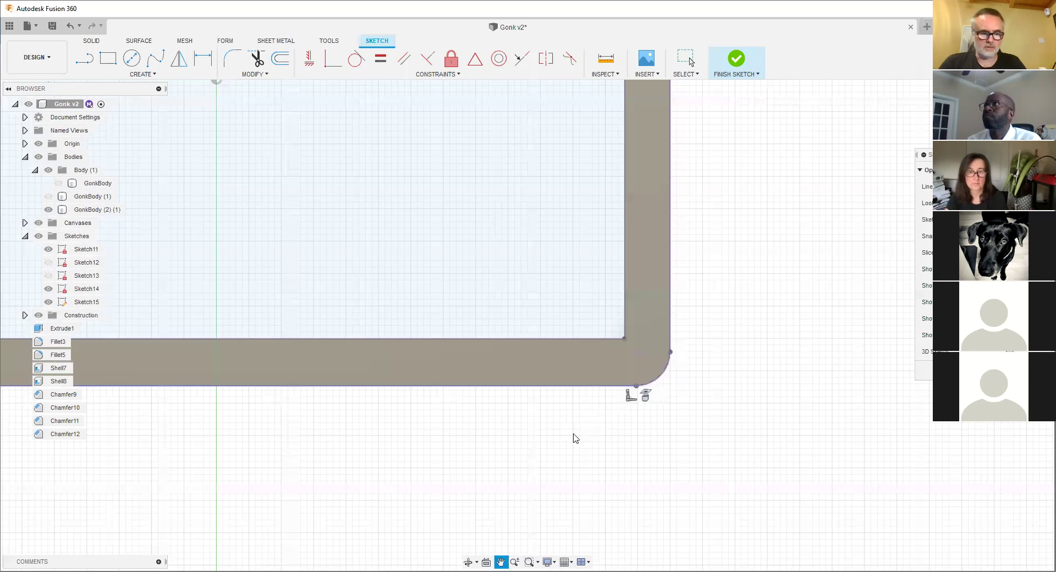
pyautogui.scroll(2, 575, 439)
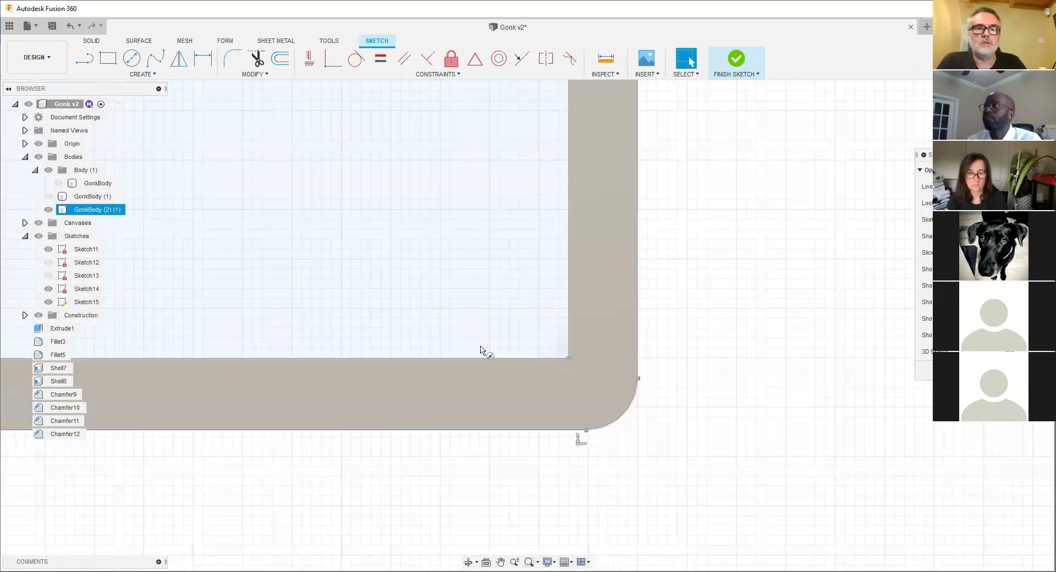
pyautogui.press('c')
pyautogui.scroll(3, 527, 387)
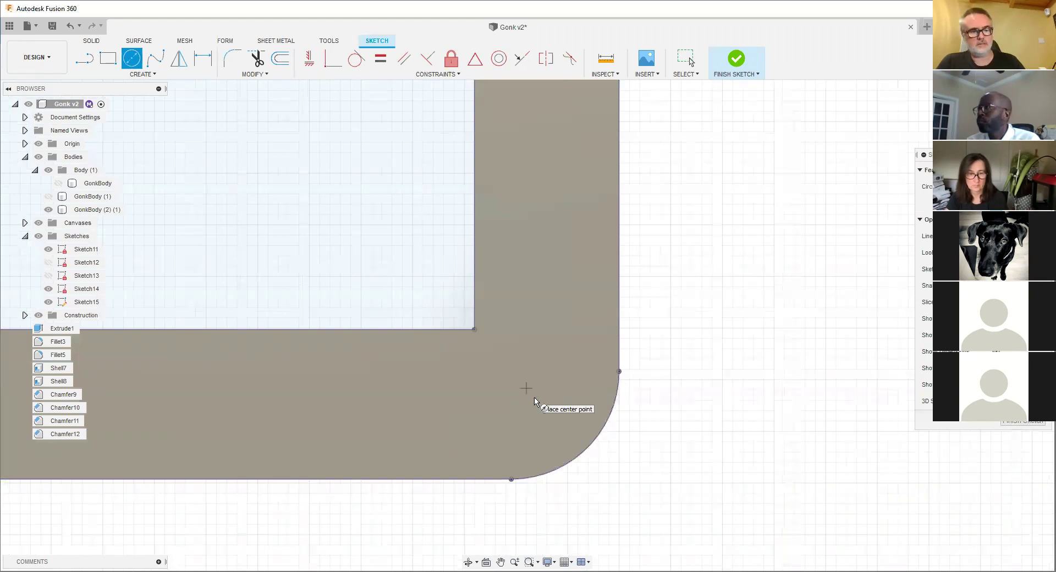
pyautogui.click(535, 402)
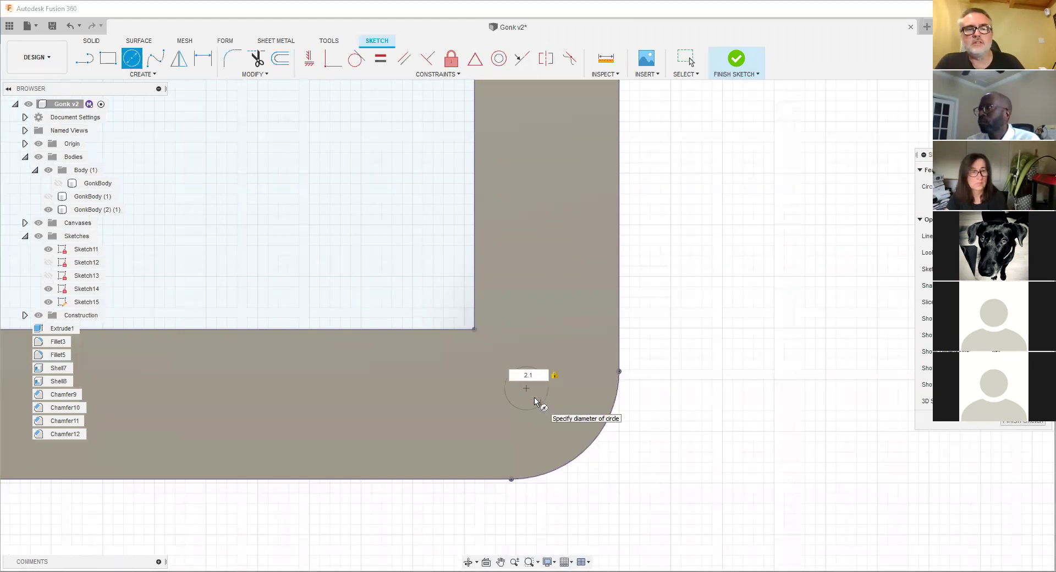
pyautogui.press('Return')
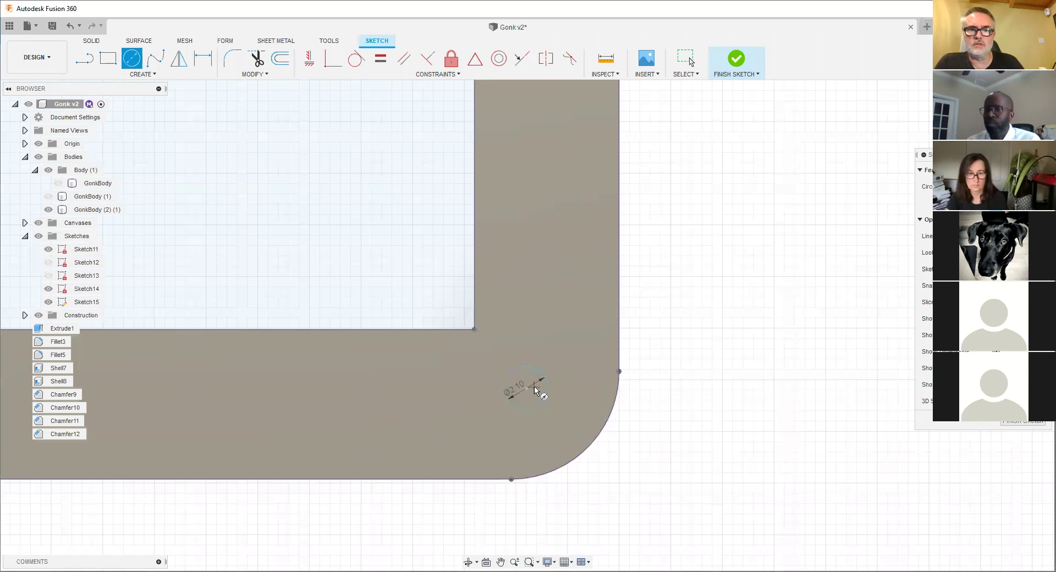
# - Draw mirror lines inward from the midpoints of the frame's long outer edge and short inner edge, one vertical and one horizontal
pyautogui.scroll(-3, 535, 391)
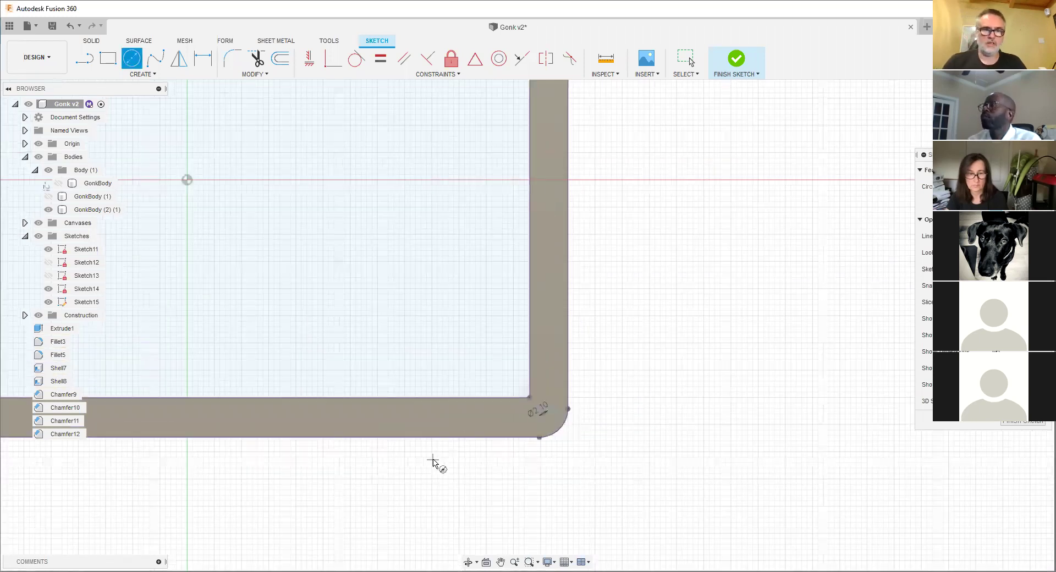
pyautogui.scroll(-3, 324, 463)
pyautogui.press('l')
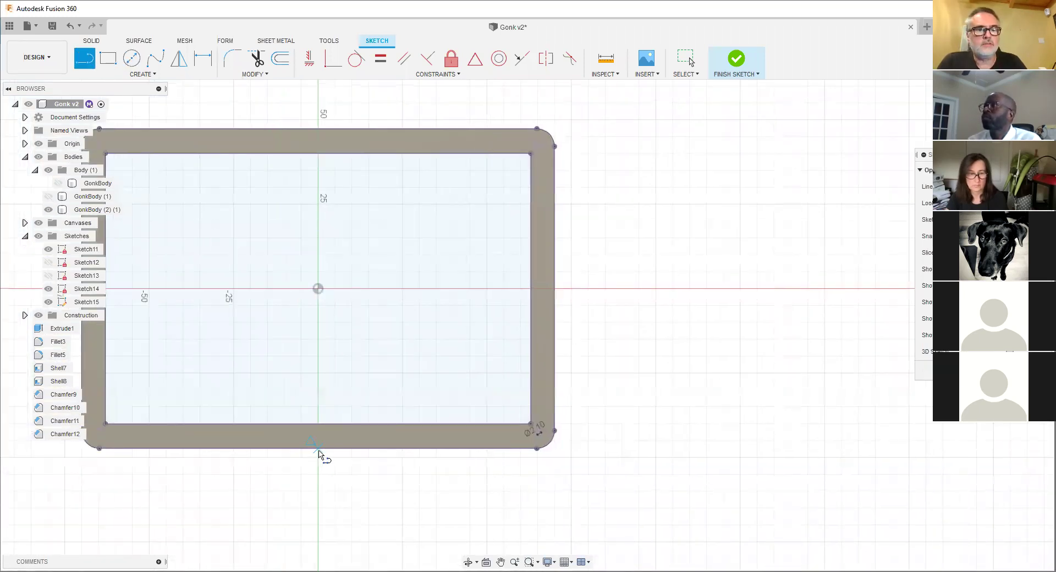
pyautogui.click(318, 450)
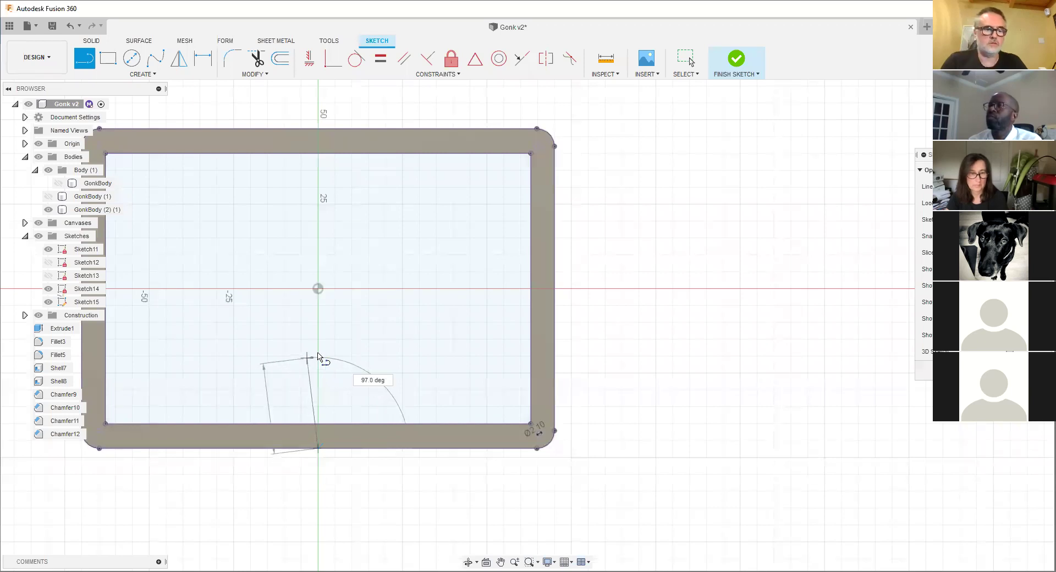
pyautogui.doubleClick(318, 354)
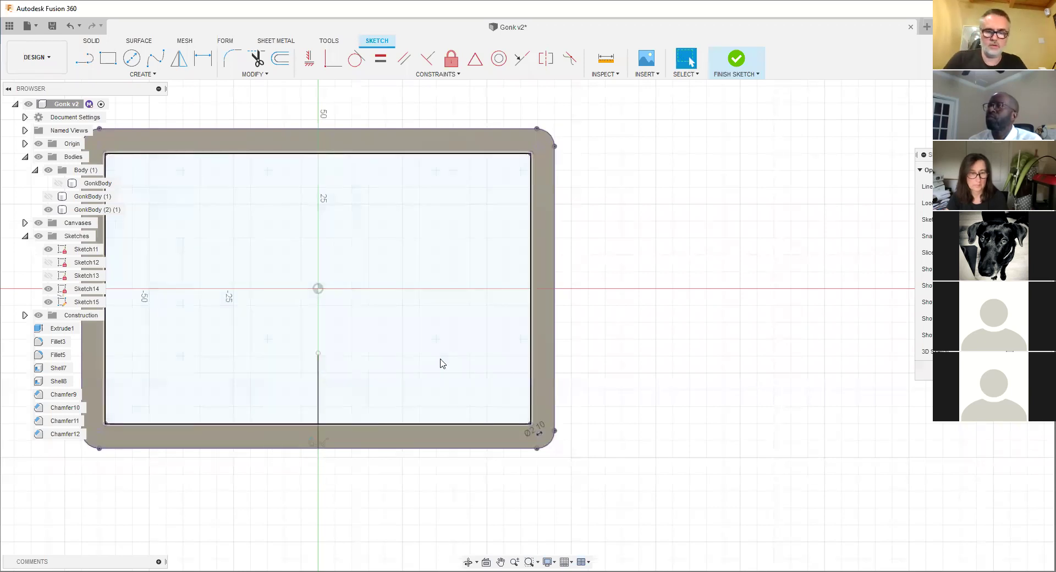
pyautogui.click(531, 289)
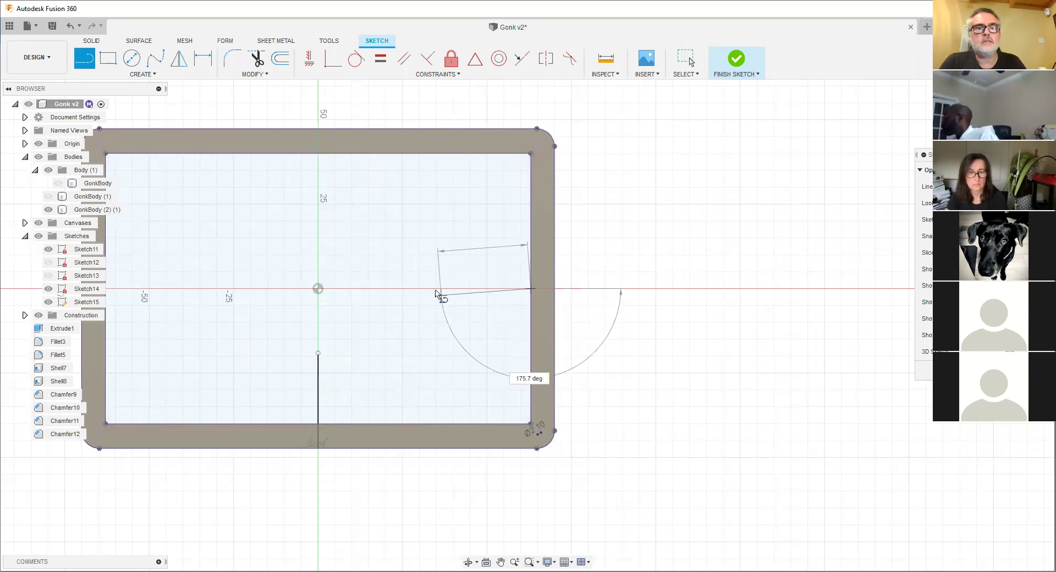
# - Mirror the 2.1 mm corner circle across the horizontal mirror line to the opposite corner of the frame's short side
pyautogui.click(144, 74)
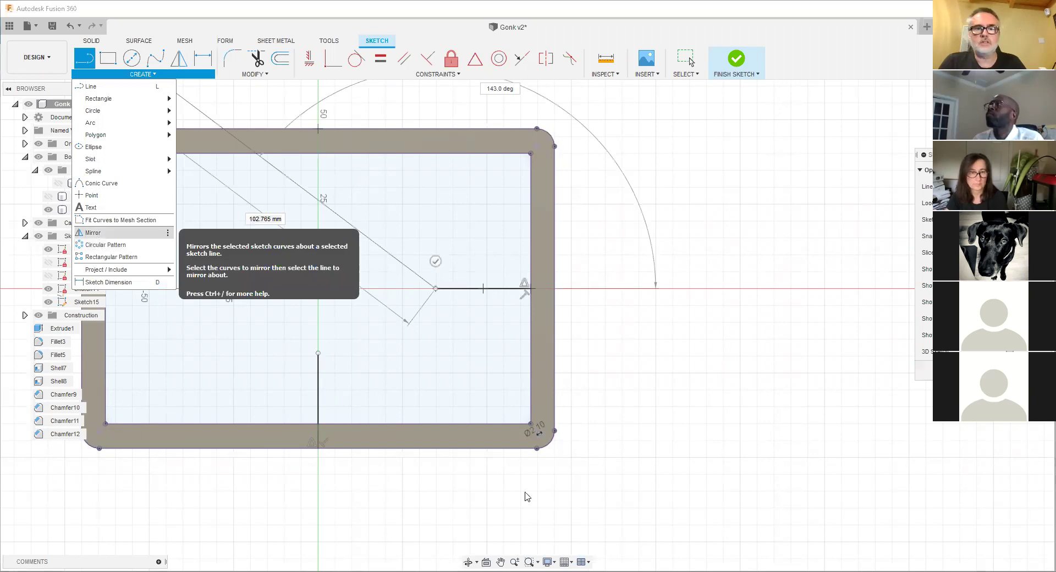
pyautogui.scroll(5, 530, 446)
pyautogui.click(561, 403)
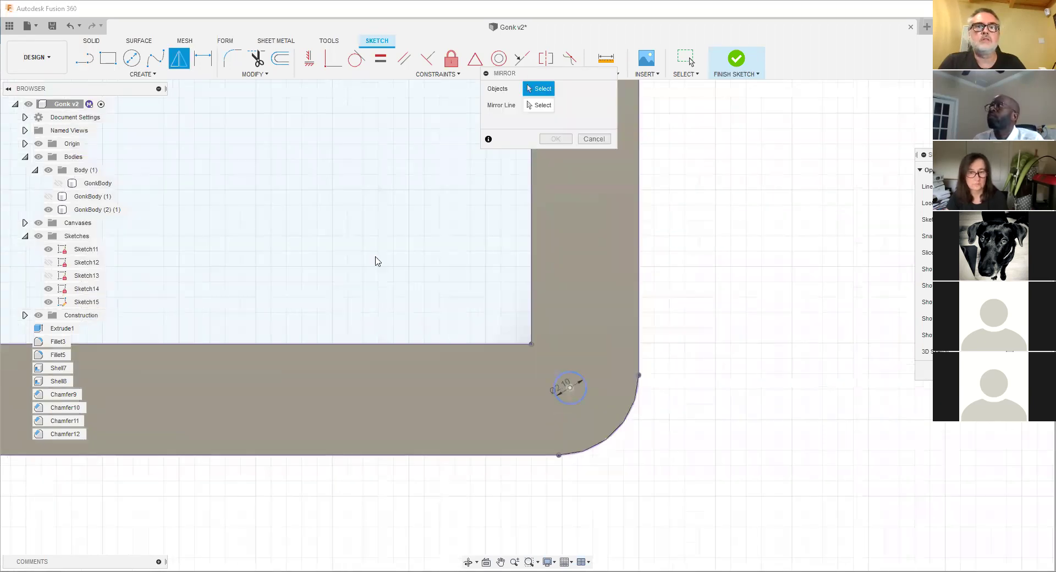
pyautogui.scroll(-4, 375, 259)
pyautogui.moveTo(376, 259); pyautogui.dragTo(425, 418, button='middle')
pyautogui.click(543, 104)
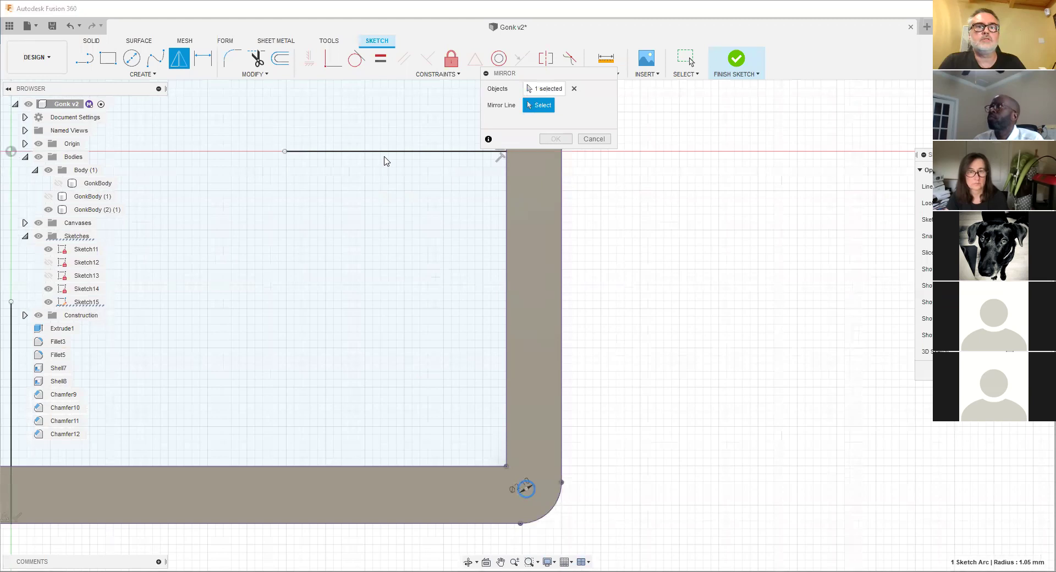
pyautogui.click(383, 153)
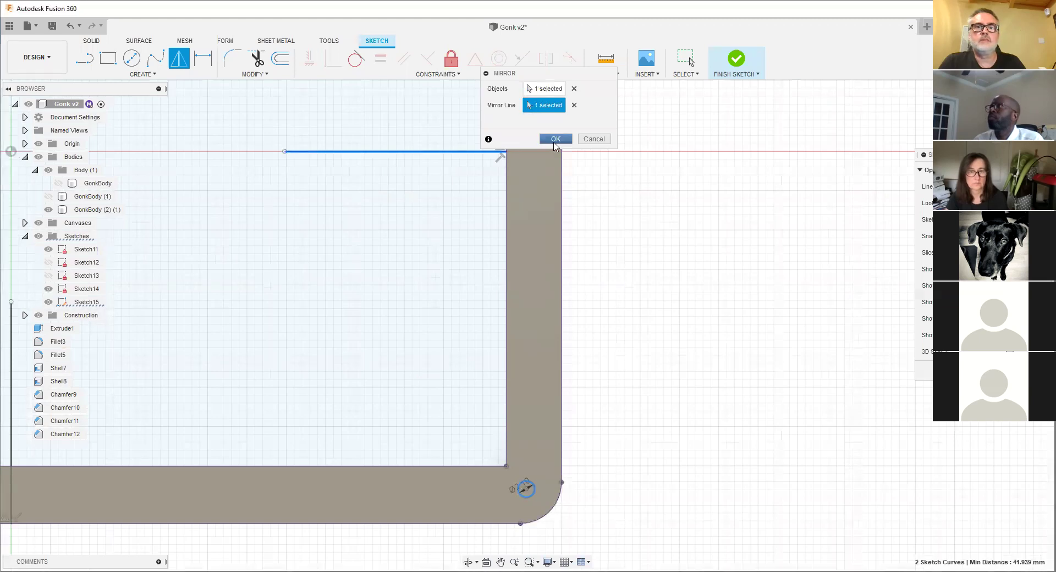
pyautogui.press('Return')
pyautogui.scroll(-3, 476, 446)
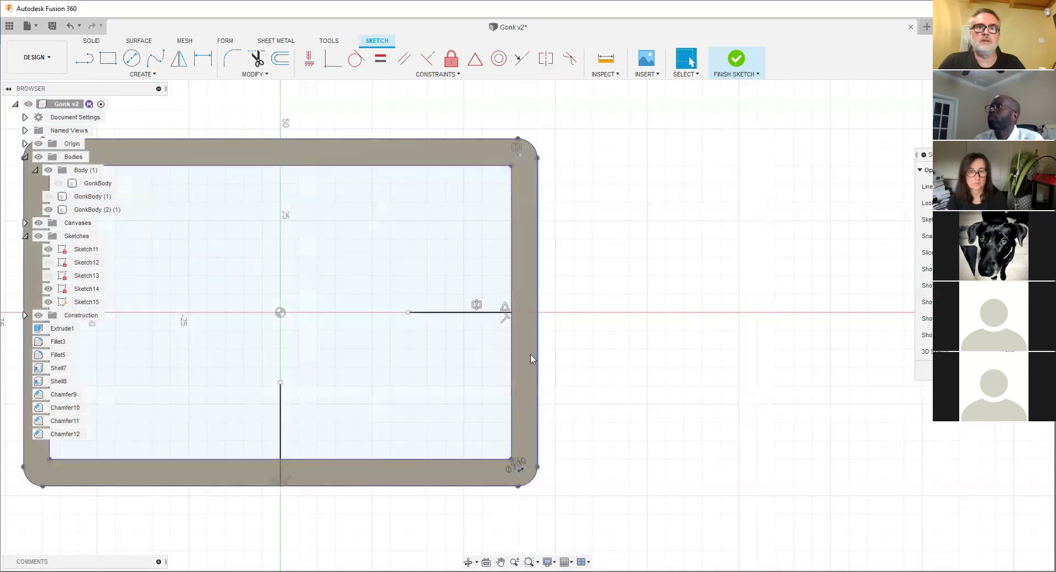
# - Mirror both corner circles across the vertical mirror line to the frame's other short side
pyautogui.click(141, 76)
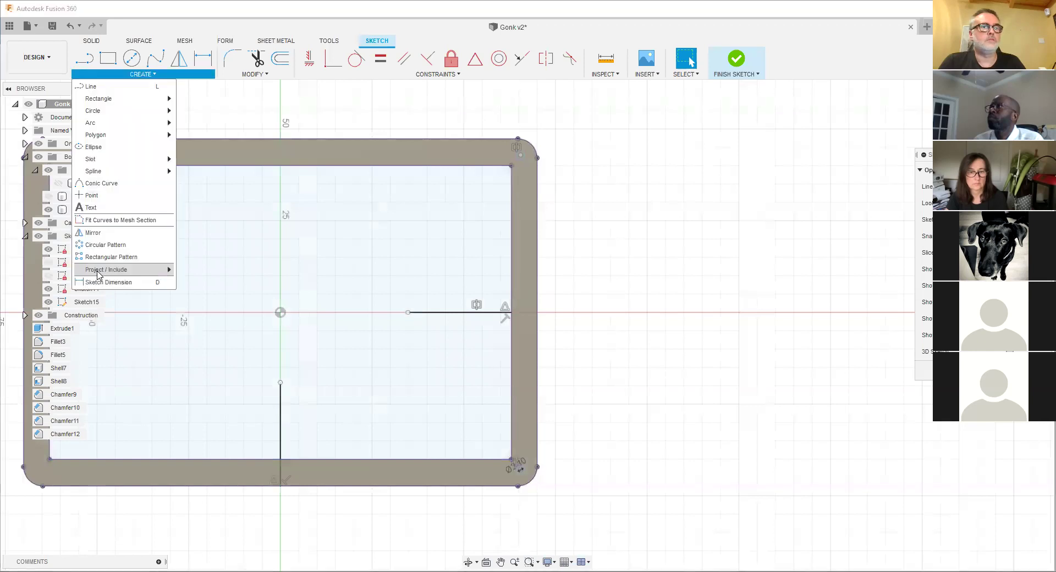
pyautogui.scroll(3, 517, 181)
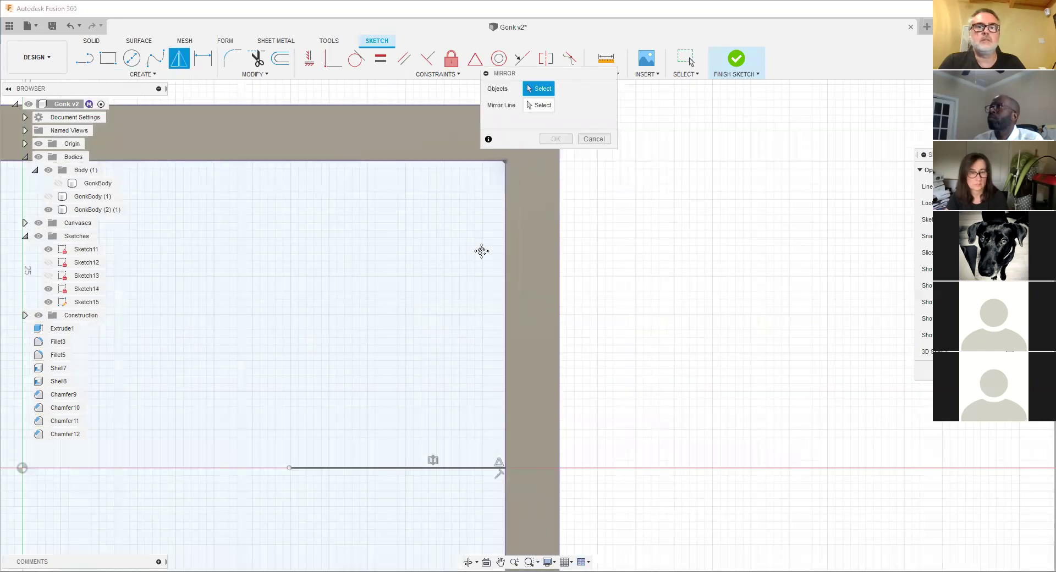
pyautogui.scroll(-4, 479, 248)
pyautogui.scroll(5, 489, 221)
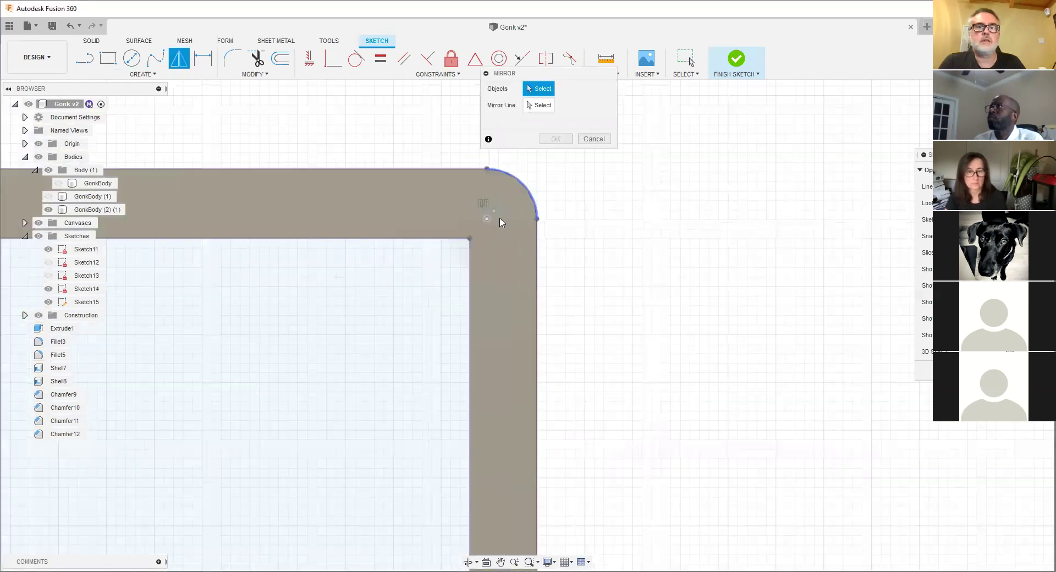
pyautogui.scroll(-4, 477, 469)
pyautogui.scroll(4, 426, 517)
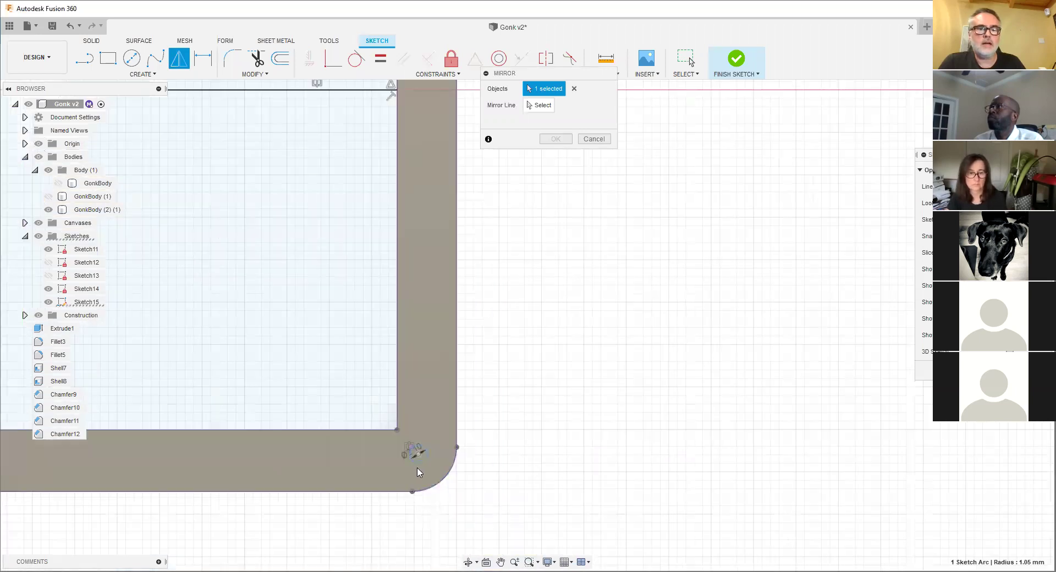
pyautogui.click(542, 106)
pyautogui.scroll(-2, 385, 248)
pyautogui.scroll(-3, 177, 325)
pyautogui.scroll(4, 368, 345)
pyautogui.click(386, 345)
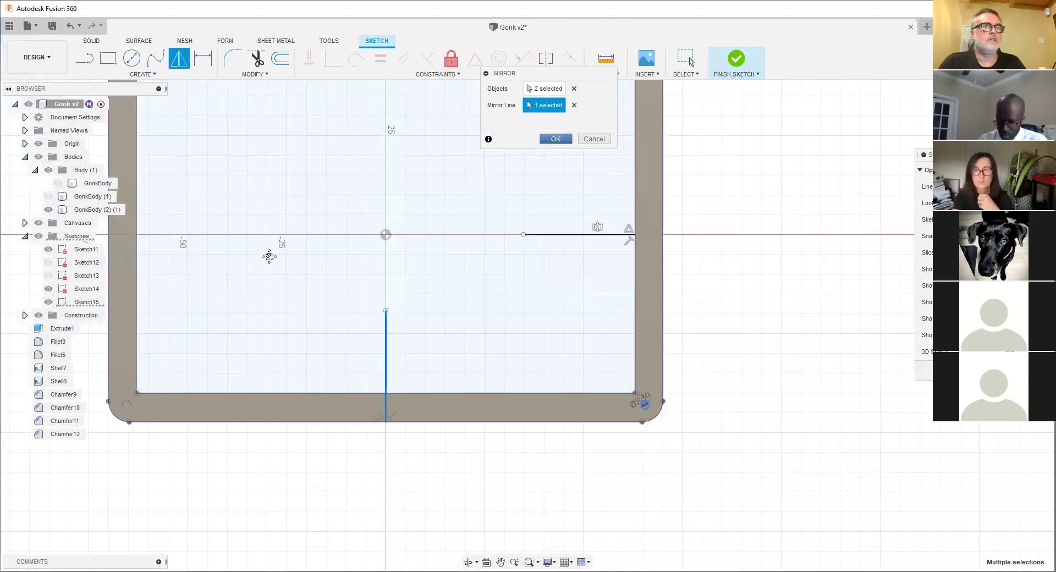
pyautogui.moveTo(269, 256); pyautogui.dragTo(302, 289, button='middle')
pyautogui.scroll(-2, 303, 290)
# - Hide the bodies and select the four circle profiles at the frame's corners
pyautogui.click(38, 158)
pyautogui.scroll(4, 195, 169)
pyautogui.scroll(4, 211, 165)
pyautogui.scroll(-5, 215, 296)
pyautogui.scroll(4, 219, 423)
pyautogui.scroll(3, 199, 377)
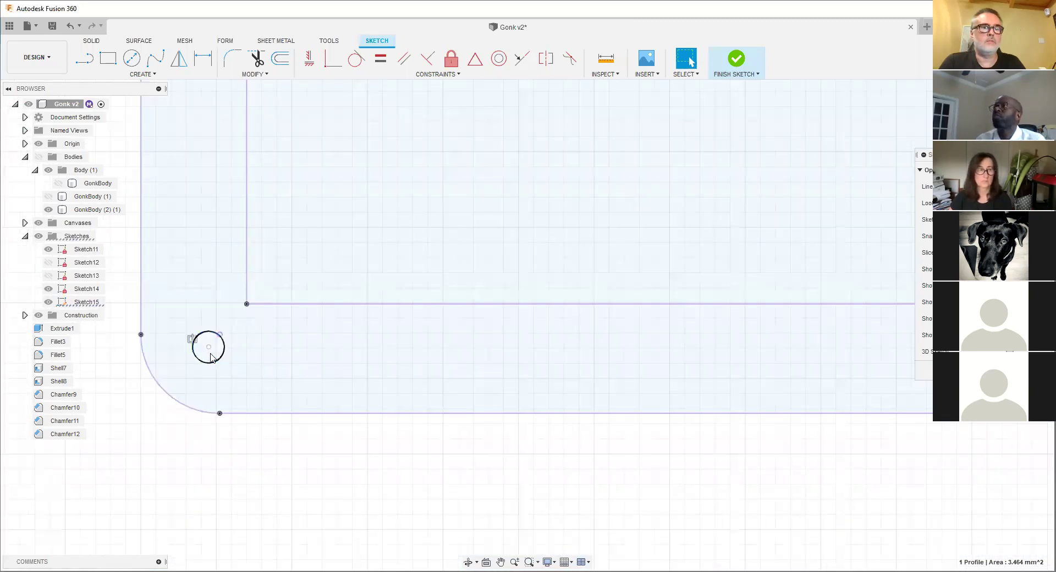
pyautogui.moveTo(326, 385); pyautogui.dragTo(8, 389, button='middle')
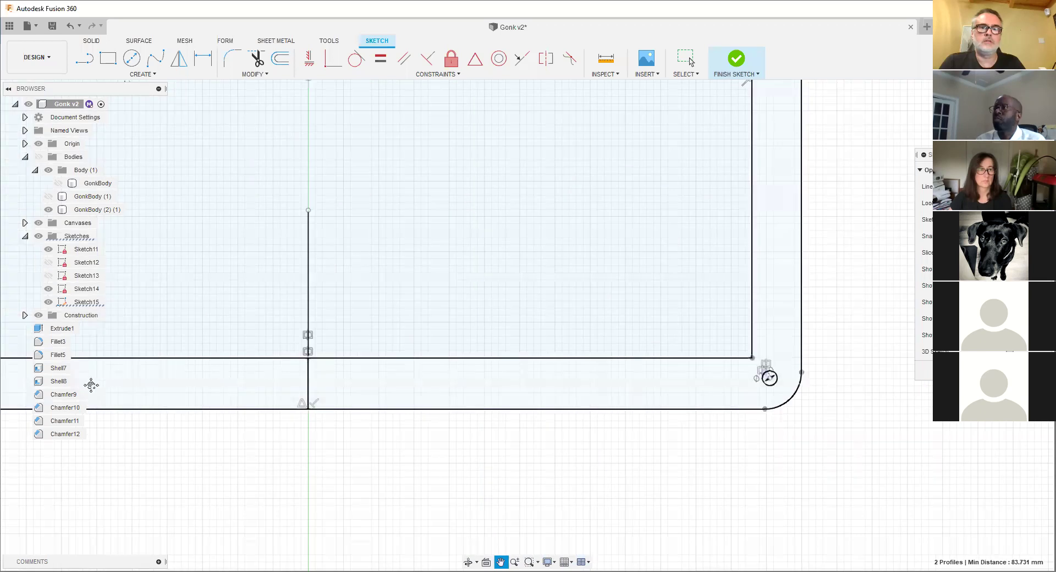
pyautogui.scroll(5, 434, 387)
pyautogui.keyDown('ctrl'); pyautogui.click(436, 389); pyautogui.keyUp('ctrl')
pyautogui.scroll(-5, 421, 292)
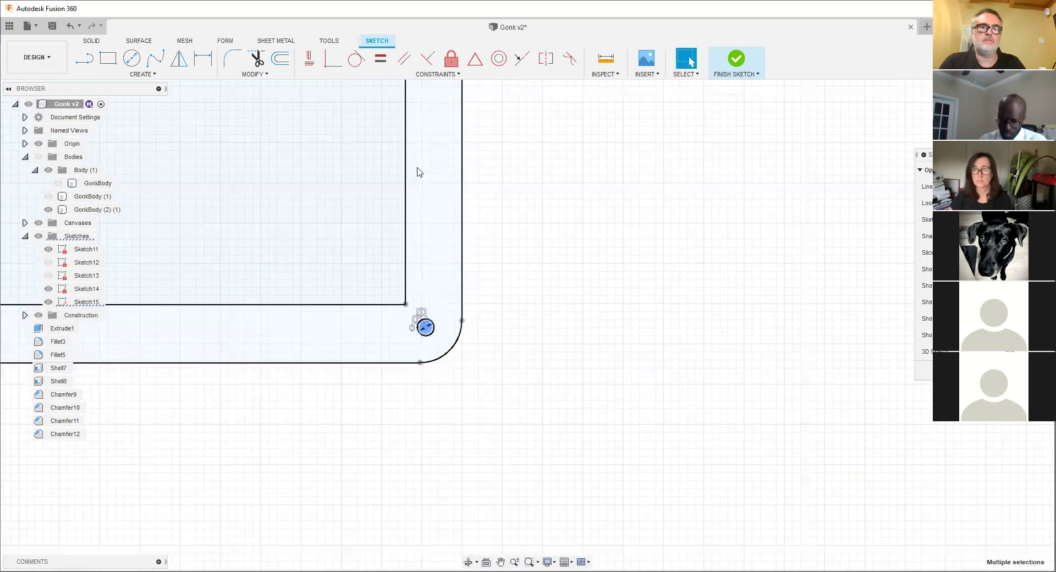
pyautogui.moveTo(420, 165); pyautogui.dragTo(442, 539, button='middle')
pyautogui.moveTo(445, 132); pyautogui.dragTo(428, 242, button='middle')
pyautogui.scroll(5, 428, 242)
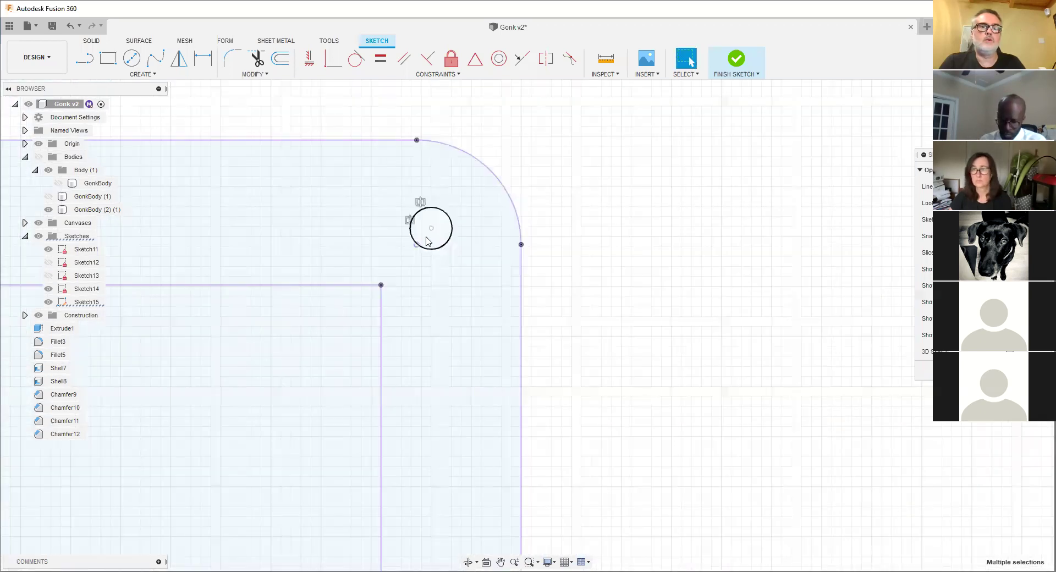
pyautogui.keyDown('ctrl'); pyautogui.click(428, 241); pyautogui.keyUp('ctrl')
pyautogui.scroll(-3, 427, 241)
pyautogui.moveTo(406, 266)
pyautogui.keyDown('shift'); pyautogui.mouseDown(button='middle')
pyautogui.moveTo(393, 219)
pyautogui.moveTo(210, 266)
pyautogui.mouseUp(button='middle'); pyautogui.keyUp('shift')
pyautogui.scroll(5, 233, 346)
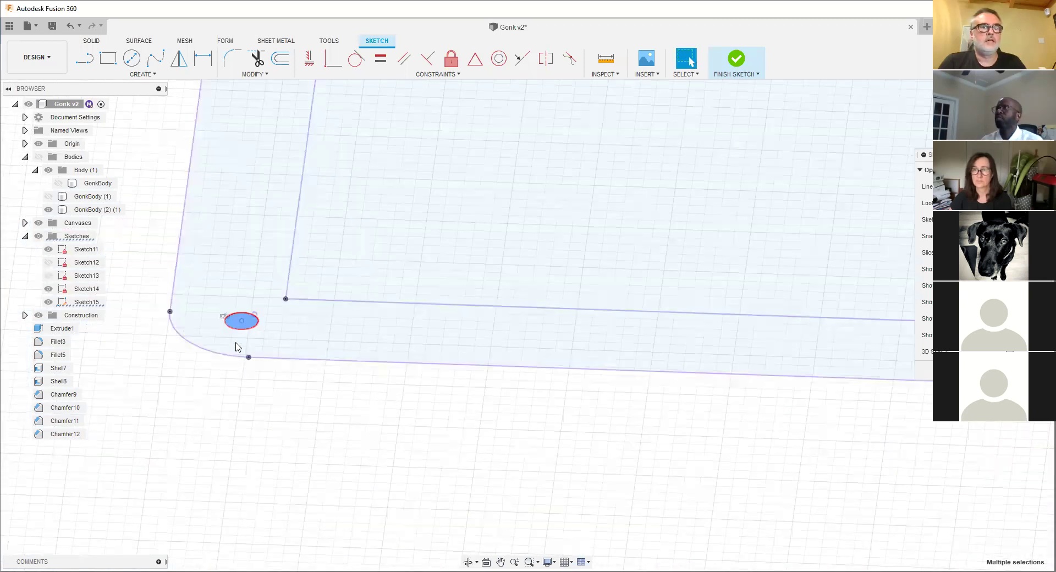
pyautogui.scroll(3, 228, 259)
pyautogui.rightClick(228, 259)
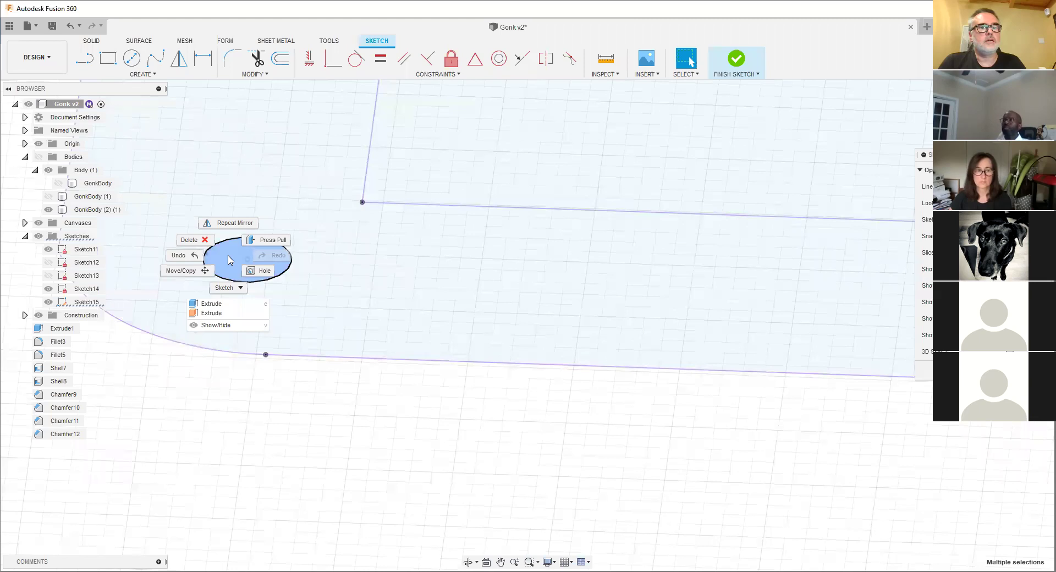
pyautogui.press('Escape')
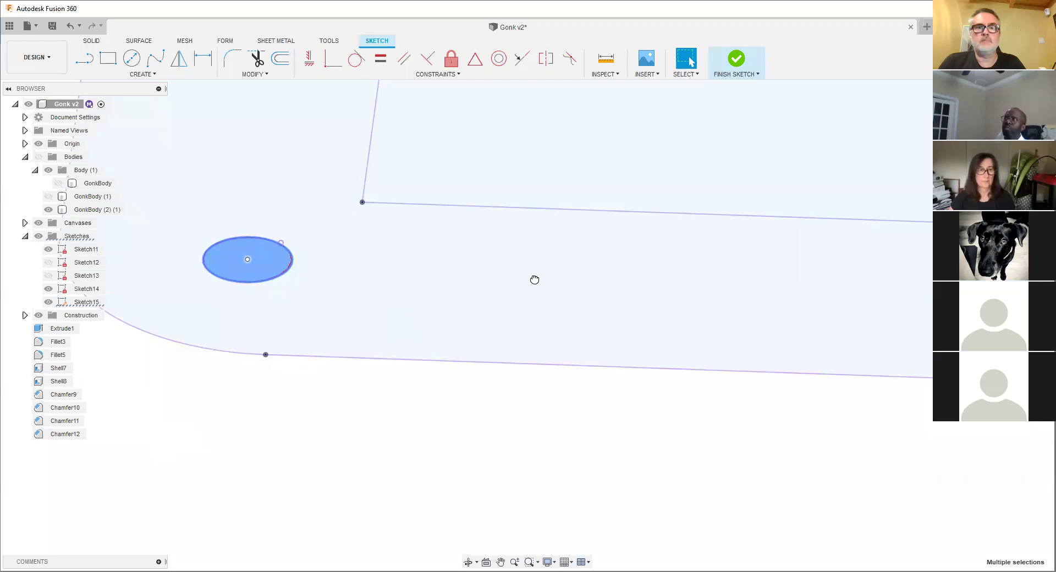
# - Extrude the four selected circles as a cut about 6.22 mm to one side, with the bodies shown again
pyautogui.press('e')
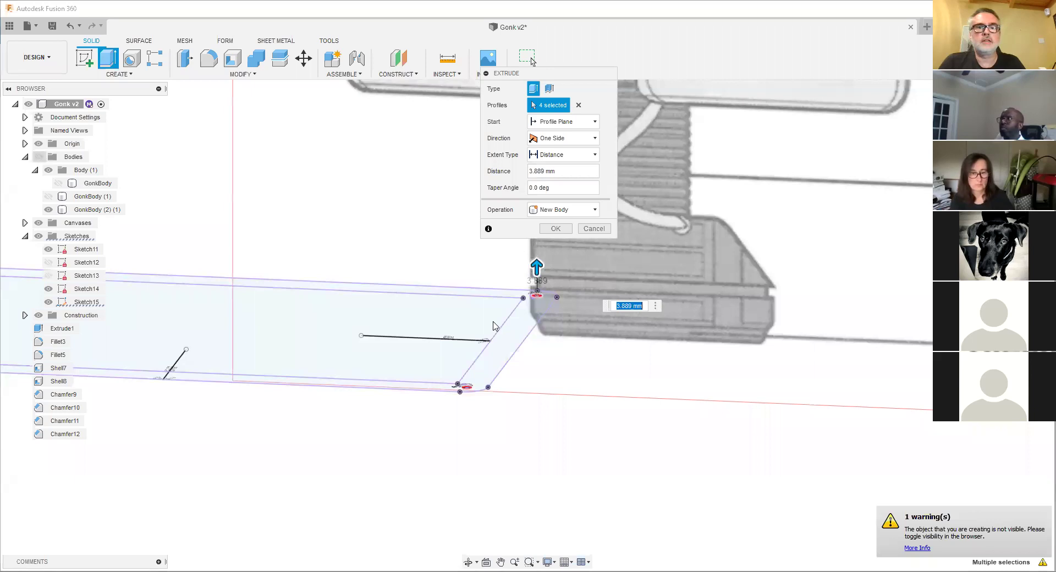
pyautogui.click(58, 183)
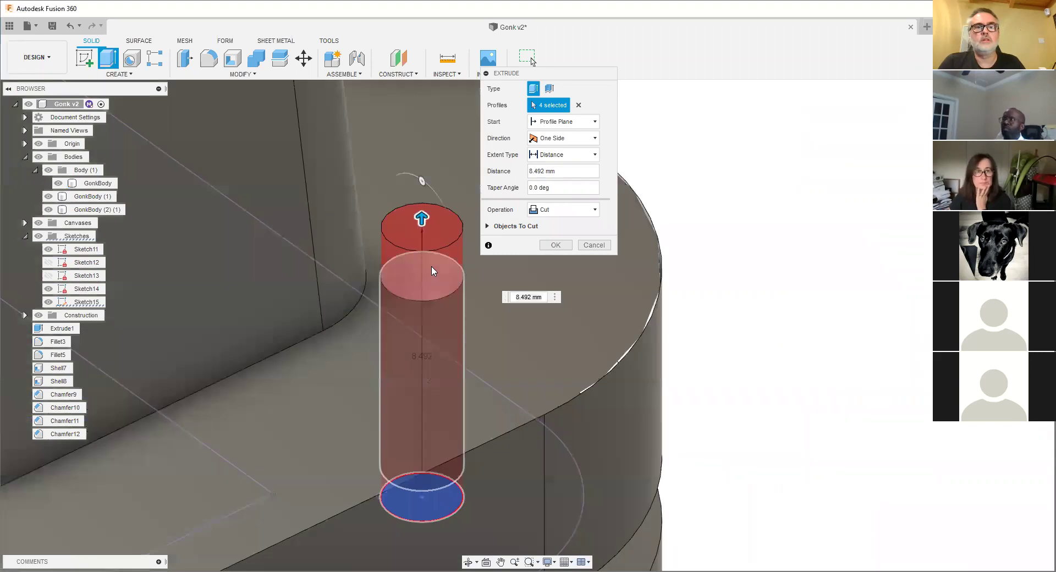
pyautogui.scroll(3, 431, 270)
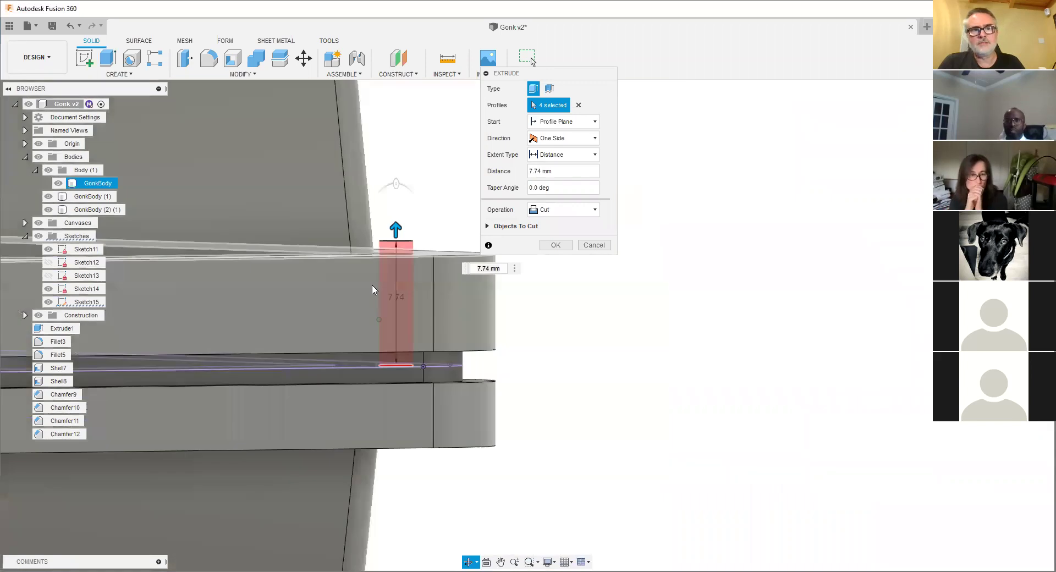
pyautogui.scroll(2, 372, 289)
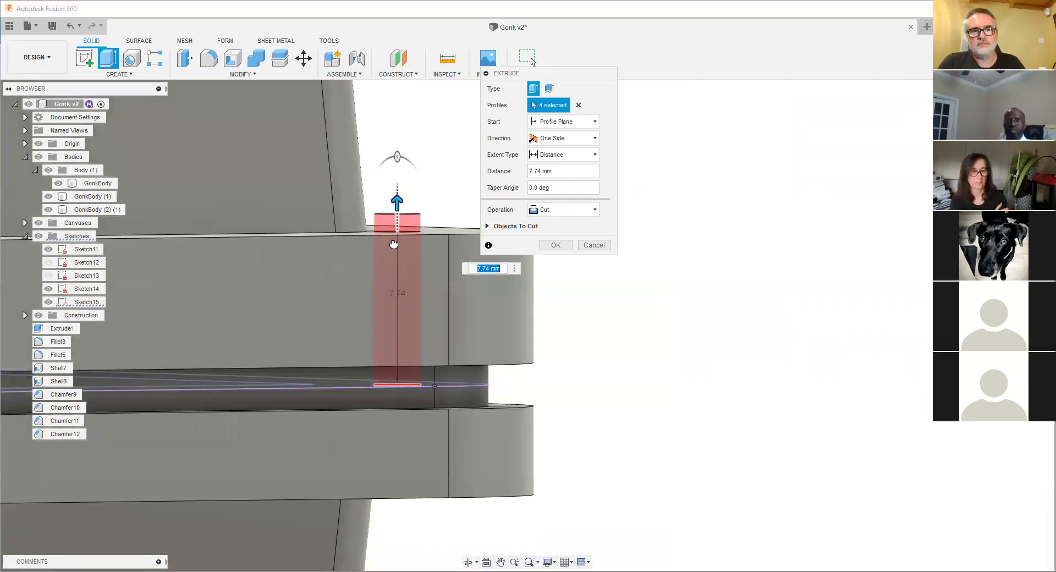
pyautogui.moveTo(391, 205); pyautogui.dragTo(391, 240)
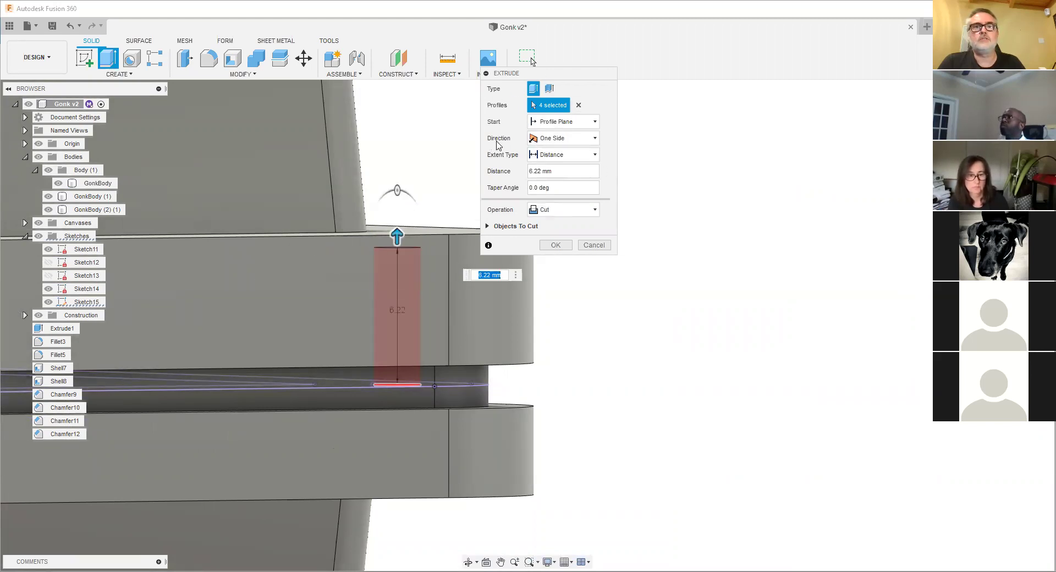
# - Make the circle cut symmetric about the midplane, set it to about 3.71 mm per side, and apply it
pyautogui.click(557, 142)
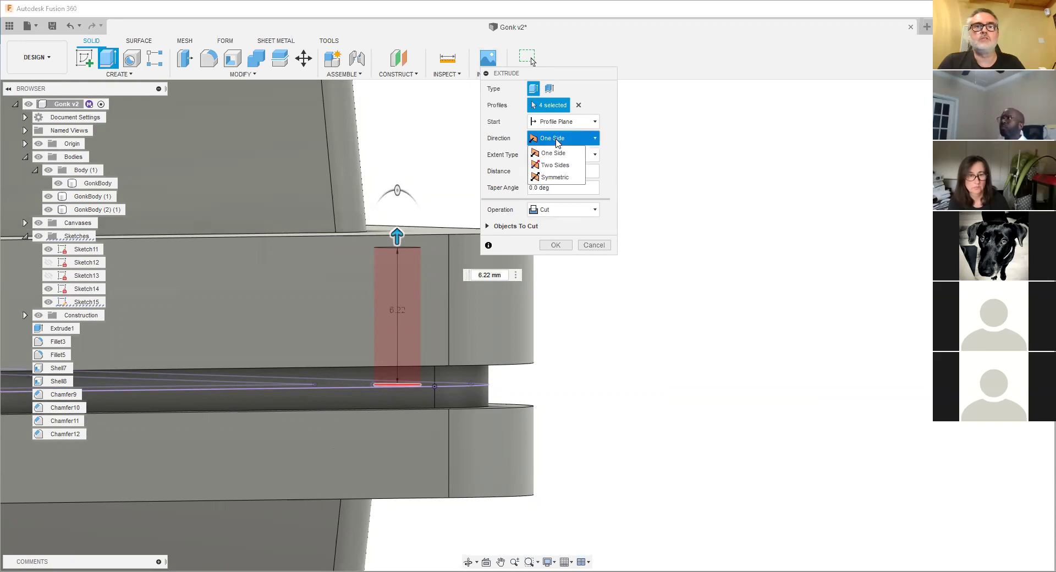
pyautogui.click(555, 177)
pyautogui.keyDown('shift'); pyautogui.moveTo(373, 285); pyautogui.dragTo(352, 271, button='middle'); pyautogui.keyUp('shift')
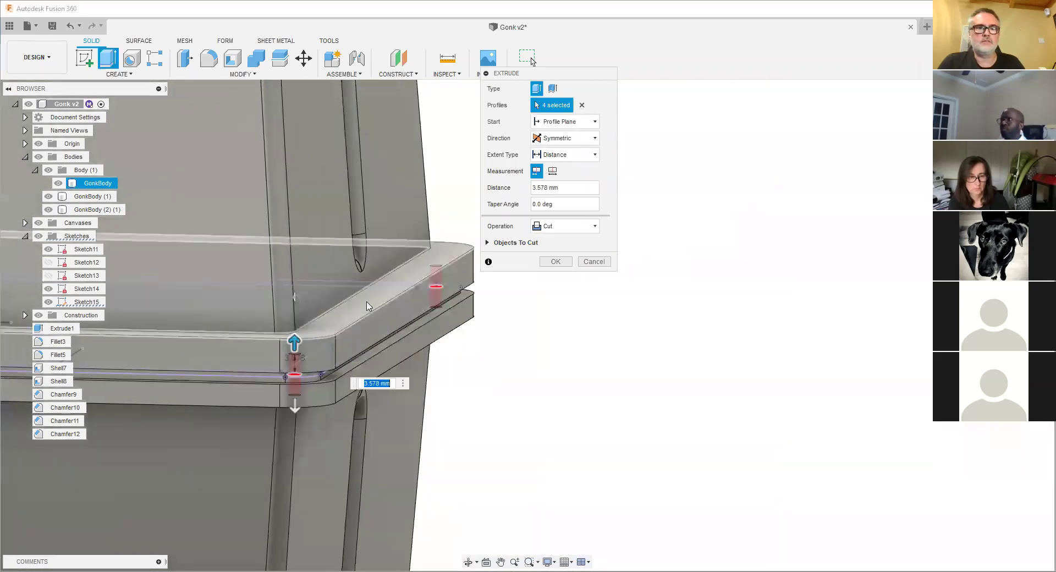
pyautogui.moveTo(366, 305)
pyautogui.keyDown('shift'); pyautogui.mouseDown(button='middle')
pyautogui.moveTo(378, 307)
pyautogui.moveTo(246, 302)
pyautogui.moveTo(355, 293)
pyautogui.mouseUp(button='middle'); pyautogui.keyUp('shift')
pyautogui.scroll(3, 176, 324)
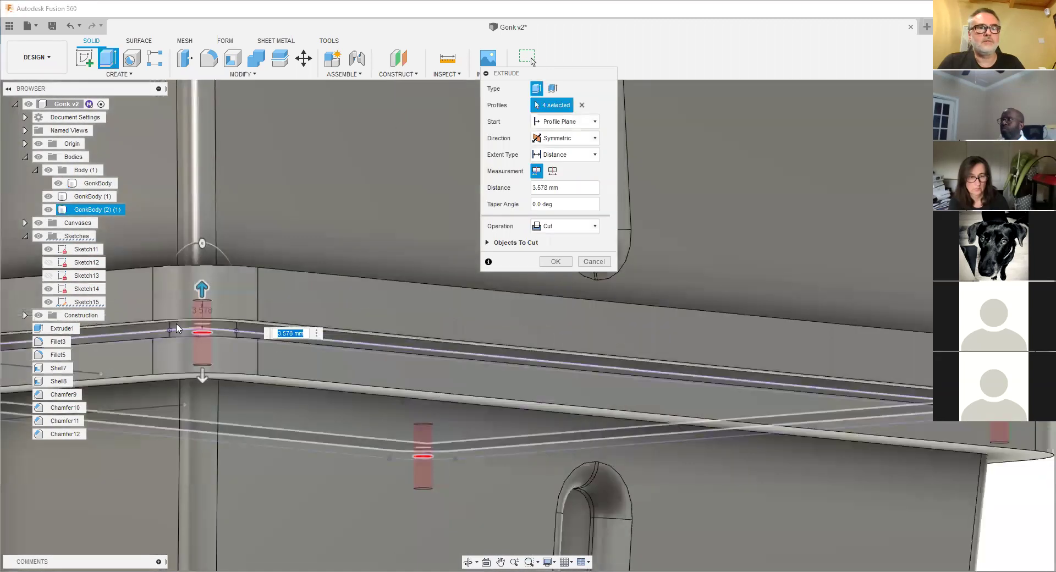
pyautogui.scroll(3, 176, 328)
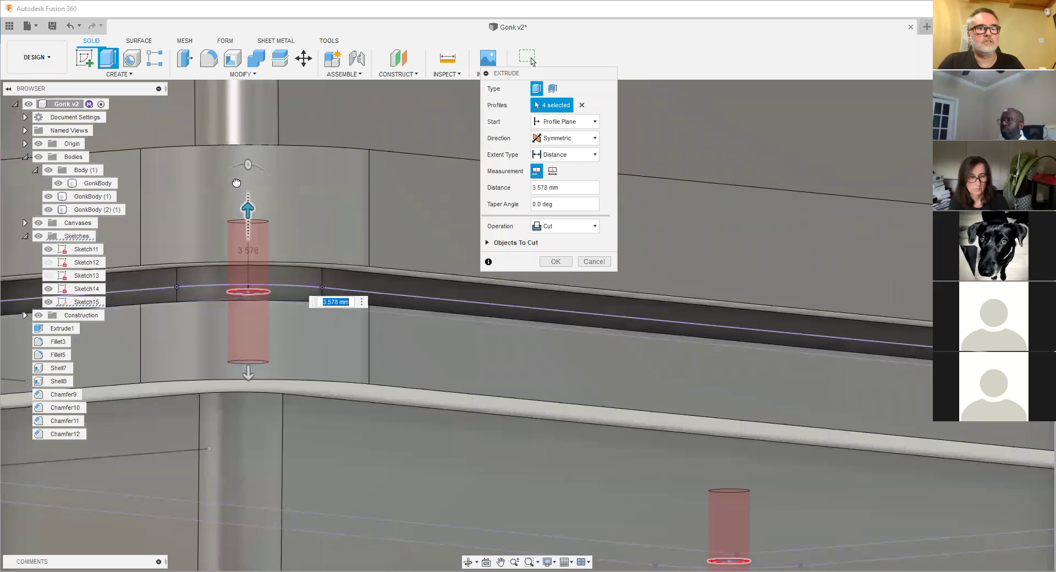
pyautogui.moveTo(249, 374); pyautogui.dragTo(248, 401)
pyautogui.scroll(5, 267, 384)
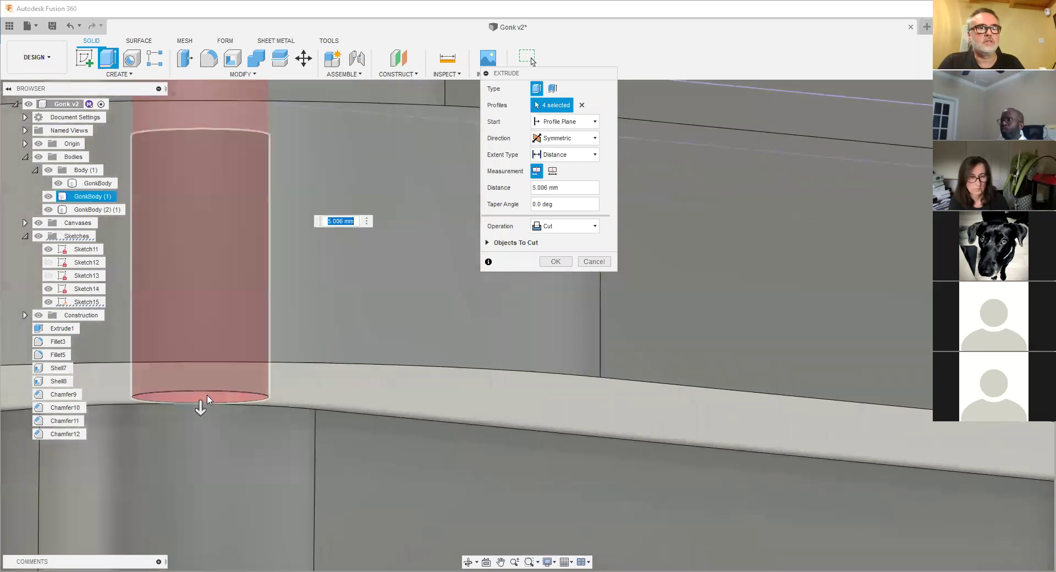
pyautogui.scroll(-4, 204, 382)
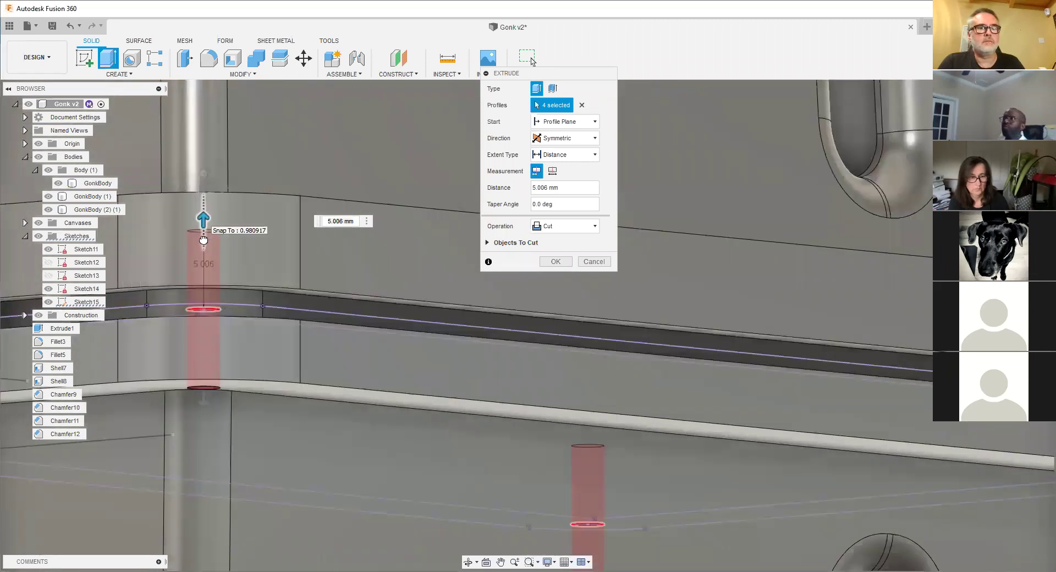
pyautogui.moveTo(203, 239); pyautogui.dragTo(203, 239)
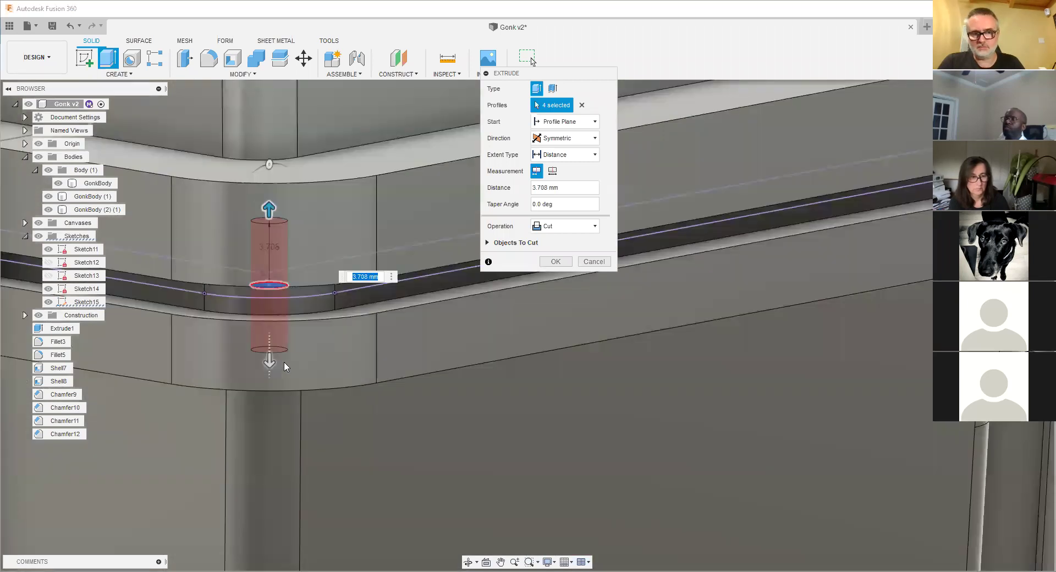
pyautogui.scroll(-3, 273, 367)
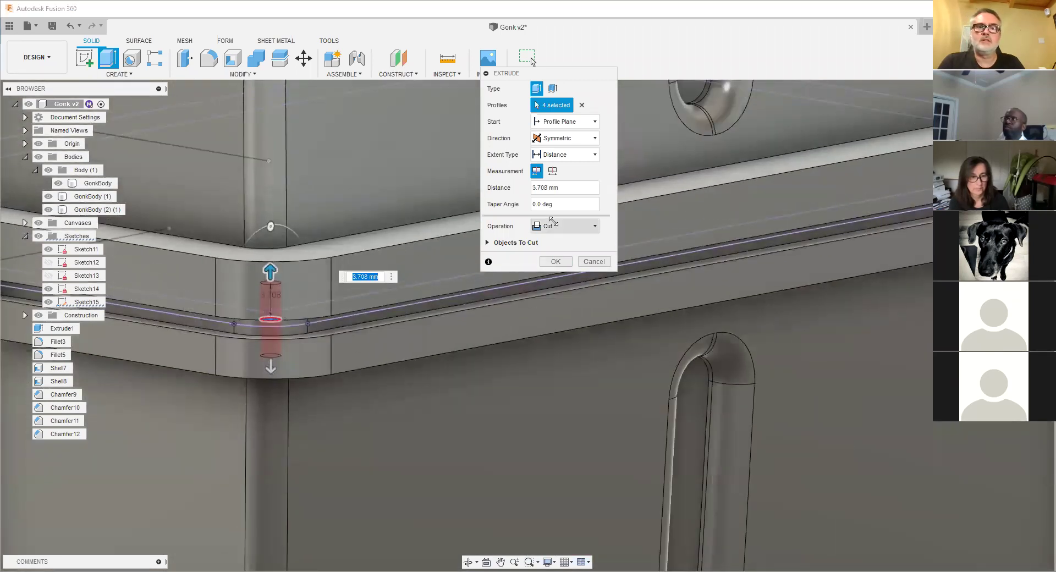
pyautogui.click(552, 261)
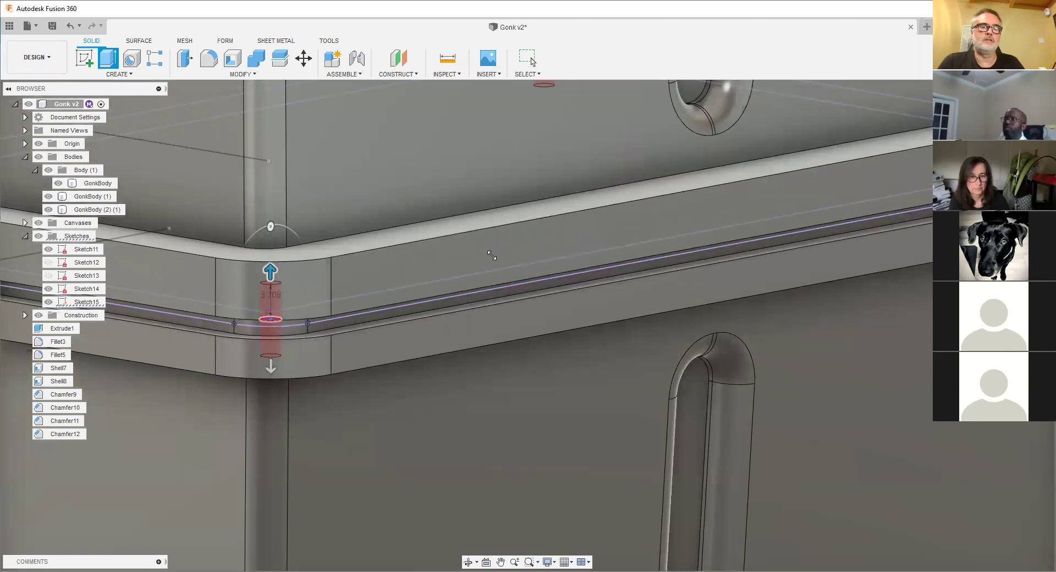
# - Hide the upper GonkBody and examine the hole cut in the frame's corner
pyautogui.scroll(-6, 290, 184)
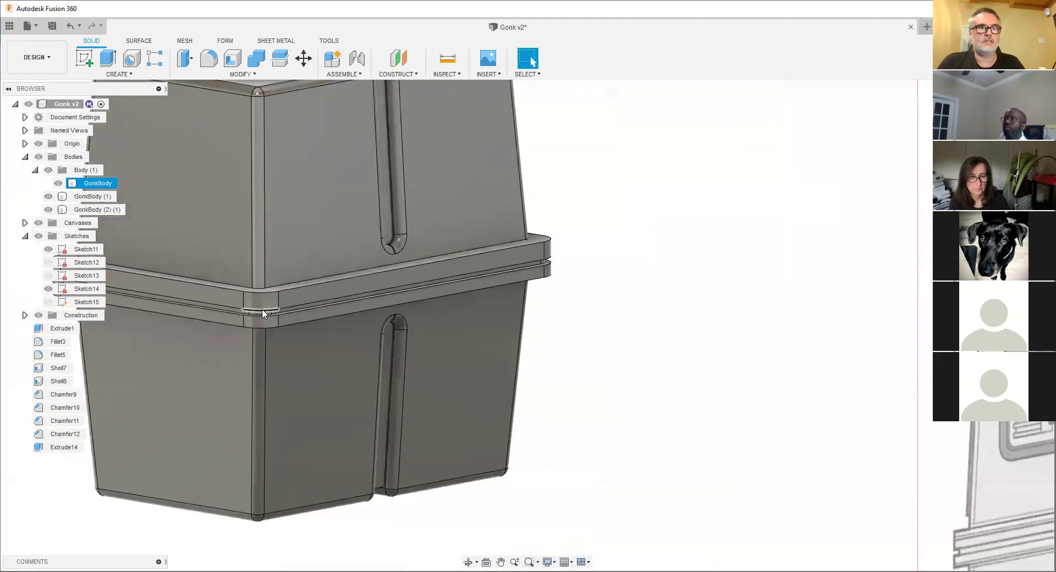
pyautogui.click(59, 183)
pyautogui.keyDown('shift'); pyautogui.moveTo(277, 264); pyautogui.dragTo(242, 277, button='middle'); pyautogui.keyUp('shift')
pyautogui.scroll(3, 109, 290)
pyautogui.scroll(4, 109, 290)
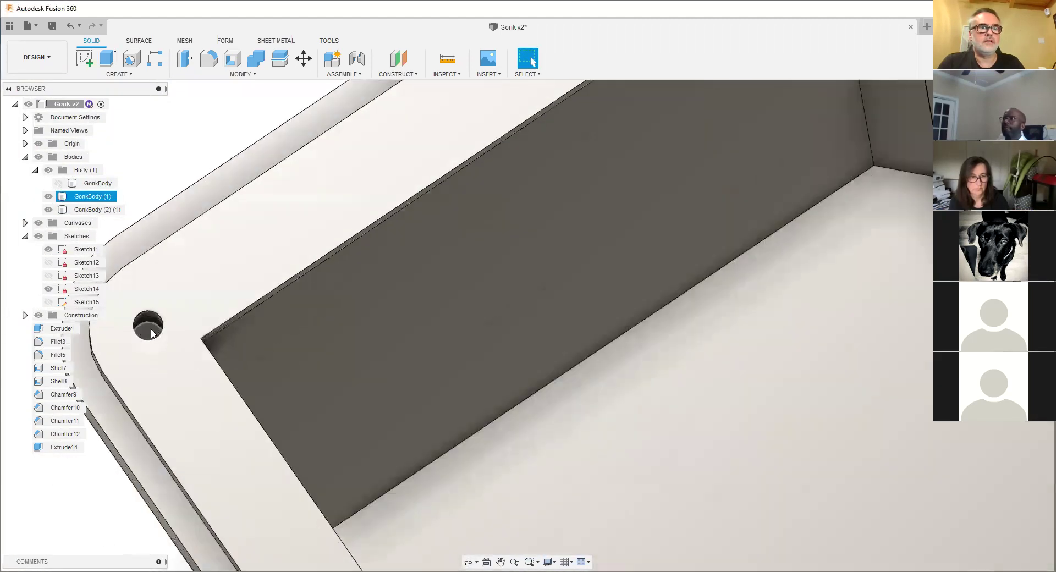
# - Hide the frame body GonkBody (2) (1) to check the corner hole in the rim of the lower body
pyautogui.click(49, 209)
pyautogui.scroll(-2, 137, 339)
pyautogui.moveTo(137, 339); pyautogui.dragTo(253, 304, button='middle')
pyautogui.scroll(-1, 220, 295)
pyautogui.scroll(-1, 252, 300)
pyautogui.click(48, 209)
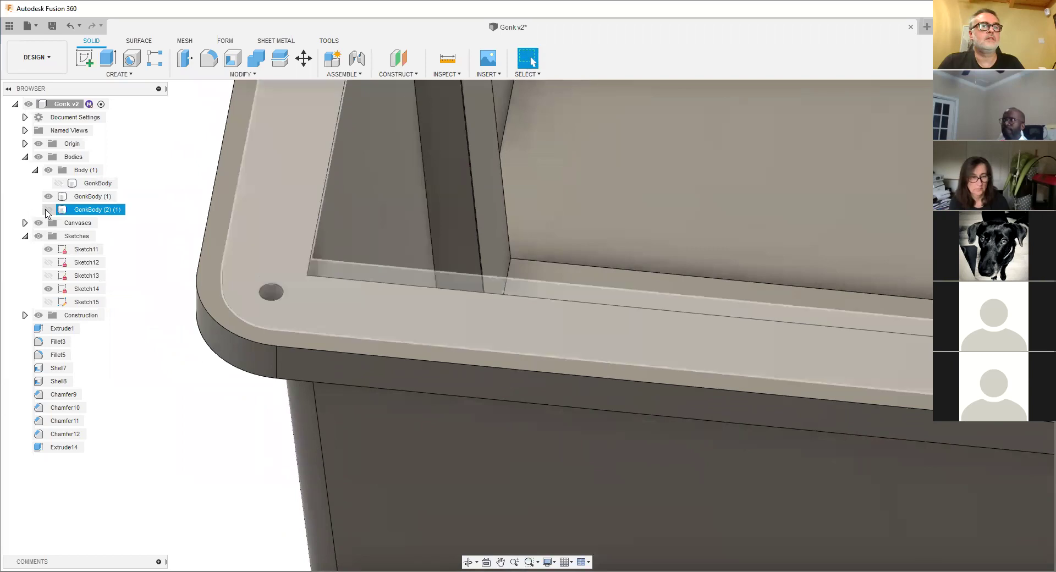
# - Show the upper GonkBody on its own, with GonkBody (1) and GonkBody (2) (1) hidden, to check its rim
pyautogui.click(58, 184)
pyautogui.click(49, 197)
pyautogui.click(49, 210)
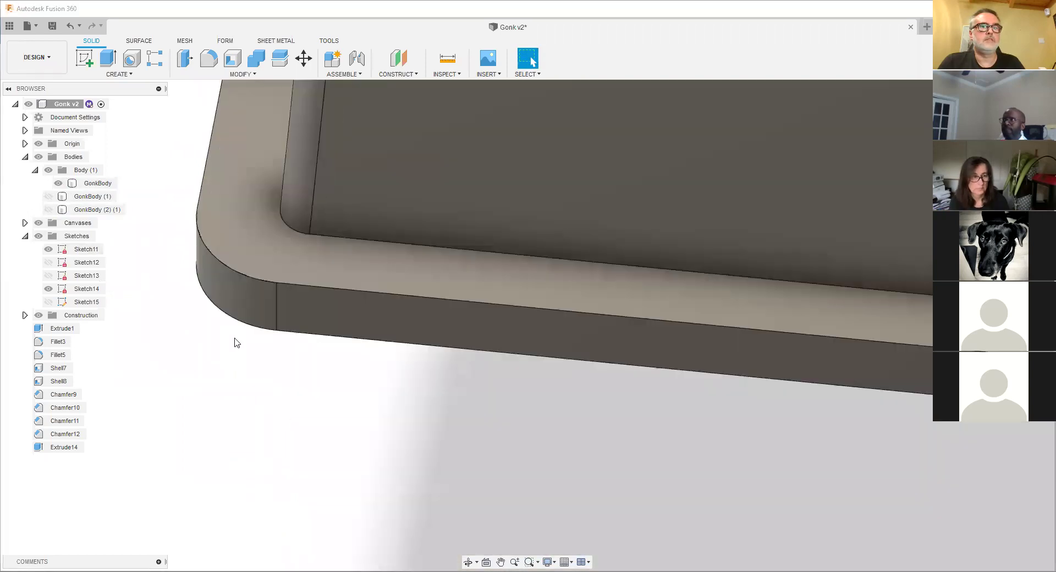
# - Check the corner hole under the upper body's rim, and show GonkBody (1) and GonkBody (2) (1) again
pyautogui.keyDown('shift'); pyautogui.moveTo(234, 267); pyautogui.dragTo(270, 377, button='middle'); pyautogui.keyUp('shift')
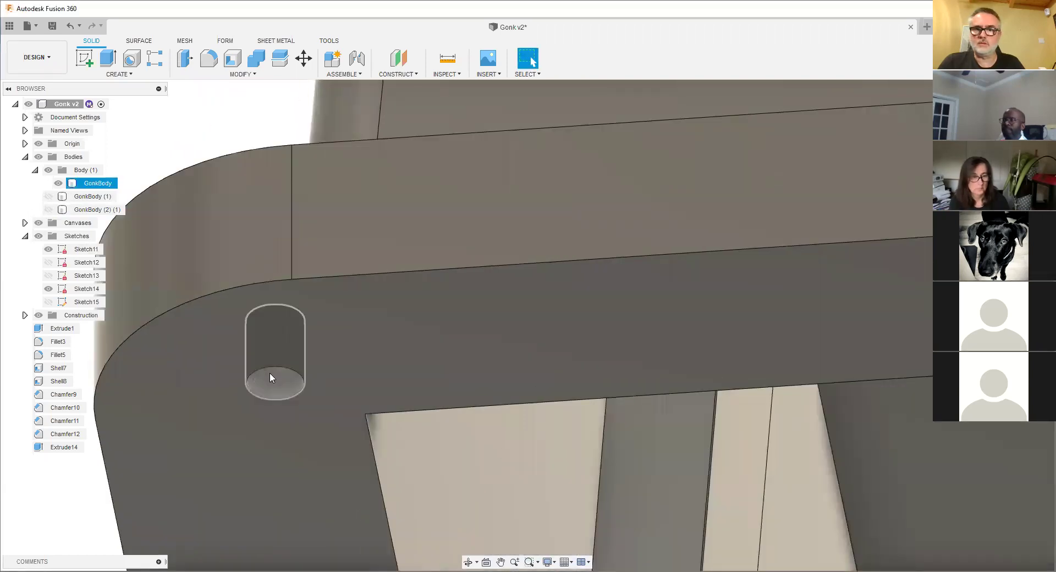
pyautogui.scroll(-8, 270, 378)
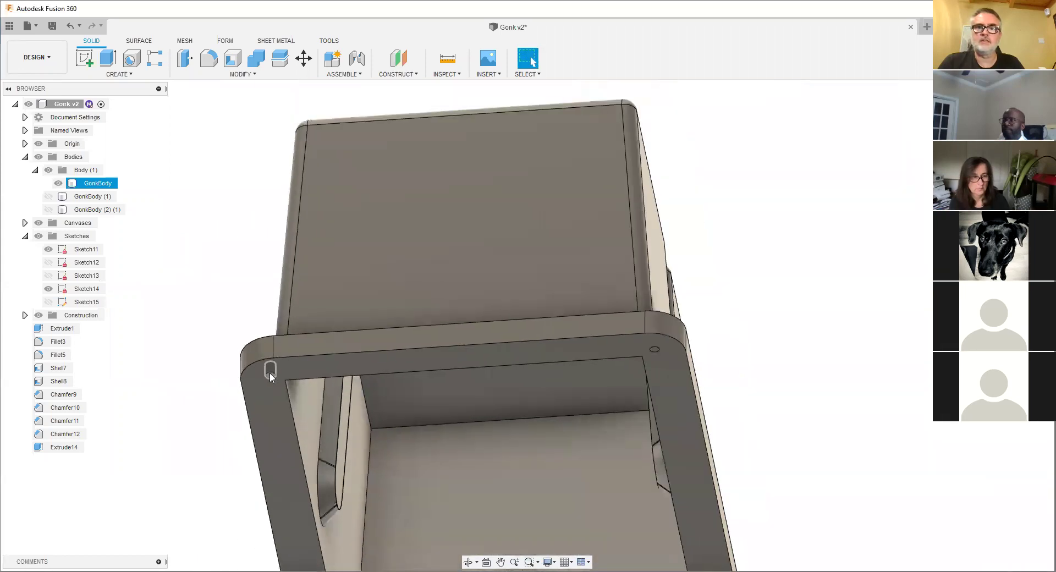
pyautogui.click(48, 196)
pyautogui.click(48, 210)
pyautogui.keyDown('shift'); pyautogui.moveTo(165, 271); pyautogui.dragTo(223, 322, button='middle'); pyautogui.keyUp('shift')
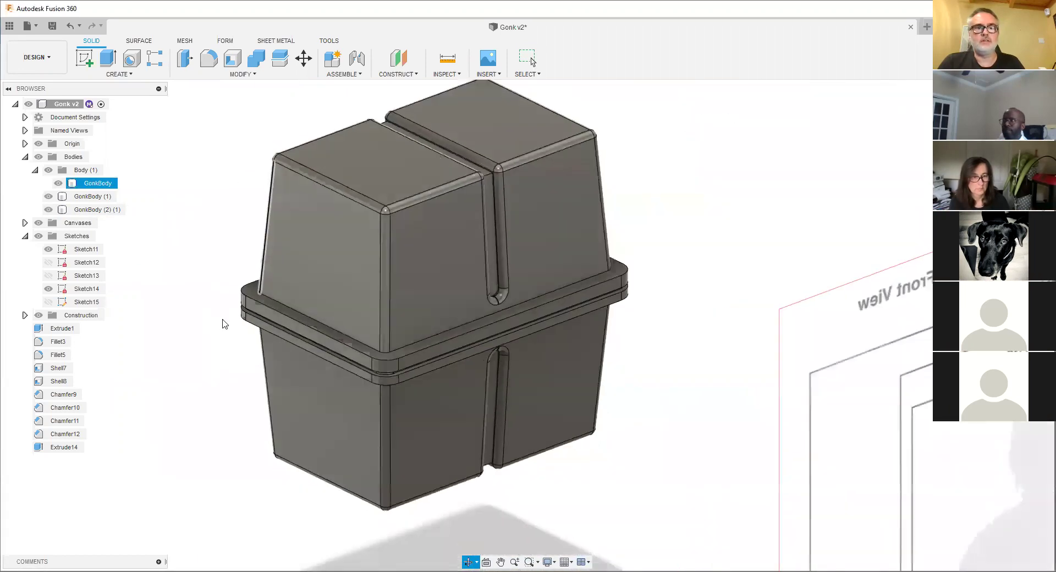
pyautogui.scroll(-2, 325, 319)
pyautogui.moveTo(329, 319); pyautogui.dragTo(298, 317, button='middle')
pyautogui.press('Escape')
pyautogui.scroll(3, 298, 317)
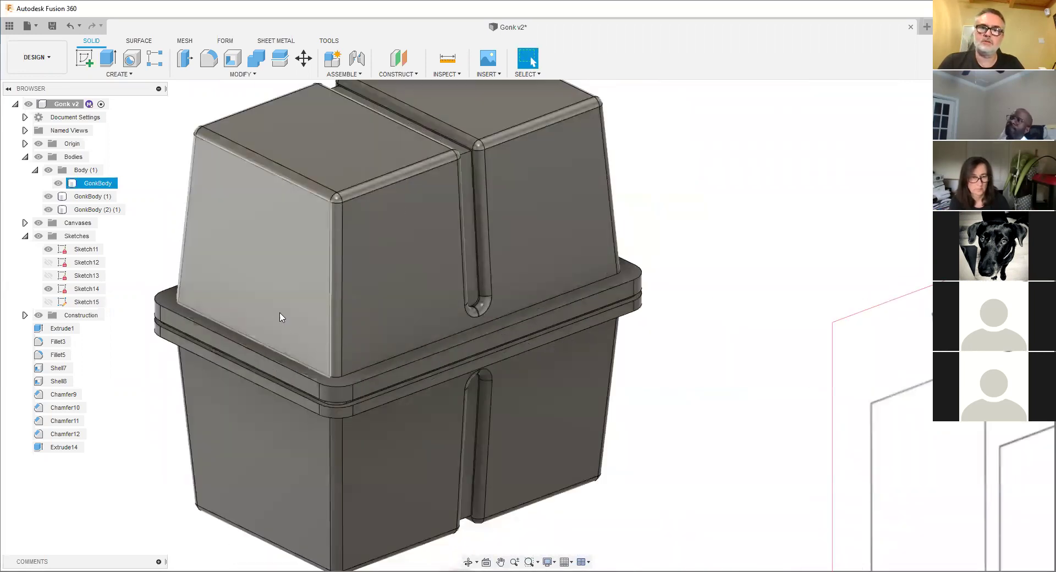
pyautogui.scroll(-3, 322, 337)
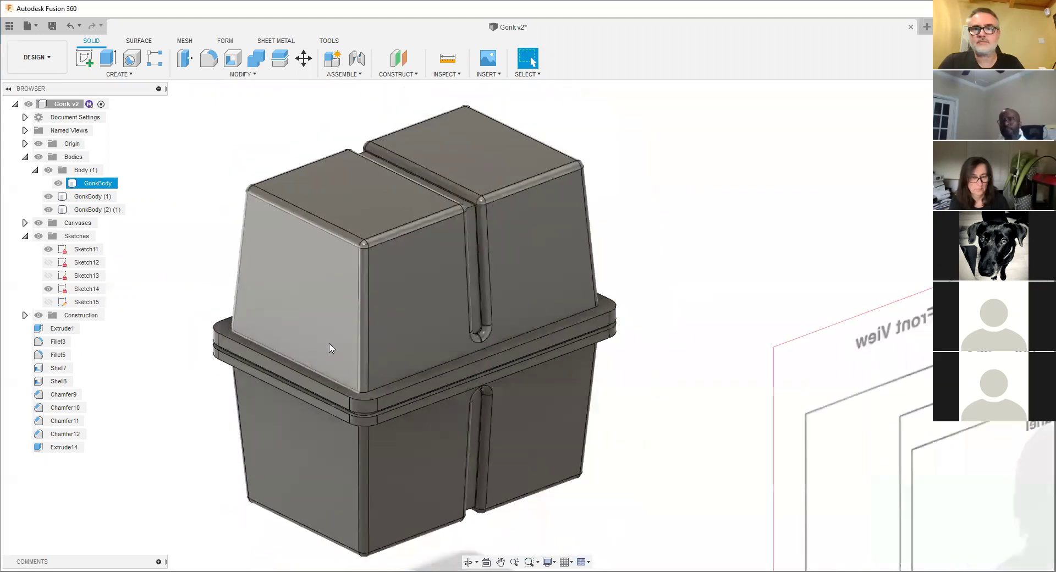
# - Compare the assembled Gonk bodies with the side view on the reference canvas
pyautogui.scroll(-3, 336, 350)
pyautogui.keyDown('shift'); pyautogui.moveTo(335, 346); pyautogui.dragTo(483, 300, button='middle'); pyautogui.keyUp('shift')
pyautogui.scroll(-2, 478, 307)
pyautogui.scroll(-2, 472, 301)
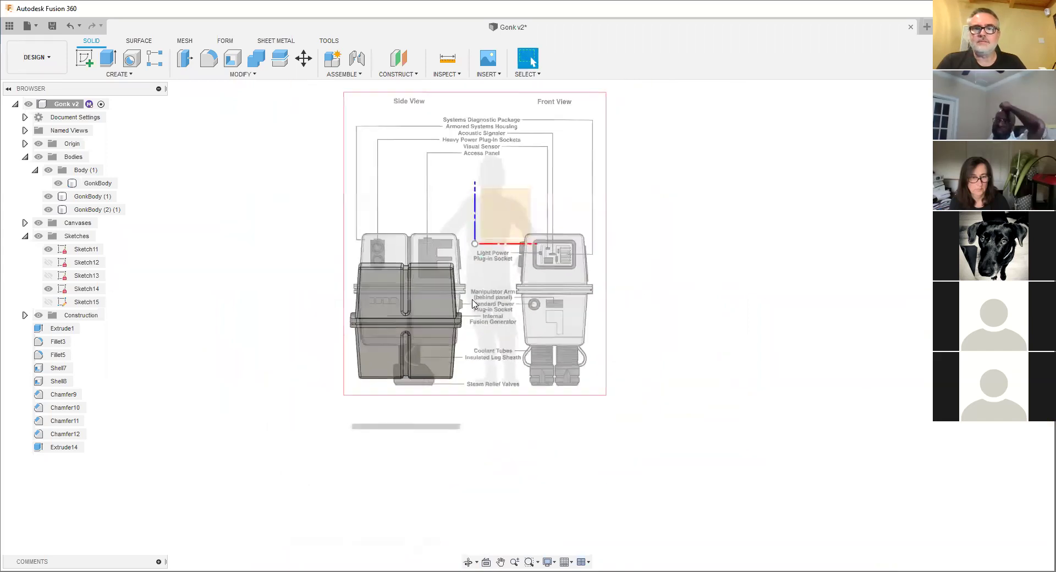
pyautogui.scroll(2, 510, 305)
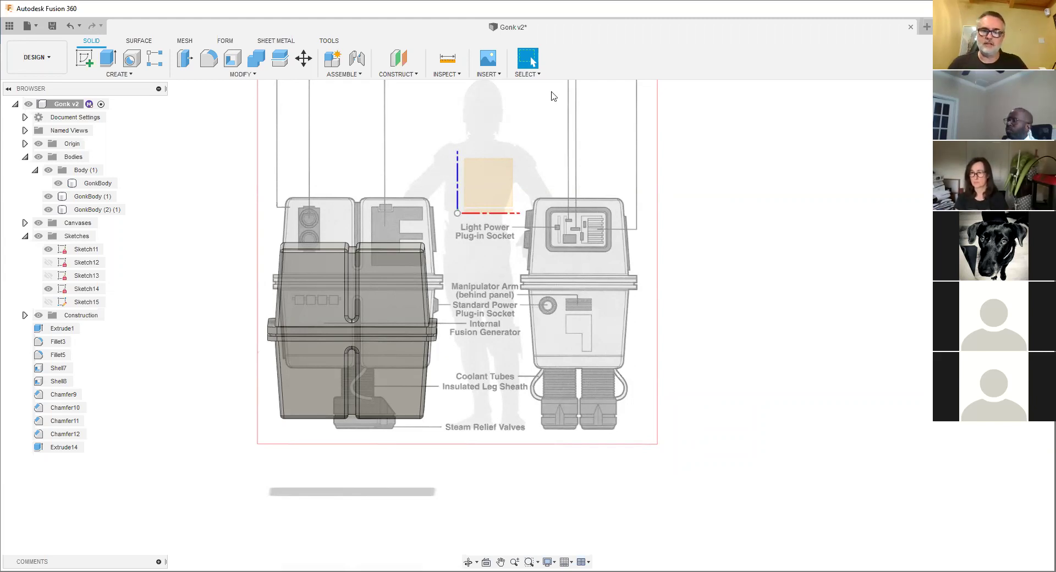
pyautogui.click(352, 291)
pyautogui.scroll(-2, 373, 305)
pyautogui.click(390, 323)
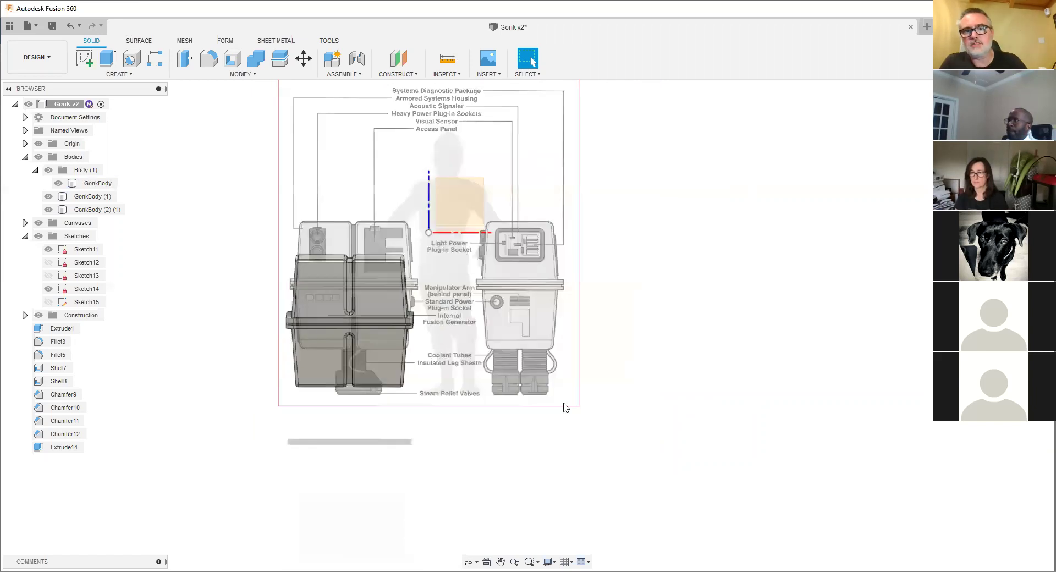
pyautogui.press('F6')
pyautogui.click(398, 376)
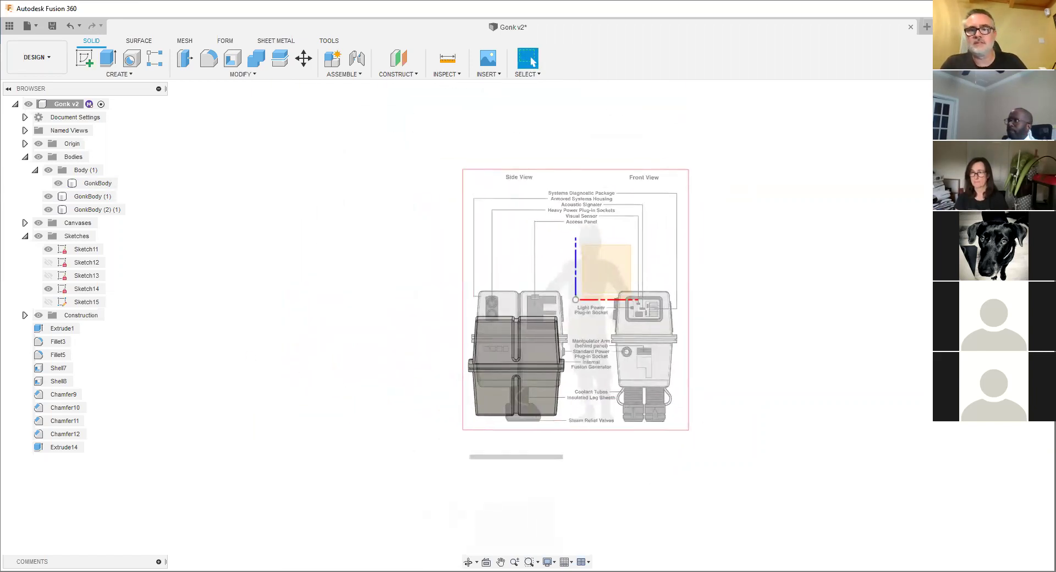
pyautogui.scroll(2, 358, 296)
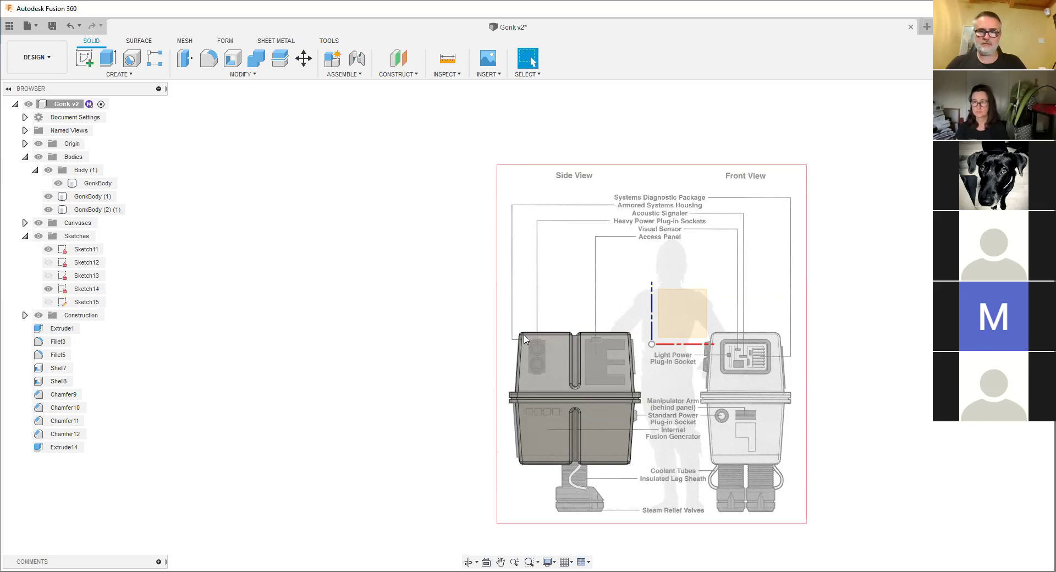
pyautogui.scroll(3, 523, 335)
pyautogui.moveTo(551, 375); pyautogui.dragTo(325, 299, button='middle')
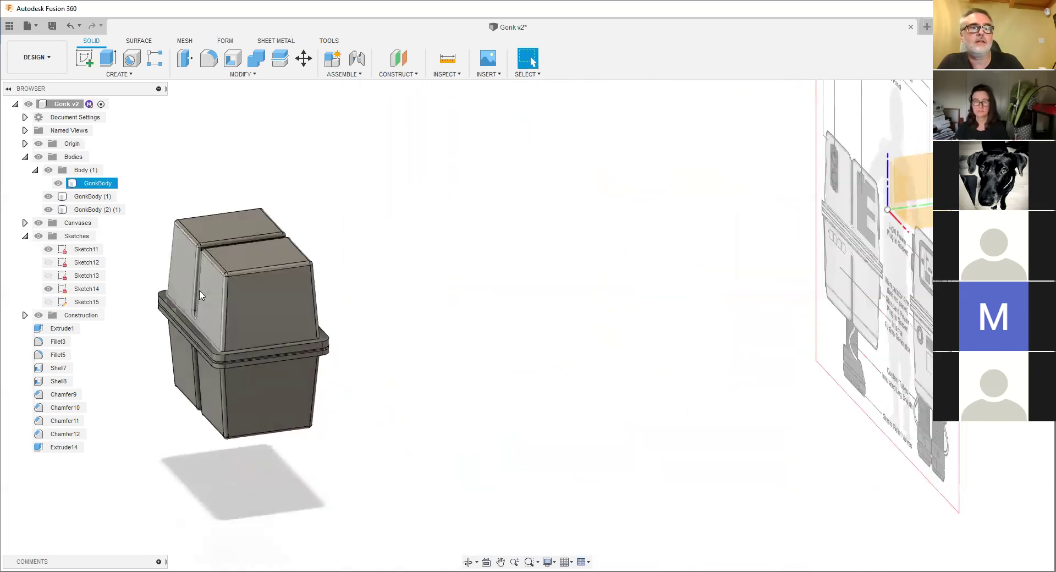
pyautogui.scroll(3, 308, 330)
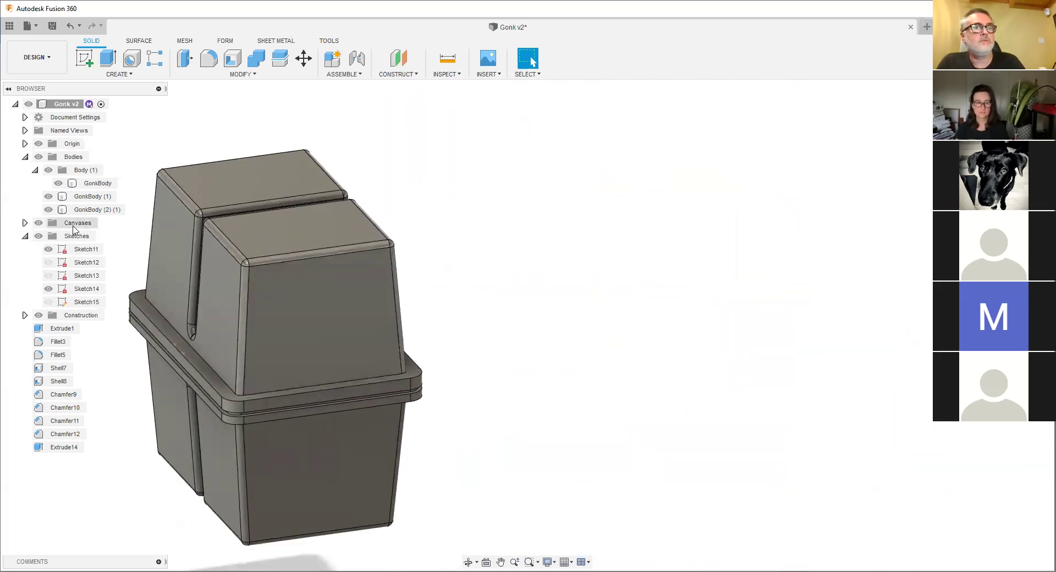
pyautogui.scroll(-5, 306, 362)
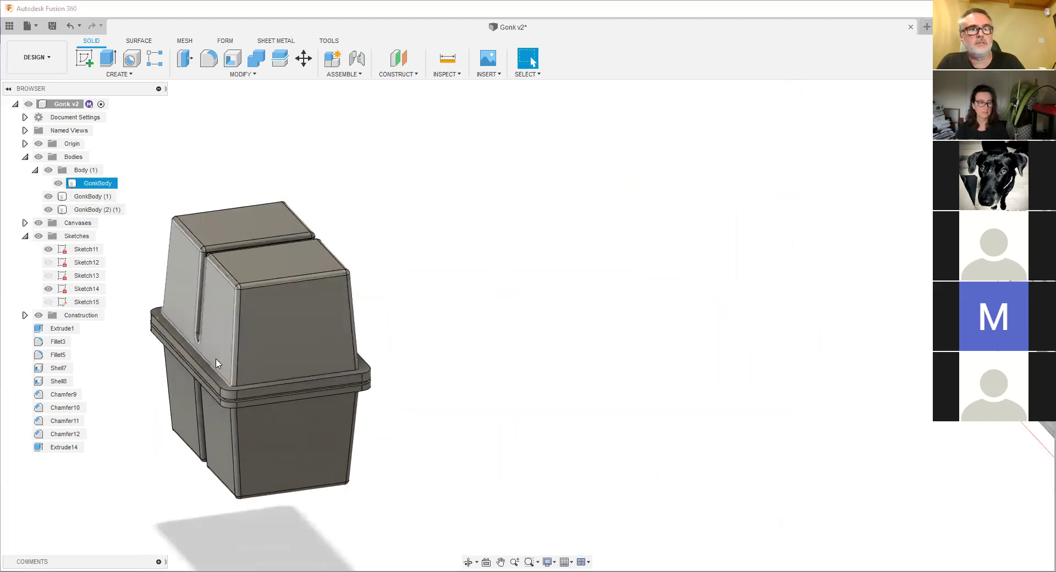
pyautogui.keyDown('shift'); pyautogui.moveTo(355, 363); pyautogui.dragTo(462, 336, button='middle'); pyautogui.keyUp('shift')
# - Examine the legs, feet, coolant tubes and body panels in the canvas's side and front views
pyautogui.scroll(4, 449, 326)
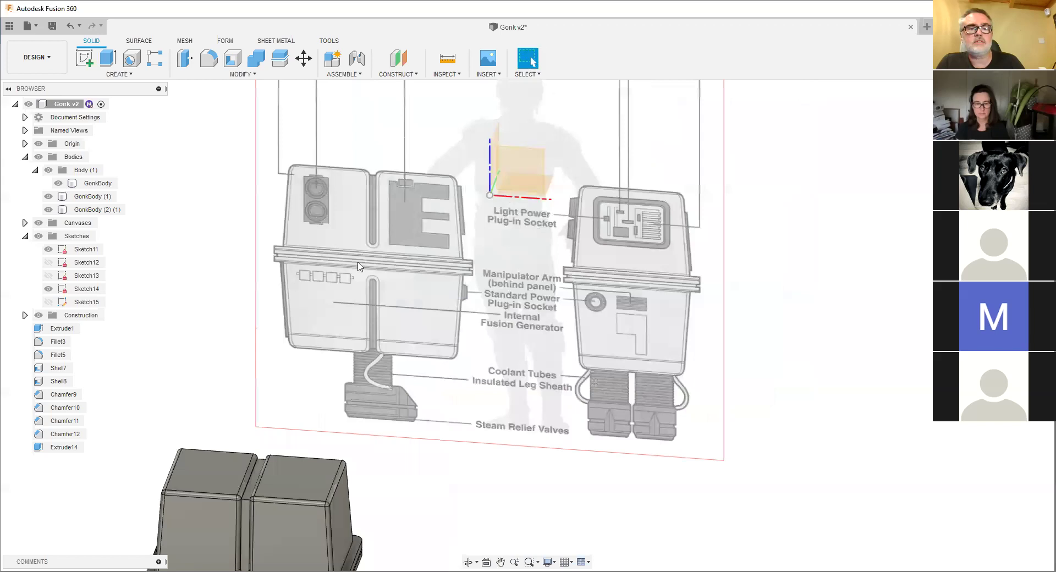
pyautogui.scroll(2, 346, 231)
pyautogui.scroll(-3, 354, 256)
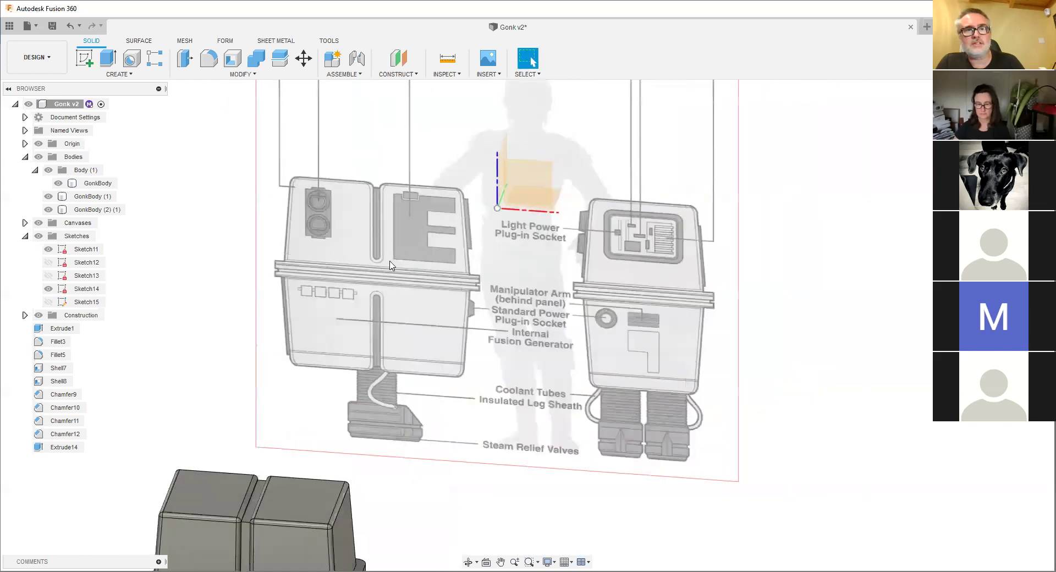
pyautogui.scroll(1, 591, 309)
pyautogui.moveTo(591, 309); pyautogui.dragTo(521, 253, button='middle')
pyautogui.scroll(2, 540, 351)
pyautogui.keyDown('shift'); pyautogui.moveTo(535, 374); pyautogui.dragTo(525, 345, button='middle'); pyautogui.keyUp('shift')
pyautogui.scroll(-2, 520, 346)
pyautogui.scroll(3, 532, 365)
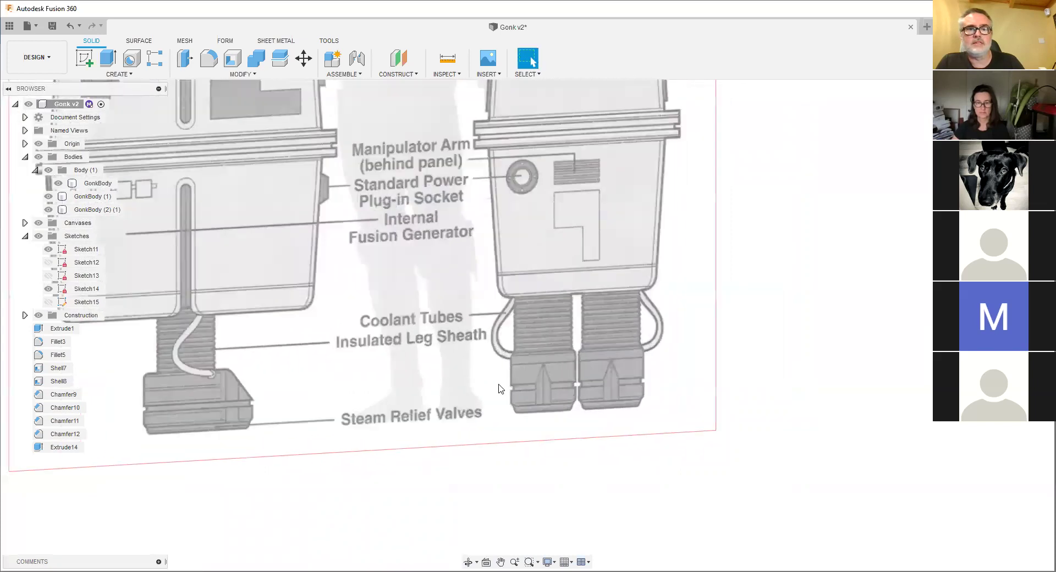
pyautogui.scroll(-1, 327, 353)
pyautogui.moveTo(326, 353); pyautogui.dragTo(348, 390, button='middle')
pyautogui.scroll(-5, 348, 394)
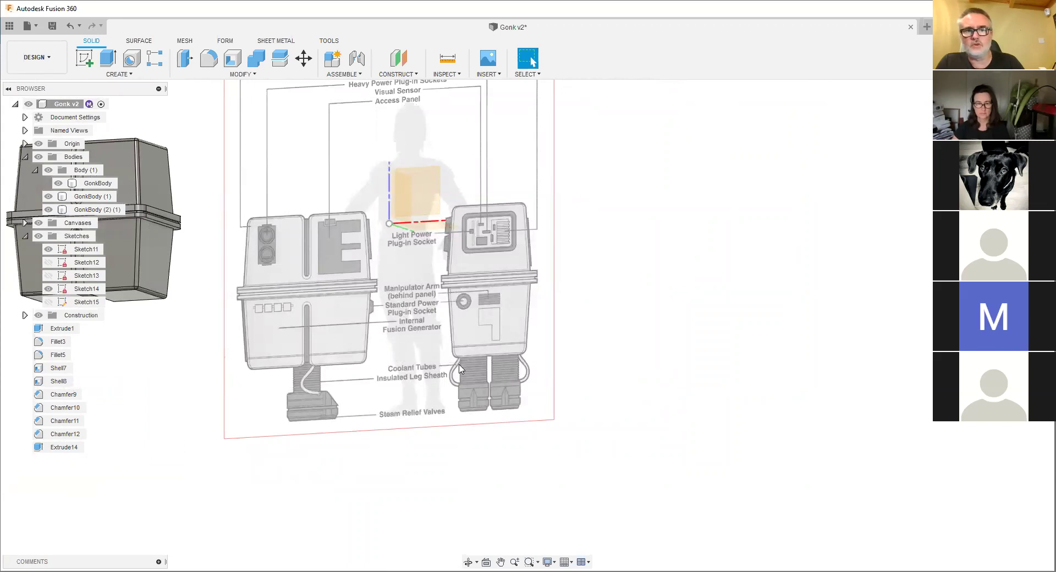
pyautogui.scroll(2, 500, 379)
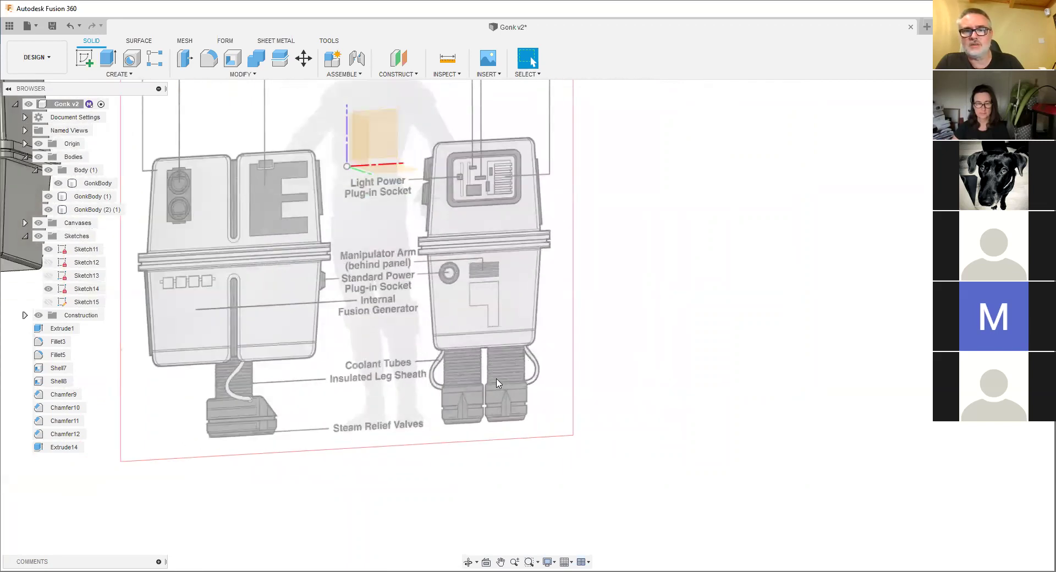
pyautogui.scroll(-2, 497, 383)
pyautogui.keyDown('shift'); pyautogui.moveTo(472, 372); pyautogui.dragTo(456, 406, button='middle'); pyautogui.keyUp('shift')
pyautogui.scroll(-1, 341, 417)
pyautogui.moveTo(84, 437); pyautogui.dragTo(289, 302, button='middle')
pyautogui.scroll(3, 210, 386)
pyautogui.scroll(2, 289, 301)
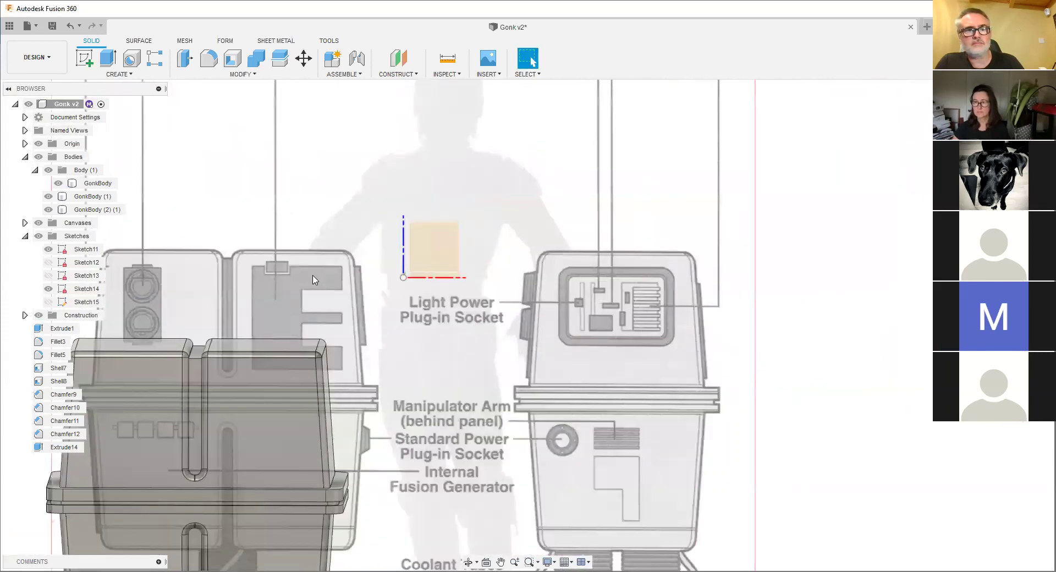
pyautogui.scroll(-2, 309, 293)
pyautogui.moveTo(306, 293); pyautogui.dragTo(435, 371, button='middle')
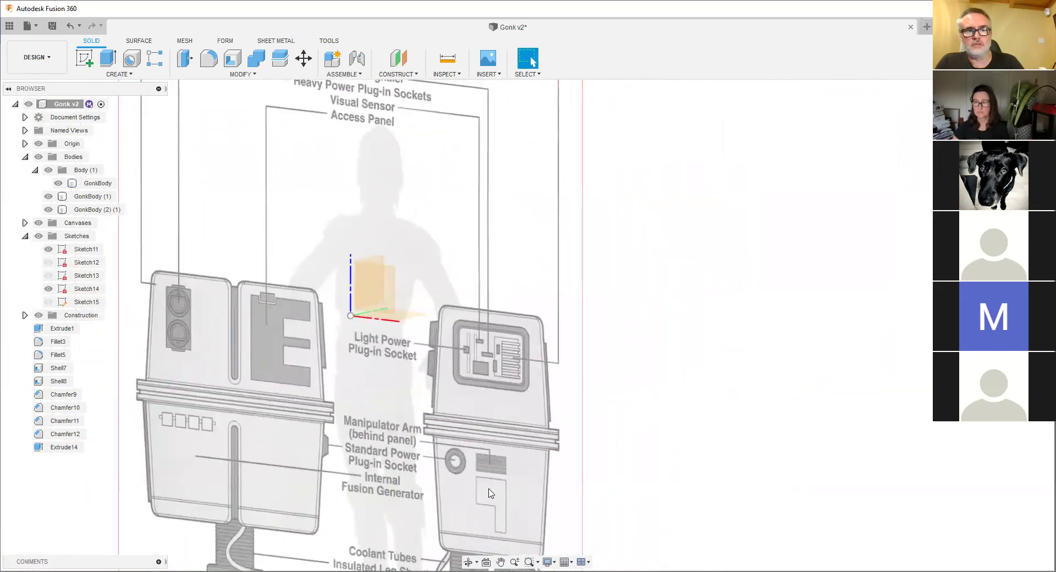
# - Start a sketch on the narrow end face of the upper GonkBody and draw two nested rectangles on it
pyautogui.keyDown('shift'); pyautogui.moveTo(502, 345); pyautogui.dragTo(231, 367, button='middle'); pyautogui.keyUp('shift')
pyautogui.moveTo(160, 363); pyautogui.dragTo(309, 380, button='middle')
pyautogui.scroll(4, 308, 380)
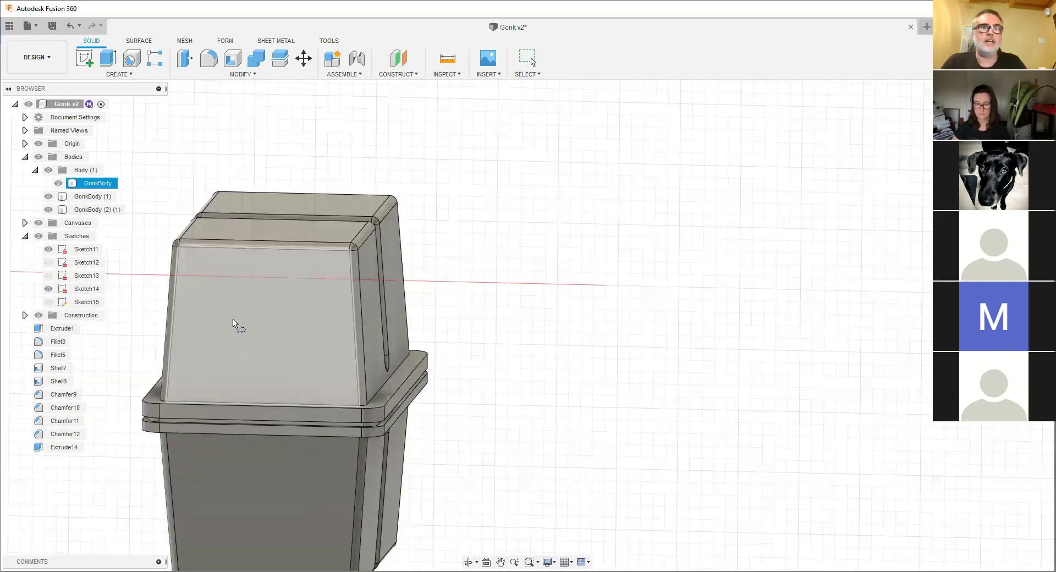
pyautogui.click(232, 325)
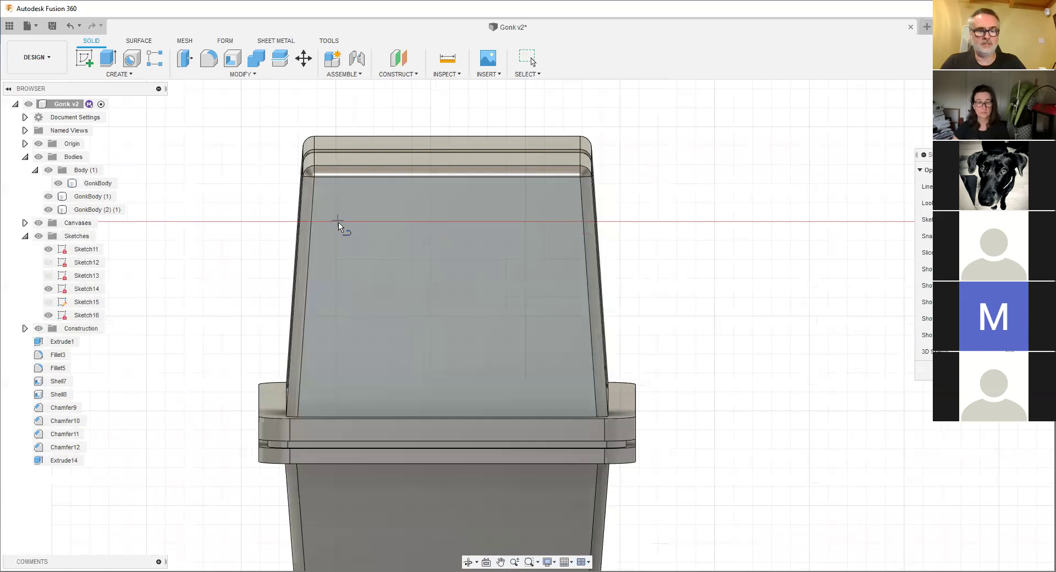
pyautogui.click(110, 61)
pyautogui.click(353, 206)
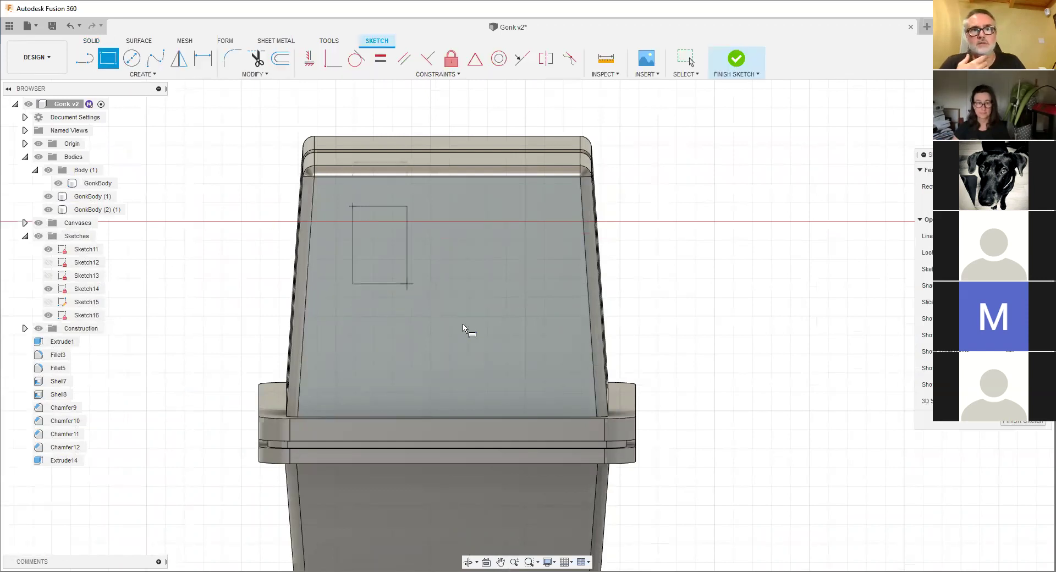
pyautogui.click(532, 362)
pyautogui.click(366, 216)
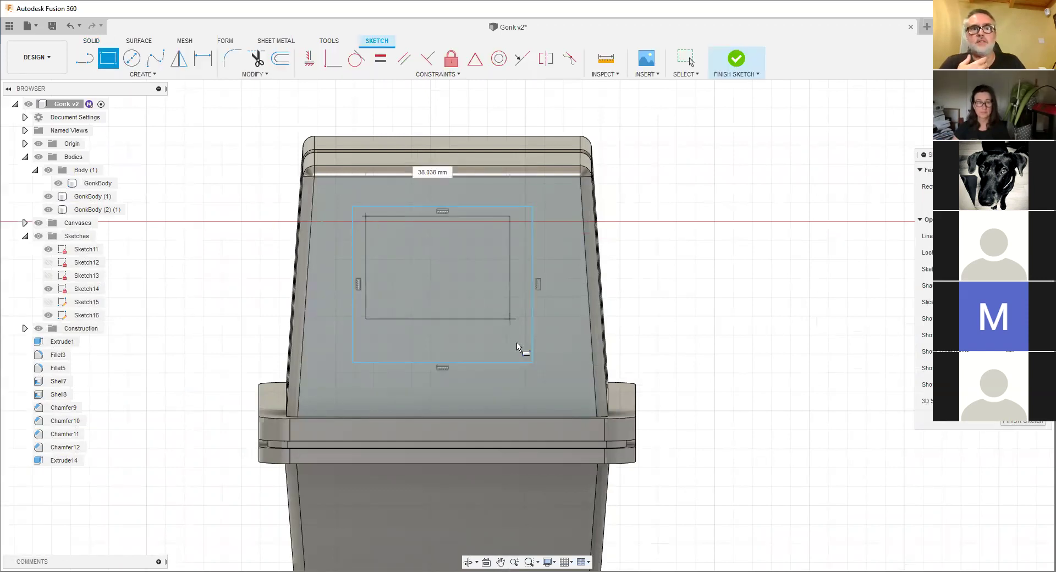
pyautogui.click(517, 343)
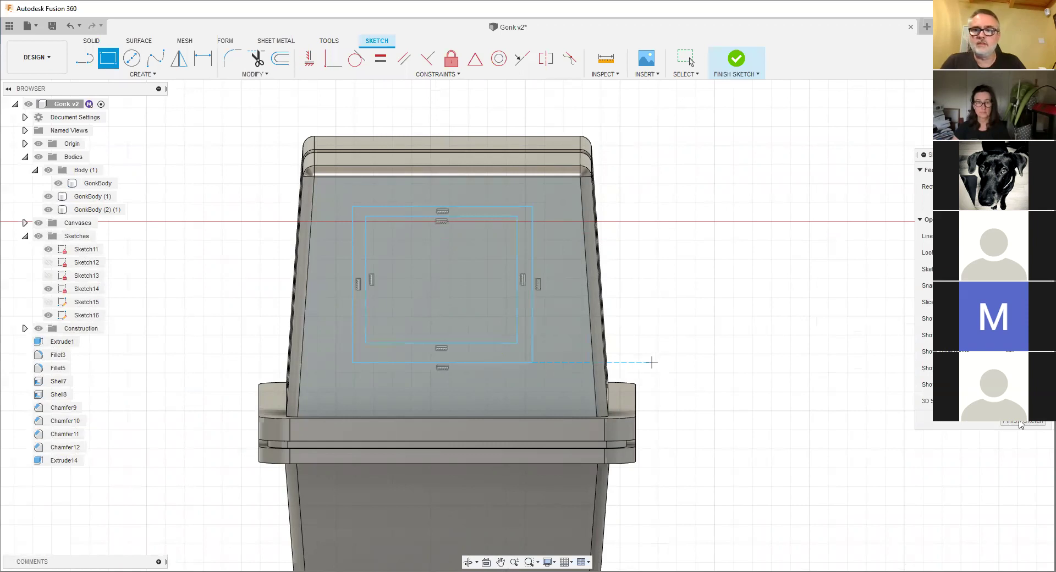
# - Try to extrude the band between the two rectangles by 2.293 mm as a Join, and delete both rectangles
pyautogui.rightClick(449, 353)
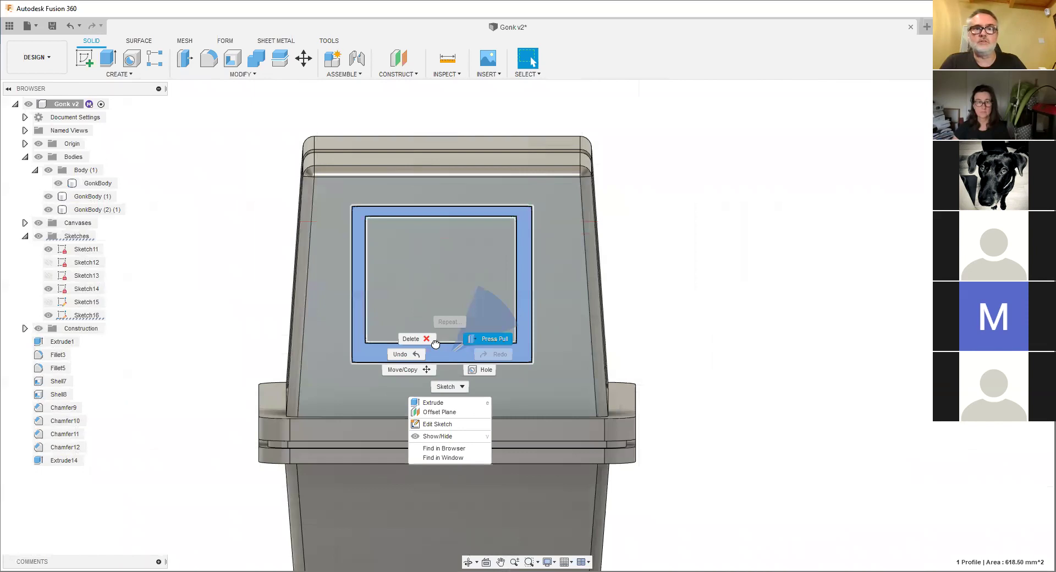
pyautogui.press('e')
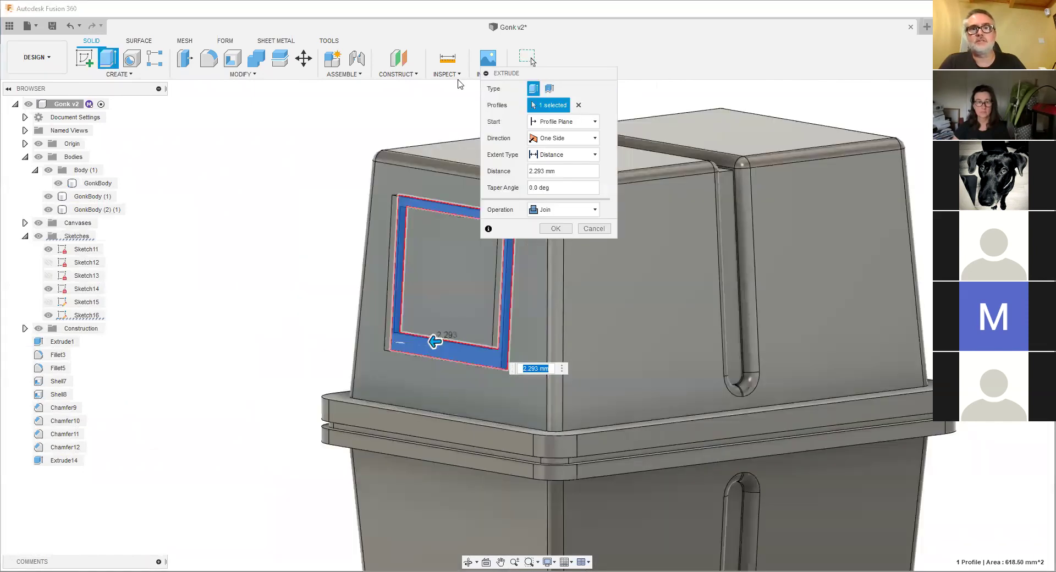
pyautogui.press('Return')
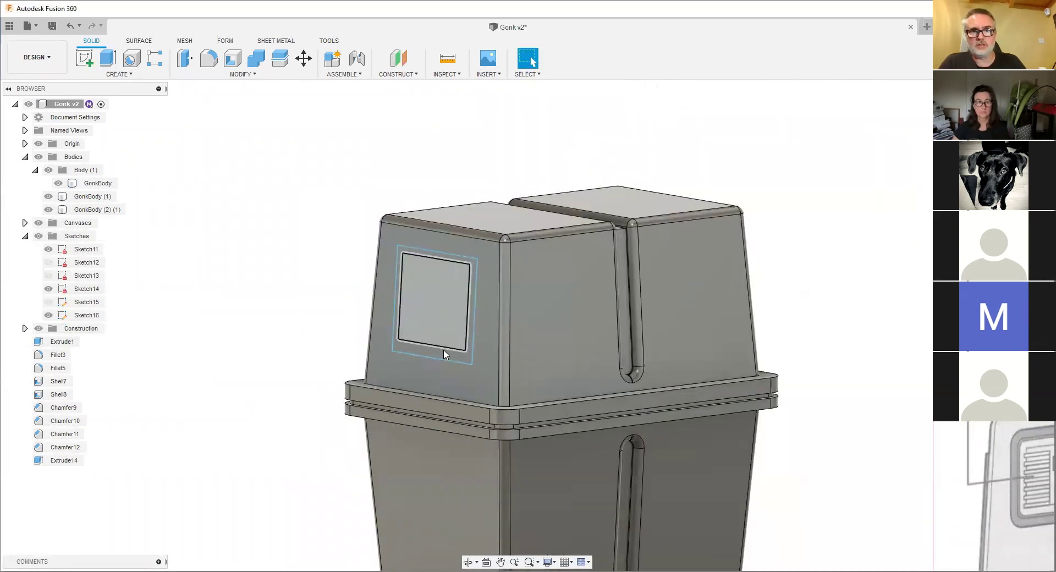
pyautogui.click(448, 348)
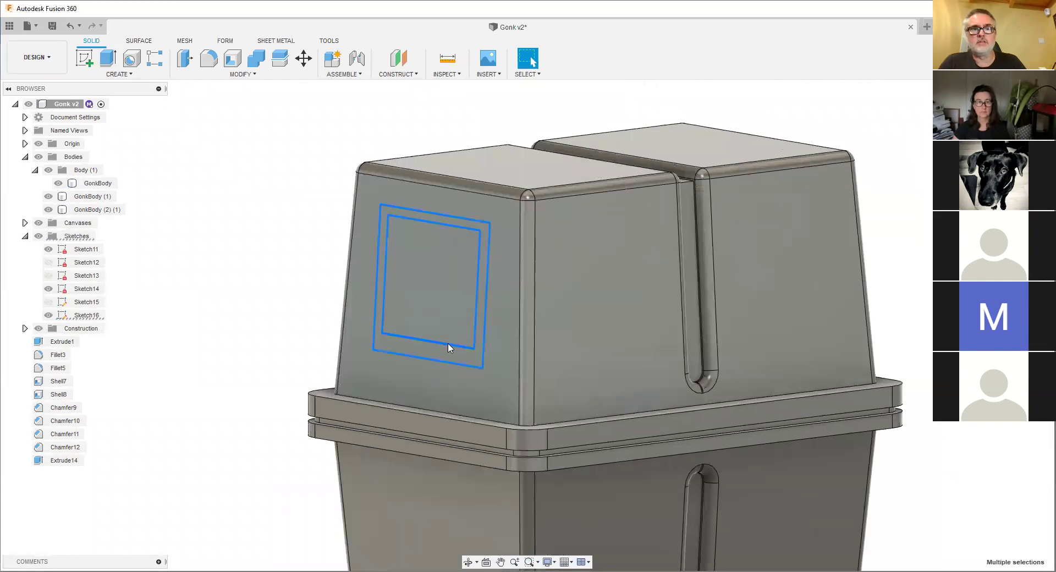
# - Examine the canvas's leg and foot details from behind beside the assembled model, and select the lower body GonkBody (1)
pyautogui.scroll(-3, 462, 355)
pyautogui.scroll(-3, 439, 356)
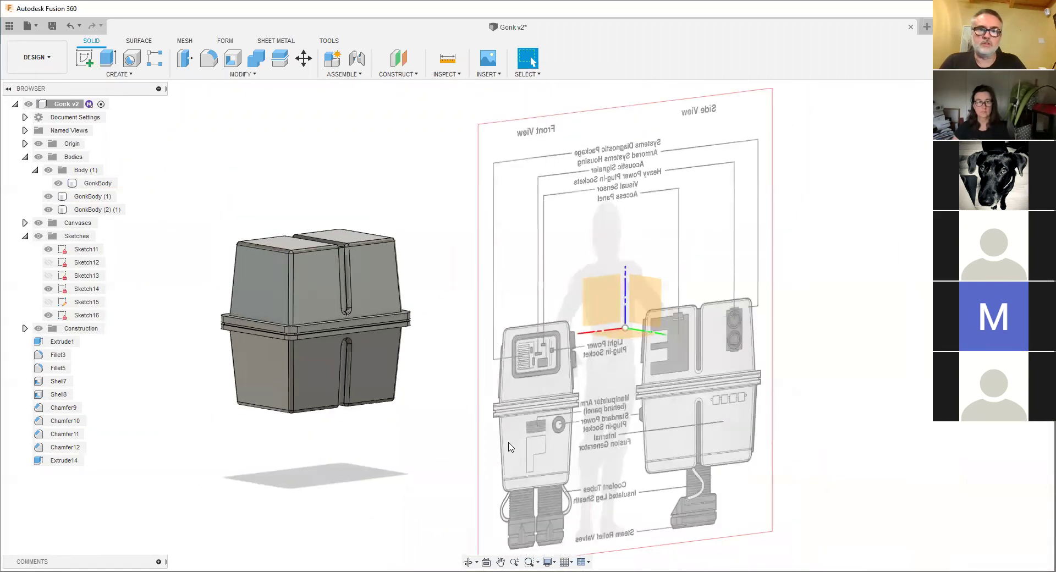
pyautogui.scroll(5, 443, 379)
pyautogui.scroll(3, 441, 379)
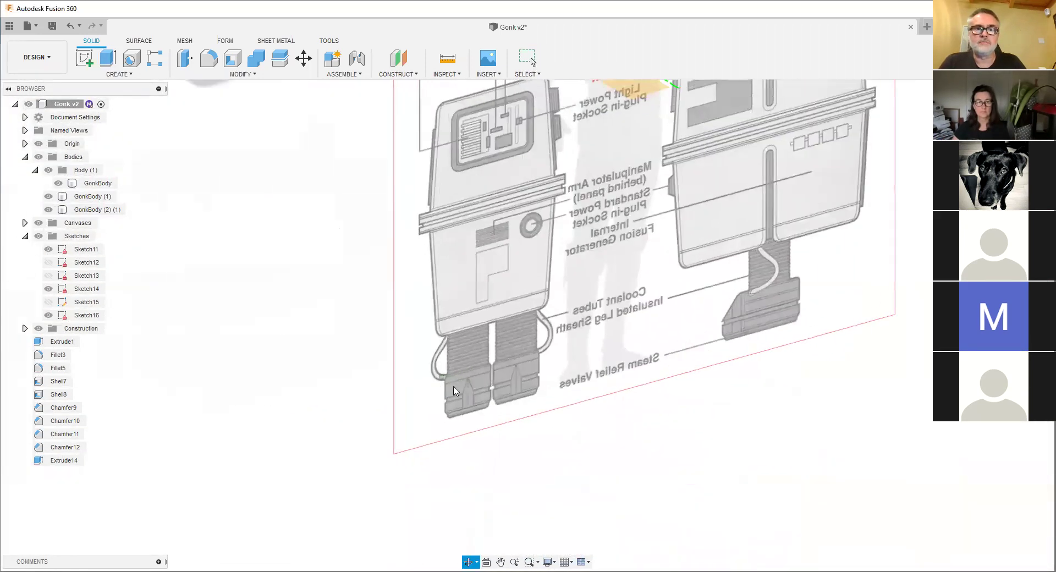
pyautogui.moveTo(534, 333); pyautogui.dragTo(426, 340, button='middle')
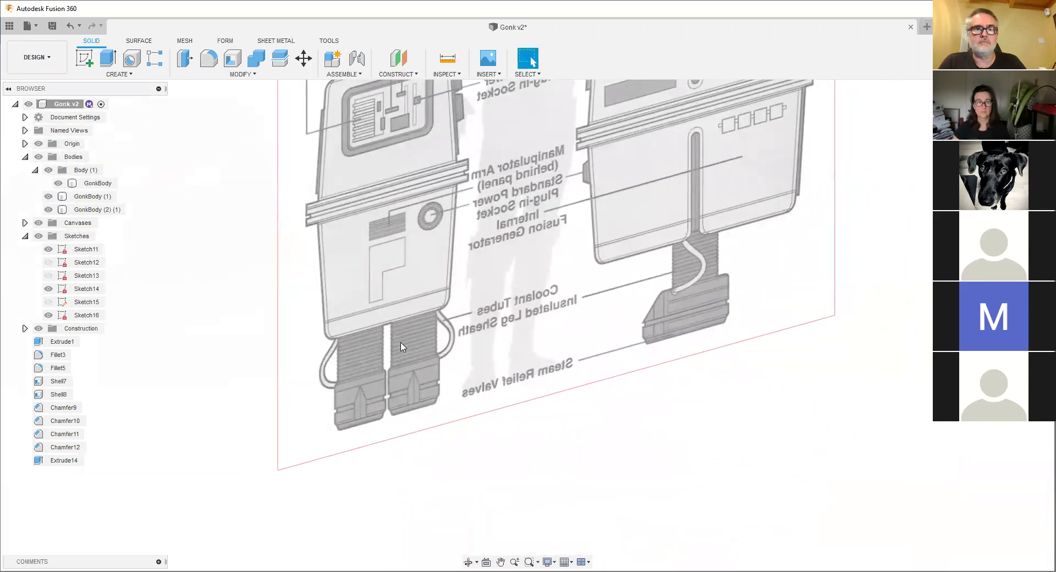
pyautogui.scroll(1, 377, 367)
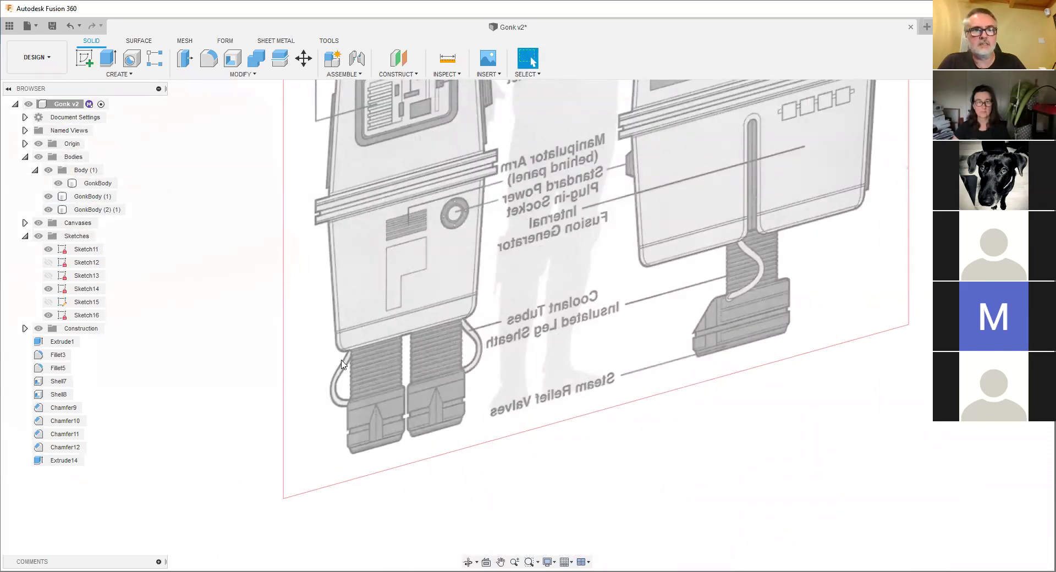
pyautogui.scroll(-3, 375, 378)
pyautogui.keyDown('shift'); pyautogui.moveTo(430, 363); pyautogui.dragTo(326, 368, button='middle'); pyautogui.keyUp('shift')
pyautogui.keyDown('shift'); pyautogui.moveTo(276, 309); pyautogui.dragTo(393, 326, button='middle'); pyautogui.keyUp('shift')
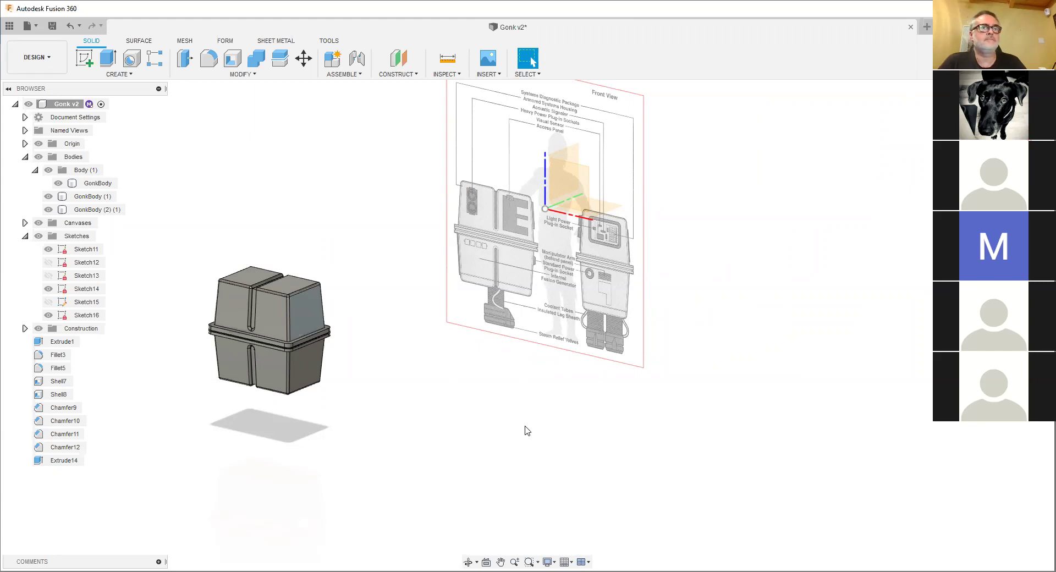
pyautogui.click(248, 345)
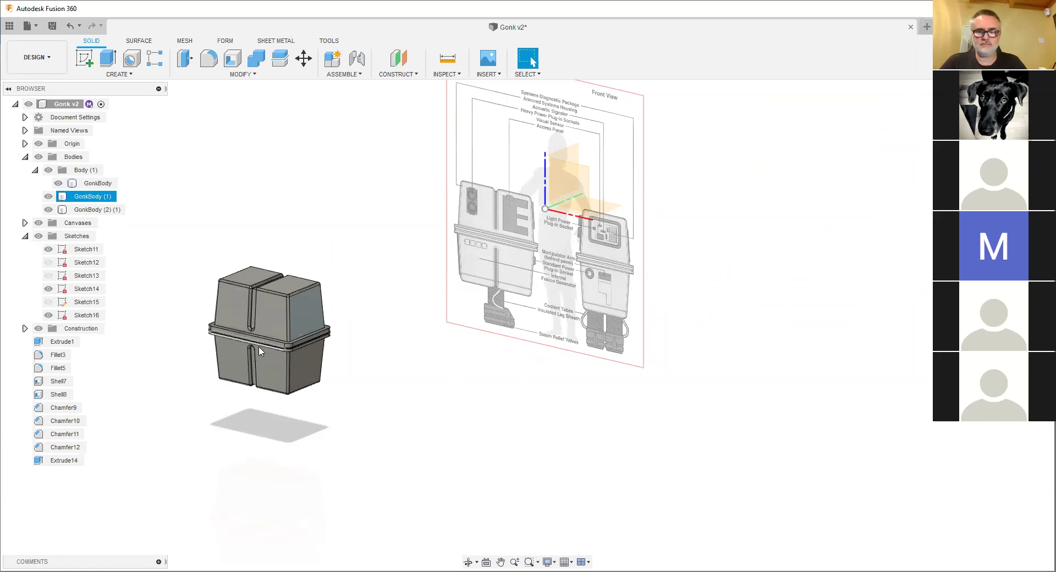
# - Delete all sketches from Sketch11 to Sketch16, leaving the solid bodies in place
pyautogui.scroll(3, 212, 314)
pyautogui.moveTo(290, 307); pyautogui.dragTo(370, 294, button='middle')
pyautogui.scroll(4, 417, 310)
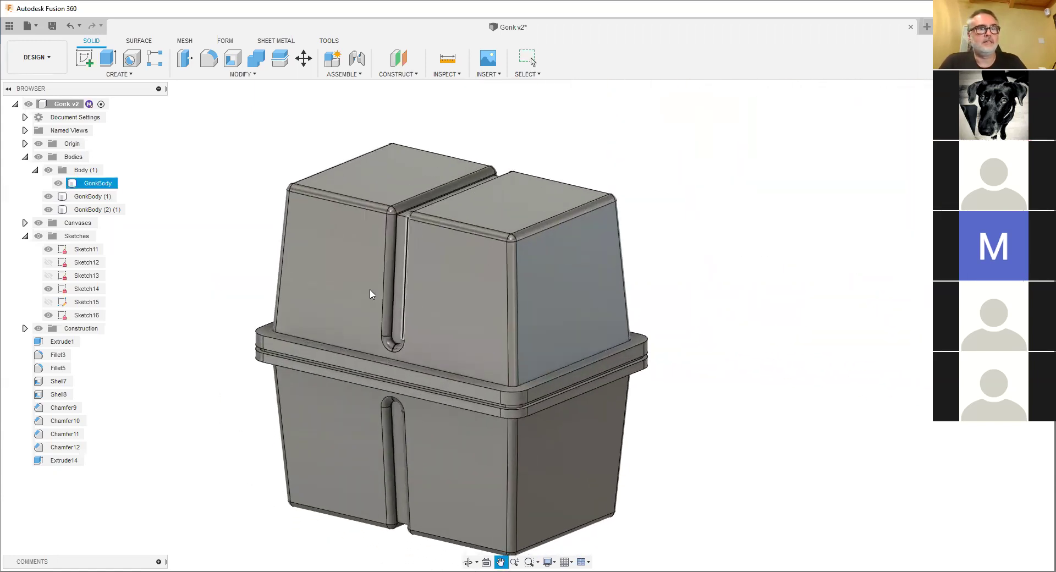
pyautogui.press('Escape')
pyautogui.keyDown('shift'); pyautogui.click(93, 320); pyautogui.keyUp('shift')
pyautogui.press('Delete')
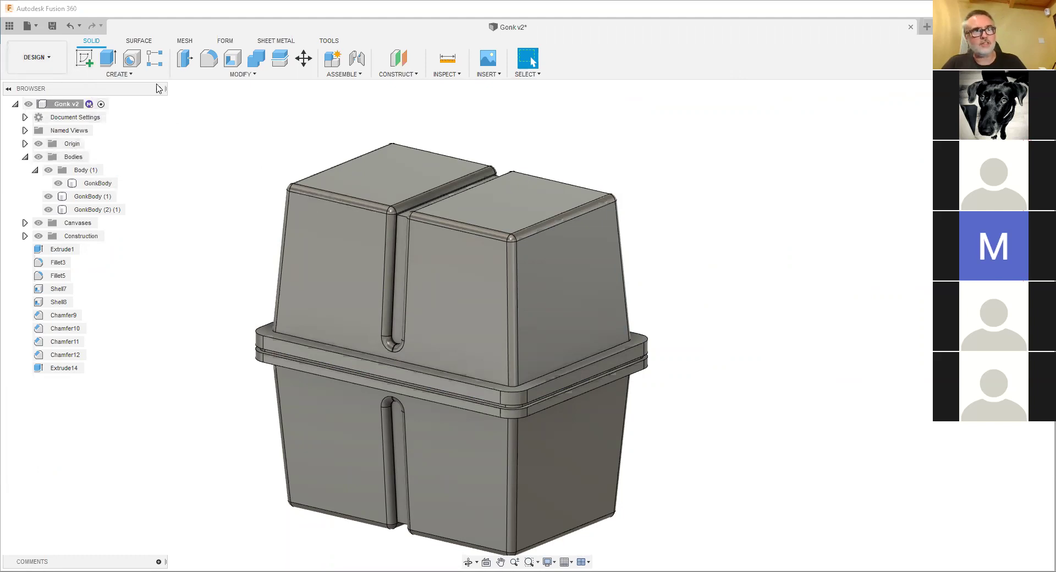
# - Save the Gonk design as a new version with the description "User Saved"
pyautogui.click(33, 28)
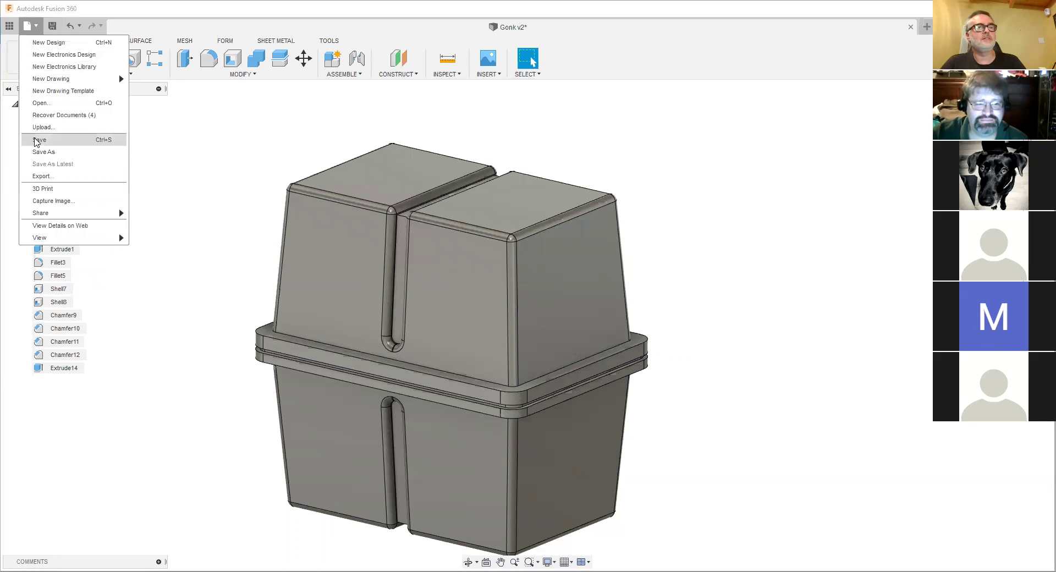
pyautogui.click(39, 145)
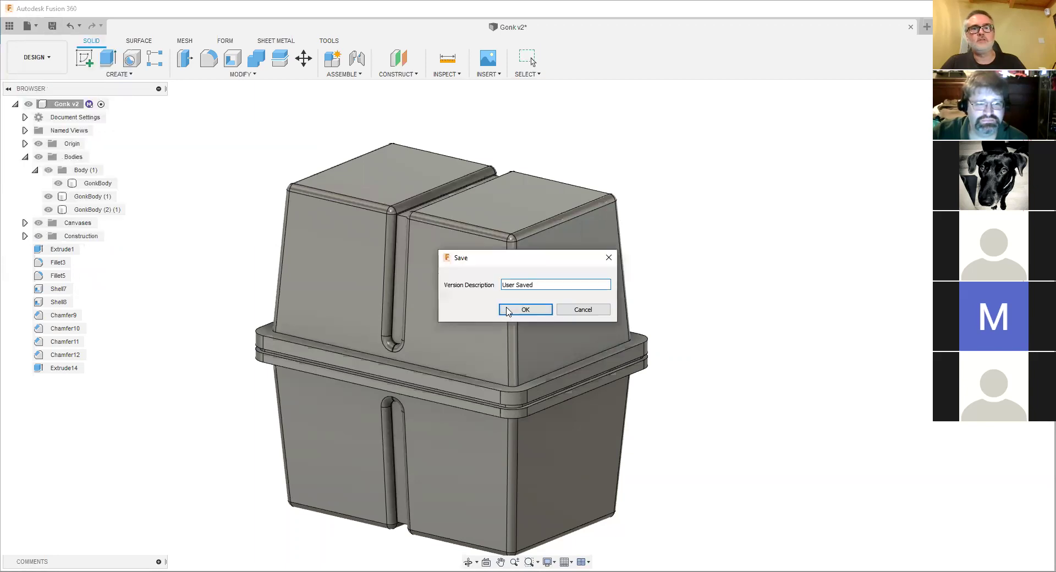
pyautogui.click(522, 310)
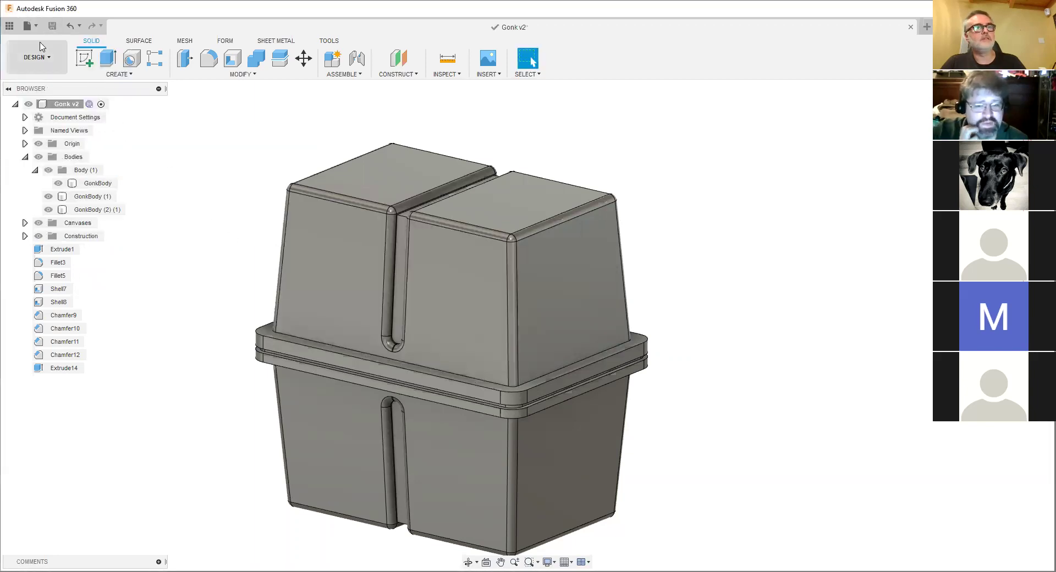
pyautogui.click(27, 26)
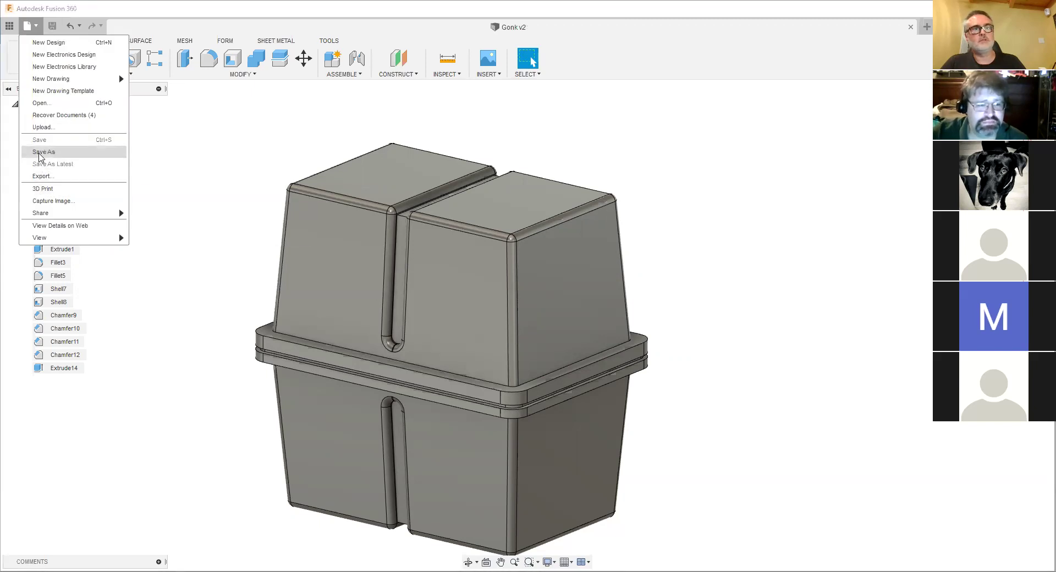
pyautogui.click(255, 213)
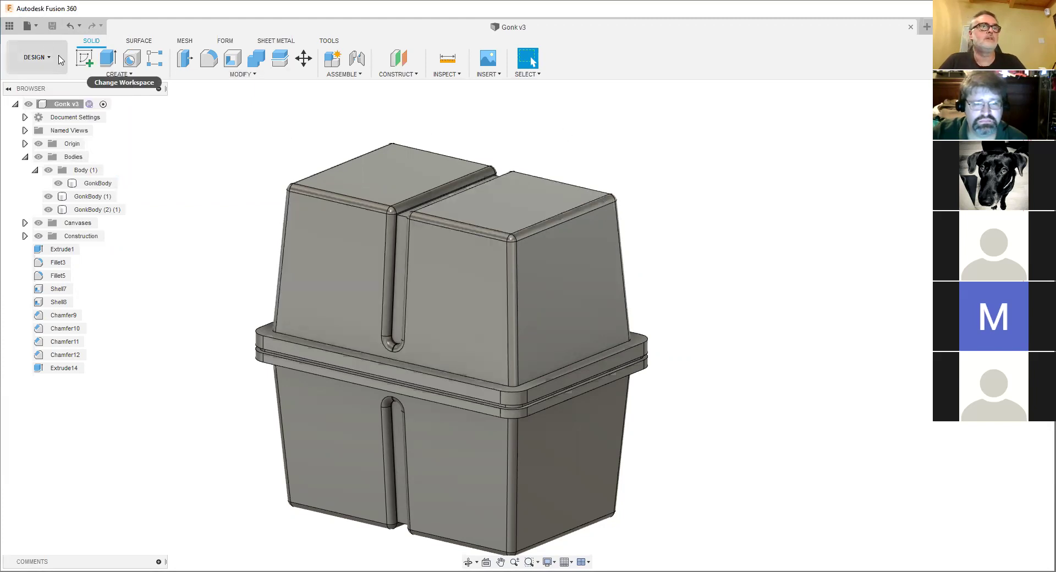
# - Check the export options for saving the design as a Fusion 360 archive file (*.f3d)
pyautogui.click(27, 26)
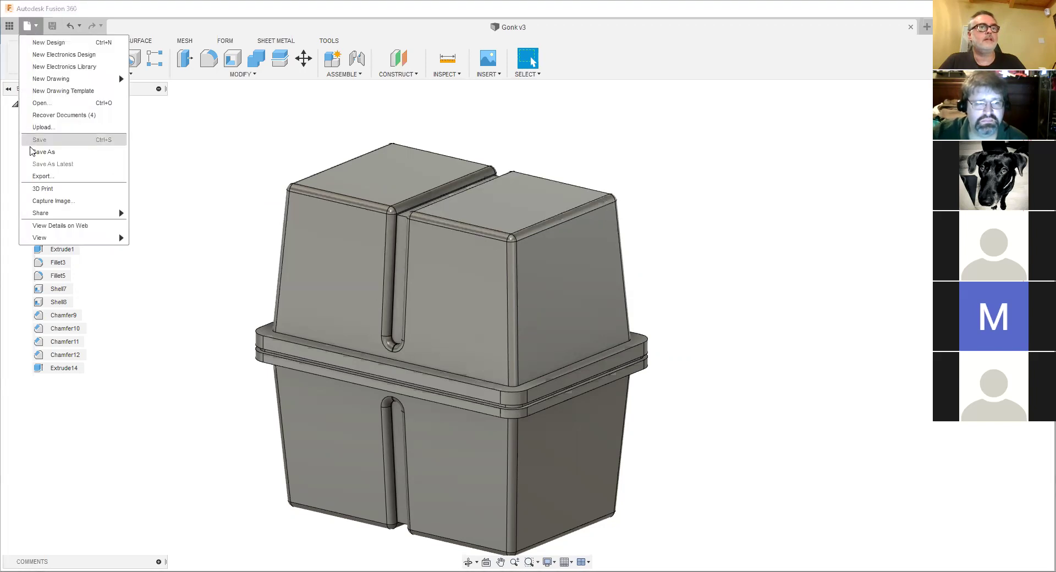
pyautogui.click(41, 176)
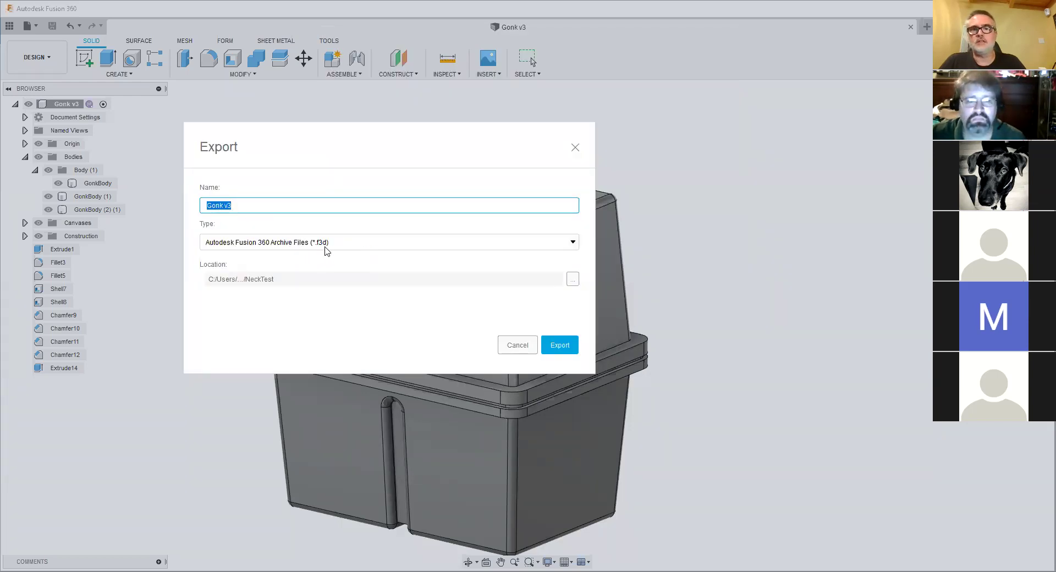
pyautogui.click(502, 347)
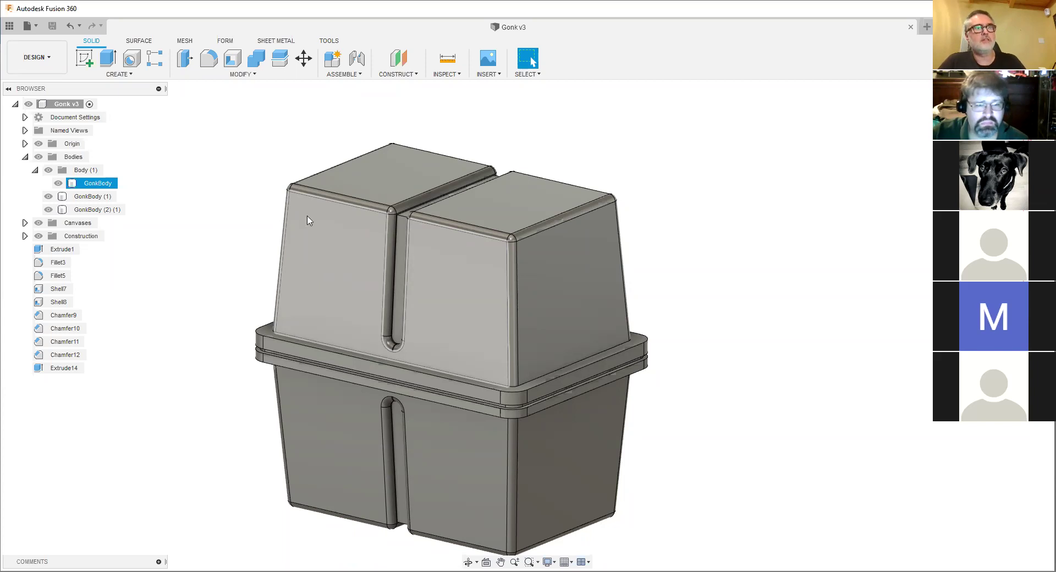
# - Compare the assembled body with the reference canvas in the front view, and list the contents of the Canvases folder
pyautogui.scroll(-1, 330, 209)
pyautogui.scroll(-1, 270, 218)
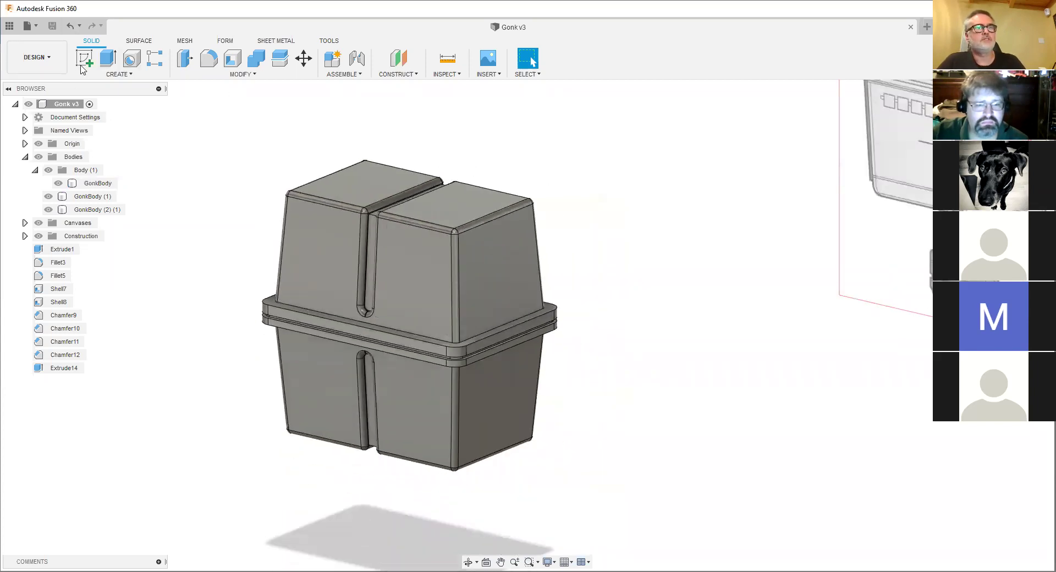
pyautogui.scroll(-1, 566, 202)
pyautogui.moveTo(565, 204); pyautogui.dragTo(453, 258, button='middle')
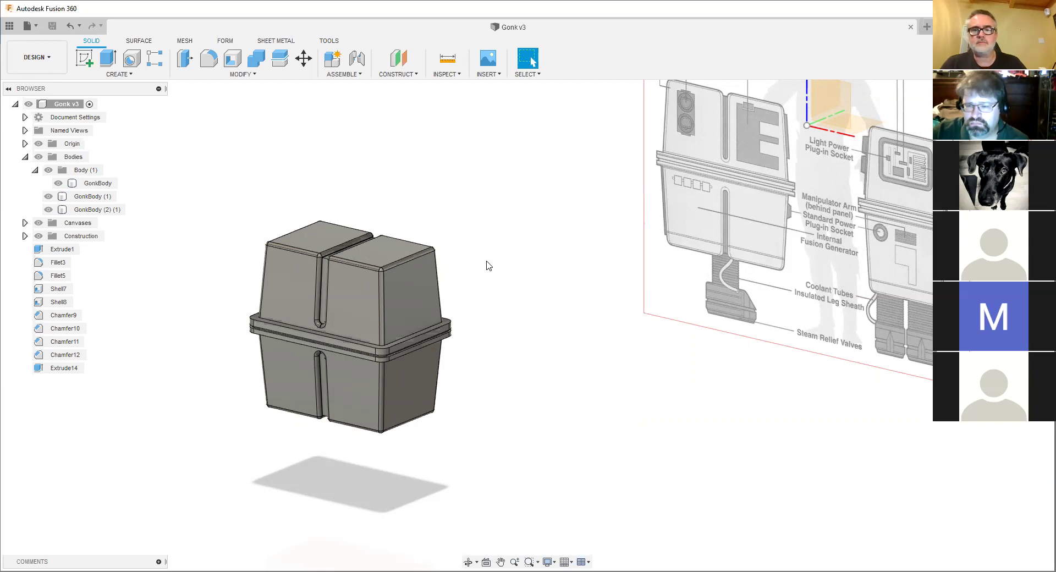
pyautogui.keyDown('shift'); pyautogui.moveTo(262, 269); pyautogui.dragTo(316, 257, button='middle'); pyautogui.keyUp('shift')
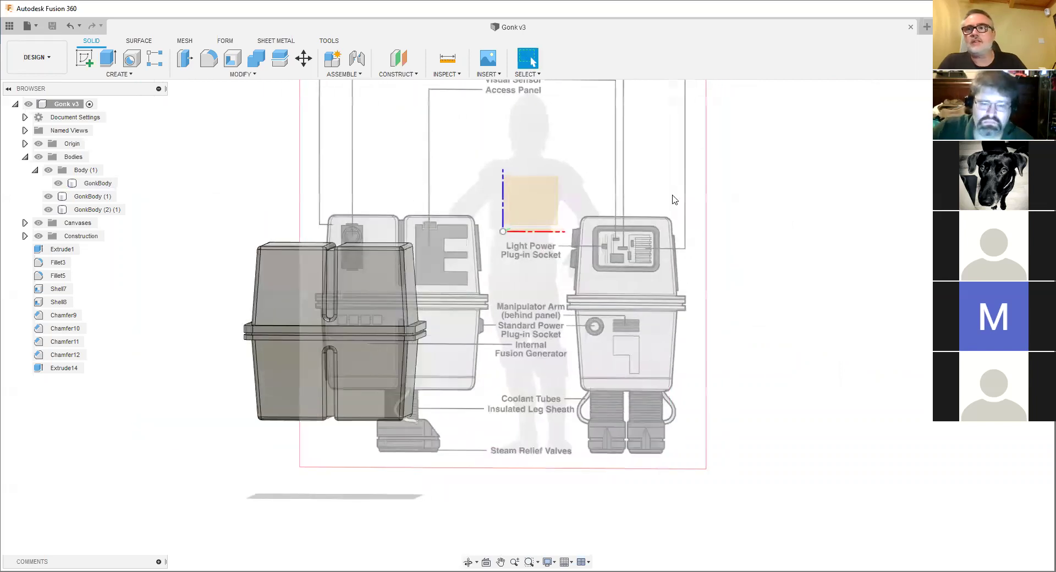
pyautogui.click(1014, 110)
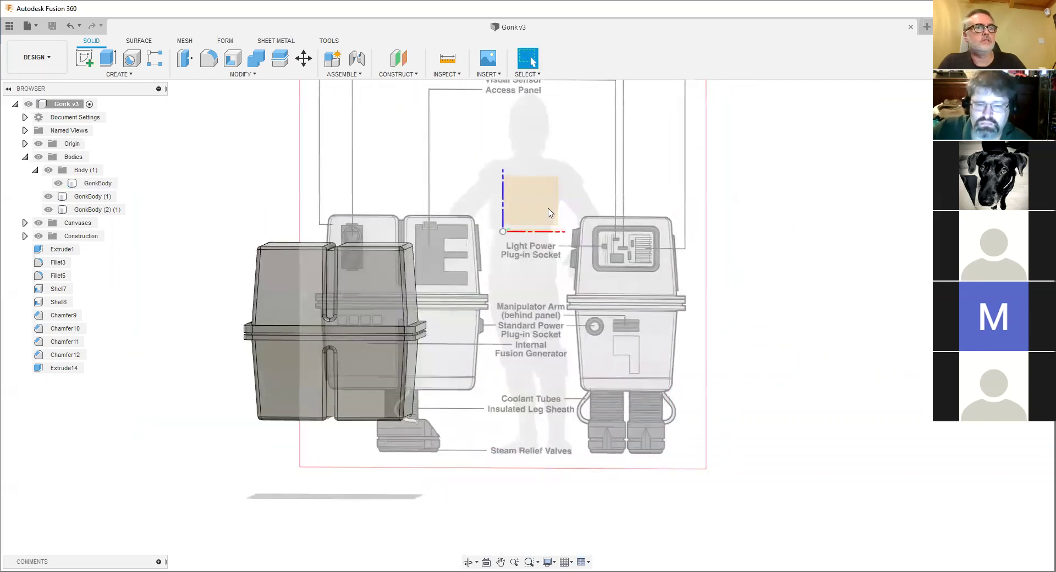
pyautogui.click(25, 223)
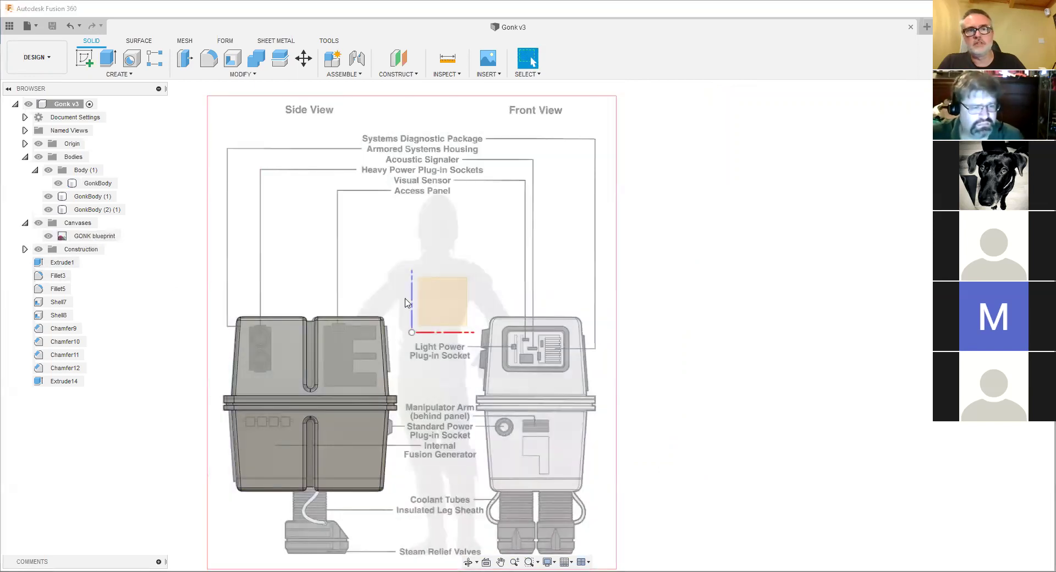
pyautogui.moveTo(439, 315); pyautogui.dragTo(437, 217, button='middle')
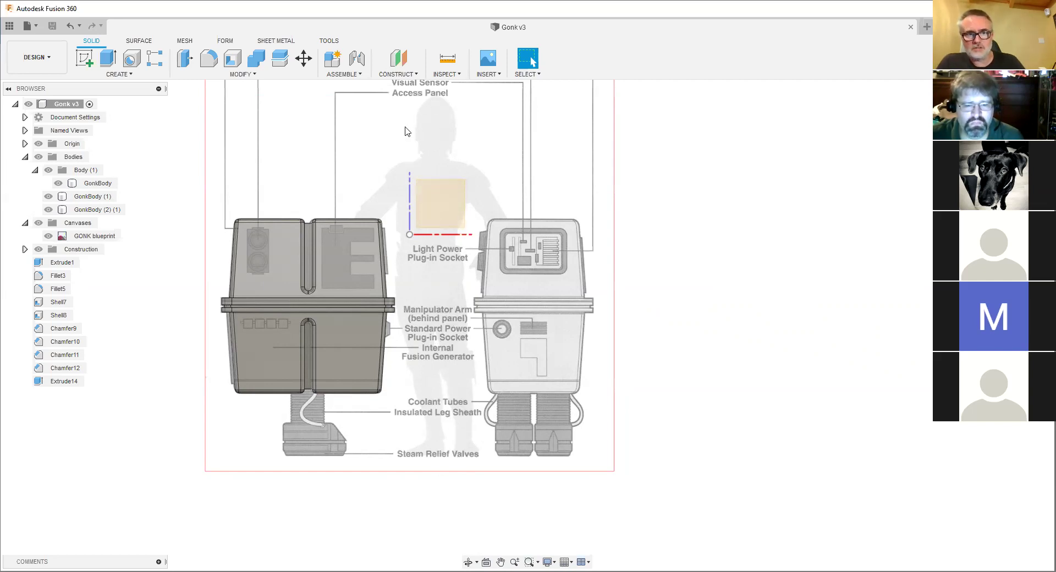
# - Start a front-facing sketch and gauge the overall height with a temporary vertical line from the body's top to the foot's sole on the canvas
pyautogui.scroll(1, 315, 242)
pyautogui.press('l')
pyautogui.moveTo(317, 236); pyautogui.dragTo(356, 236, button='middle')
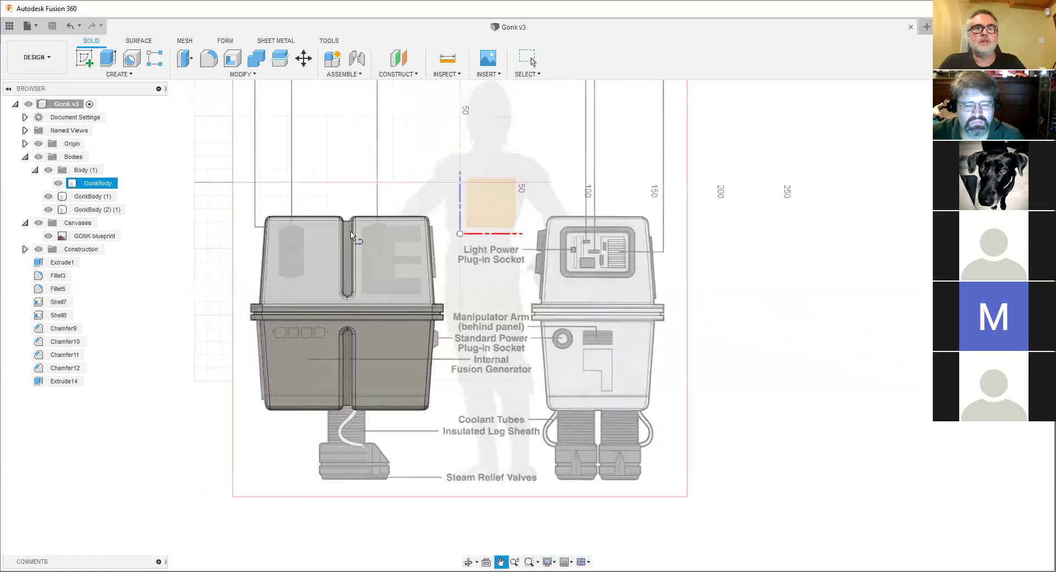
pyautogui.click(418, 300)
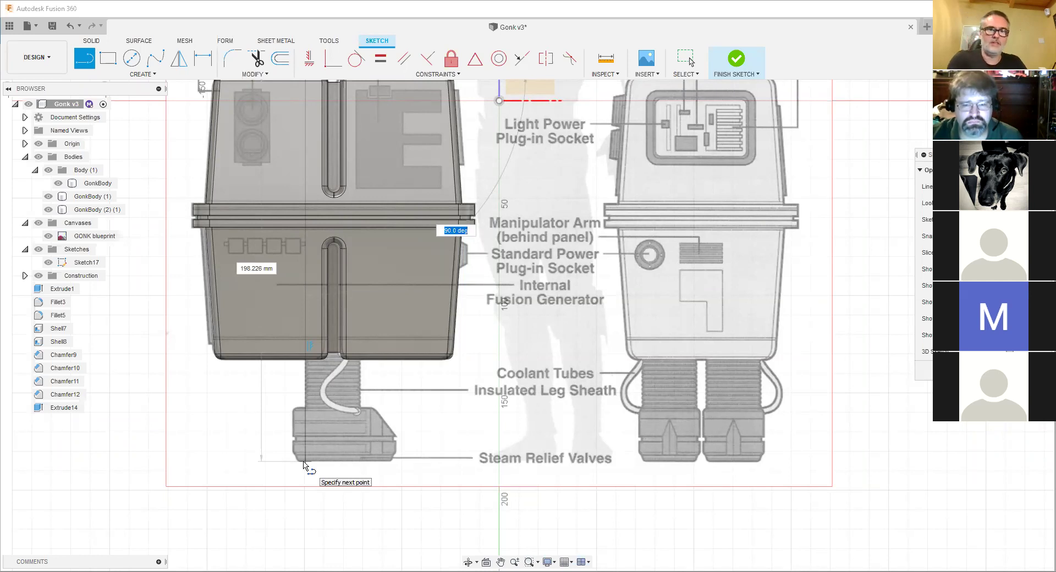
pyautogui.press('Escape')
pyautogui.scroll(-3, 416, 441)
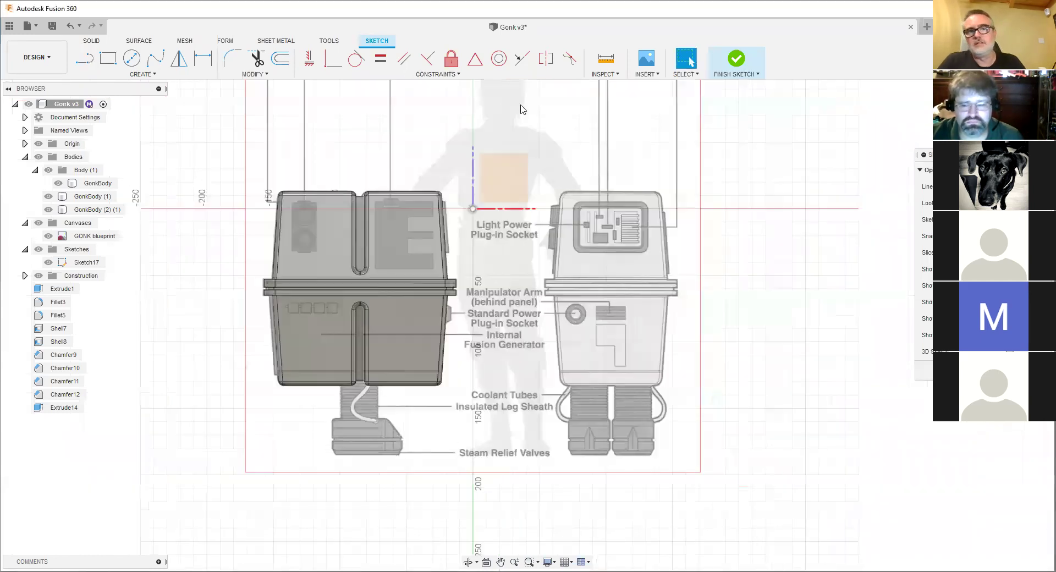
pyautogui.scroll(-3, 493, 158)
pyautogui.moveTo(478, 110); pyautogui.dragTo(476, 151, button='middle')
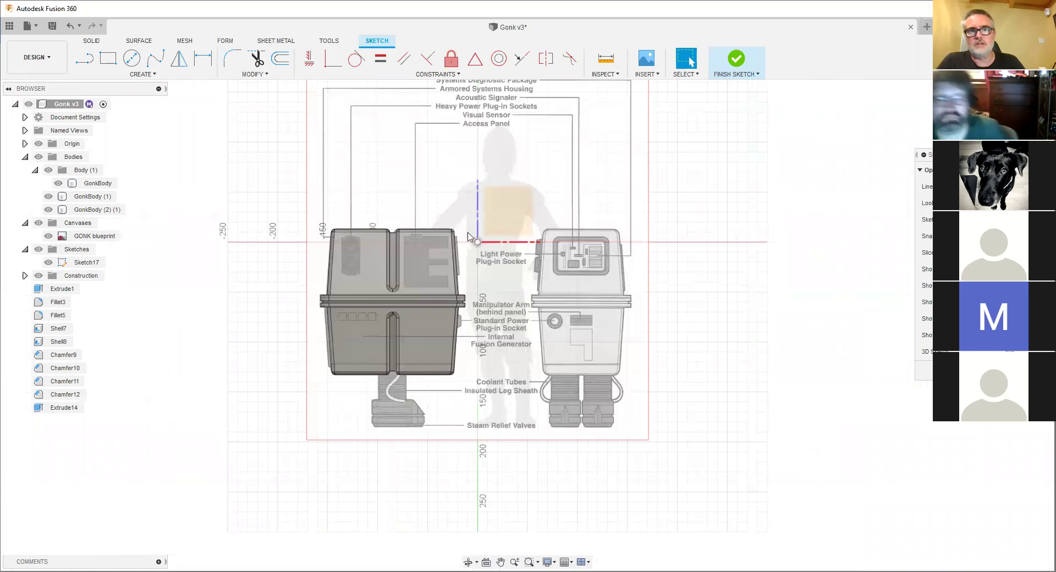
pyautogui.scroll(1, 479, 160)
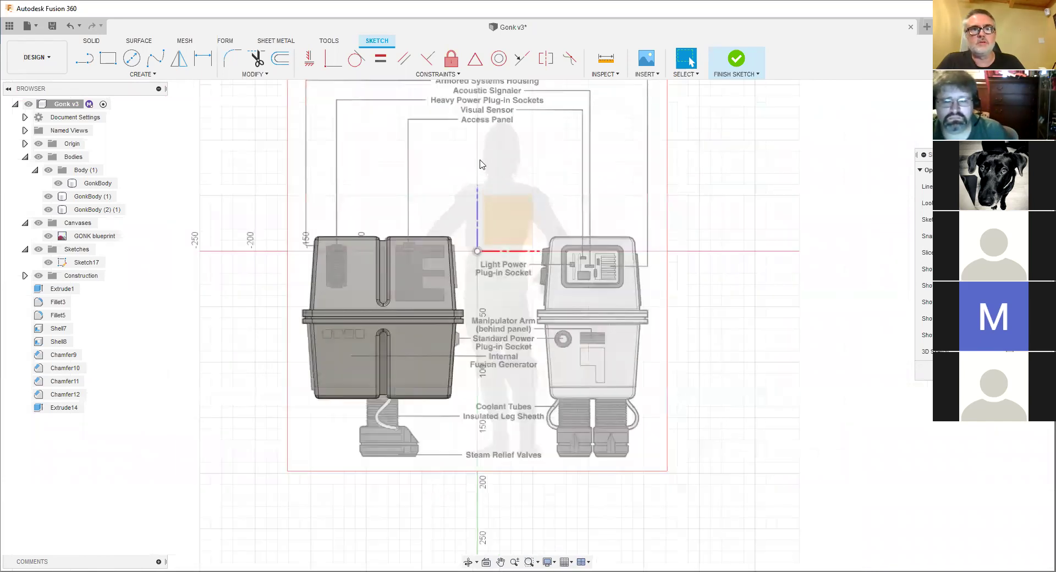
pyautogui.moveTo(283, 245); pyautogui.dragTo(289, 246, button='middle')
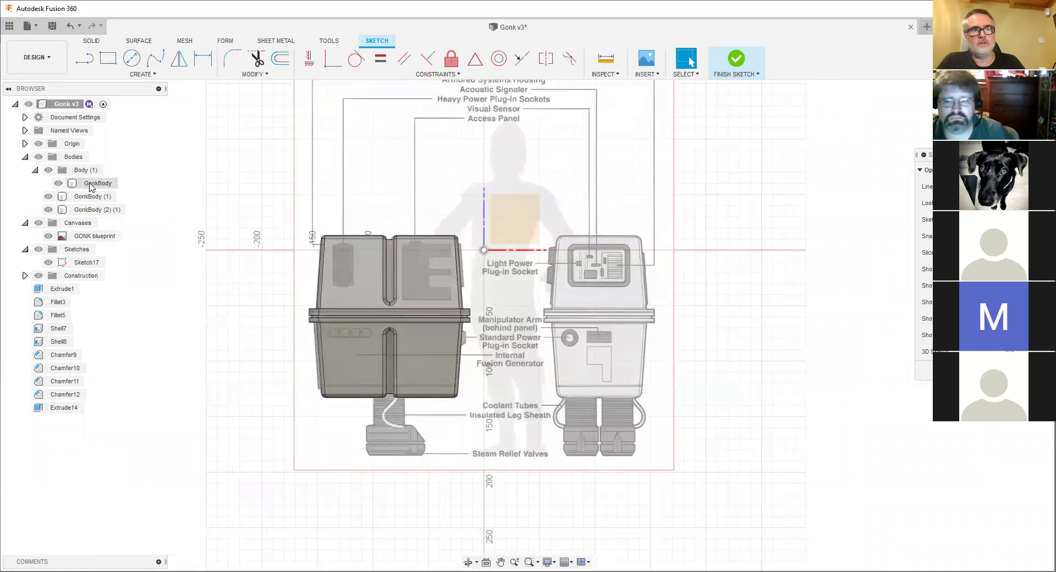
# - Select the upper GonkBody, finish the sketch and look up the solid Scale command
pyautogui.click(99, 183)
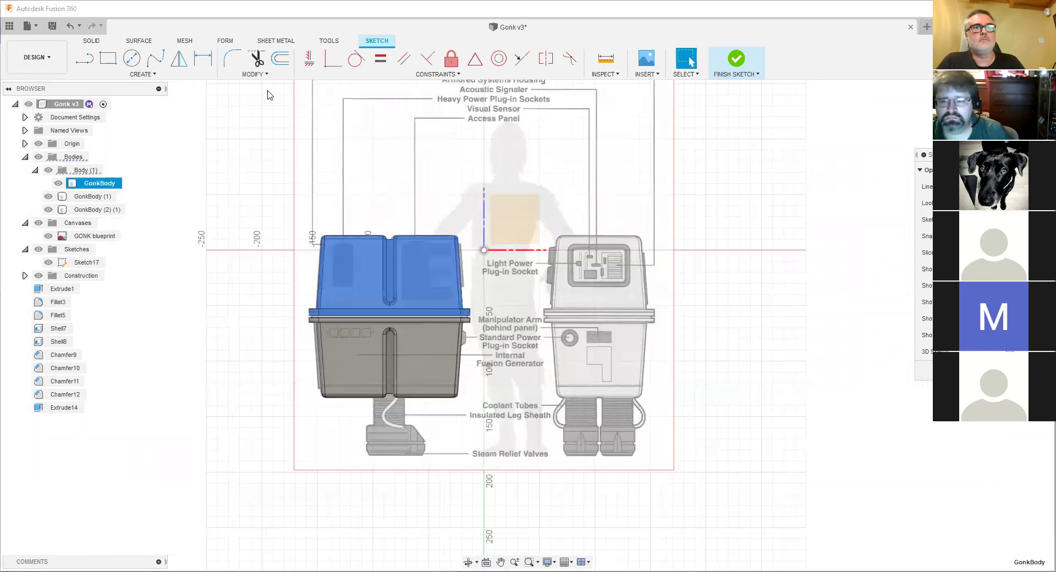
pyautogui.click(252, 74)
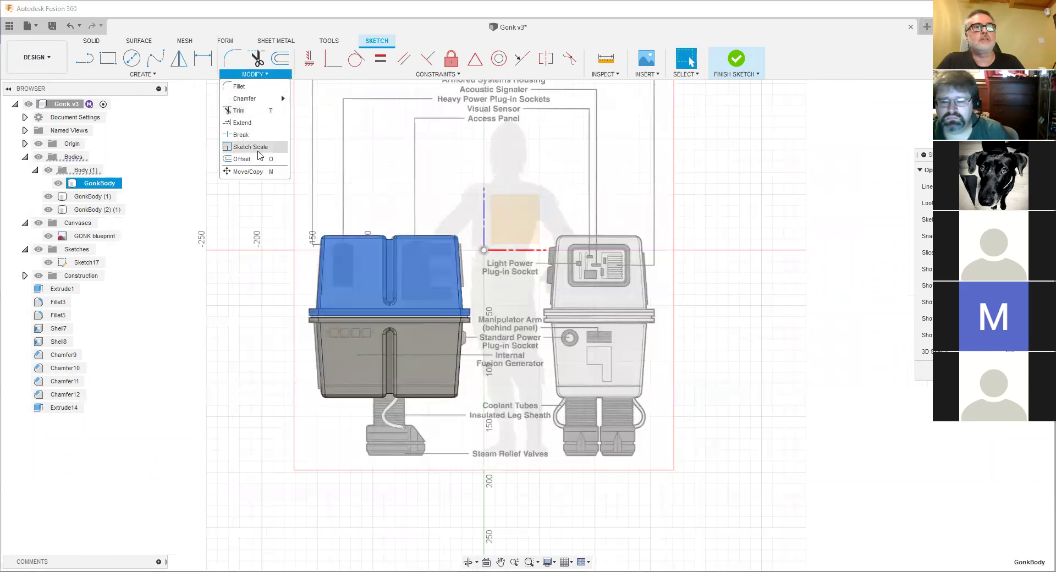
pyautogui.click(736, 59)
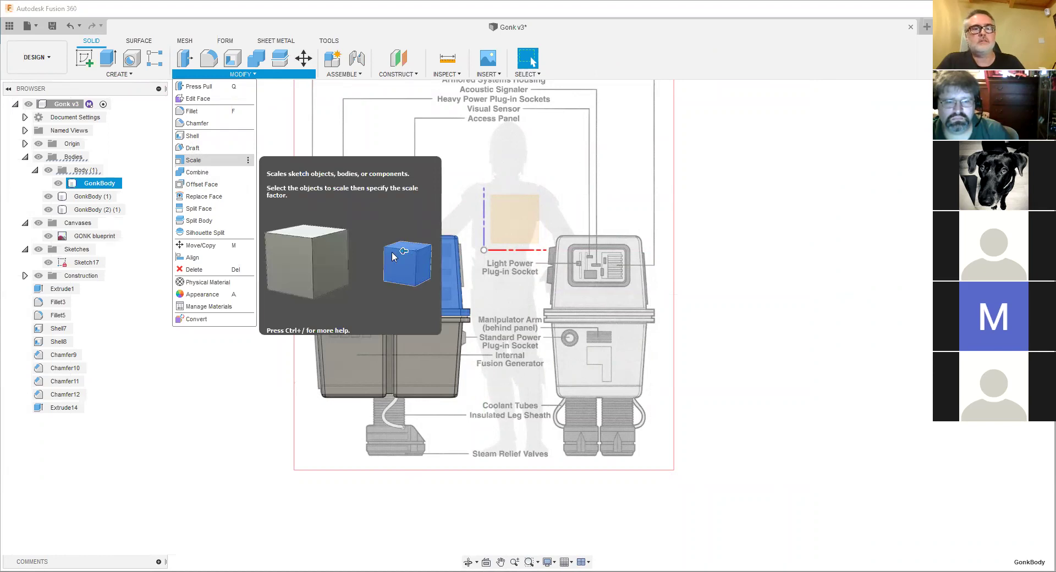
pyautogui.click(359, 211)
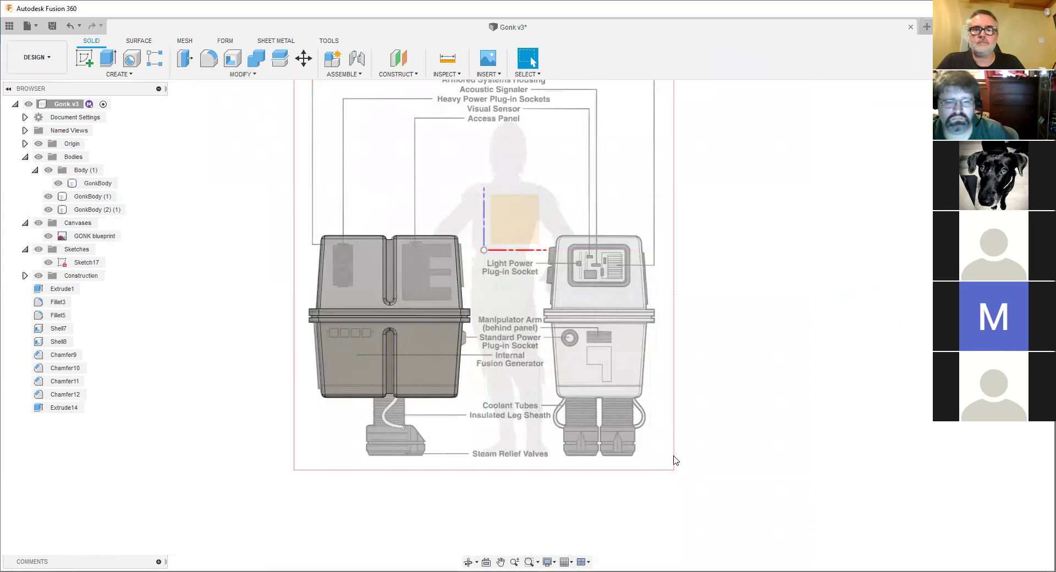
pyautogui.click(438, 290)
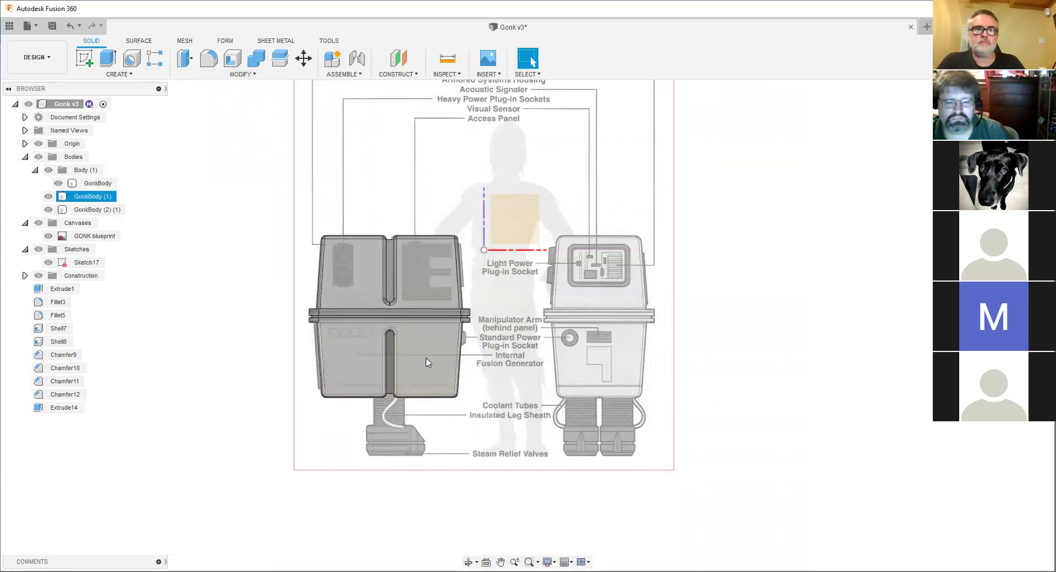
# - Examine the assembled body beside the canvas's side and front views, straight from the front and from angled views
pyautogui.scroll(3, 398, 283)
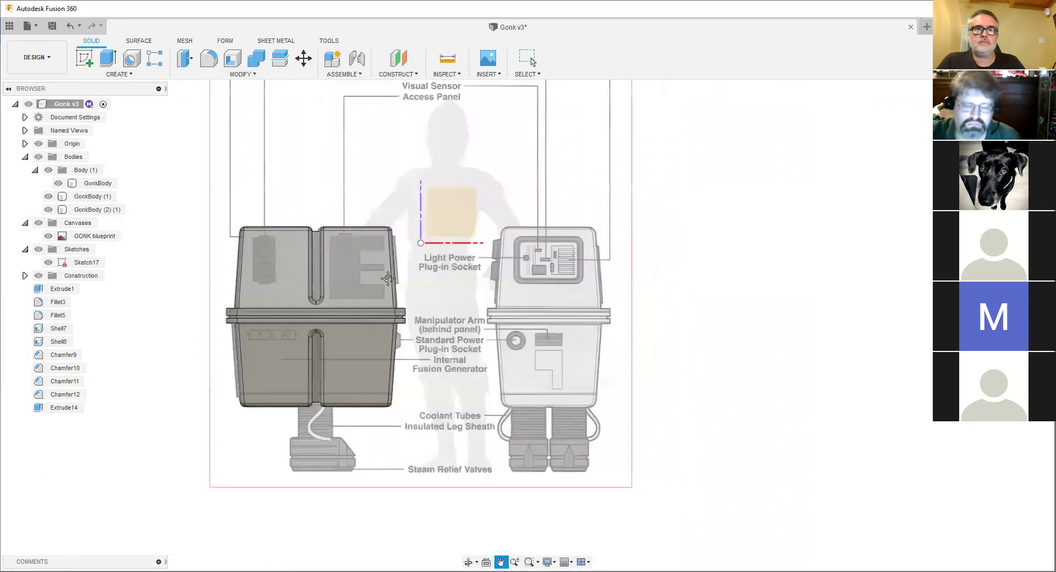
pyautogui.moveTo(398, 284); pyautogui.dragTo(424, 296, button='middle')
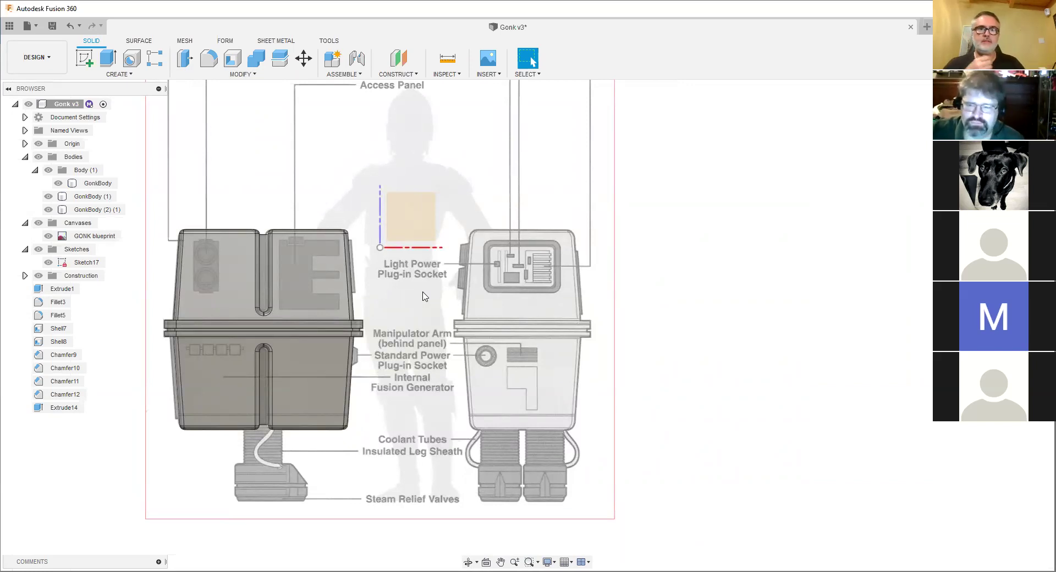
pyautogui.click(309, 293)
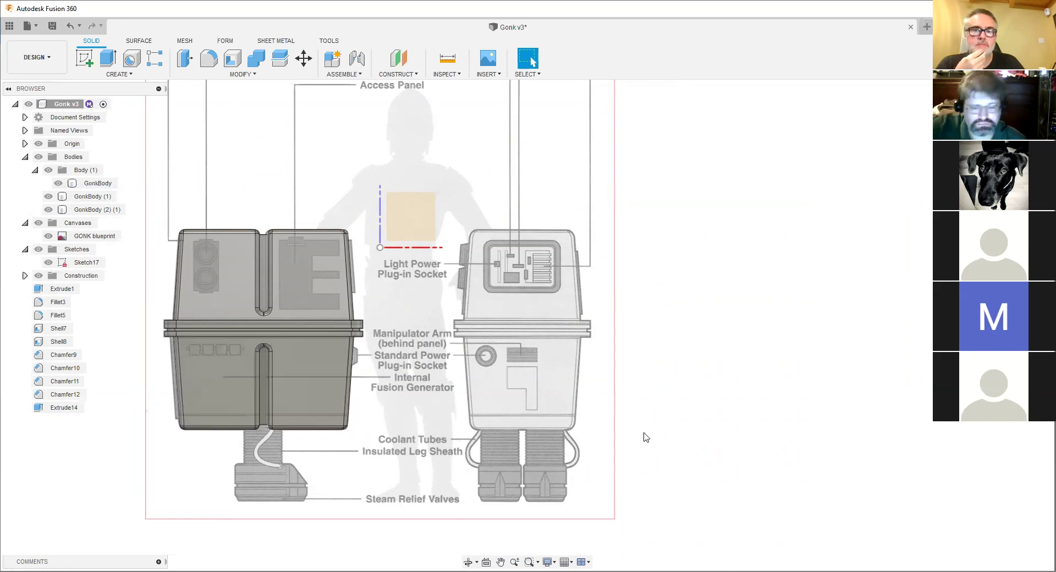
pyautogui.click(990, 92)
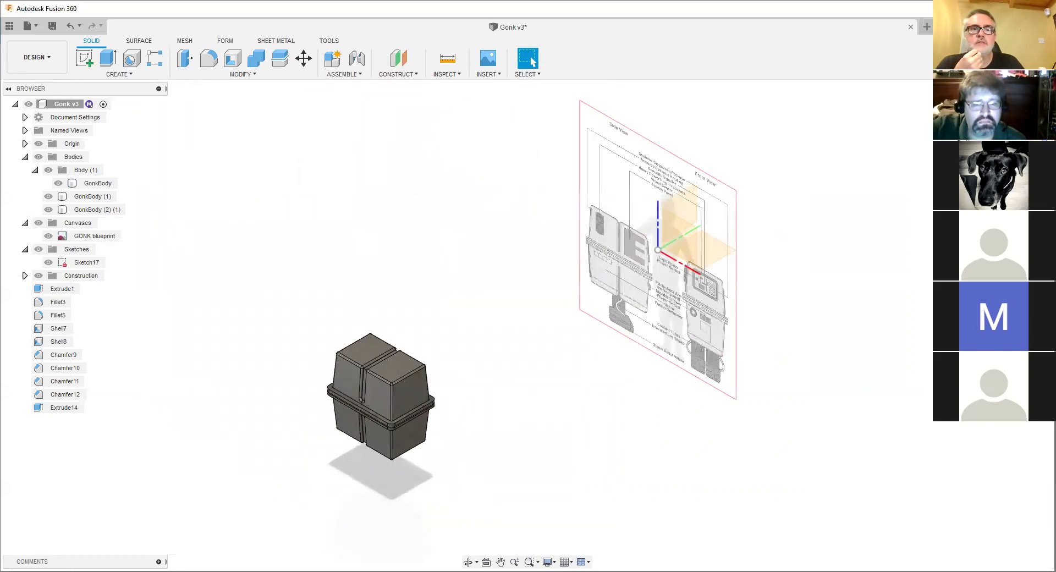
pyautogui.click(984, 168)
pyautogui.scroll(5, 367, 378)
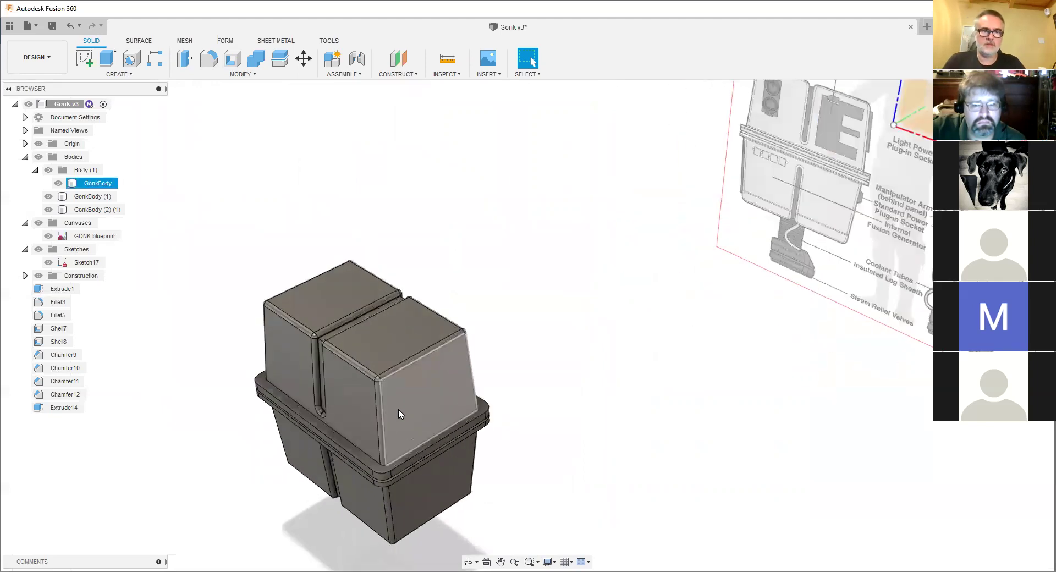
pyautogui.moveTo(378, 401); pyautogui.dragTo(400, 315, button='middle')
pyautogui.scroll(2, 390, 320)
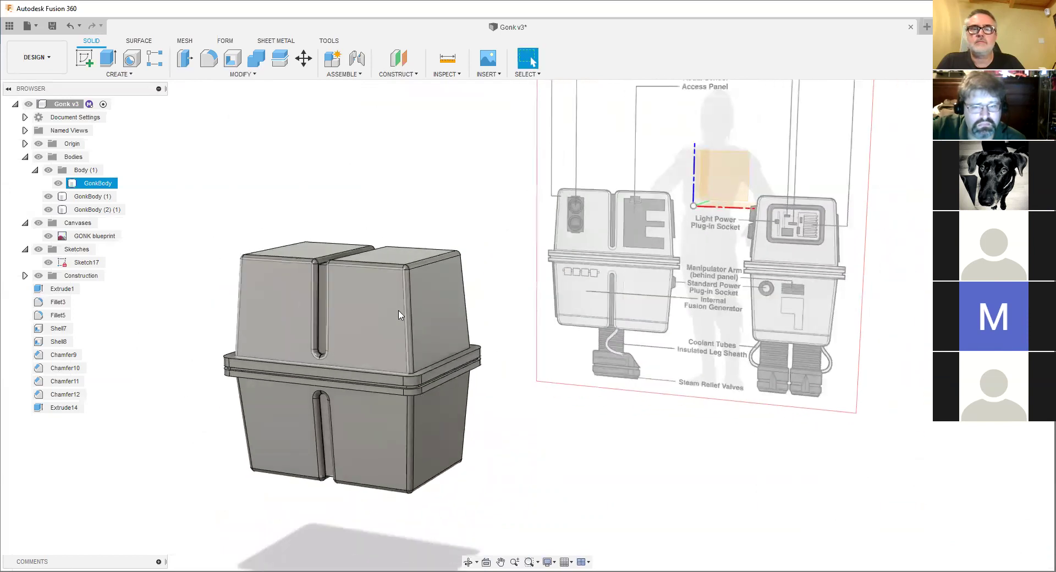
pyautogui.moveTo(375, 325)
pyautogui.keyDown('shift'); pyautogui.mouseDown(button='middle')
pyautogui.moveTo(391, 321)
pyautogui.moveTo(369, 317)
pyautogui.moveTo(380, 309)
pyautogui.mouseUp(button='middle'); pyautogui.keyUp('shift')
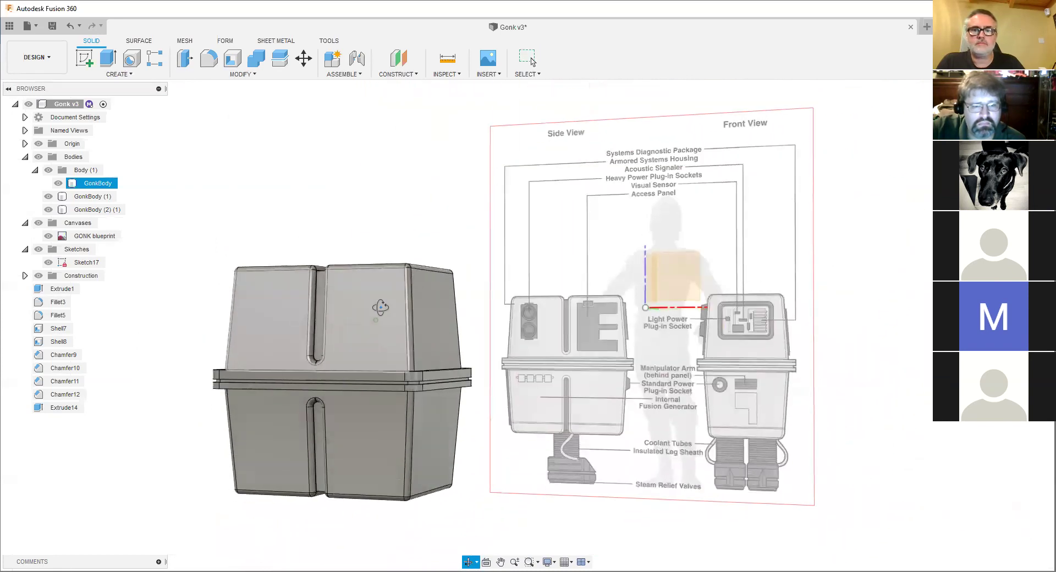
pyautogui.click(496, 386)
pyautogui.click(378, 363)
pyautogui.scroll(3, 377, 363)
pyautogui.scroll(-2, 376, 363)
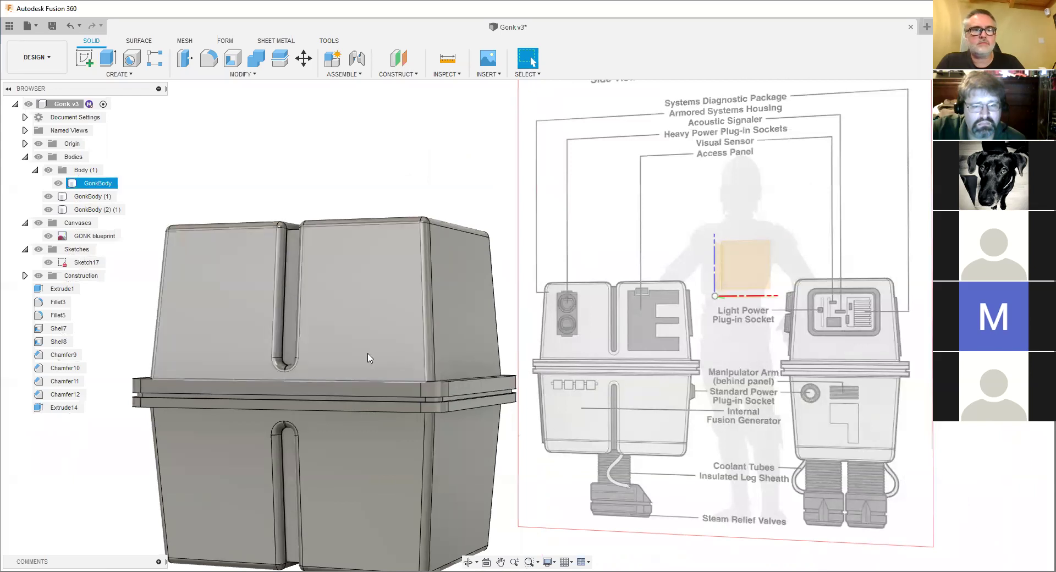
# - Measure the lengths of one short side edge and one long front edge of the rim around the body's middle
pyautogui.scroll(-2, 367, 357)
pyautogui.scroll(-2, 361, 345)
pyautogui.keyDown('shift'); pyautogui.moveTo(351, 352); pyautogui.dragTo(339, 365, button='middle'); pyautogui.keyUp('shift')
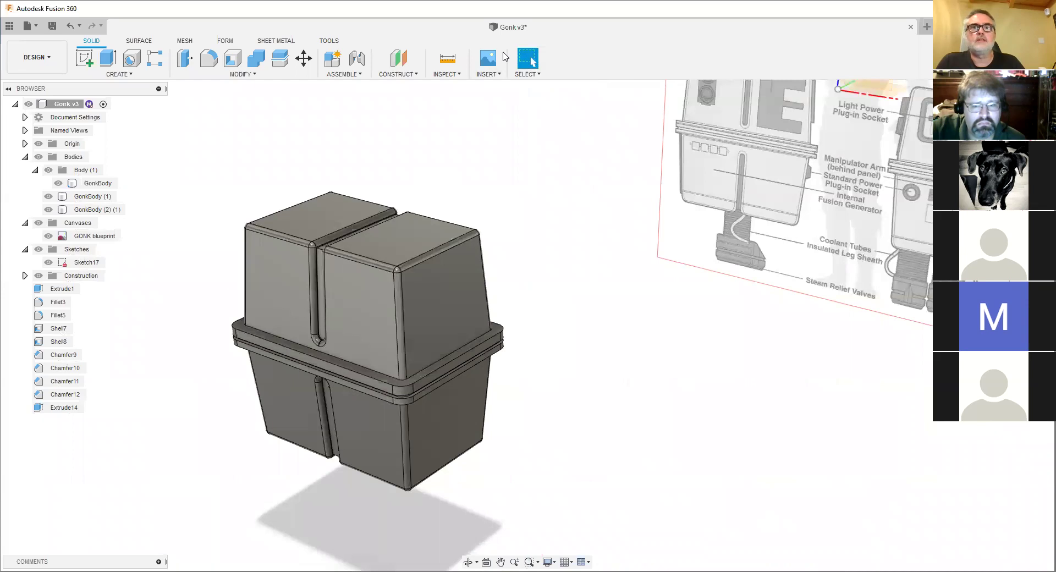
pyautogui.click(447, 58)
pyautogui.scroll(5, 456, 363)
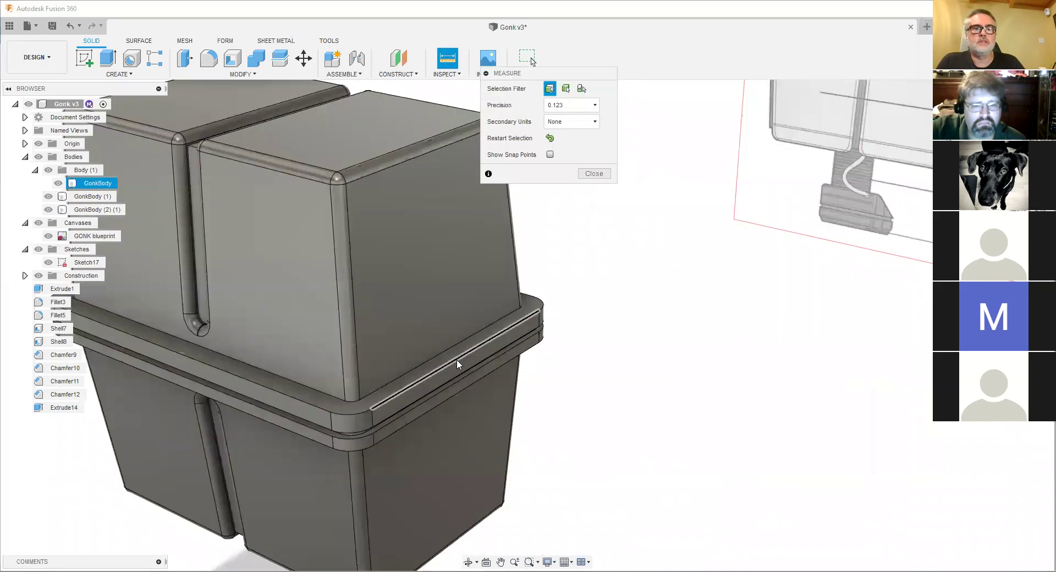
pyautogui.click(456, 358)
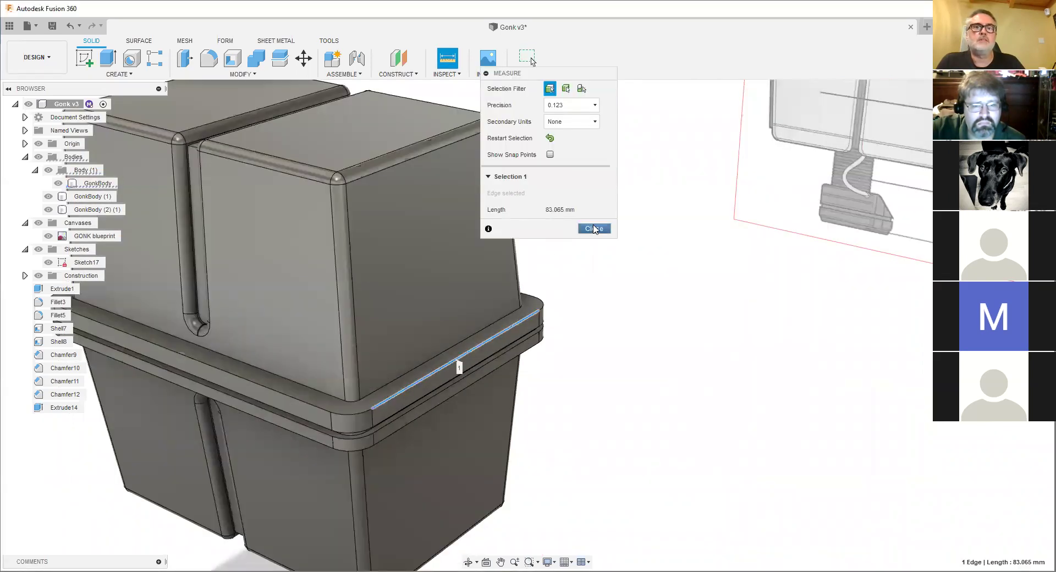
pyautogui.click(594, 228)
pyautogui.click(447, 58)
pyautogui.click(235, 380)
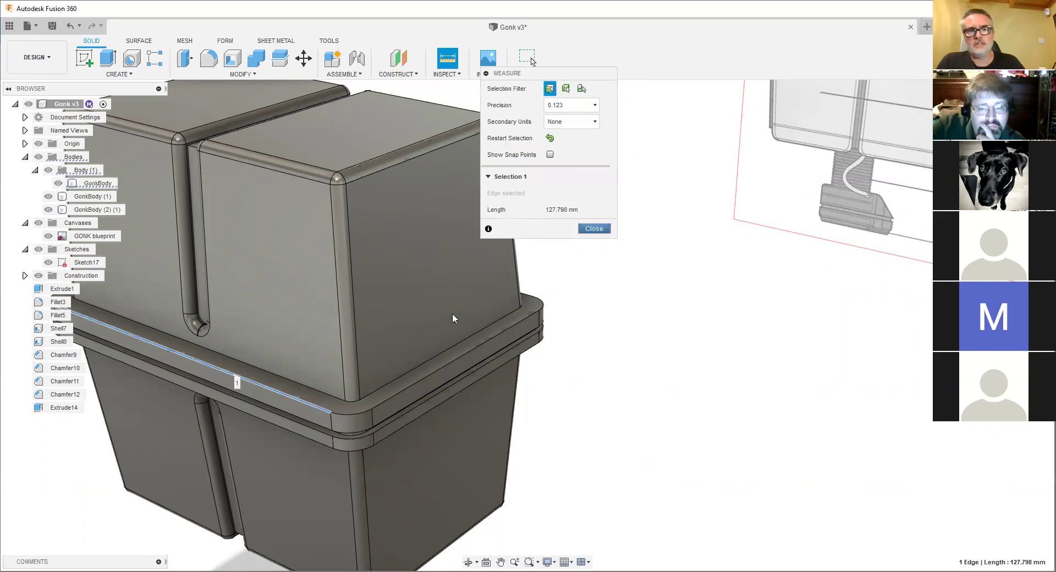
pyautogui.press('Escape')
# - Temporarily hide the upper GonkBody to inspect the hollow interior and rim holes of GonkBody (1), and show it again
pyautogui.scroll(-4, 452, 314)
pyautogui.moveTo(382, 313)
pyautogui.keyDown('shift'); pyautogui.mouseDown(button='middle')
pyautogui.moveTo(396, 278)
pyautogui.moveTo(381, 295)
pyautogui.mouseUp(button='middle'); pyautogui.keyUp('shift')
pyautogui.scroll(-2, 382, 294)
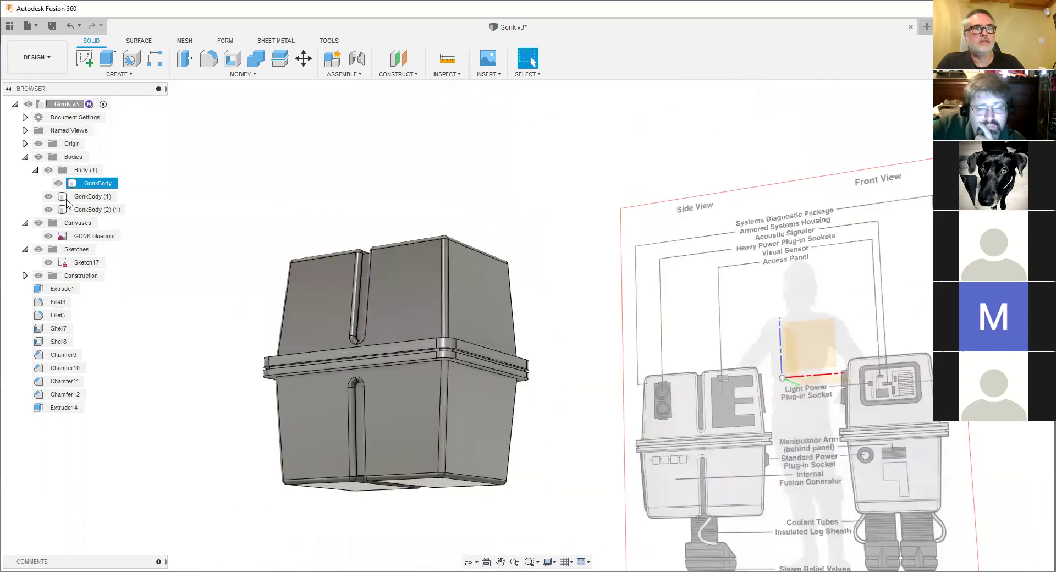
pyautogui.click(58, 184)
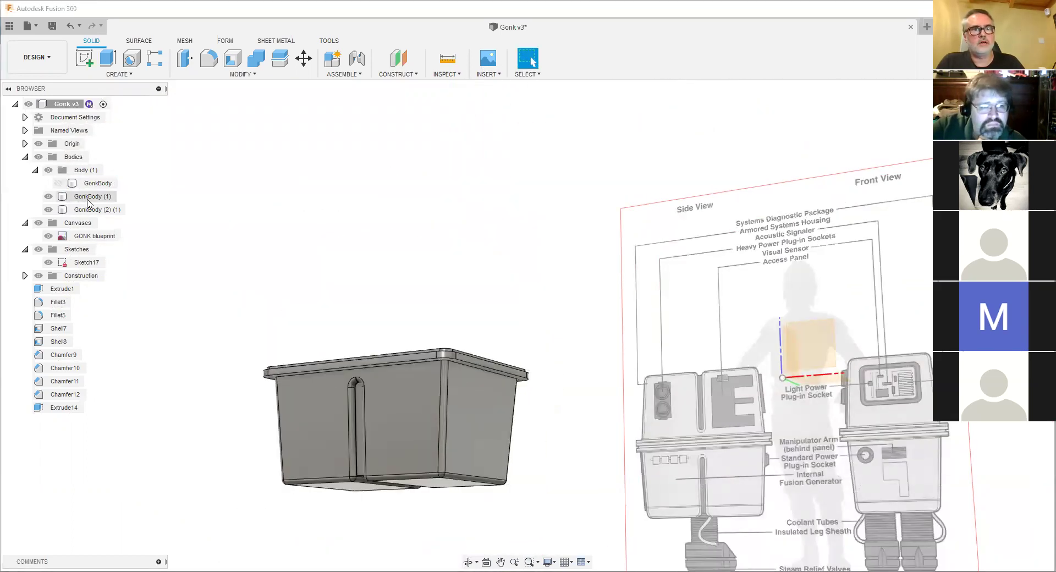
pyautogui.click(93, 196)
pyautogui.keyDown('shift'); pyautogui.moveTo(269, 282); pyautogui.dragTo(219, 359, button='middle'); pyautogui.keyUp('shift')
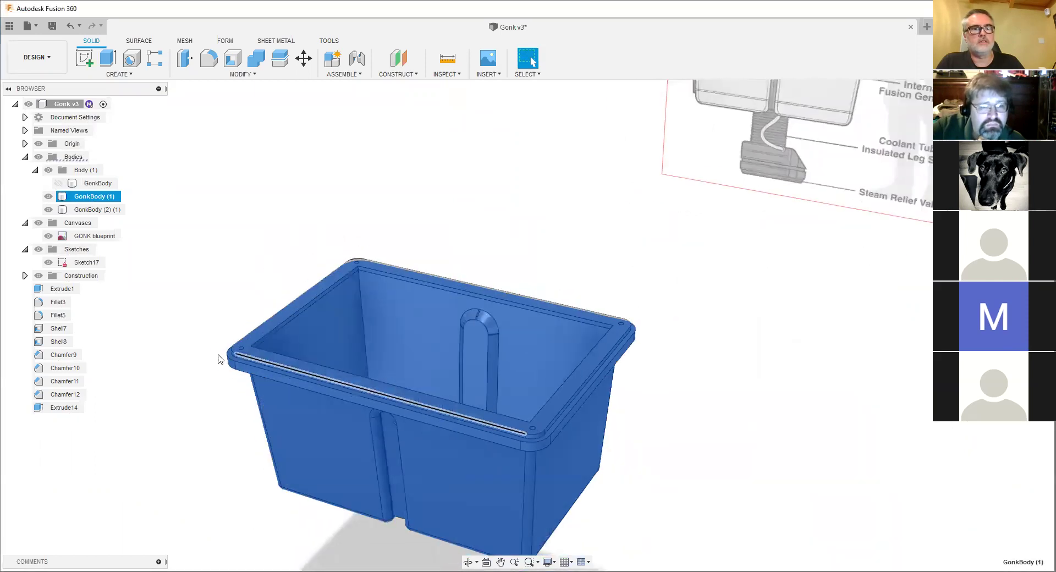
pyautogui.scroll(3, 236, 358)
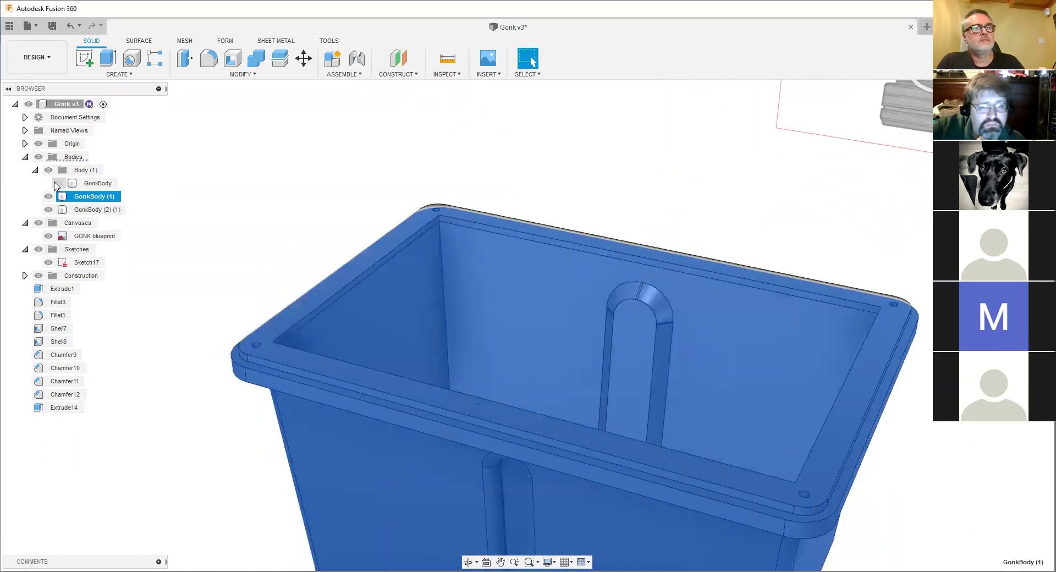
pyautogui.click(58, 183)
pyautogui.scroll(-3, 264, 303)
pyautogui.click(188, 273)
# - Examine the closed body from lower and angled viewpoints, comparing its proportions with the side and front views on the canvas
pyautogui.scroll(-2, 270, 311)
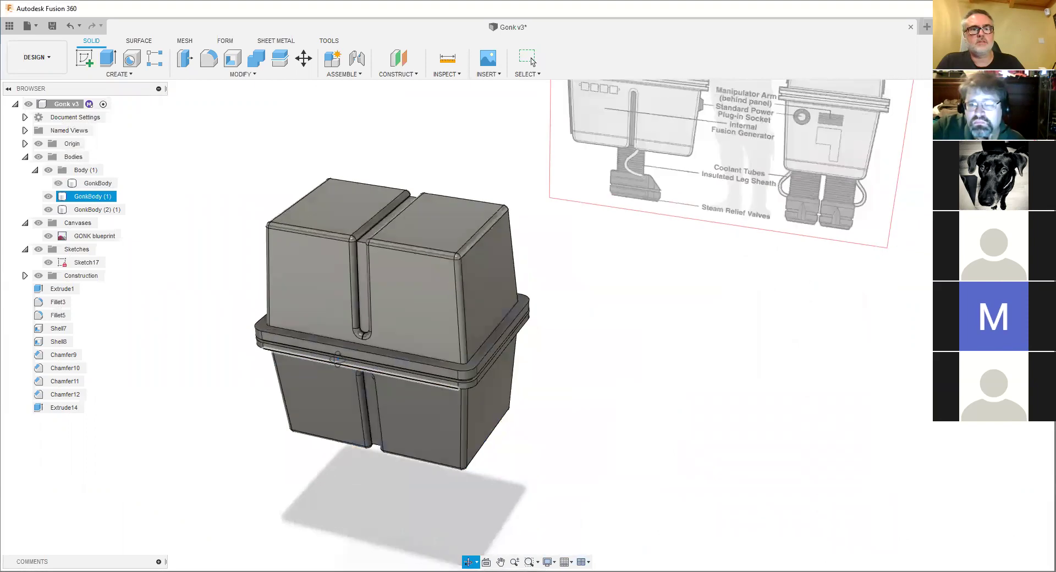
pyautogui.keyDown('shift'); pyautogui.moveTo(324, 402); pyautogui.dragTo(310, 337, button='middle'); pyautogui.keyUp('shift')
pyautogui.scroll(-3, 371, 385)
pyautogui.moveTo(367, 391); pyautogui.dragTo(421, 362, button='middle')
pyautogui.click(464, 429)
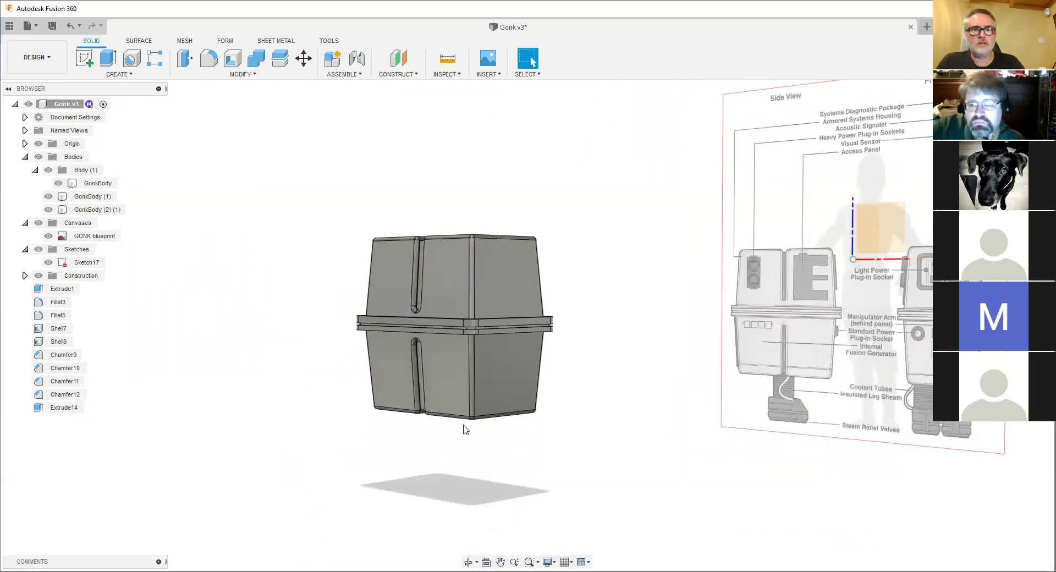
pyautogui.scroll(3, 466, 429)
pyautogui.scroll(-2, 466, 429)
pyautogui.moveTo(466, 429); pyautogui.dragTo(457, 487, button='middle')
pyautogui.keyDown('shift'); pyautogui.moveTo(458, 424); pyautogui.dragTo(523, 407, button='middle'); pyautogui.keyUp('shift')
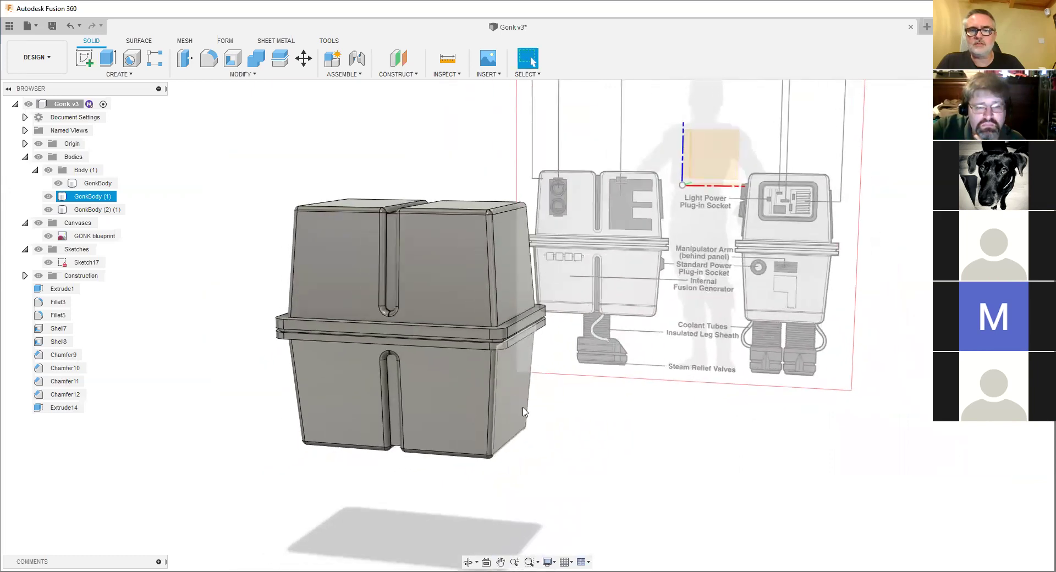